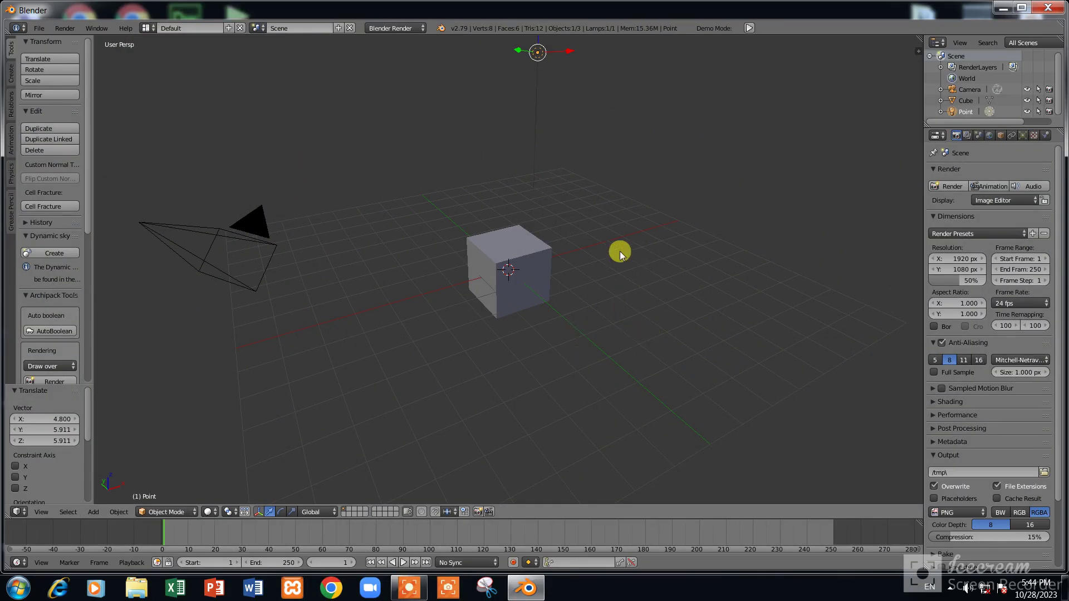
# Delete the default cube, camera and lamp to leave an empty scene, then bring up the Add menu
pyautogui.press('a')
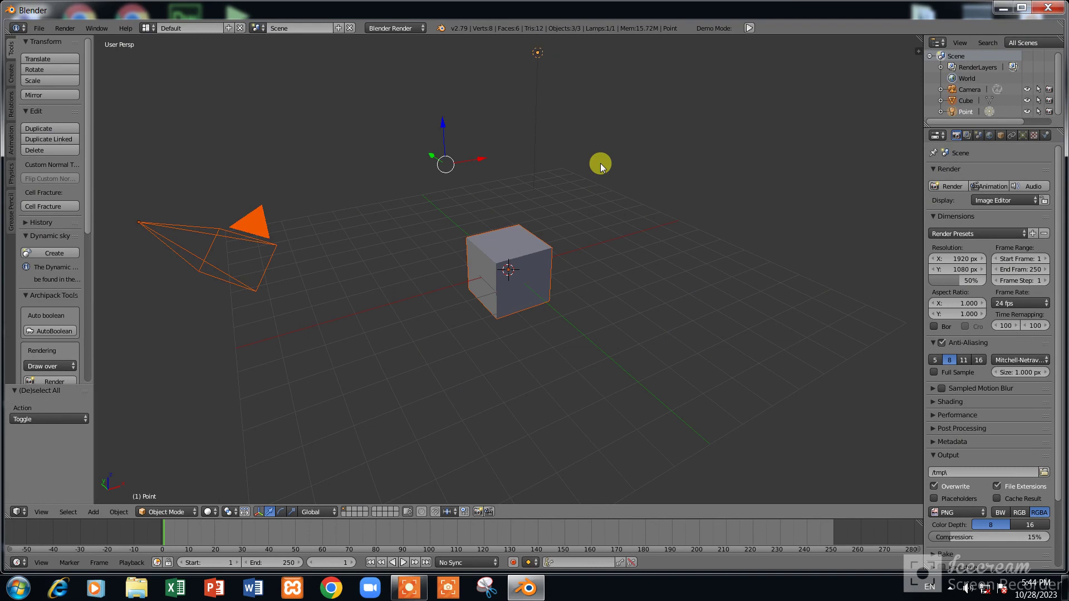
pyautogui.press('x')
pyautogui.click(601, 166)
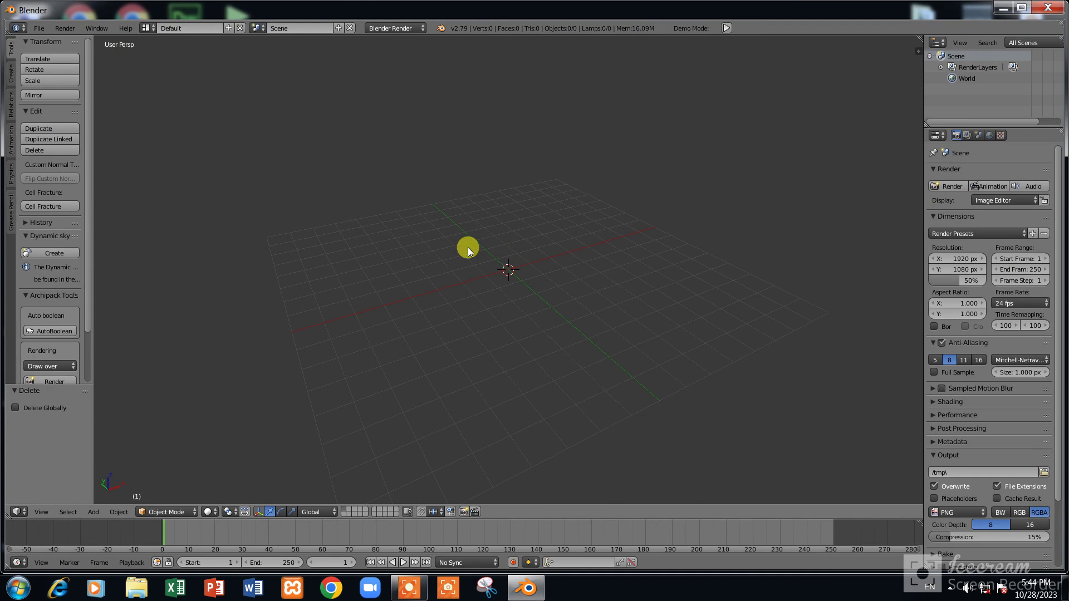
pyautogui.hotkey('shift', 'a')
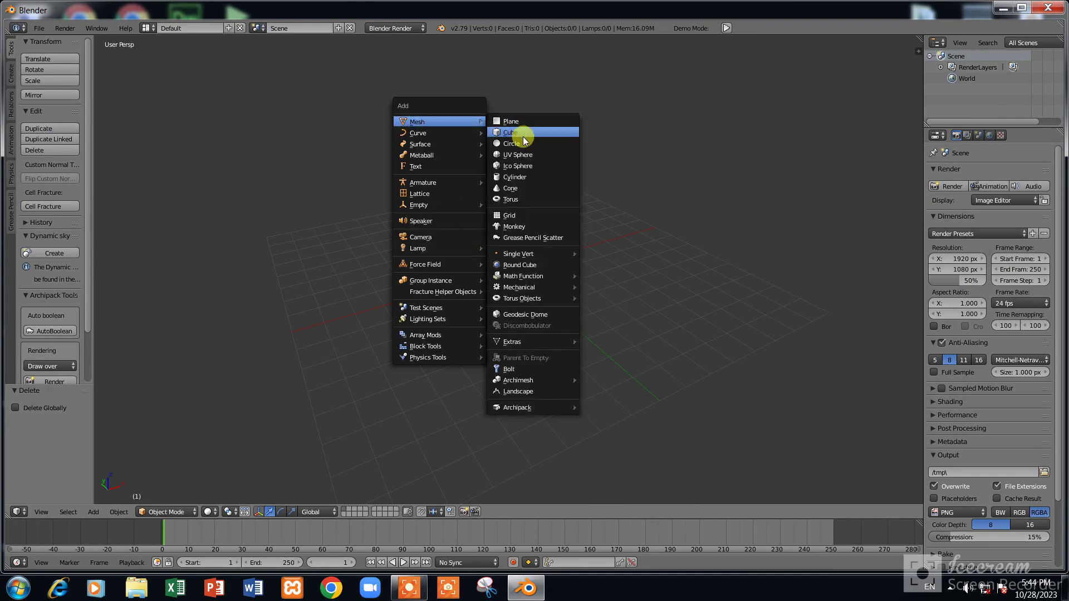
# Add a cube, flatten it along Z in front orthographic view and raise it
pyautogui.click(519, 134)
pyautogui.press('KP_1')
pyautogui.press('KP_5')
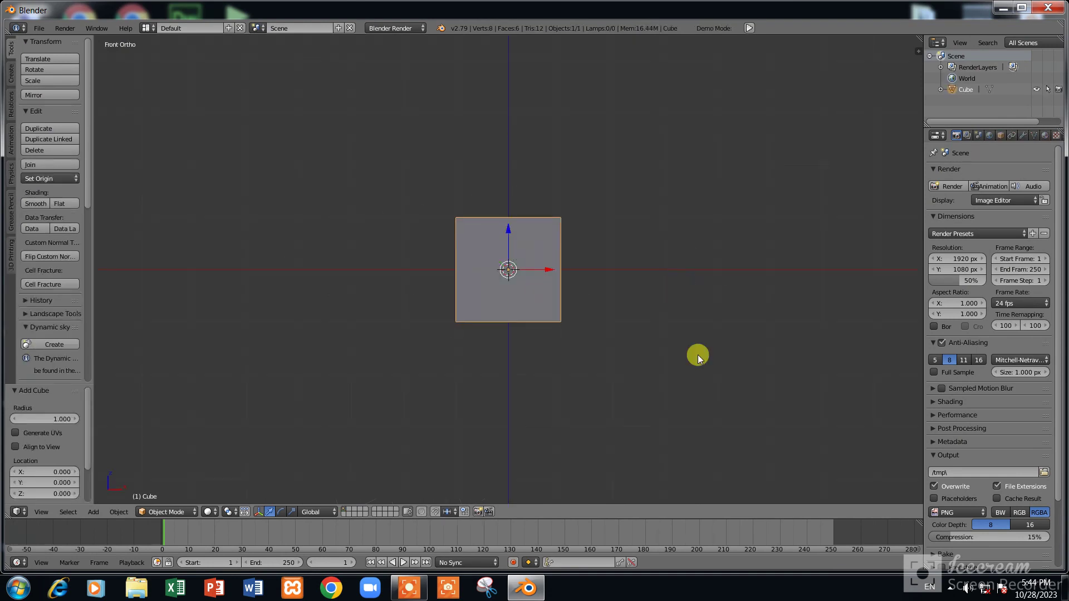
pyautogui.press('s')
pyautogui.press('z')
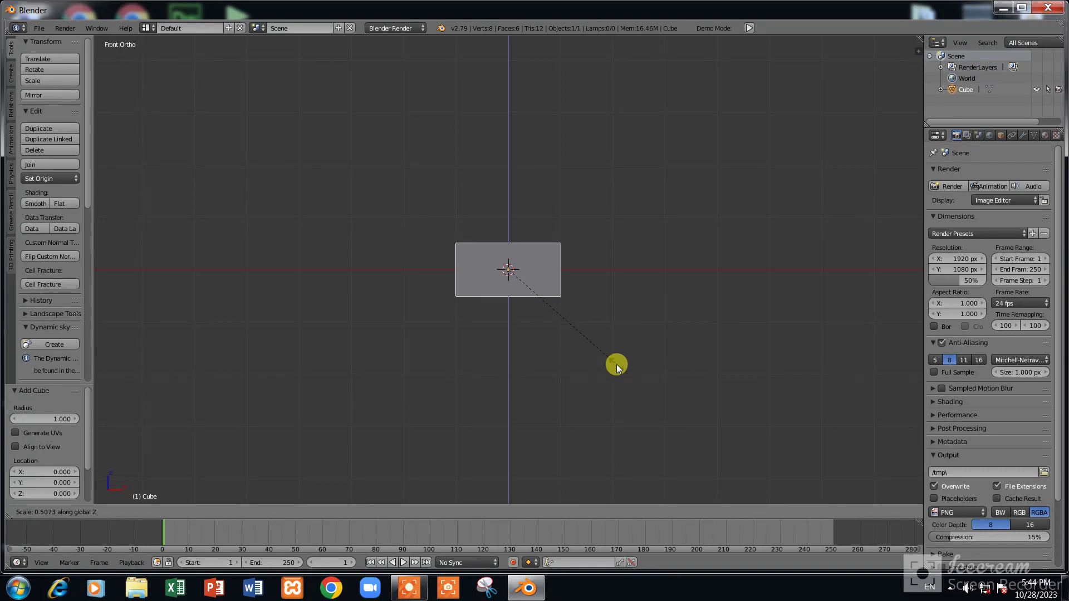
pyautogui.click(617, 368)
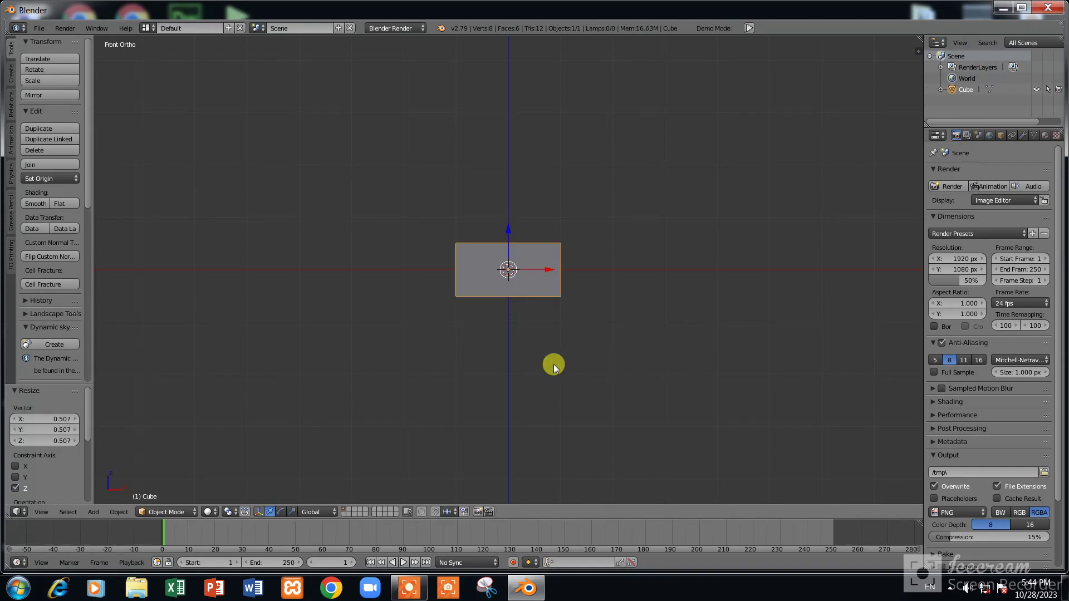
pyautogui.press('g')
pyautogui.press('z')
pyautogui.click(563, 339)
# Slightly rescale and nudge the cube, then stretch it along X in top view
pyautogui.press('s')
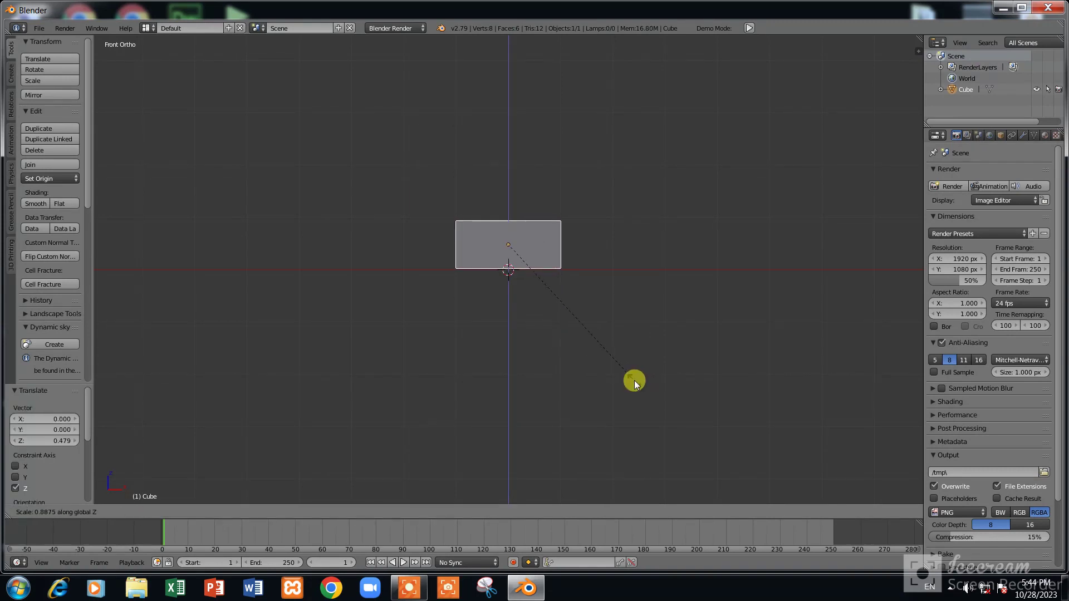
pyautogui.click(634, 382)
pyautogui.scroll(5, 632, 379)
pyautogui.press('g')
pyautogui.click(621, 380)
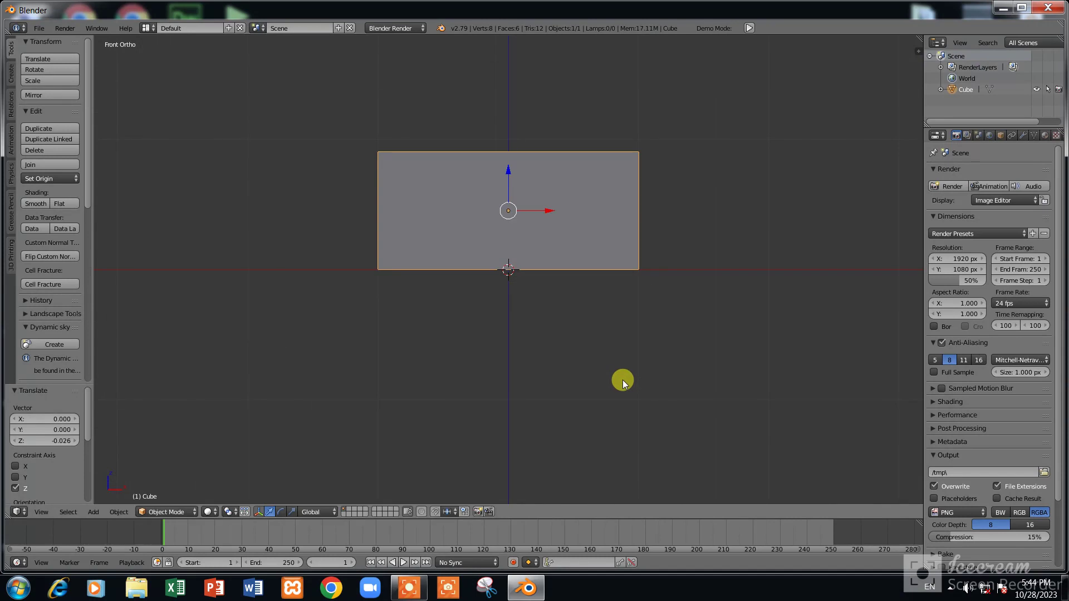
pyautogui.press('KP_7')
pyautogui.press('s')
pyautogui.press('x')
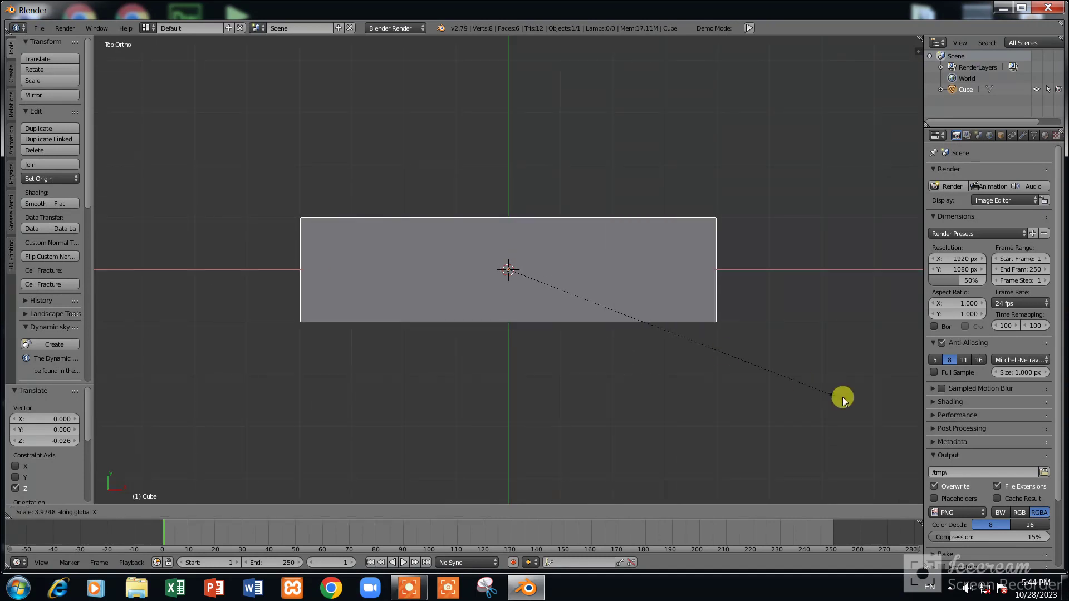
pyautogui.click(836, 399)
# Widen the box along Y into a broad, thin slab
pyautogui.moveTo(835, 399); pyautogui.dragTo(748, 326, button='middle')
pyautogui.press('s')
pyautogui.press('y')
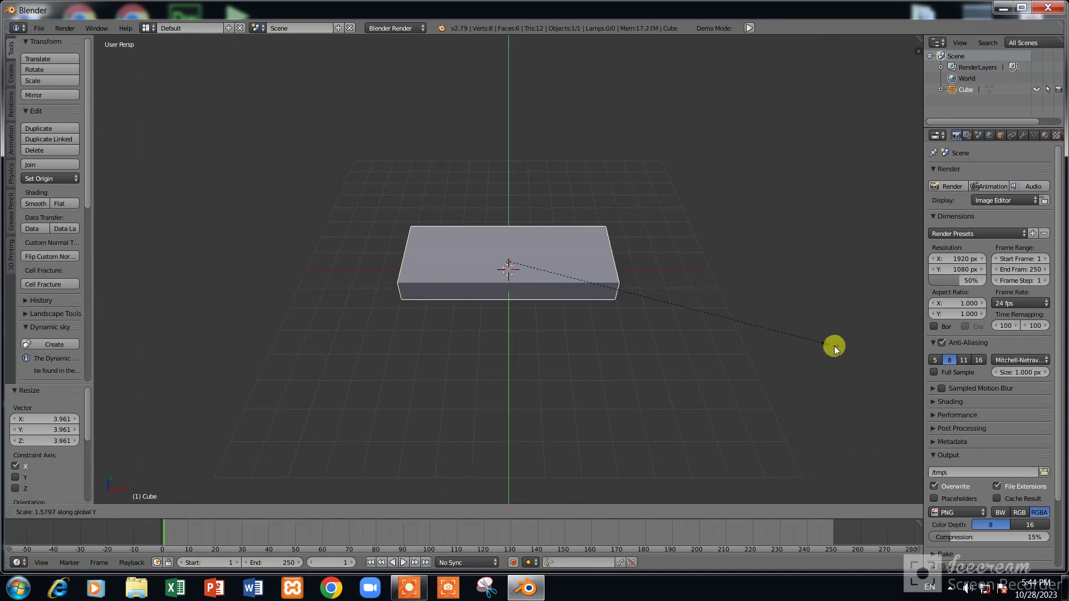
pyautogui.click(219, 365)
pyautogui.moveTo(219, 366); pyautogui.dragTo(628, 365, button='middle')
pyautogui.press('s')
pyautogui.press('y')
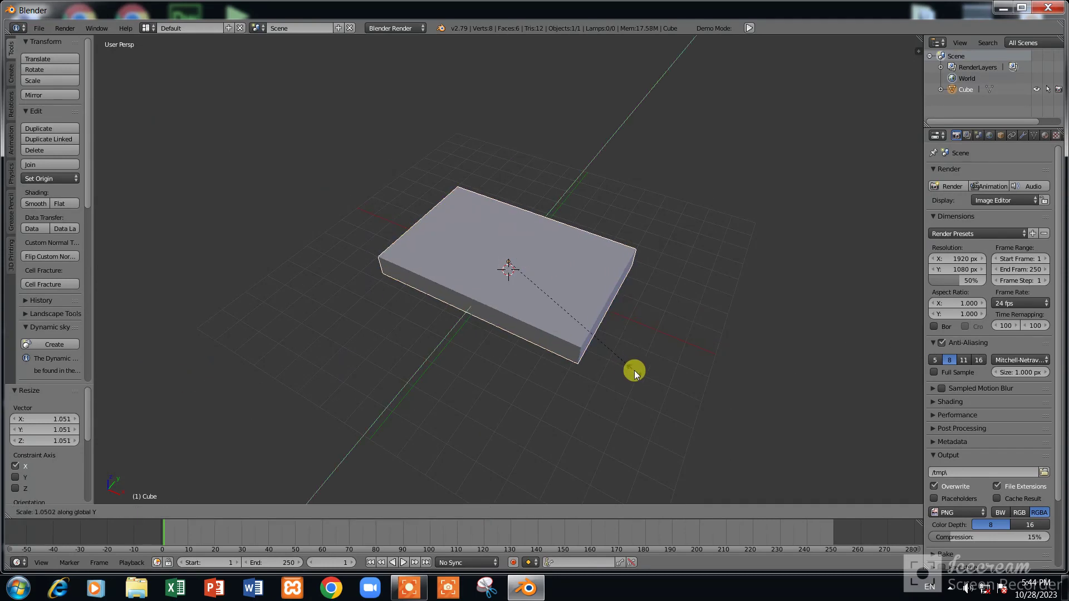
pyautogui.click(627, 366)
pyautogui.scroll(2, 628, 366)
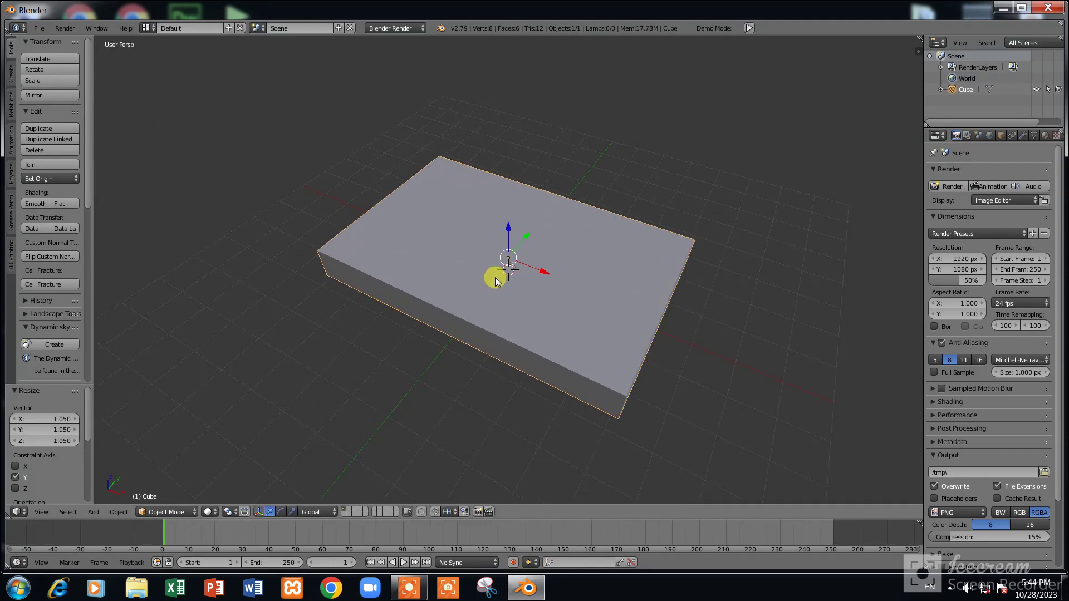
pyautogui.click(174, 517)
# Enter Edit Mode and add a loop cut across the slab, just below its centre
pyautogui.click(172, 482)
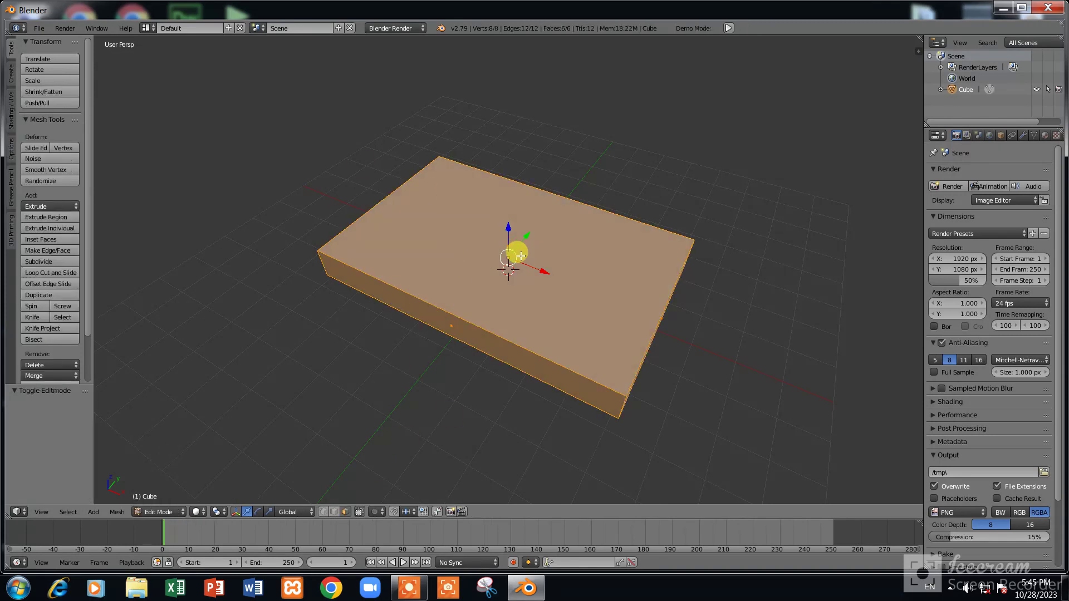
pyautogui.press('KP_7')
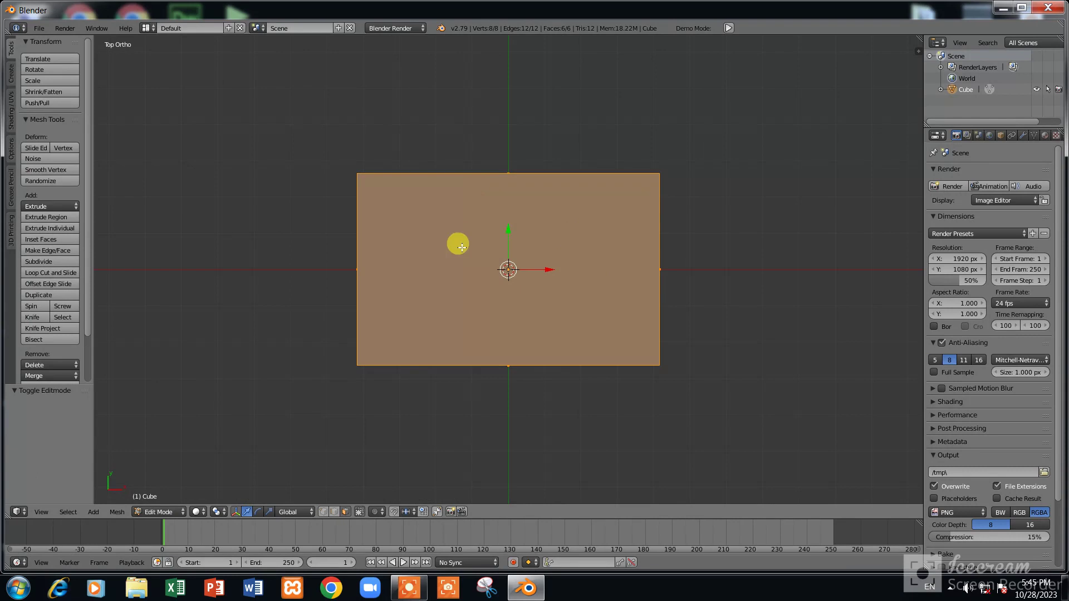
pyautogui.scroll(1, 441, 289)
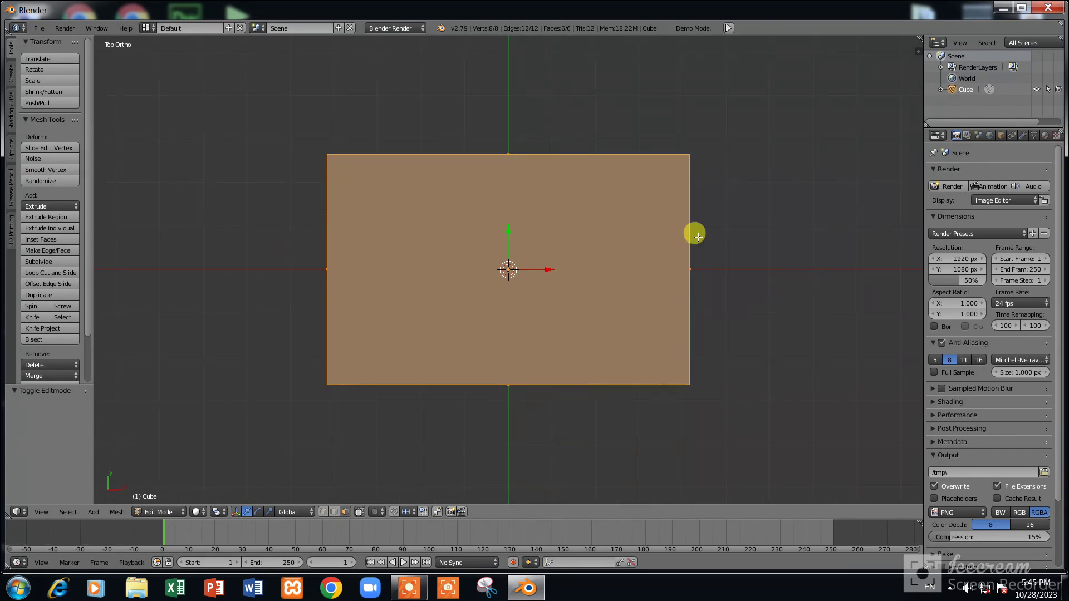
pyautogui.hotkey('ctrl', 'r')
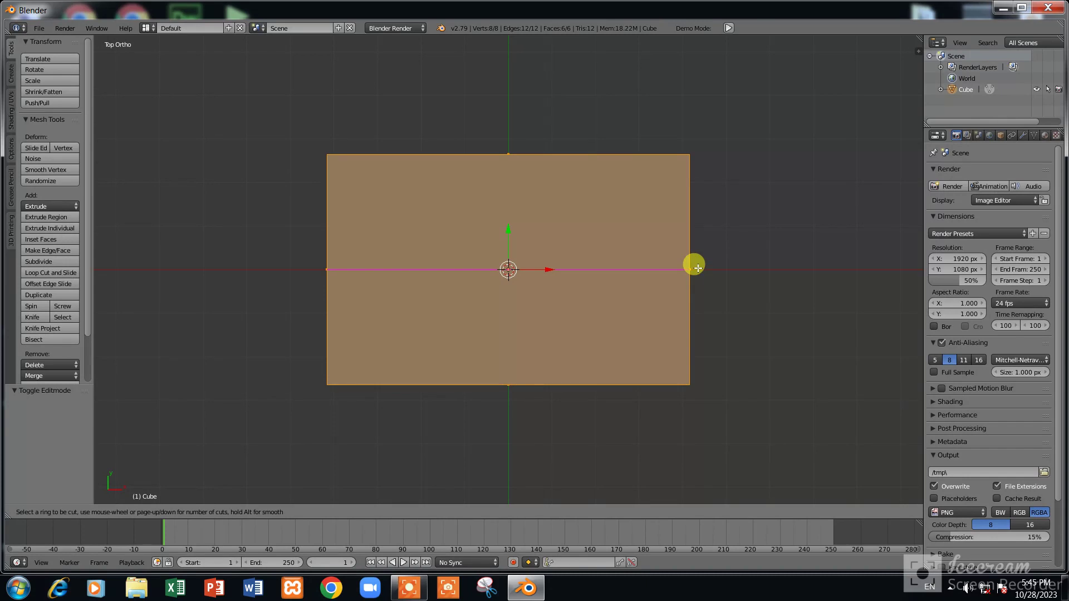
pyautogui.click(698, 268)
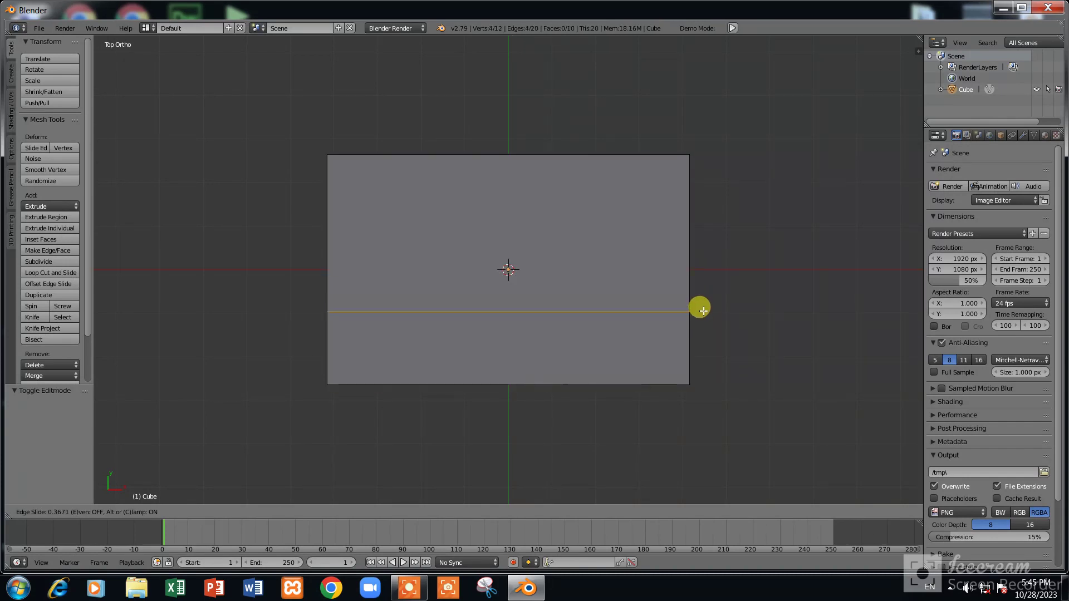
pyautogui.click(703, 311)
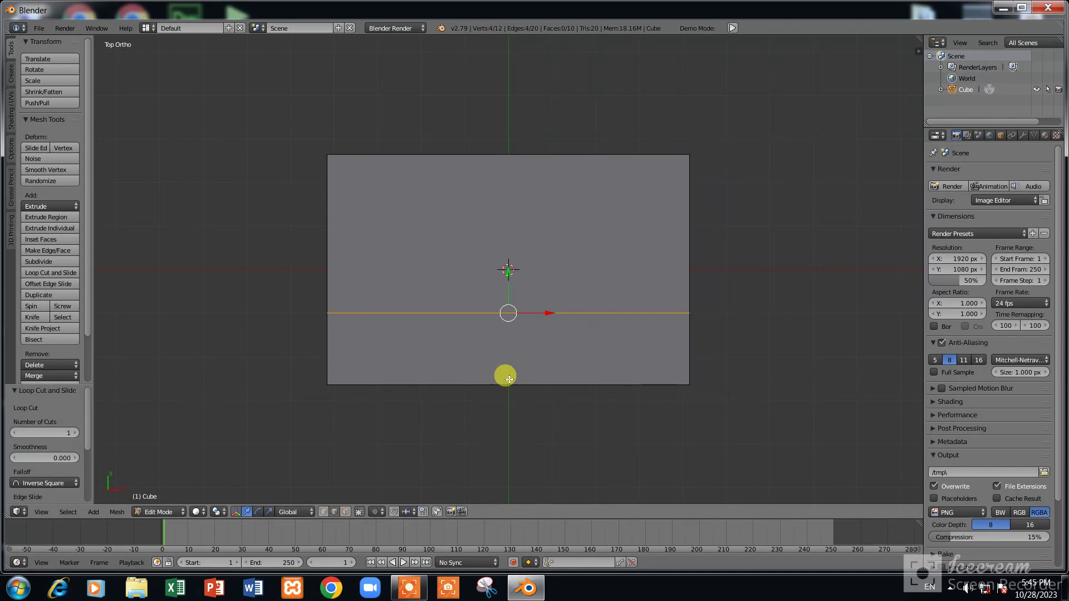
# Select the larger upper face section and extrude it 0.089 upward as a raised platform
pyautogui.click(346, 509)
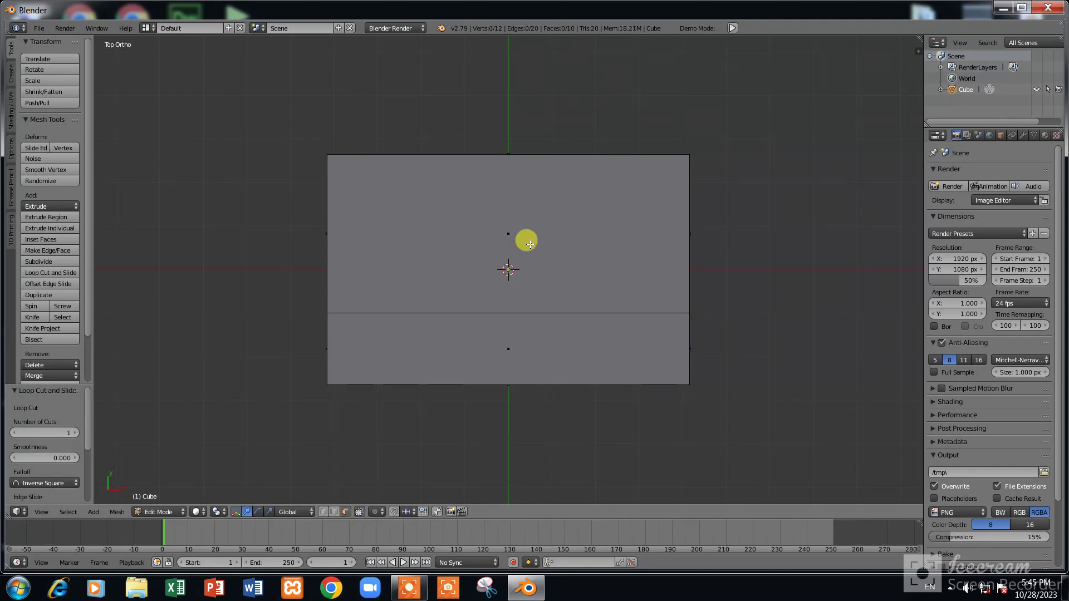
pyautogui.rightClick(544, 225)
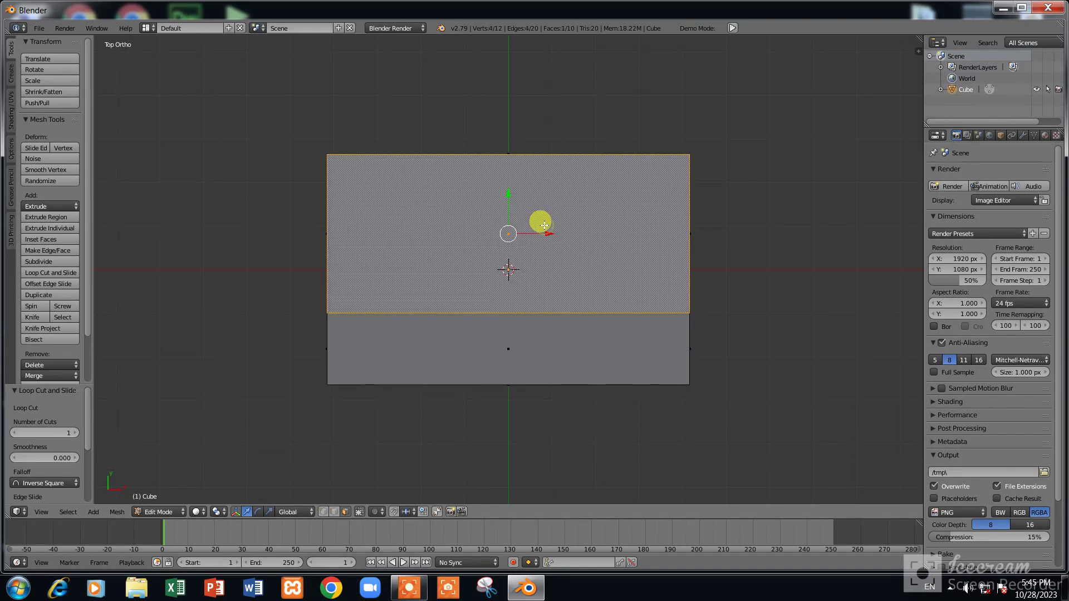
pyautogui.press('KP_1')
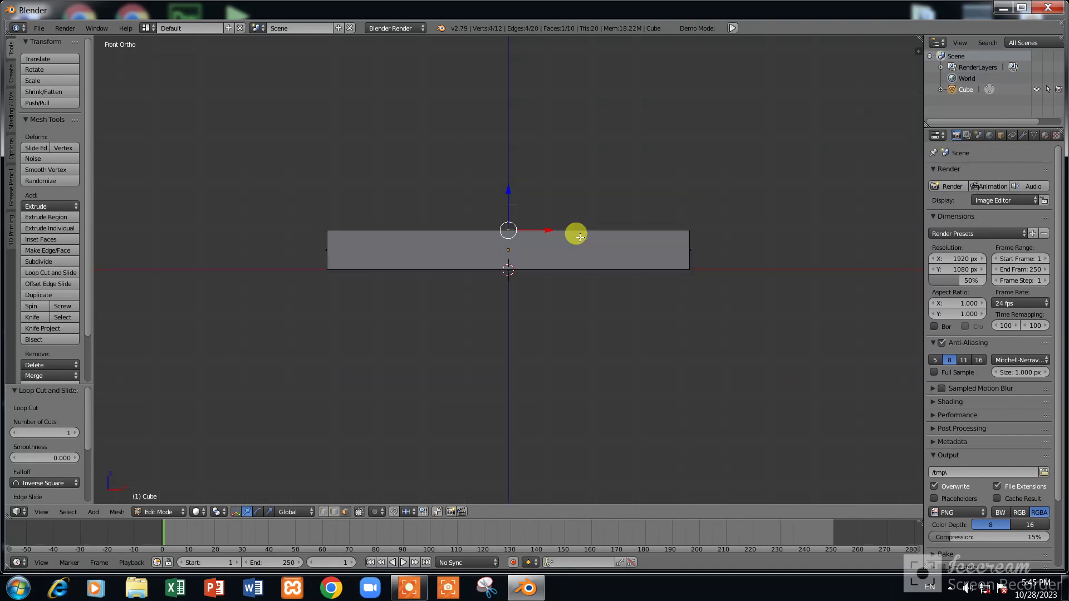
pyautogui.scroll(1, 579, 235)
pyautogui.scroll(3, 587, 239)
pyautogui.scroll(-1, 590, 242)
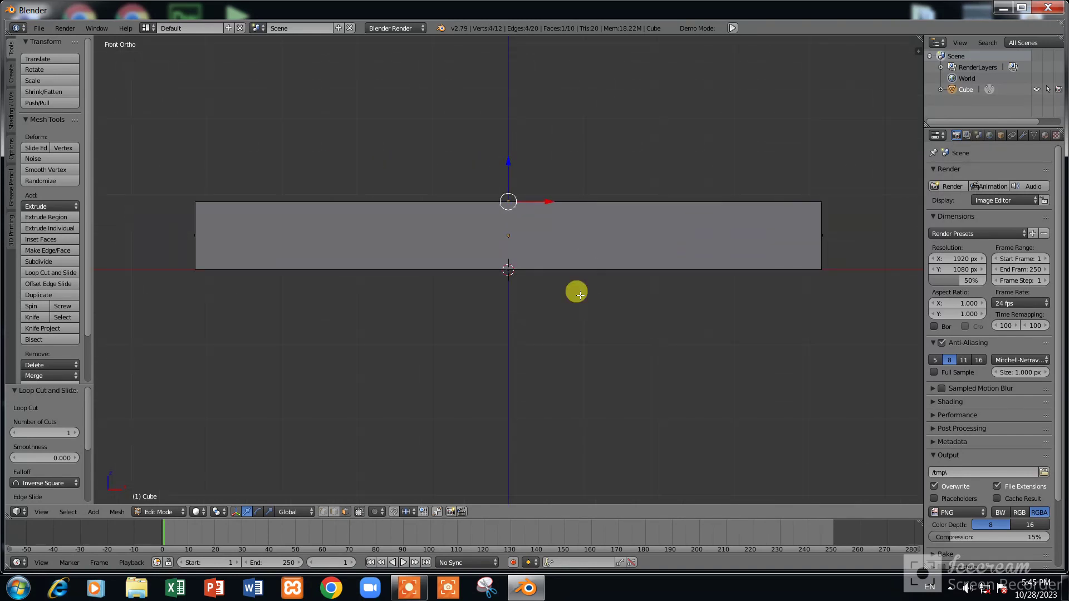
pyautogui.press('e')
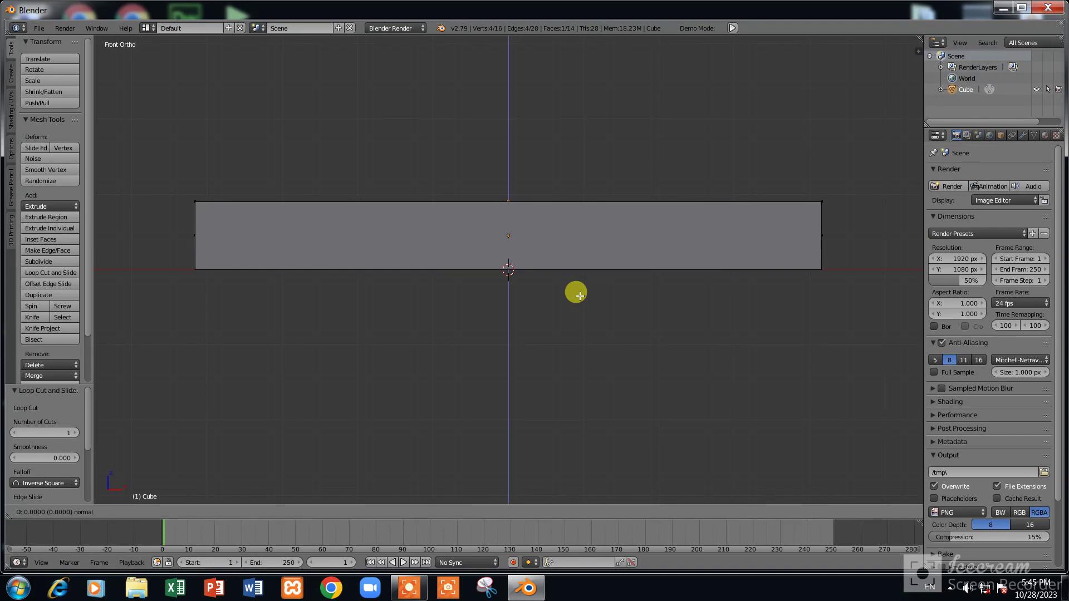
pyautogui.press('z')
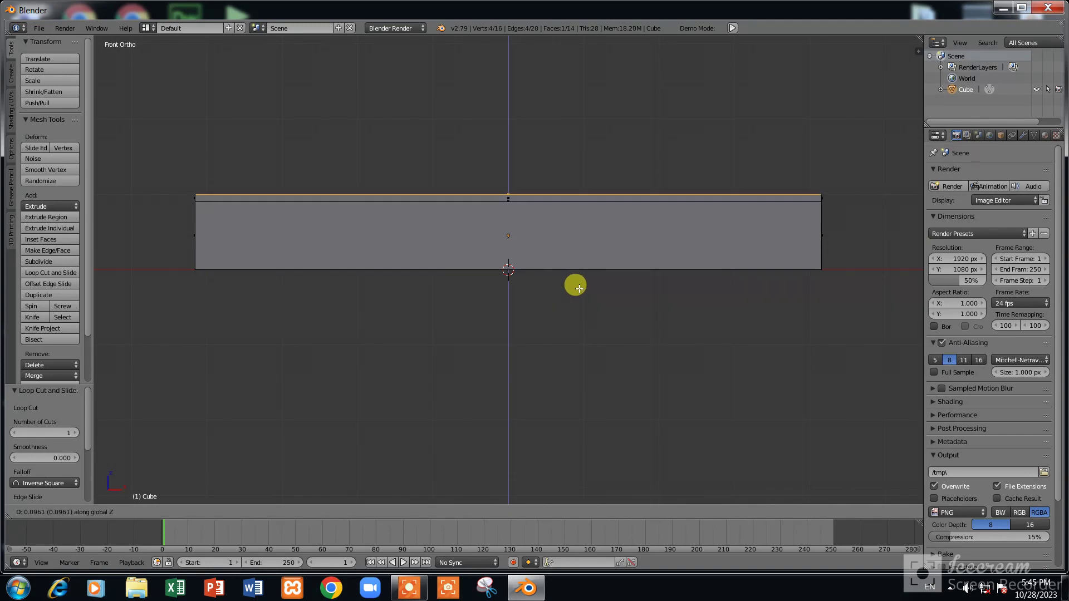
pyautogui.click(579, 289)
pyautogui.moveTo(573, 285)
pyautogui.mouseDown(button='middle')
pyautogui.moveTo(566, 219)
pyautogui.moveTo(597, 209)
pyautogui.mouseUp(button='middle')
pyautogui.scroll(-3, 595, 206)
pyautogui.scroll(-2, 589, 205)
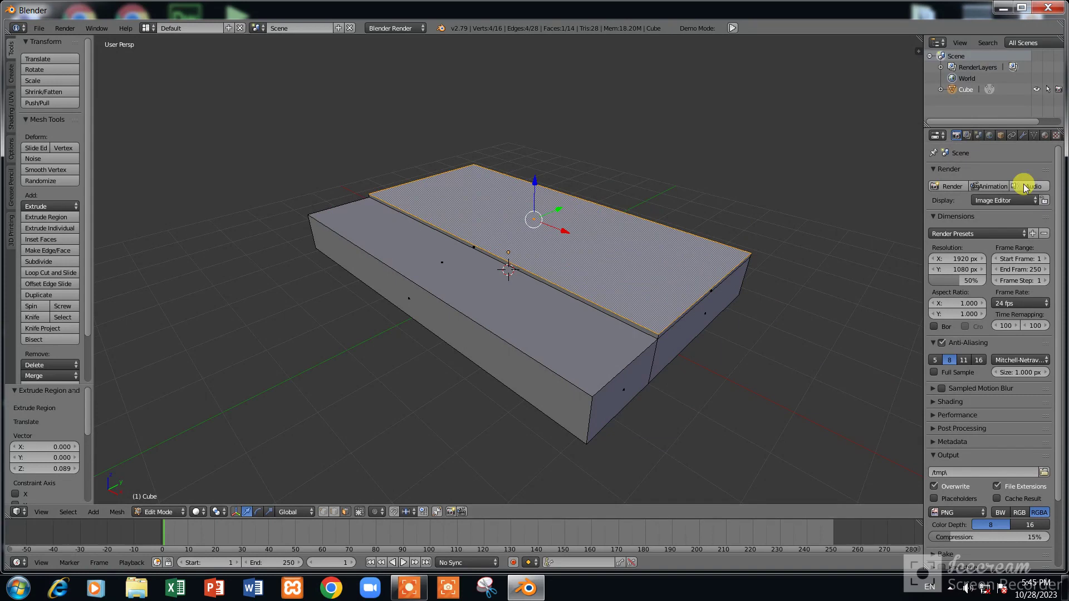
# Give the raised top face a second material, Material.002, with a dark 0.064 diffuse colour
pyautogui.click(1044, 135)
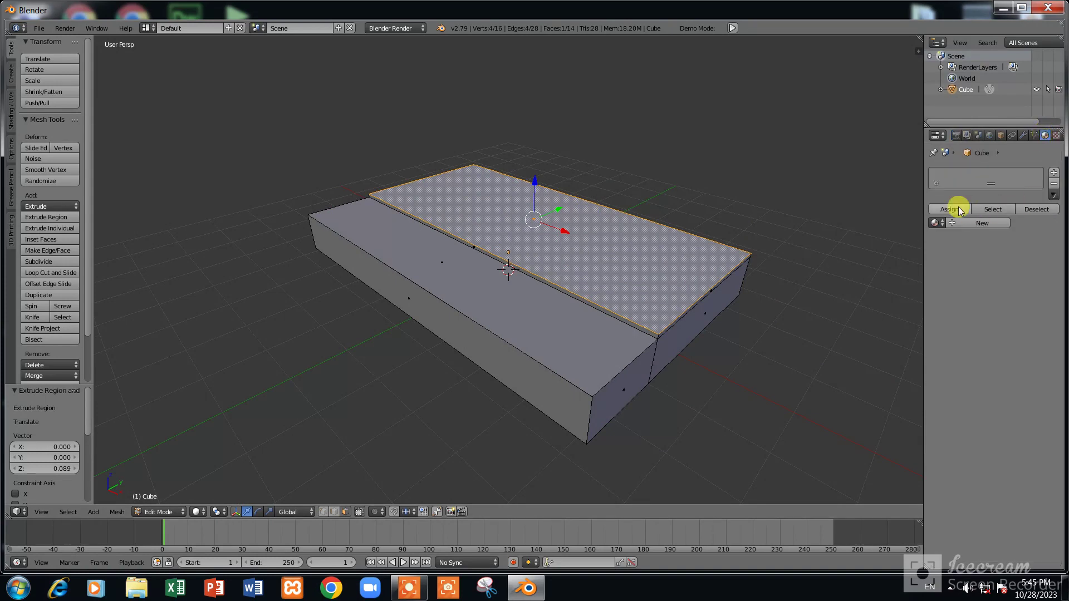
pyautogui.click(980, 223)
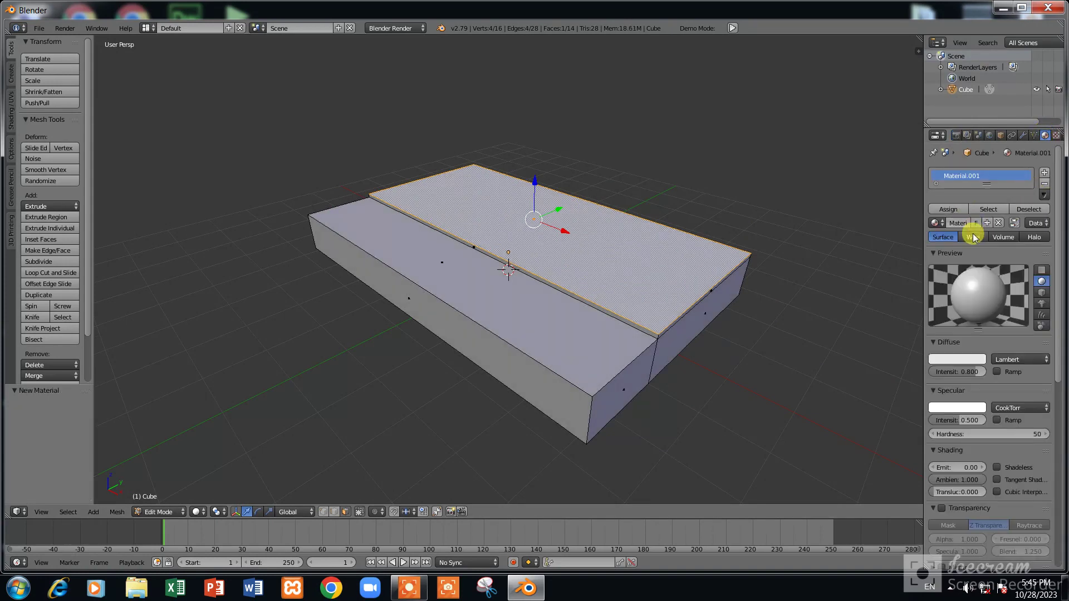
pyautogui.click(1044, 174)
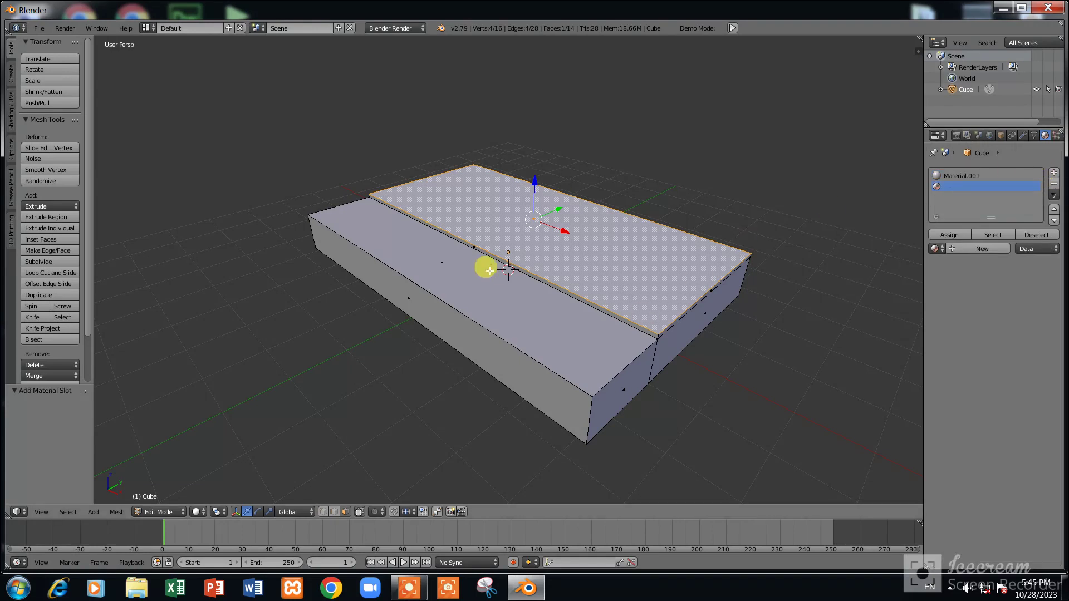
pyautogui.click(950, 236)
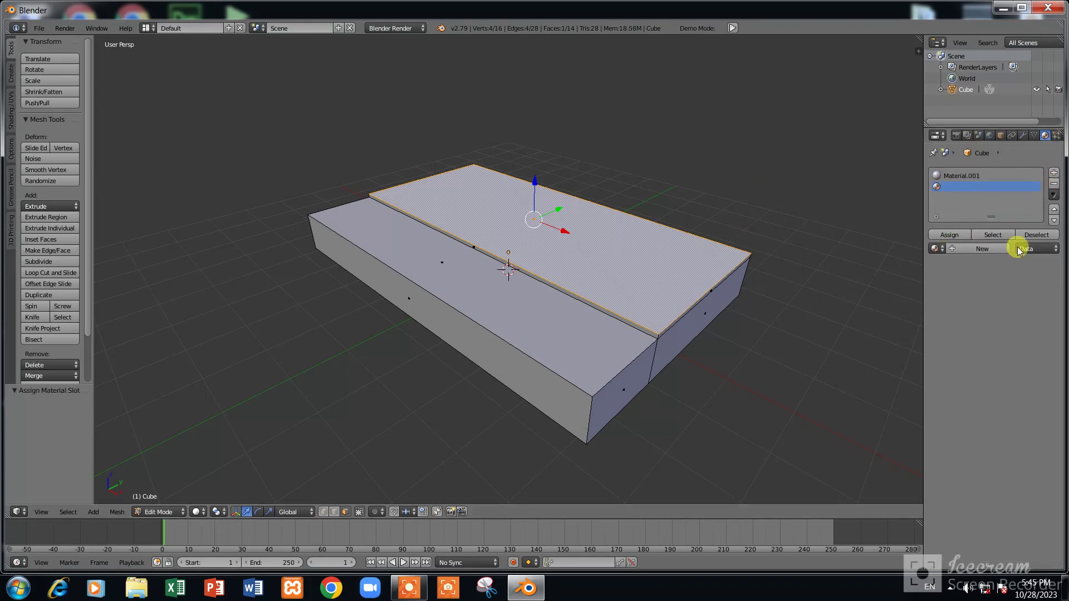
pyautogui.click(989, 249)
pyautogui.click(977, 384)
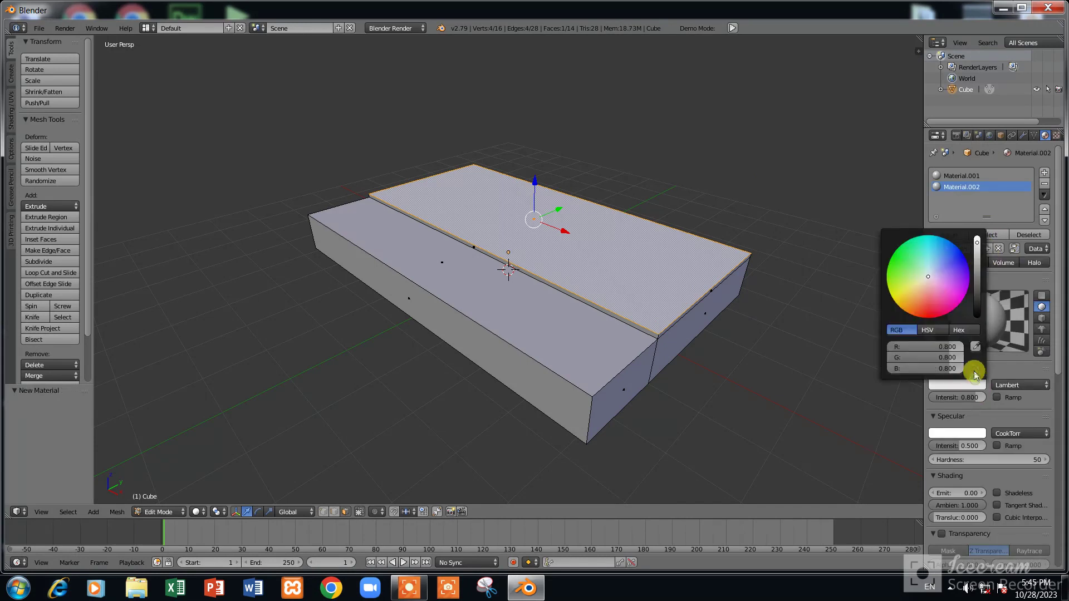
pyautogui.click(977, 295)
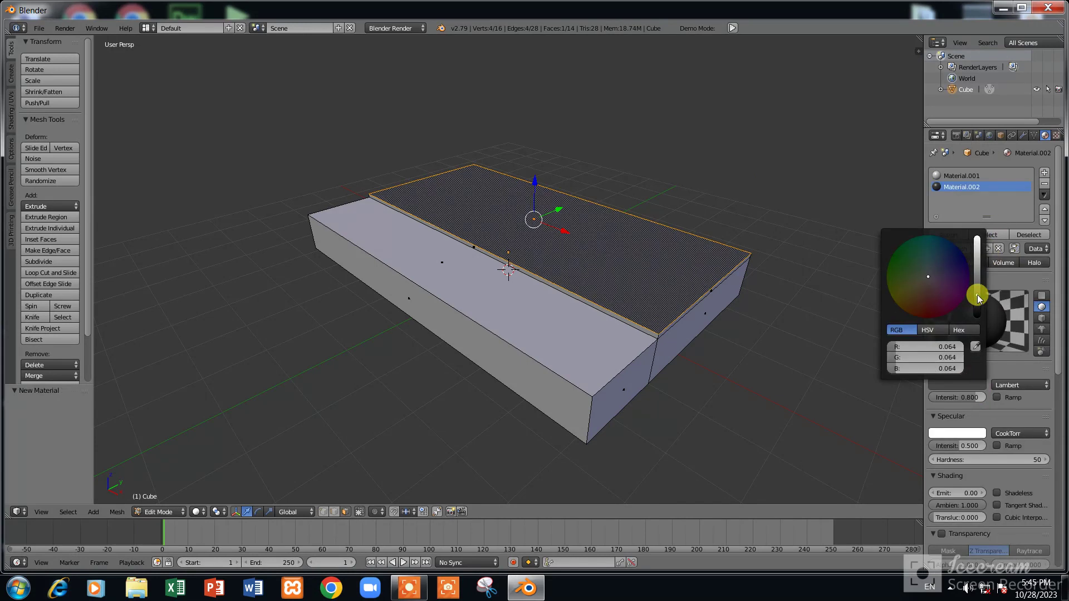
pyautogui.press('Tab')
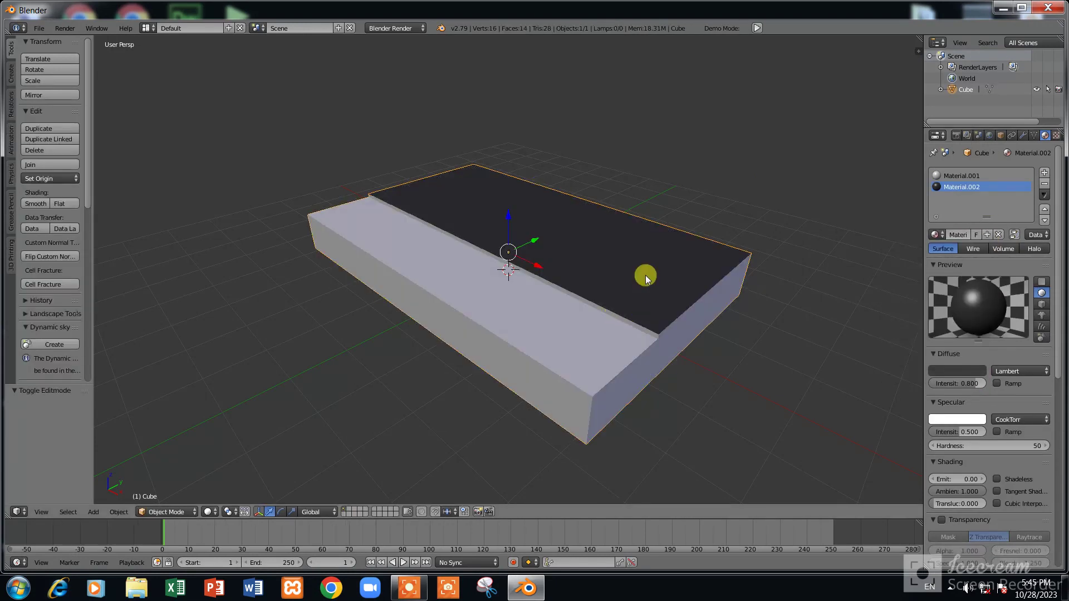
# Assign the dark Material.002 to the thin strip face along the raised step's edge
pyautogui.moveTo(643, 300)
pyautogui.mouseDown(button='middle')
pyautogui.moveTo(629, 325)
pyautogui.moveTo(664, 222)
pyautogui.mouseUp(button='middle')
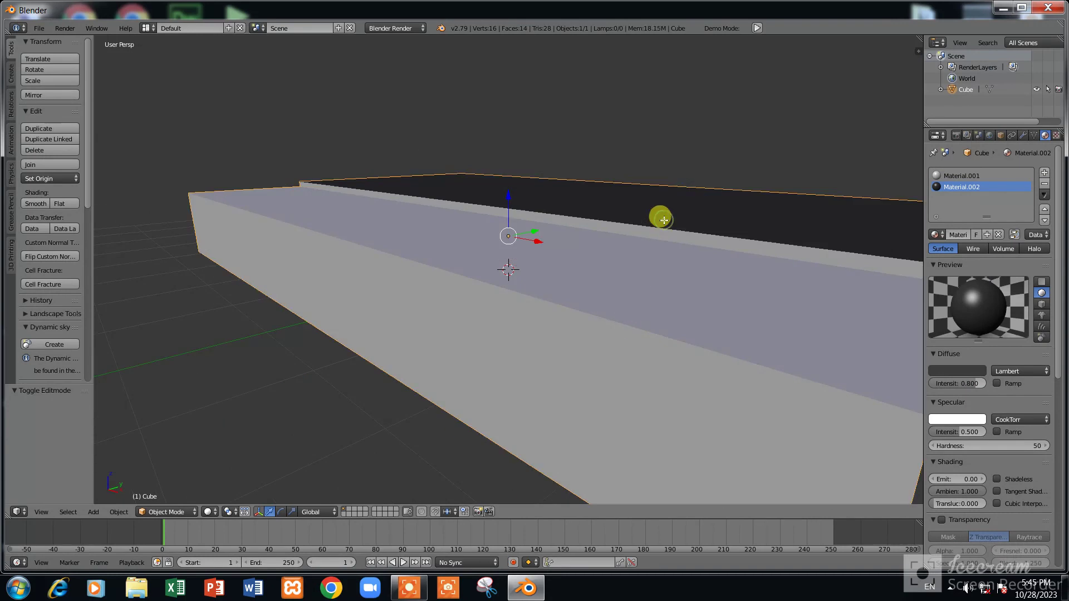
pyautogui.press('Tab')
pyautogui.rightClick(673, 233)
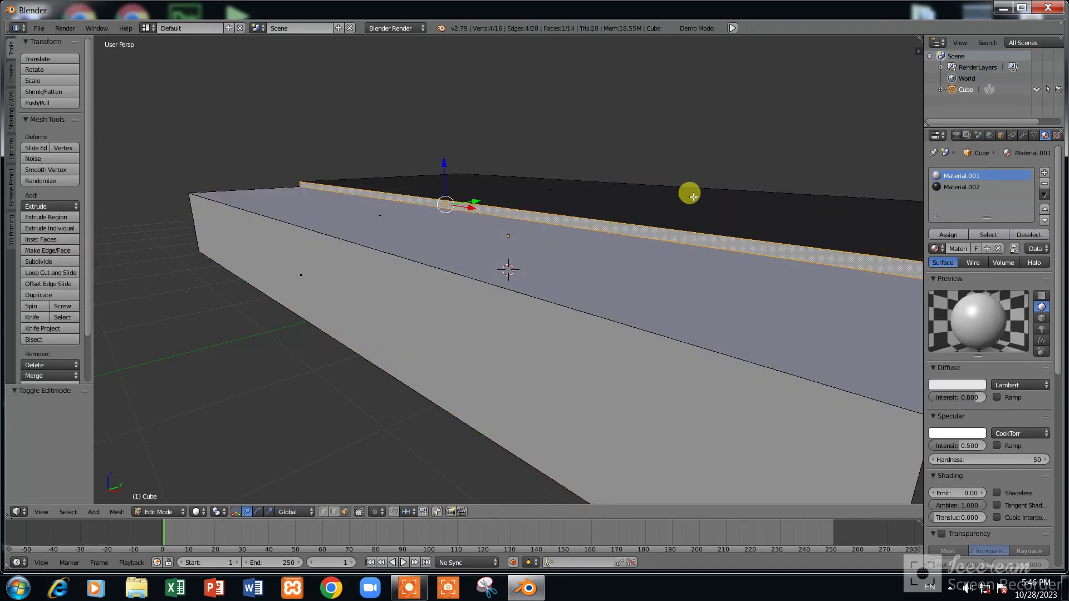
pyautogui.click(967, 189)
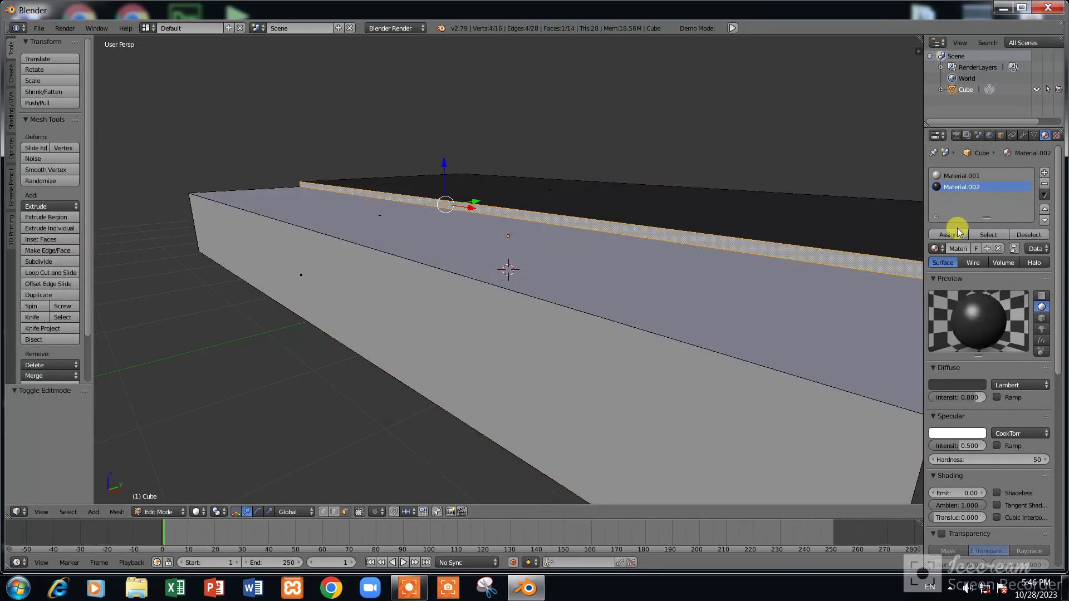
pyautogui.moveTo(654, 267); pyautogui.dragTo(631, 249, button='middle')
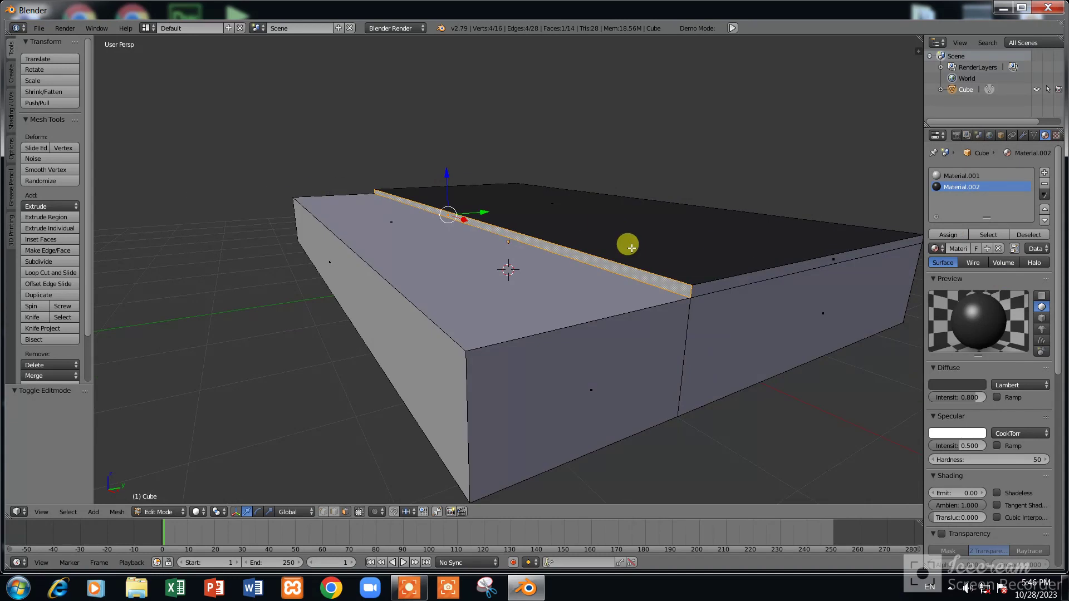
pyautogui.click(947, 236)
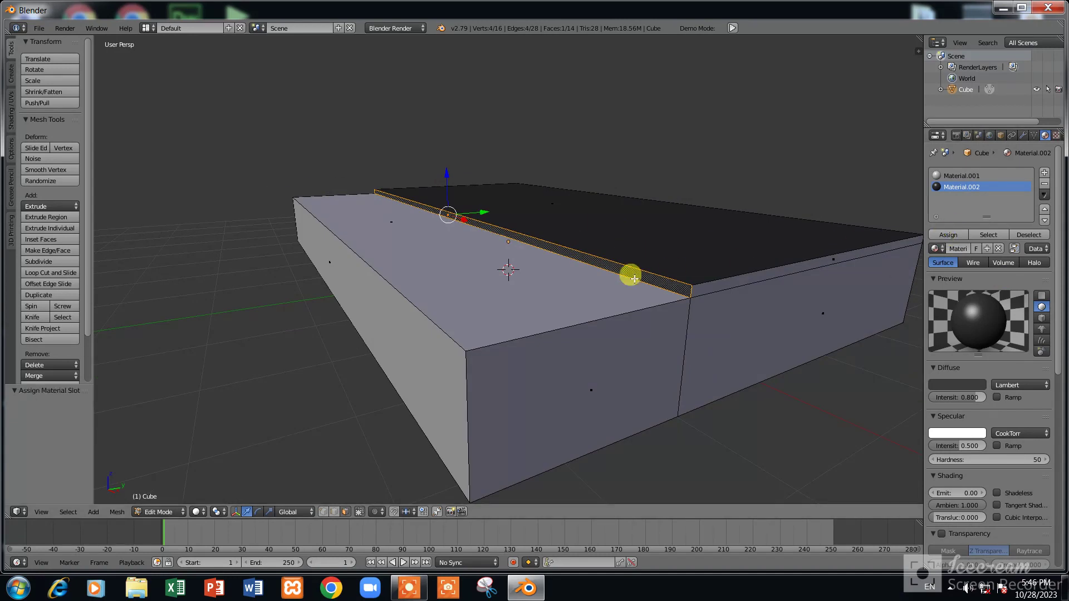
pyautogui.press('Tab')
pyautogui.scroll(-3, 585, 280)
# Add a second cube, Cube.001, at the slab's centre and view it in front orthographic
pyautogui.scroll(5, 592, 274)
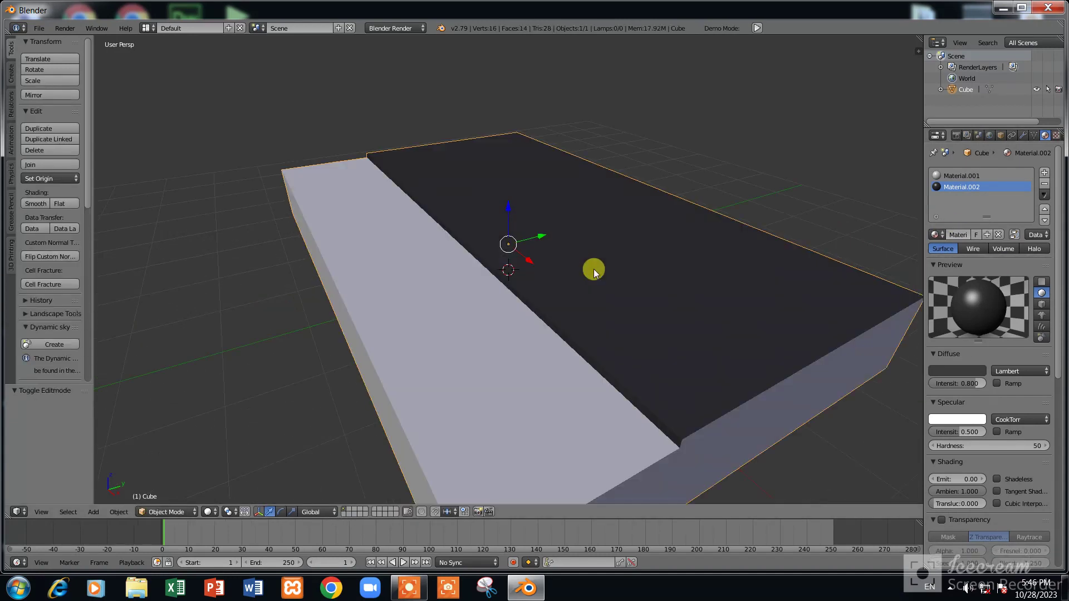
pyautogui.scroll(2, 593, 273)
pyautogui.scroll(-1, 593, 273)
pyautogui.moveTo(591, 276); pyautogui.dragTo(602, 280, button='middle')
pyautogui.scroll(-2, 603, 279)
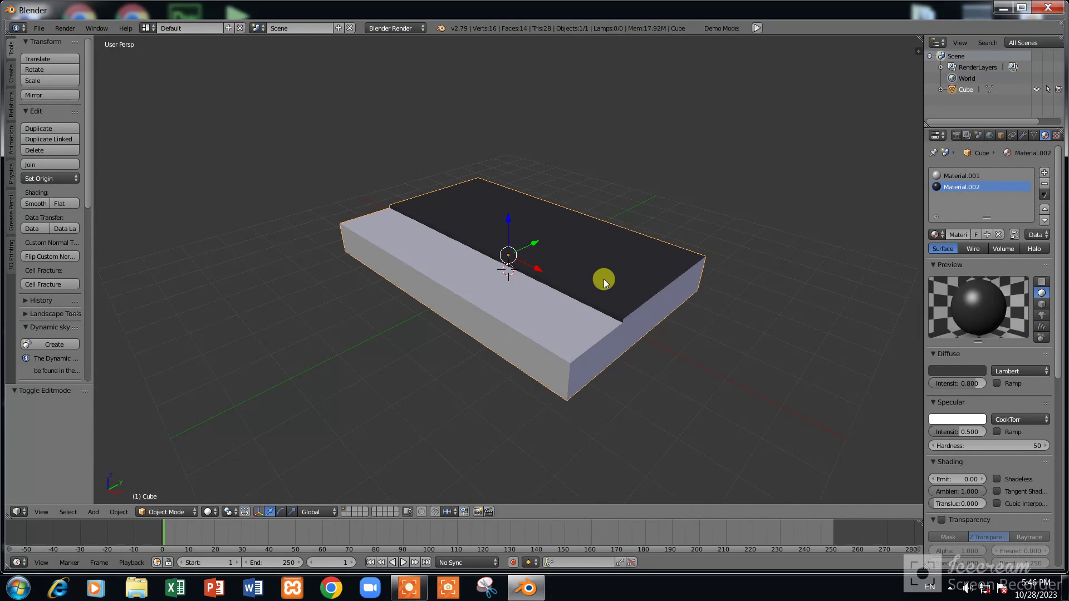
pyautogui.scroll(2, 600, 279)
pyautogui.scroll(-2, 597, 278)
pyautogui.scroll(3, 597, 278)
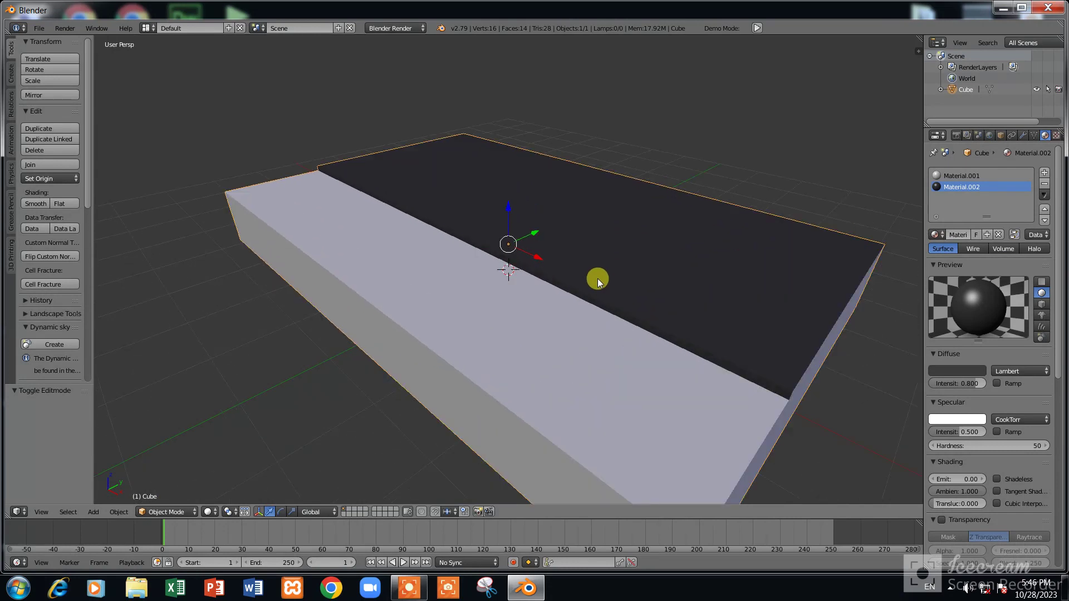
pyautogui.hotkey('shift', 'a')
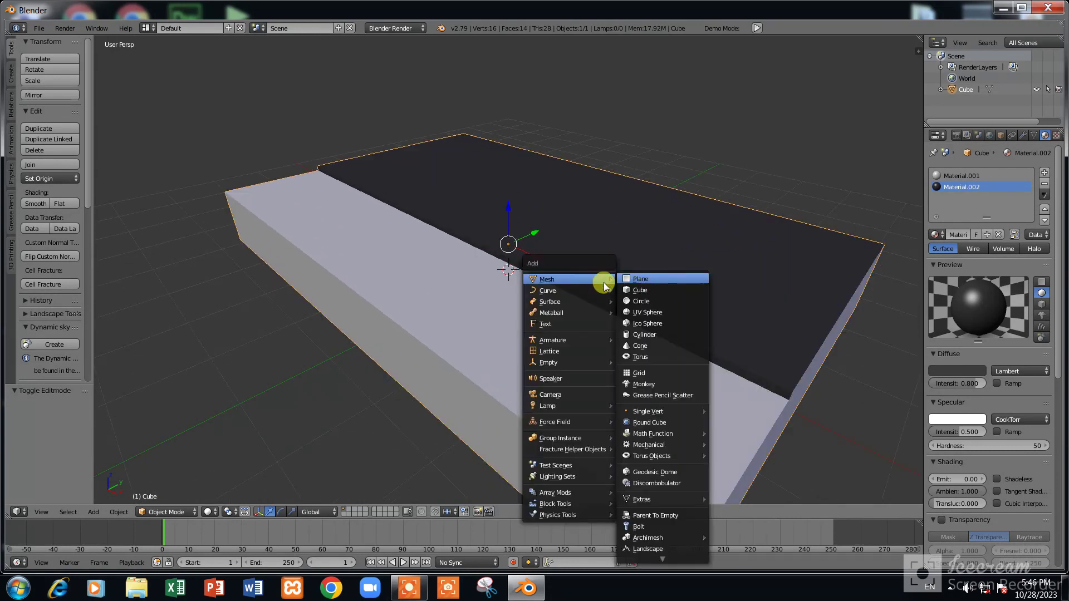
pyautogui.moveTo(568, 279)
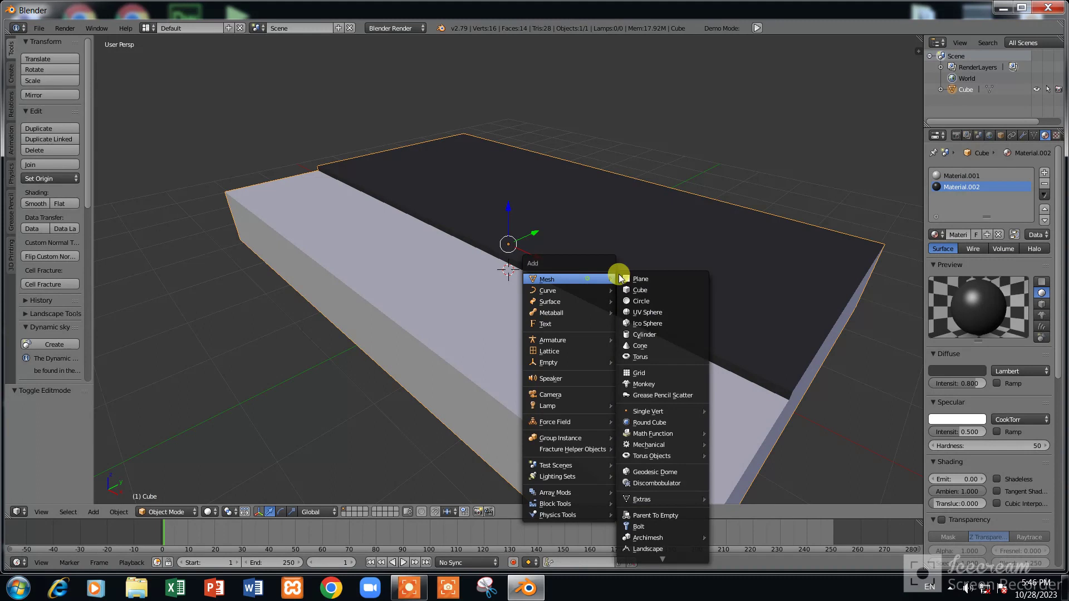
pyautogui.click(644, 290)
pyautogui.scroll(-2, 646, 287)
pyautogui.press('KP_1')
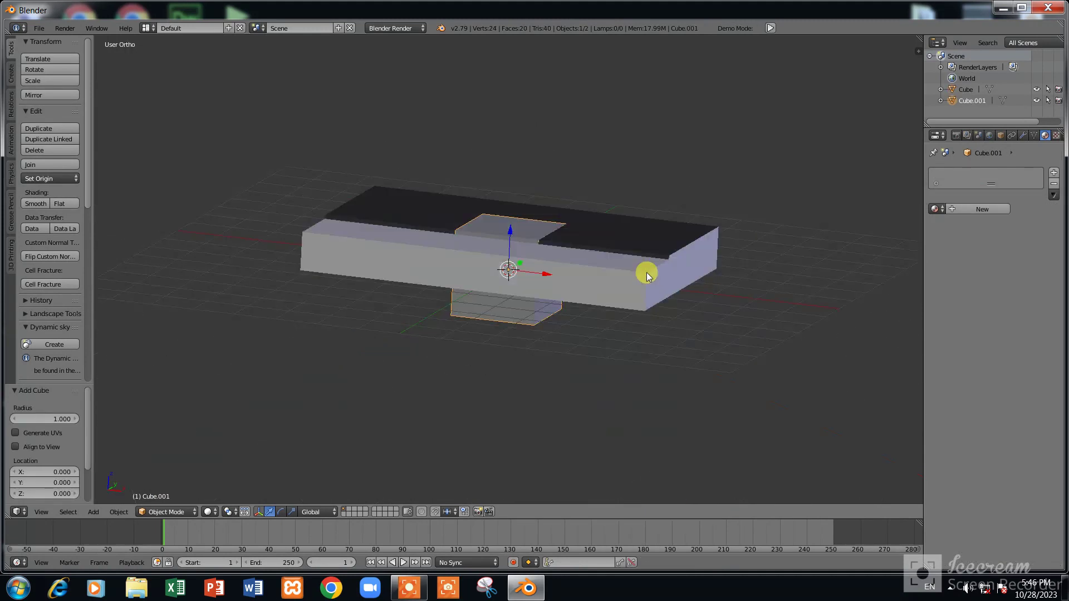
pyautogui.press('KP_5')
pyautogui.scroll(2, 551, 312)
pyautogui.scroll(2, 546, 342)
# Raise Cube.001, stretch it taller along Z and set it down on the slab
pyautogui.press('g')
pyautogui.press('z')
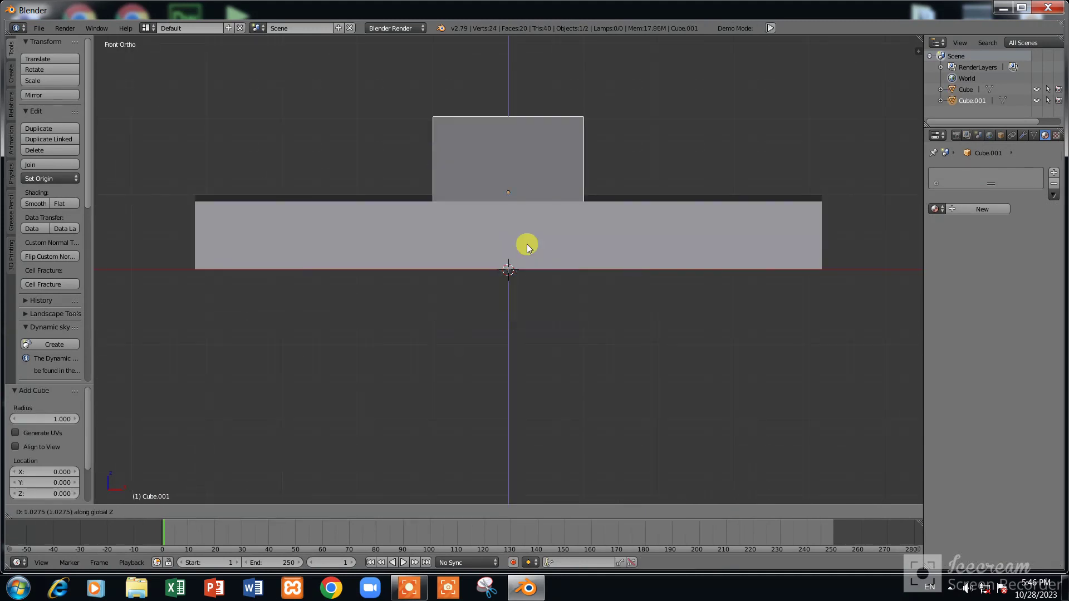
pyautogui.click(526, 194)
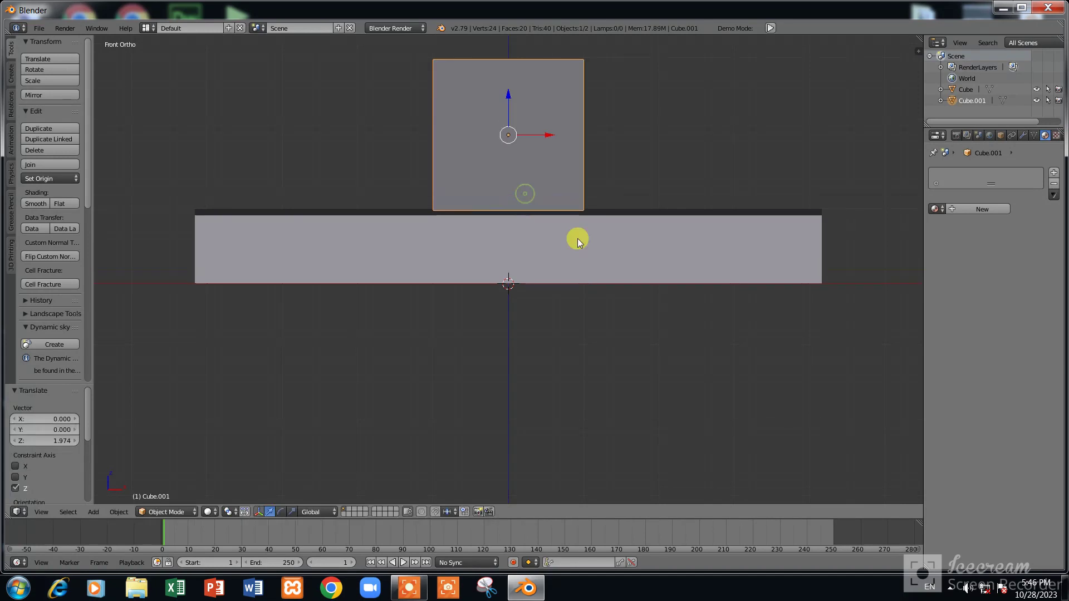
pyautogui.keyDown('shift'); pyautogui.scroll(5, 578, 237); pyautogui.keyUp('shift')
pyautogui.press('s')
pyautogui.press('z')
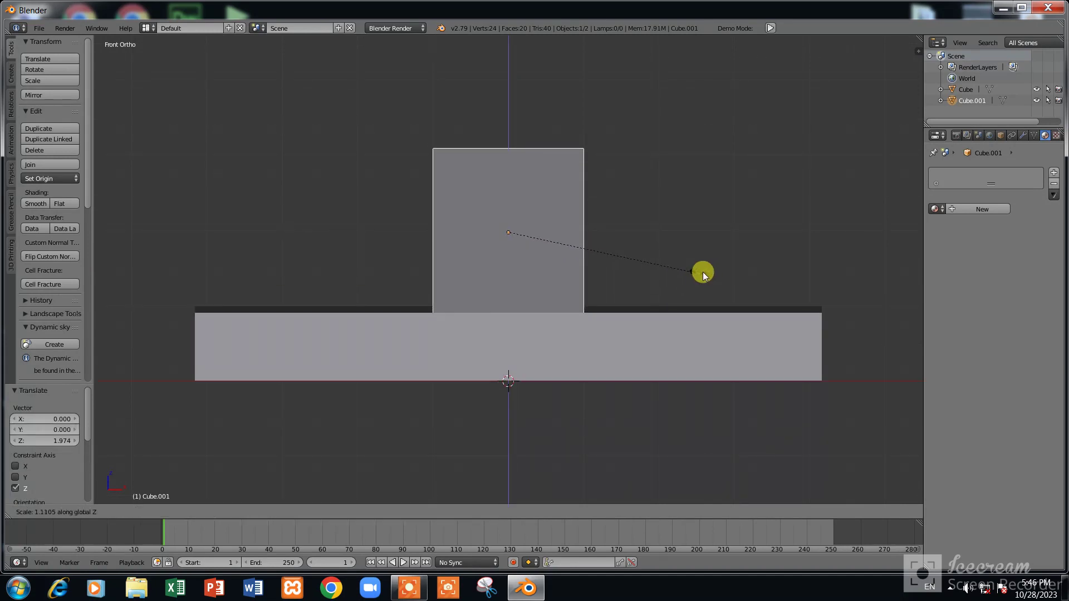
pyautogui.click(732, 269)
pyautogui.press('g')
pyautogui.press('z')
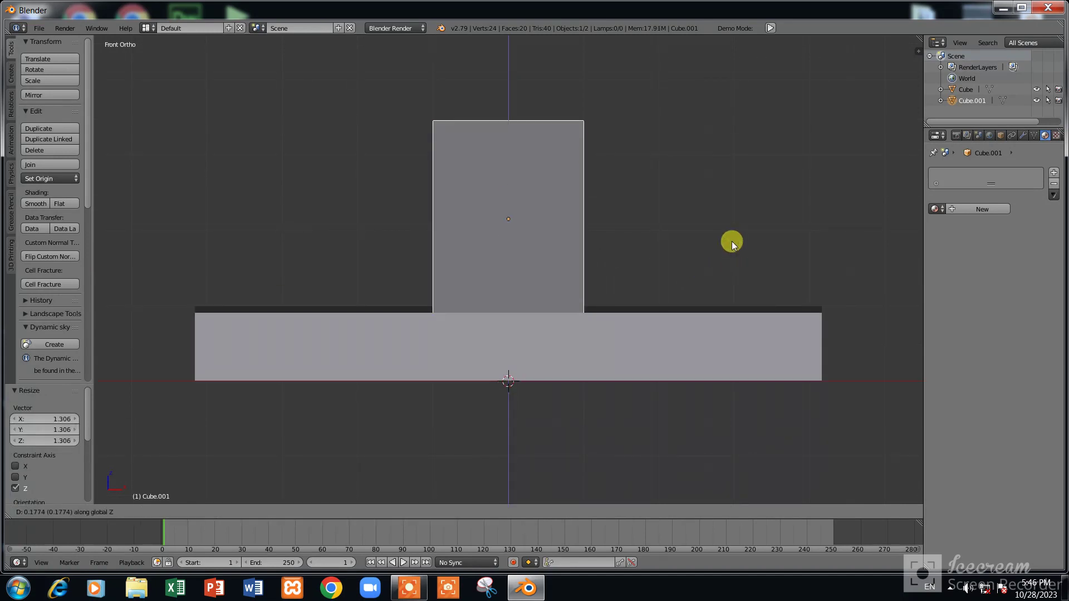
pyautogui.click(723, 247)
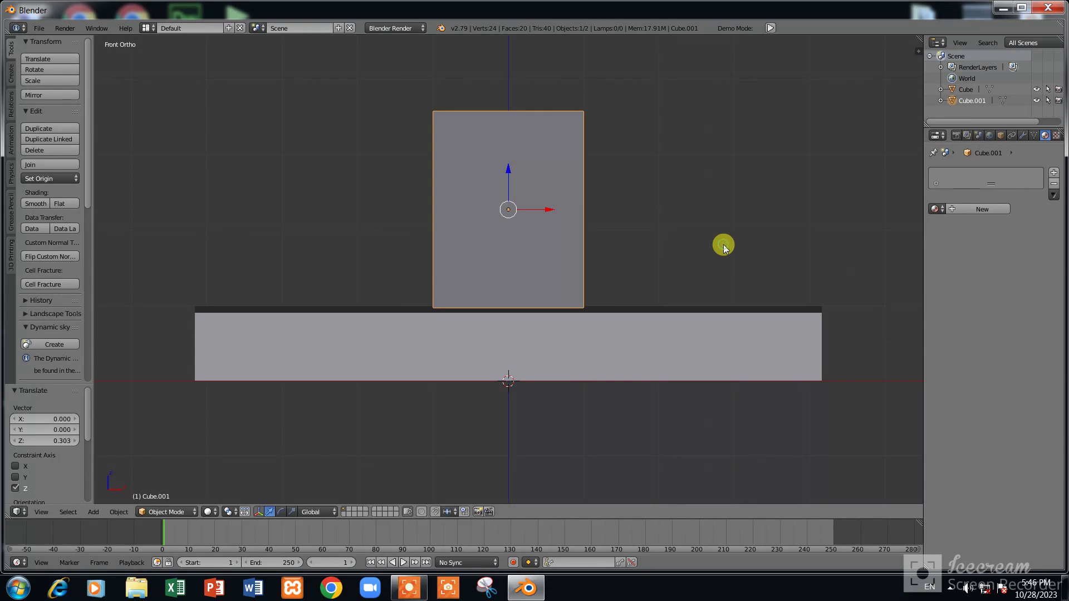
pyautogui.scroll(-1, 724, 247)
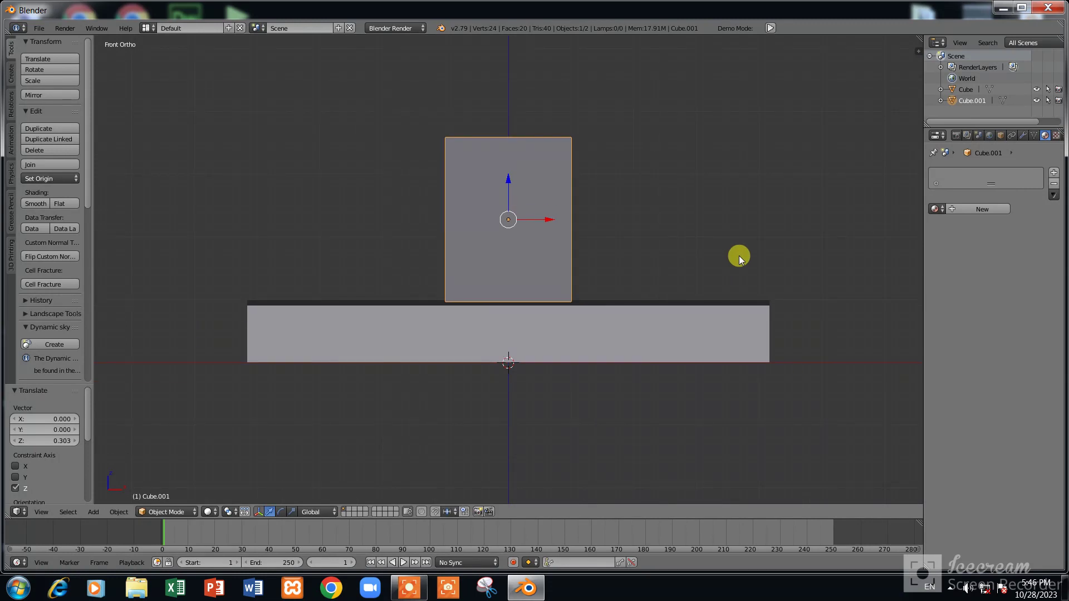
# Fine-tune the cube's size and height, checking it from the top and front views
pyautogui.press('KP_7')
pyautogui.press('KP_1')
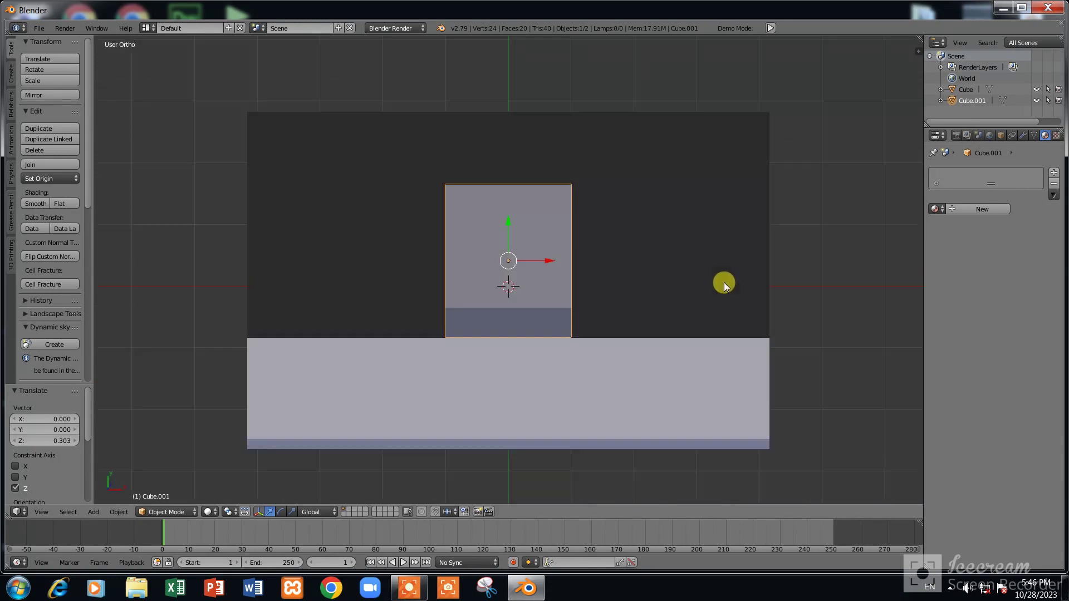
pyautogui.press('s')
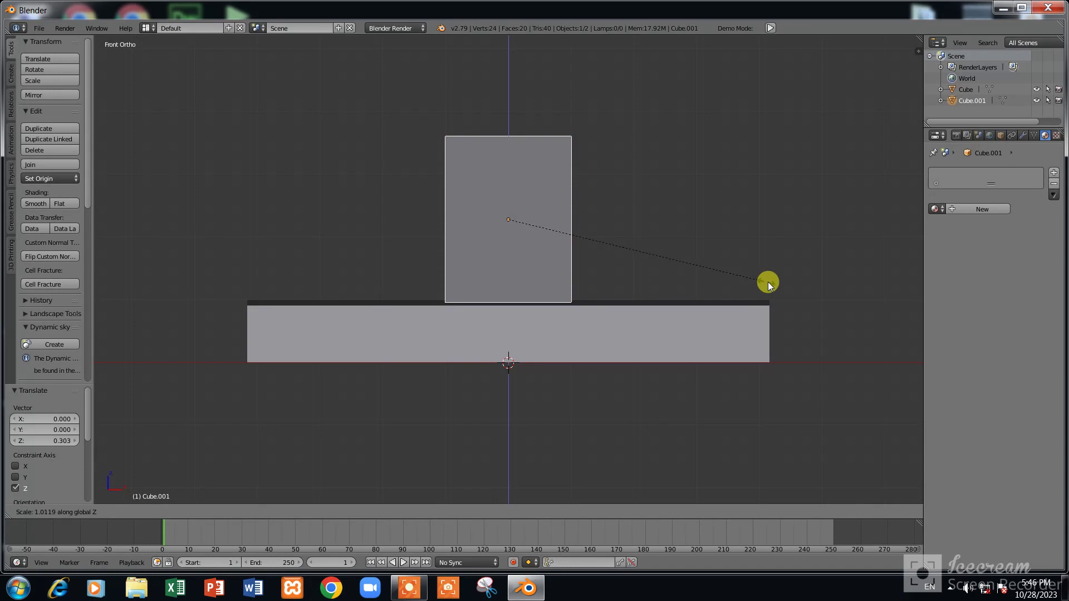
pyautogui.click(767, 283)
pyautogui.press('g')
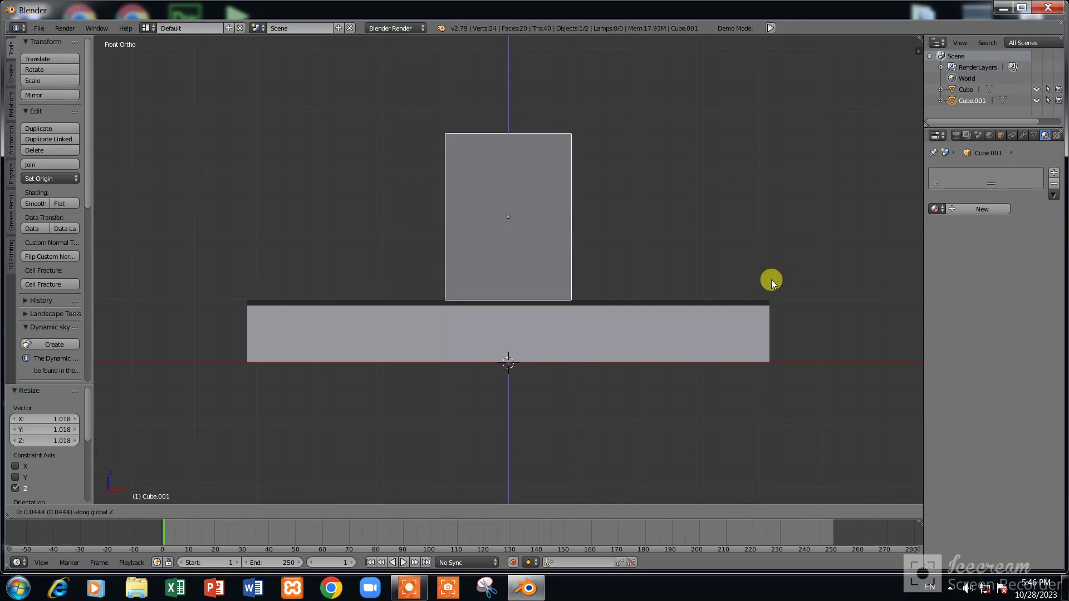
pyautogui.click(770, 282)
pyautogui.press('KP_7')
pyautogui.scroll(-1, 562, 343)
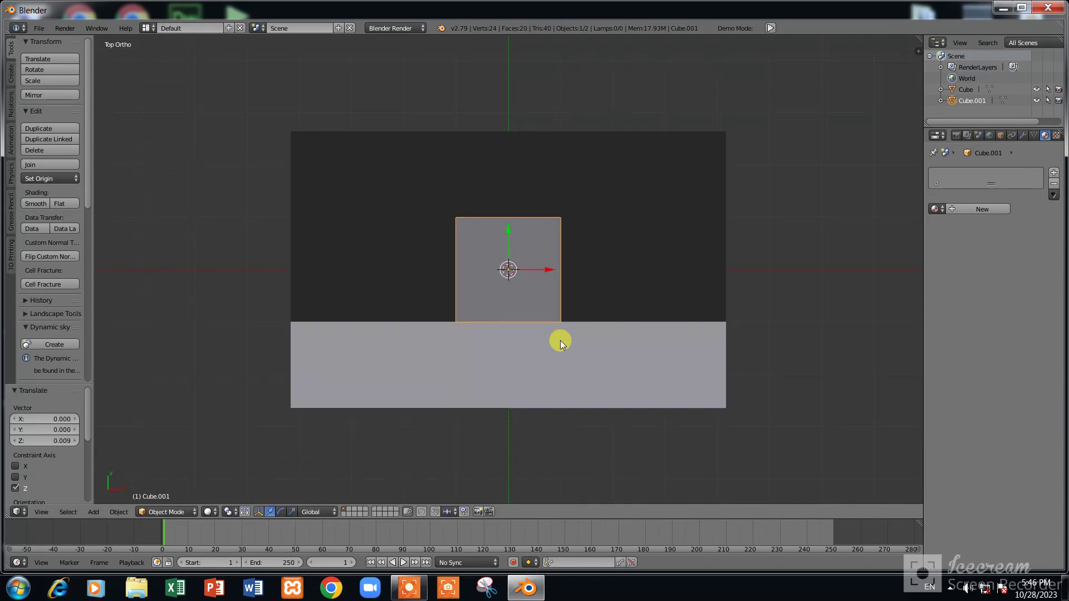
# Scale and shift the cube along Y to place it toward the slab's back edge
pyautogui.press('s')
pyautogui.press('y')
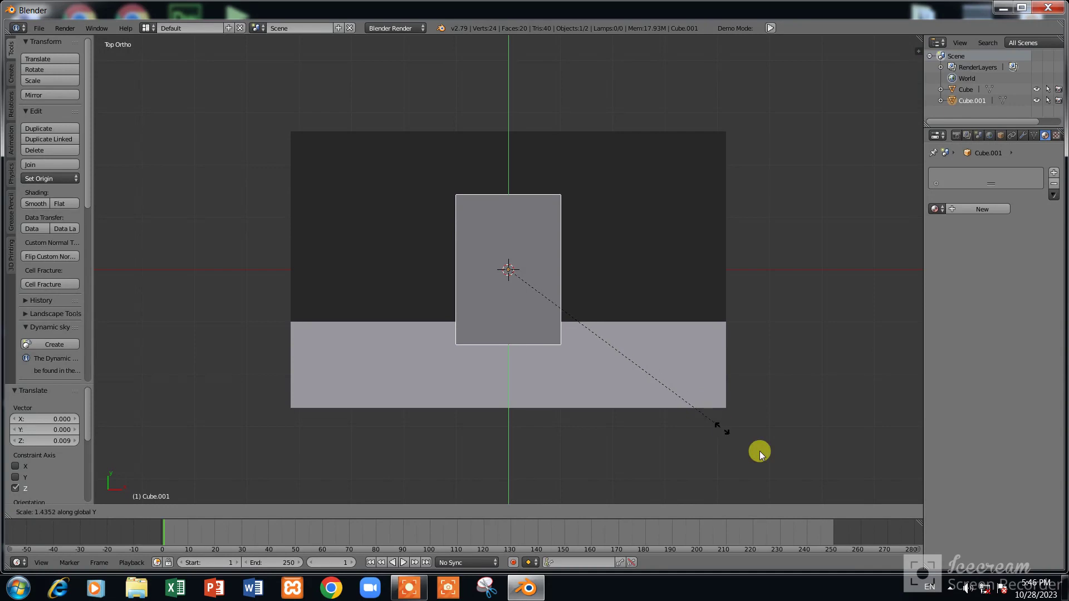
pyautogui.click(736, 447)
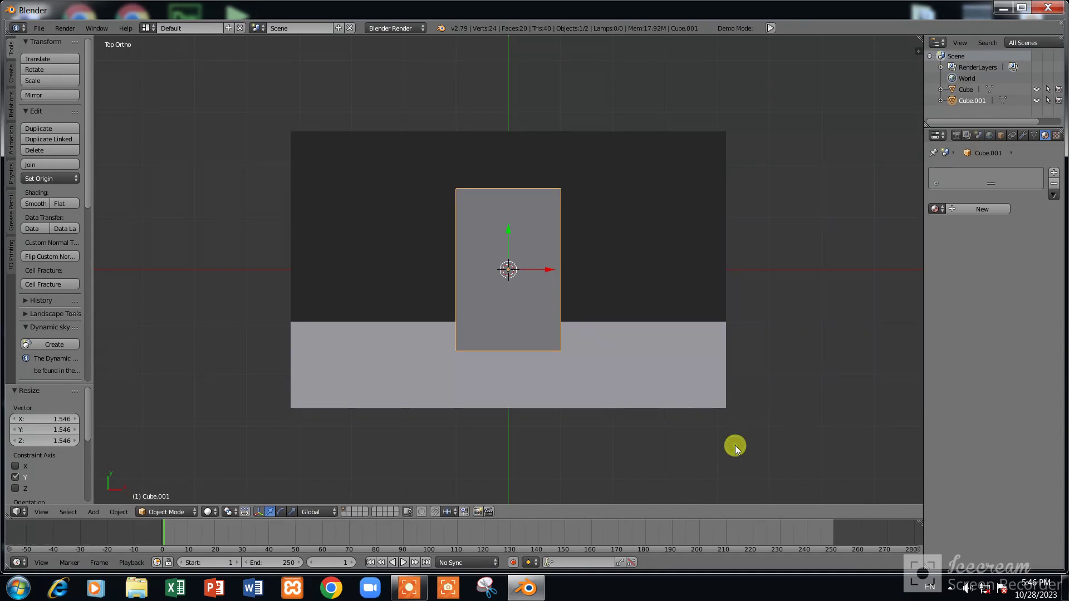
pyautogui.press('g')
pyautogui.press('y')
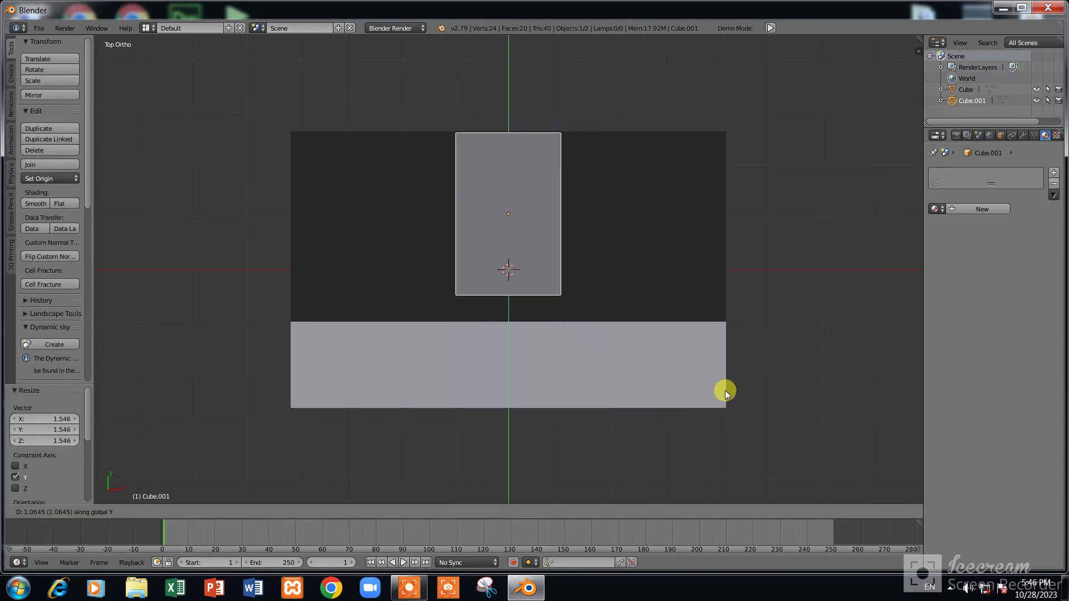
pyautogui.click(725, 390)
pyautogui.press('s')
pyautogui.press('y')
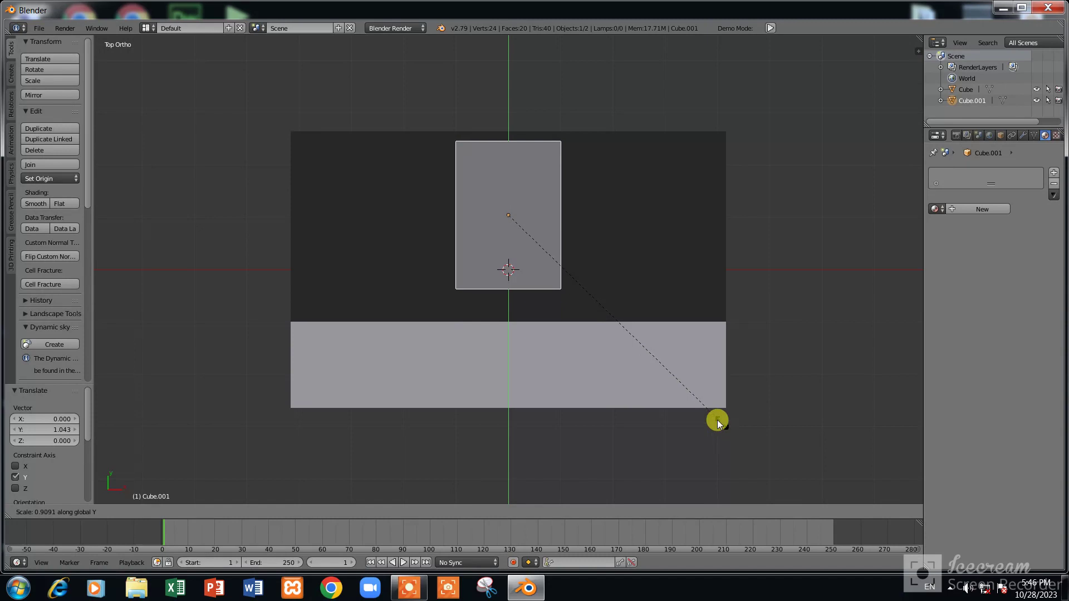
pyautogui.click(708, 419)
pyautogui.press('g')
pyautogui.press('y')
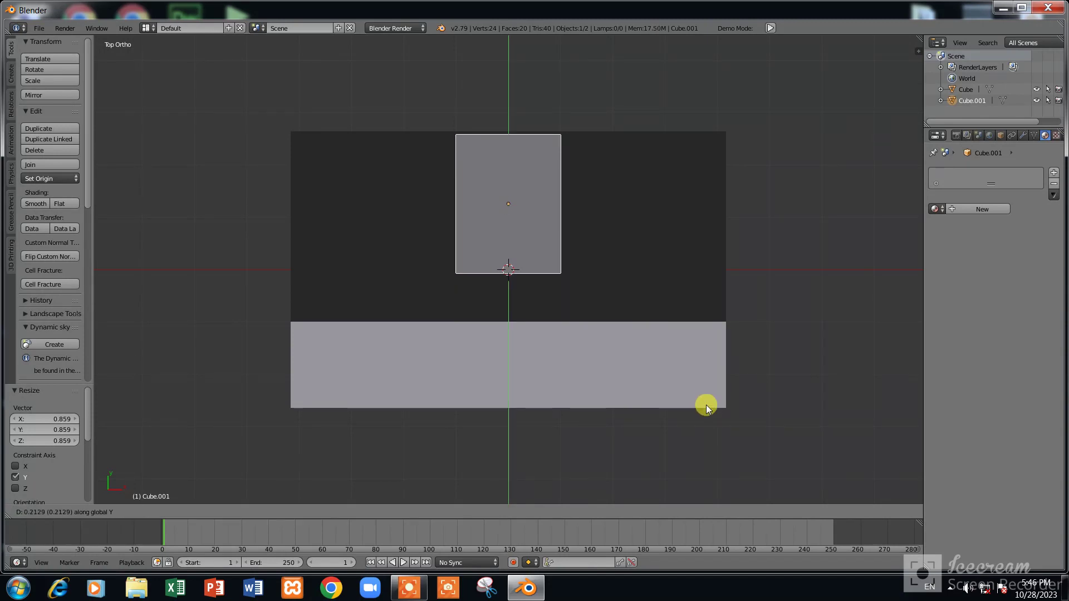
pyautogui.click(706, 409)
pyautogui.press('s')
pyautogui.press('y')
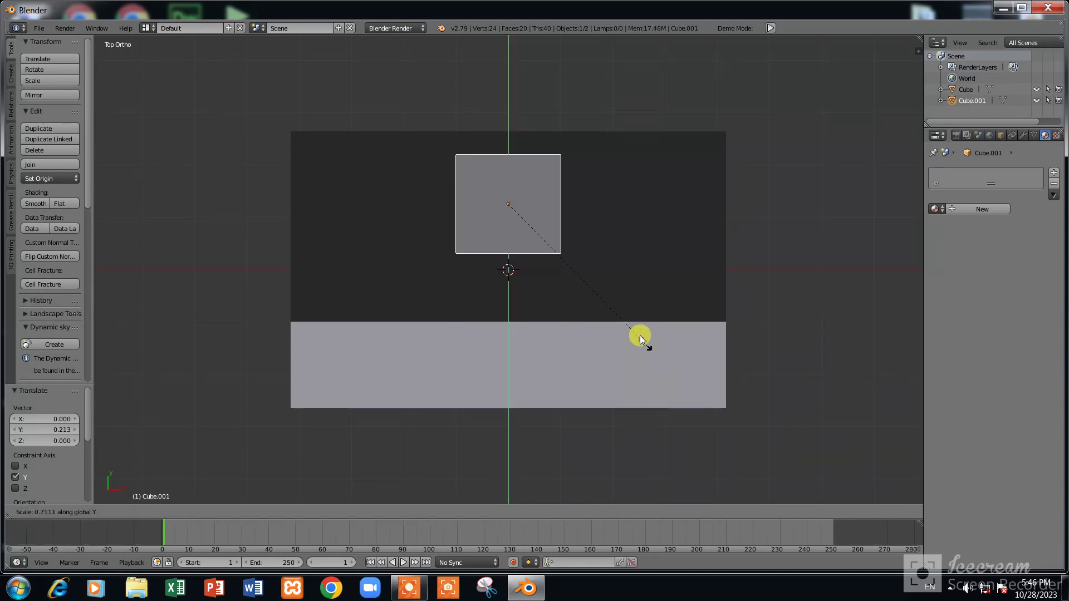
pyautogui.press('g')
pyautogui.click(656, 349)
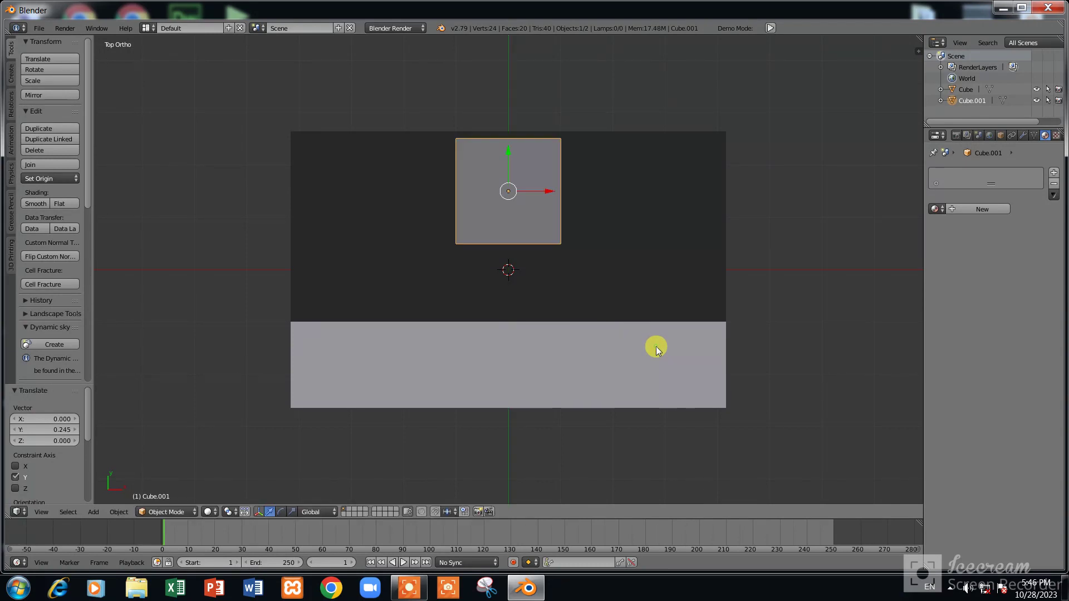
# Widen the box 2.355 along X and slide it 1.597 to the right
pyautogui.press('s')
pyautogui.press('x')
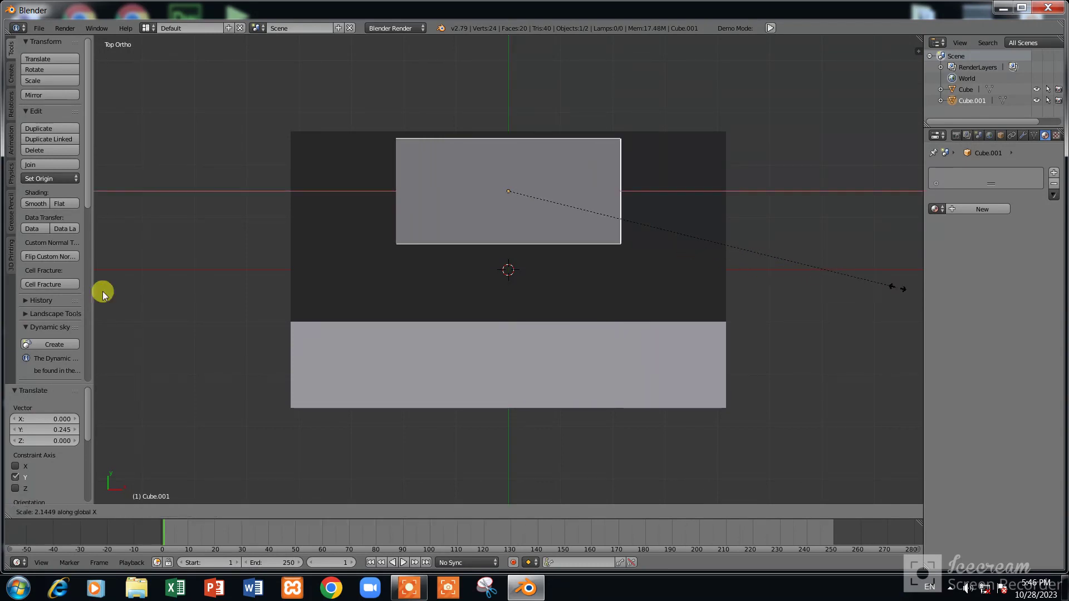
pyautogui.click(111, 295)
pyautogui.press('g')
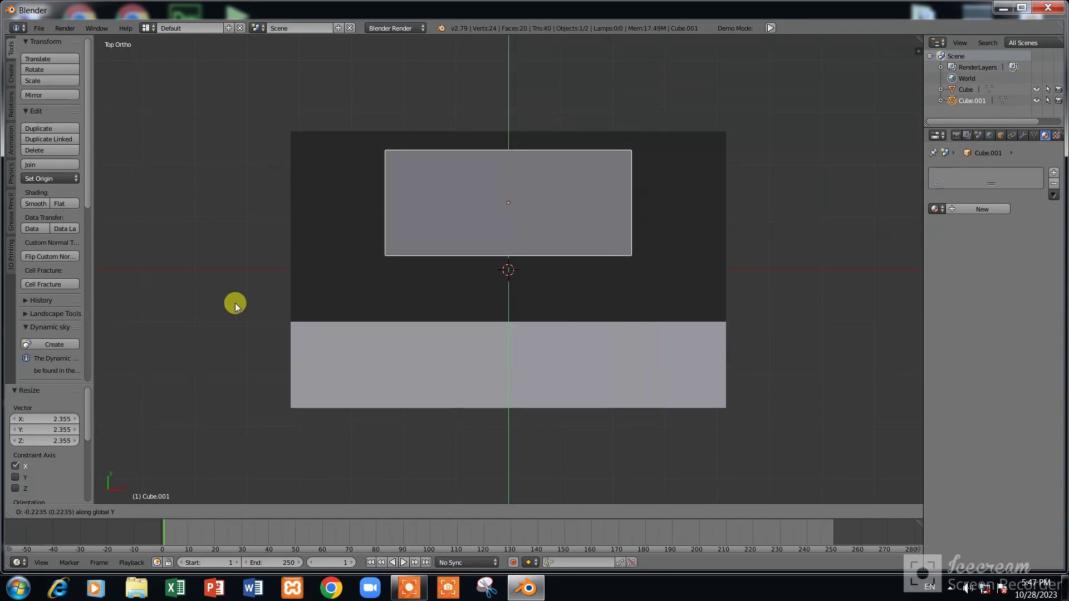
pyautogui.press('x')
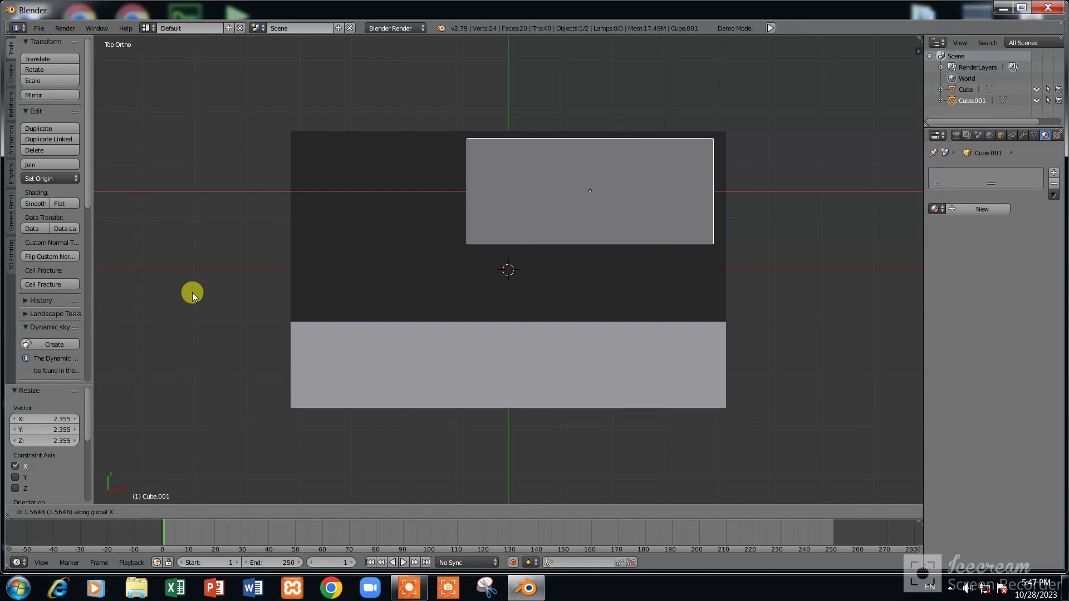
pyautogui.click(192, 293)
pyautogui.moveTo(192, 292)
pyautogui.mouseDown(button='middle')
pyautogui.moveTo(548, 222)
pyautogui.moveTo(525, 165)
pyautogui.moveTo(635, 179)
pyautogui.moveTo(662, 238)
pyautogui.moveTo(523, 224)
pyautogui.moveTo(554, 195)
pyautogui.moveTo(524, 202)
pyautogui.moveTo(595, 167)
pyautogui.mouseUp(button='middle')
# Set up a zoomed front orthographic view of the wall box and enter Edit Mode
pyautogui.press('KP_1')
pyautogui.press('KP_5')
pyautogui.press('ctrl+KP_6')
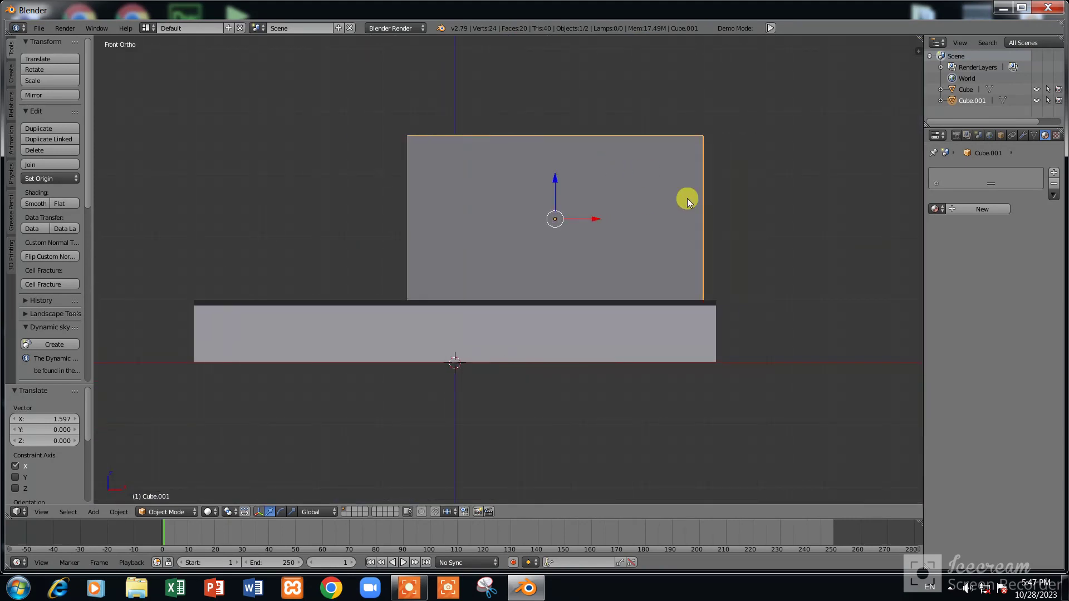
pyautogui.scroll(1, 656, 206)
pyautogui.scroll(-1, 657, 206)
pyautogui.moveTo(654, 203); pyautogui.dragTo(656, 210, button='middle')
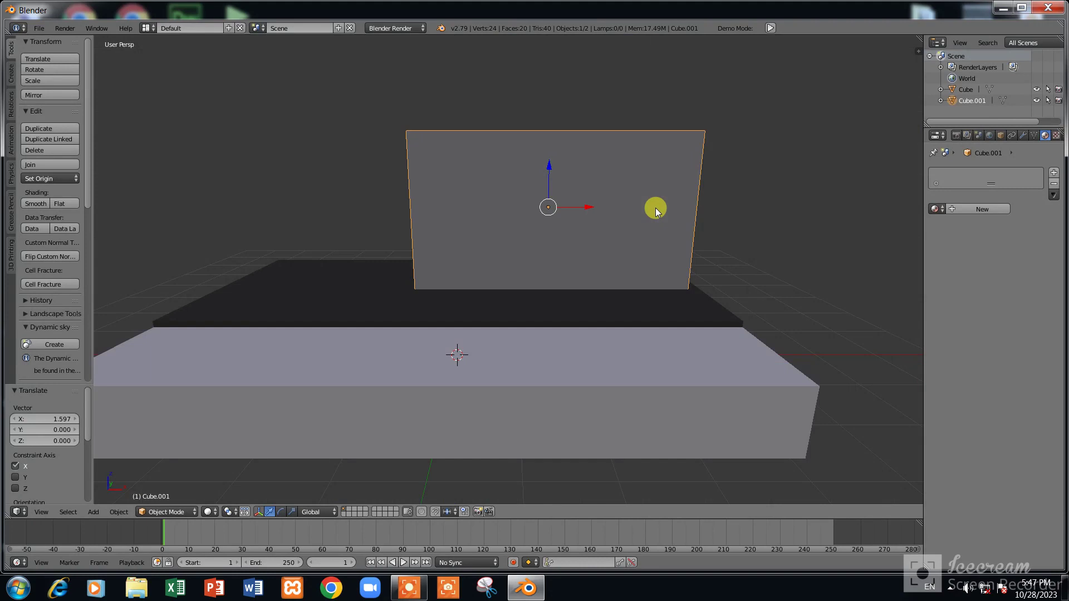
pyautogui.press('KP_1')
pyautogui.scroll(2, 654, 210)
pyautogui.scroll(1, 654, 209)
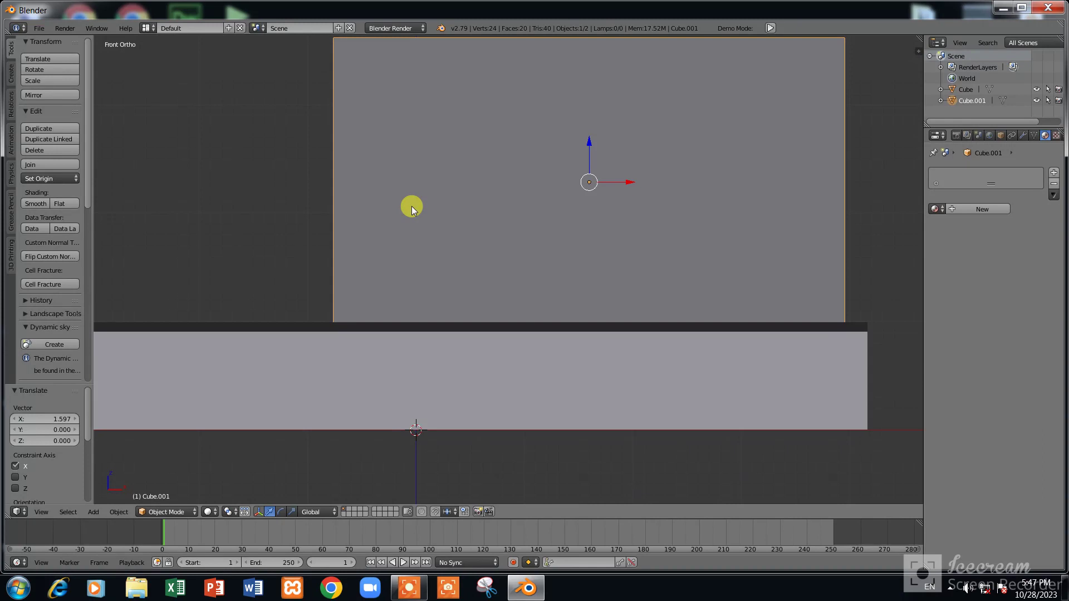
pyautogui.press('Tab')
pyautogui.keyDown('shift'); pyautogui.scroll(3, 636, 249); pyautogui.keyUp('shift')
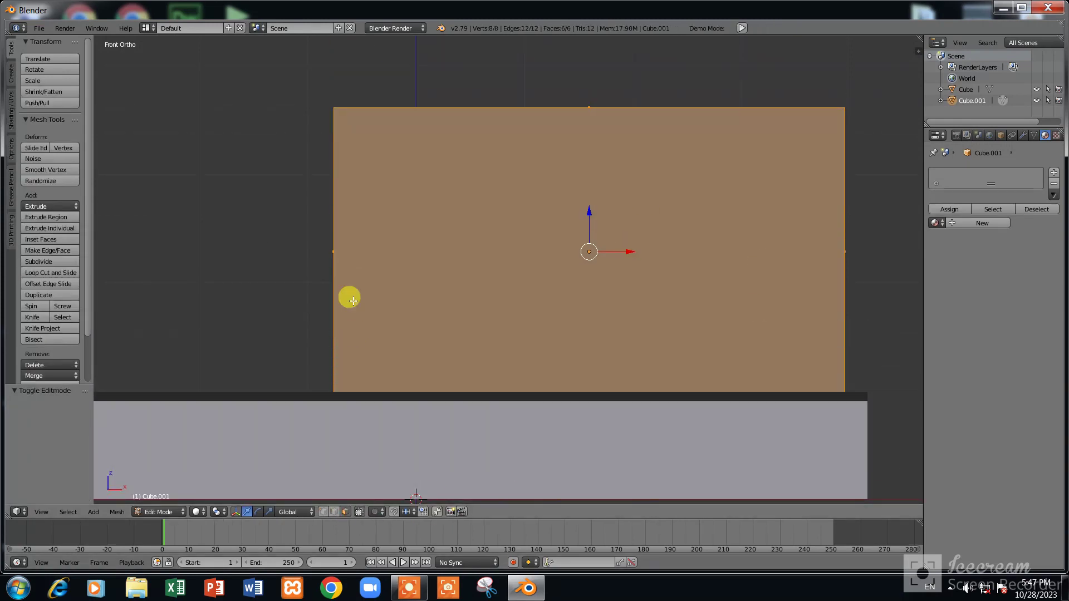
# Subdivide the wall's front face into a 16-by-16 grid of small faces, then deselect everything
pyautogui.rightClick(688, 242)
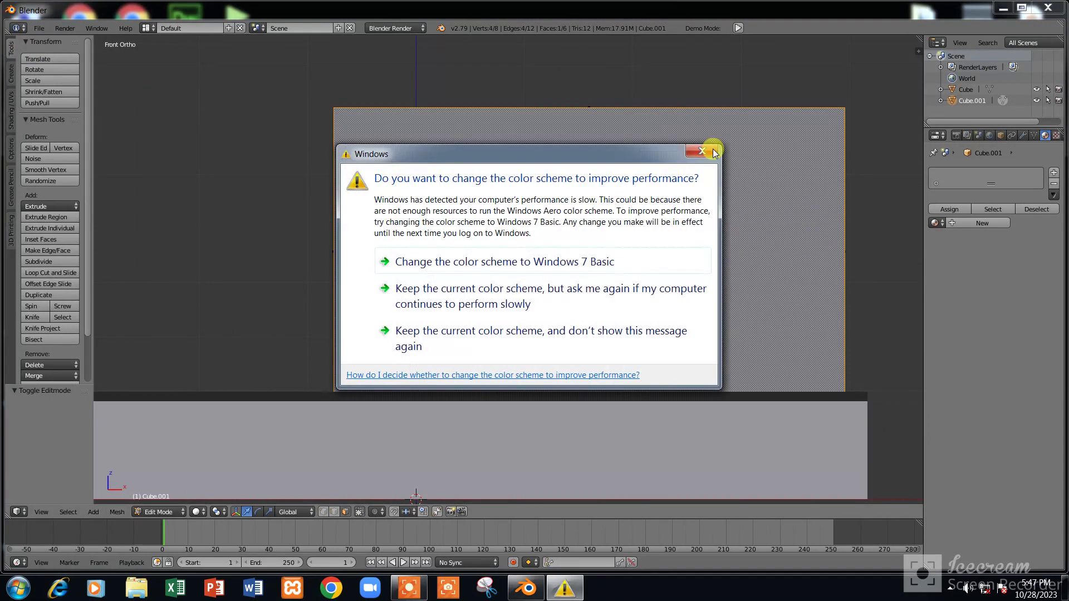
pyautogui.click(703, 152)
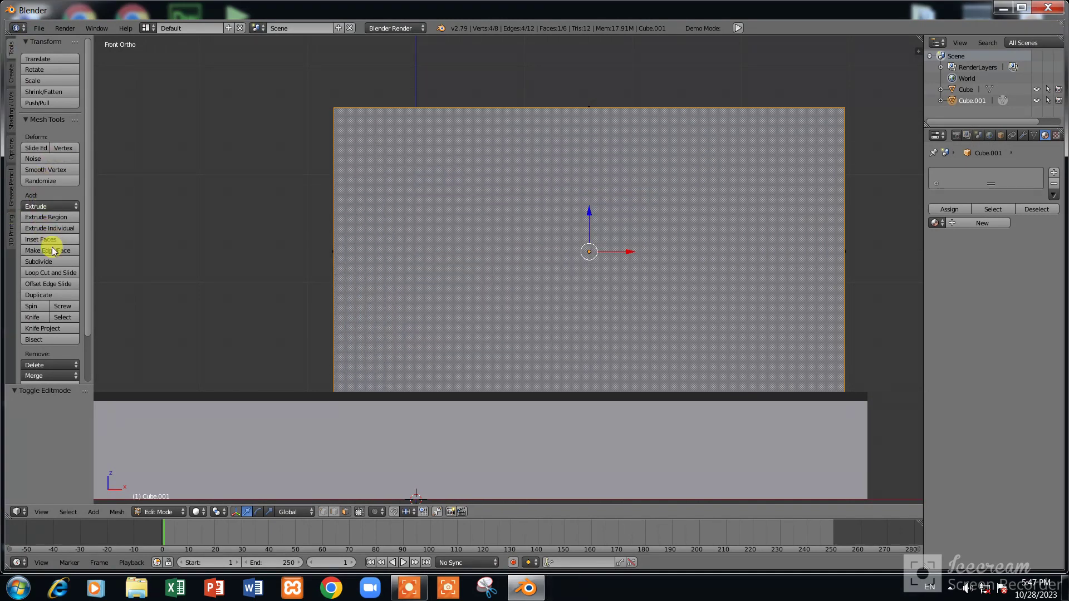
pyautogui.click(40, 262)
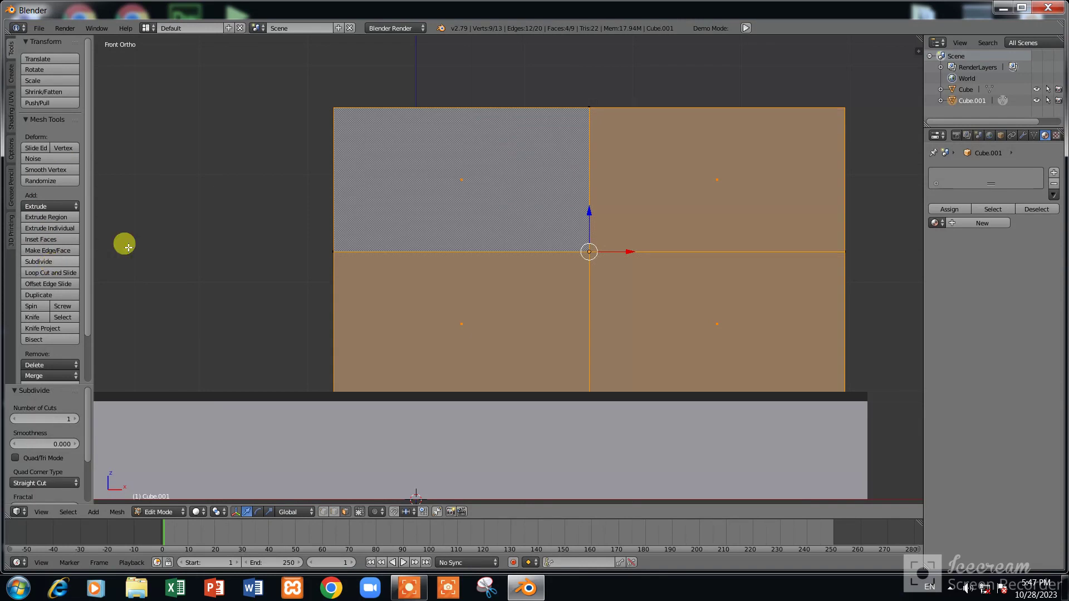
pyautogui.click(41, 262)
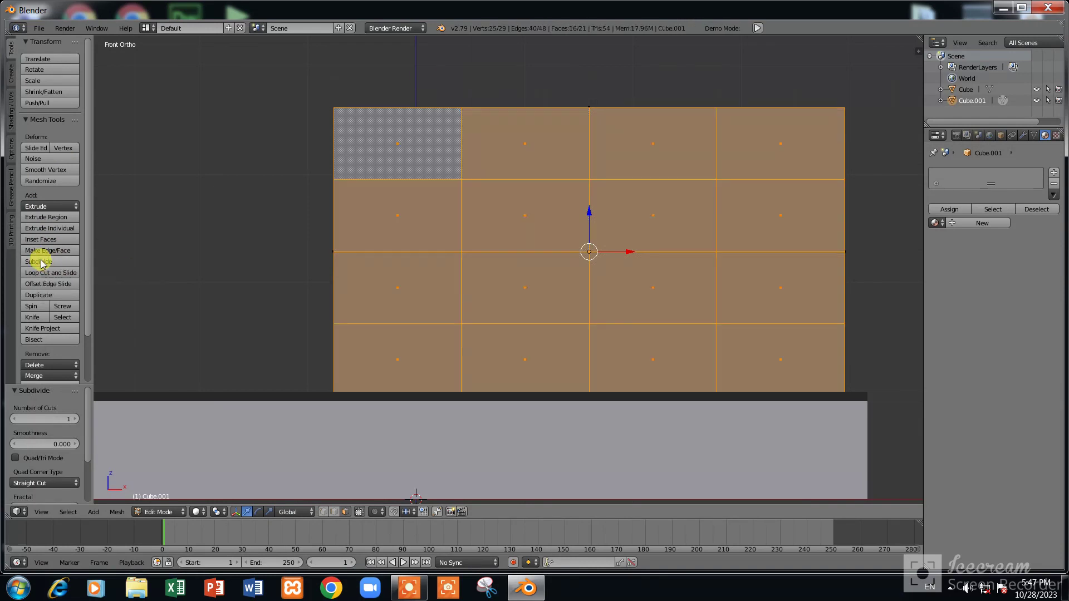
pyautogui.click(40, 262)
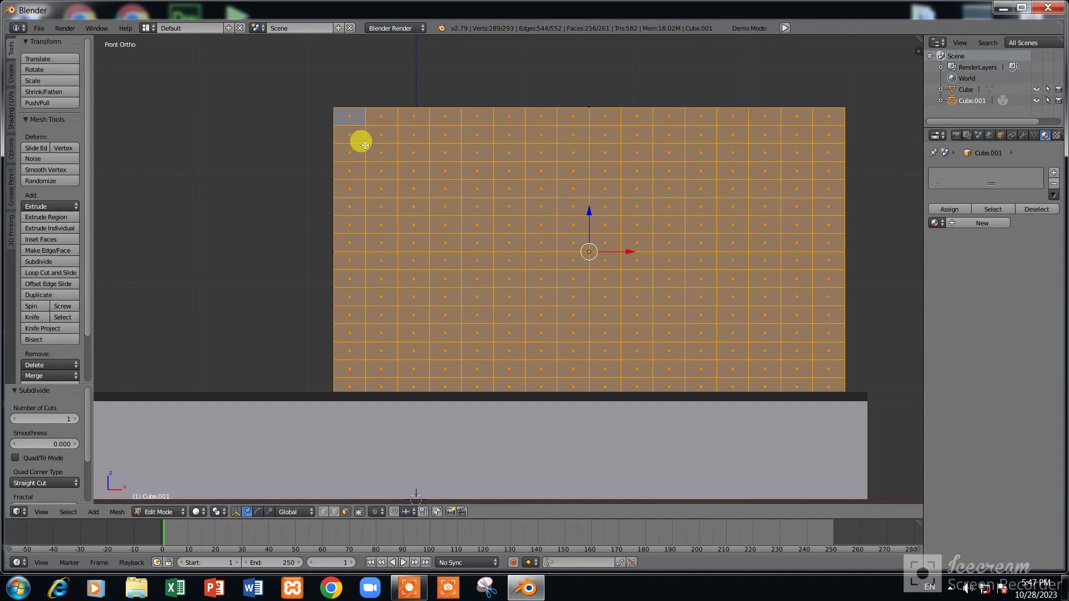
pyautogui.press('a')
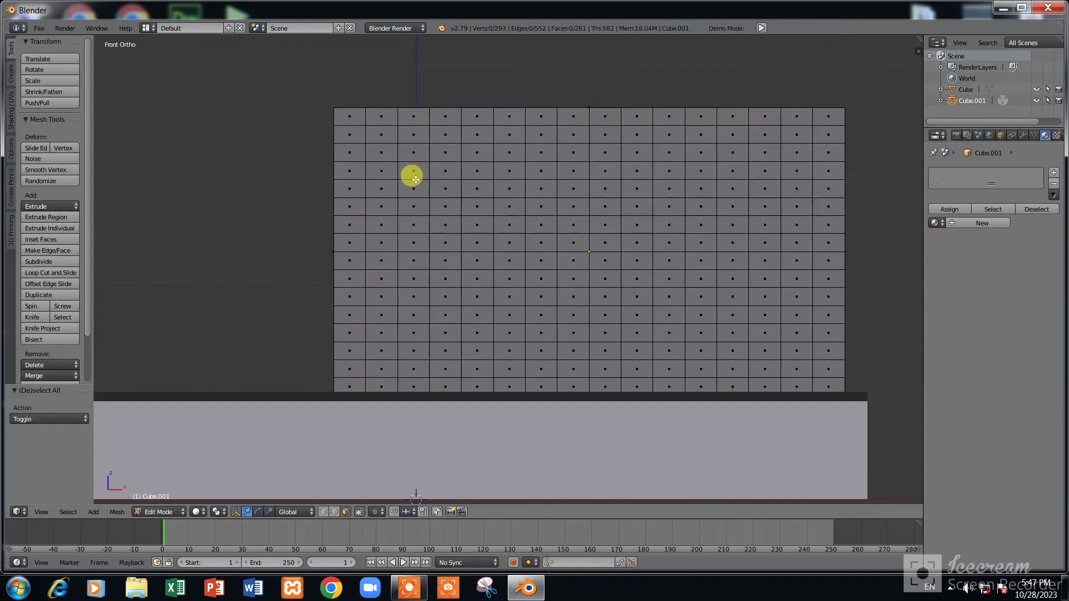
# Select a rectangular frame of faces outlining the upper window block on the wall grid
pyautogui.rightClick(379, 134)
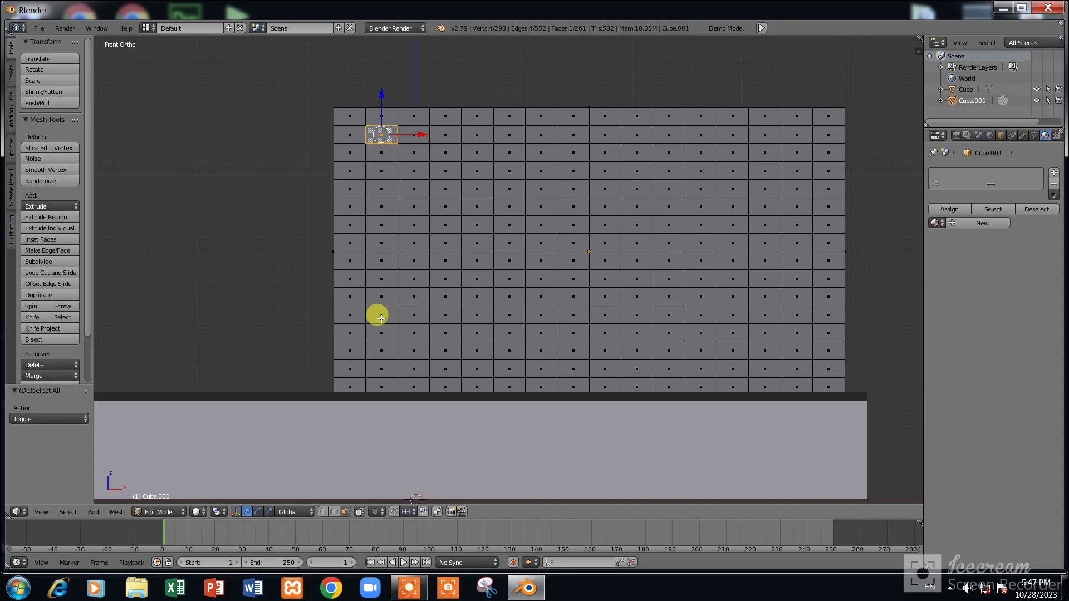
pyautogui.keyDown('ctrl'); pyautogui.rightClick(377, 238); pyautogui.keyUp('ctrl')
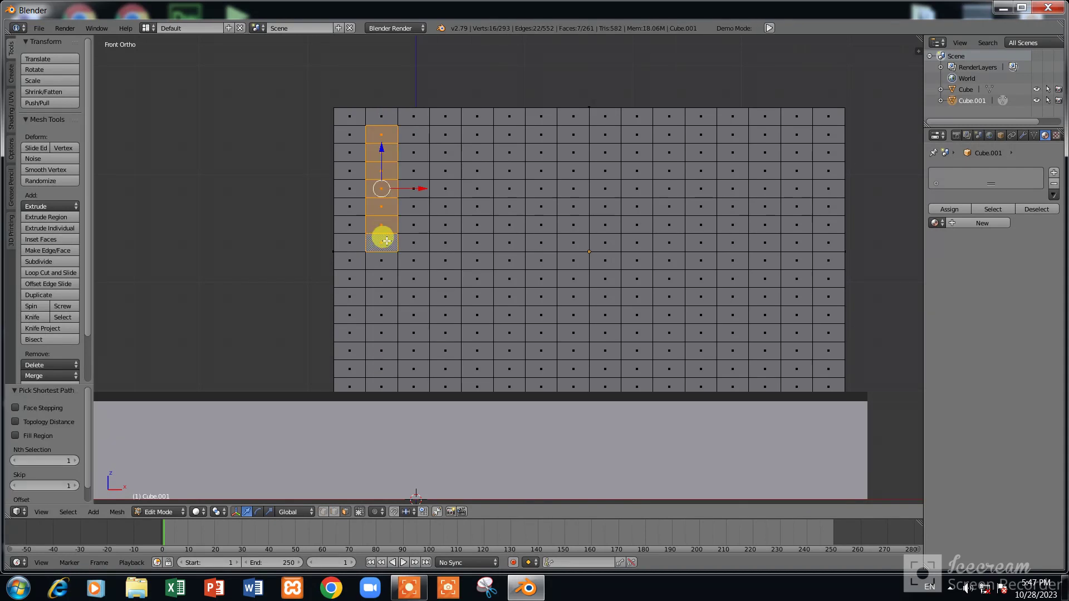
pyautogui.keyDown('shift'); pyautogui.rightClick(383, 243); pyautogui.keyUp('shift')
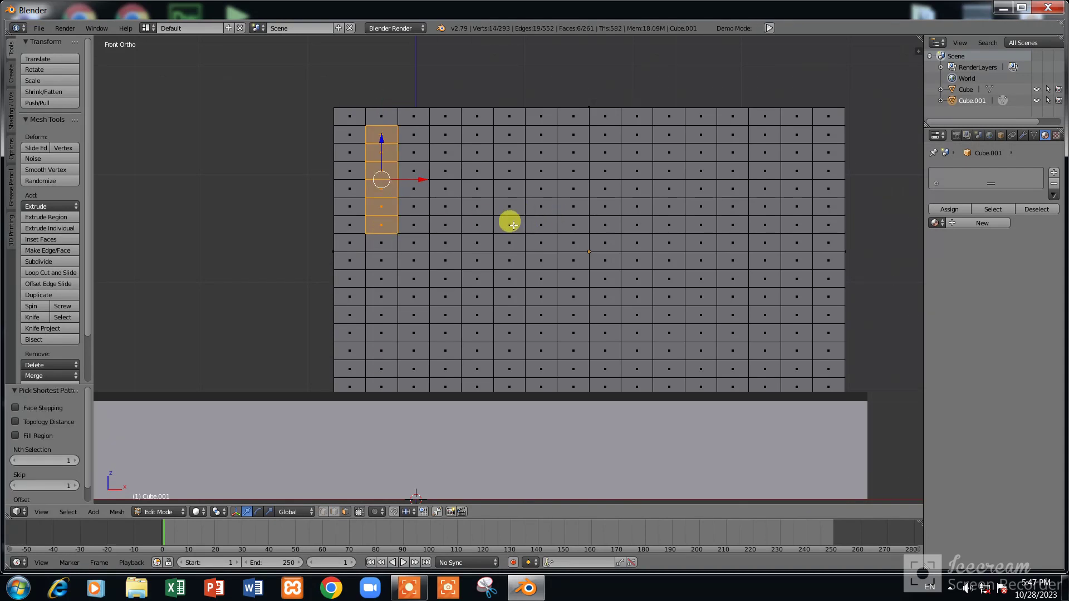
pyautogui.rightClick(615, 228)
pyautogui.keyDown('ctrl'); pyautogui.rightClick(605, 133); pyautogui.keyUp('ctrl')
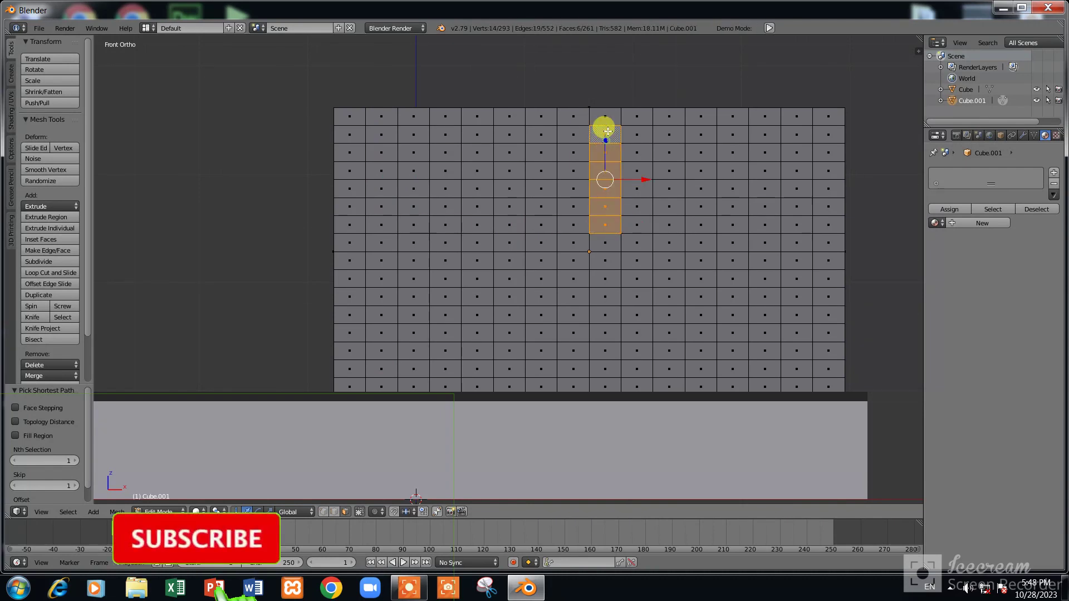
pyautogui.keyDown('ctrl'); pyautogui.rightClick(379, 135); pyautogui.keyUp('ctrl')
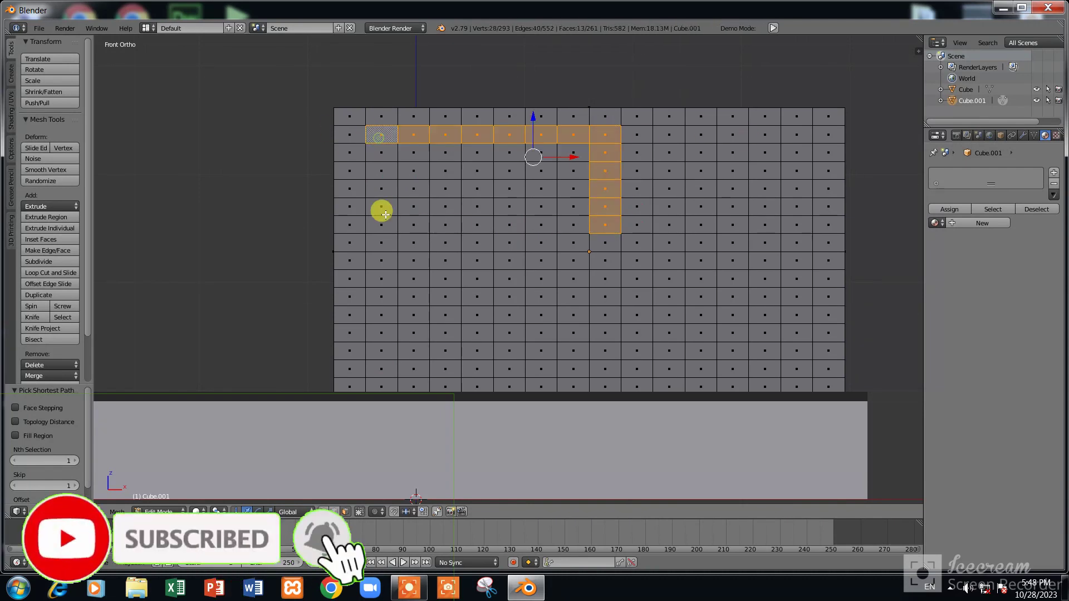
pyautogui.keyDown('ctrl'); pyautogui.rightClick(379, 240); pyautogui.keyUp('ctrl')
pyautogui.keyDown('ctrl'); pyautogui.rightClick(605, 237); pyautogui.keyUp('ctrl')
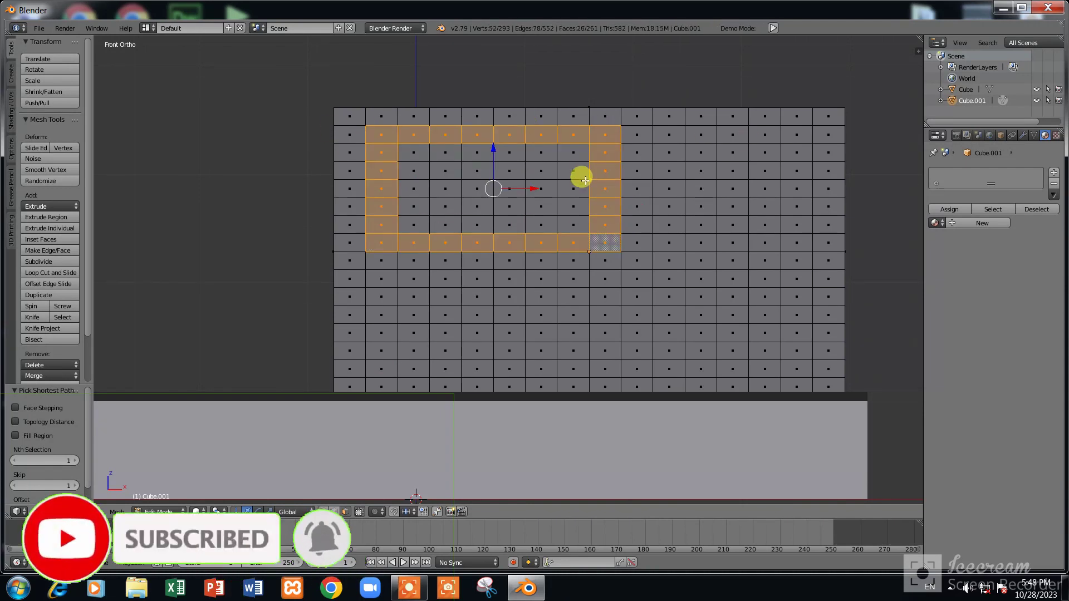
# Fill the upper frame's interior faces and widen the block by a right-hand column
pyautogui.keyDown('ctrl'); pyautogui.rightClick(574, 150); pyautogui.keyUp('ctrl')
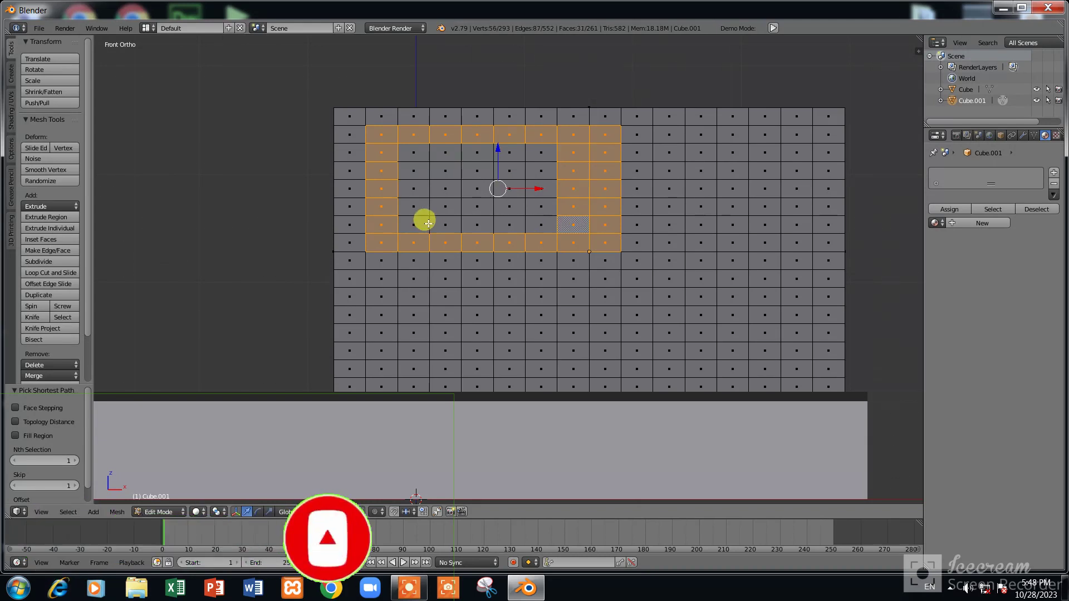
pyautogui.keyDown('ctrl'); pyautogui.rightClick(418, 221); pyautogui.keyUp('ctrl')
pyautogui.keyDown('ctrl'); pyautogui.rightClick(419, 153); pyautogui.keyUp('ctrl')
pyautogui.keyDown('ctrl'); pyautogui.rightClick(551, 167); pyautogui.keyUp('ctrl')
pyautogui.keyDown('ctrl'); pyautogui.rightClick(535, 203); pyautogui.keyUp('ctrl')
pyautogui.keyDown('ctrl'); pyautogui.rightClick(443, 203); pyautogui.keyUp('ctrl')
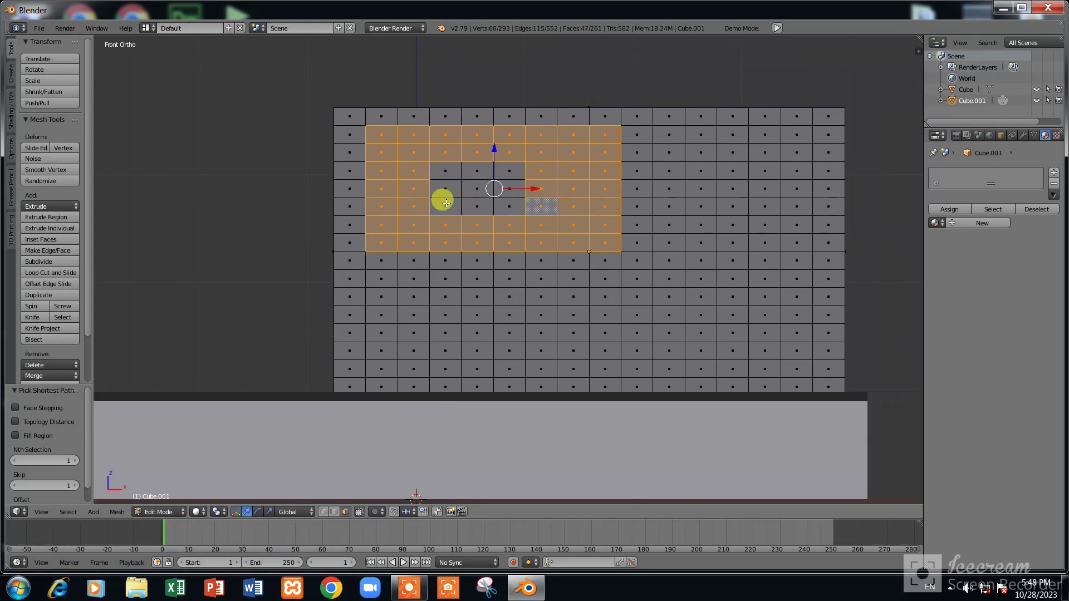
pyautogui.keyDown('ctrl'); pyautogui.rightClick(446, 167); pyautogui.keyUp('ctrl')
pyautogui.keyDown('ctrl'); pyautogui.rightClick(509, 170); pyautogui.keyUp('ctrl')
pyautogui.keyDown('ctrl'); pyautogui.rightClick(478, 188); pyautogui.keyUp('ctrl')
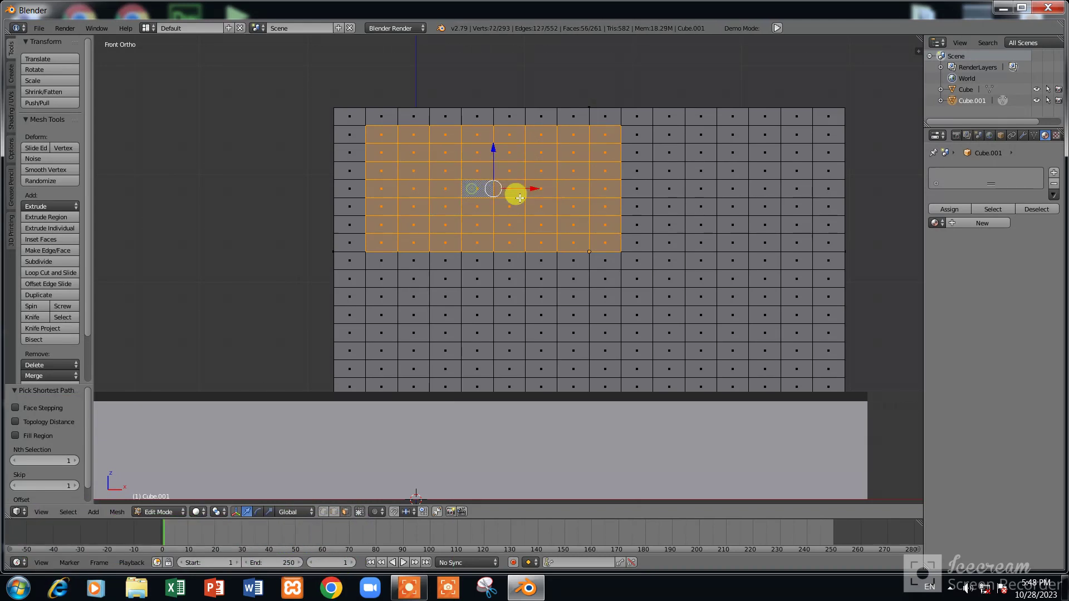
pyautogui.keyDown('ctrl'); pyautogui.rightClick(628, 141); pyautogui.keyUp('ctrl')
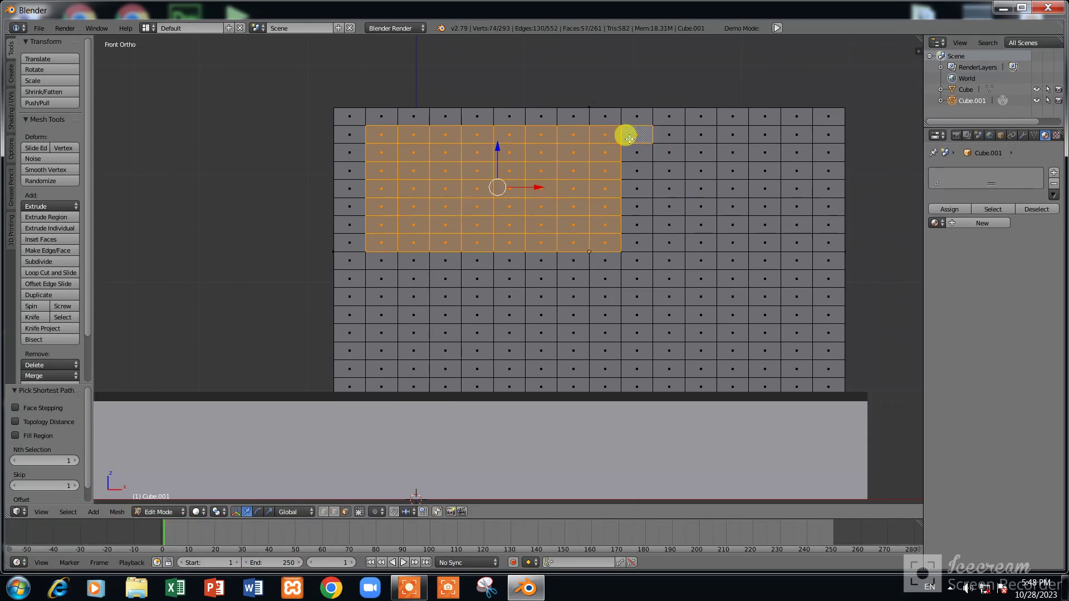
pyautogui.keyDown('ctrl'); pyautogui.rightClick(629, 238); pyautogui.keyUp('ctrl')
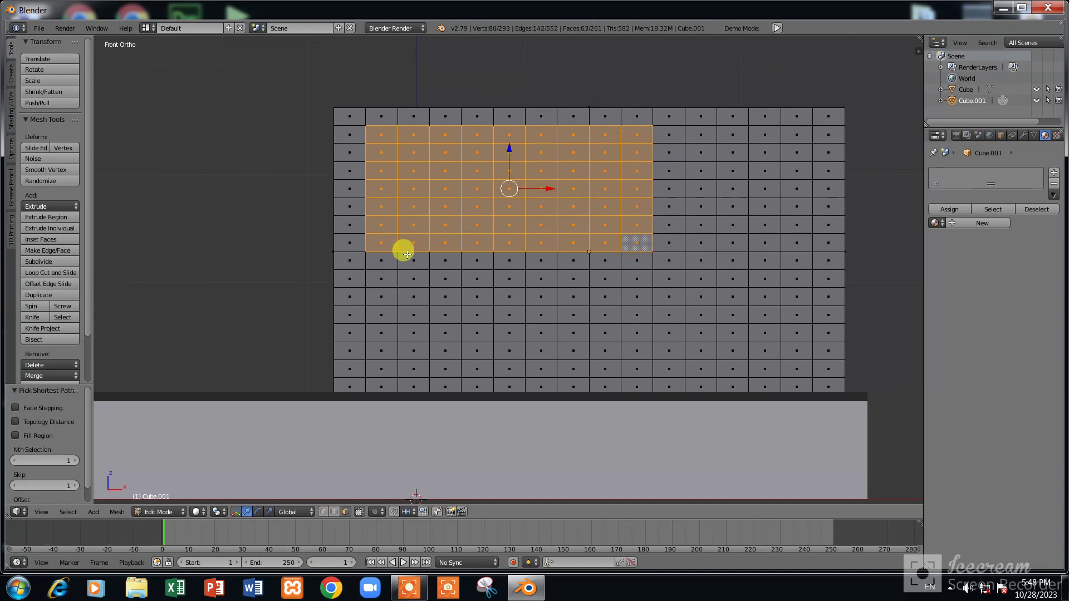
# Add the lower window block by outlining its frame and circle-painting its interior faces
pyautogui.keyDown('shift'); pyautogui.rightClick(634, 280); pyautogui.keyUp('shift')
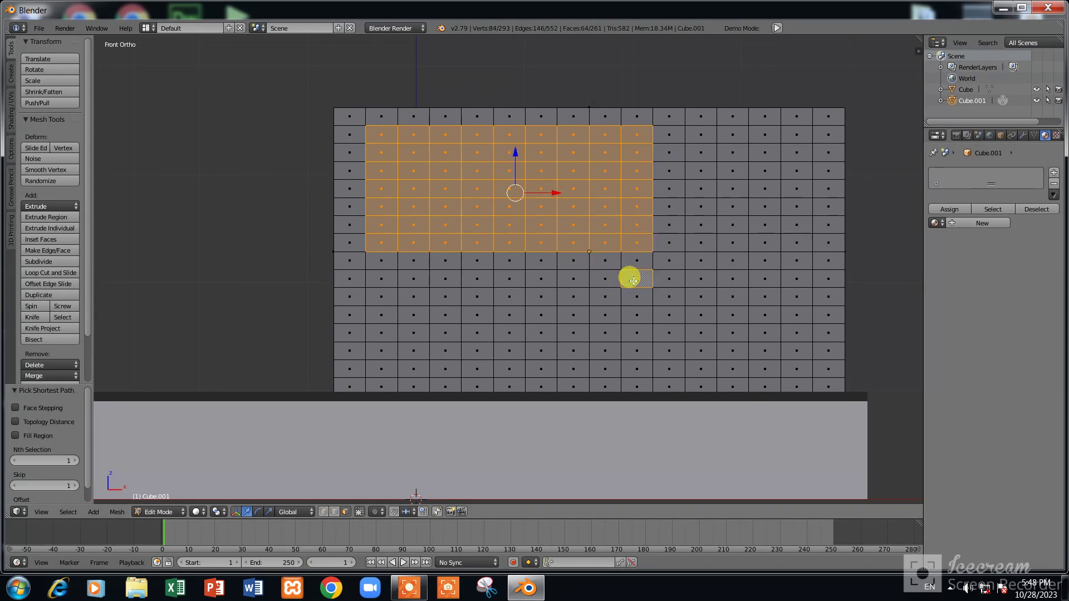
pyautogui.keyDown('ctrl'); pyautogui.rightClick(634, 367); pyautogui.keyUp('ctrl')
pyautogui.keyDown('ctrl'); pyautogui.rightClick(379, 369); pyautogui.keyUp('ctrl')
pyautogui.keyDown('ctrl'); pyautogui.rightClick(383, 276); pyautogui.keyUp('ctrl')
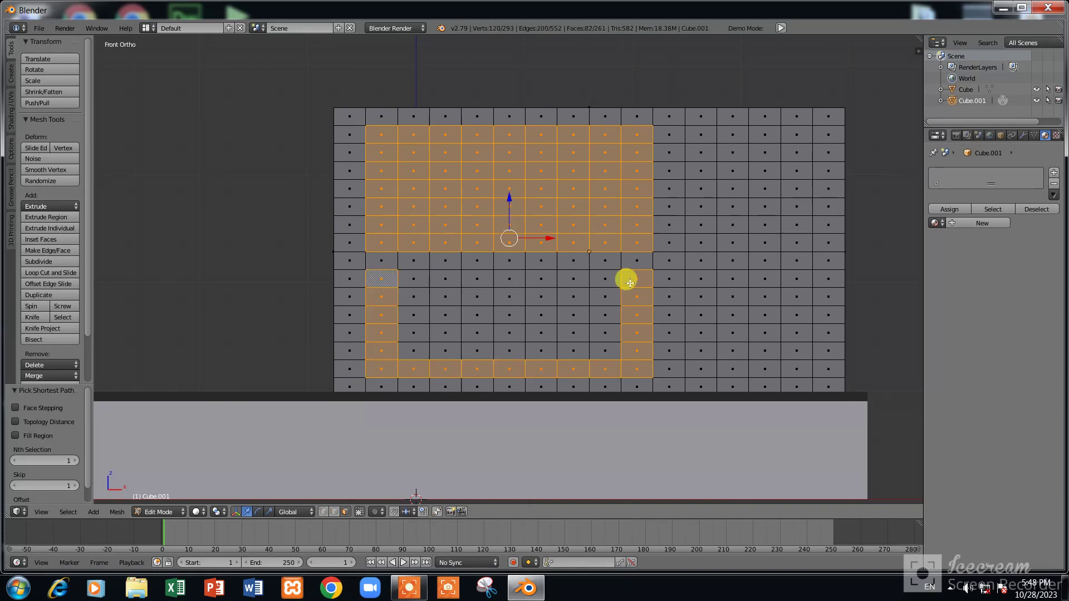
pyautogui.keyDown('ctrl'); pyautogui.rightClick(617, 278); pyautogui.keyUp('ctrl')
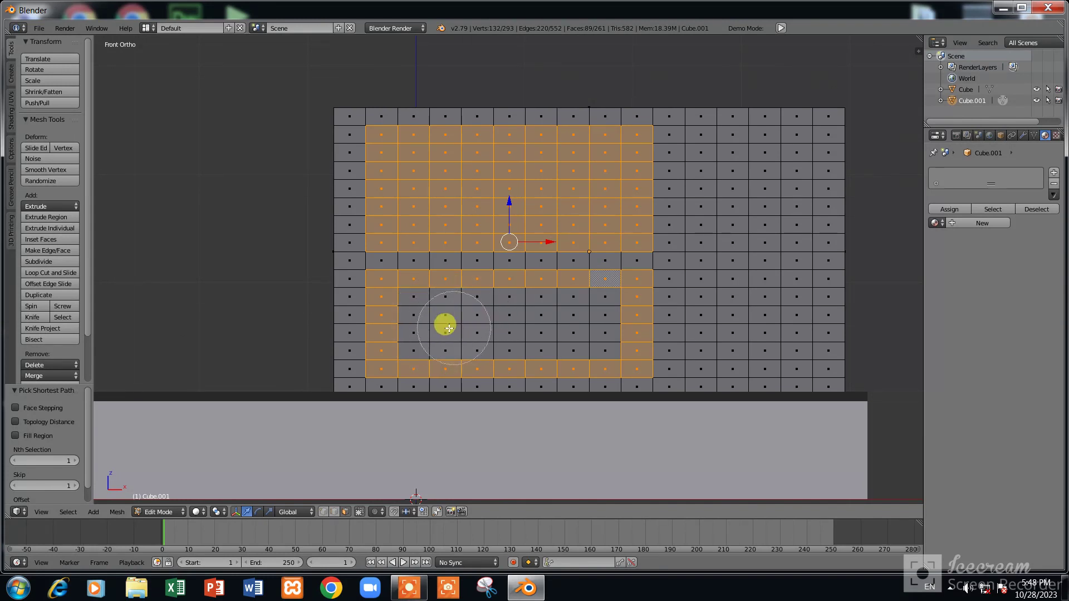
pyautogui.scroll(-2, 438, 329)
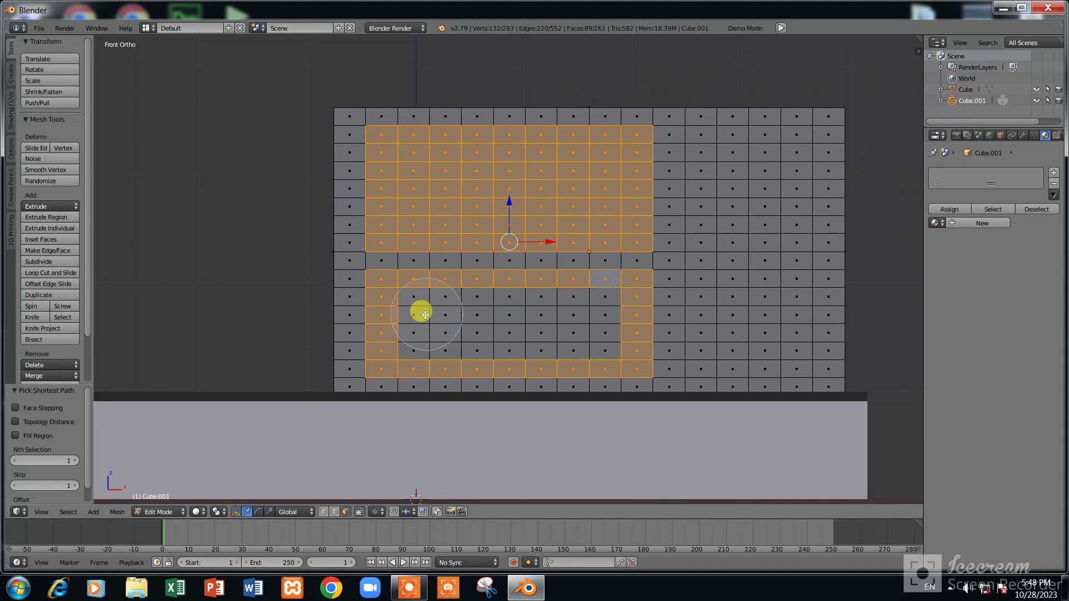
pyautogui.moveTo(419, 315)
pyautogui.mouseDown()
pyautogui.moveTo(522, 310)
pyautogui.moveTo(593, 328)
pyautogui.mouseUp()
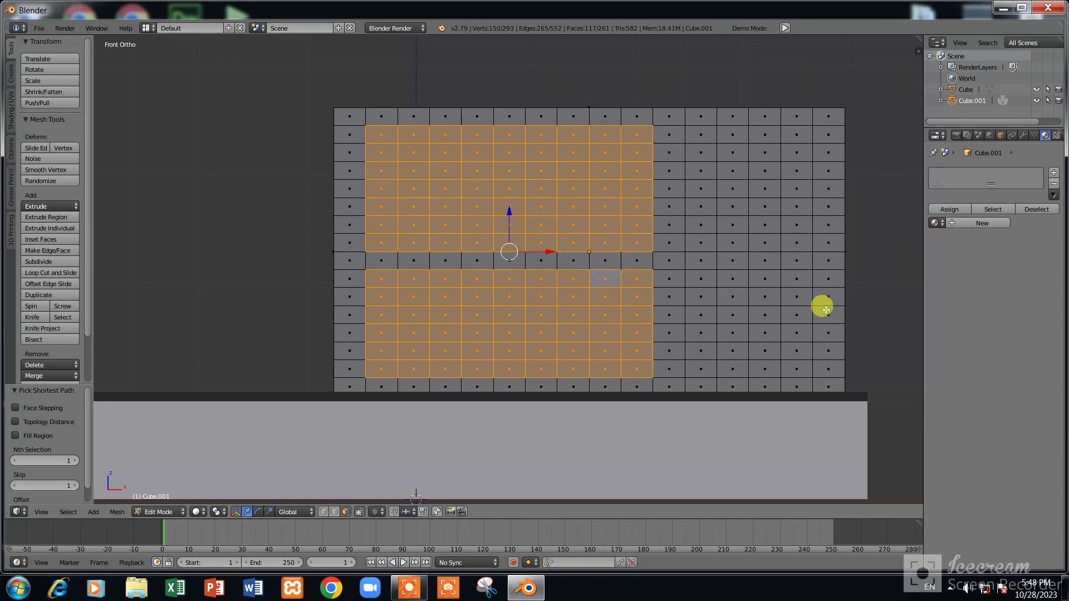
# Inset both window blocks by 0.0059 to form thin window borders
pyautogui.press('i')
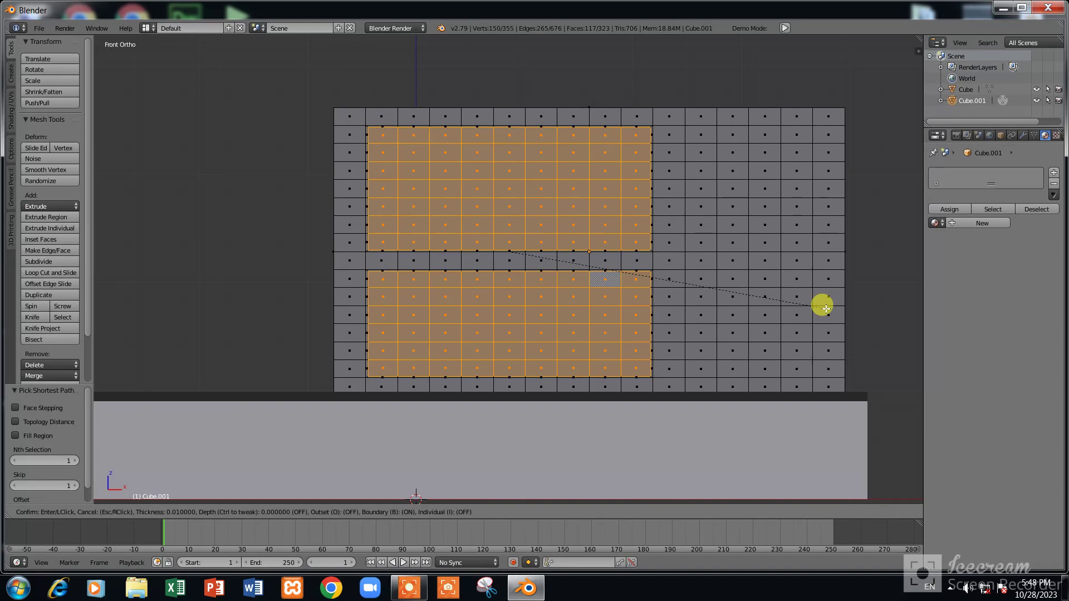
pyautogui.click(819, 303)
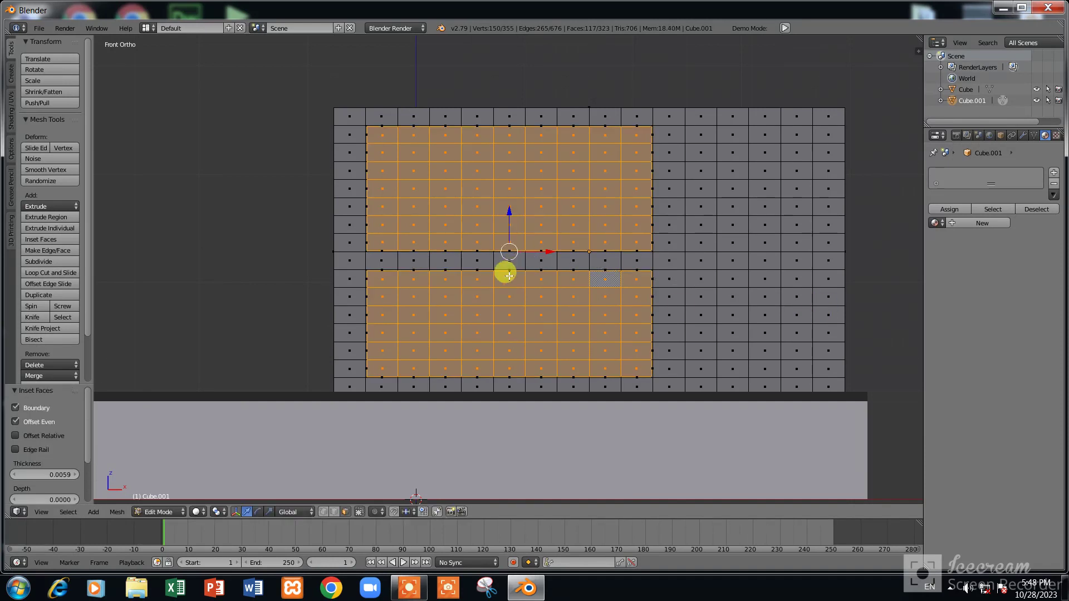
pyautogui.moveTo(509, 276); pyautogui.dragTo(483, 258, button='middle')
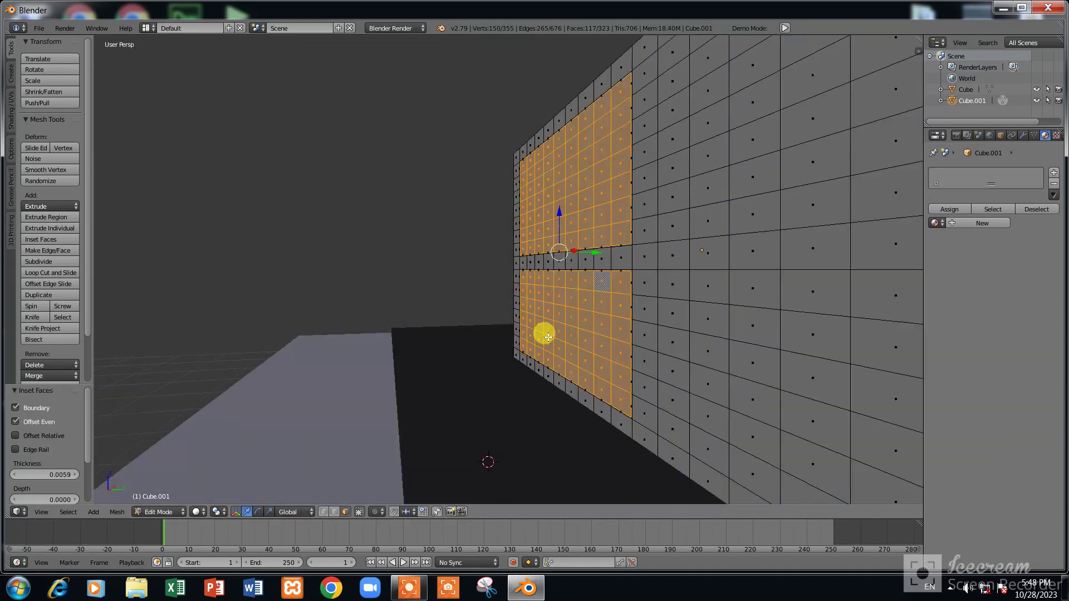
pyautogui.scroll(2, 549, 337)
# Recess the window faces 0.048 along Y, then return to Front Ortho view
pyautogui.press('g')
pyautogui.press('y')
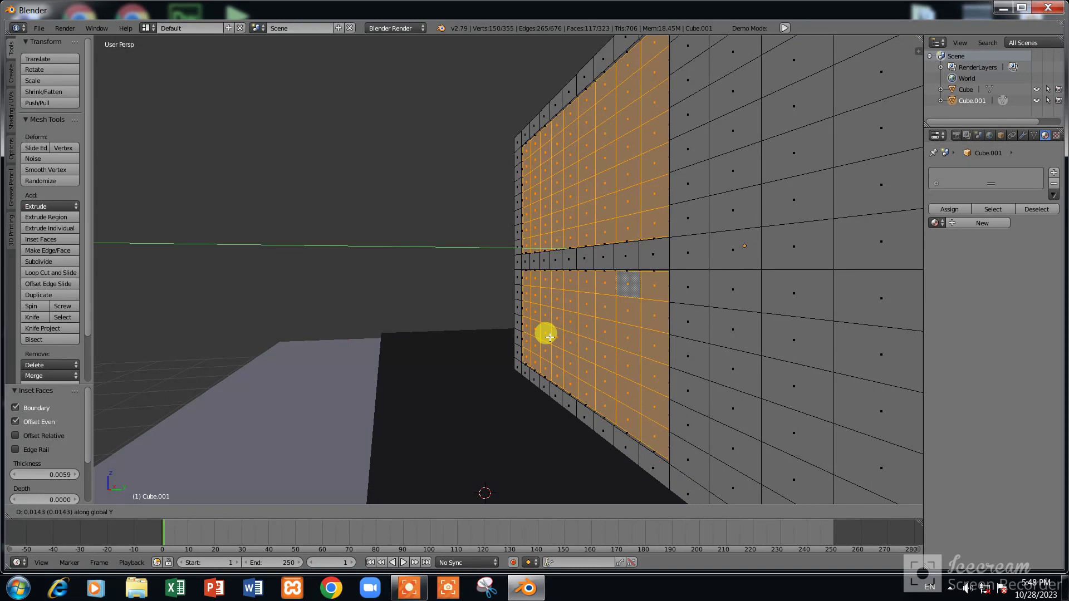
pyautogui.click(554, 337)
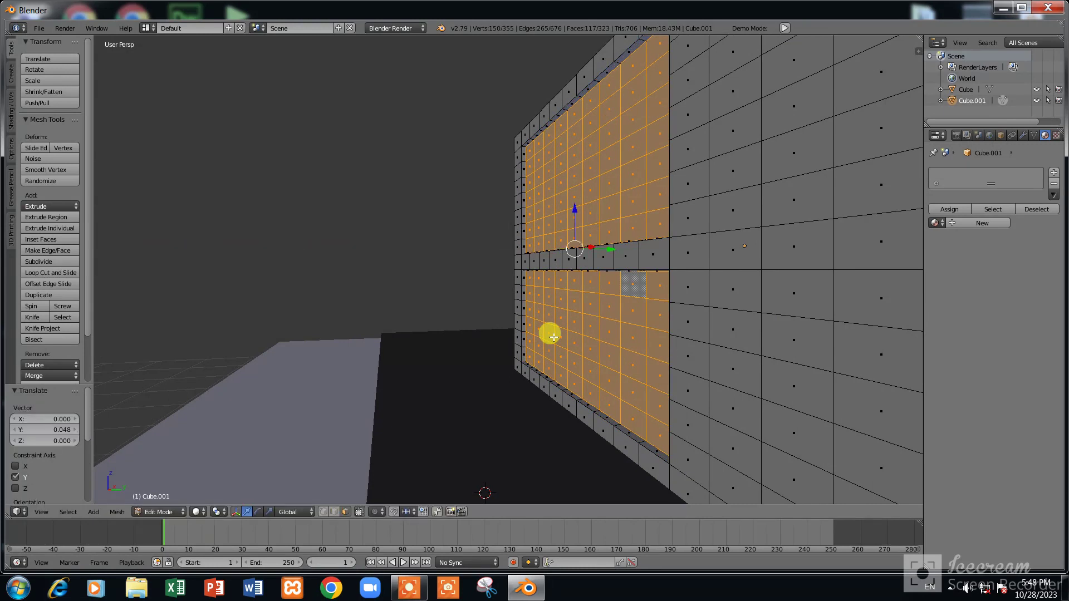
pyautogui.scroll(-2, 549, 335)
pyautogui.moveTo(549, 334); pyautogui.dragTo(675, 312, button='middle')
pyautogui.press('KP_1')
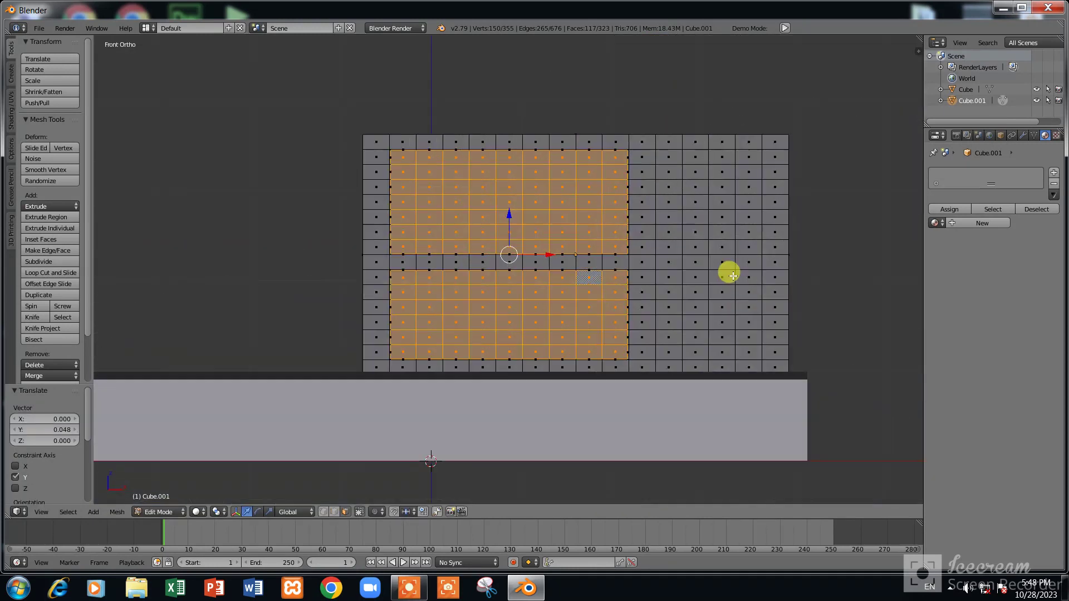
pyautogui.keyDown('ctrl'); pyautogui.scroll(-3, 702, 226); pyautogui.keyUp('ctrl')
pyautogui.scroll(2, 630, 213)
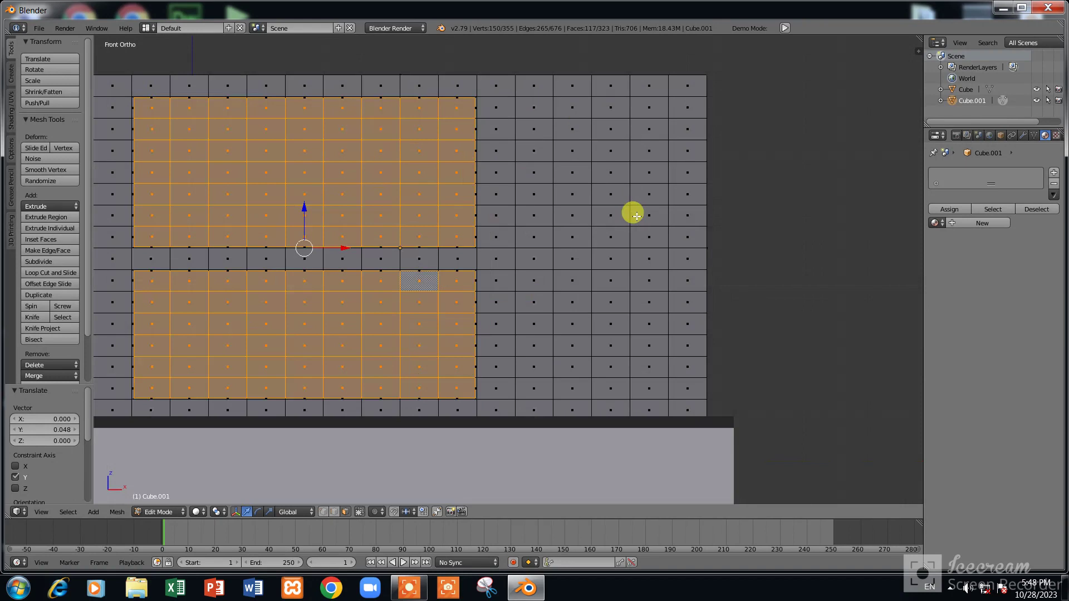
pyautogui.scroll(1, 556, 306)
# Outline the door's left side, top and right side down to the wall's bottom edge
pyautogui.rightClick(538, 407)
pyautogui.scroll(-3, 517, 381)
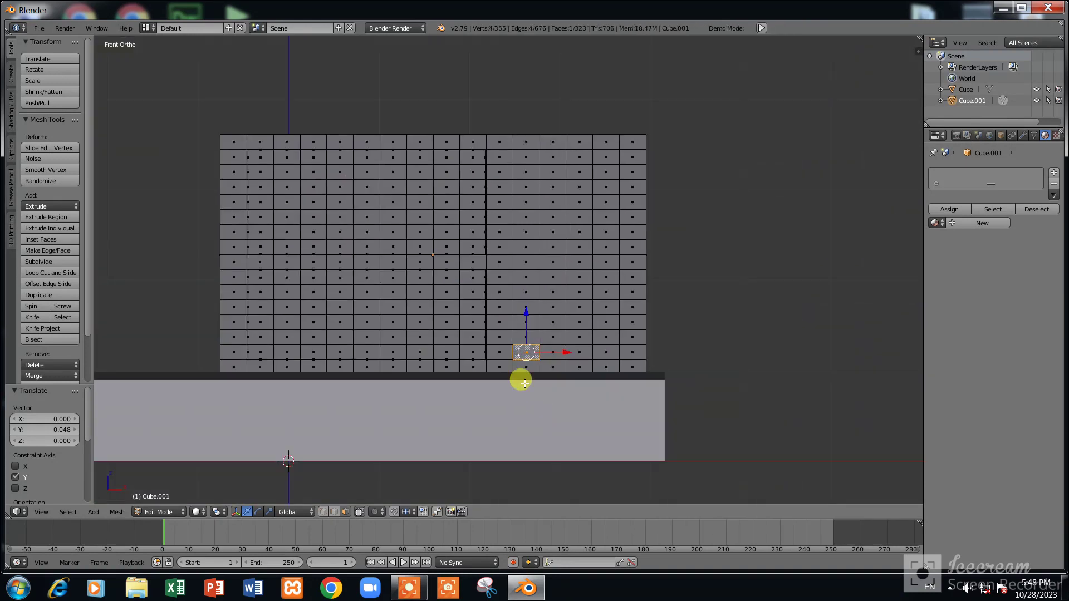
pyautogui.scroll(2, 555, 420)
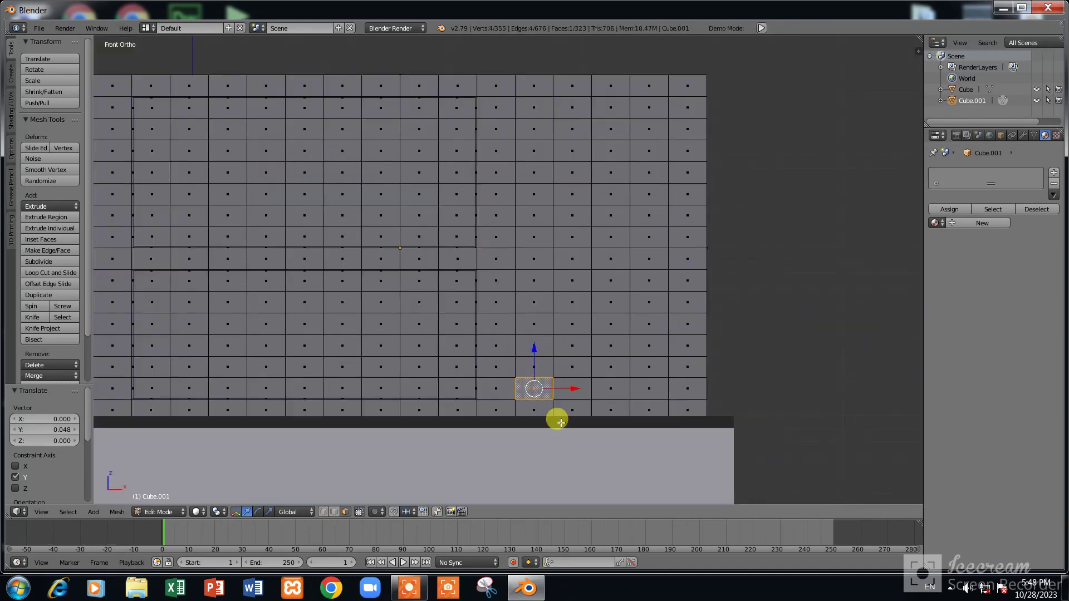
pyautogui.keyDown('ctrl'); pyautogui.rightClick(540, 136); pyautogui.keyUp('ctrl')
pyautogui.keyDown('ctrl'); pyautogui.rightClick(540, 157); pyautogui.keyUp('ctrl')
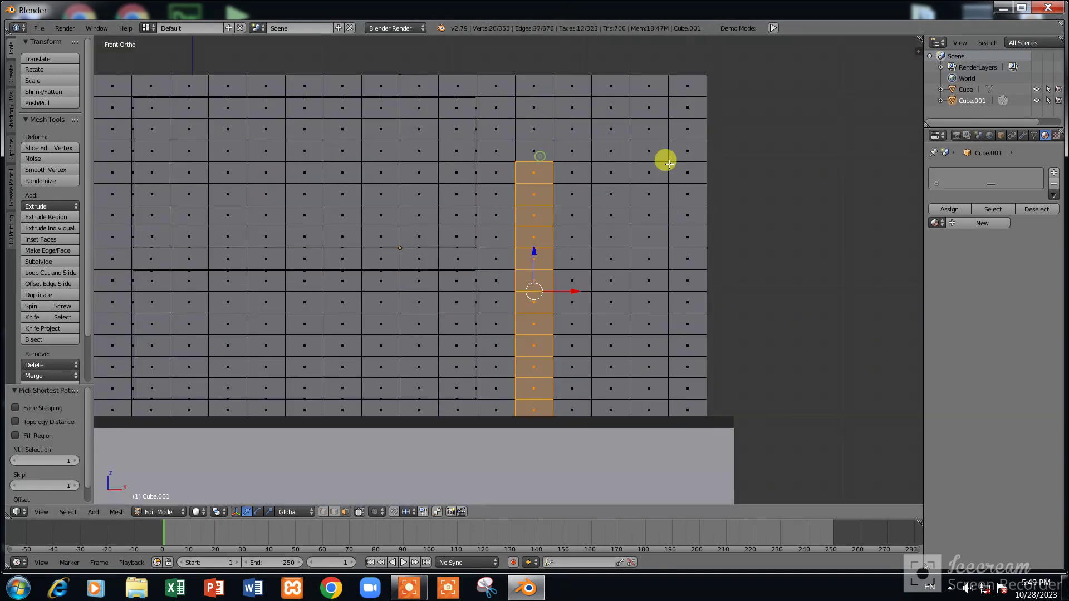
pyautogui.keyDown('ctrl'); pyautogui.rightClick(647, 171); pyautogui.keyUp('ctrl')
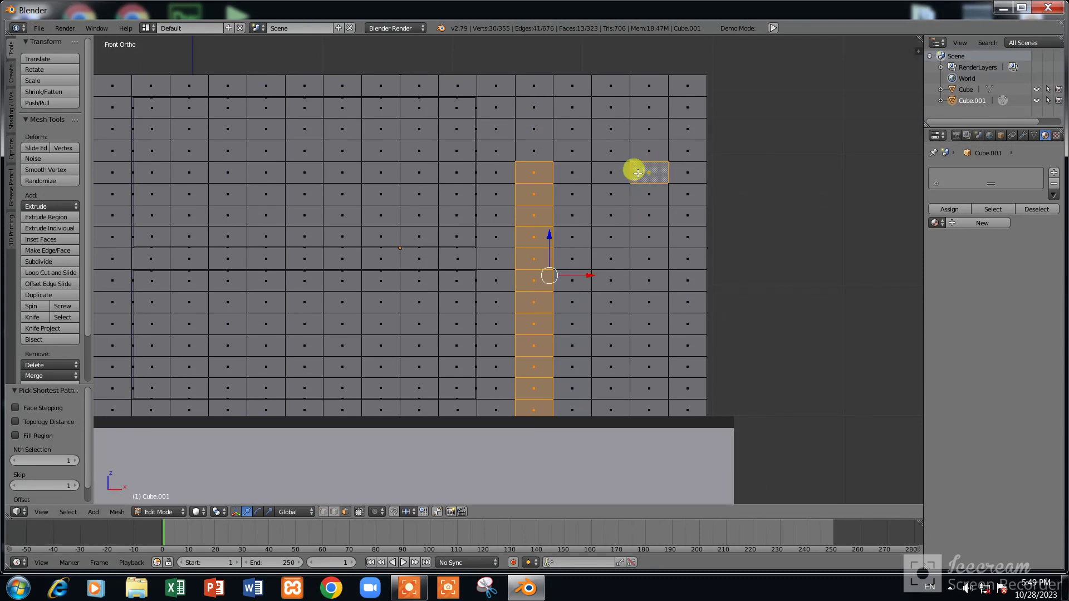
pyautogui.keyDown('ctrl'); pyautogui.rightClick(649, 189); pyautogui.keyUp('ctrl')
pyautogui.keyDown('ctrl'); pyautogui.rightClick(646, 385); pyautogui.keyUp('ctrl')
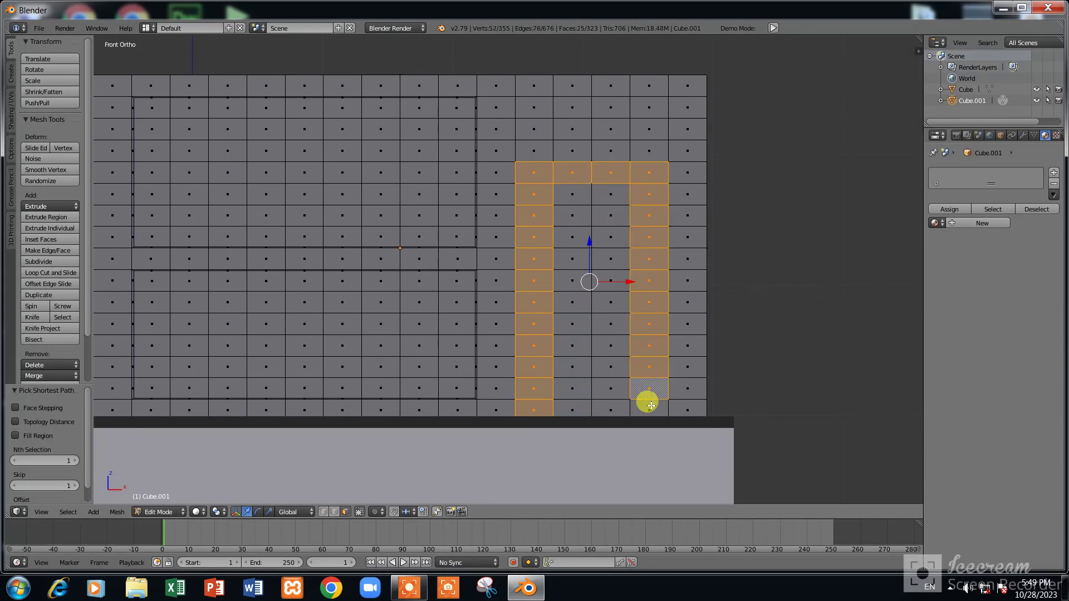
pyautogui.keyDown('ctrl'); pyautogui.rightClick(648, 407); pyautogui.keyUp('ctrl')
# Fill the door's top rows and interior, circle-painting the remaining middle faces
pyautogui.keyDown('ctrl'); pyautogui.rightClick(543, 149); pyautogui.keyUp('ctrl')
pyautogui.keyDown('ctrl'); pyautogui.rightClick(574, 147); pyautogui.keyUp('ctrl')
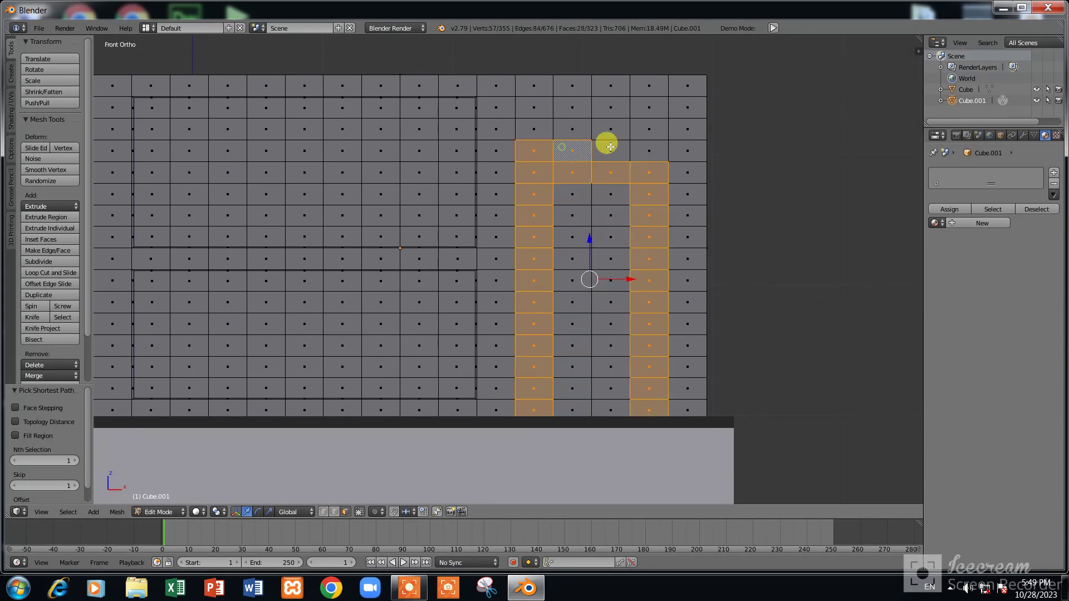
pyautogui.keyDown('ctrl'); pyautogui.rightClick(611, 146); pyautogui.keyUp('ctrl')
pyautogui.keyDown('ctrl'); pyautogui.rightClick(649, 146); pyautogui.keyUp('ctrl')
pyautogui.keyDown('ctrl'); pyautogui.rightClick(604, 194); pyautogui.keyUp('ctrl')
pyautogui.keyDown('ctrl'); pyautogui.rightClick(611, 217); pyautogui.keyUp('ctrl')
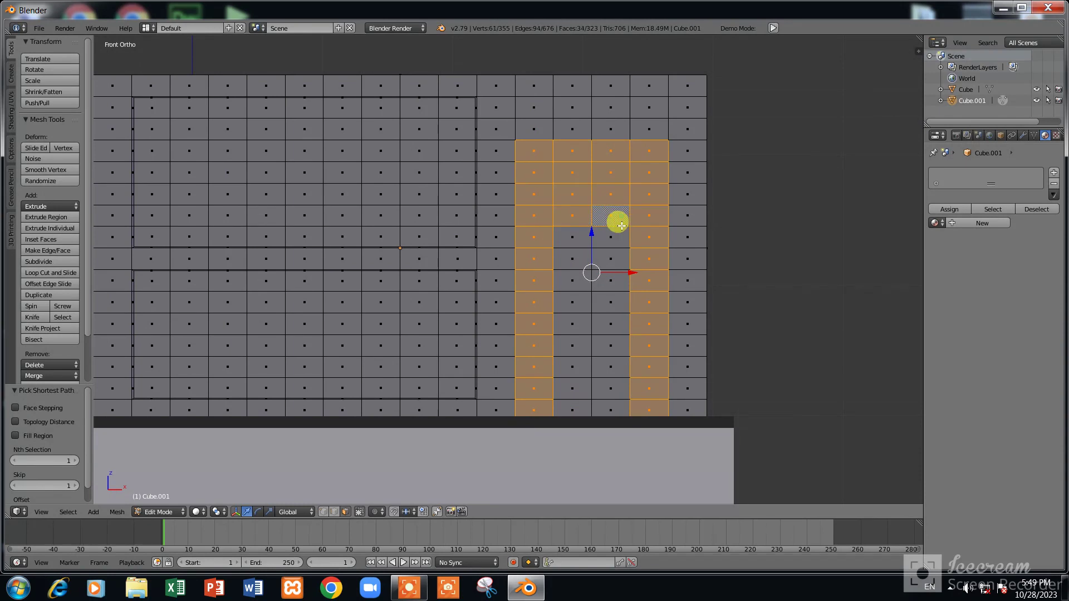
pyautogui.keyDown('ctrl'); pyautogui.rightClick(570, 241); pyautogui.keyUp('ctrl')
pyautogui.keyDown('ctrl'); pyautogui.rightClick(607, 247); pyautogui.keyUp('ctrl')
pyautogui.press('c')
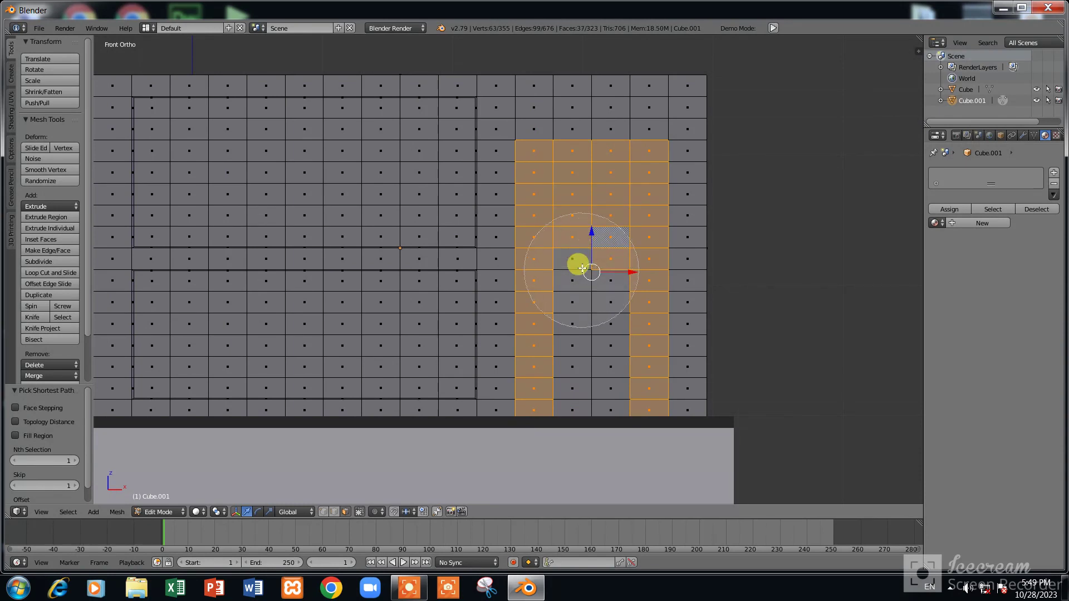
pyautogui.moveTo(578, 262)
pyautogui.mouseDown()
pyautogui.moveTo(611, 372)
pyautogui.moveTo(596, 378)
pyautogui.mouseUp()
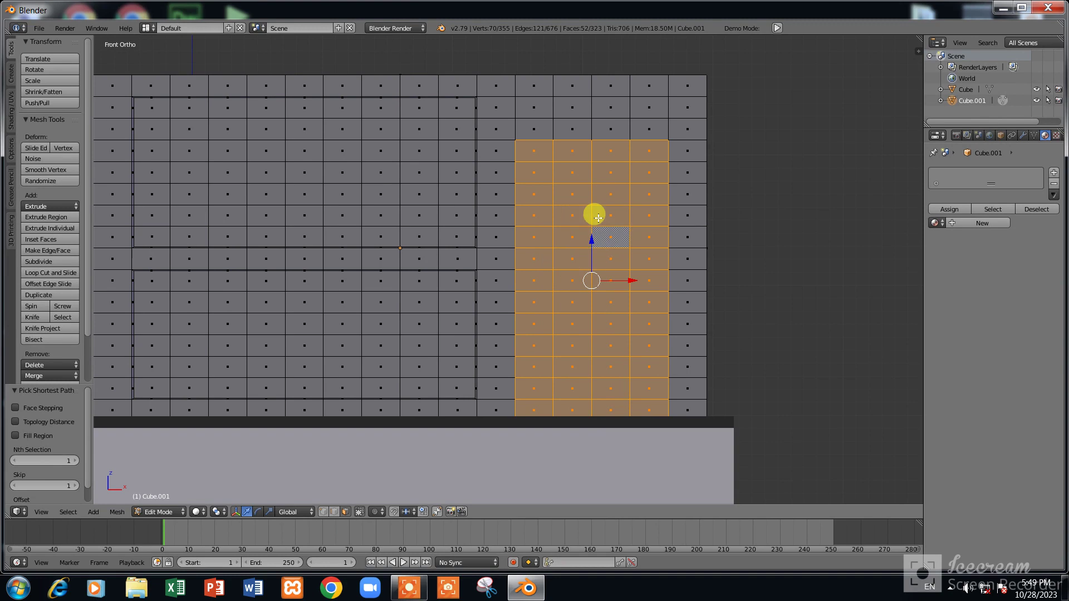
pyautogui.moveTo(593, 197)
pyautogui.mouseDown(button='middle')
pyautogui.moveTo(609, 282)
pyautogui.moveTo(585, 282)
pyautogui.moveTo(737, 306)
pyautogui.mouseUp(button='middle')
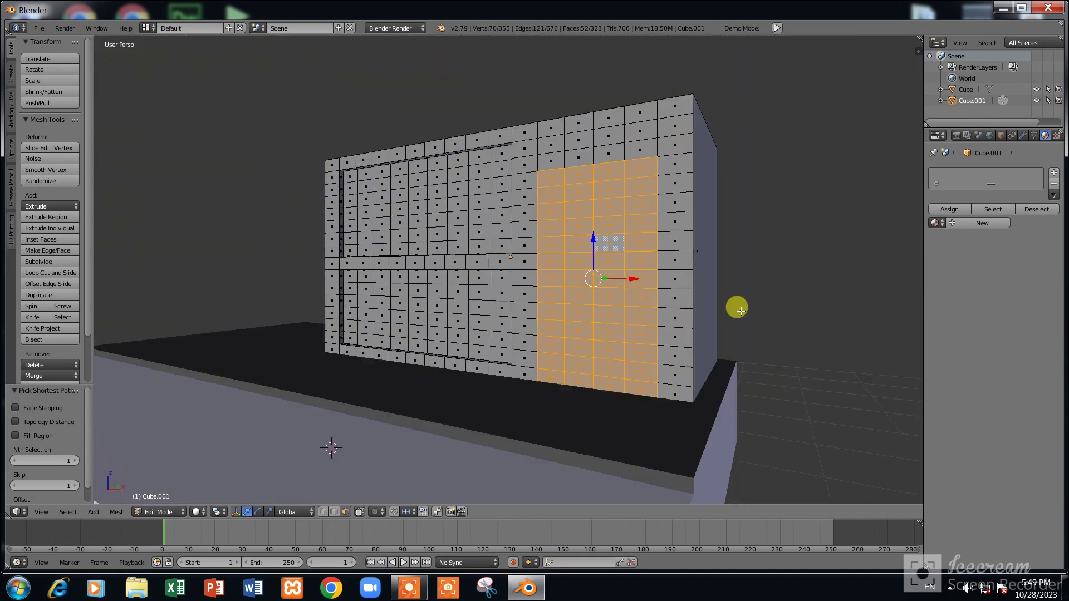
# Inset the door faces and shift them -0.017 along Y in Right Ortho view
pyautogui.press('i')
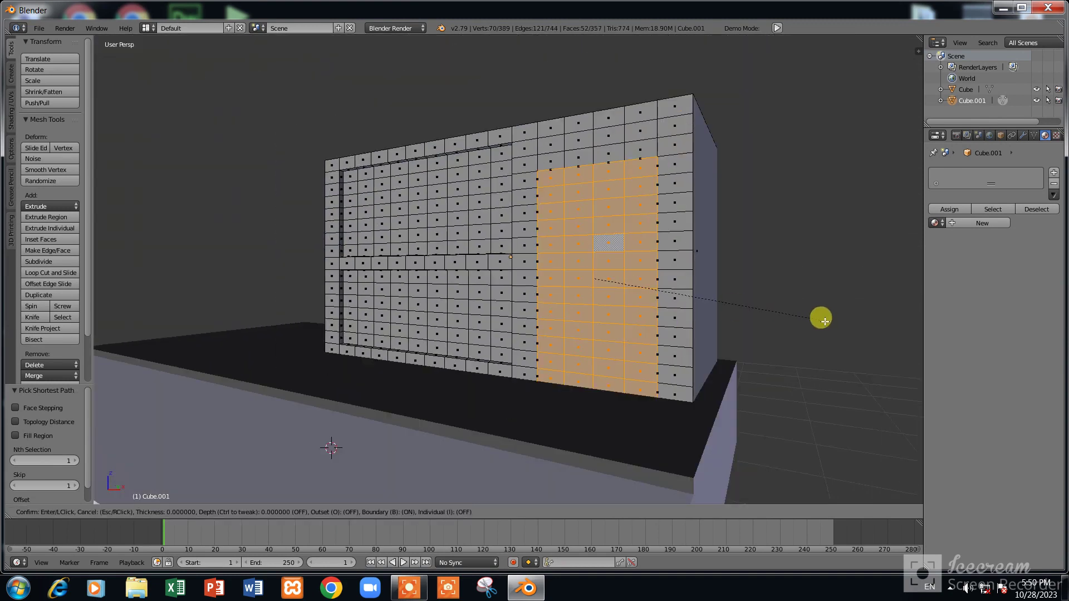
pyautogui.click(823, 322)
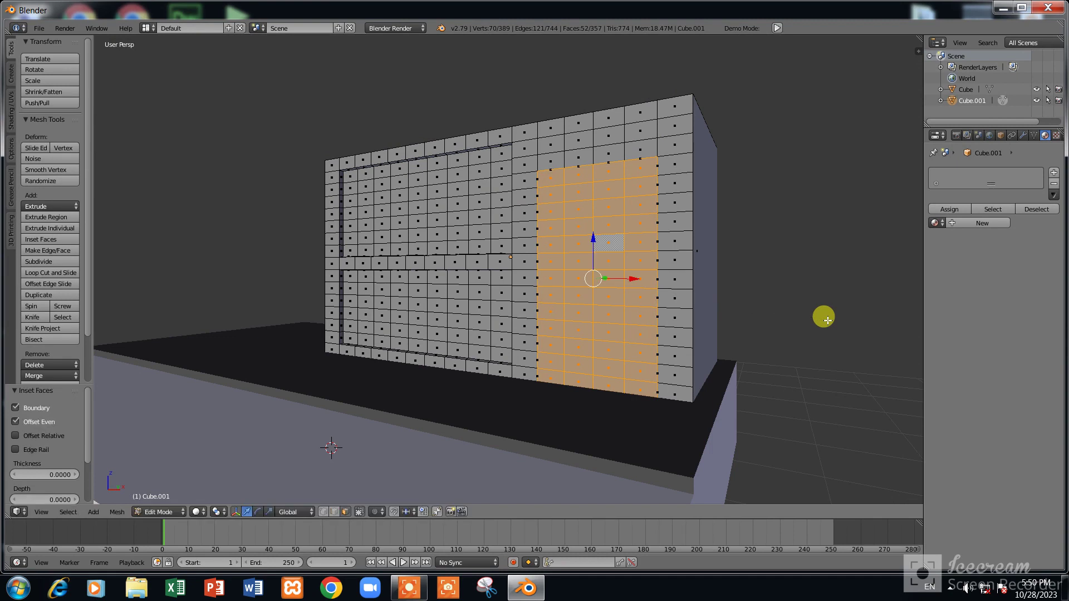
pyautogui.moveTo(823, 322); pyautogui.dragTo(712, 306, button='middle')
pyautogui.press('KP_3')
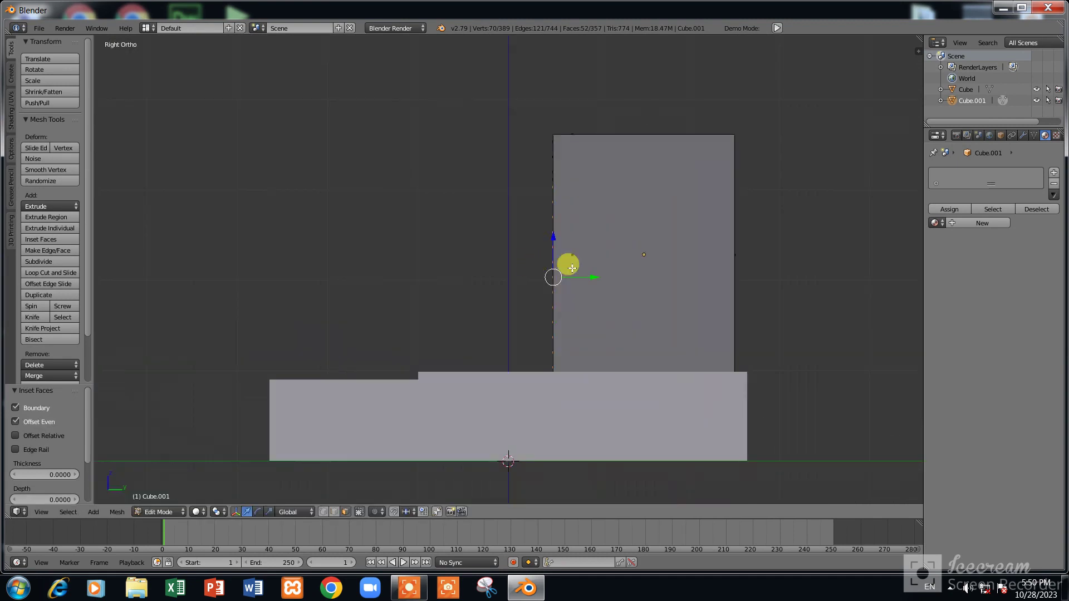
pyautogui.scroll(2, 592, 279)
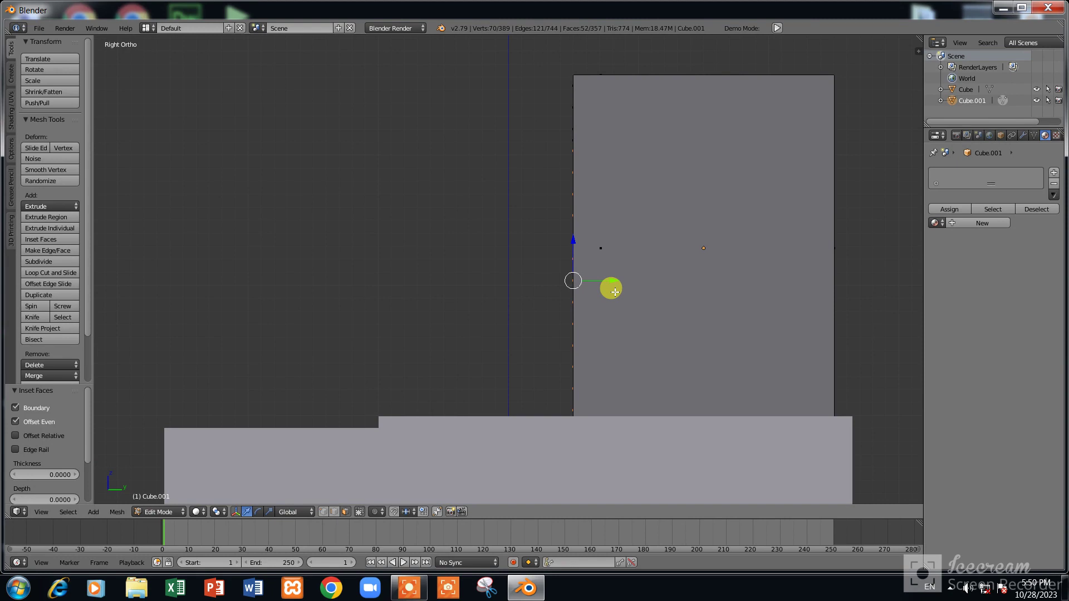
pyautogui.press('g')
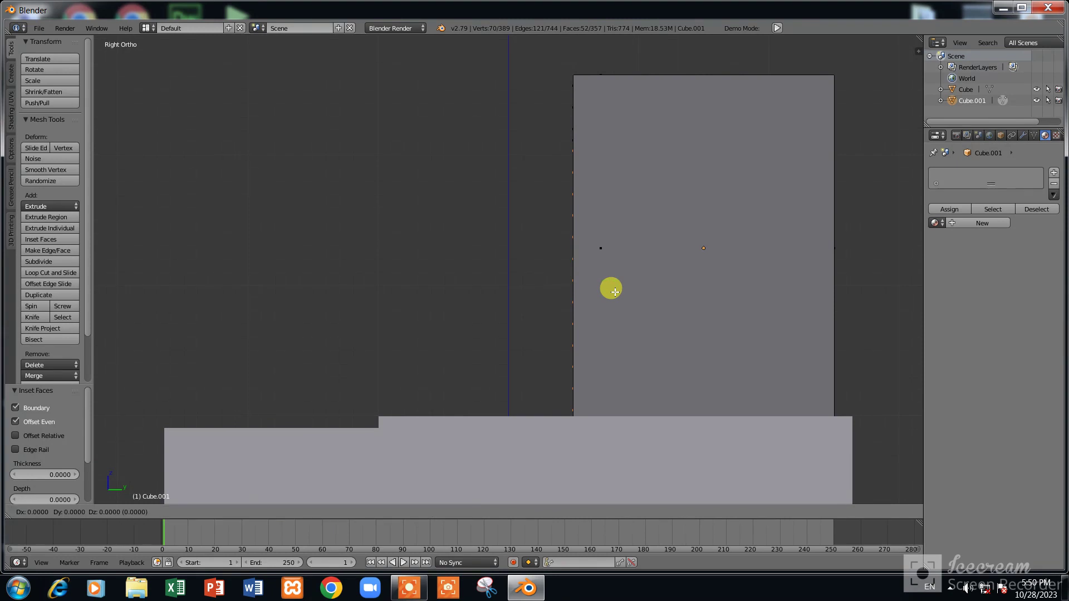
pyautogui.press('y')
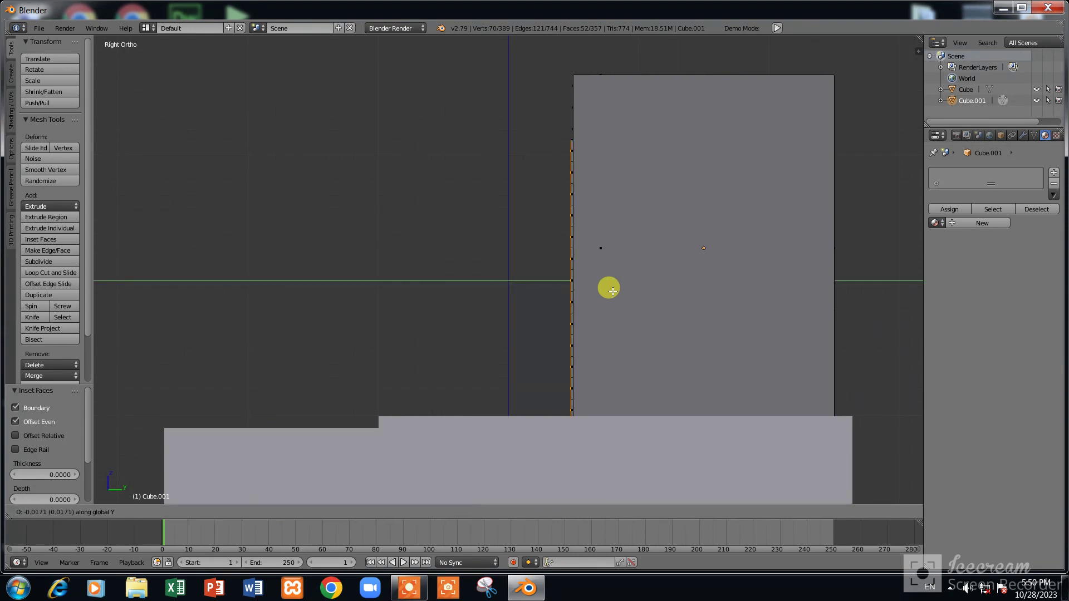
pyautogui.click(612, 291)
# In Front Ortho, inset the door again by 0.0268 to leave a door frame
pyautogui.press('KP_1')
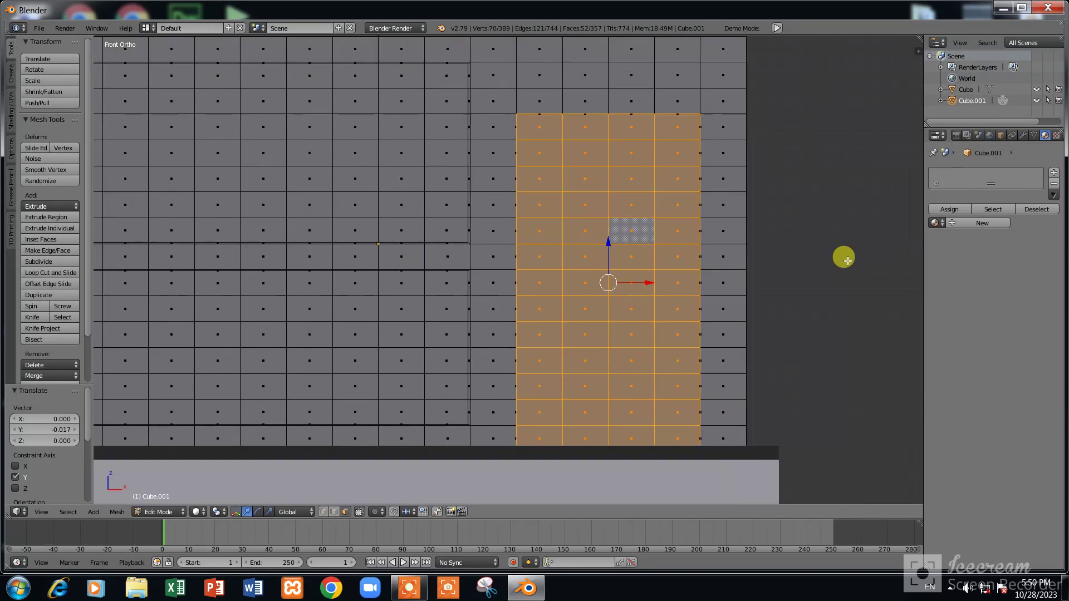
pyautogui.press('i')
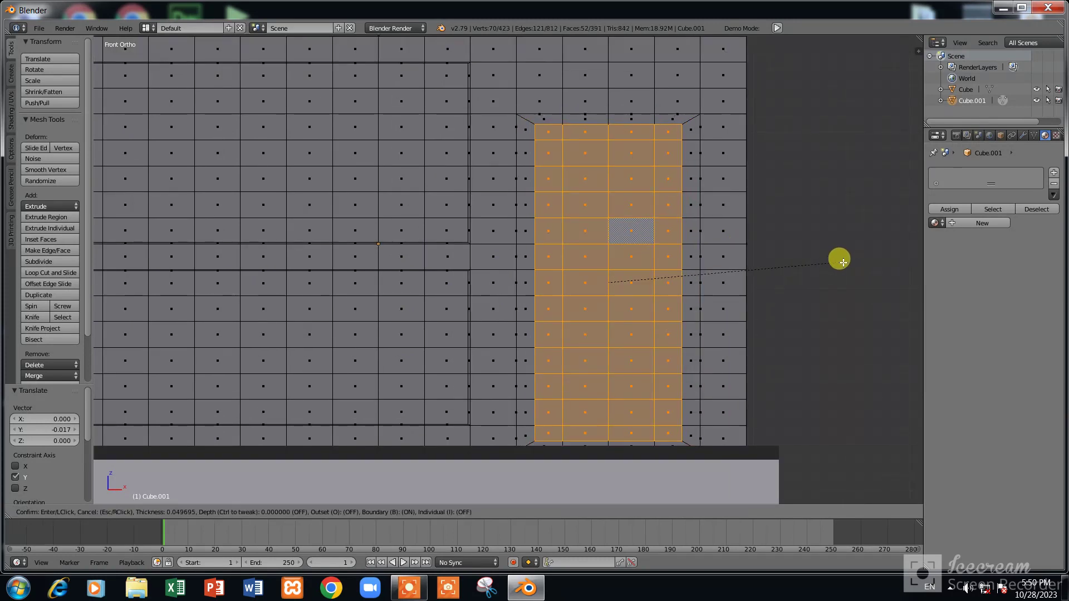
pyautogui.click(846, 265)
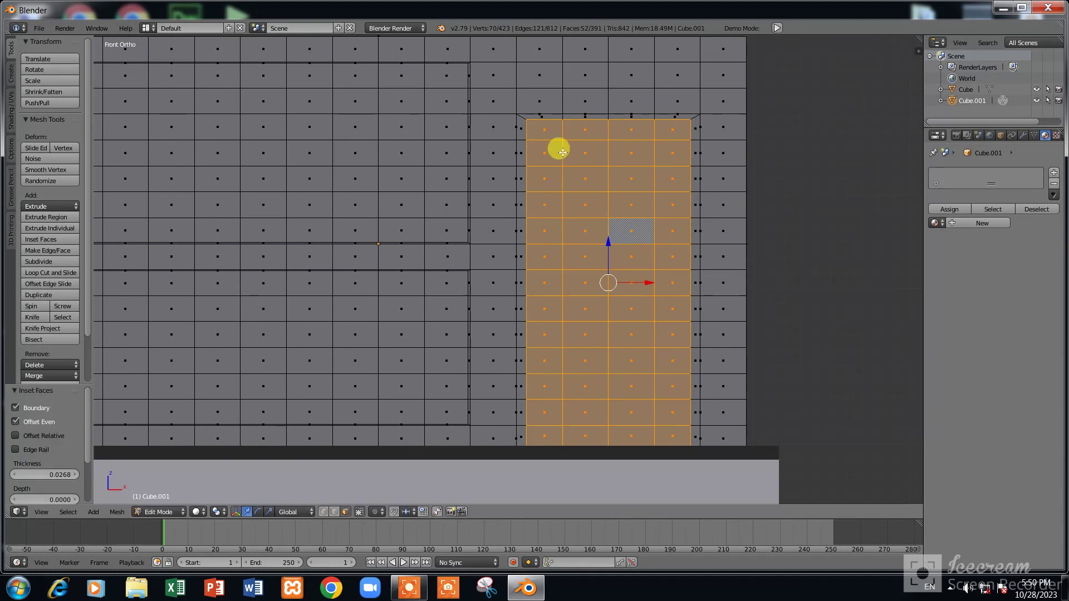
# Select the top two rows of the 4×5 window block in the door's upper part
pyautogui.rightClick(546, 151)
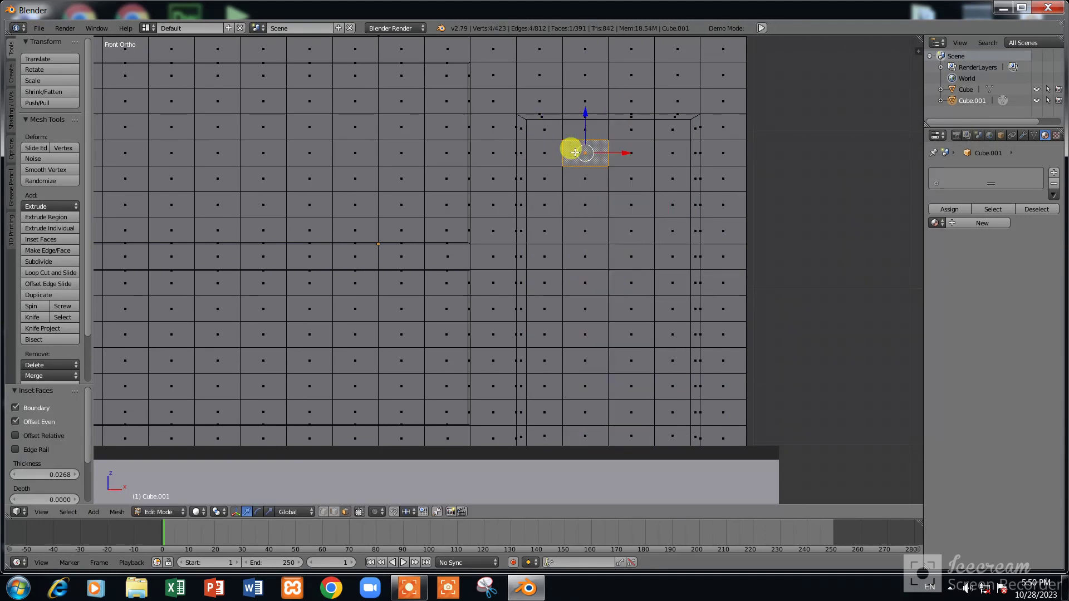
pyautogui.keyDown('shift'); pyautogui.rightClick(632, 153); pyautogui.keyUp('shift')
pyautogui.keyDown('shift'); pyautogui.rightClick(672, 152); pyautogui.keyUp('shift')
pyautogui.keyDown('shift'); pyautogui.rightClick(545, 153); pyautogui.keyUp('shift')
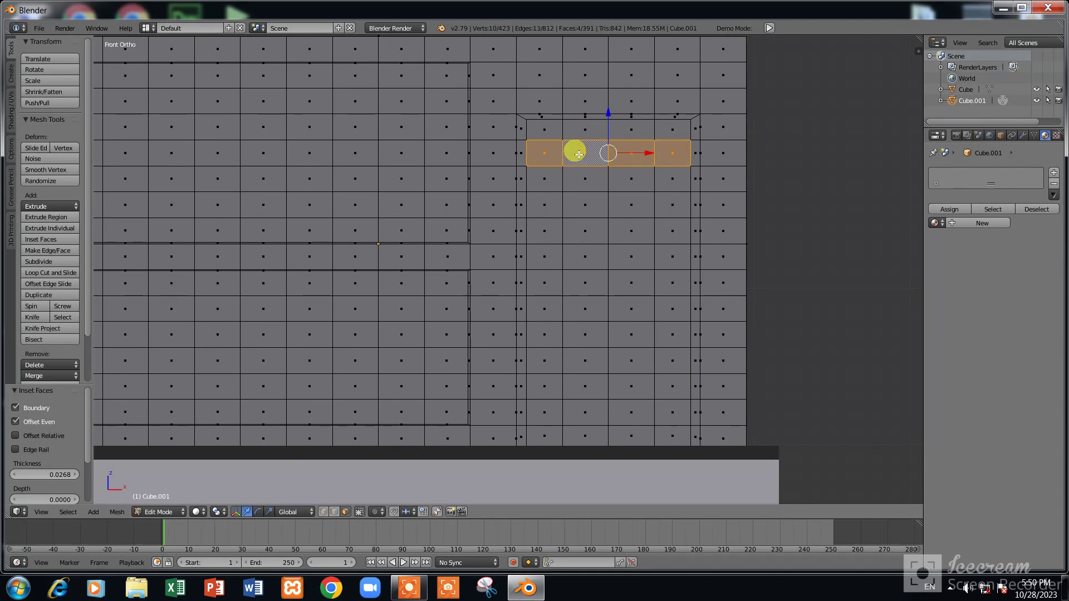
pyautogui.keyDown('shift'); pyautogui.rightClick(544, 179); pyautogui.keyUp('shift')
pyautogui.keyDown('shift'); pyautogui.rightClick(599, 177); pyautogui.keyUp('shift')
pyautogui.keyDown('shift'); pyautogui.rightClick(640, 173); pyautogui.keyUp('shift')
pyautogui.keyDown('shift'); pyautogui.rightClick(666, 200); pyautogui.keyUp('shift')
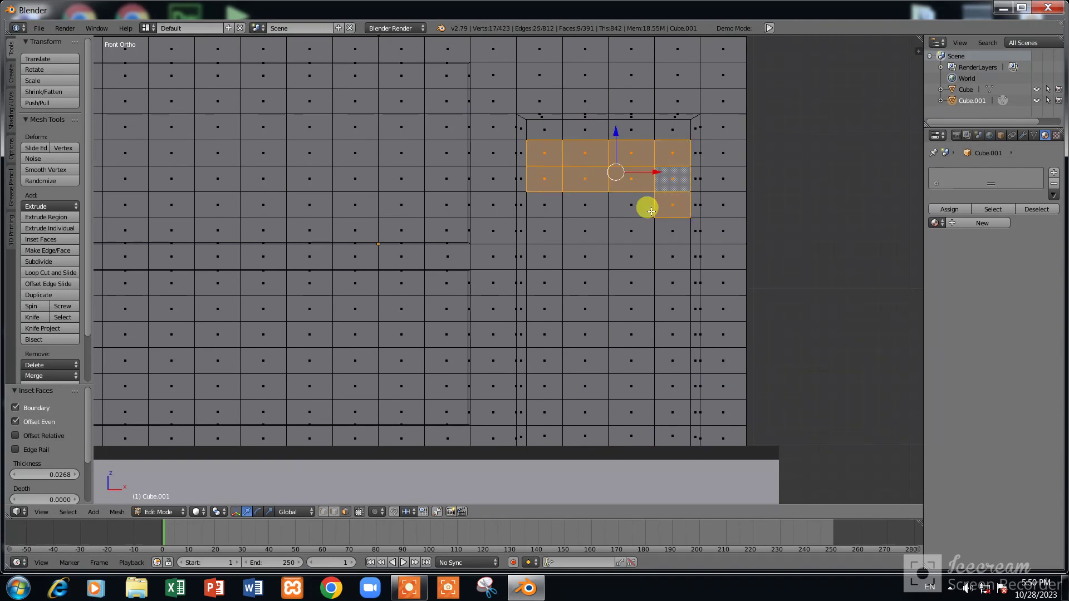
pyautogui.keyDown('shift'); pyautogui.rightClick(641, 206); pyautogui.keyUp('shift')
# Add the remaining rows and subdivide the 20 faces into 320 small faces
pyautogui.keyDown('shift'); pyautogui.rightClick(541, 209); pyautogui.keyUp('shift')
pyautogui.keyDown('shift'); pyautogui.rightClick(548, 233); pyautogui.keyUp('shift')
pyautogui.keyDown('shift'); pyautogui.rightClick(583, 210); pyautogui.keyUp('shift')
pyautogui.keyDown('shift'); pyautogui.rightClick(627, 230); pyautogui.keyUp('shift')
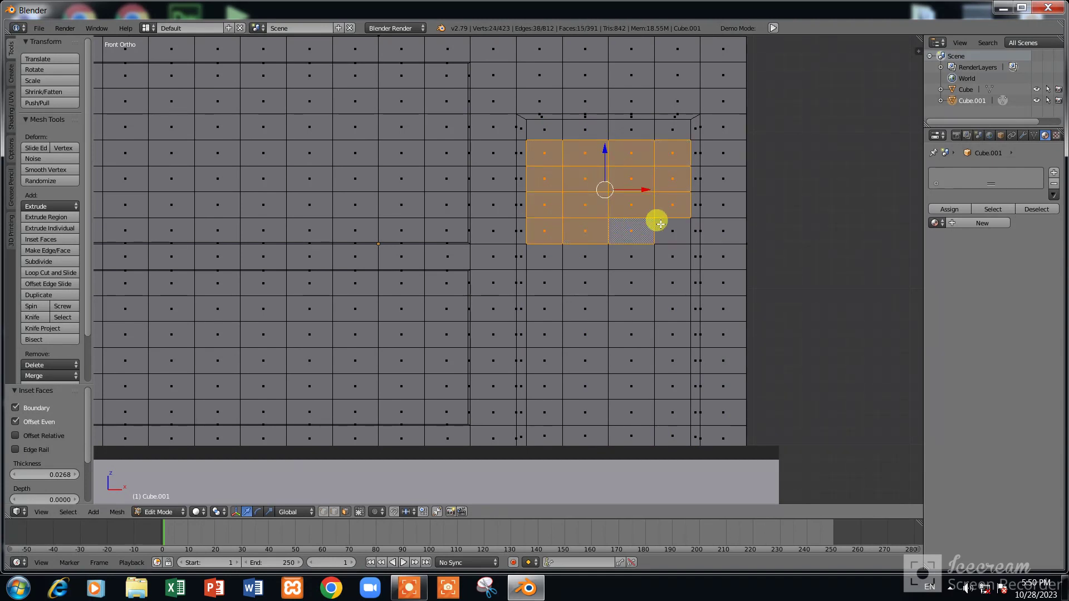
pyautogui.keyDown('shift'); pyautogui.rightClick(677, 234); pyautogui.keyUp('shift')
pyautogui.keyDown('shift'); pyautogui.rightClick(673, 255); pyautogui.keyUp('shift')
pyautogui.keyDown('shift'); pyautogui.rightClick(631, 255); pyautogui.keyUp('shift')
pyautogui.keyDown('shift'); pyautogui.rightClick(585, 255); pyautogui.keyUp('shift')
pyautogui.keyDown('shift'); pyautogui.rightClick(544, 254); pyautogui.keyUp('shift')
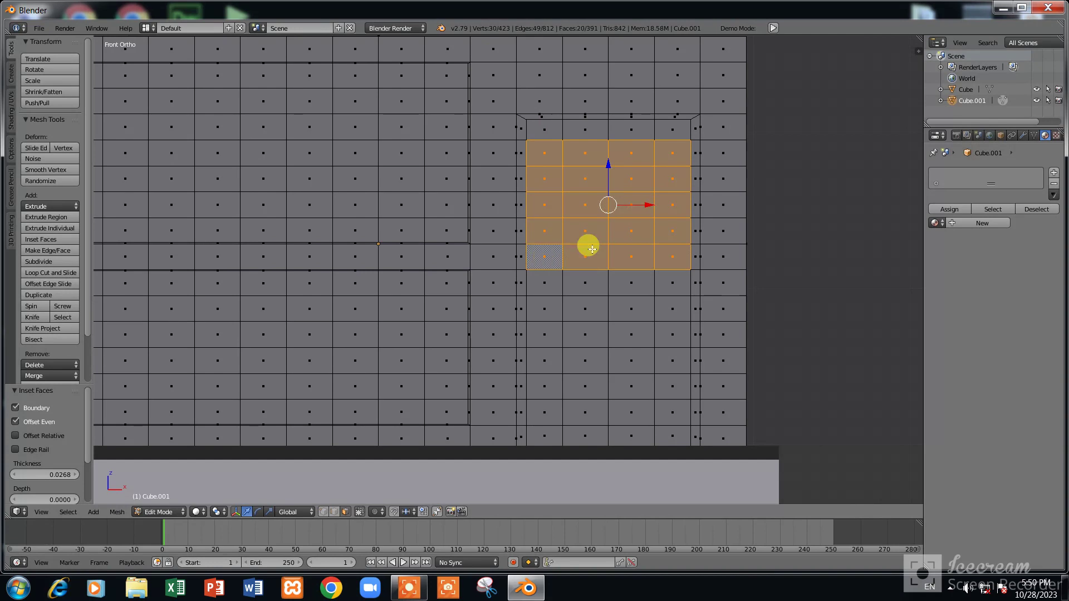
pyautogui.click(39, 262)
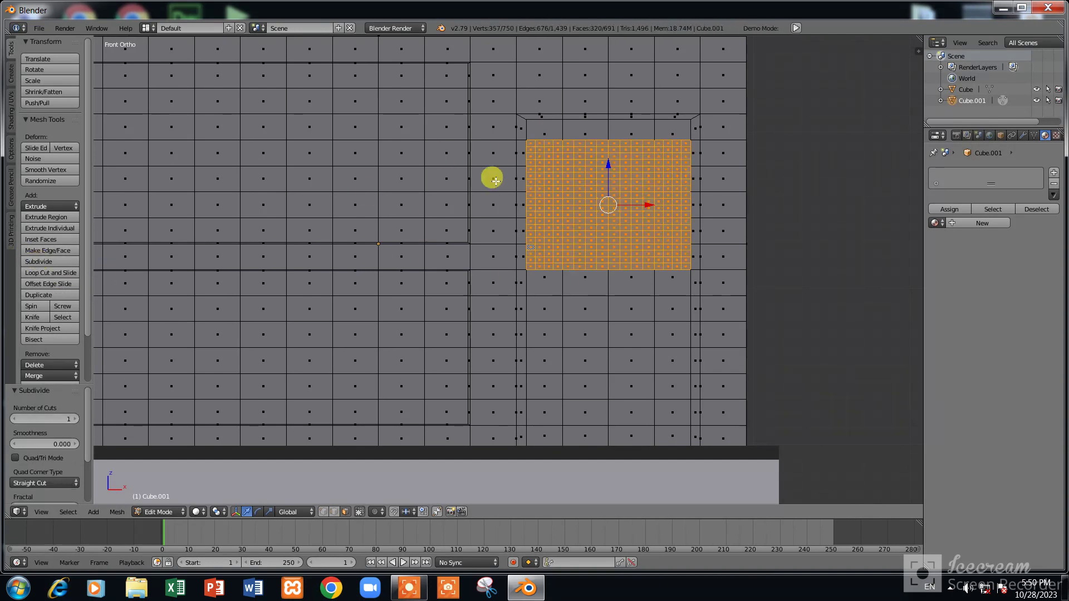
# Select the fine grid inside its border row: ring the edge, then paint the interior (224 faces)
pyautogui.rightClick(538, 150)
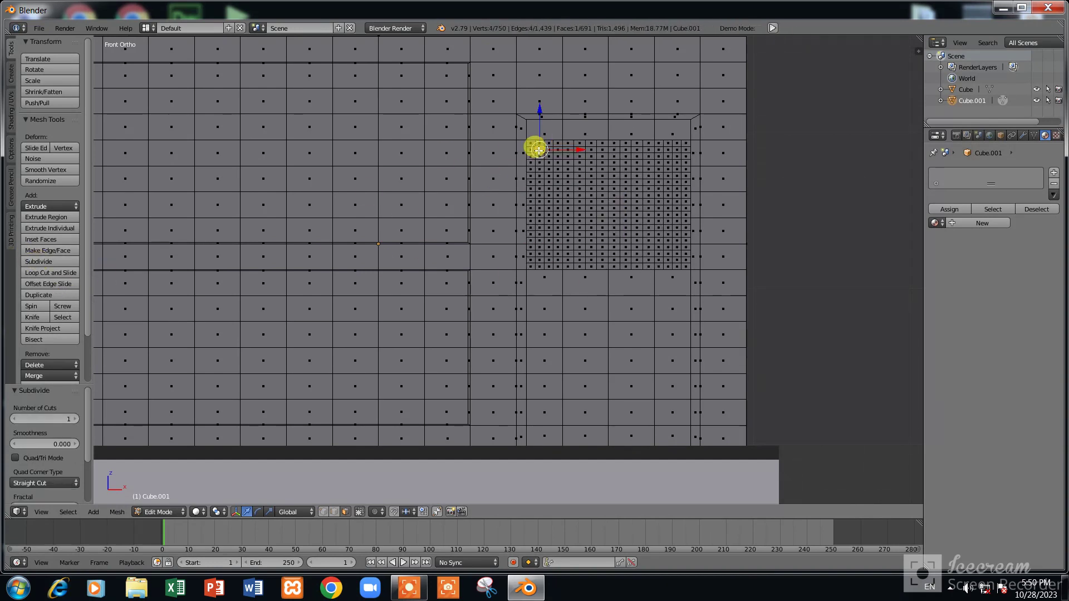
pyautogui.keyDown('ctrl'); pyautogui.rightClick(675, 150); pyautogui.keyUp('ctrl')
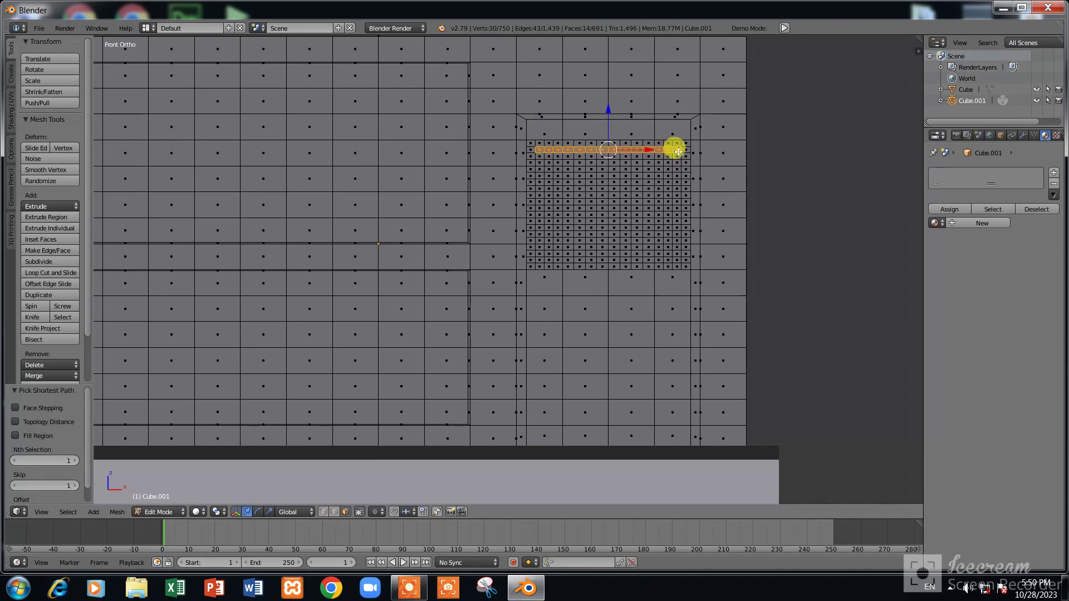
pyautogui.keyDown('ctrl'); pyautogui.rightClick(674, 244); pyautogui.keyUp('ctrl')
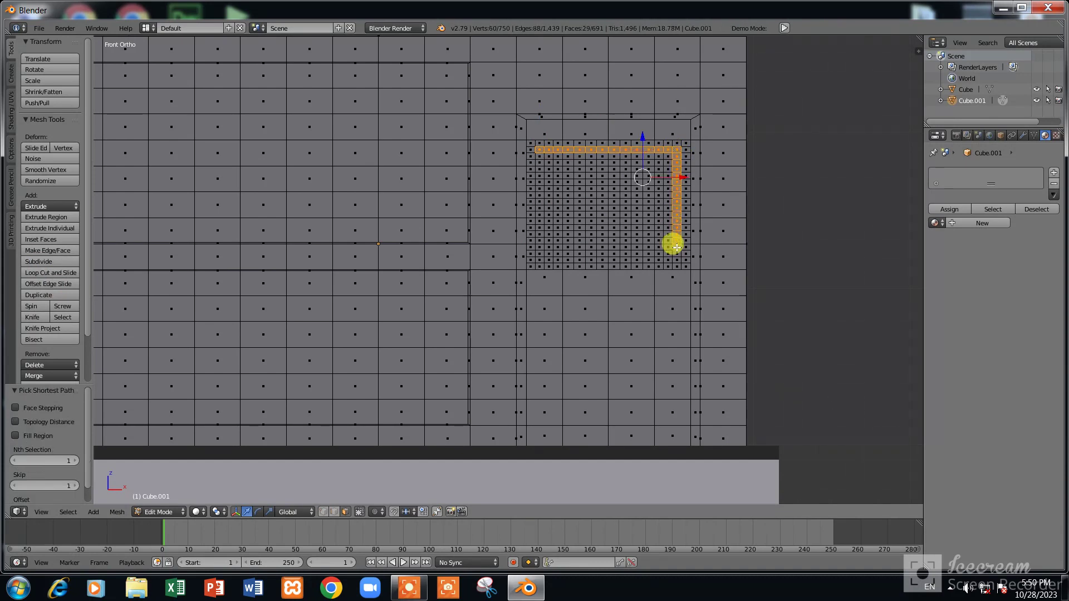
pyautogui.keyDown('ctrl'); pyautogui.rightClick(539, 242); pyautogui.keyUp('ctrl')
pyautogui.keyDown('ctrl'); pyautogui.rightClick(541, 160); pyautogui.keyUp('ctrl')
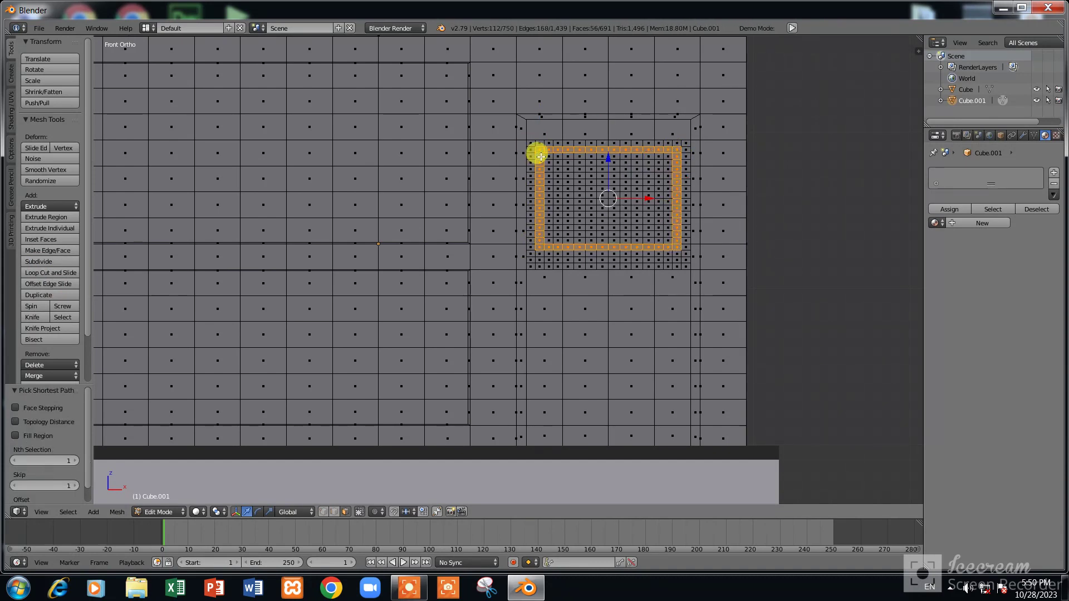
pyautogui.press('c')
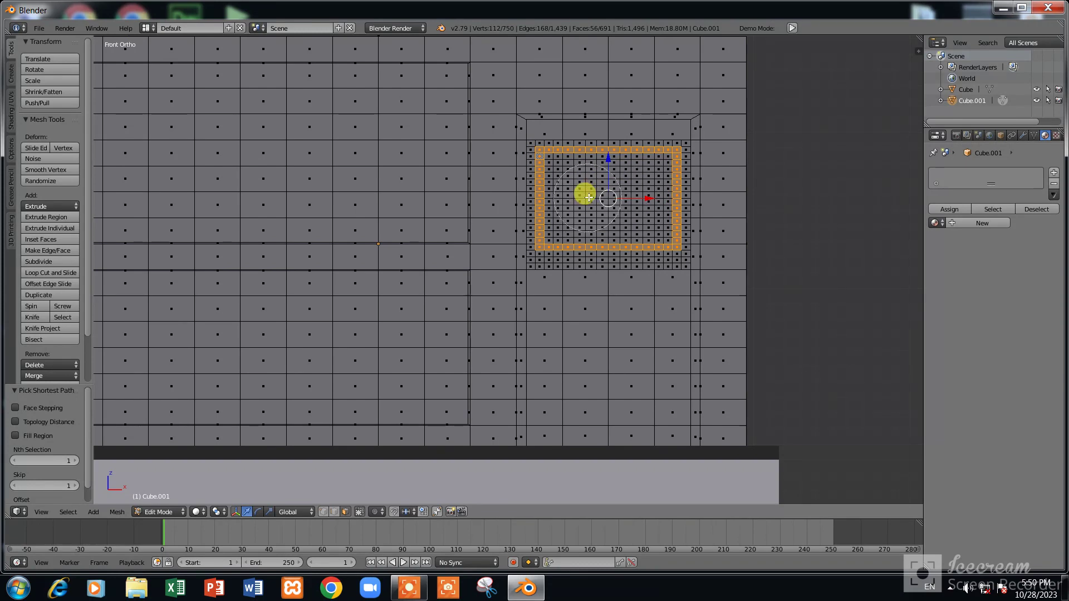
pyautogui.moveTo(589, 197); pyautogui.dragTo(561, 165)
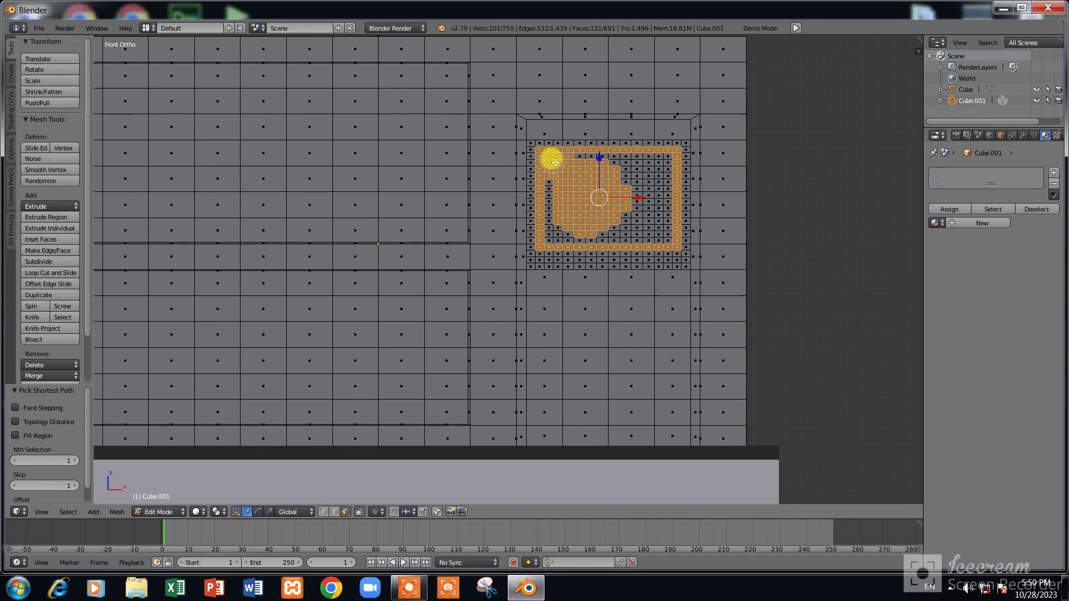
pyautogui.moveTo(579, 161)
pyautogui.mouseDown()
pyautogui.moveTo(638, 165)
pyautogui.moveTo(580, 131)
pyautogui.mouseUp()
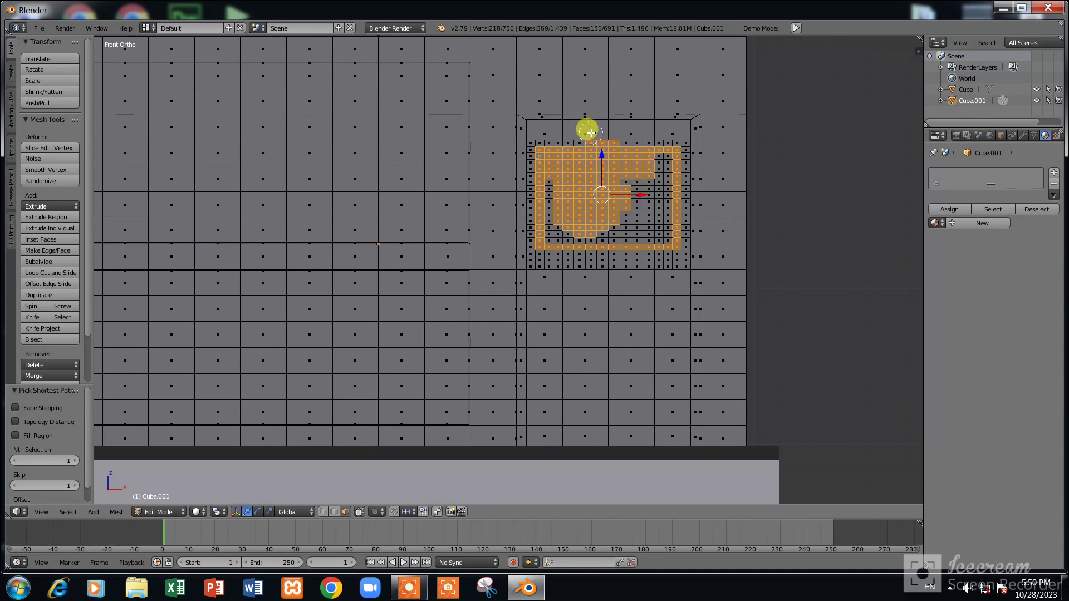
pyautogui.moveTo(613, 131)
pyautogui.mouseDown()
pyautogui.moveTo(651, 162)
pyautogui.moveTo(656, 229)
pyautogui.moveTo(554, 234)
pyautogui.moveTo(558, 210)
pyautogui.moveTo(649, 184)
pyautogui.moveTo(632, 207)
pyautogui.moveTo(635, 184)
pyautogui.moveTo(595, 183)
pyautogui.moveTo(626, 172)
pyautogui.moveTo(519, 186)
pyautogui.moveTo(776, 232)
pyautogui.moveTo(766, 216)
pyautogui.mouseUp()
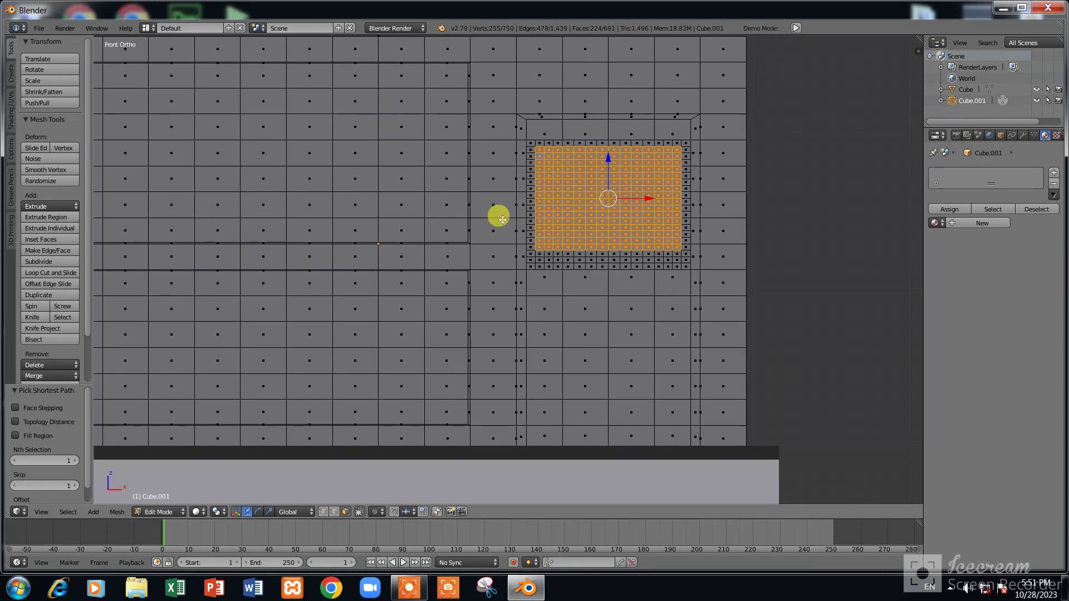
pyautogui.scroll(-2, 350, 234)
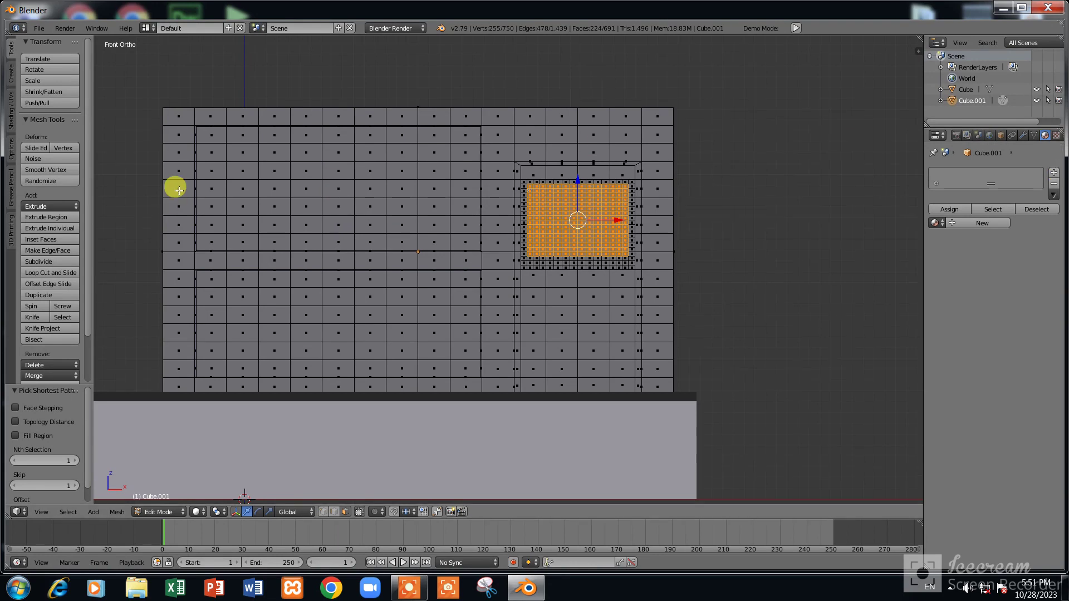
# Add two material slots and create the new Material.004
pyautogui.click(1054, 174)
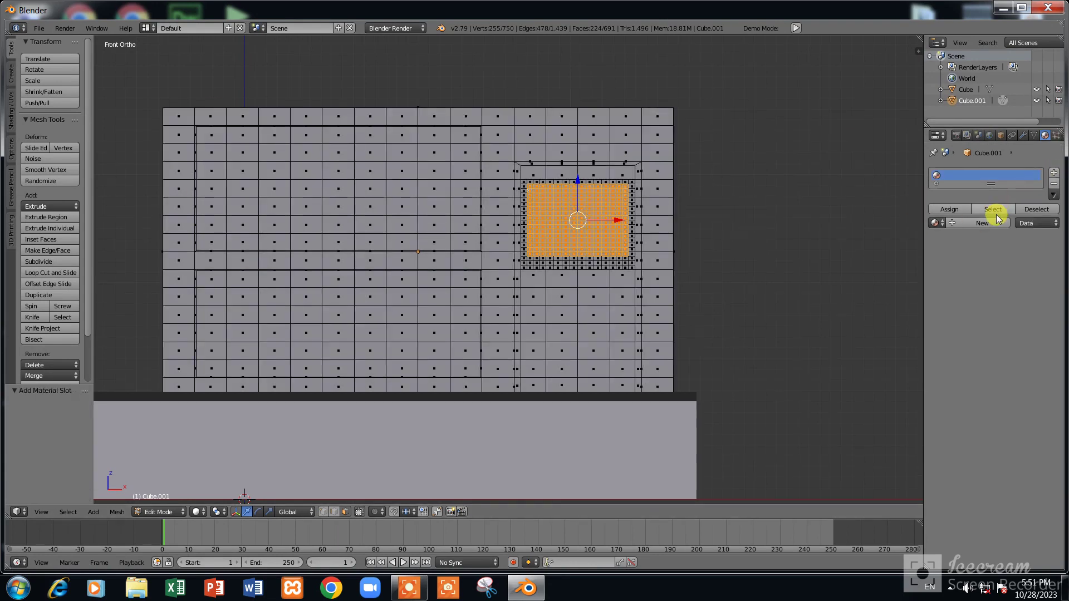
pyautogui.click(996, 221)
pyautogui.click(1054, 173)
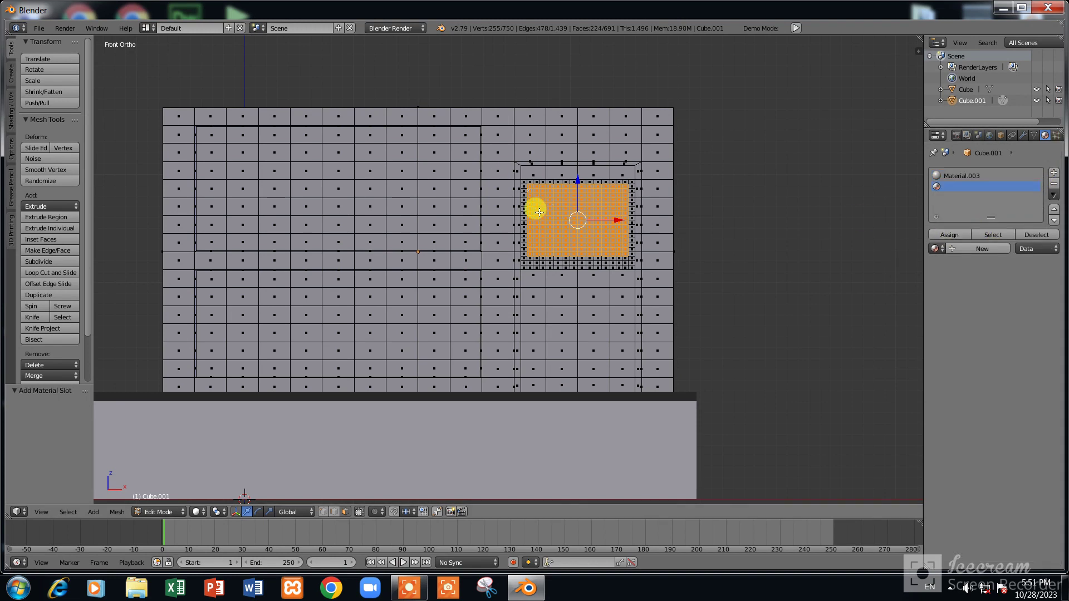
pyautogui.click(961, 249)
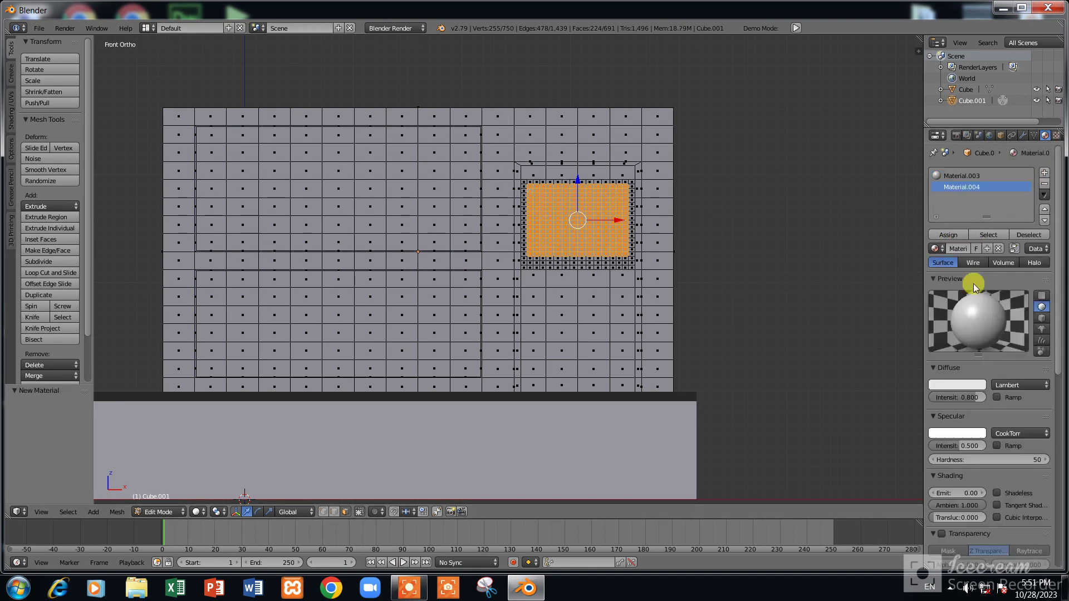
# Set Material.004's diffuse colour to light cyan (RGB 0.348, 0.710, 0.800)
pyautogui.click(963, 384)
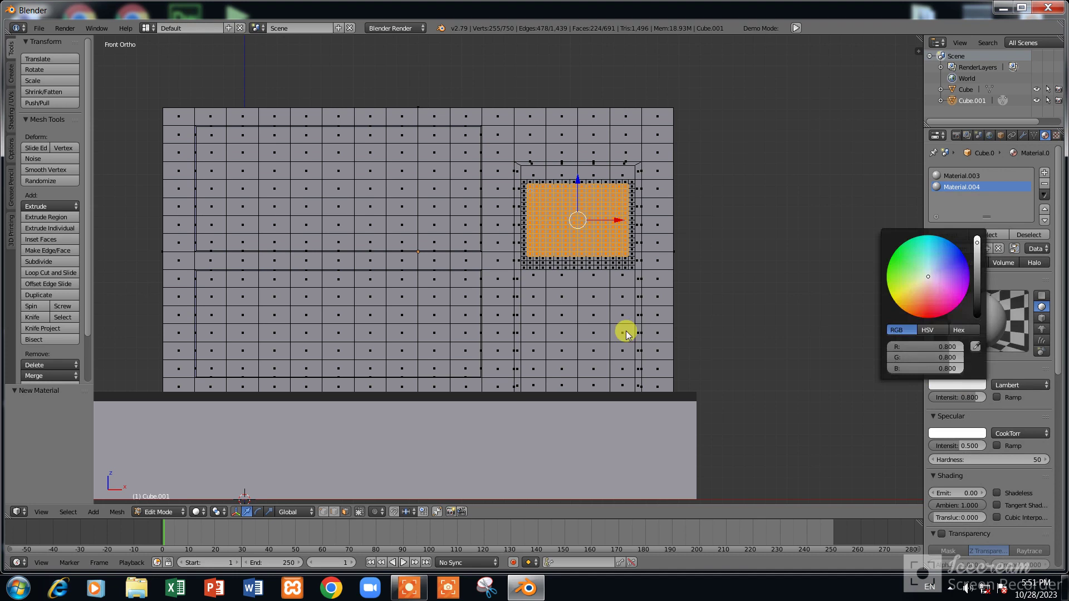
pyautogui.click(958, 384)
pyautogui.click(930, 263)
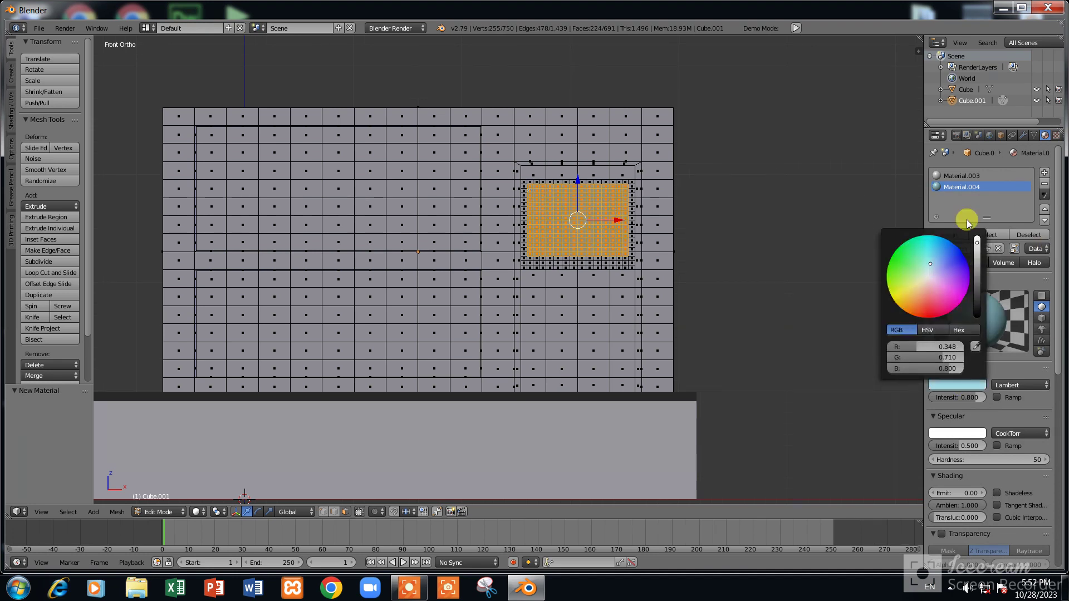
pyautogui.scroll(1, 640, 327)
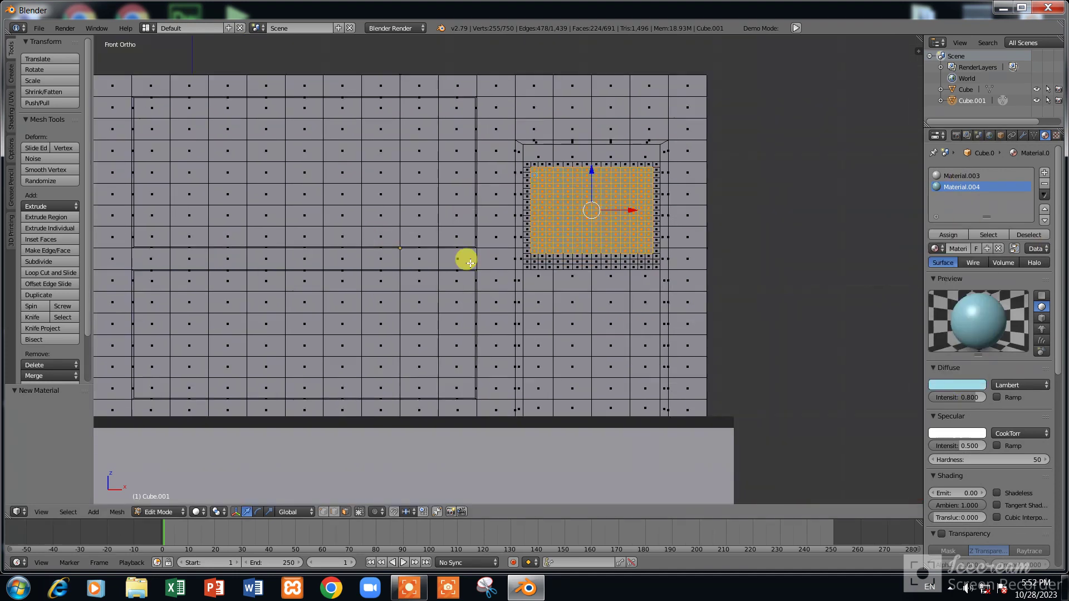
pyautogui.scroll(-2, 551, 253)
pyautogui.scroll(3, 549, 249)
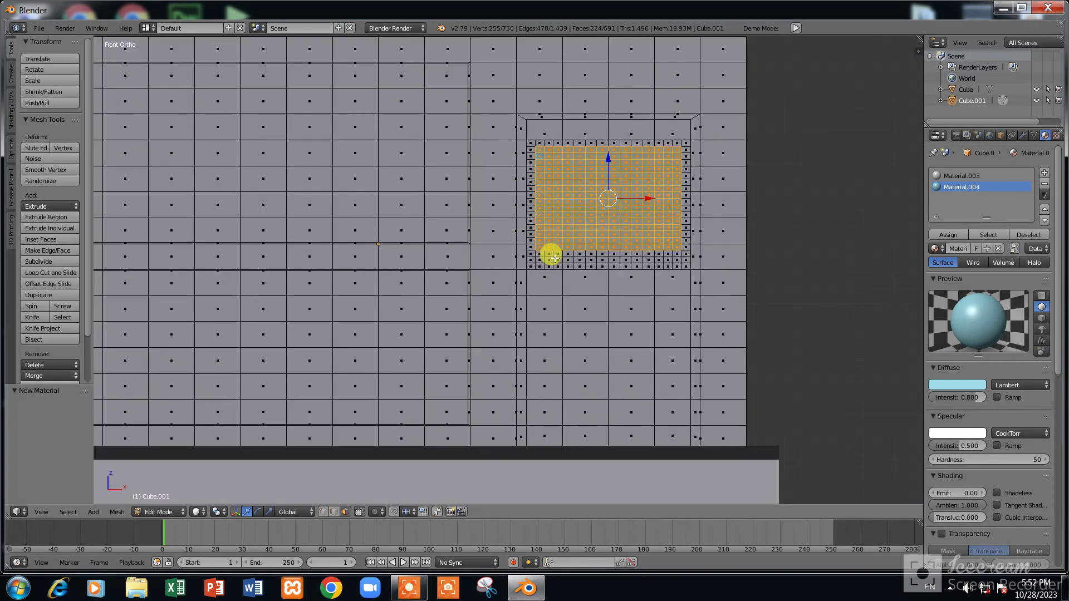
pyautogui.keyDown('shift'); pyautogui.scroll(-1, 551, 253); pyautogui.keyUp('shift')
# Select the door block below the blue window and subdivide it into a finer grid
pyautogui.click(568, 262)
pyautogui.keyDown('shift'); pyautogui.click(666, 254); pyautogui.keyUp('shift')
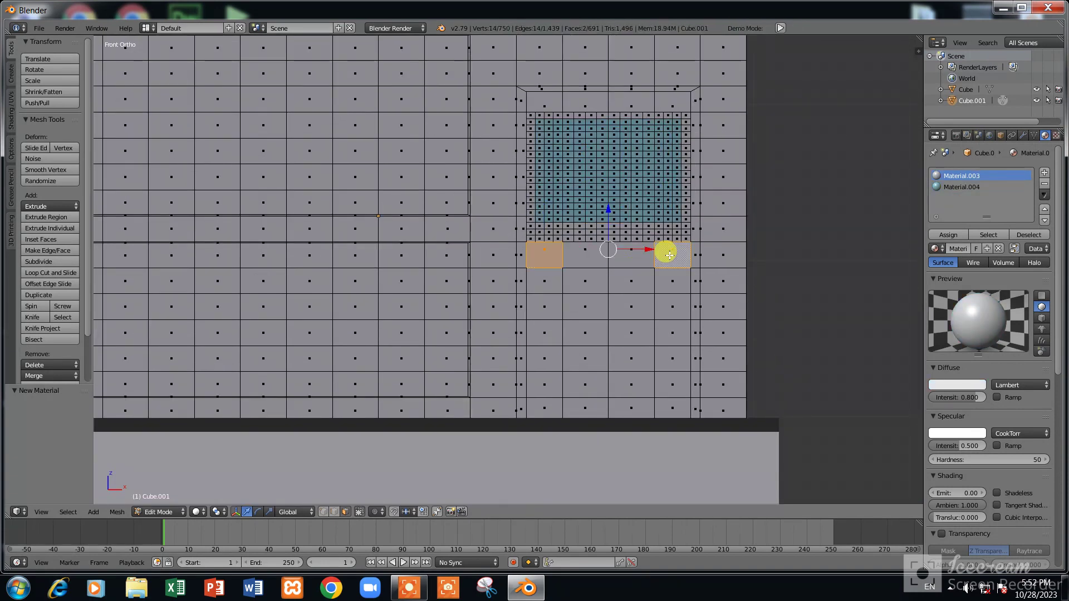
pyautogui.keyDown('ctrl'); pyautogui.click(579, 258); pyautogui.keyUp('ctrl')
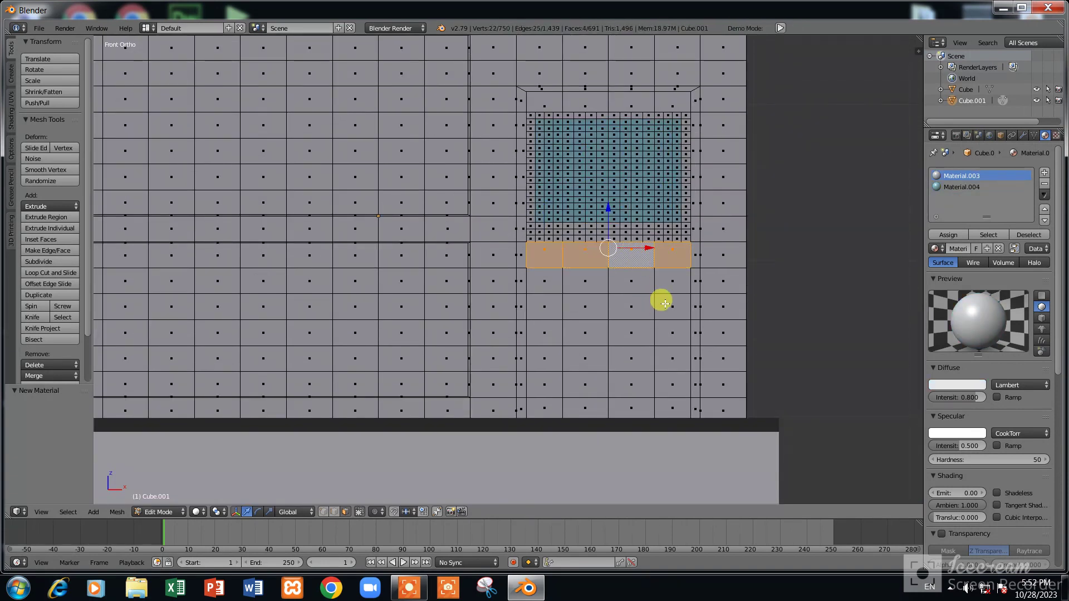
pyautogui.keyDown('shift'); pyautogui.click(668, 279); pyautogui.keyUp('shift')
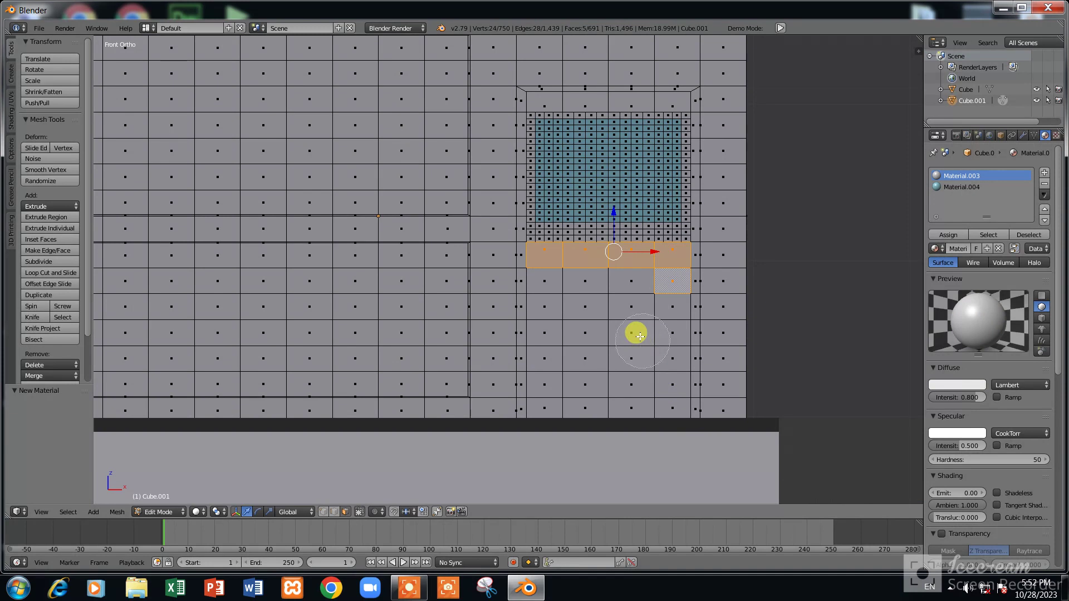
pyautogui.press('c')
pyautogui.moveTo(620, 320)
pyautogui.mouseDown()
pyautogui.moveTo(560, 317)
pyautogui.moveTo(580, 372)
pyautogui.moveTo(630, 353)
pyautogui.mouseUp()
pyautogui.press('Escape')
pyautogui.click(39, 261)
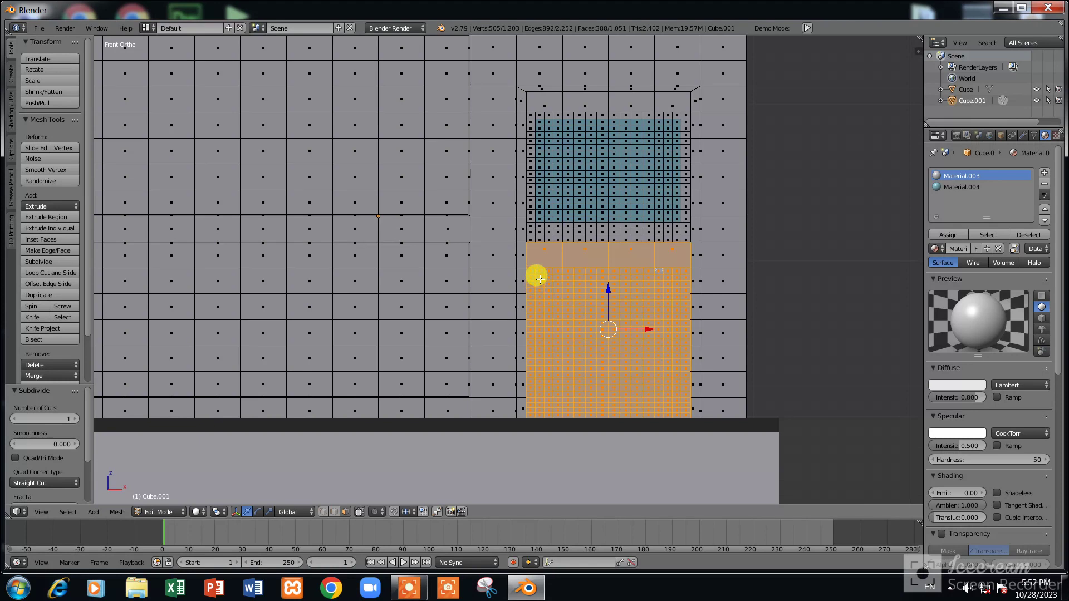
# Select the fine grid's 308 interior faces inside its outer border ring
pyautogui.rightClick(538, 277)
pyautogui.keyDown('ctrl'); pyautogui.rightClick(535, 414); pyautogui.keyUp('ctrl')
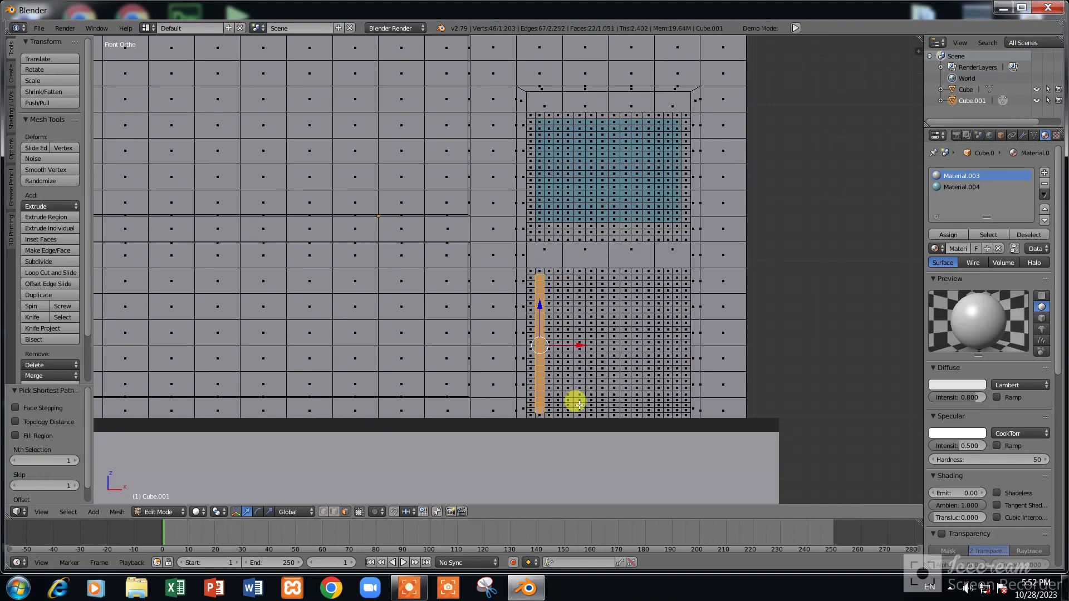
pyautogui.keyDown('ctrl'); pyautogui.rightClick(676, 409); pyautogui.keyUp('ctrl')
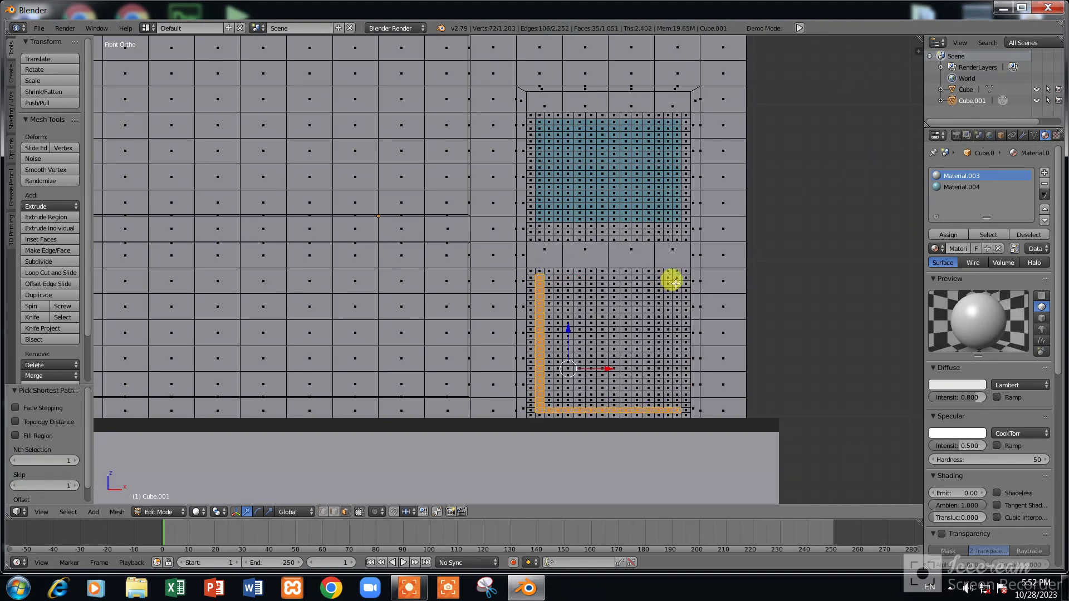
pyautogui.keyDown('ctrl'); pyautogui.rightClick(675, 284); pyautogui.keyUp('ctrl')
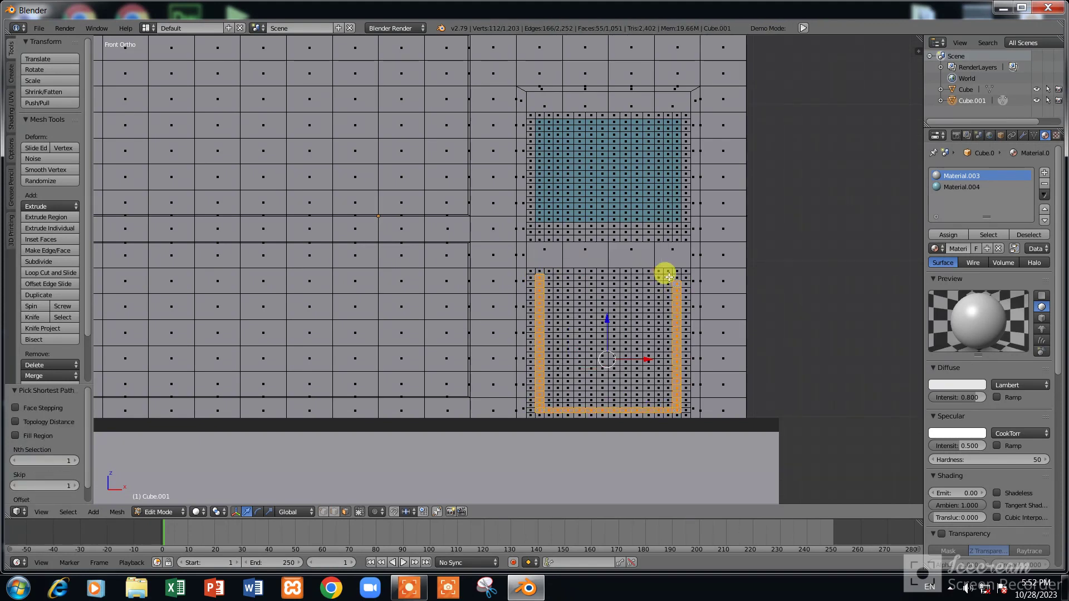
pyautogui.keyDown('ctrl'); pyautogui.rightClick(548, 275); pyautogui.keyUp('ctrl')
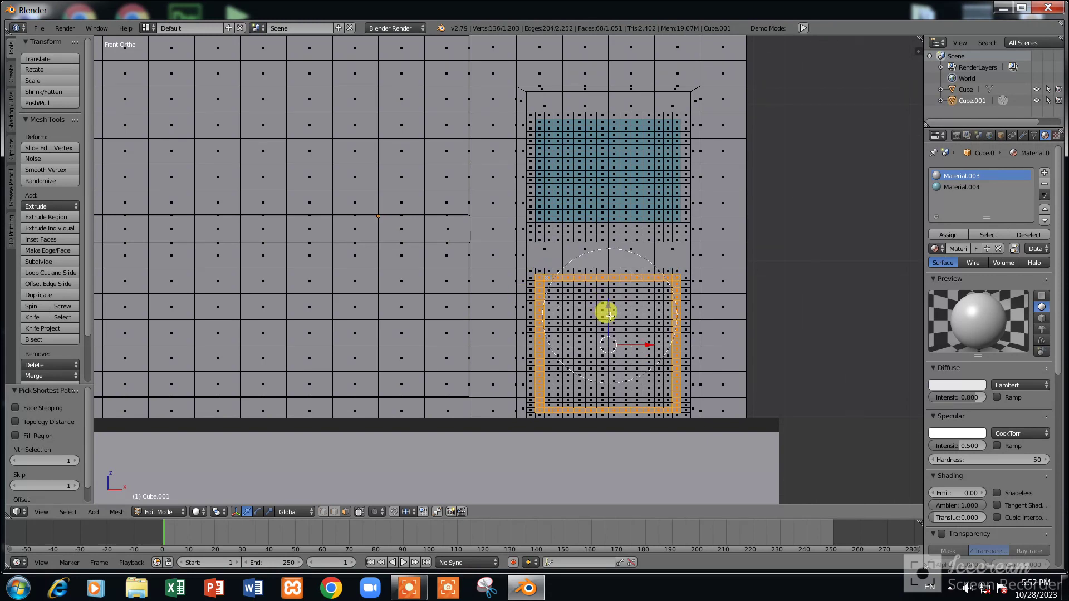
pyautogui.moveTo(603, 333)
pyautogui.mouseDown()
pyautogui.moveTo(658, 301)
pyautogui.moveTo(637, 377)
pyautogui.moveTo(575, 391)
pyautogui.mouseUp()
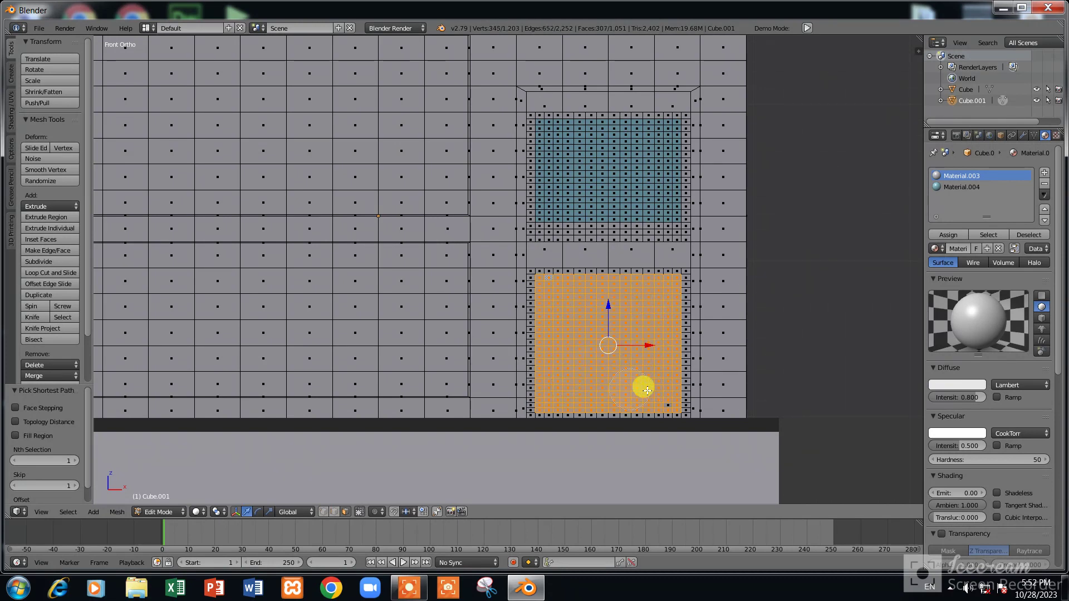
pyautogui.moveTo(648, 391); pyautogui.dragTo(666, 384)
pyautogui.moveTo(659, 392)
pyautogui.mouseDown(button='middle')
pyautogui.moveTo(692, 369)
pyautogui.moveTo(707, 389)
pyautogui.moveTo(748, 338)
pyautogui.mouseUp(button='middle')
pyautogui.rightClick(748, 339)
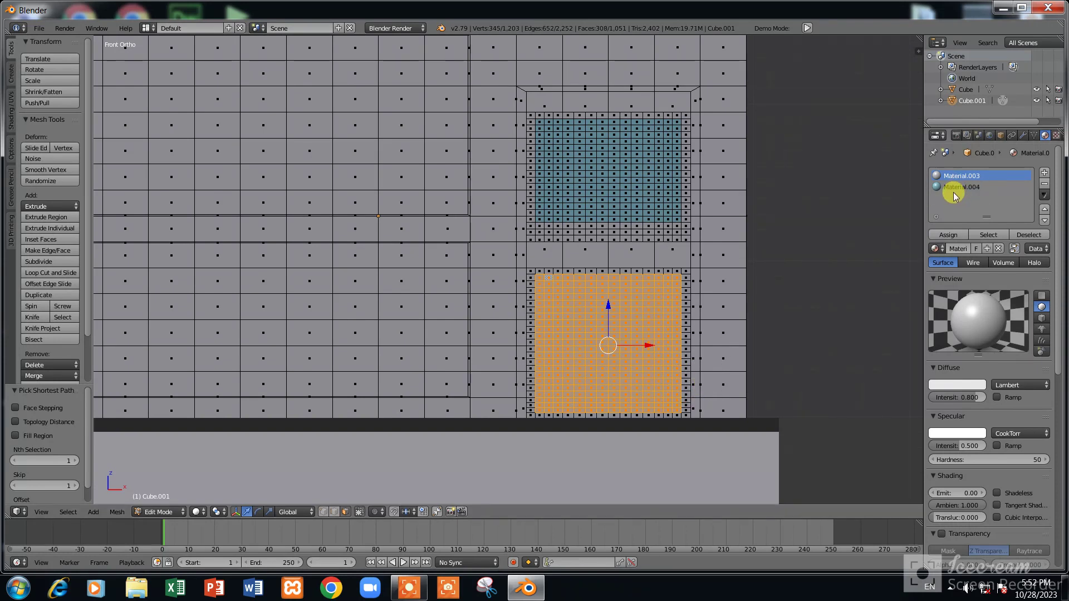
# Assign the blue Material.004 glass to the selected lower panel faces
pyautogui.click(954, 189)
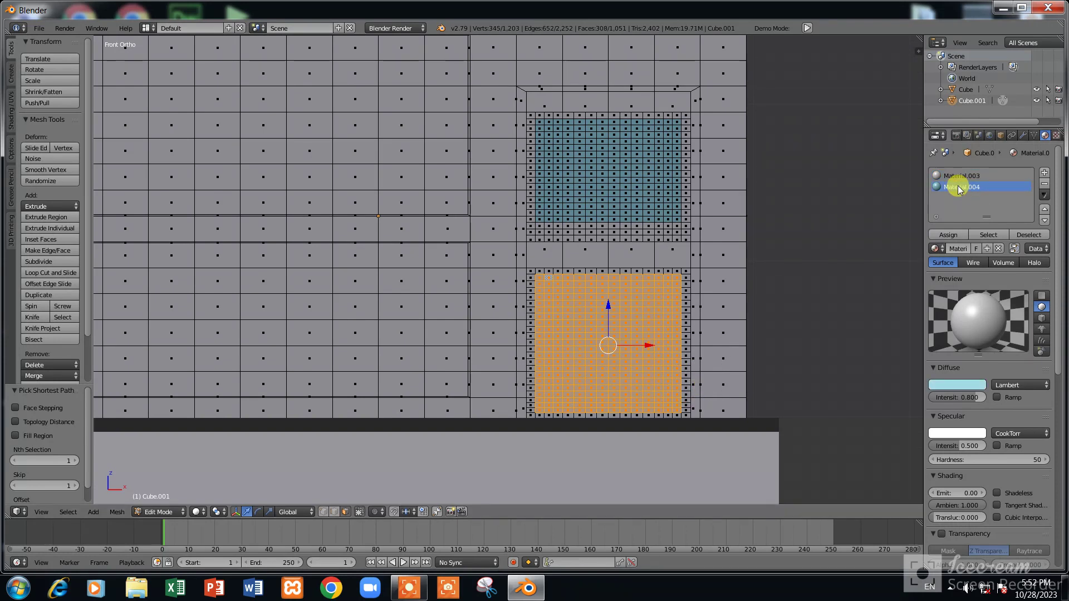
pyautogui.click(945, 238)
pyautogui.keyDown('ctrl'); pyautogui.scroll(-3, 362, 173); pyautogui.keyUp('ctrl')
# Circle-select the lower-left window's faces and assign the blue glass Material.004
pyautogui.keyDown('ctrl'); pyautogui.scroll(-3, 312, 223); pyautogui.keyUp('ctrl')
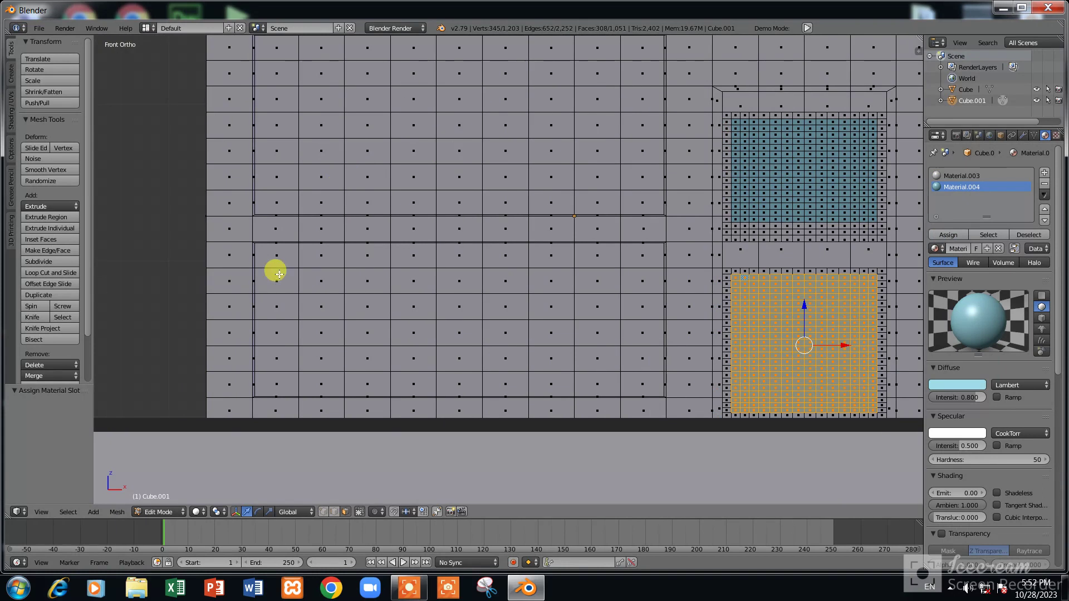
pyautogui.rightClick(278, 254)
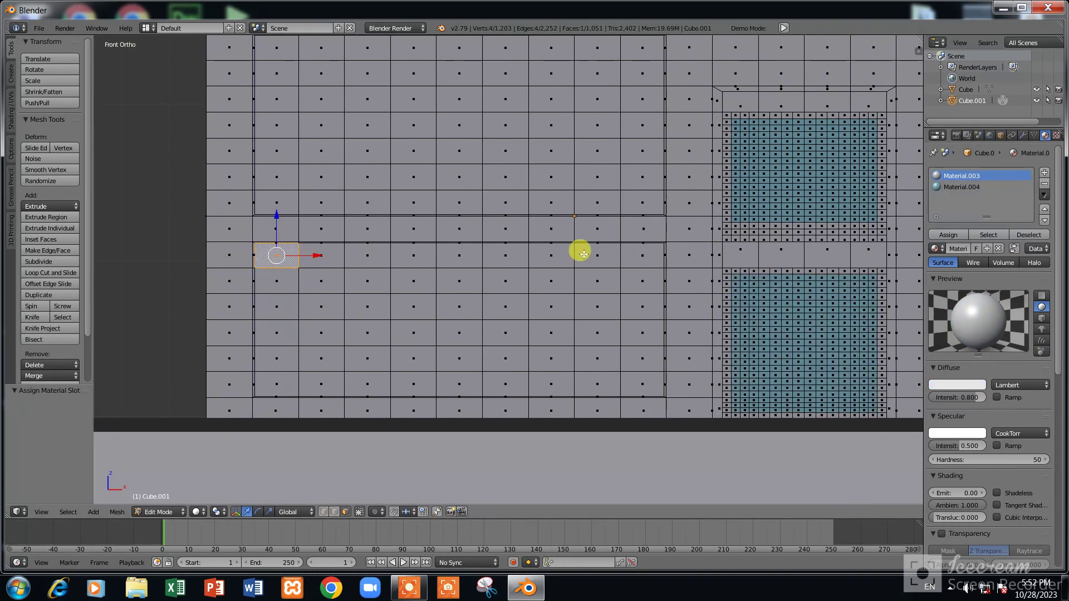
pyautogui.press('c')
pyautogui.moveTo(310, 292)
pyautogui.mouseDown()
pyautogui.moveTo(594, 277)
pyautogui.moveTo(627, 349)
pyautogui.moveTo(316, 358)
pyautogui.mouseUp()
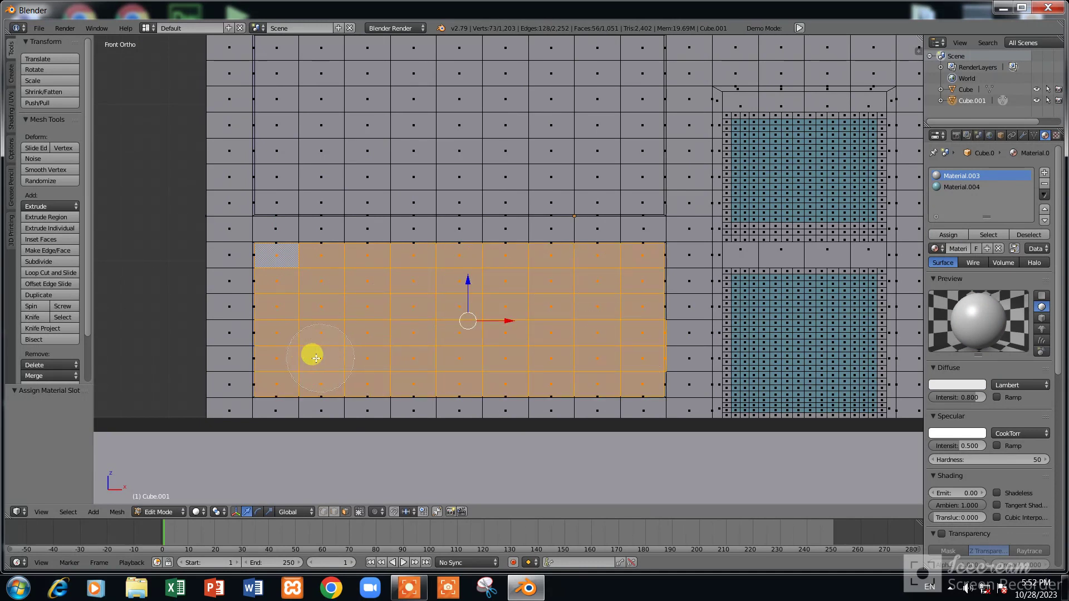
pyautogui.moveTo(697, 347); pyautogui.dragTo(690, 343, button='middle')
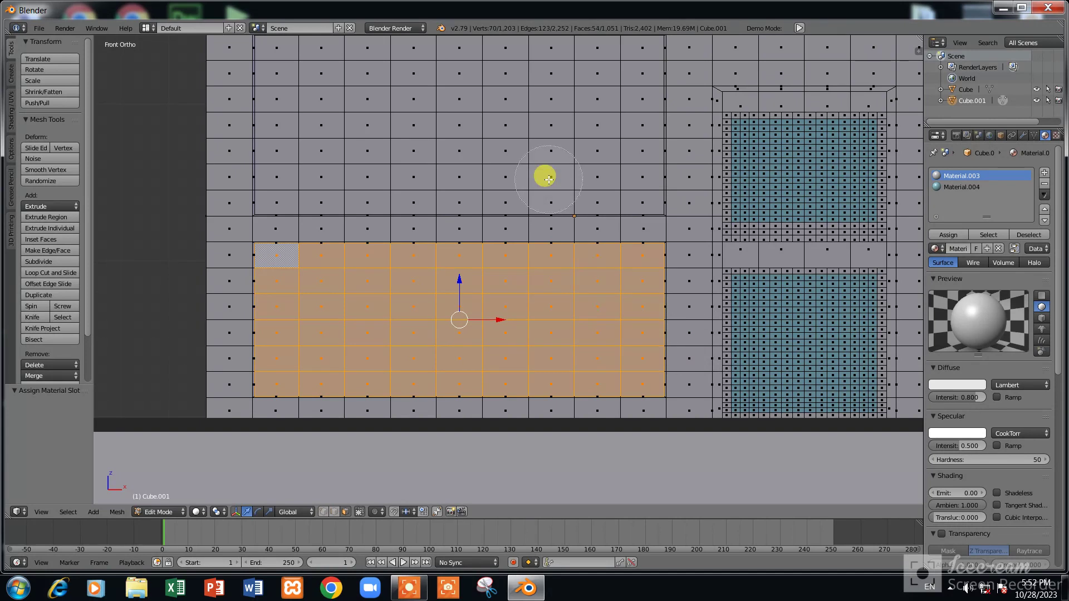
pyautogui.click(962, 187)
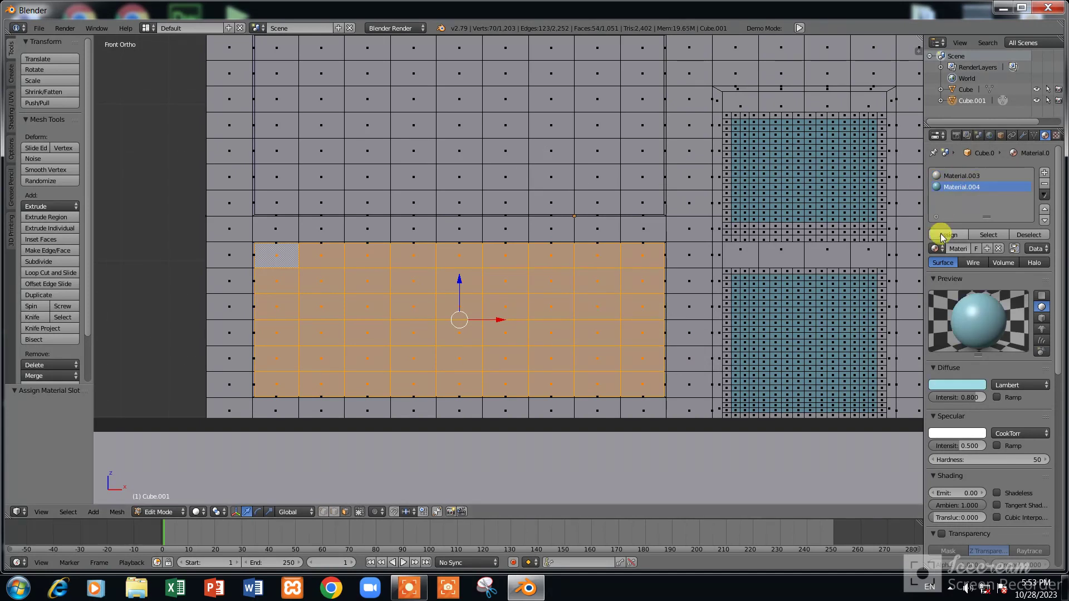
pyautogui.click(949, 235)
# Give the upper-left window's faces Material.004 as well, then return to Object Mode
pyautogui.keyDown('shift'); pyautogui.scroll(2, 616, 195); pyautogui.keyUp('shift')
pyautogui.keyDown('shift'); pyautogui.scroll(2, 473, 272); pyautogui.keyUp('shift')
pyautogui.scroll(1, 473, 271)
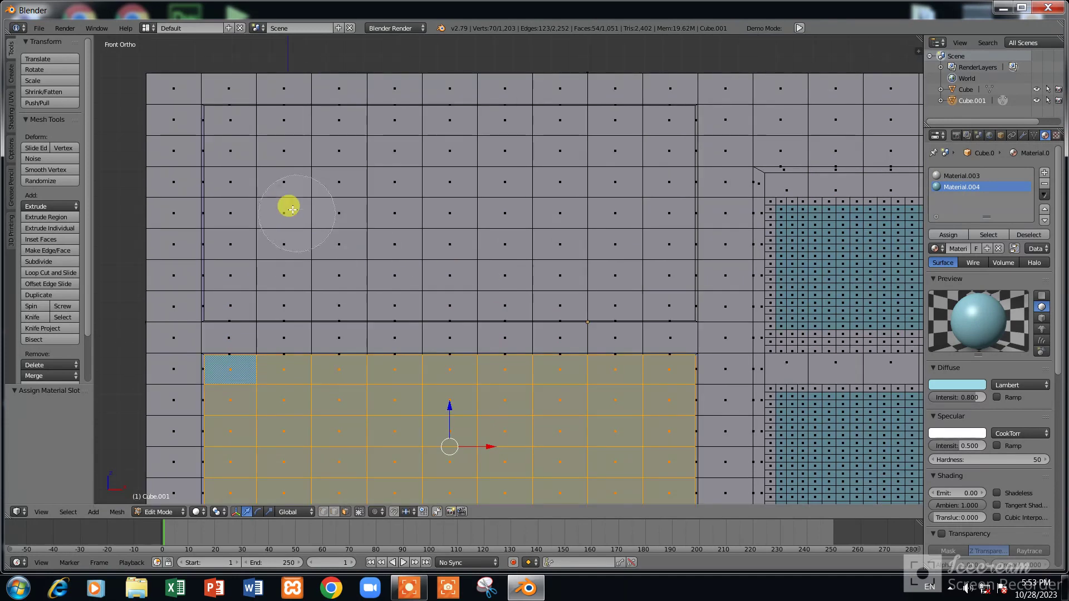
pyautogui.moveTo(263, 179)
pyautogui.mouseDown()
pyautogui.moveTo(284, 168)
pyautogui.moveTo(596, 152)
pyautogui.moveTo(634, 179)
pyautogui.moveTo(611, 236)
pyautogui.moveTo(625, 255)
pyautogui.moveTo(279, 255)
pyautogui.mouseUp()
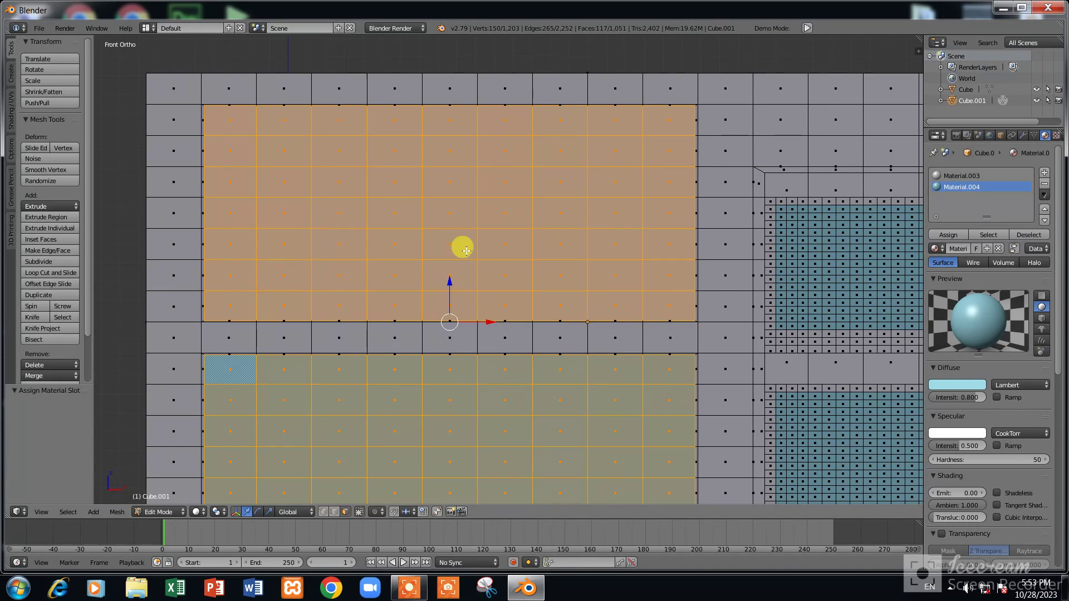
pyautogui.click(954, 178)
pyautogui.click(954, 187)
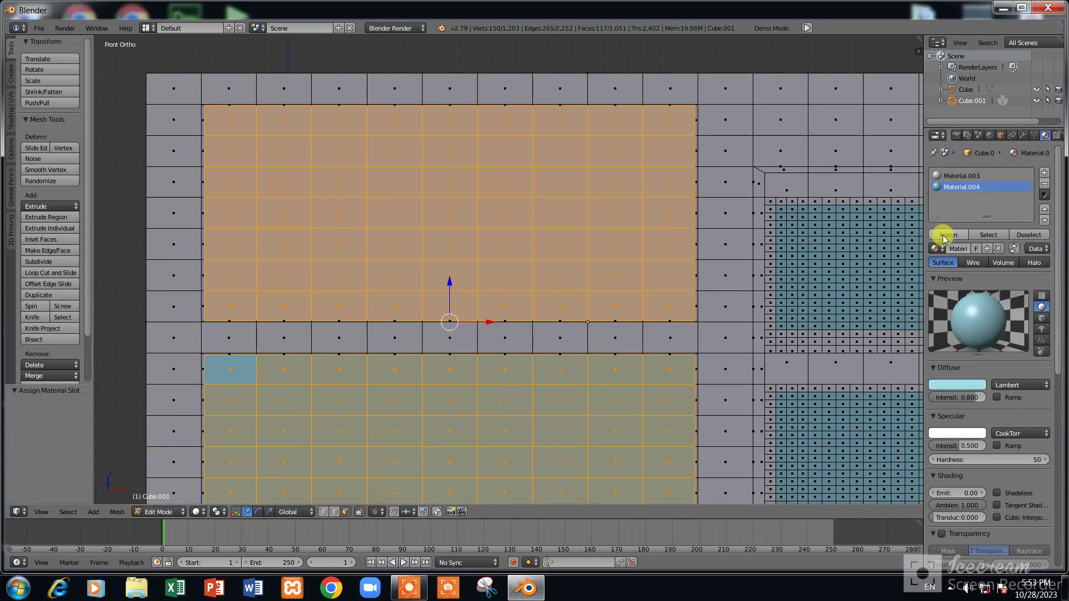
pyautogui.click(949, 234)
pyautogui.scroll(-5, 565, 205)
pyautogui.press('Tab')
# Orbit to inspect the four blue glass panes, then return to Front Ortho view
pyautogui.scroll(-1, 572, 239)
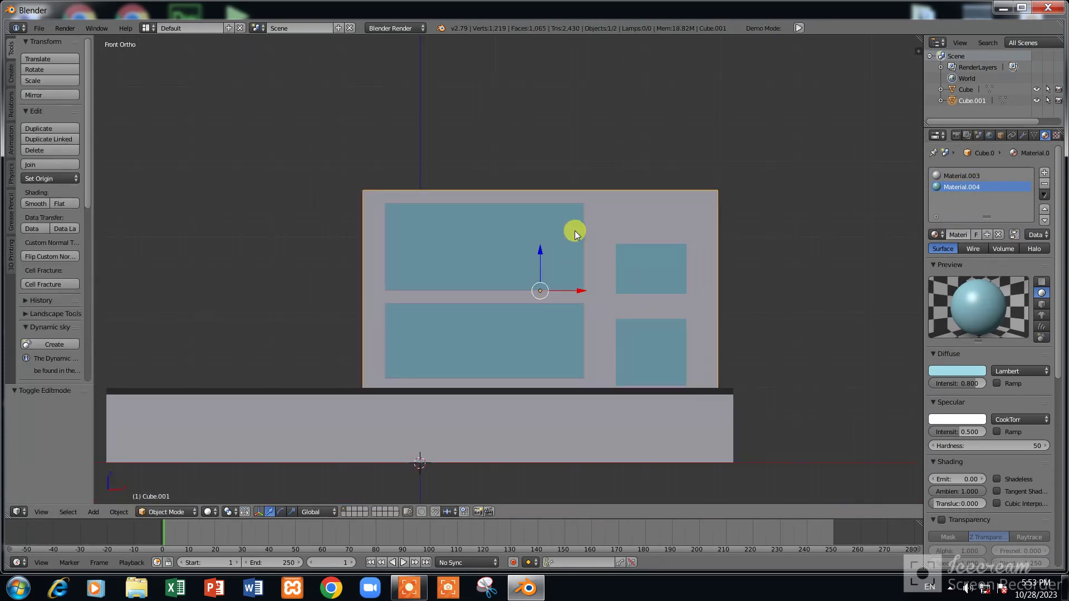
pyautogui.moveTo(575, 231); pyautogui.dragTo(583, 202, button='middle')
pyautogui.scroll(5, 583, 203)
pyautogui.scroll(-1, 588, 206)
pyautogui.press('KP_1')
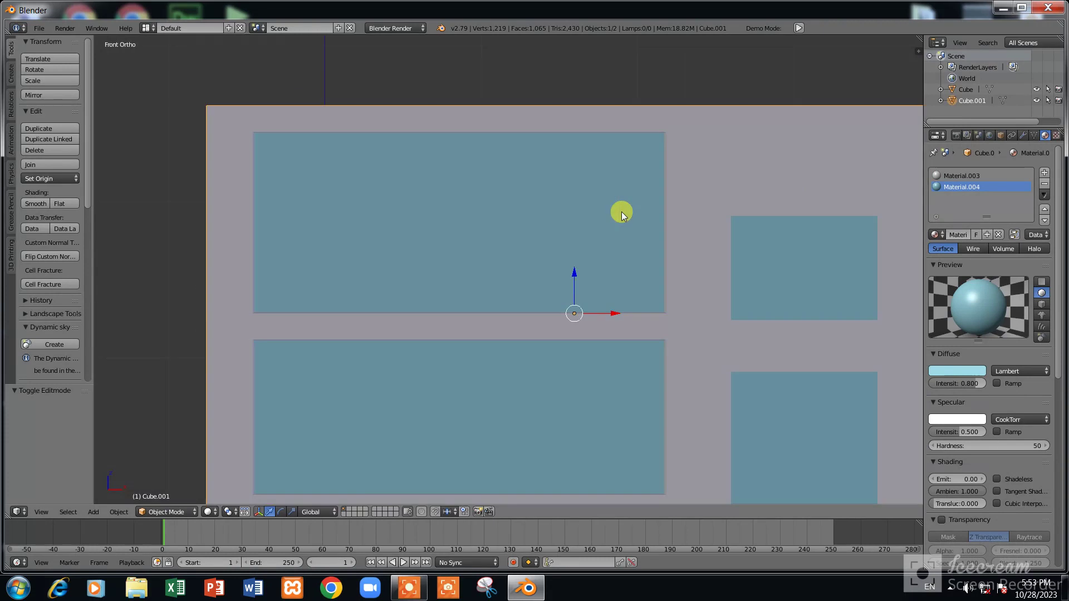
# Put wall Cube.001 back into Edit Mode and select one face at its left
pyautogui.scroll(-4, 582, 292)
pyautogui.scroll(3, 540, 325)
pyautogui.press('Tab')
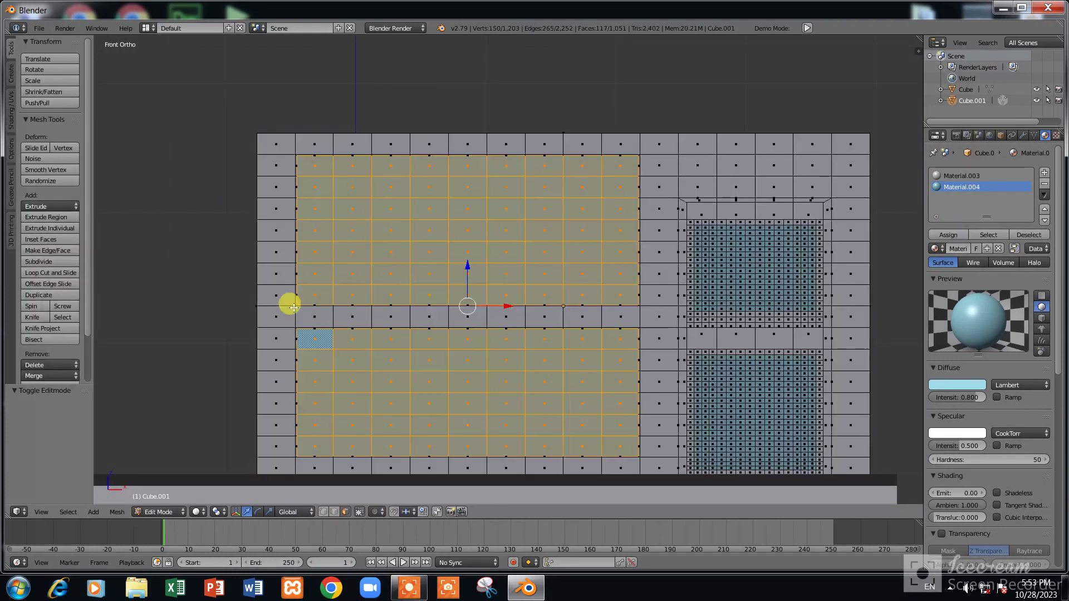
pyautogui.scroll(1, 282, 285)
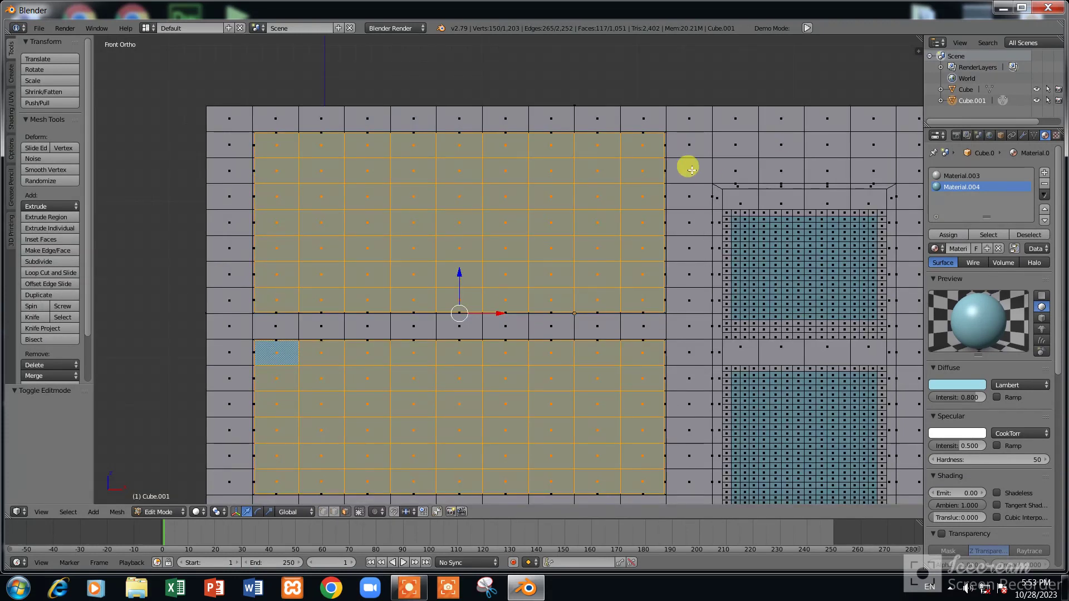
pyautogui.keyDown('shift'); pyautogui.scroll(-2, 691, 169); pyautogui.keyUp('shift')
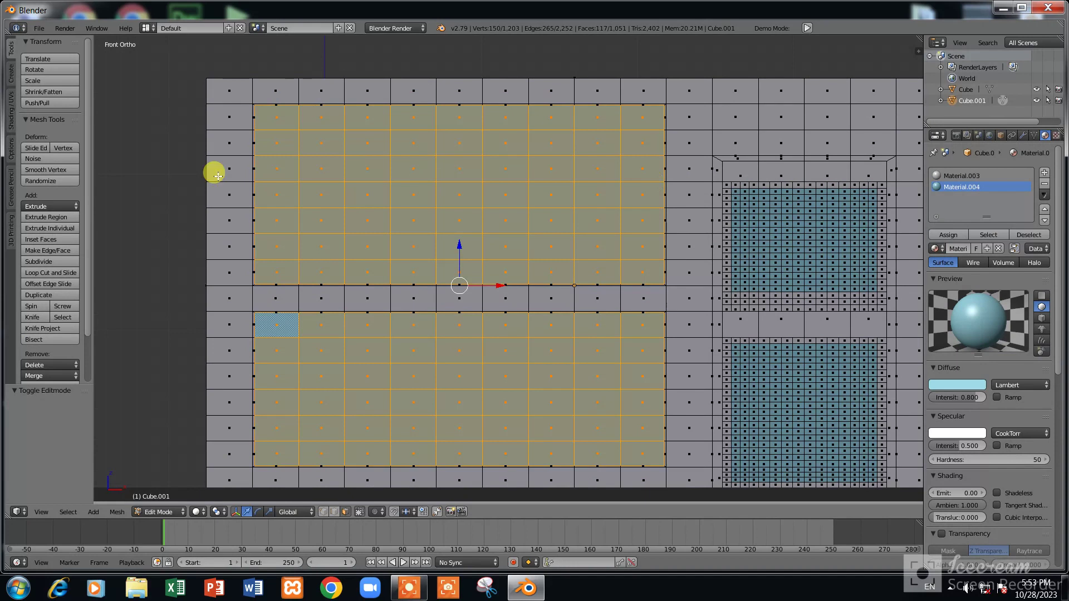
pyautogui.rightClick(245, 298)
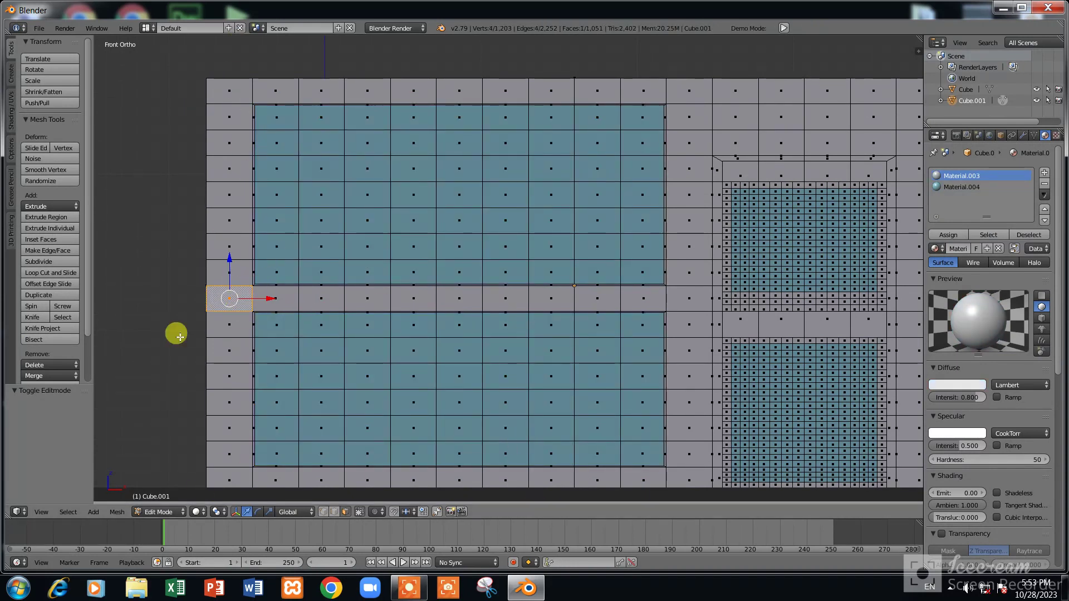
# Cut edge loops to the left of and above the two large windows
pyautogui.hotkey('ctrl', 'r')
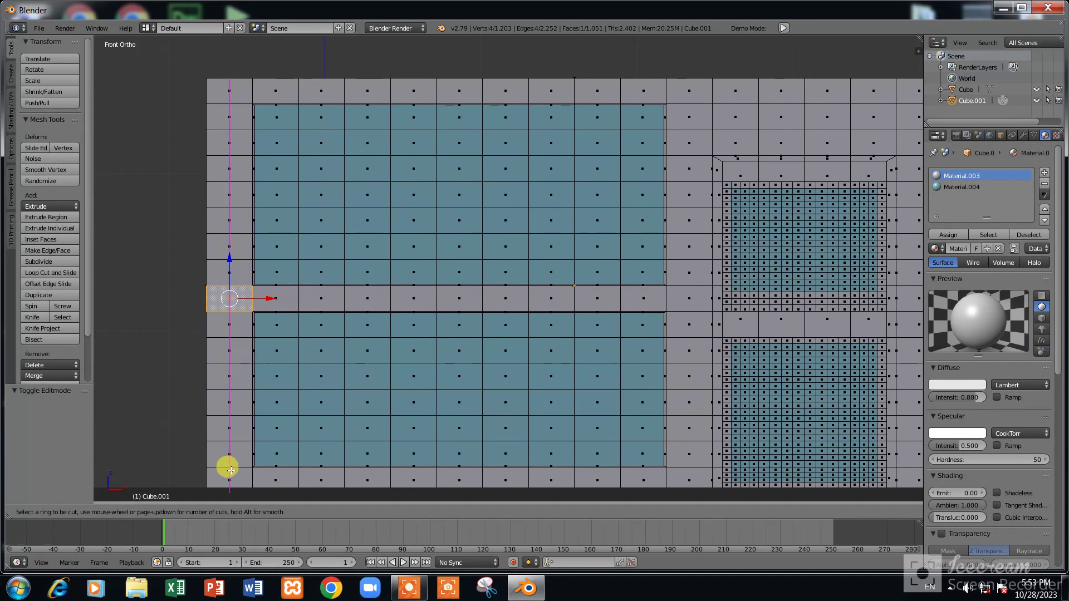
pyautogui.click(230, 475)
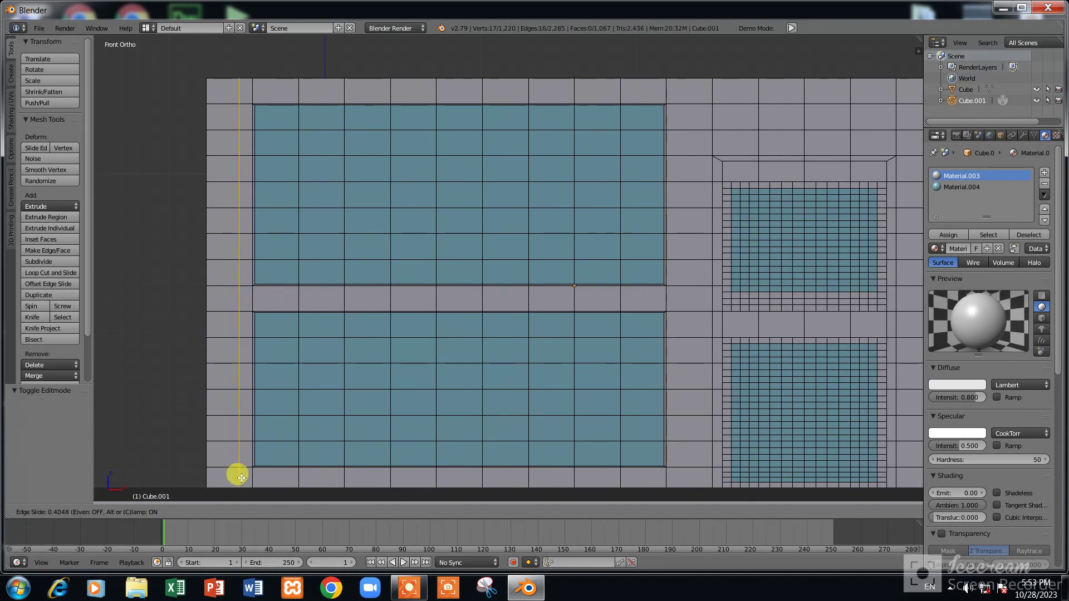
pyautogui.click(240, 477)
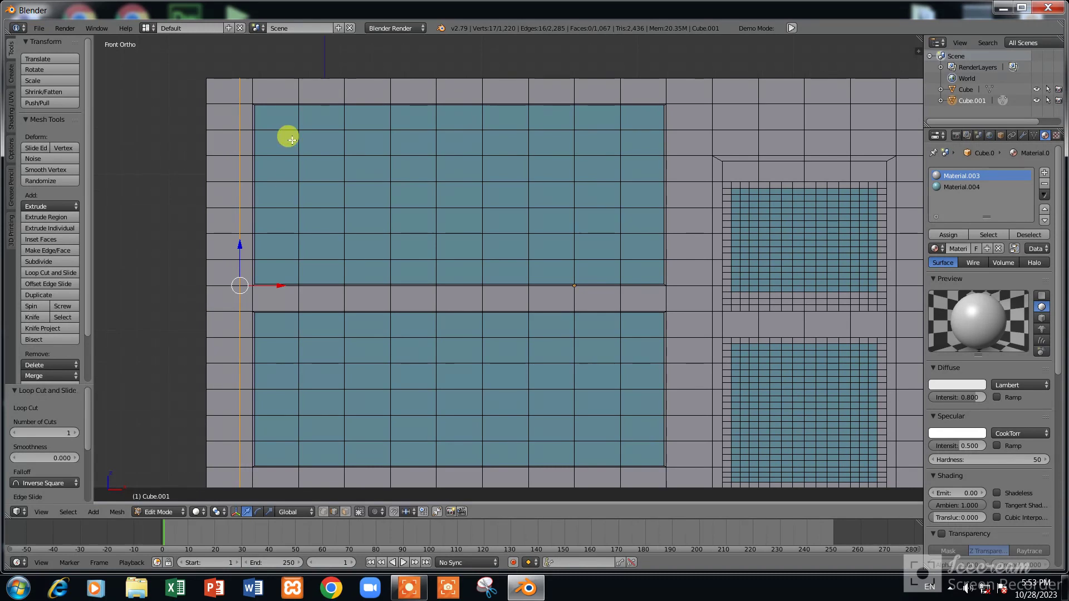
pyautogui.hotkey('ctrl', 'r')
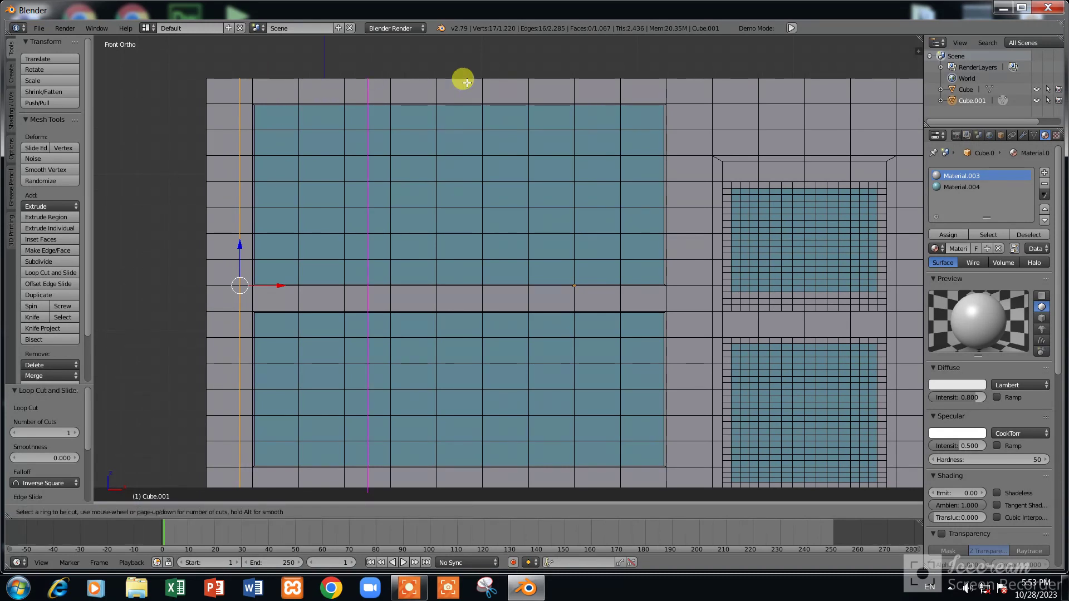
pyautogui.click(204, 90)
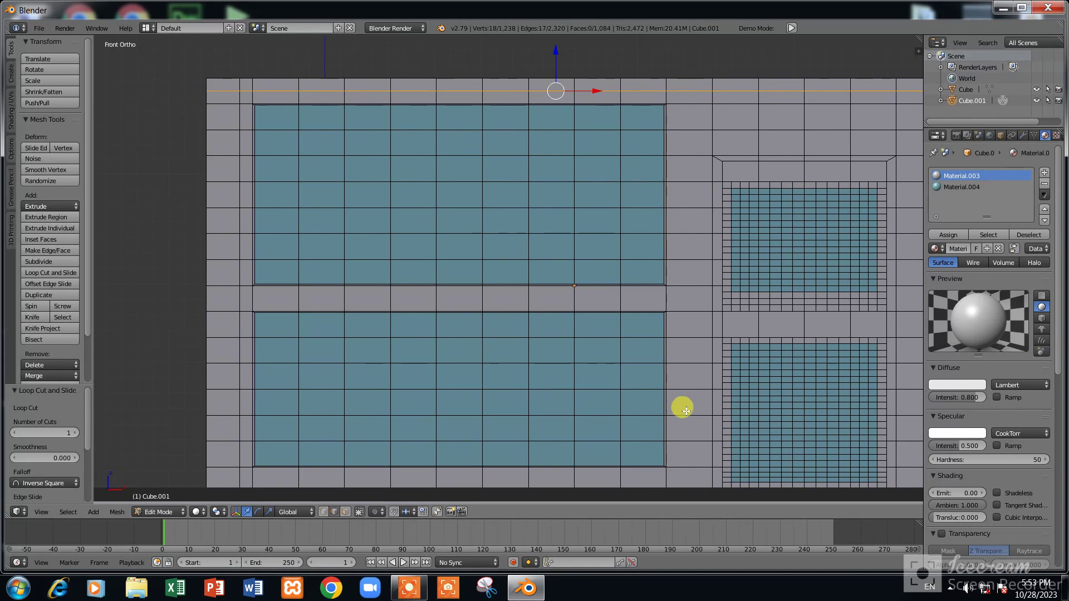
# Cut edge loops to the right of and below the two large windows
pyautogui.hotkey('ctrl', 'r')
pyautogui.click(685, 484)
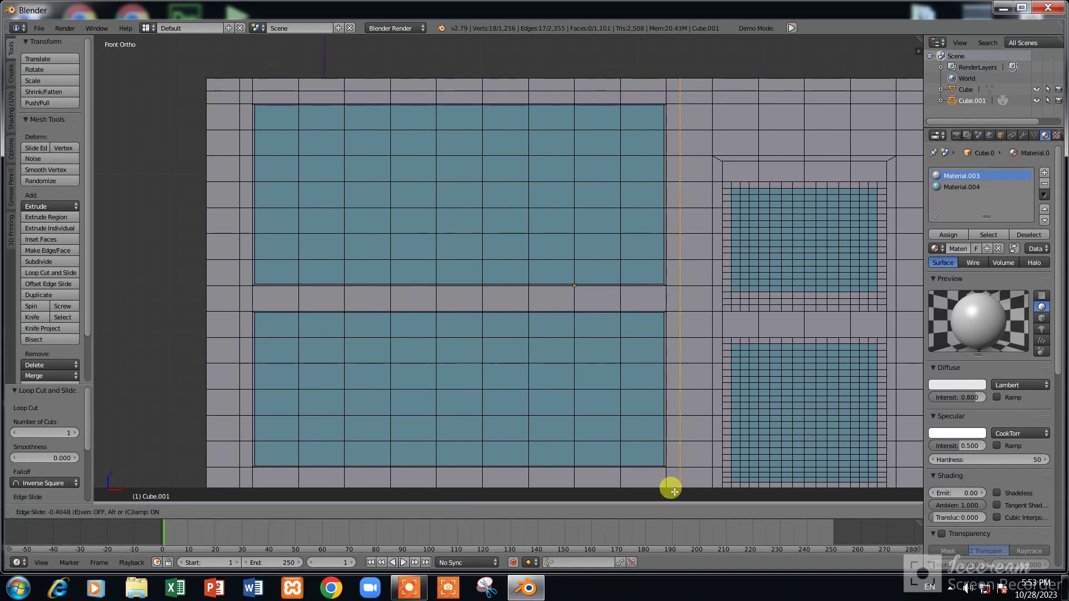
pyautogui.click(671, 492)
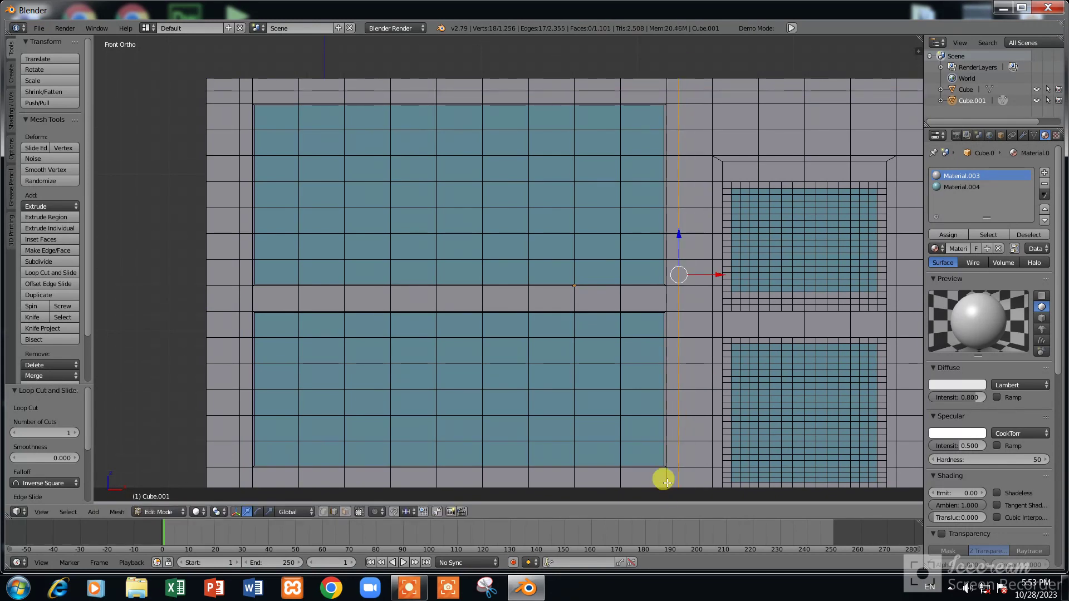
pyautogui.hotkey('ctrl', 'r')
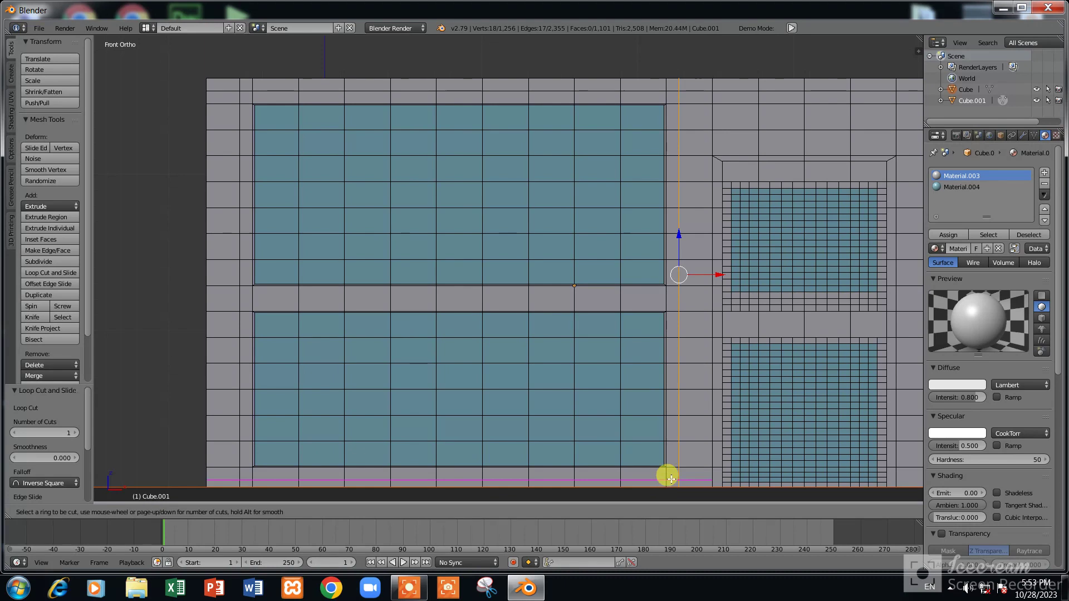
pyautogui.click(670, 478)
pyautogui.click(672, 479)
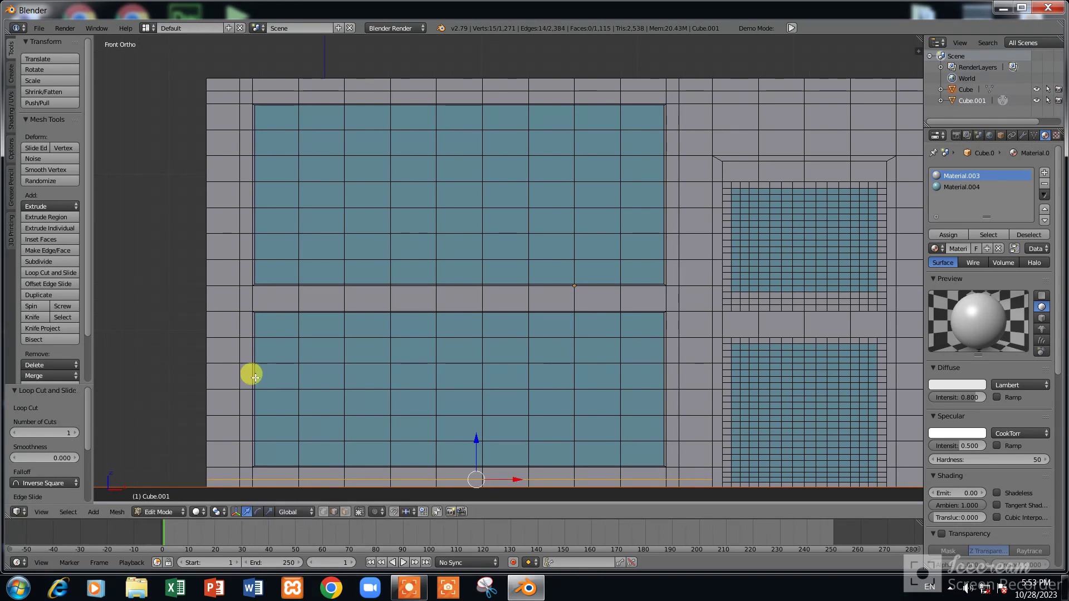
# In face select mode, select the left and top frame strips around the windows
pyautogui.click(346, 512)
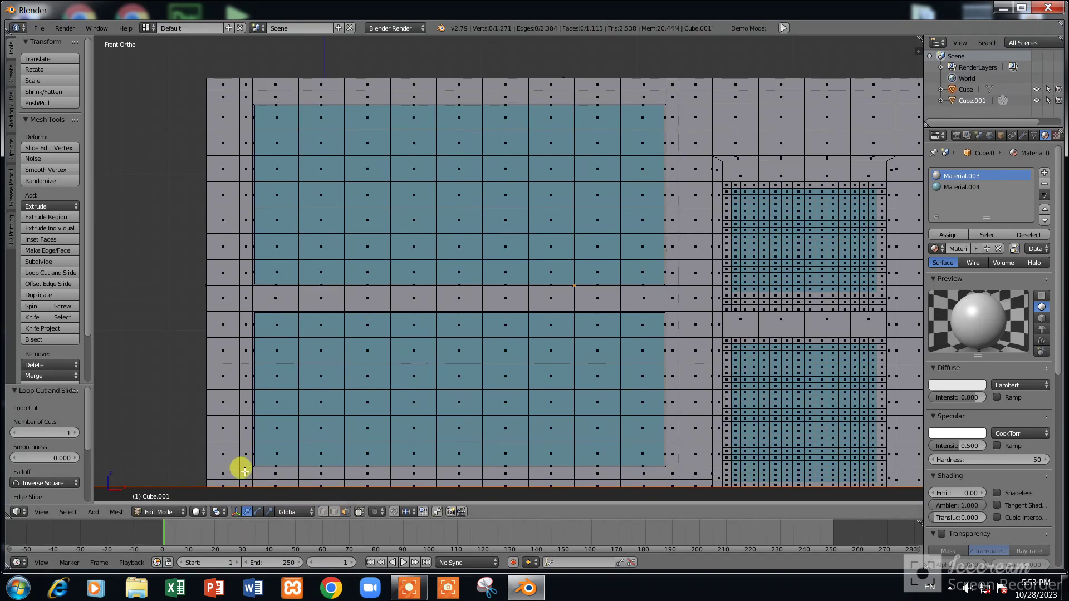
pyautogui.keyDown('ctrl'); pyautogui.click(247, 95); pyautogui.keyUp('ctrl')
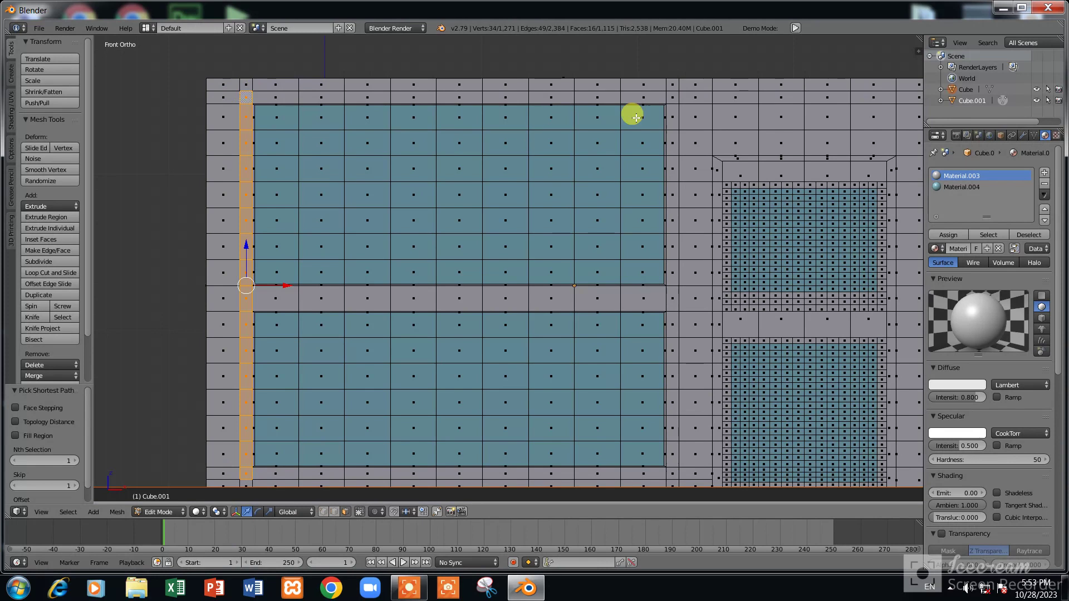
pyautogui.keyDown('ctrl'); pyautogui.click(671, 96); pyautogui.keyUp('ctrl')
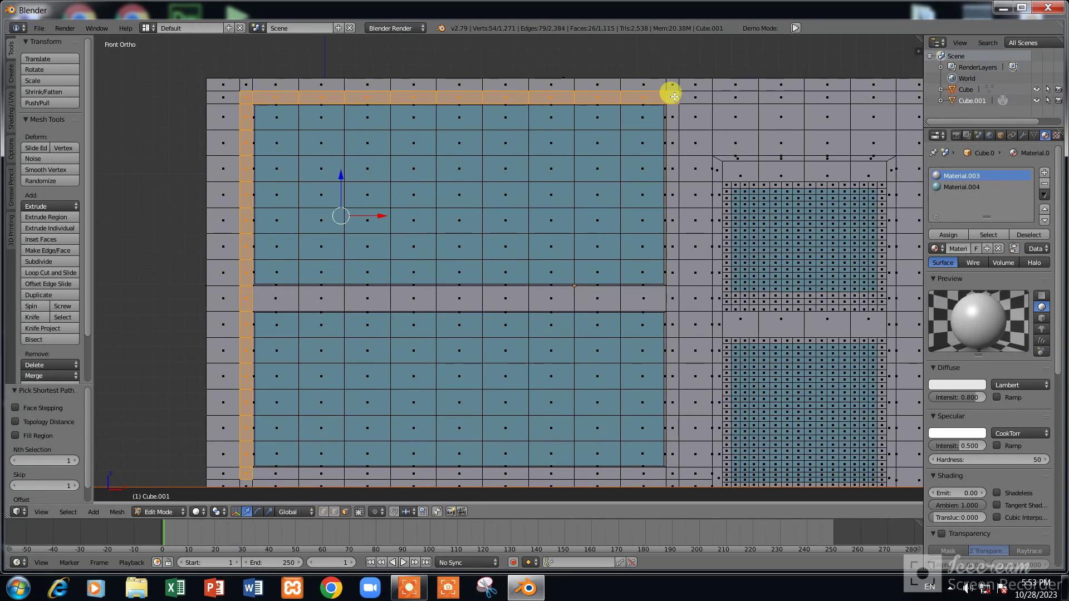
# Add the right and bottom frame strips and the middle crossbar row to the selection
pyautogui.keyDown('ctrl'); pyautogui.click(674, 474); pyautogui.keyUp('ctrl')
pyautogui.keyDown('ctrl'); pyautogui.click(272, 474); pyautogui.keyUp('ctrl')
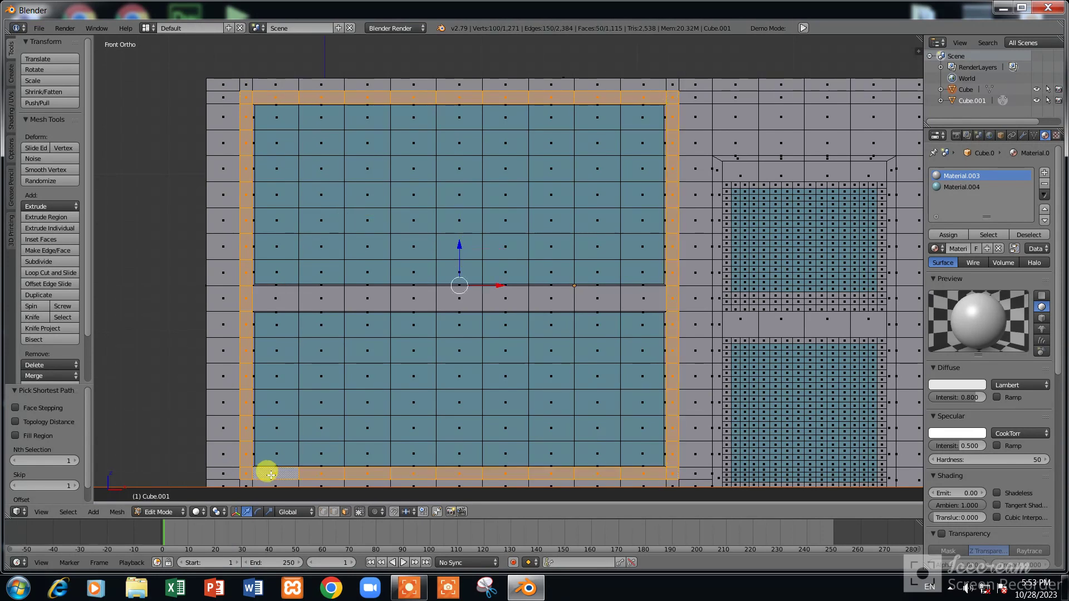
pyautogui.keyDown('shift'); pyautogui.click(276, 298); pyautogui.keyUp('shift')
pyautogui.keyDown('shift'); pyautogui.click(322, 298); pyautogui.keyUp('shift')
pyautogui.keyDown('shift'); pyautogui.click(367, 298); pyautogui.keyUp('shift')
pyautogui.keyDown('shift'); pyautogui.click(414, 298); pyautogui.keyUp('shift')
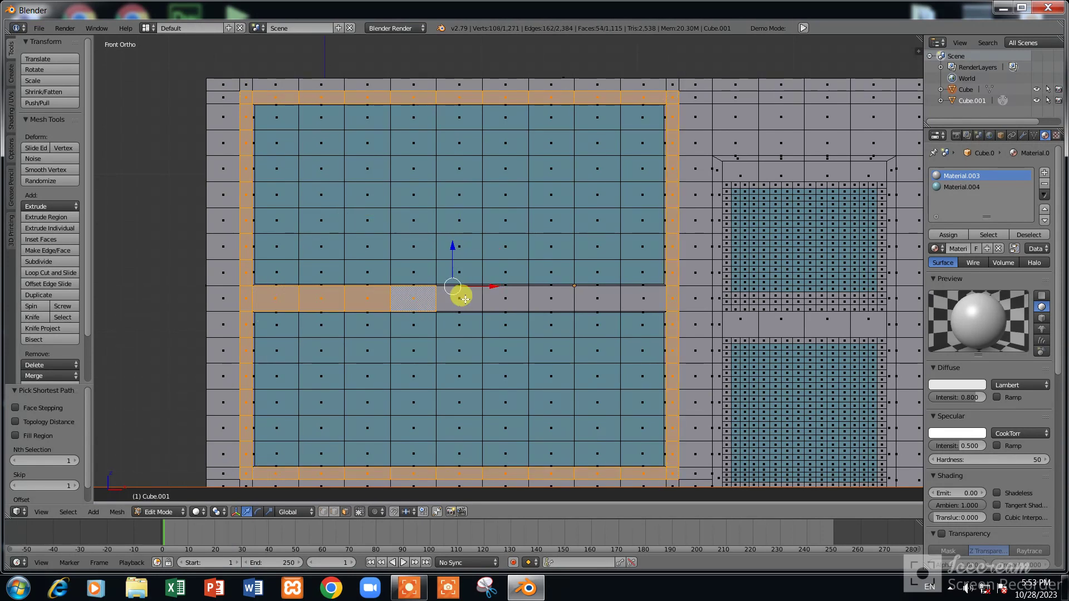
pyautogui.keyDown('shift'); pyautogui.click(460, 298); pyautogui.keyUp('shift')
pyautogui.keyDown('shift'); pyautogui.click(515, 299); pyautogui.keyUp('shift')
pyautogui.keyDown('shift'); pyautogui.click(554, 298); pyautogui.keyUp('shift')
pyautogui.keyDown('shift'); pyautogui.click(601, 299); pyautogui.keyUp('shift')
pyautogui.keyDown('shift'); pyautogui.click(643, 298); pyautogui.keyUp('shift')
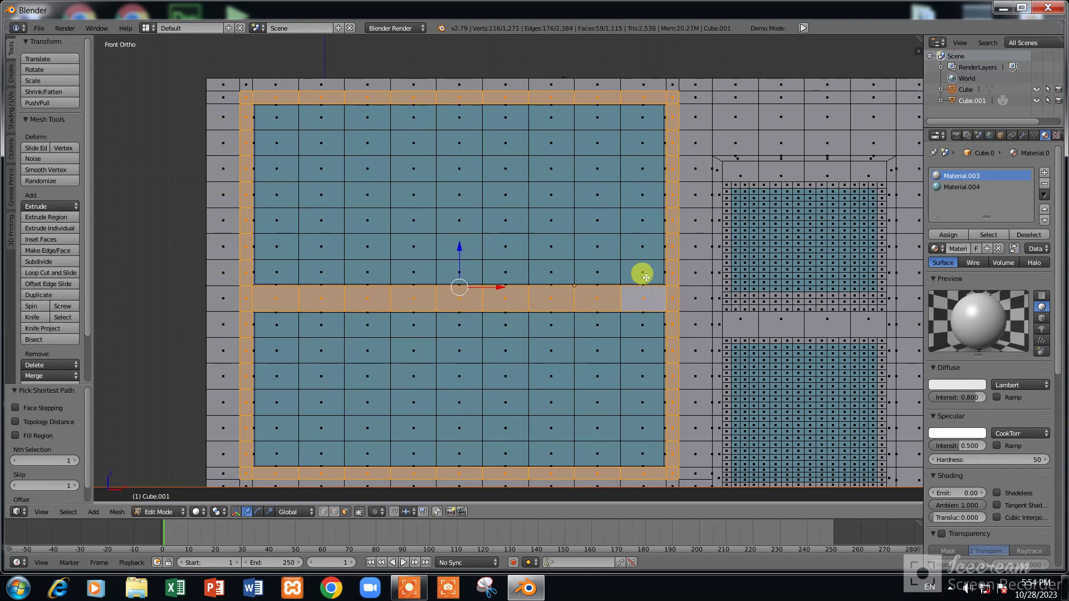
# Create a new material slot with Material.005 in deep reddish-brown (0.260, 0.071, 0.041)
pyautogui.moveTo(645, 274); pyautogui.dragTo(645, 278, button='middle')
pyautogui.scroll(2, 662, 195)
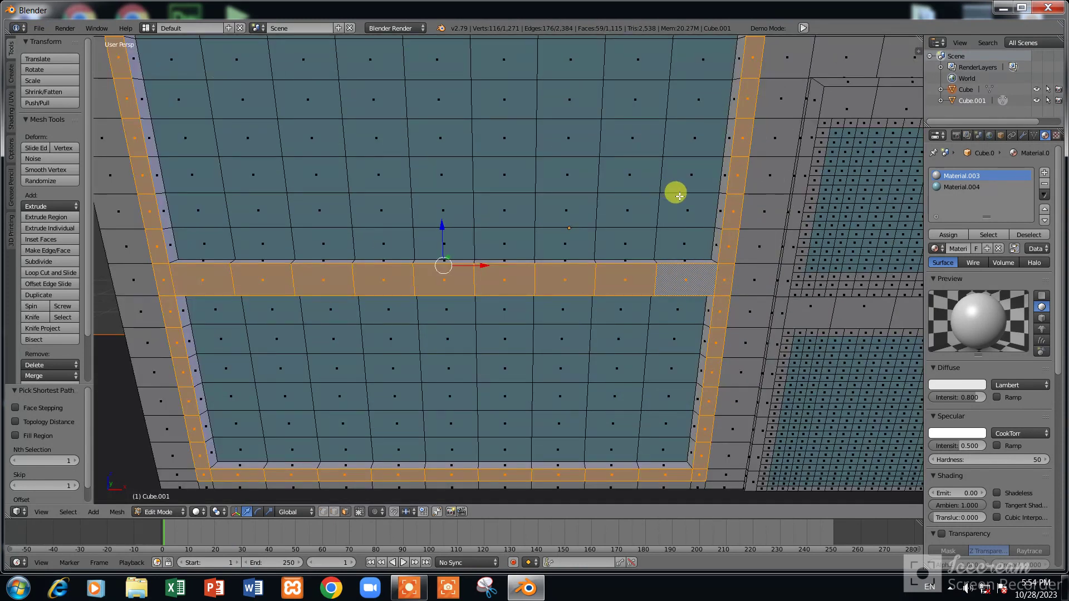
pyautogui.scroll(-1, 679, 196)
pyautogui.scroll(-1, 909, 178)
pyautogui.click(1045, 173)
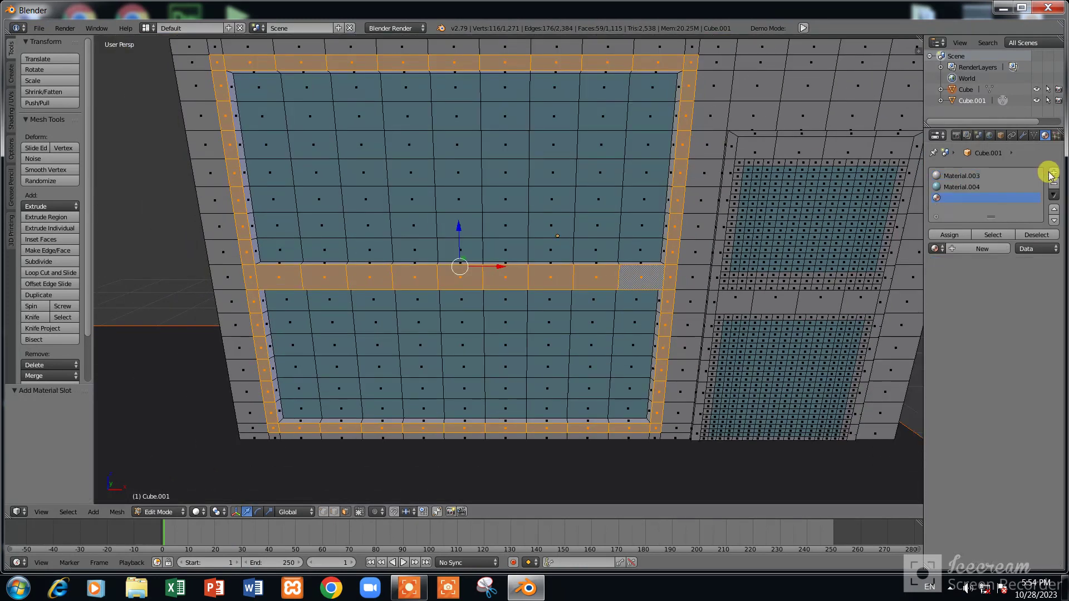
pyautogui.click(958, 248)
pyautogui.click(954, 384)
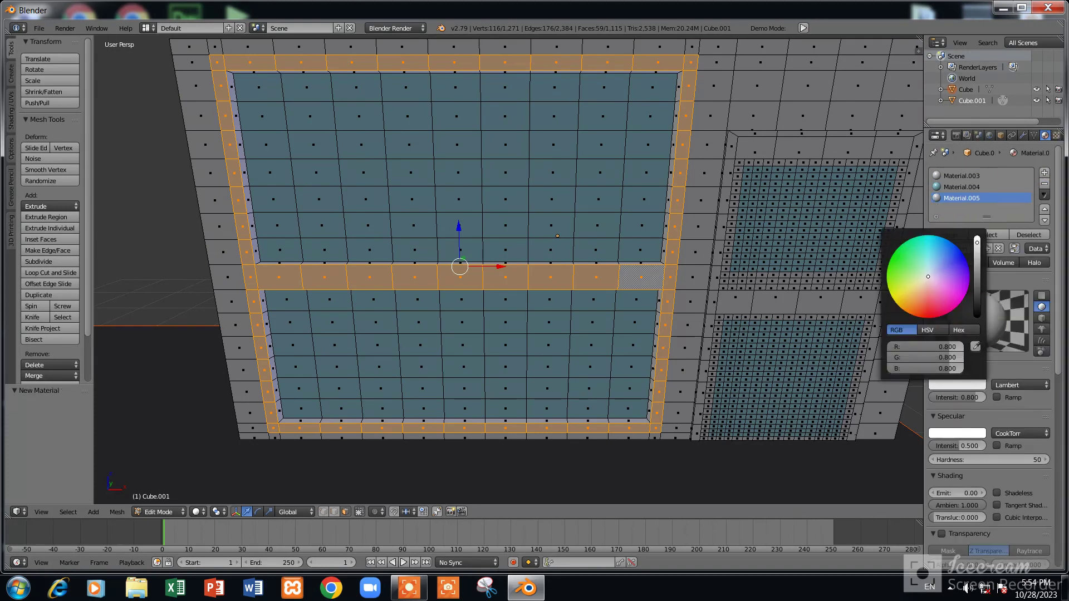
pyautogui.click(968, 276)
pyautogui.click(980, 275)
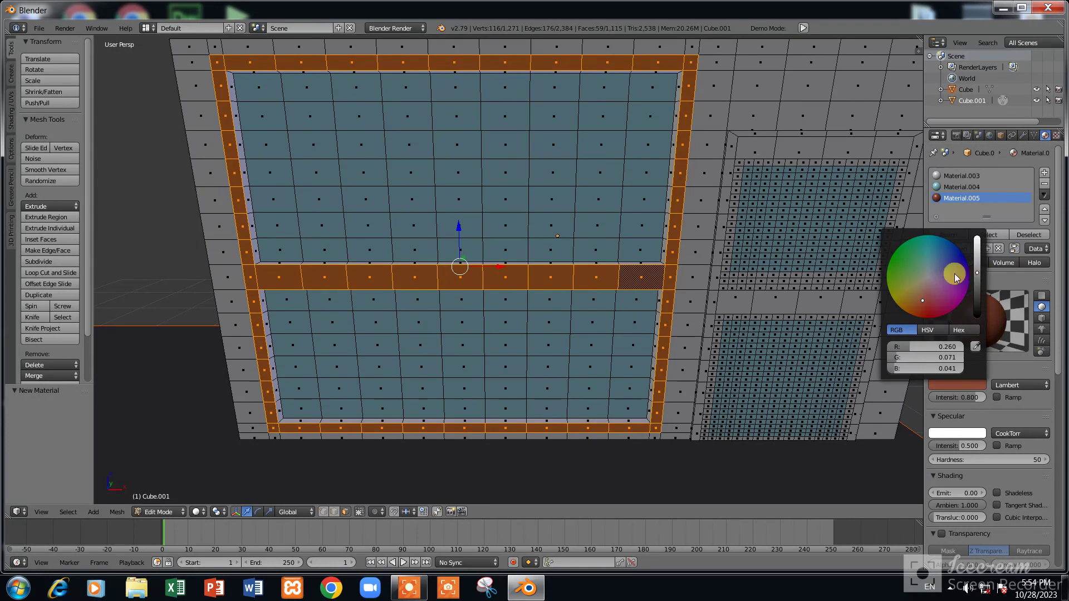
# Return to front view and begin selecting the door's middle-row faces
pyautogui.scroll(2, 741, 94)
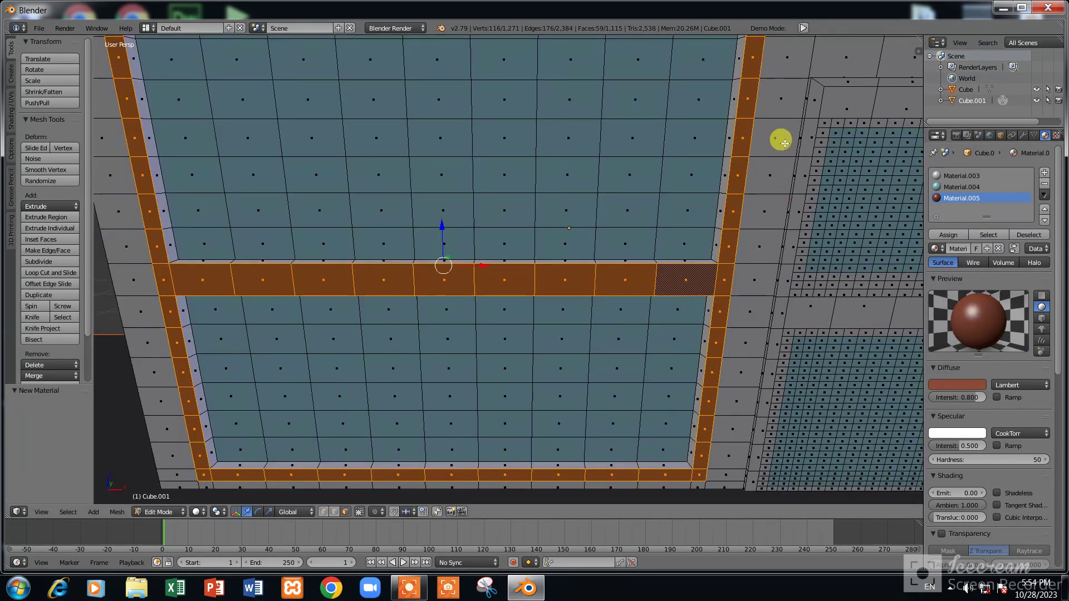
pyautogui.press('KP_1')
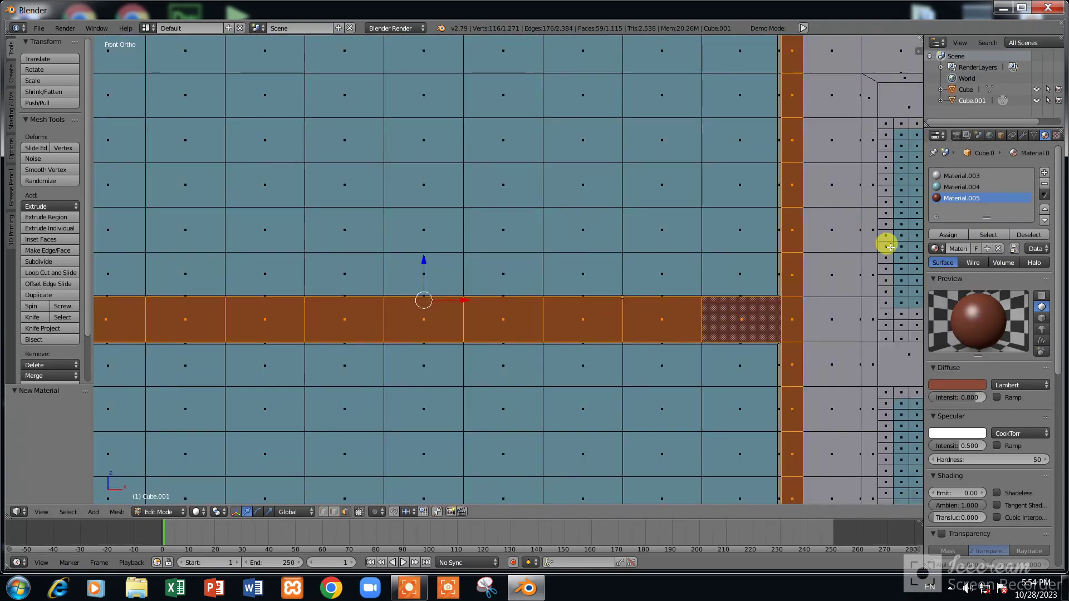
pyautogui.keyDown('ctrl'); pyautogui.scroll(-2, 885, 241); pyautogui.keyUp('ctrl')
pyautogui.keyDown('ctrl'); pyautogui.scroll(-2, 830, 245); pyautogui.keyUp('ctrl')
pyautogui.keyDown('ctrl'); pyautogui.scroll(-2, 815, 242); pyautogui.keyUp('ctrl')
pyautogui.keyDown('ctrl'); pyautogui.scroll(-1, 802, 267); pyautogui.keyUp('ctrl')
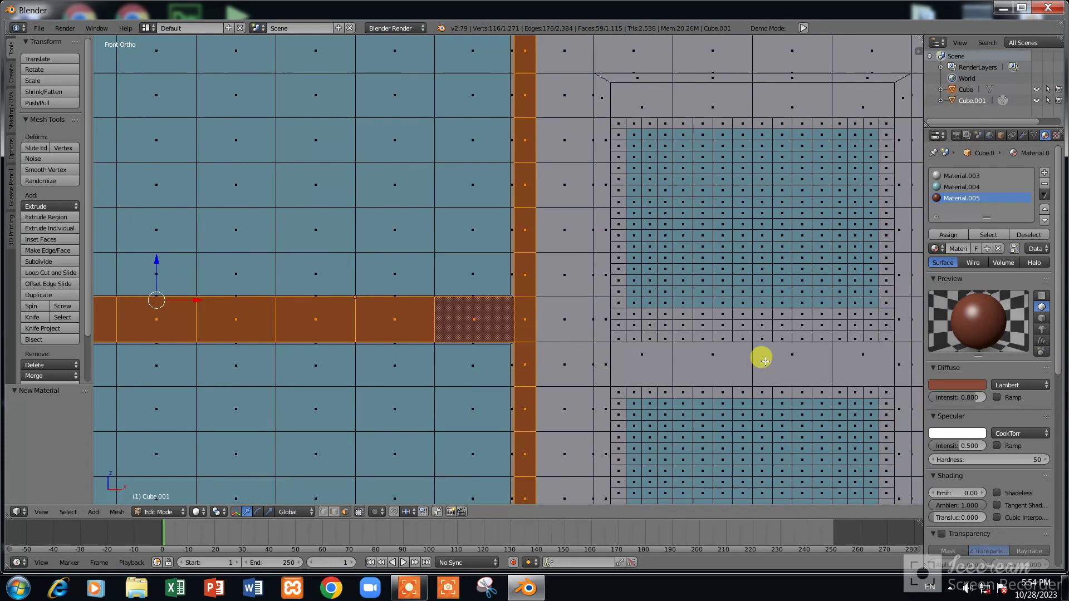
pyautogui.keyDown('shift'); pyautogui.click(630, 365); pyautogui.keyUp('shift')
pyautogui.keyDown('shift'); pyautogui.click(724, 366); pyautogui.keyUp('shift')
pyautogui.keyDown('shift'); pyautogui.click(808, 359); pyautogui.keyUp('shift')
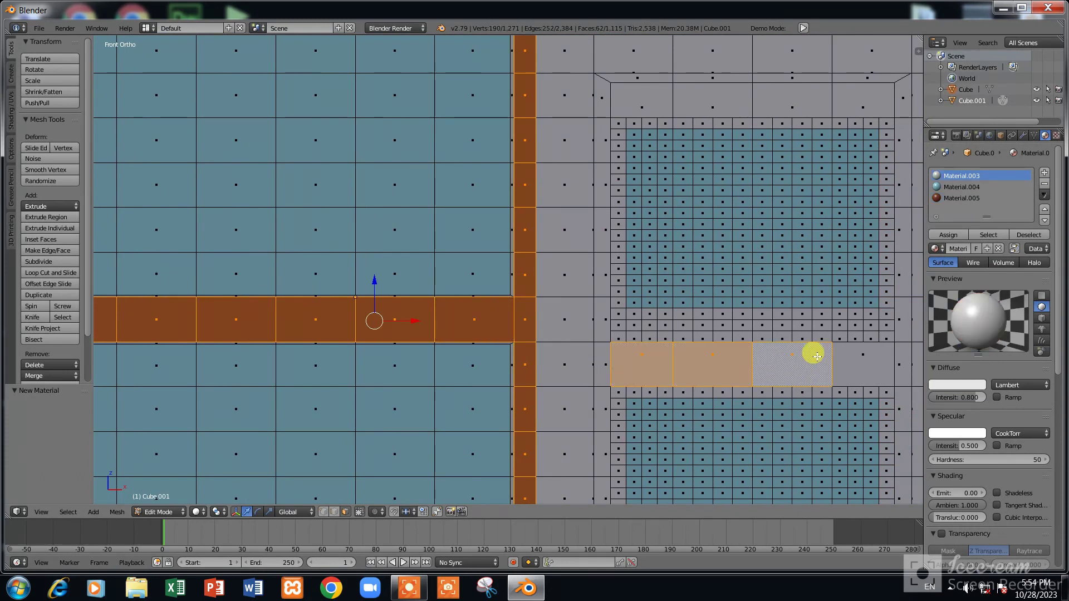
# Finish the door's middle crossbar and select its right and bottom frame faces
pyautogui.keyDown('shift'); pyautogui.click(866, 360); pyautogui.keyUp('shift')
pyautogui.keyDown('shift'); pyautogui.click(831, 367); pyautogui.keyUp('shift')
pyautogui.scroll(-3, 831, 367)
pyautogui.keyDown('shift'); pyautogui.click(737, 169); pyautogui.keyUp('shift')
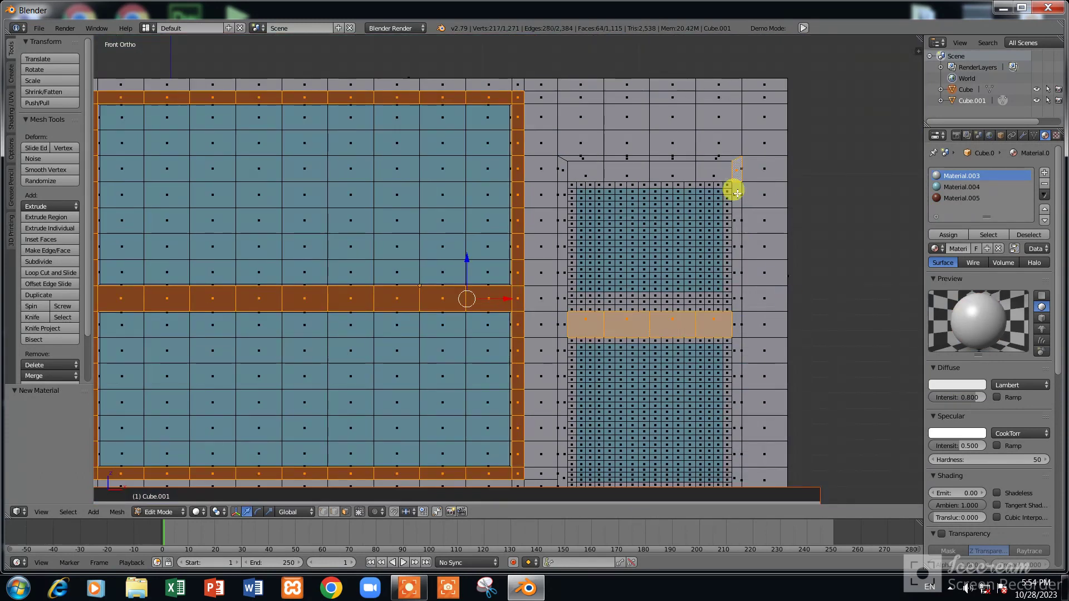
pyautogui.keyDown('ctrl'); pyautogui.click(734, 475); pyautogui.keyUp('ctrl')
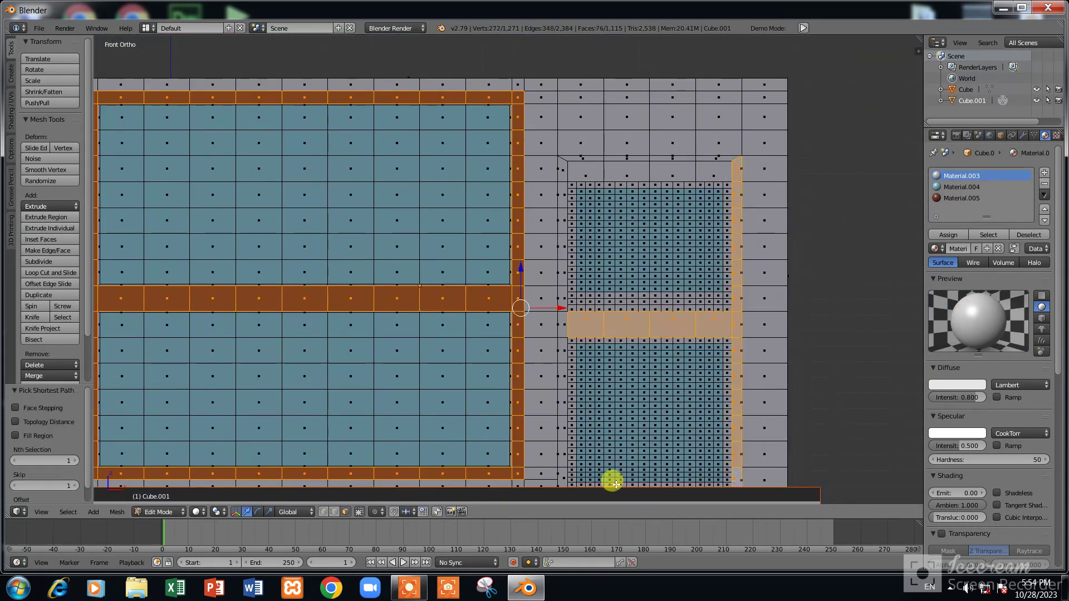
pyautogui.keyDown('shift'); pyautogui.click(561, 479); pyautogui.keyUp('shift')
# Add the door's left and top frame faces, then pick Material.005 in the list
pyautogui.keyDown('ctrl'); pyautogui.click(563, 163); pyautogui.keyUp('ctrl')
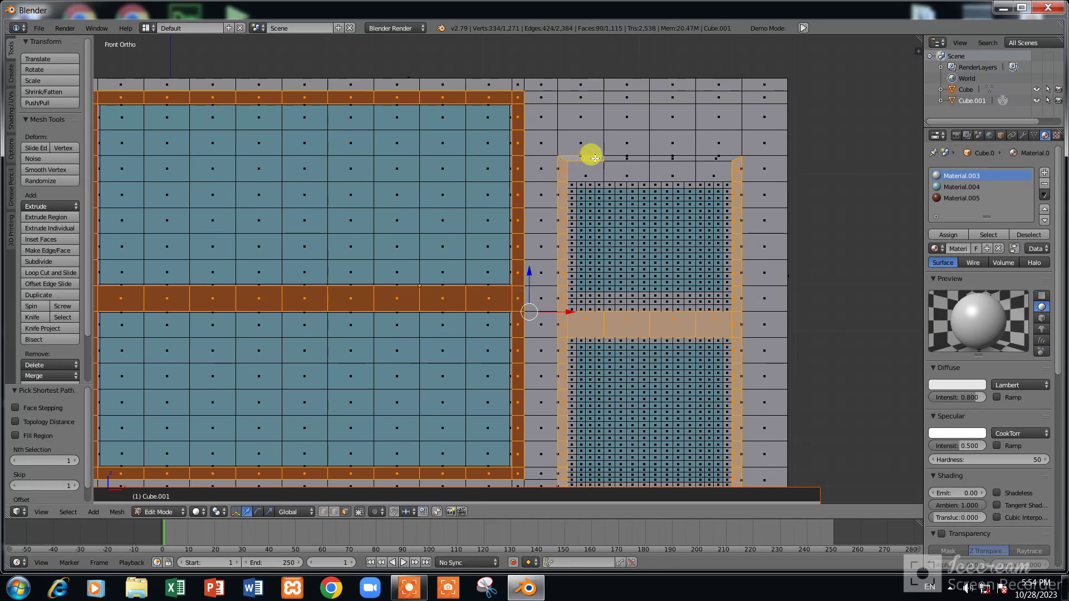
pyautogui.keyDown('shift'); pyautogui.click(626, 160); pyautogui.keyUp('shift')
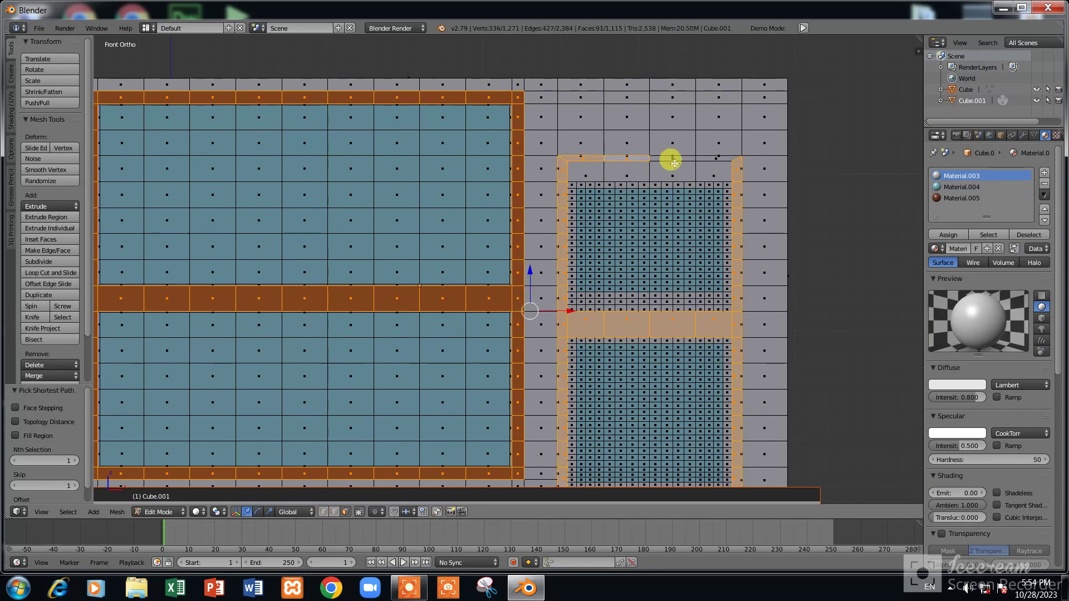
pyautogui.keyDown('ctrl'); pyautogui.click(716, 161); pyautogui.keyUp('ctrl')
pyautogui.keyDown('shift'); pyautogui.click(718, 171); pyautogui.keyUp('shift')
pyautogui.moveTo(718, 171); pyautogui.dragTo(909, 190, button='middle')
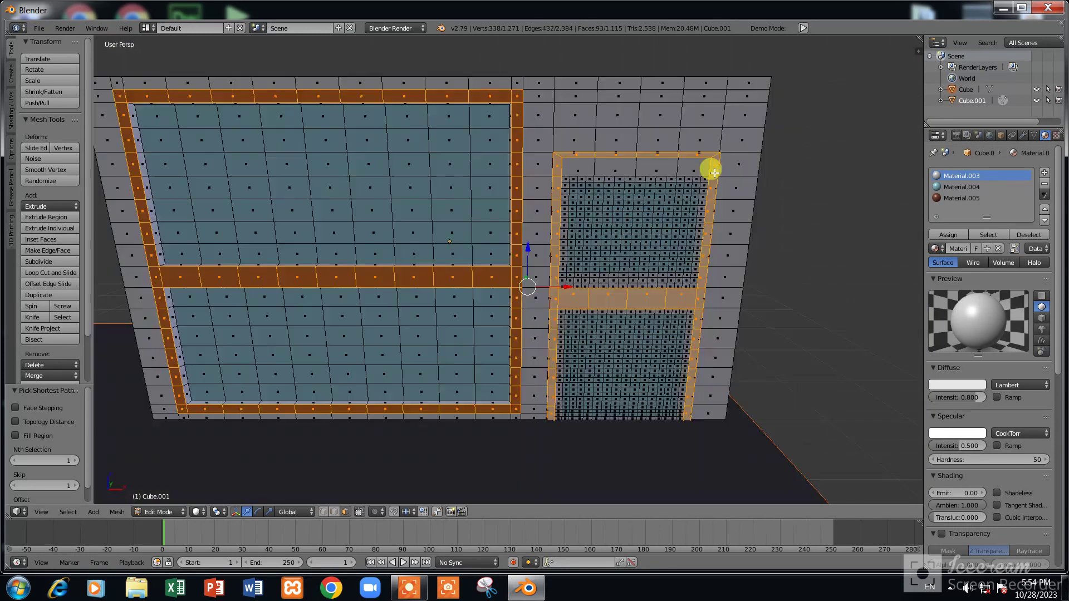
pyautogui.click(962, 199)
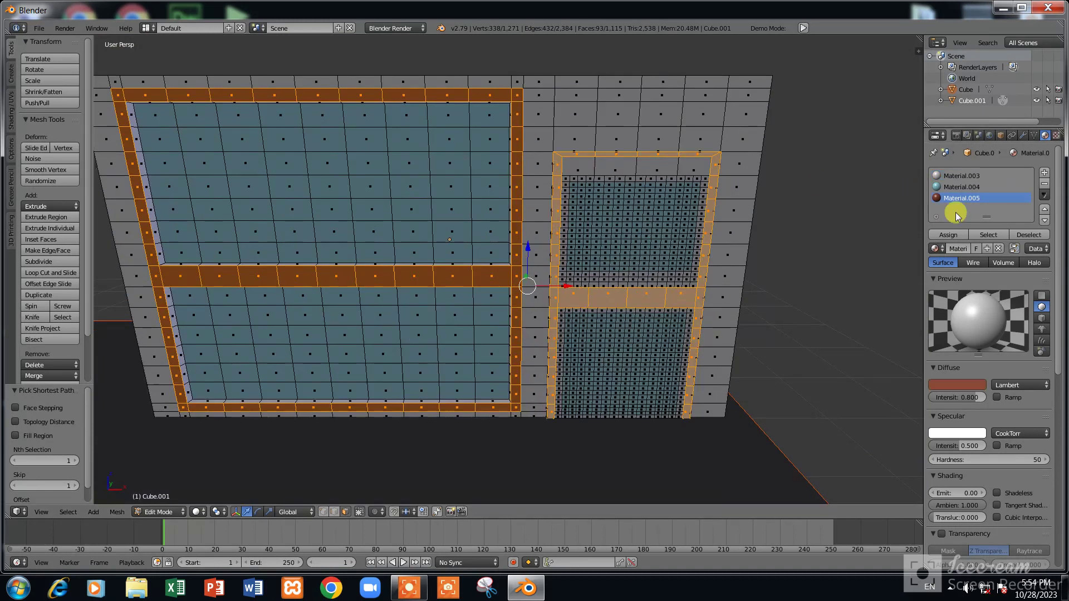
# Assign dark red Material.005 to the door frame and crossbar, then return to Object Mode
pyautogui.click(953, 233)
pyautogui.press('Tab')
pyautogui.scroll(-1, 724, 260)
pyautogui.scroll(-3, 697, 257)
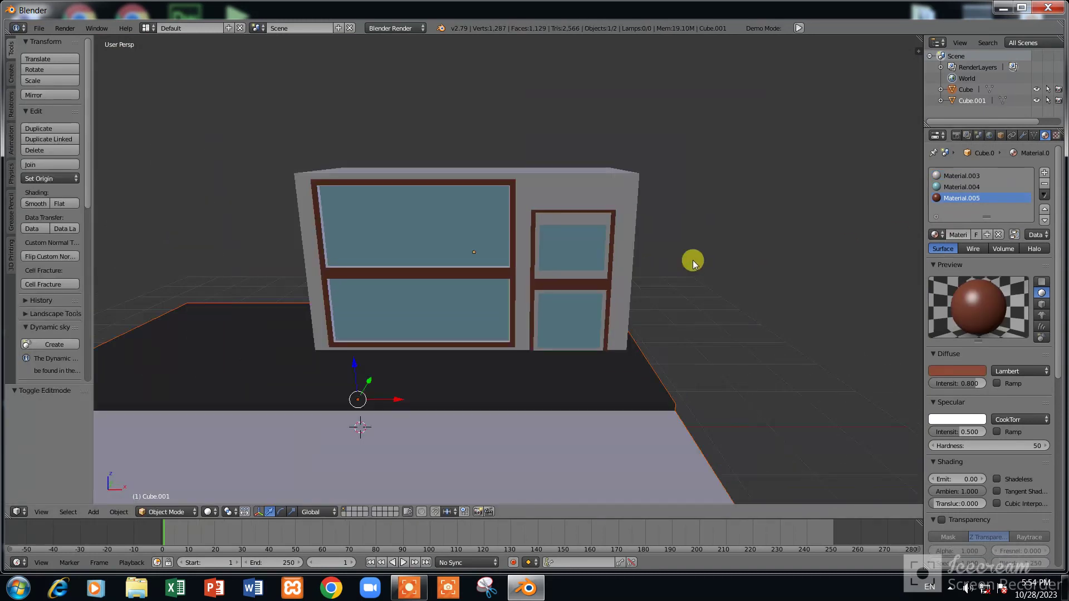
pyautogui.scroll(1, 671, 245)
# Orbit and zoom to view the framed building from the left front
pyautogui.moveTo(667, 239); pyautogui.dragTo(532, 247, button='middle')
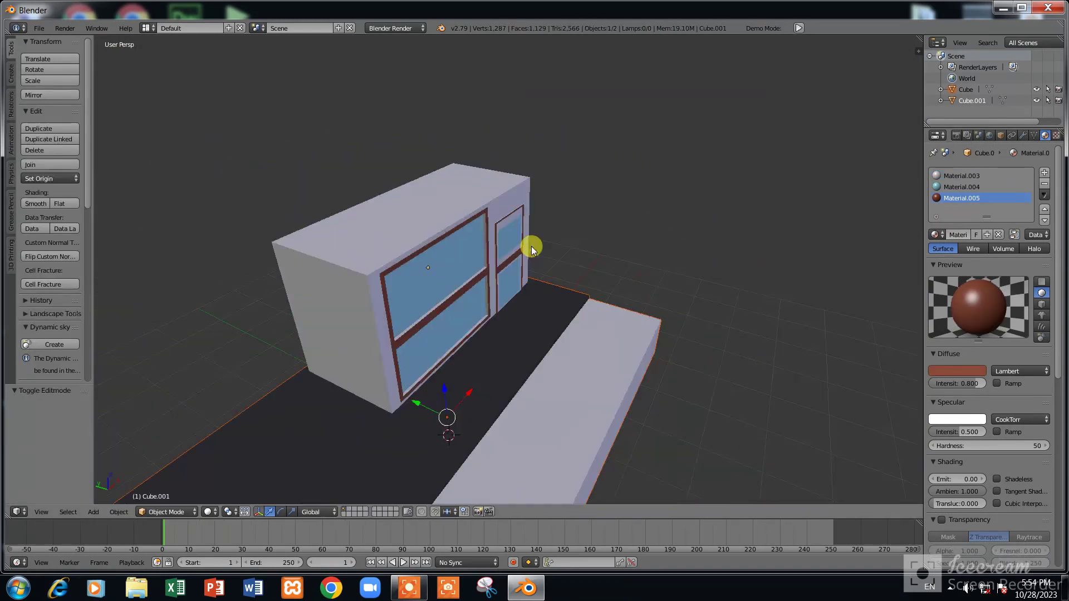
pyautogui.scroll(-1, 502, 236)
pyautogui.scroll(-1, 503, 236)
pyautogui.scroll(2, 503, 236)
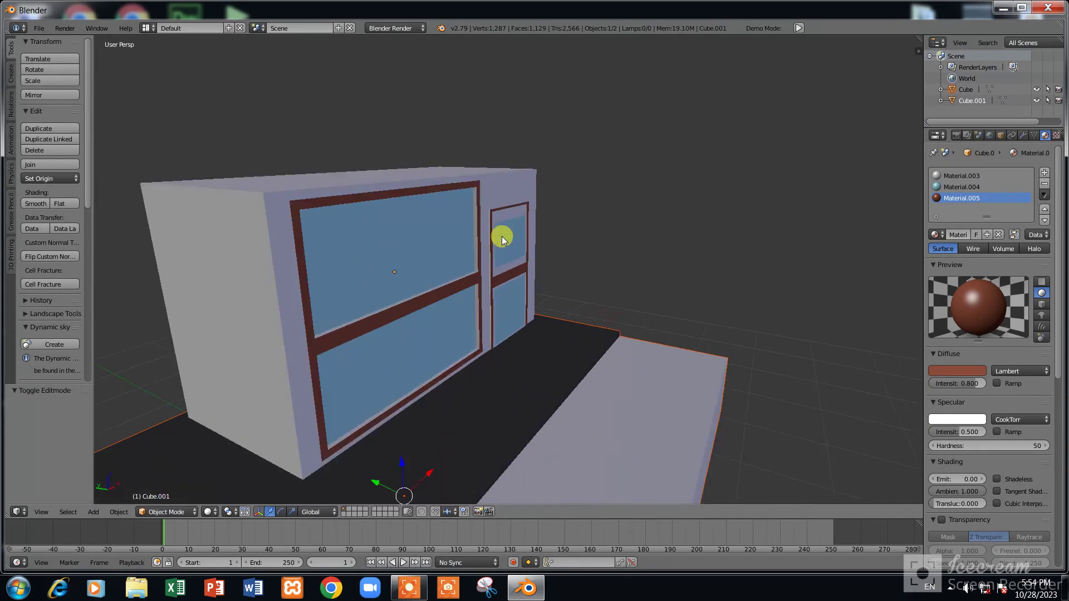
pyautogui.scroll(-1, 502, 236)
pyautogui.scroll(-1, 503, 238)
pyautogui.scroll(-1, 511, 255)
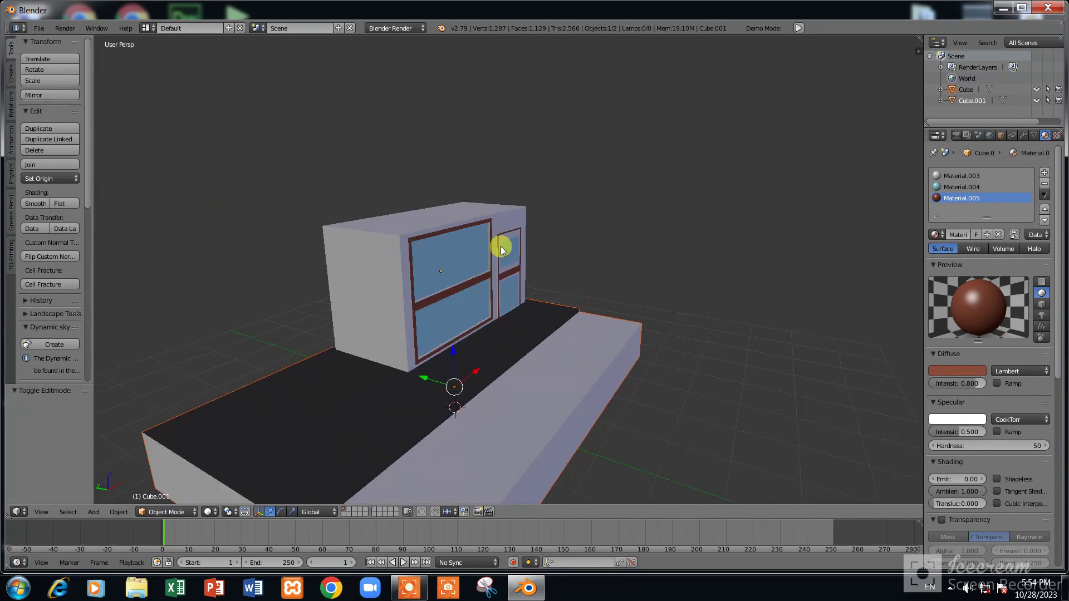
pyautogui.scroll(-1, 433, 186)
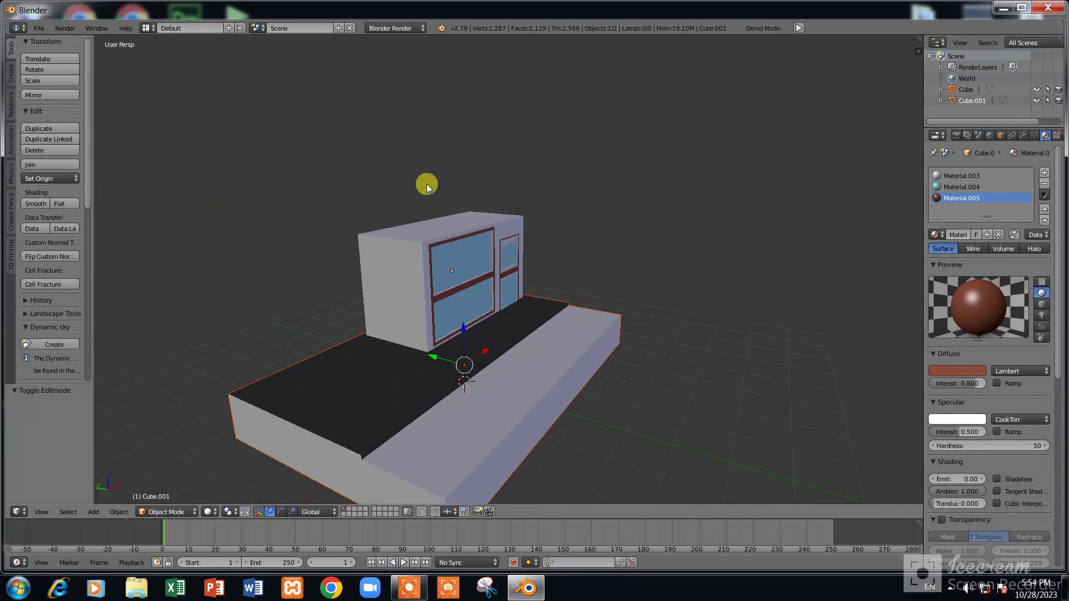
# Bring up the Shift+A Add menu, dismissing the Windows colour-scheme prompt along the way
pyautogui.hotkey('shift', 'a')
pyautogui.press('Escape')
pyautogui.hotkey('shift', 'a')
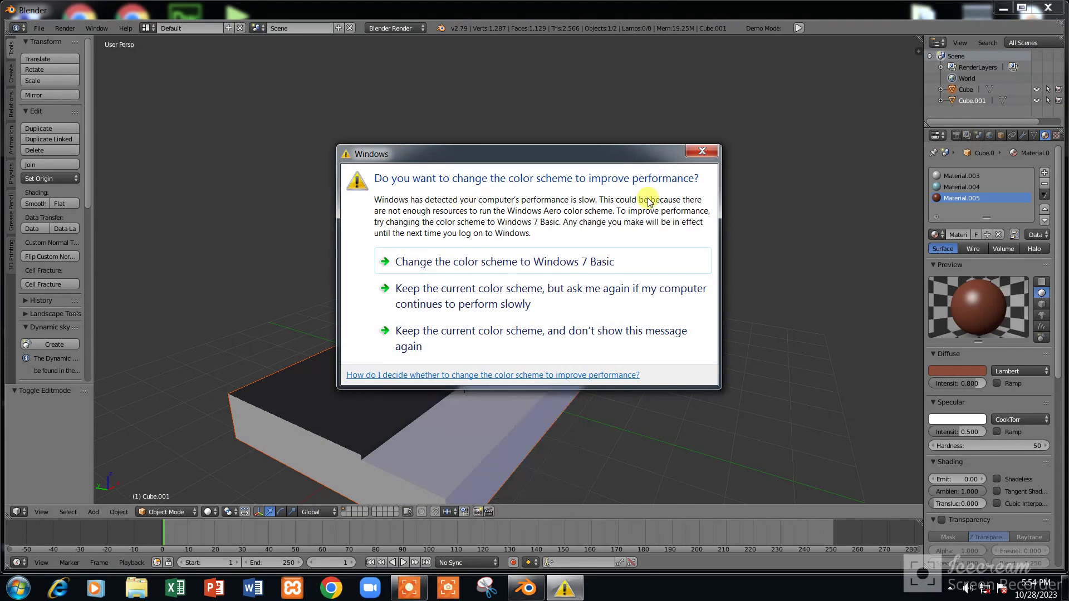
pyautogui.click(705, 153)
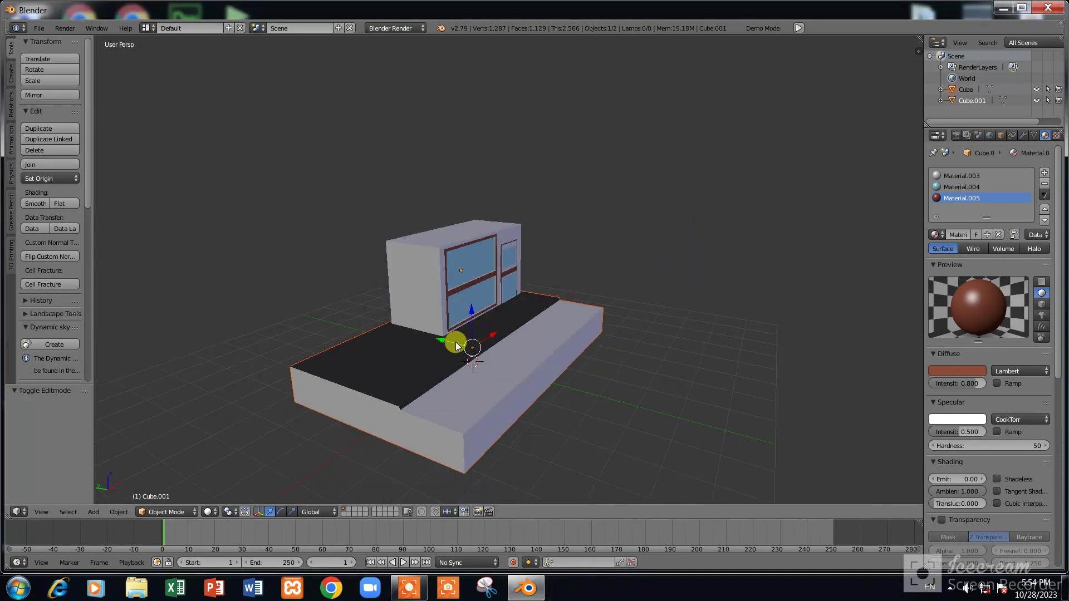
pyautogui.hotkey('shift', 'a')
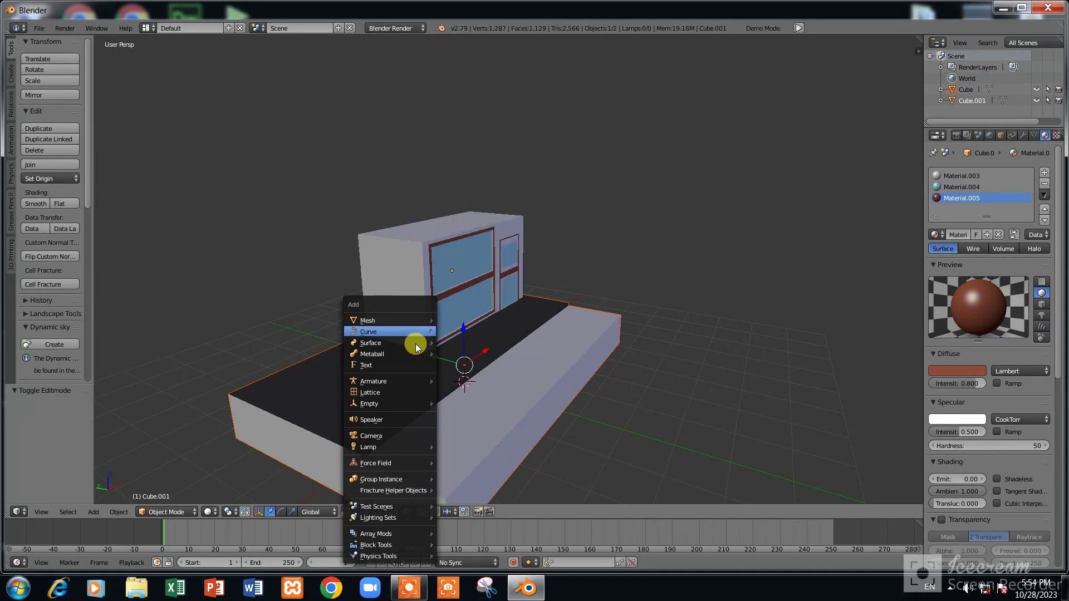
# Add a new cube and raise it along Z above the building
pyautogui.press('Escape')
pyautogui.hotkey('shift', 'a')
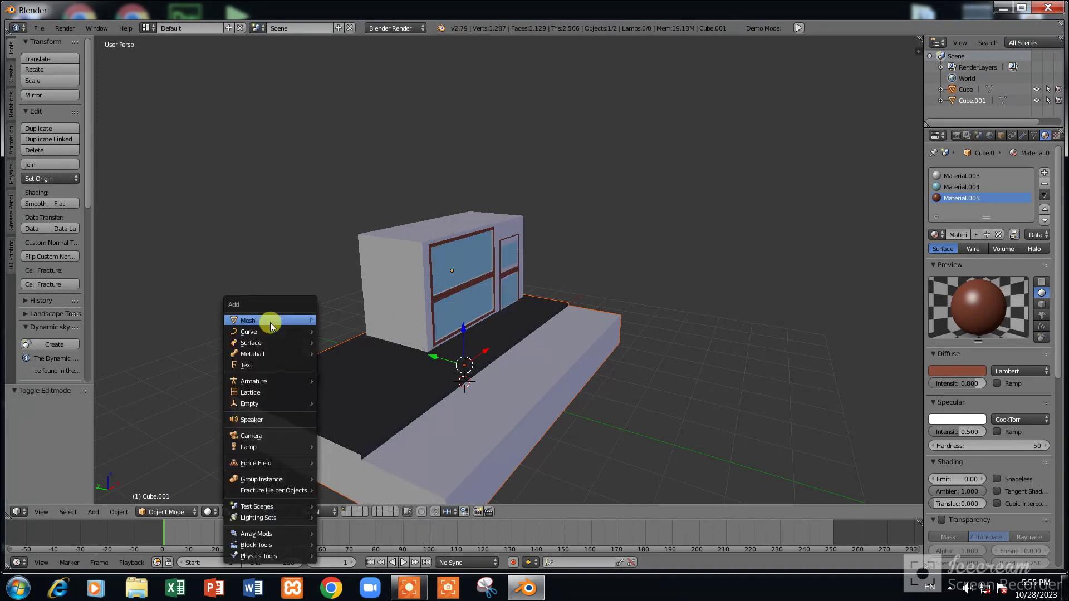
pyautogui.click(341, 45)
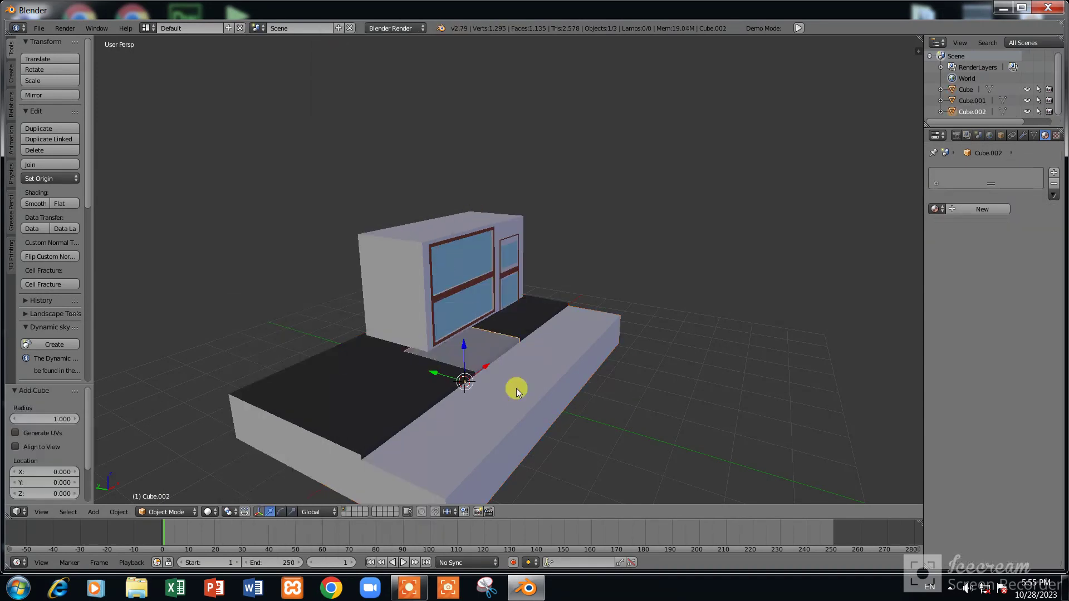
pyautogui.press('g')
pyautogui.press('z')
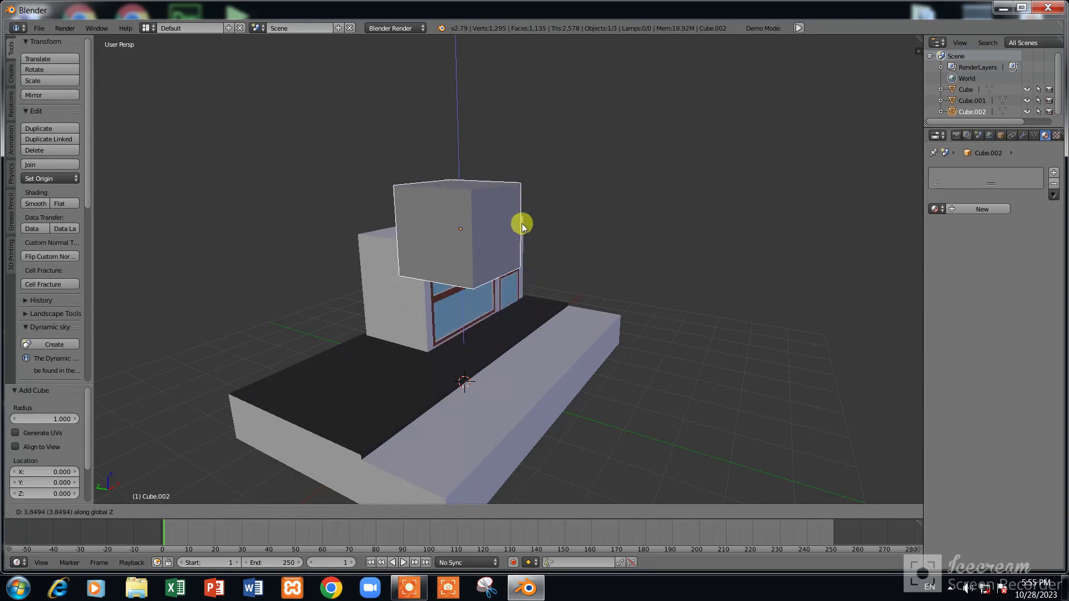
pyautogui.click(519, 214)
pyautogui.press('KP_1')
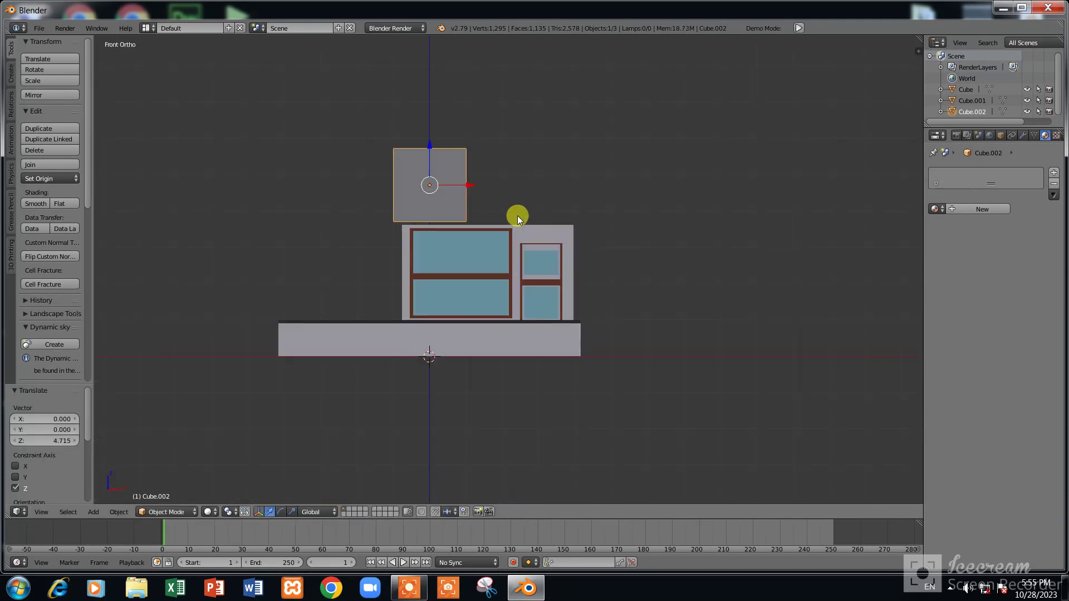
pyautogui.press('KP_7')
pyautogui.scroll(5, 509, 290)
# In Top view, shrink the cube along Y and X and move it over the upper slab
pyautogui.press('s')
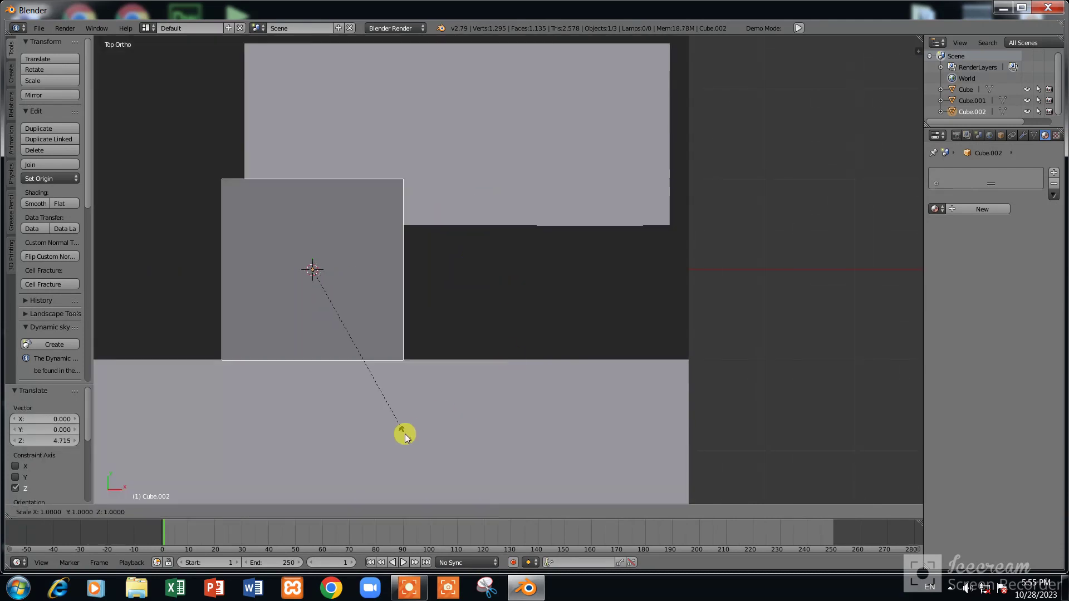
pyautogui.press('y')
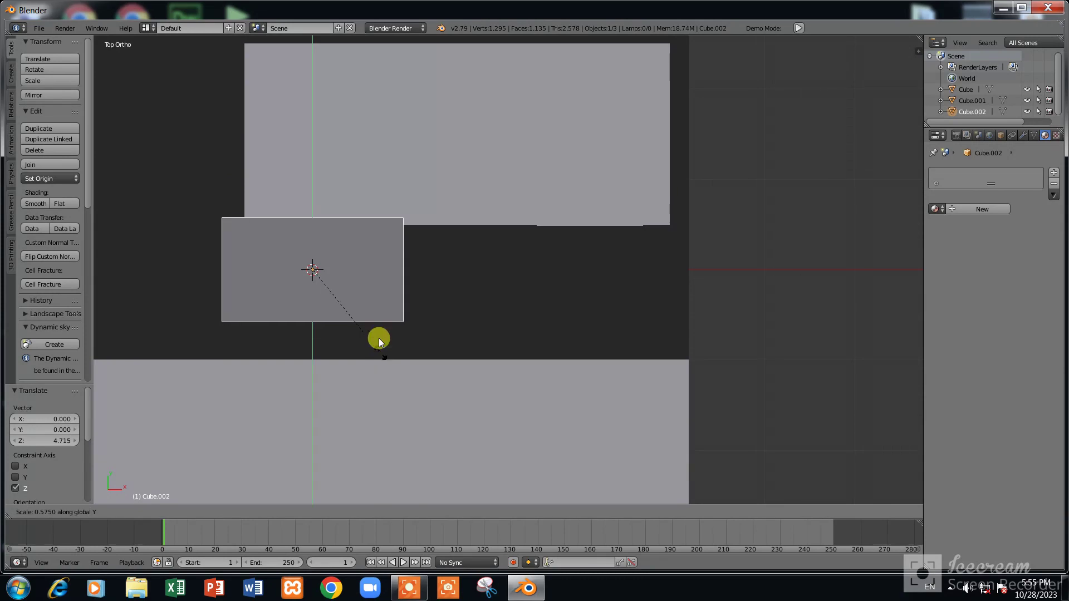
pyautogui.click(353, 285)
pyautogui.press('s')
pyautogui.press('x')
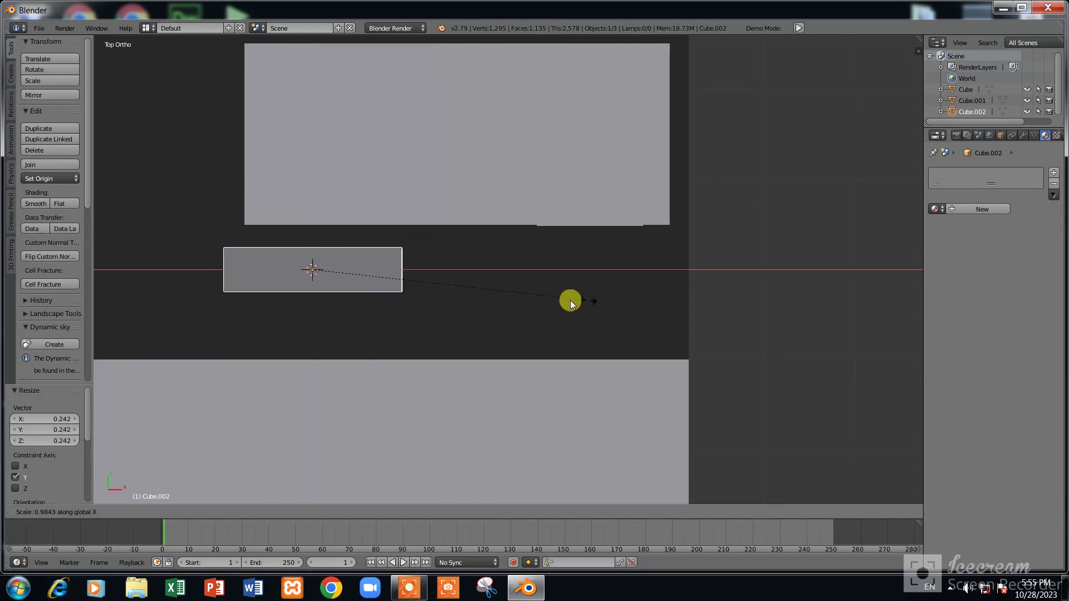
pyautogui.click(480, 289)
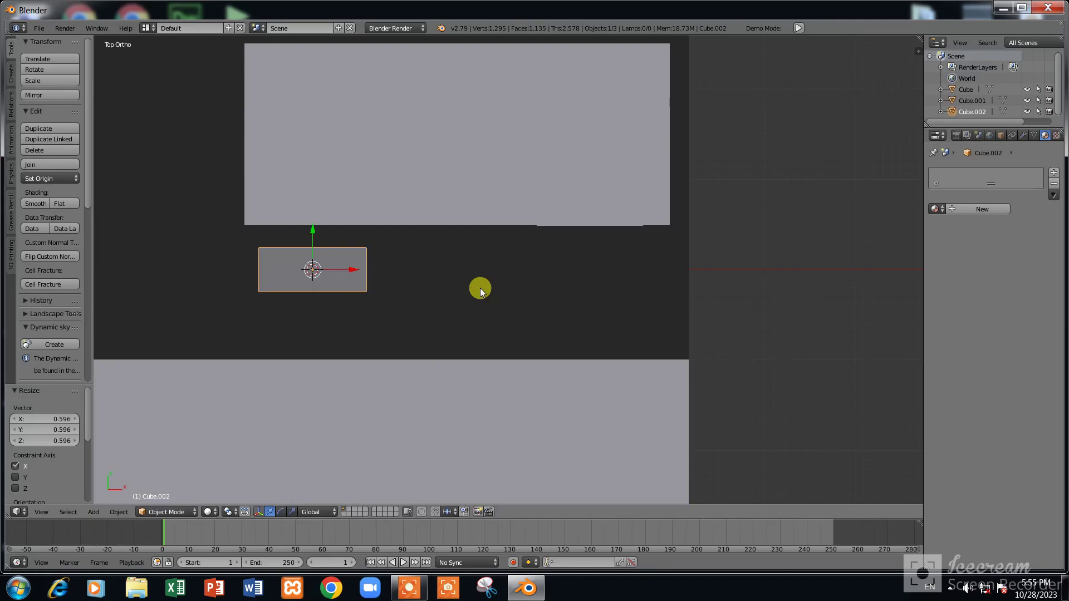
pyautogui.press('g')
pyautogui.click(461, 218)
# Refine the box's Y and X scaling into a small flat block
pyautogui.press('s')
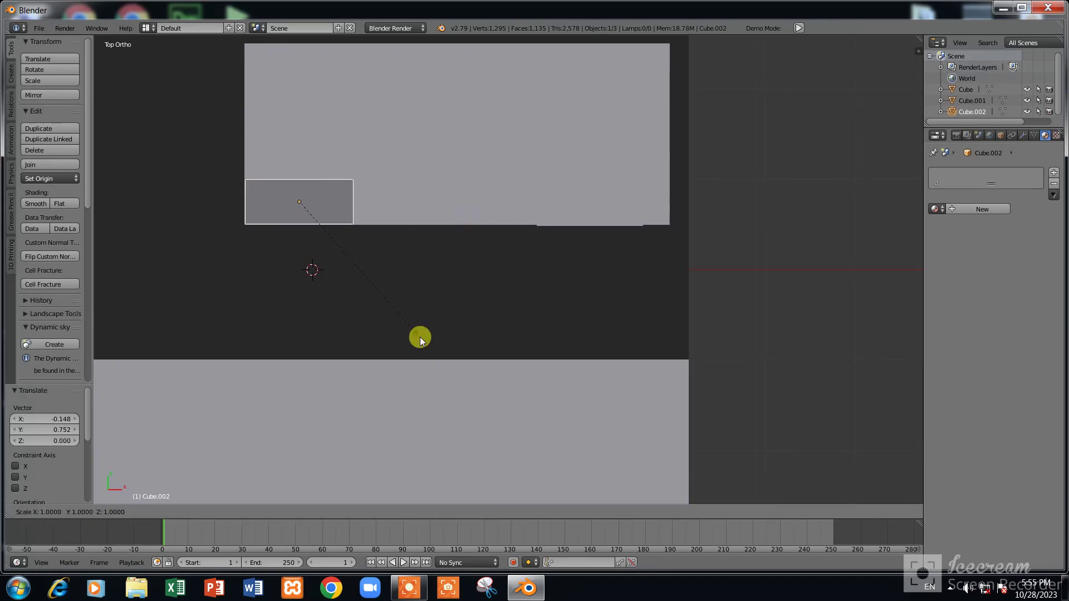
pyautogui.press('y')
pyautogui.click(367, 302)
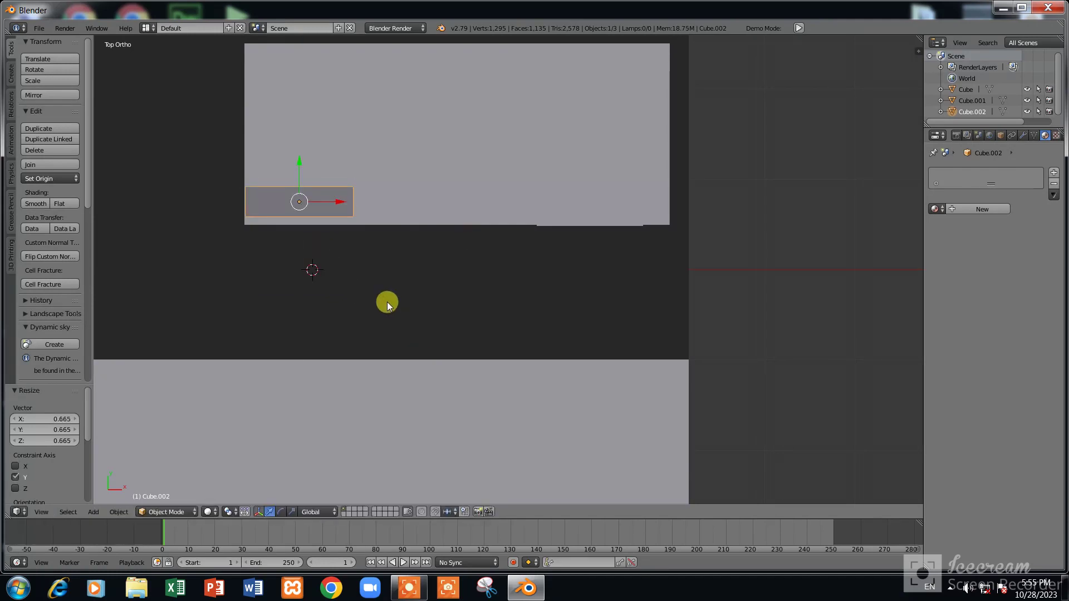
pyautogui.press('s')
pyautogui.press('Escape')
pyautogui.press('s')
pyautogui.press('y')
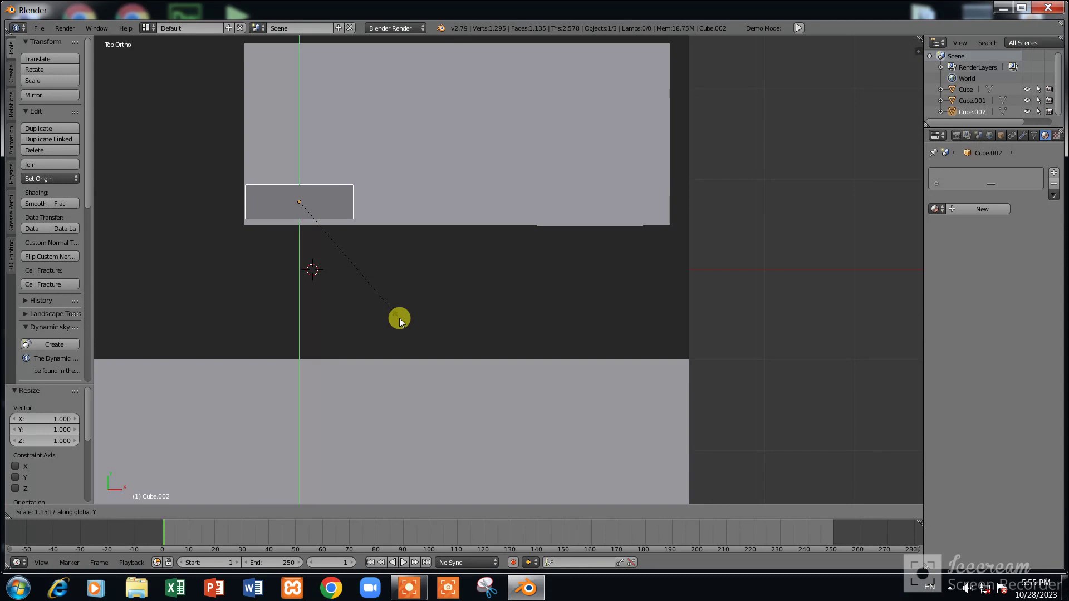
pyautogui.click(400, 322)
pyautogui.press('s')
pyautogui.press('x')
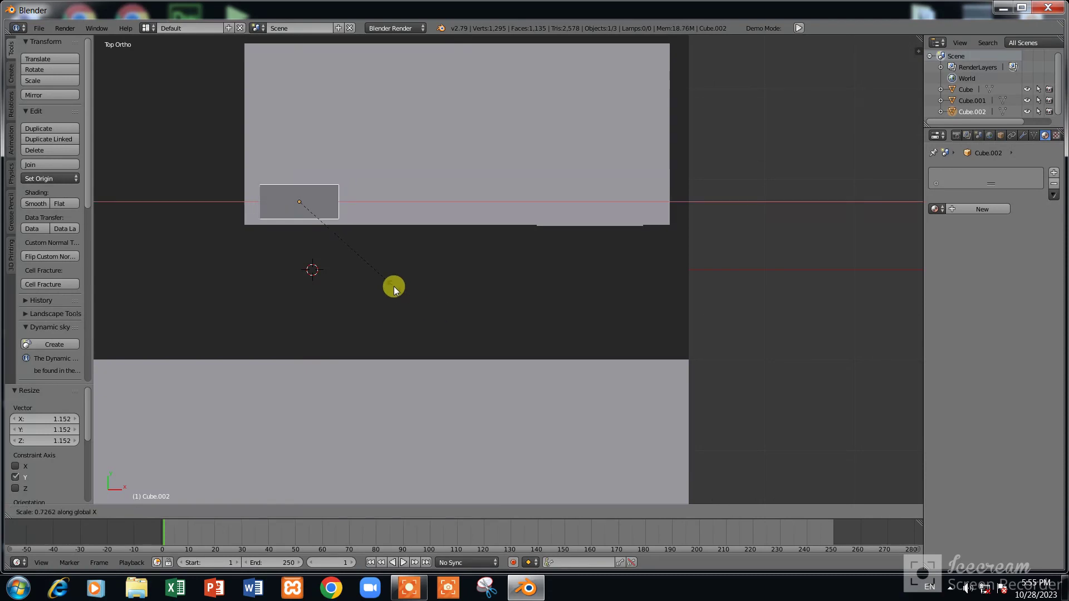
pyautogui.click(390, 281)
pyautogui.press('s')
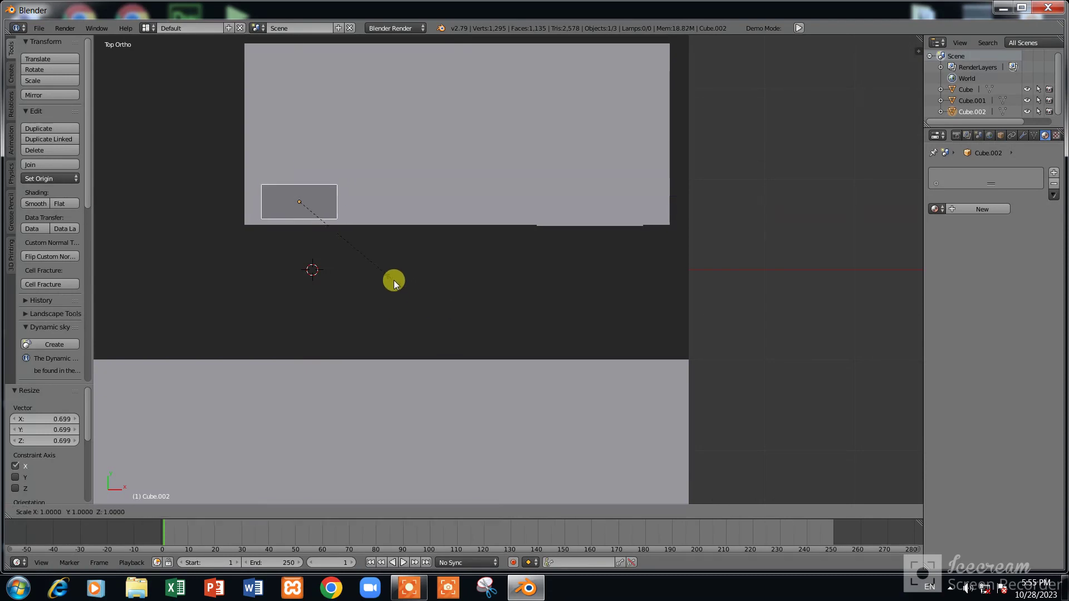
pyautogui.press('y')
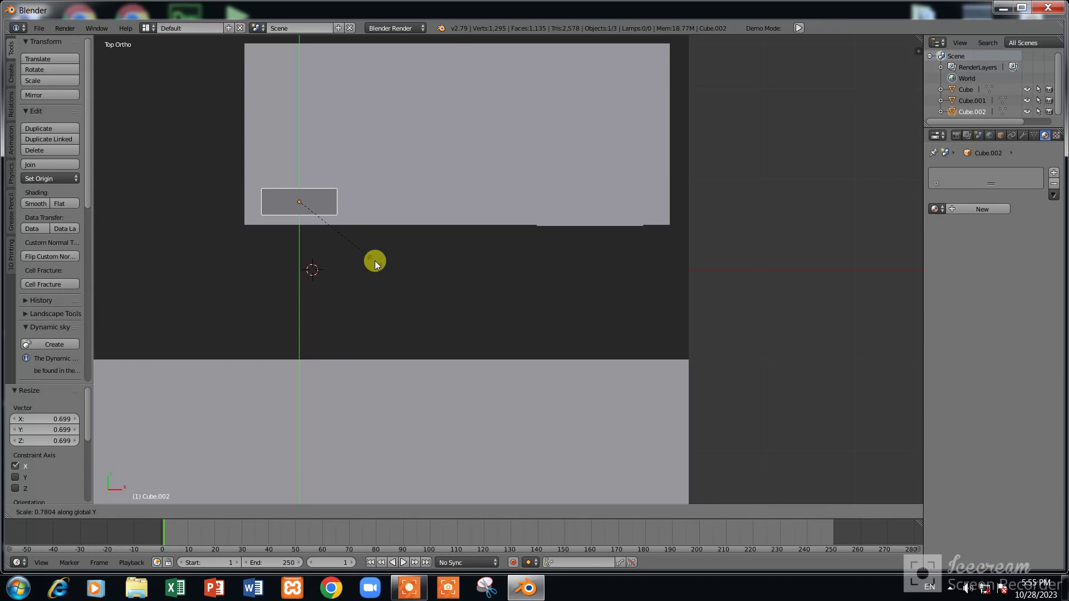
pyautogui.click(375, 261)
# In Front view, lower the block along Z until it rests on the roof
pyautogui.press('KP_1')
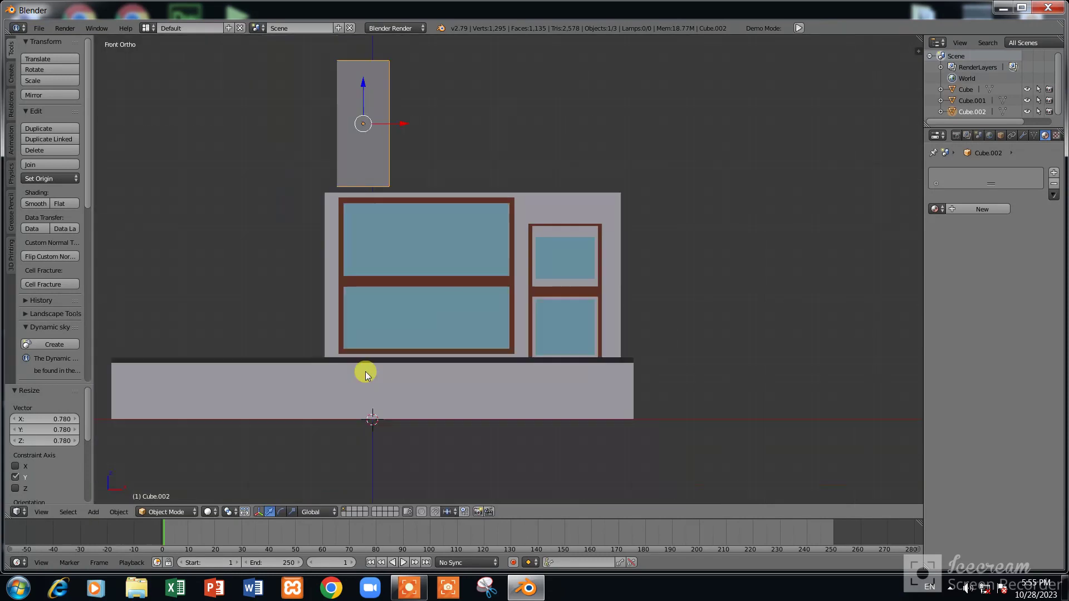
pyautogui.press('s')
pyautogui.press('z')
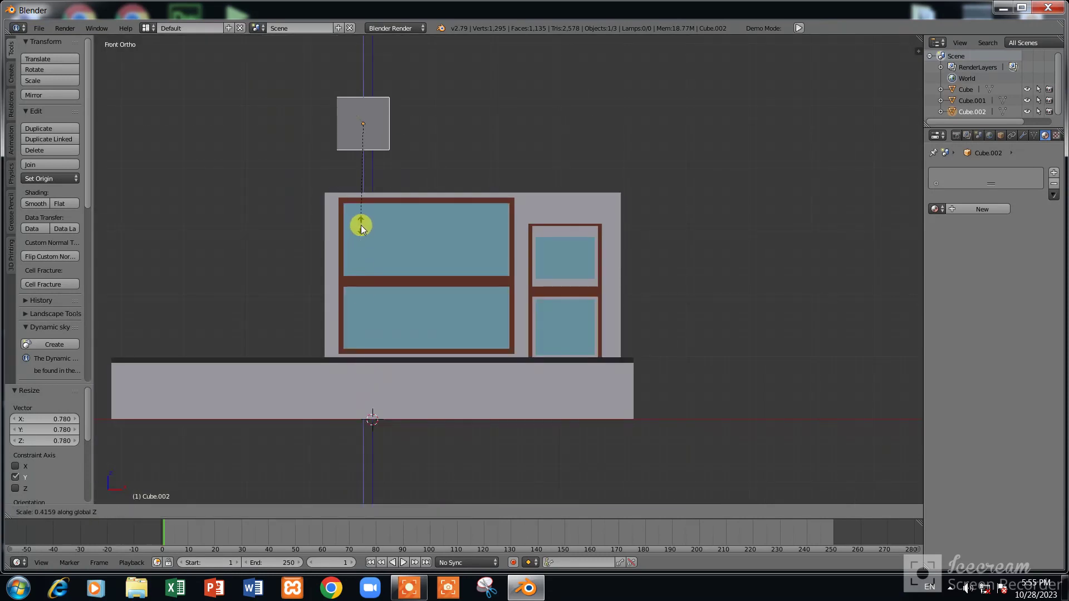
pyautogui.press('Escape')
pyautogui.press('g')
pyautogui.press('Escape')
pyautogui.scroll(5, 318, 93)
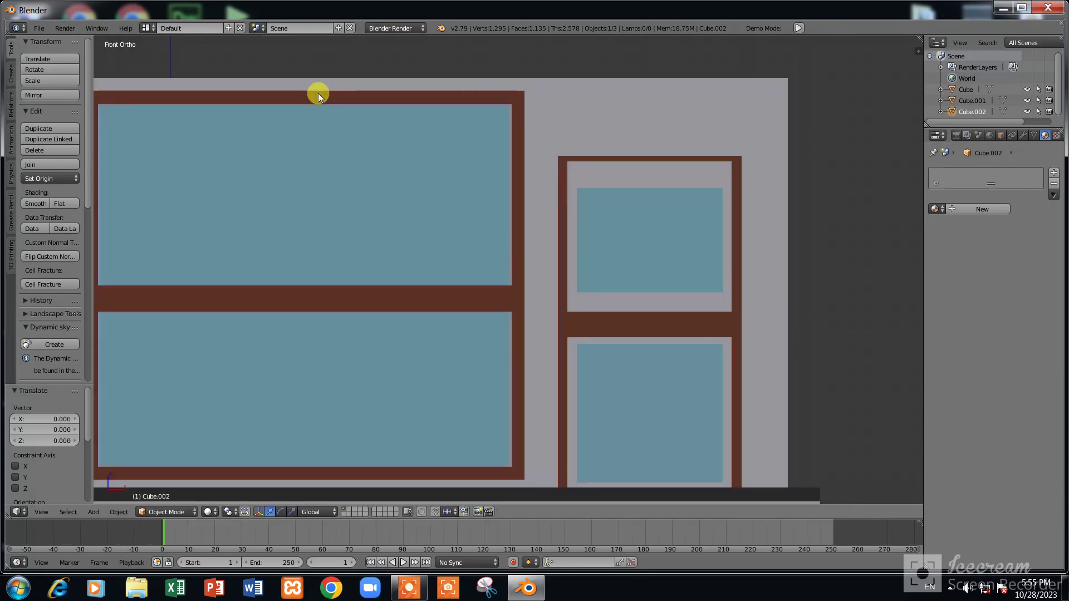
pyautogui.keyDown('shift'); pyautogui.scroll(3, 319, 92); pyautogui.keyUp('shift')
pyautogui.keyDown('ctrl'); pyautogui.scroll(3, 336, 95); pyautogui.keyUp('ctrl')
pyautogui.keyDown('shift'); pyautogui.scroll(2, 329, 123); pyautogui.keyUp('shift')
pyautogui.press('g')
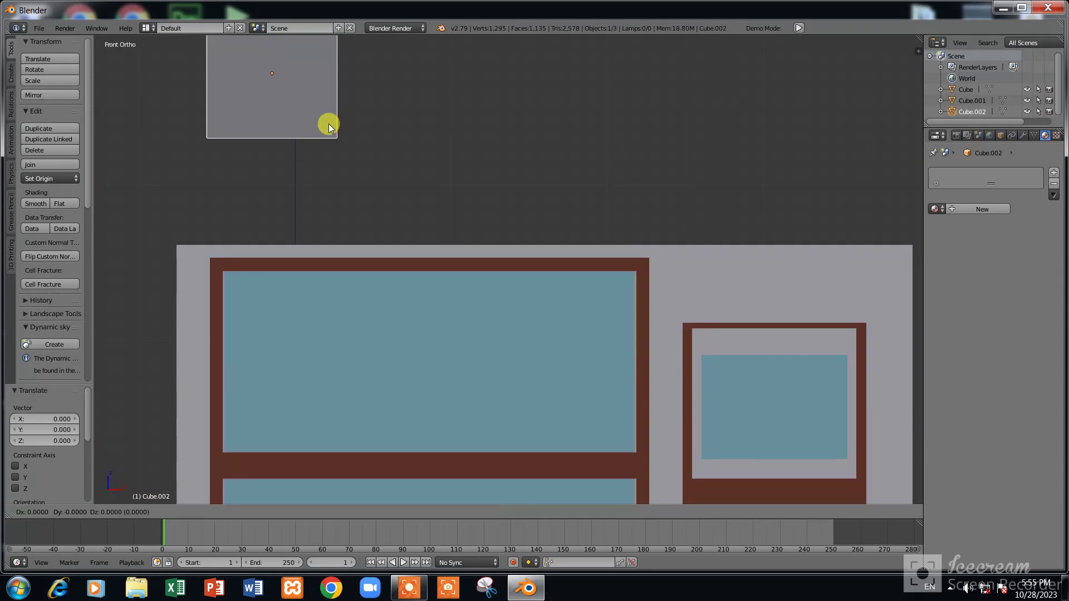
pyautogui.press('z')
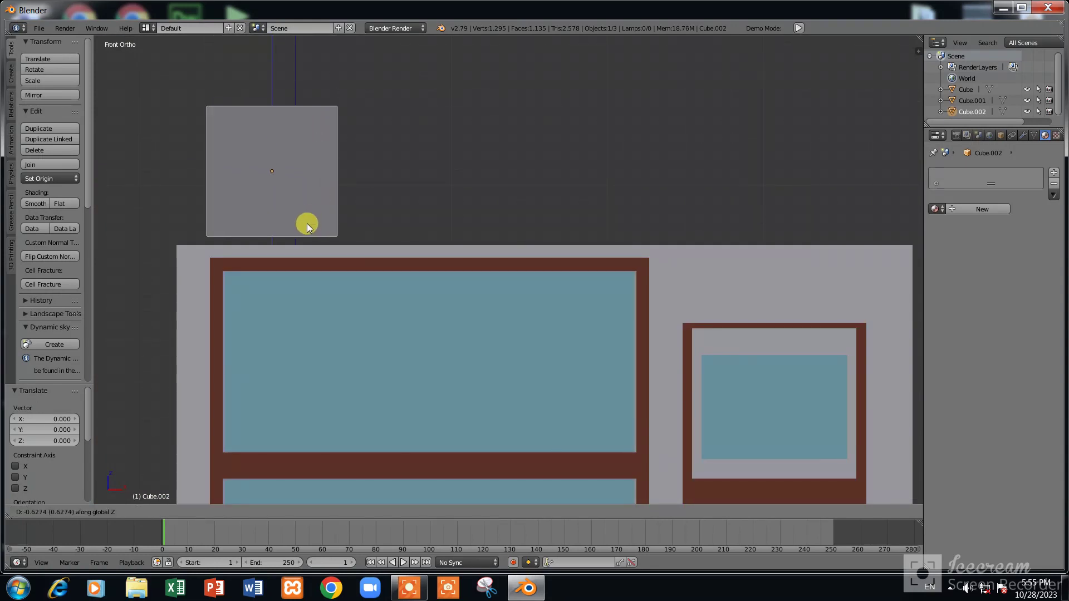
pyautogui.click(304, 231)
pyautogui.keyDown('ctrl'); pyautogui.scroll(2, 310, 224); pyautogui.keyUp('ctrl')
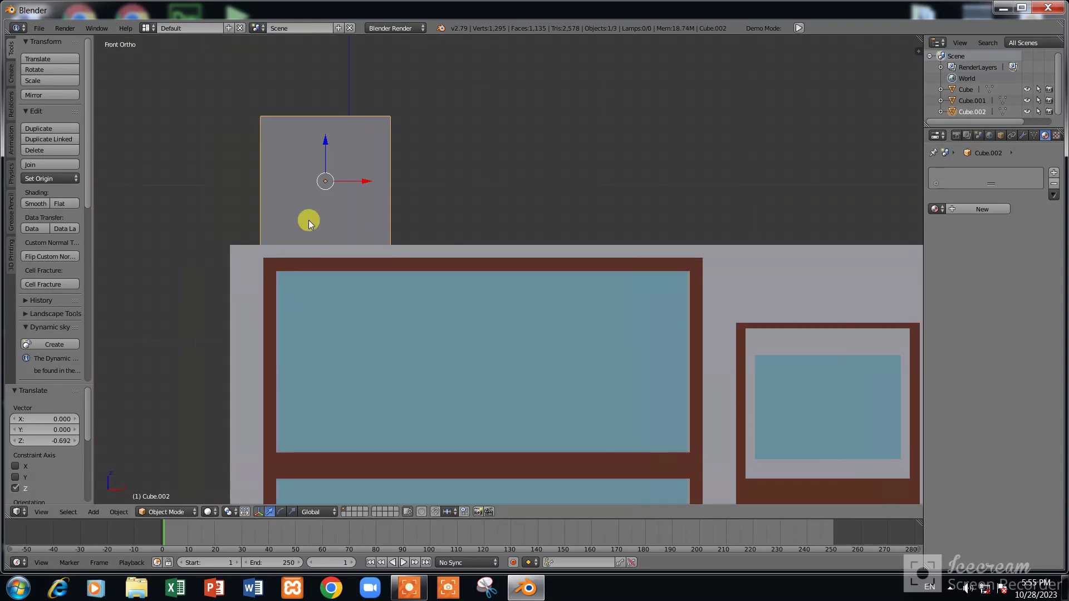
pyautogui.keyDown('ctrl'); pyautogui.scroll(1, 314, 214); pyautogui.keyUp('ctrl')
pyautogui.press('Tab')
# Inset the box's front face twice and push the inner panel back along Y
pyautogui.keyDown('ctrl'); pyautogui.scroll(5, 318, 209); pyautogui.keyUp('ctrl')
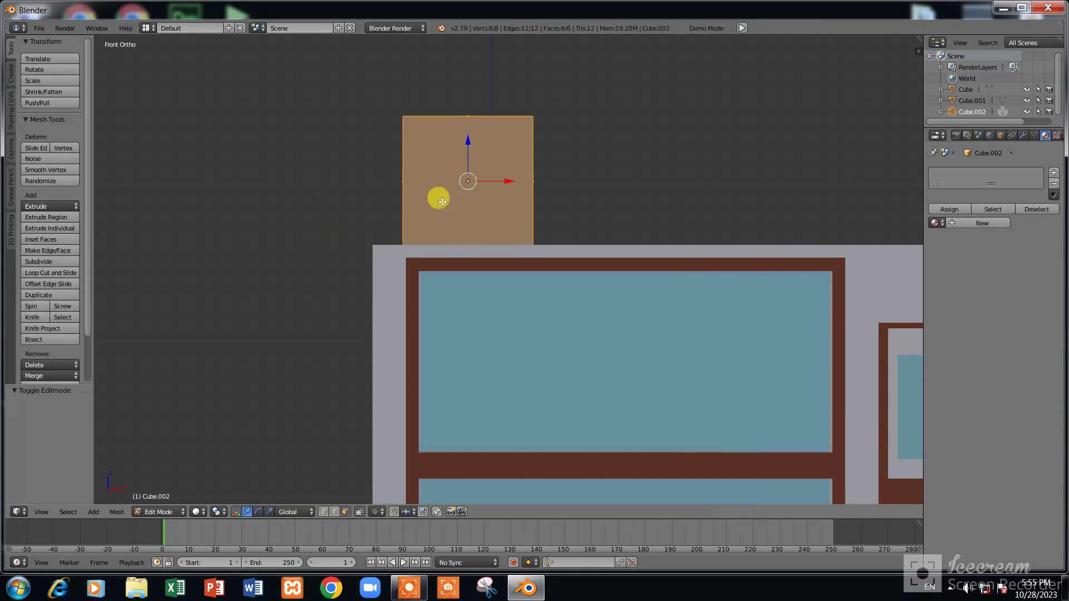
pyautogui.moveTo(449, 189)
pyautogui.mouseDown(button='middle')
pyautogui.moveTo(468, 209)
pyautogui.moveTo(465, 172)
pyautogui.moveTo(401, 177)
pyautogui.mouseUp(button='middle')
pyautogui.rightClick(470, 175)
pyautogui.press('KP_1')
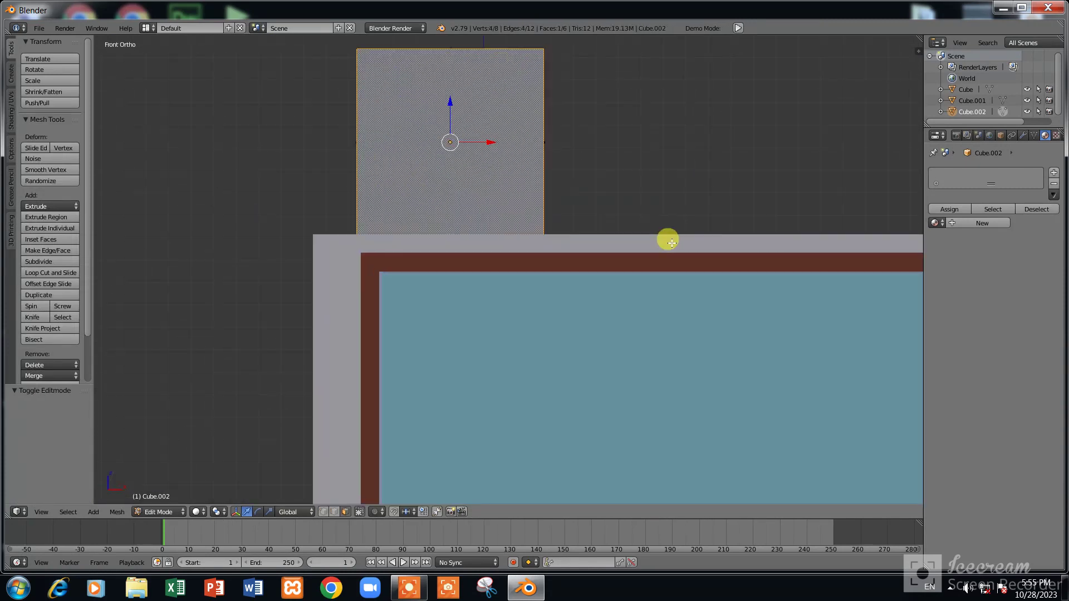
pyautogui.press('i')
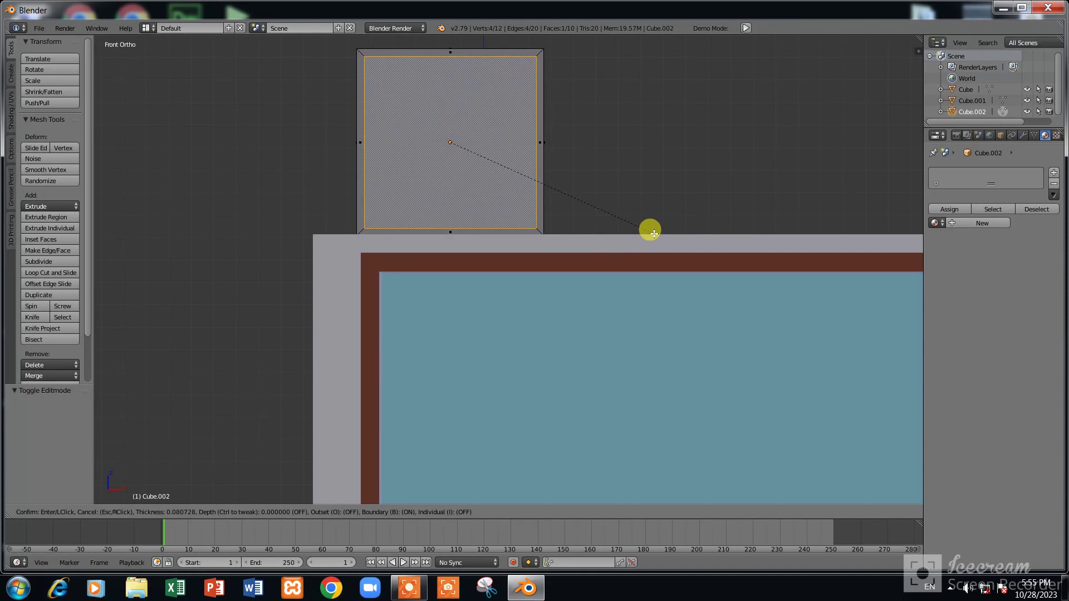
pyautogui.click(654, 234)
pyautogui.press('i')
pyautogui.click(653, 234)
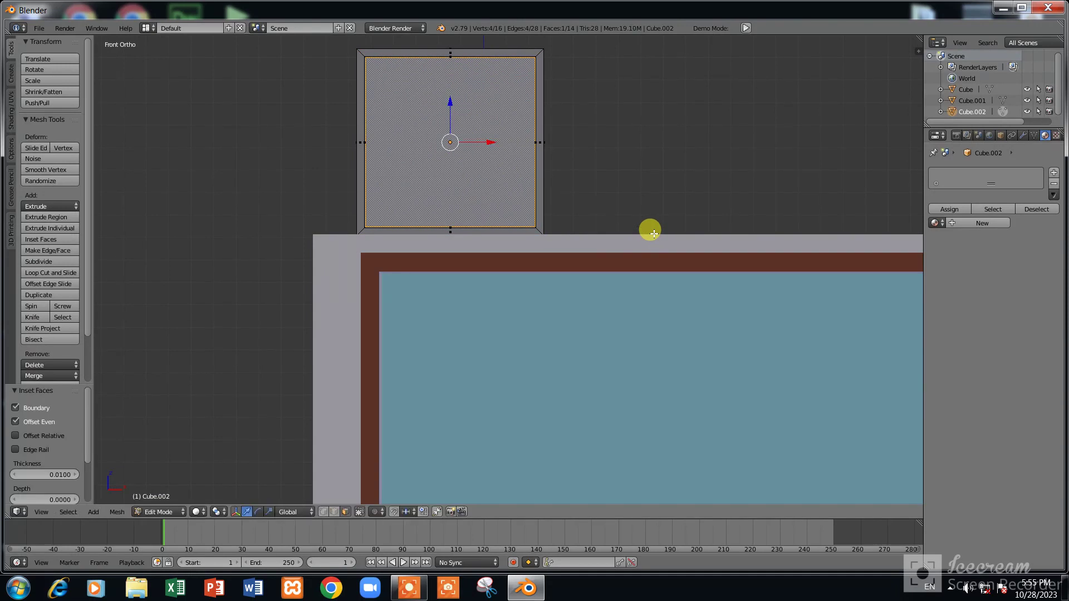
pyautogui.moveTo(654, 233)
pyautogui.mouseDown(button='middle')
pyautogui.moveTo(389, 179)
pyautogui.moveTo(487, 141)
pyautogui.mouseUp(button='middle')
pyautogui.press('g')
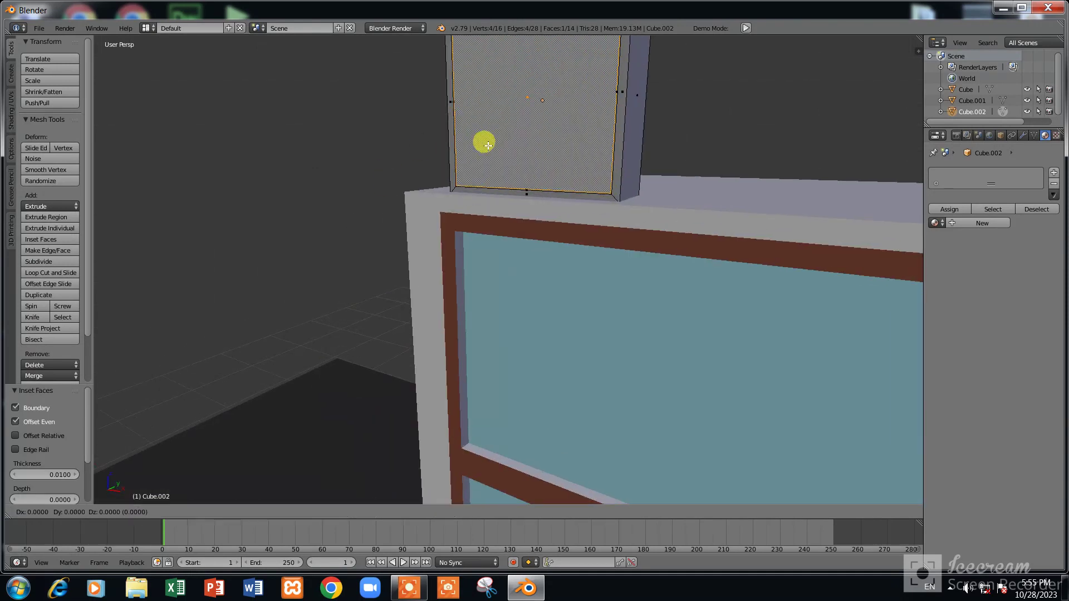
pyautogui.press('y')
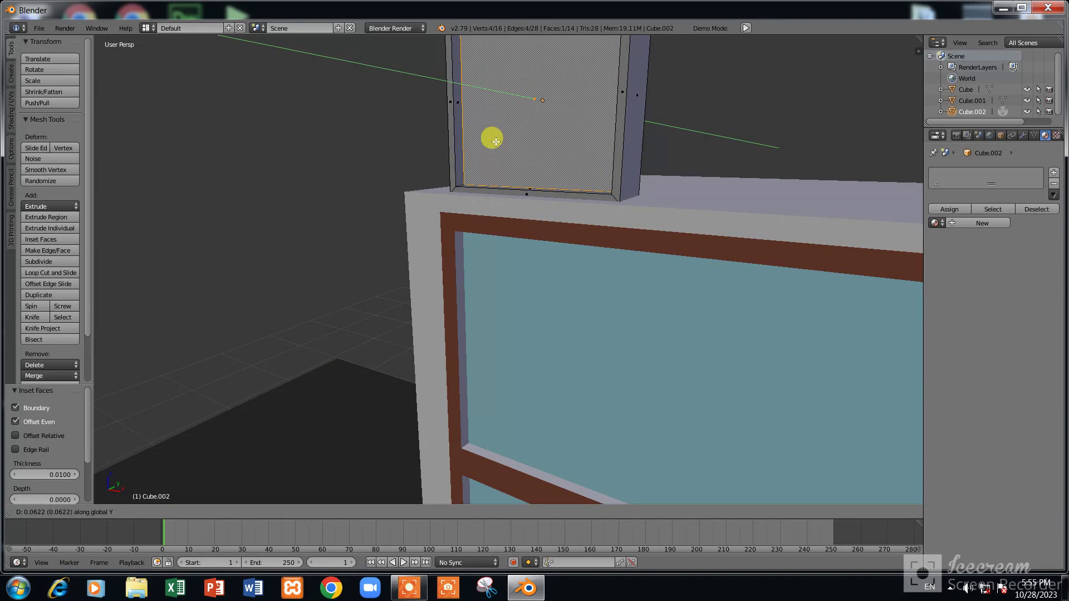
pyautogui.click(495, 141)
# Select the rim's four inner edges and start bevelling them
pyautogui.scroll(3, 411, 306)
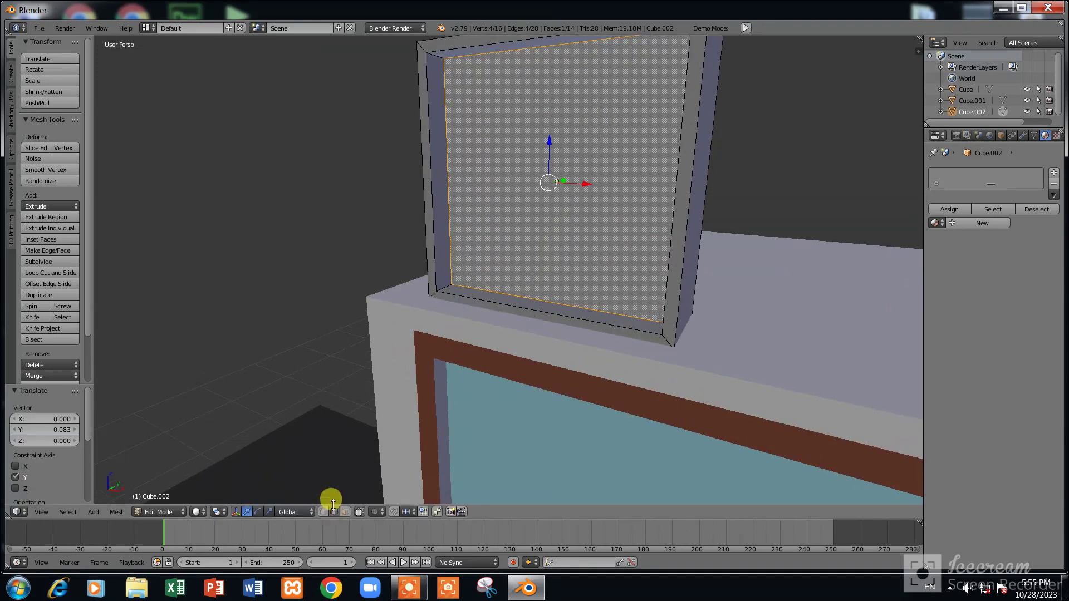
pyautogui.scroll(-2, 404, 278)
pyautogui.rightClick(428, 189)
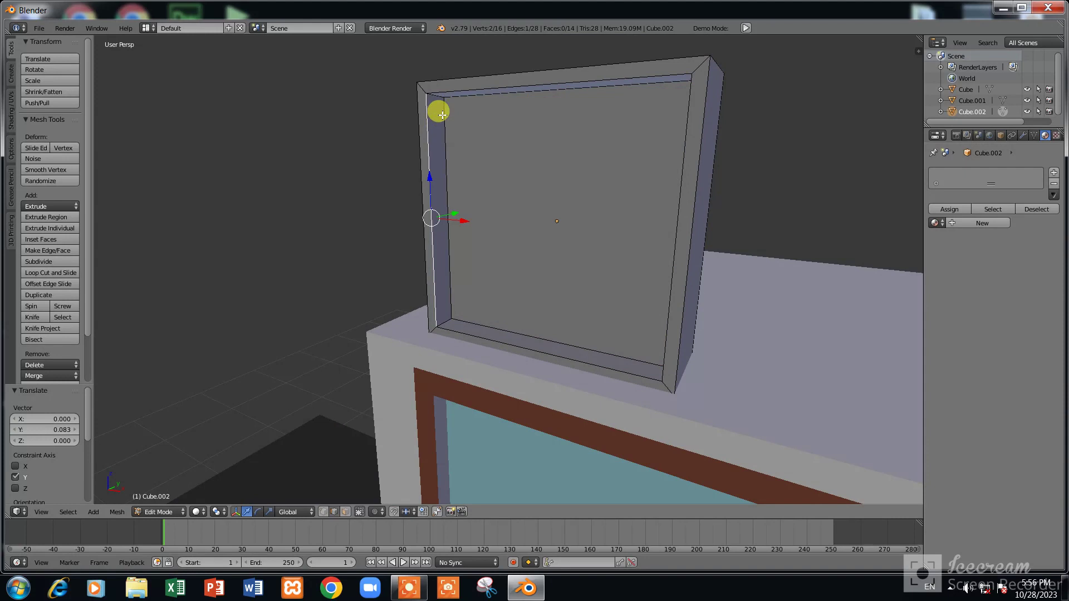
pyautogui.keyDown('shift'); pyautogui.rightClick(437, 92); pyautogui.keyUp('shift')
pyautogui.keyDown('shift'); pyautogui.rightClick(691, 115); pyautogui.keyUp('shift')
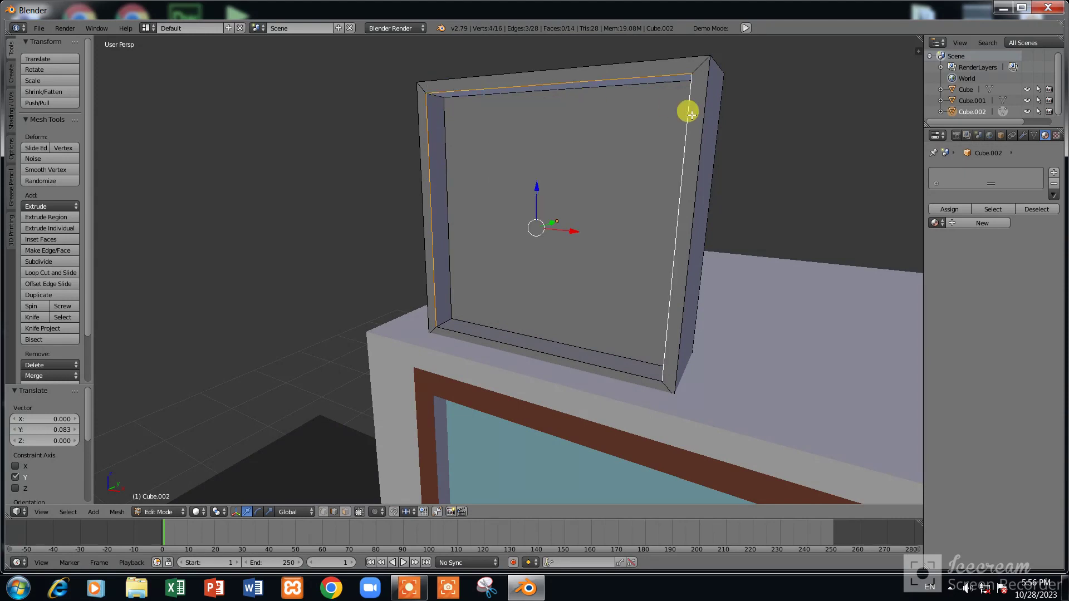
pyautogui.keyDown('shift'); pyautogui.rightClick(573, 360); pyautogui.keyUp('shift')
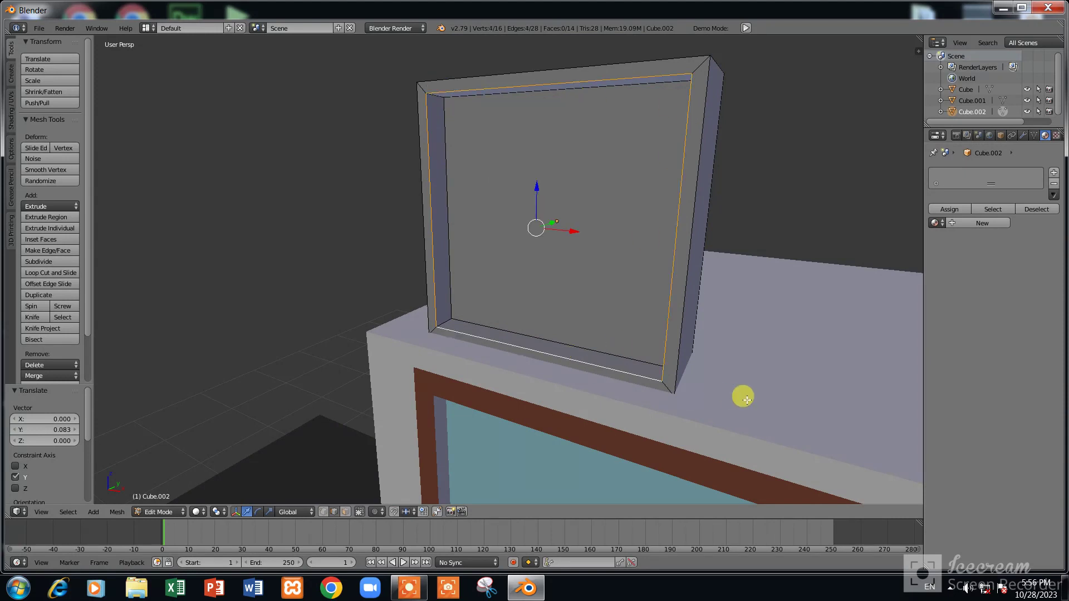
pyautogui.hotkey('ctrl', 'b')
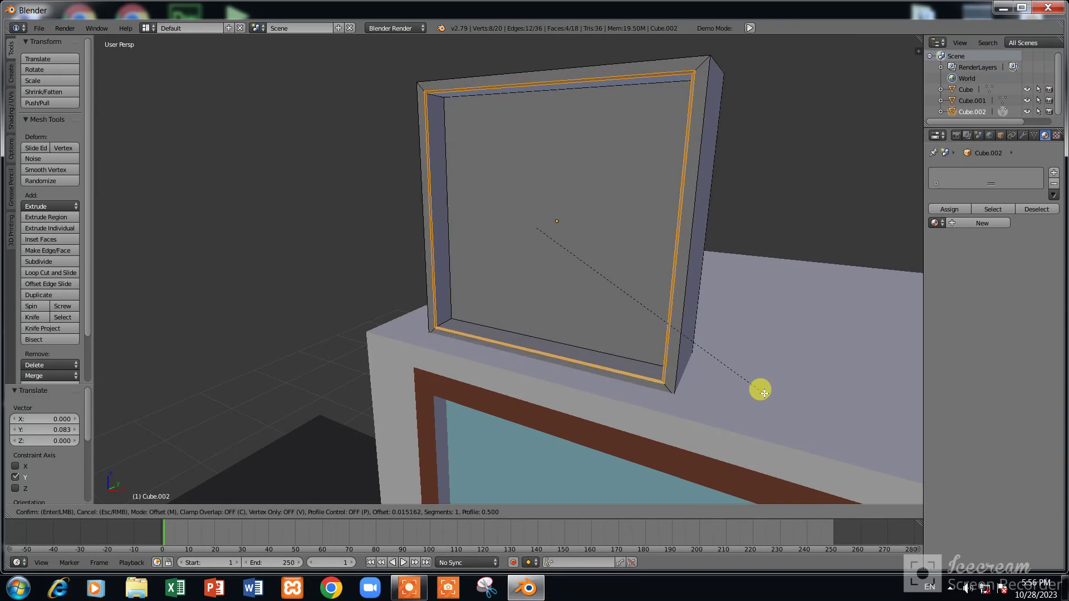
# Confirm the inner-edge bevel and return to Object Mode
pyautogui.click(771, 396)
pyautogui.press('Tab')
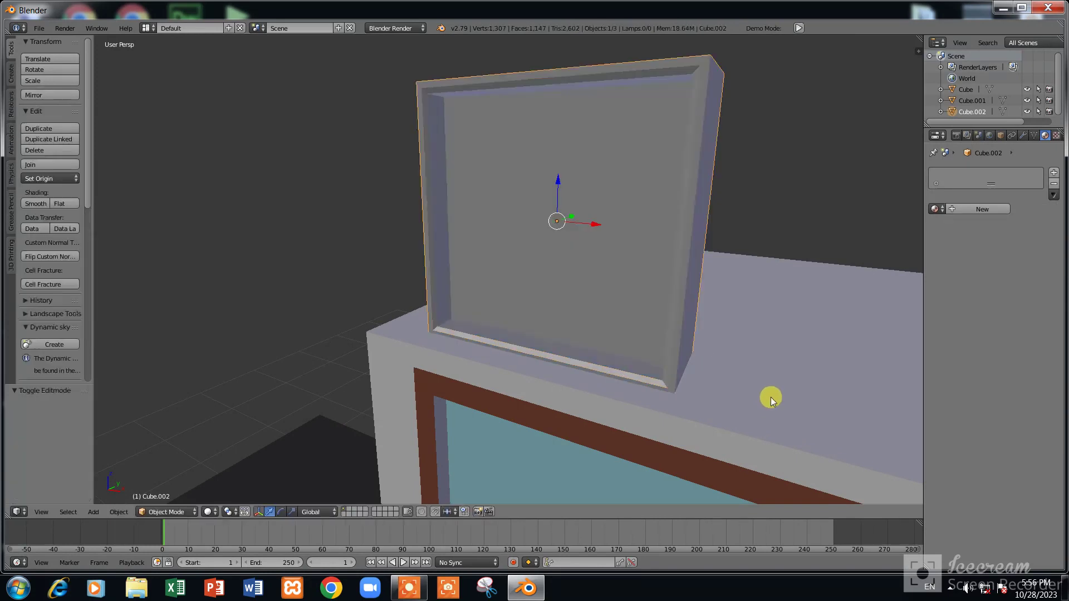
pyautogui.scroll(2, 693, 174)
pyautogui.scroll(-2, 693, 183)
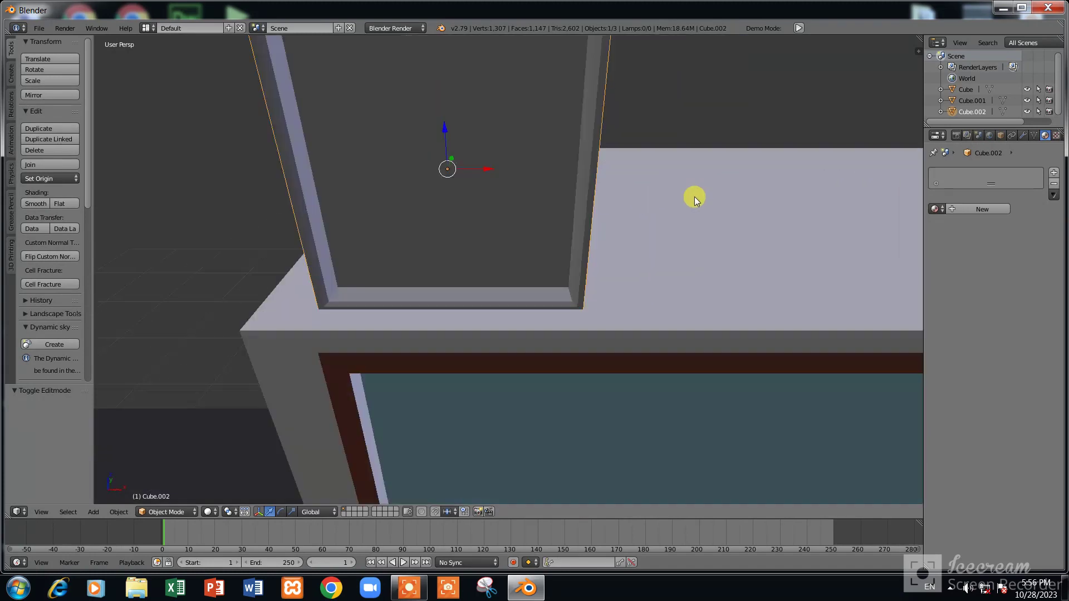
pyautogui.scroll(-2, 679, 233)
pyautogui.scroll(-1, 629, 256)
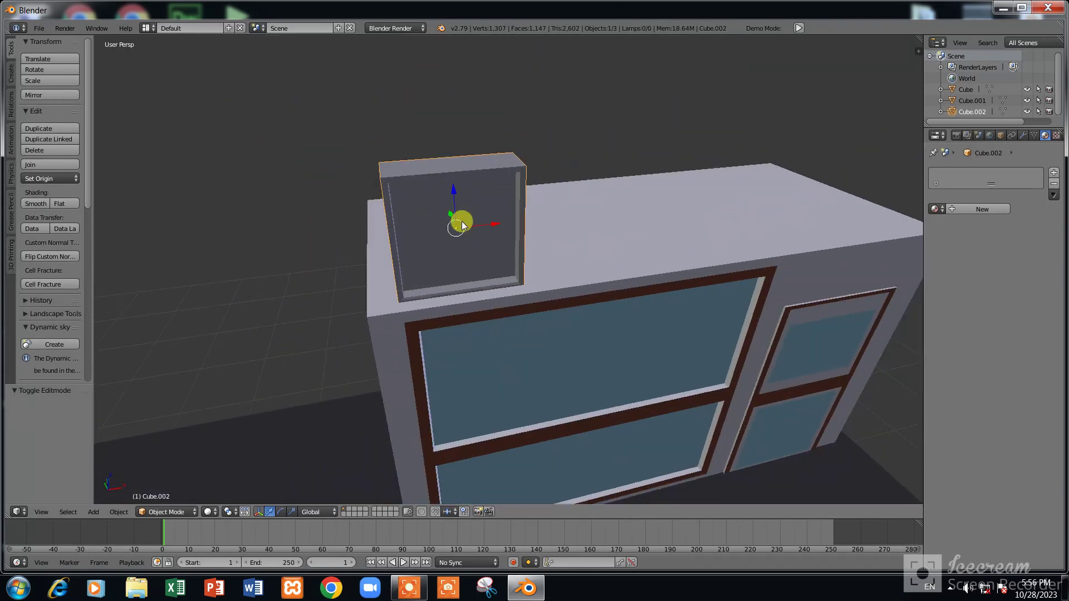
# Add an Array modifier to the roof box Cube.002
pyautogui.click(1022, 136)
pyautogui.click(948, 173)
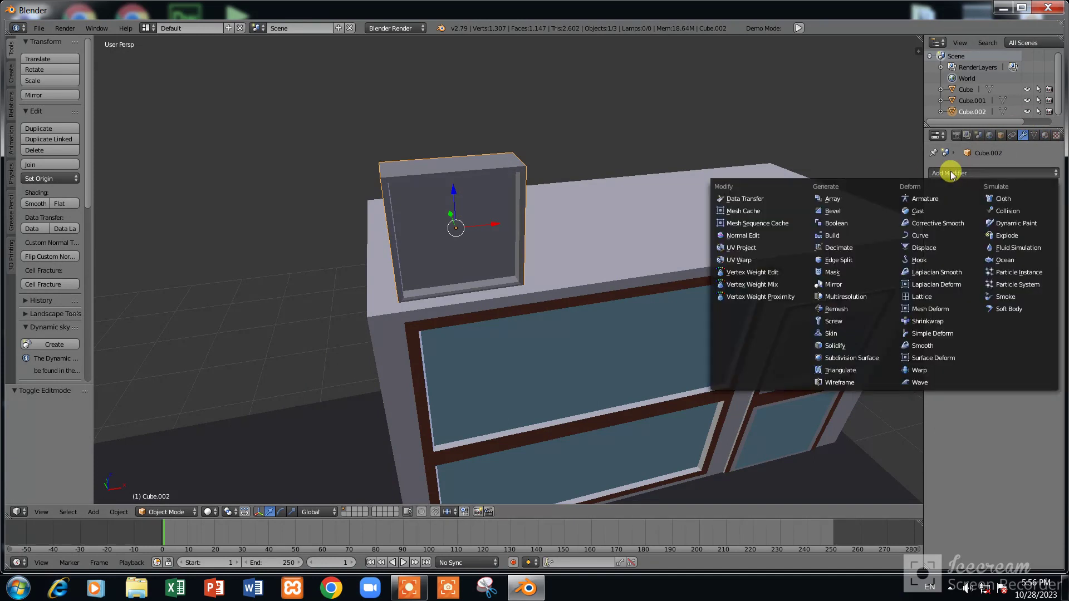
pyautogui.click(842, 198)
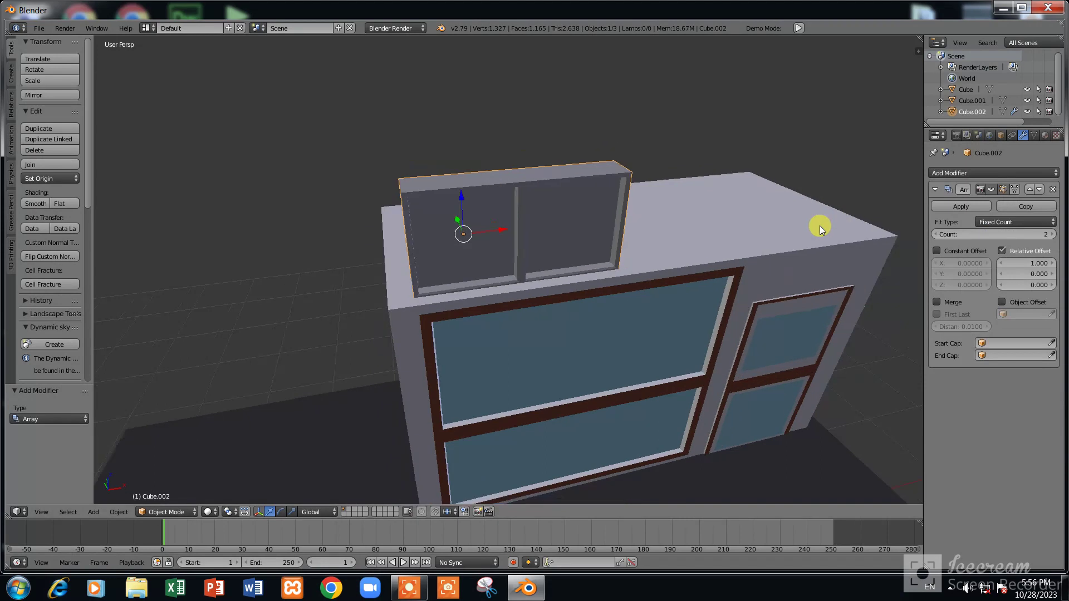
pyautogui.moveTo(819, 225); pyautogui.dragTo(986, 250, button='middle')
pyautogui.scroll(1, 529, 223)
pyautogui.scroll(1, 502, 201)
pyautogui.scroll(1, 520, 196)
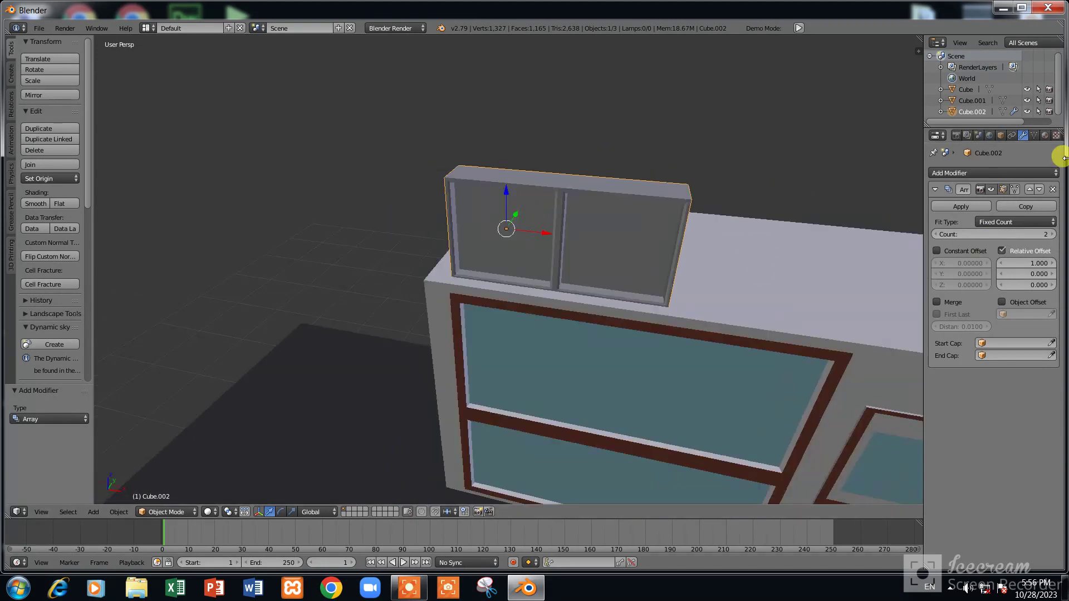
# Set the array's relative X offset to 1.1 and its count to 6
pyautogui.click(1053, 264)
pyautogui.scroll(-2, 629, 268)
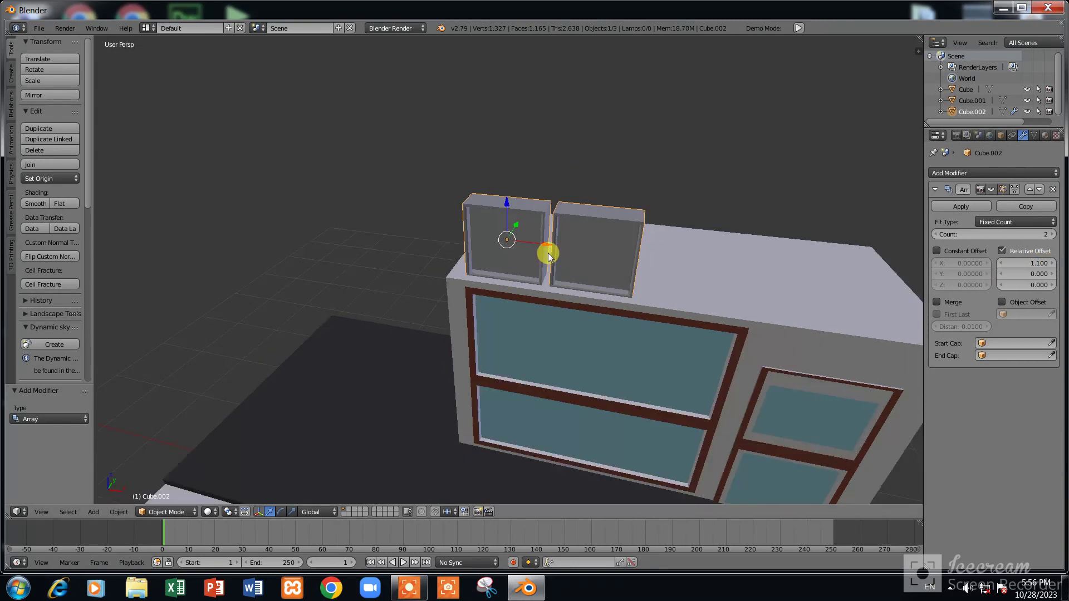
pyautogui.scroll(-2, 741, 283)
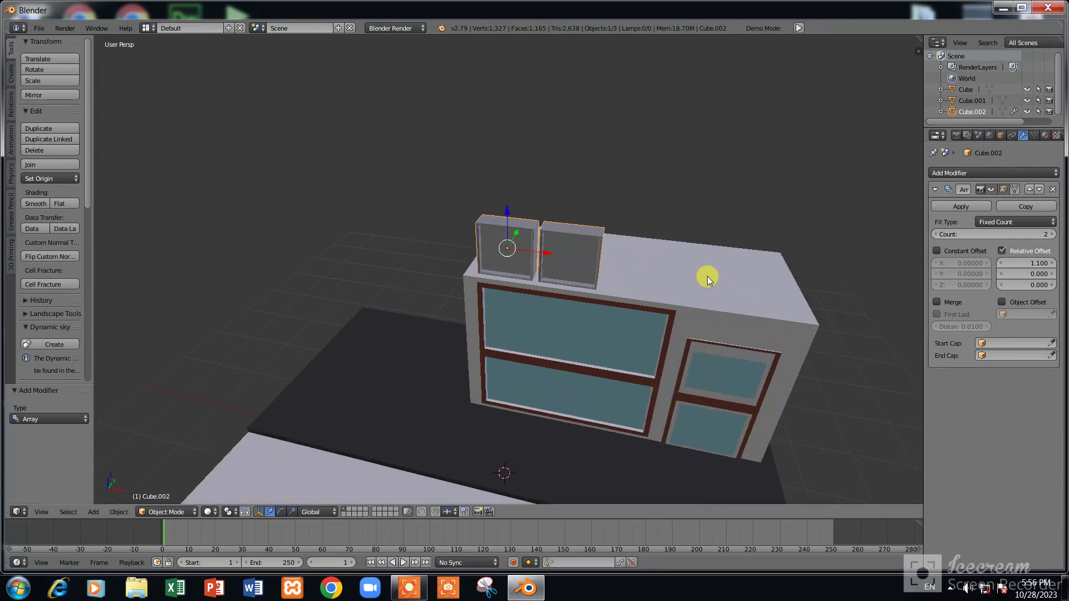
pyautogui.click(1053, 234)
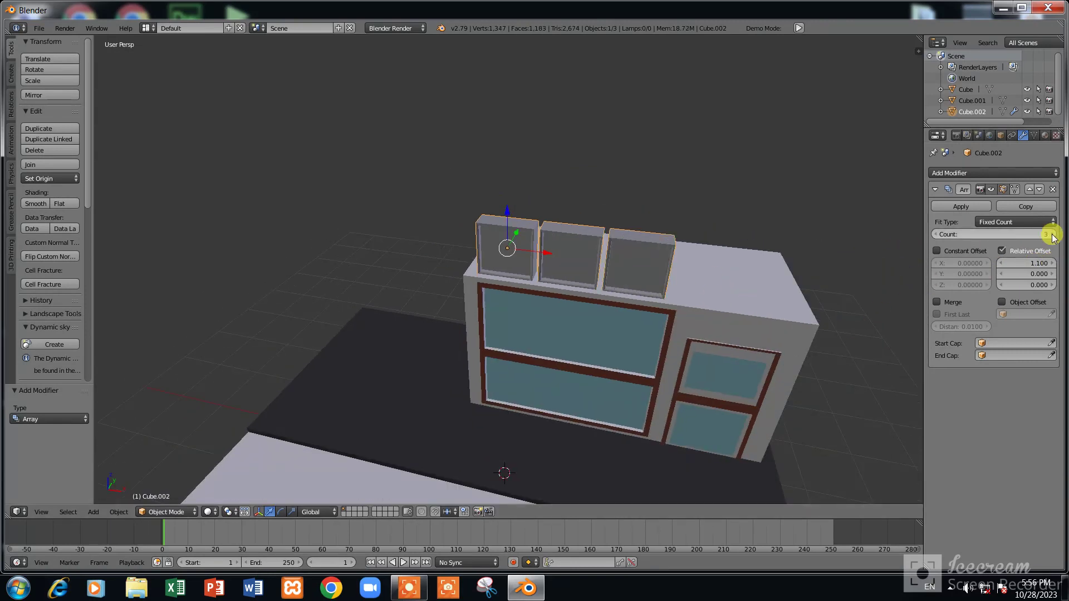
pyautogui.click(1053, 235)
pyautogui.click(1053, 235)
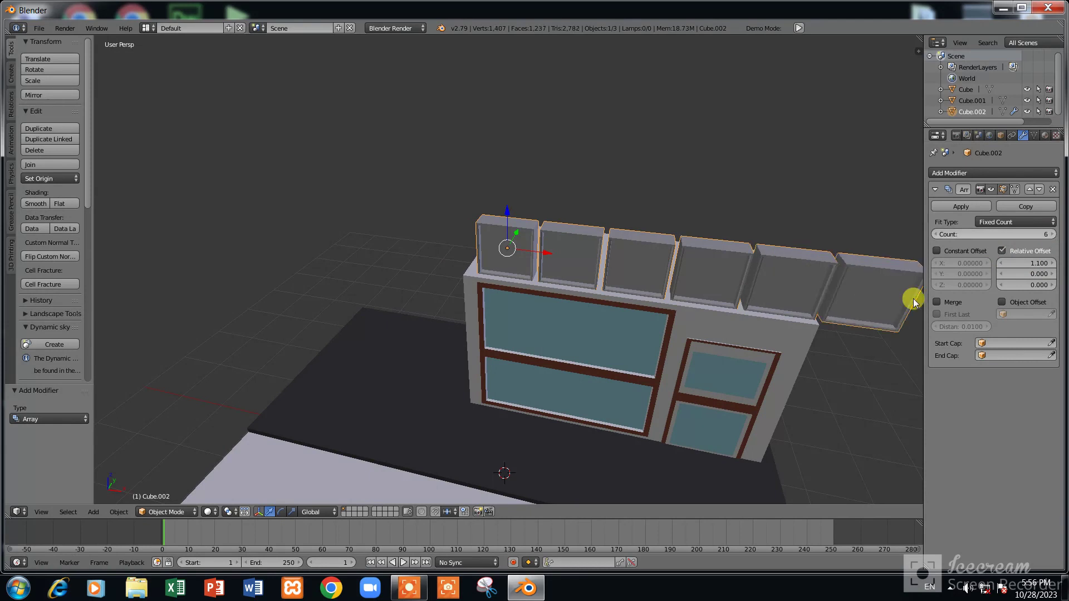
pyautogui.moveTo(914, 299); pyautogui.dragTo(814, 342, button='middle')
pyautogui.press('KP_1')
# Scale the row of six boxes down and move it to fit across the roof
pyautogui.scroll(1, 884, 354)
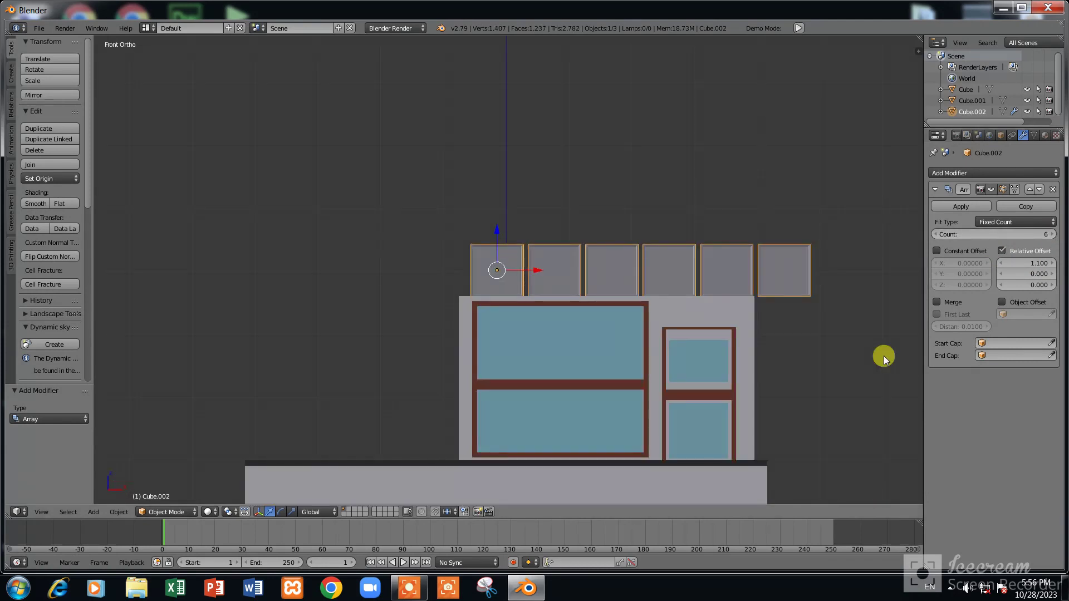
pyautogui.press('s')
pyautogui.click(830, 342)
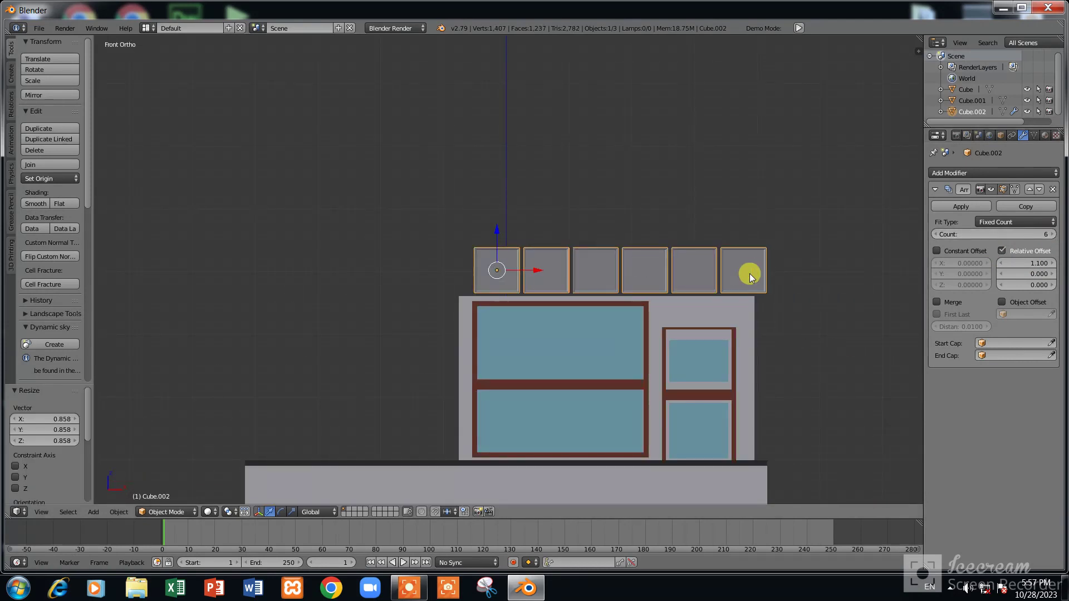
pyautogui.scroll(1, 749, 273)
pyautogui.press('s')
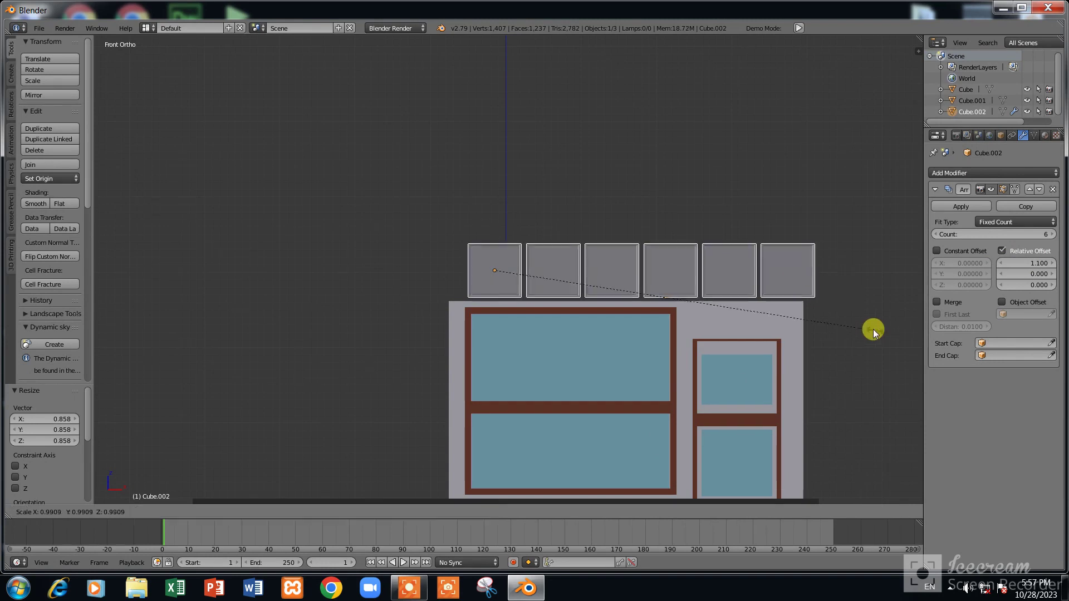
pyautogui.click(869, 331)
pyautogui.press('g')
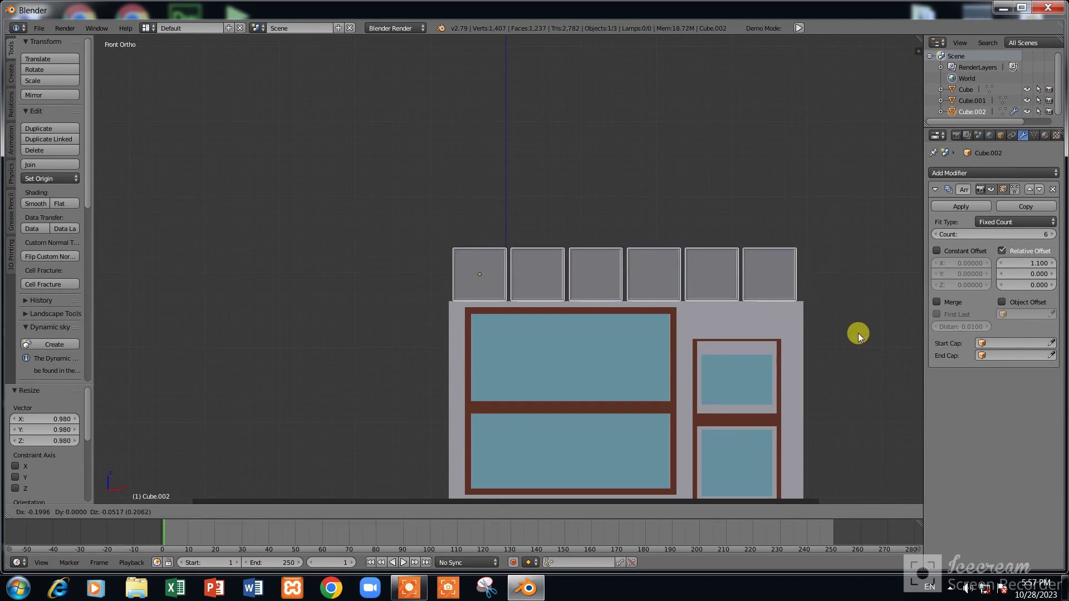
pyautogui.click(858, 333)
# Give the boxes a new material, Material.006, with a dark grey diffuse colour
pyautogui.click(1045, 136)
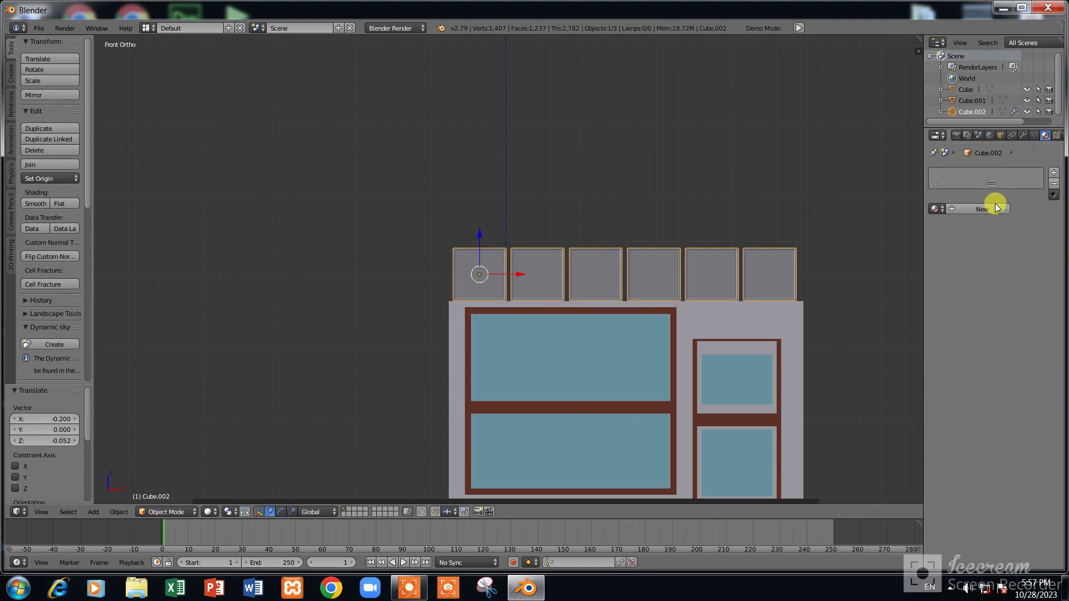
pyautogui.click(987, 206)
pyautogui.click(964, 341)
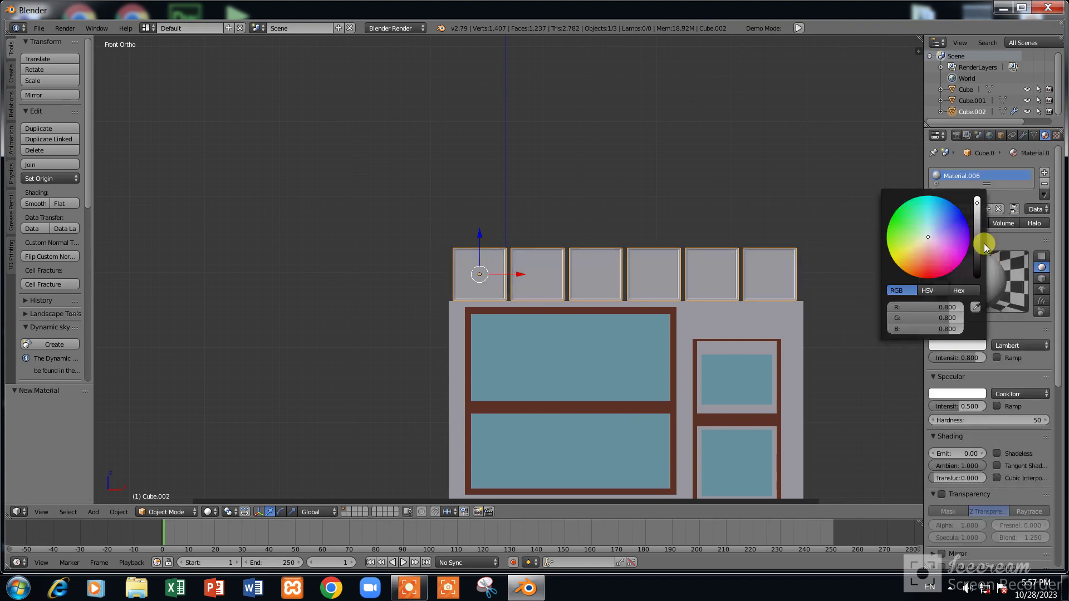
pyautogui.moveTo(984, 243); pyautogui.dragTo(975, 243)
pyautogui.moveTo(756, 339)
pyautogui.mouseDown(button='middle')
pyautogui.moveTo(393, 296)
pyautogui.moveTo(434, 239)
pyautogui.moveTo(480, 244)
pyautogui.mouseUp(button='middle')
pyautogui.scroll(5, 480, 243)
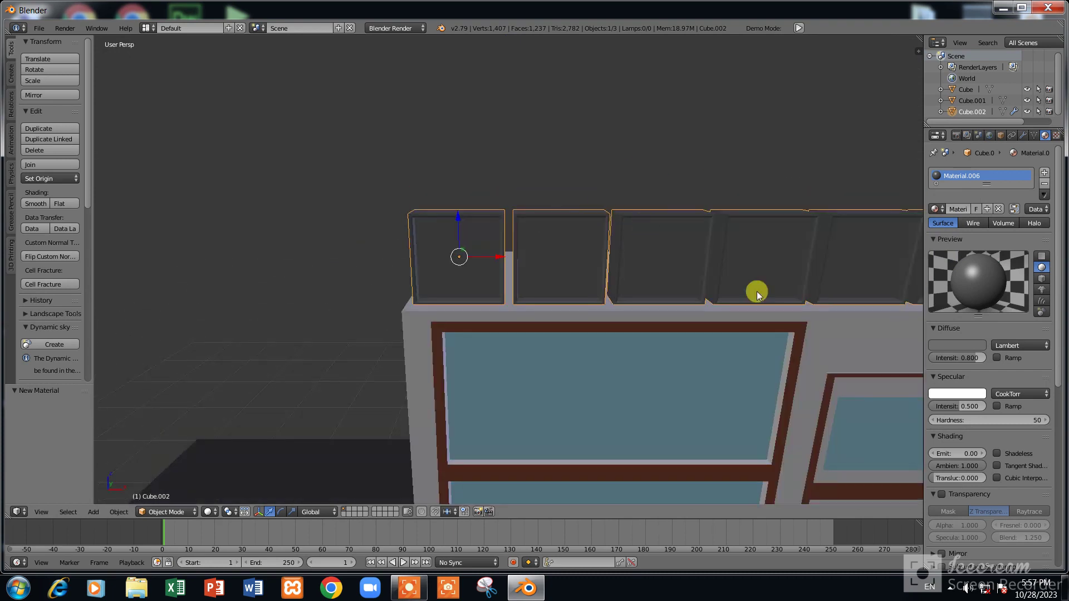
pyautogui.scroll(-3, 752, 273)
pyautogui.scroll(-3, 696, 334)
pyautogui.scroll(-2, 585, 334)
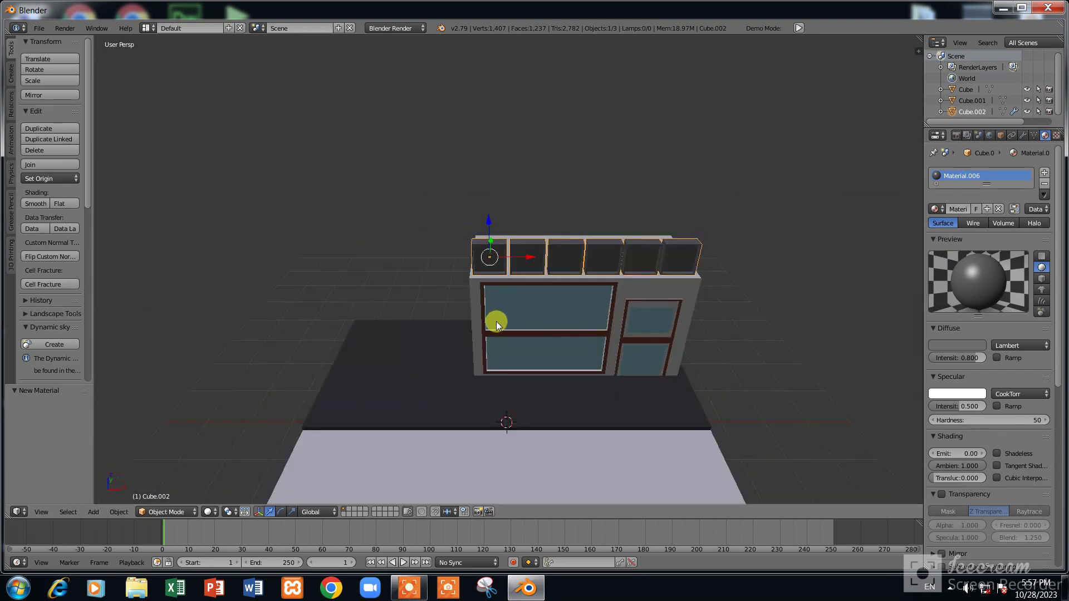
pyautogui.hotkey('shift', 'a')
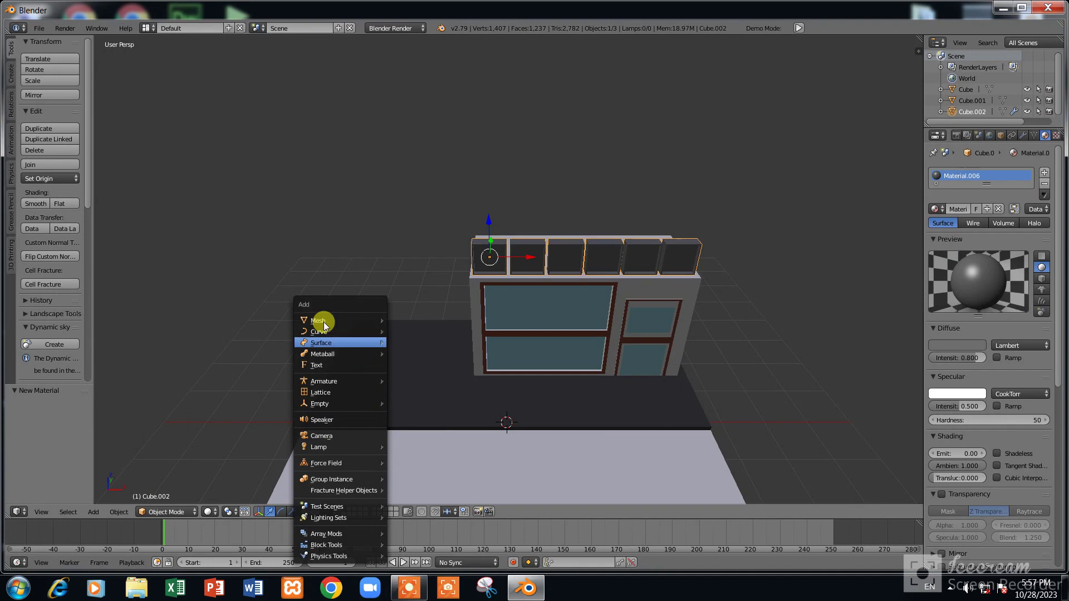
# Add a text object and raise it along Z above the roof
pyautogui.click(318, 365)
pyautogui.press('KP_1')
pyautogui.press('KP_5')
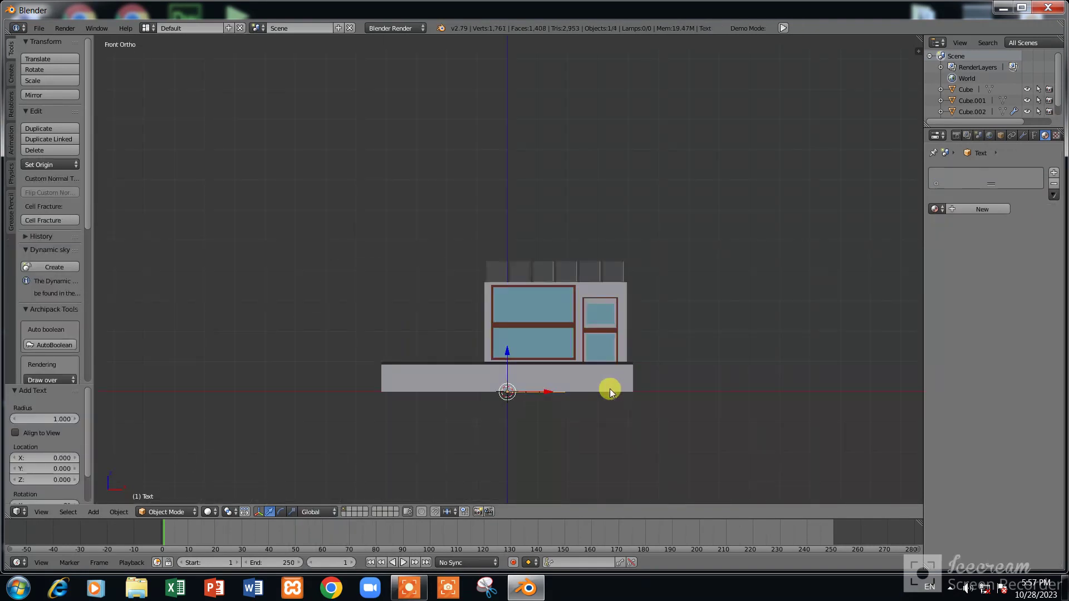
pyautogui.press('g')
pyautogui.press('z')
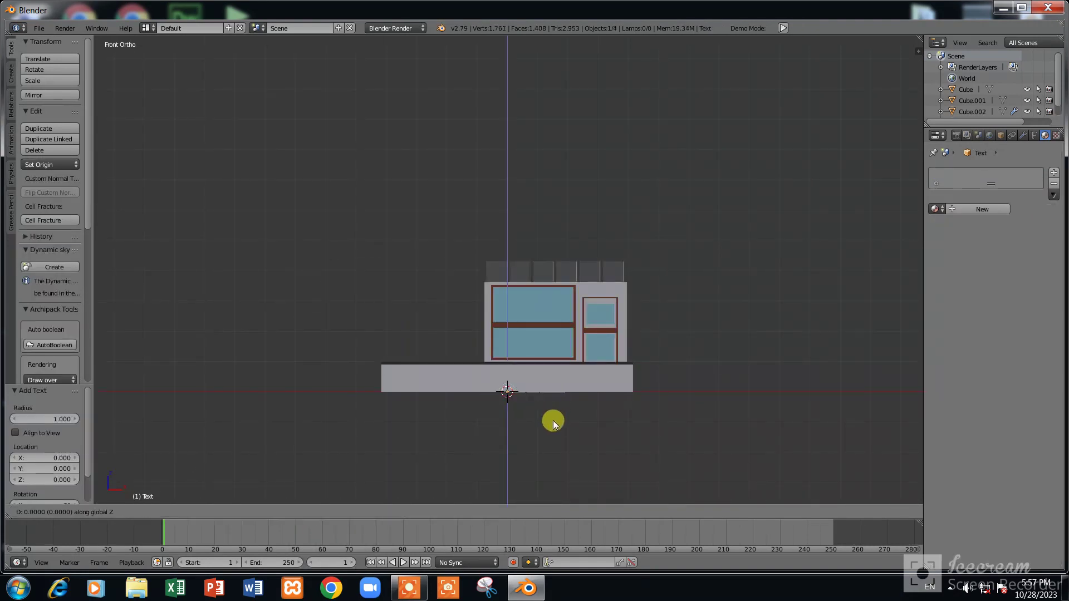
pyautogui.click(556, 248)
pyautogui.moveTo(557, 248); pyautogui.dragTo(586, 195, button='middle')
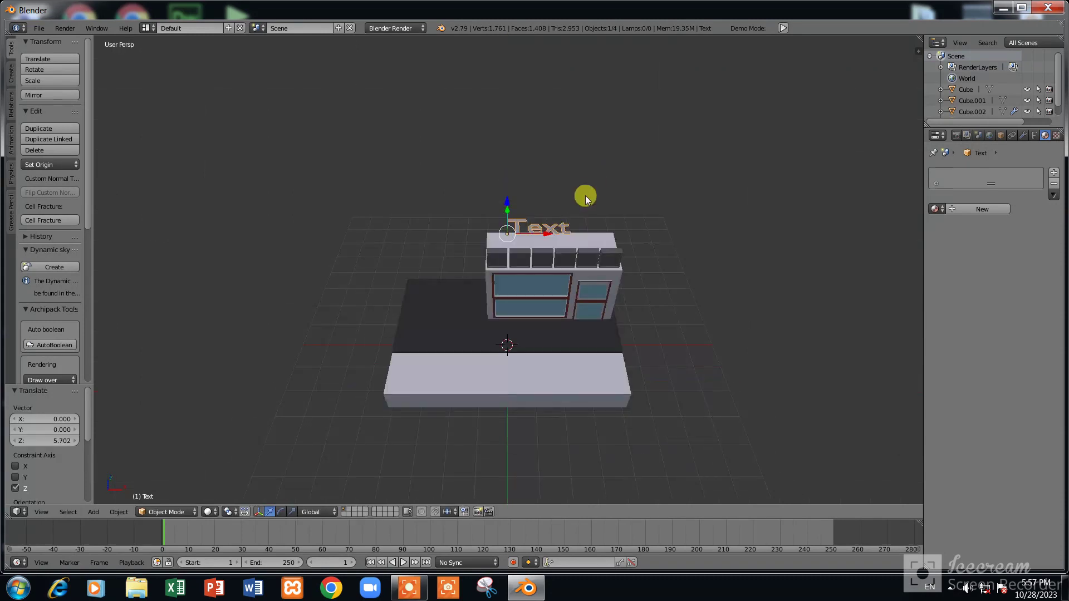
pyautogui.scroll(2, 589, 153)
pyautogui.moveTo(590, 153)
pyautogui.keyDown('shift'); pyautogui.mouseDown(button='middle')
pyautogui.moveTo(621, 199)
pyautogui.moveTo(639, 341)
pyautogui.mouseUp(button='middle'); pyautogui.keyUp('shift')
# Change the text to the letter 'C' and show its text properties
pyautogui.press('Tab')
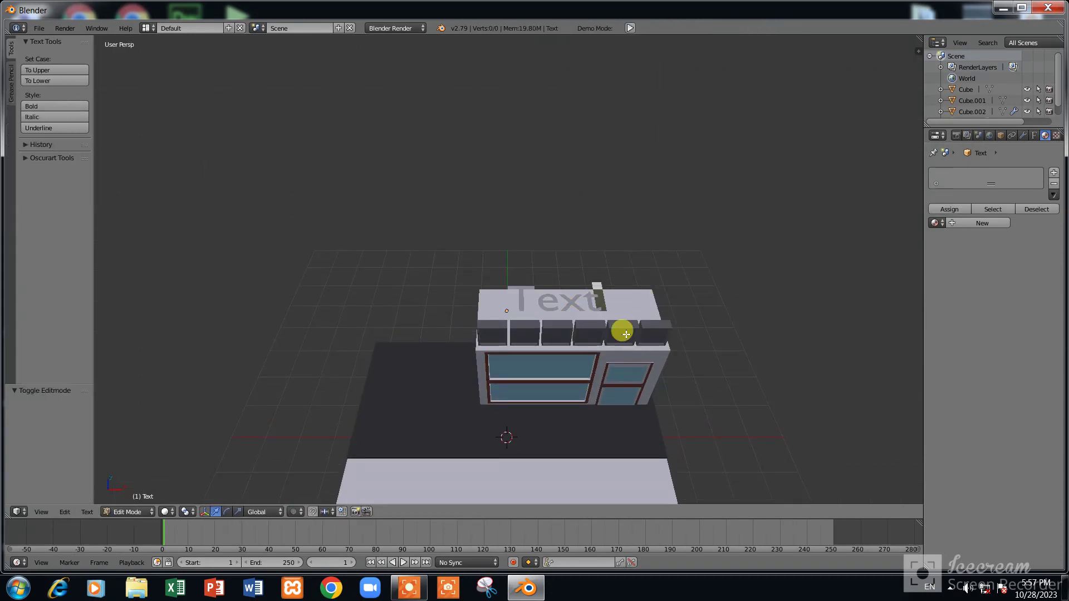
pyautogui.press('BackSpace')
pyautogui.press('BackSpace')
pyautogui.press('BackSpace')
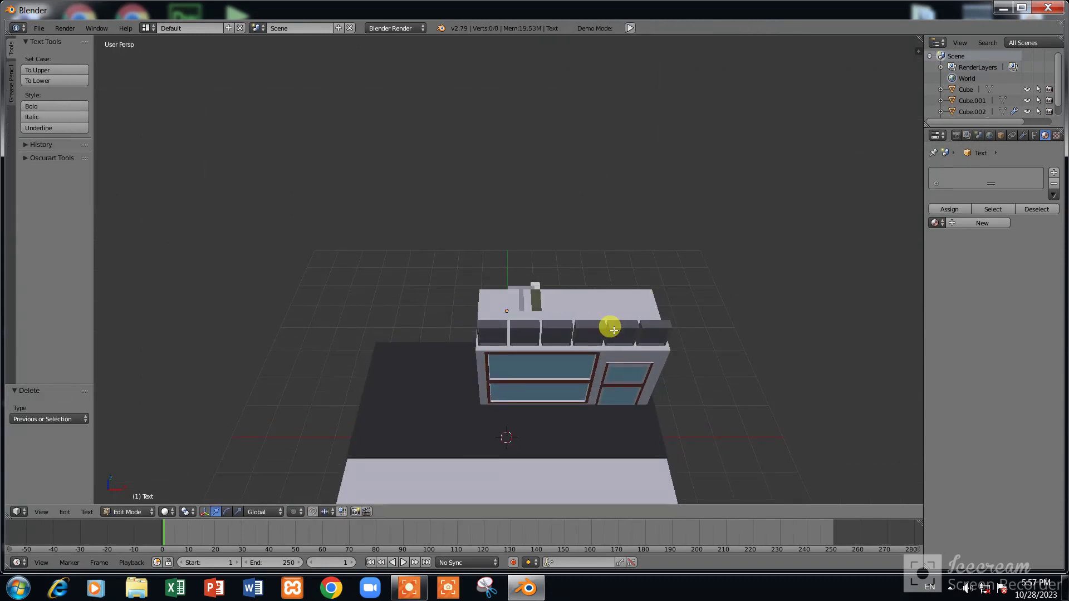
pyautogui.press('BackSpace')
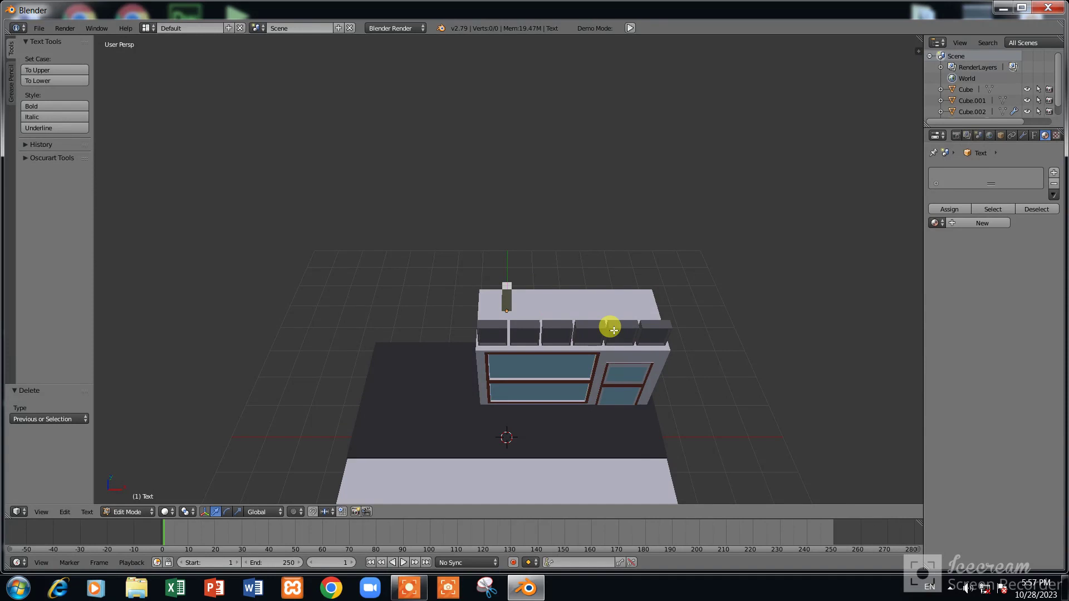
pyautogui.write('C')
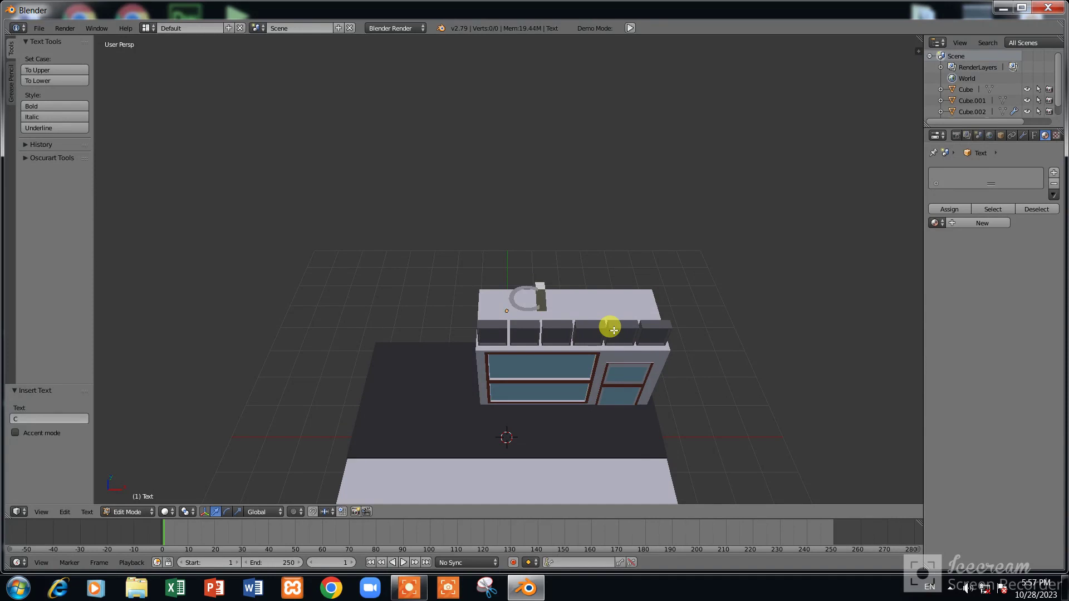
pyautogui.press('Tab')
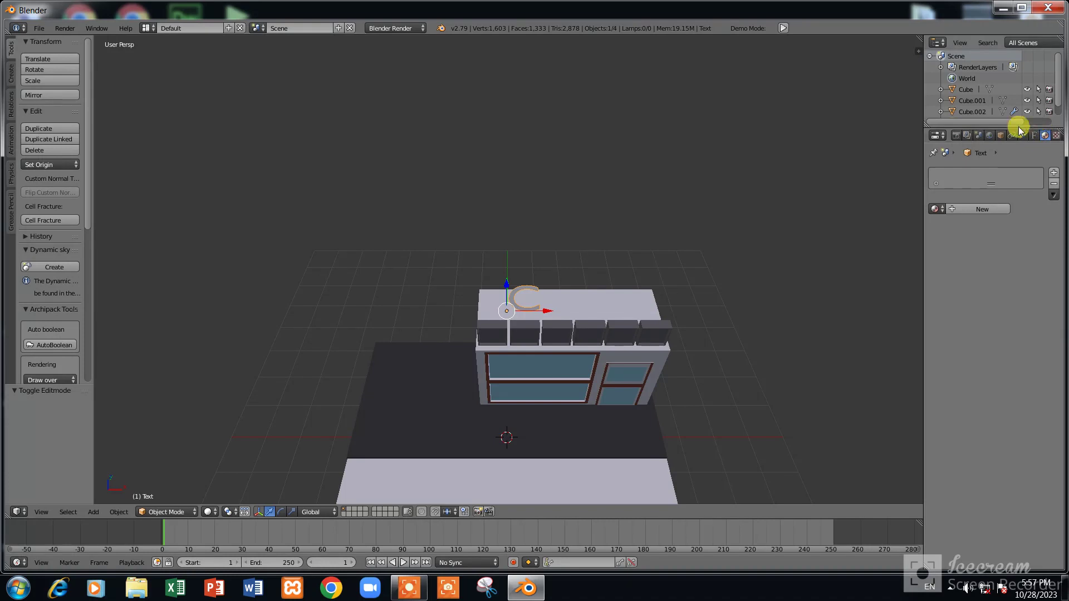
pyautogui.click(1034, 137)
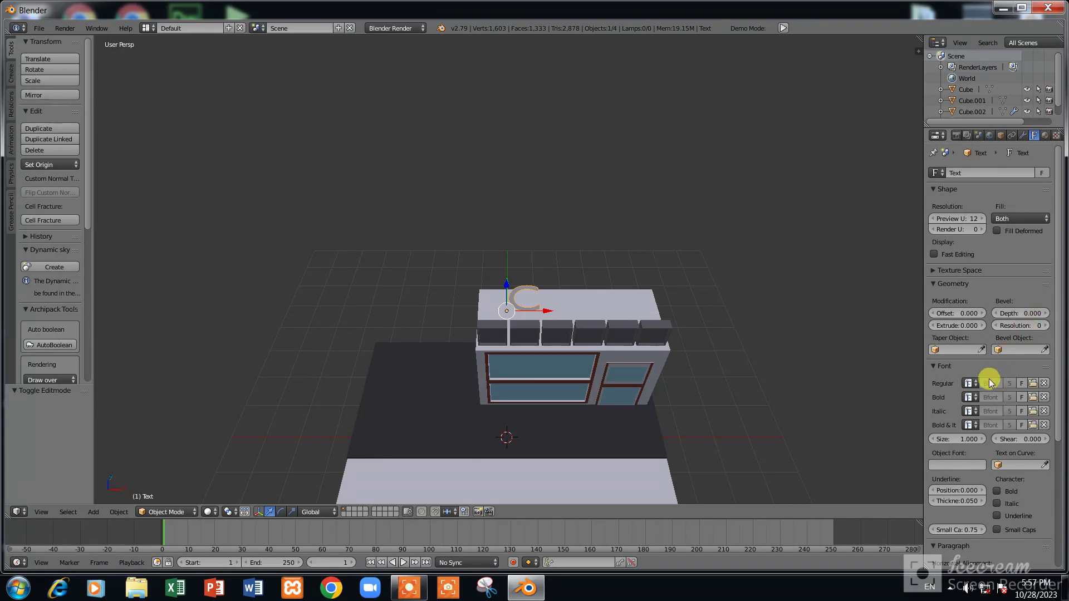
# Give the C text 0.089 extrusion and 0.038 bevel depth, then inspect it from a low angle
pyautogui.click(948, 326)
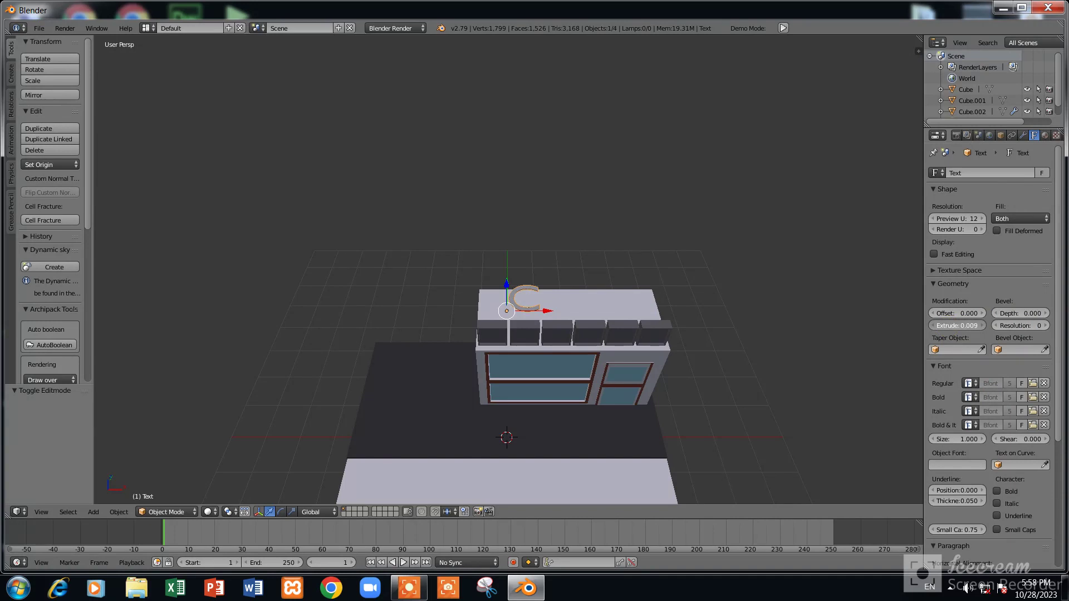
pyautogui.moveTo(957, 326); pyautogui.dragTo(972, 326)
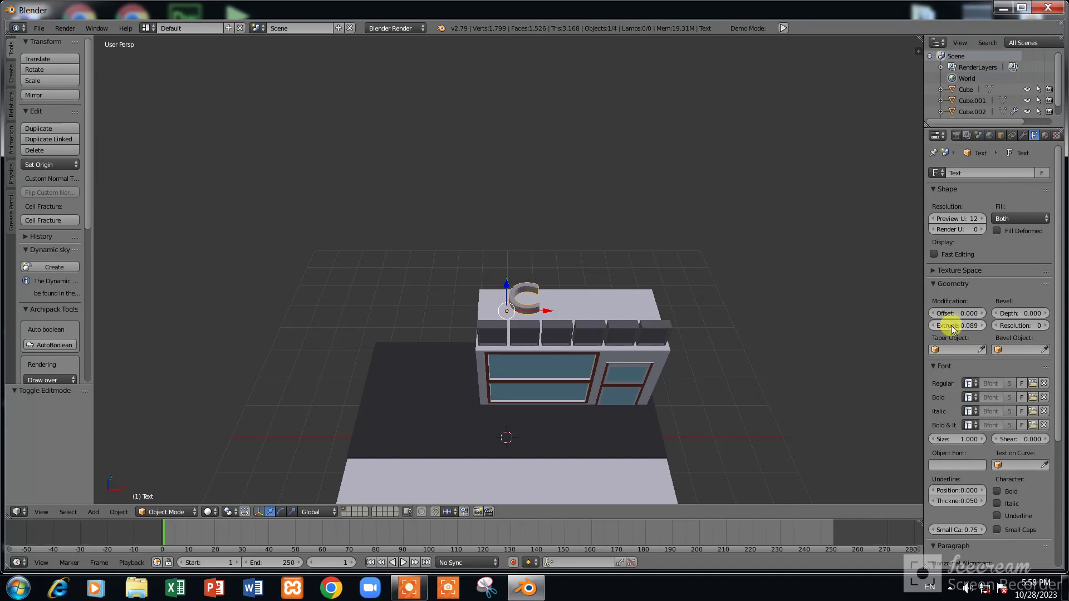
pyautogui.click(1012, 314)
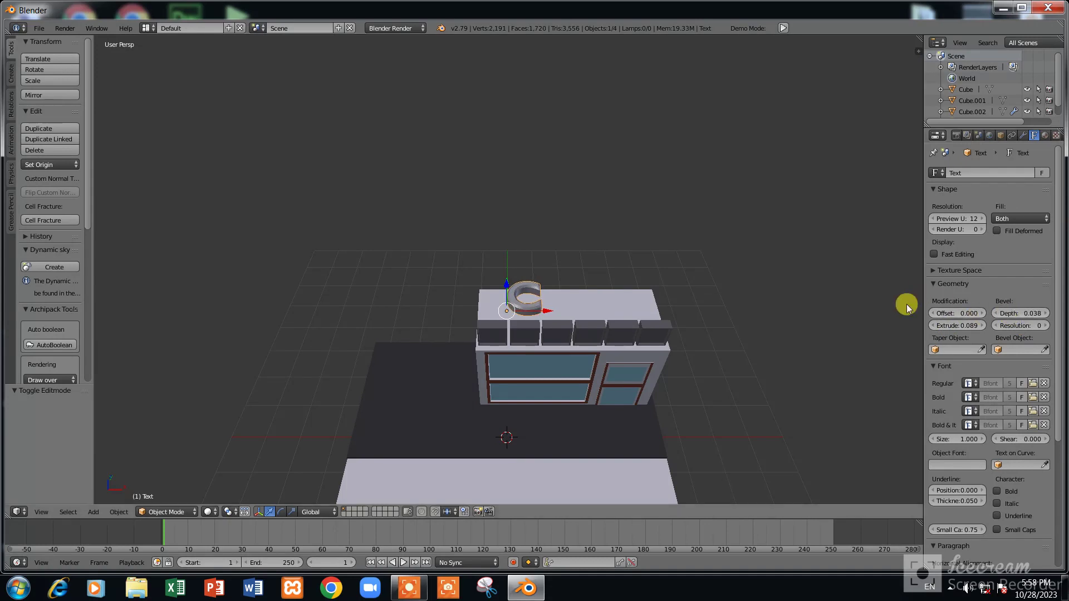
pyautogui.scroll(3, 858, 312)
pyautogui.scroll(2, 807, 318)
pyautogui.moveTo(808, 319)
pyautogui.mouseDown(button='middle')
pyautogui.moveTo(745, 351)
pyautogui.moveTo(764, 351)
pyautogui.moveTo(672, 350)
pyautogui.moveTo(676, 390)
pyautogui.mouseUp(button='middle')
pyautogui.scroll(-1, 983, 414)
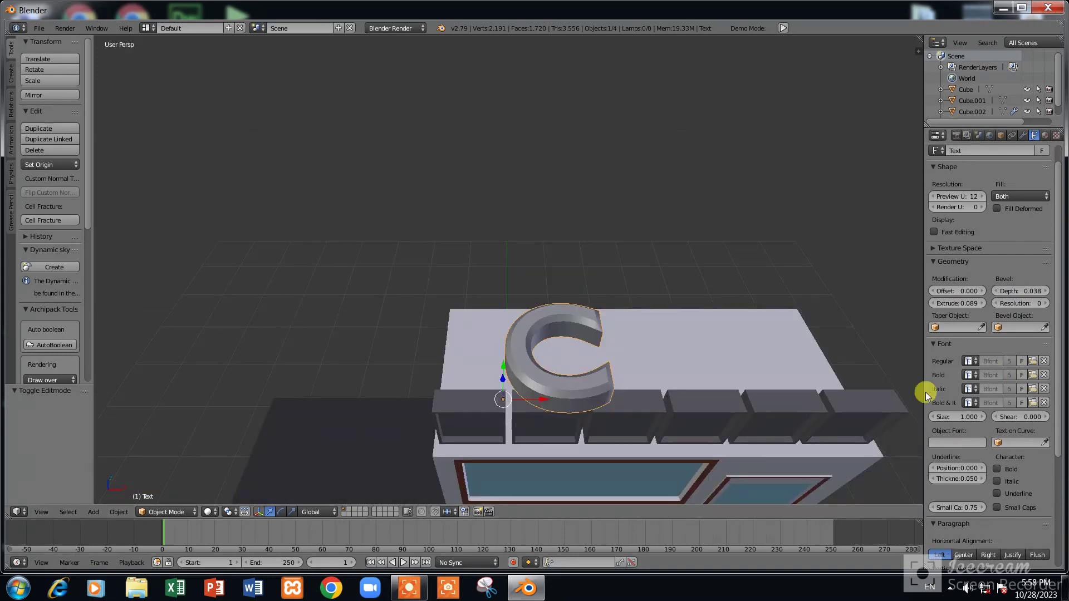
pyautogui.scroll(-2, 781, 389)
pyautogui.moveTo(692, 374)
pyautogui.mouseDown(button='middle')
pyautogui.moveTo(661, 353)
pyautogui.moveTo(503, 333)
pyautogui.moveTo(560, 345)
pyautogui.mouseUp(button='middle')
pyautogui.scroll(3, 503, 333)
pyautogui.scroll(-1, 497, 353)
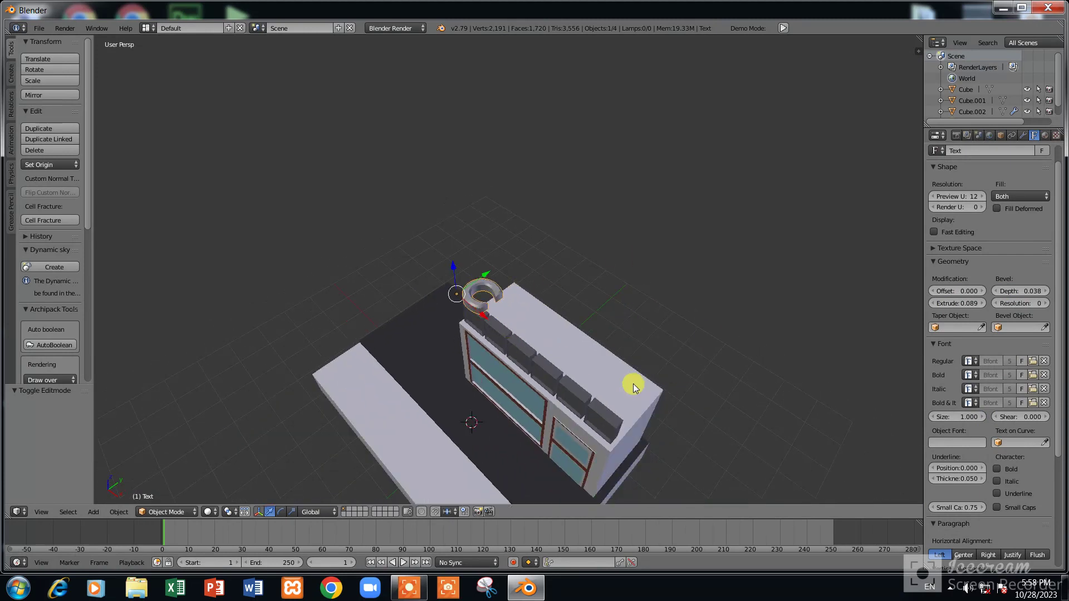
# Rotate the C 90° about X so it stands upright, viewed from the front
pyautogui.write('rx')
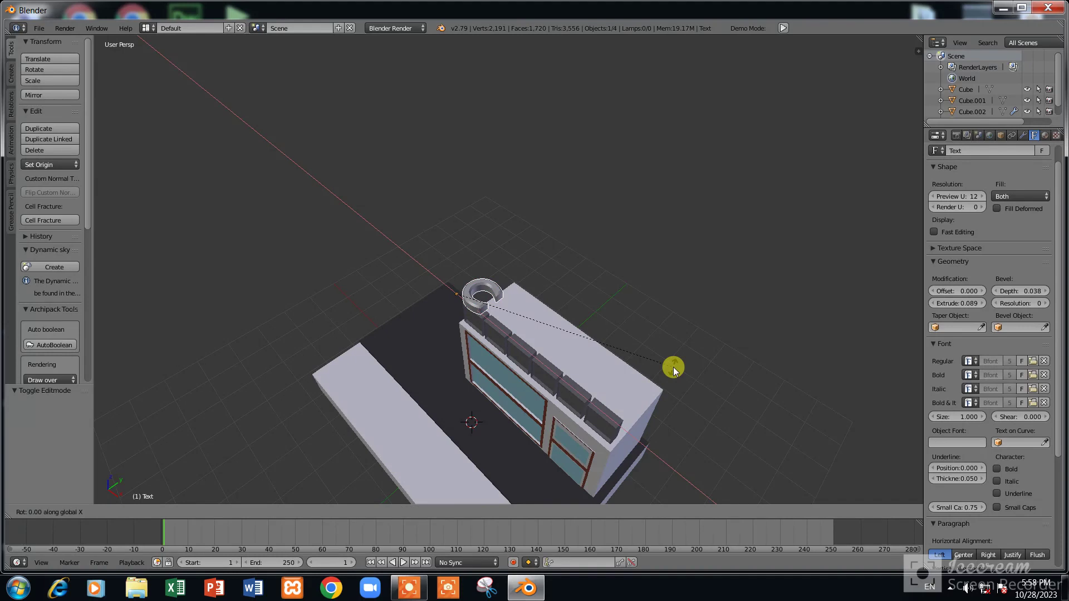
pyautogui.write('90')
pyautogui.press('Return')
pyautogui.press('KP_1')
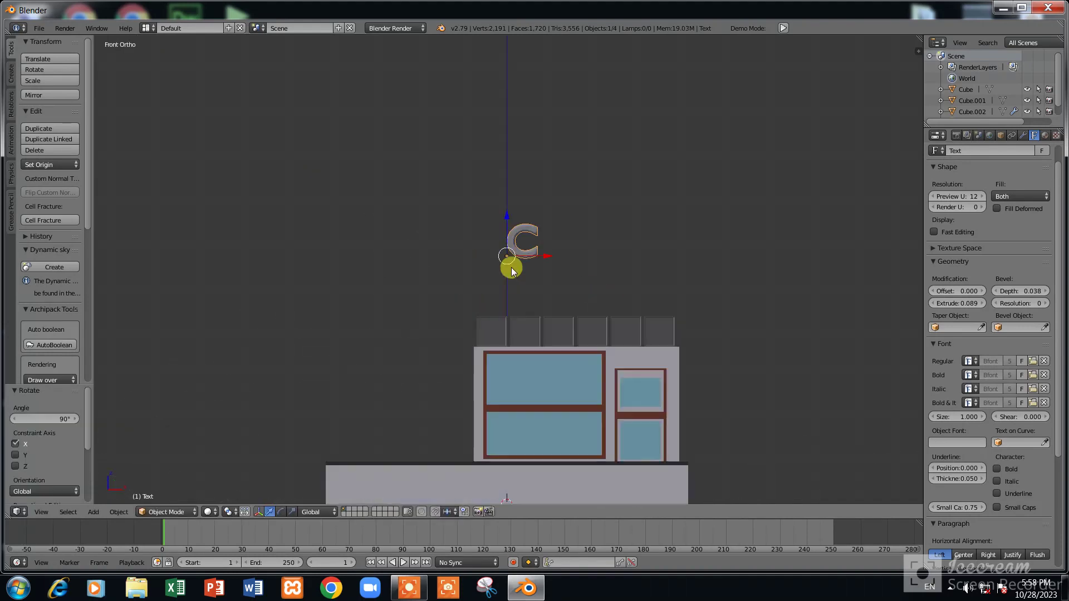
pyautogui.scroll(1, 536, 232)
pyautogui.scroll(1, 536, 232)
# Move the C down beside the roof and scale it to 0.613
pyautogui.press('g')
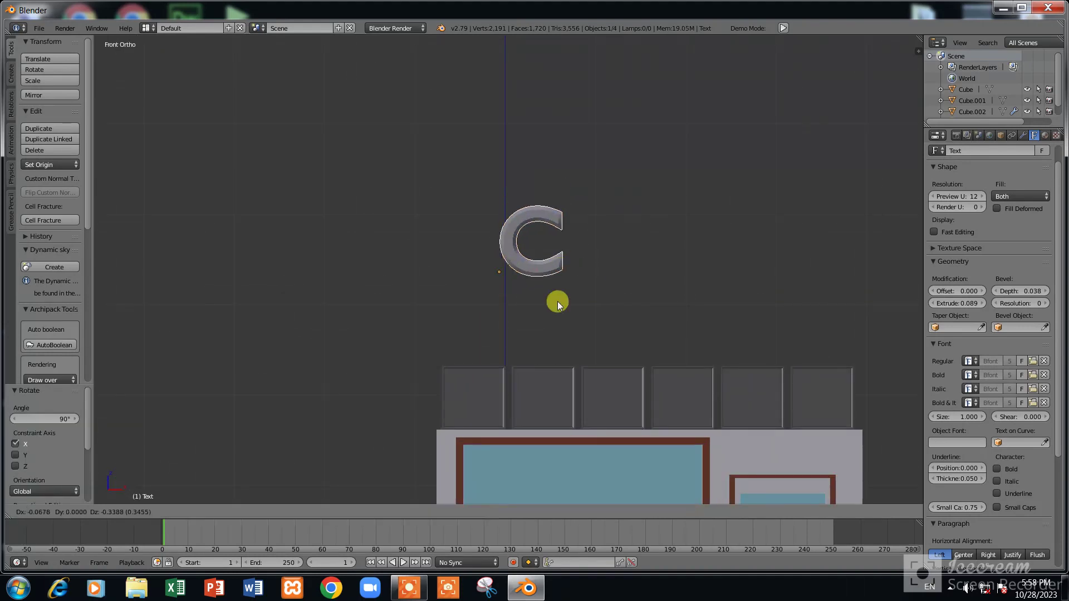
pyautogui.click(509, 396)
pyautogui.scroll(1, 513, 383)
pyautogui.scroll(1, 513, 383)
pyautogui.keyDown('shift'); pyautogui.scroll(-3, 517, 373); pyautogui.keyUp('shift')
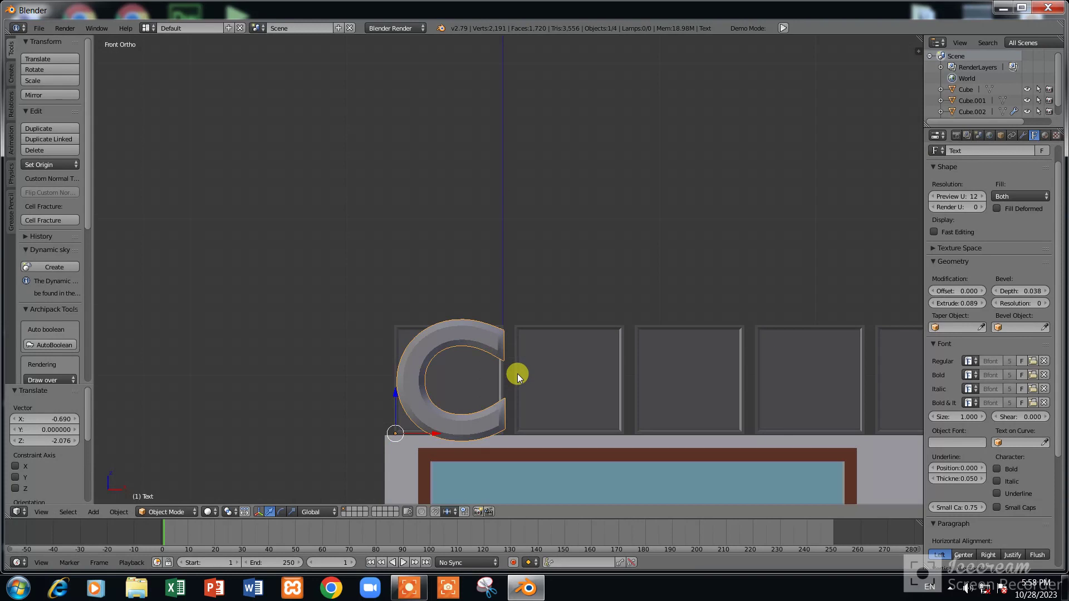
pyautogui.keyDown('shift'); pyautogui.scroll(-1, 517, 373); pyautogui.keyUp('shift')
pyautogui.press('s')
pyautogui.click(551, 408)
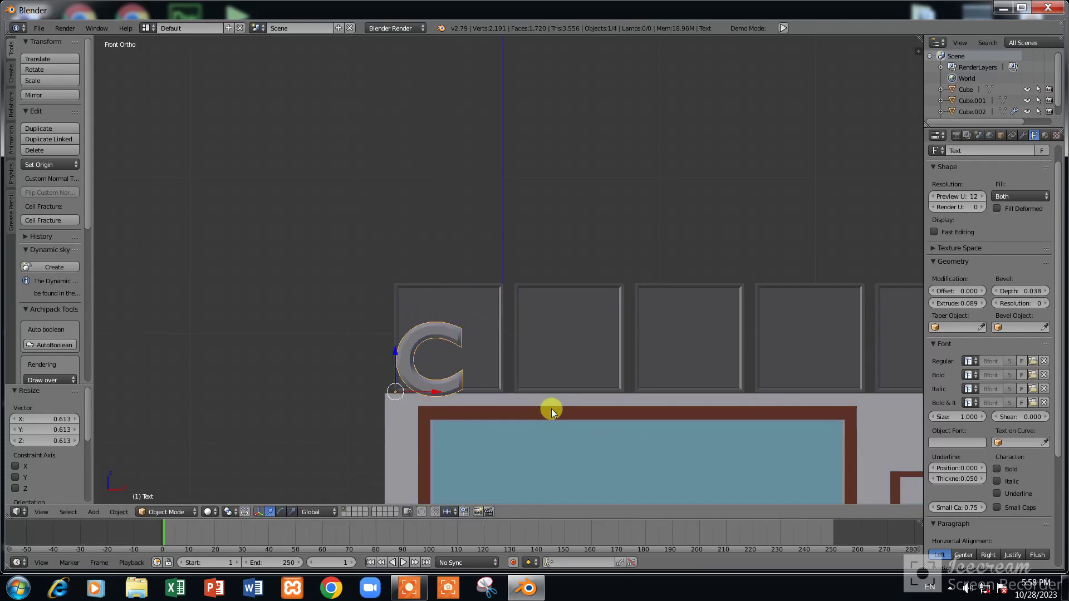
# Set the C inside the first sign tile at the right depth along Y, then duplicate it
pyautogui.press('g')
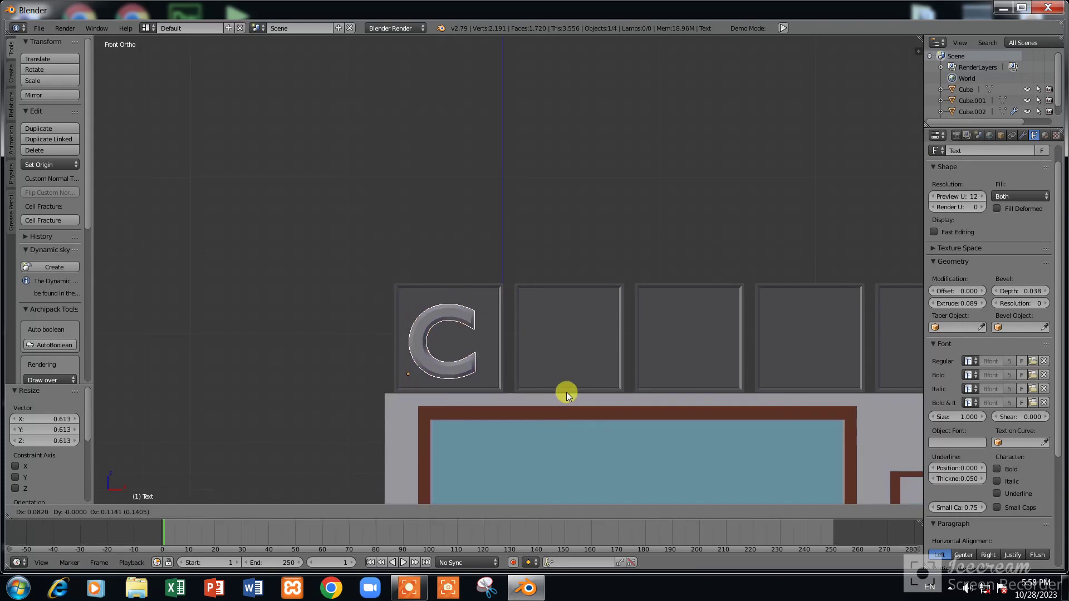
pyautogui.click(567, 393)
pyautogui.moveTo(567, 393)
pyautogui.mouseDown(button='middle')
pyautogui.moveTo(577, 382)
pyautogui.moveTo(784, 404)
pyautogui.mouseUp(button='middle')
pyautogui.press('g')
pyautogui.press('y')
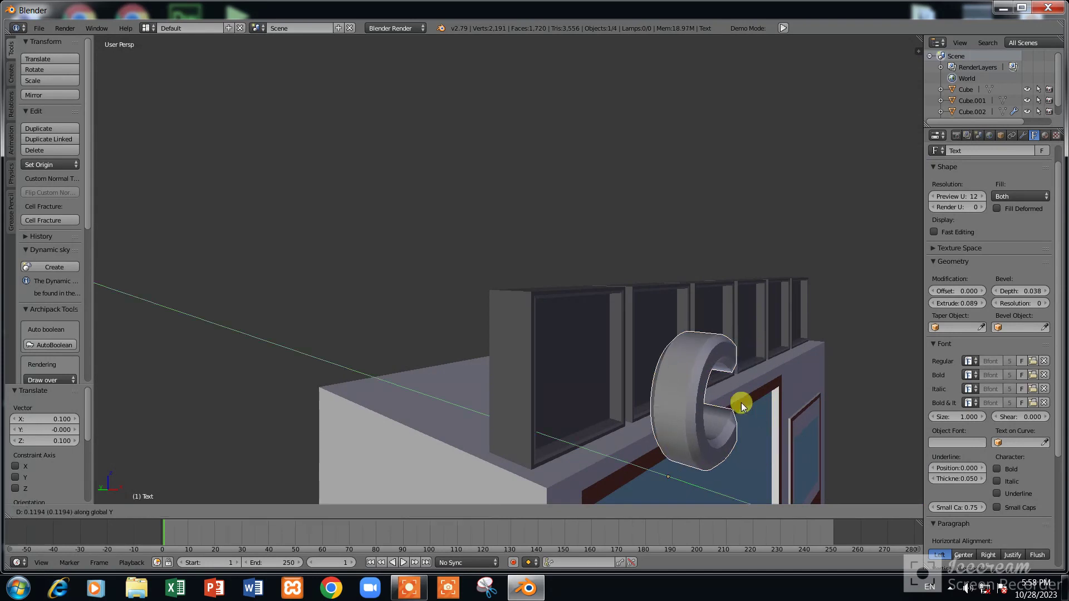
pyautogui.click(624, 362)
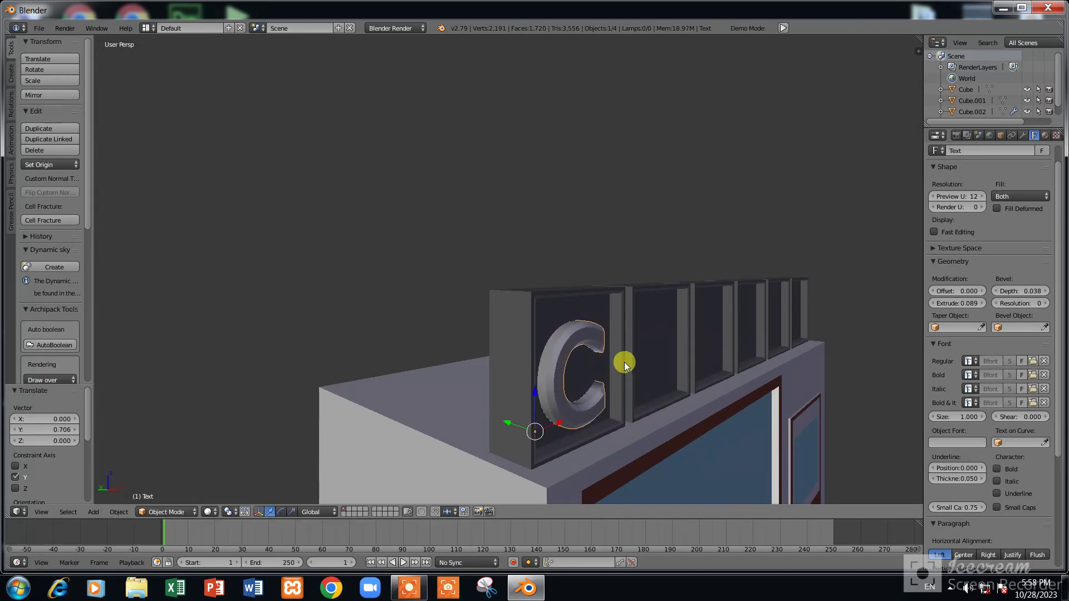
pyautogui.press('KP_3')
pyautogui.press('KP_1')
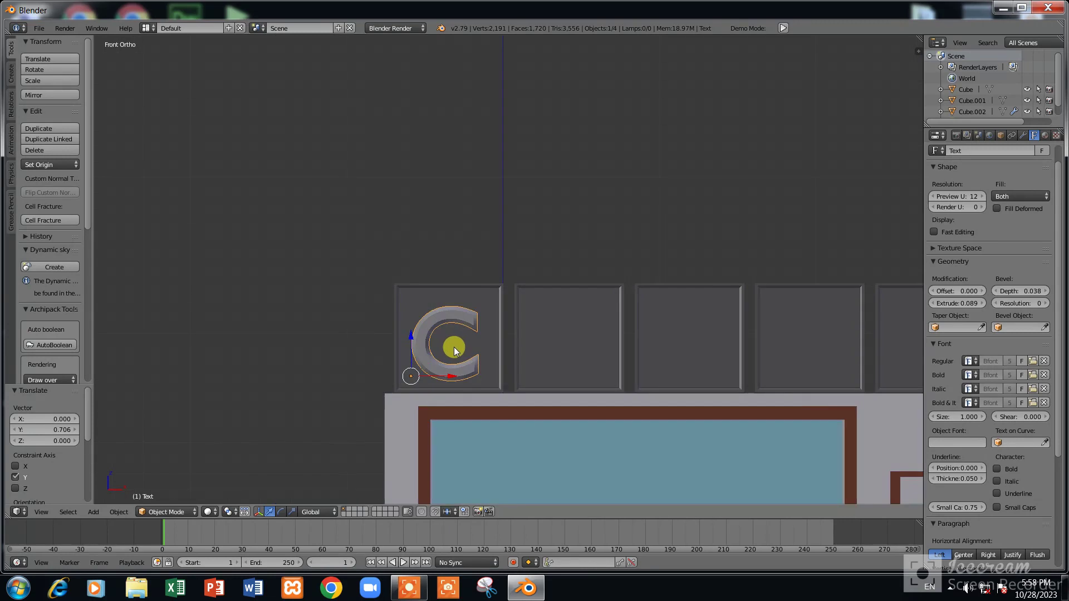
pyautogui.hotkey('shift', 'd')
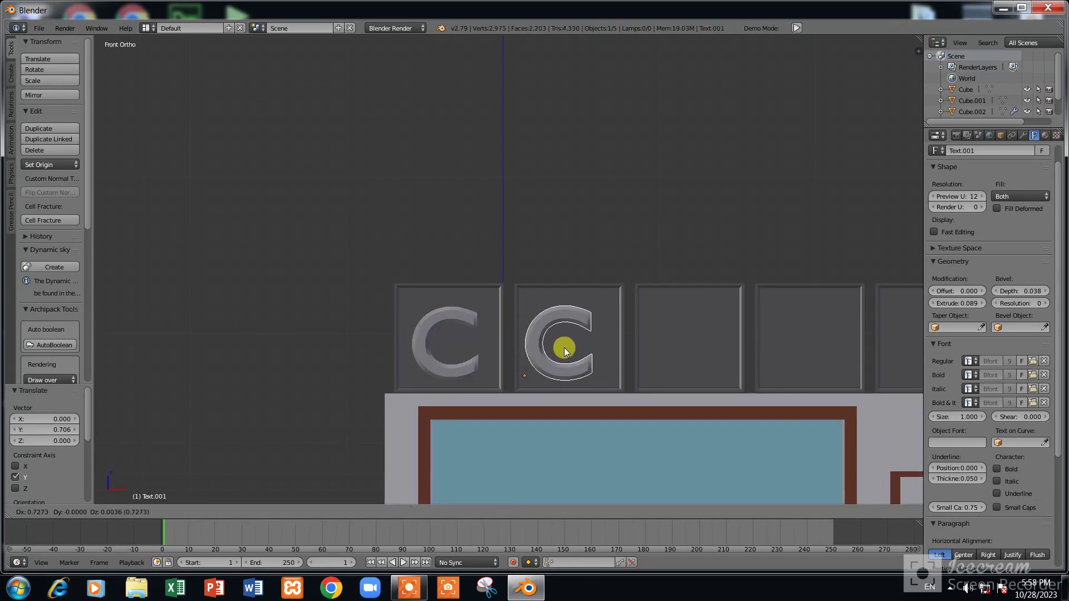
# Place the copied C in the second tile and change its text to O
pyautogui.press('x')
pyautogui.click(570, 346)
pyautogui.press('Tab')
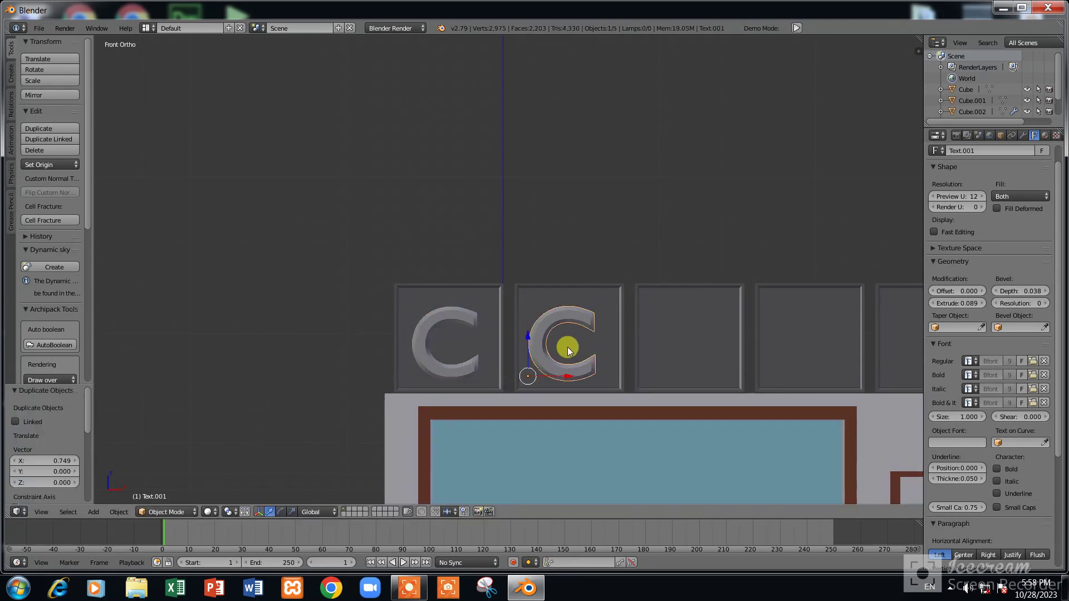
pyautogui.press('BackSpace')
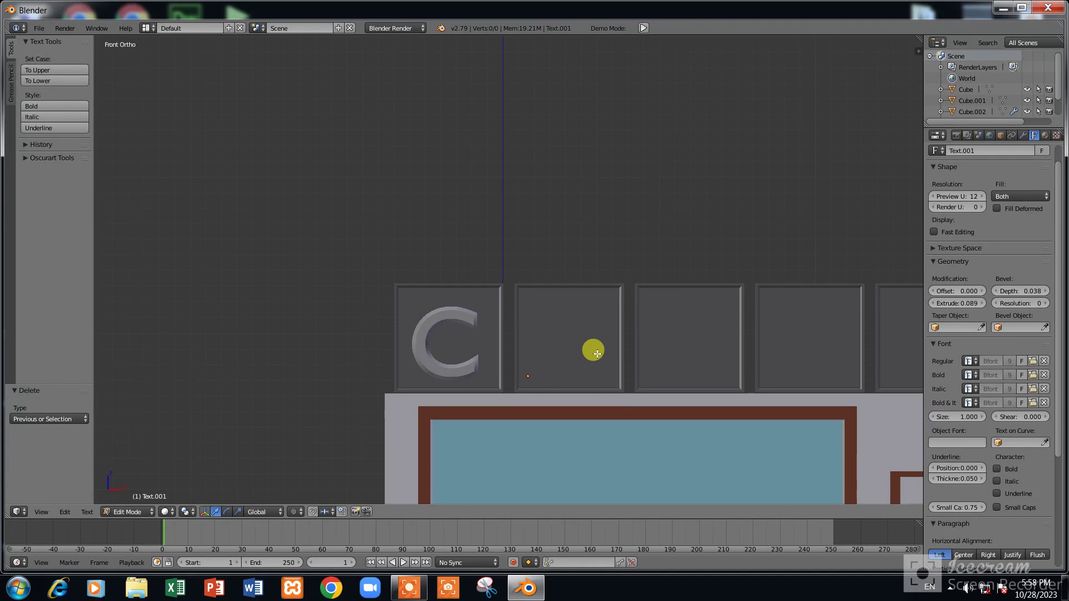
pyautogui.write('o')
pyautogui.press('BackSpace')
pyautogui.write('O')
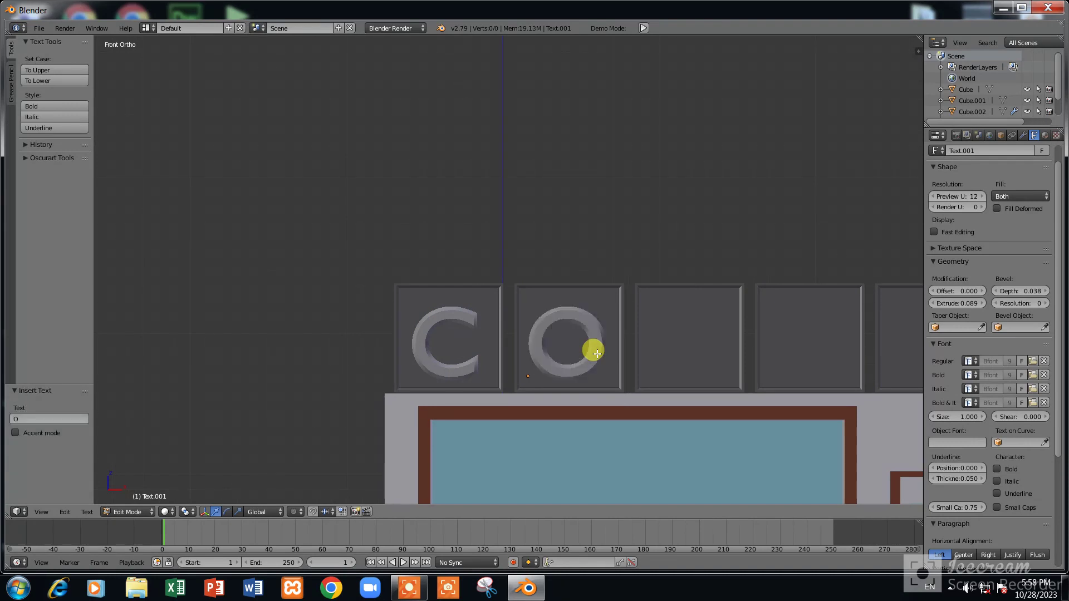
pyautogui.press('Tab')
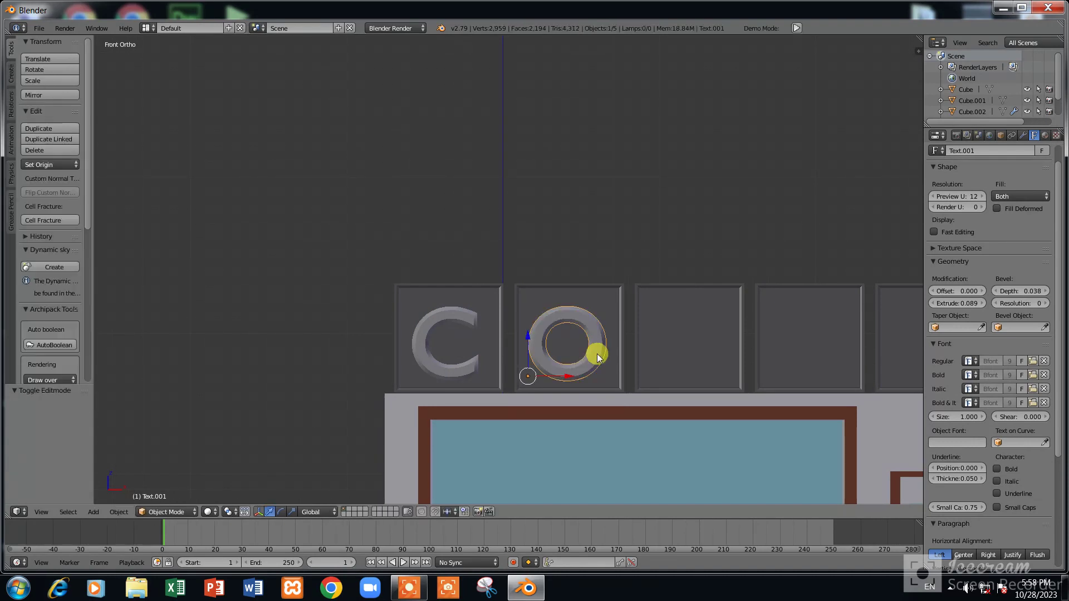
# Copy the O into the third tile and change it to F
pyautogui.hotkey('shift', 'd')
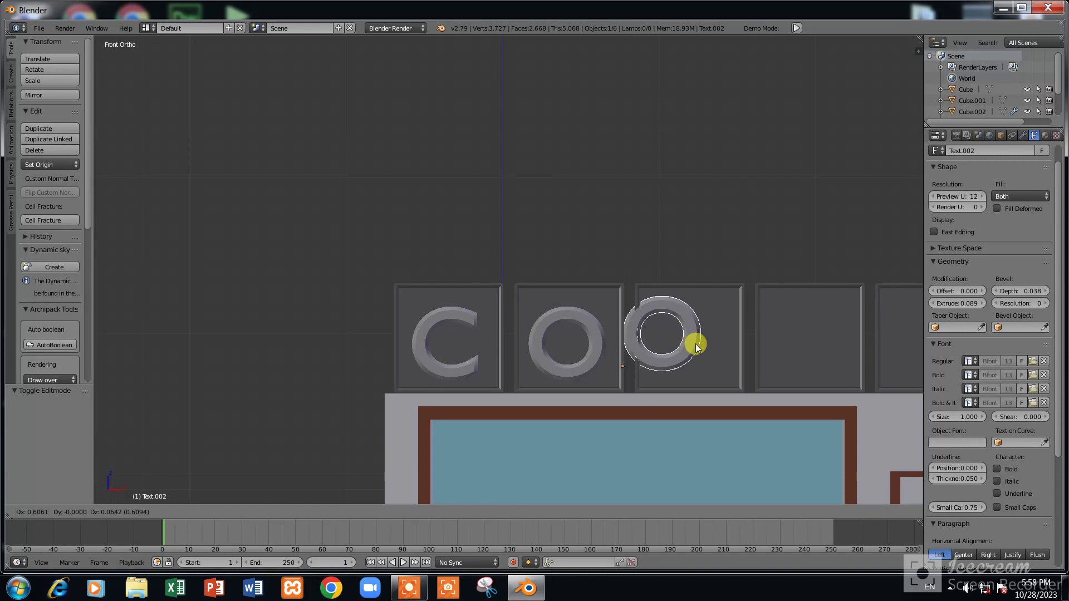
pyautogui.press('x')
pyautogui.click(718, 350)
pyautogui.press('Tab')
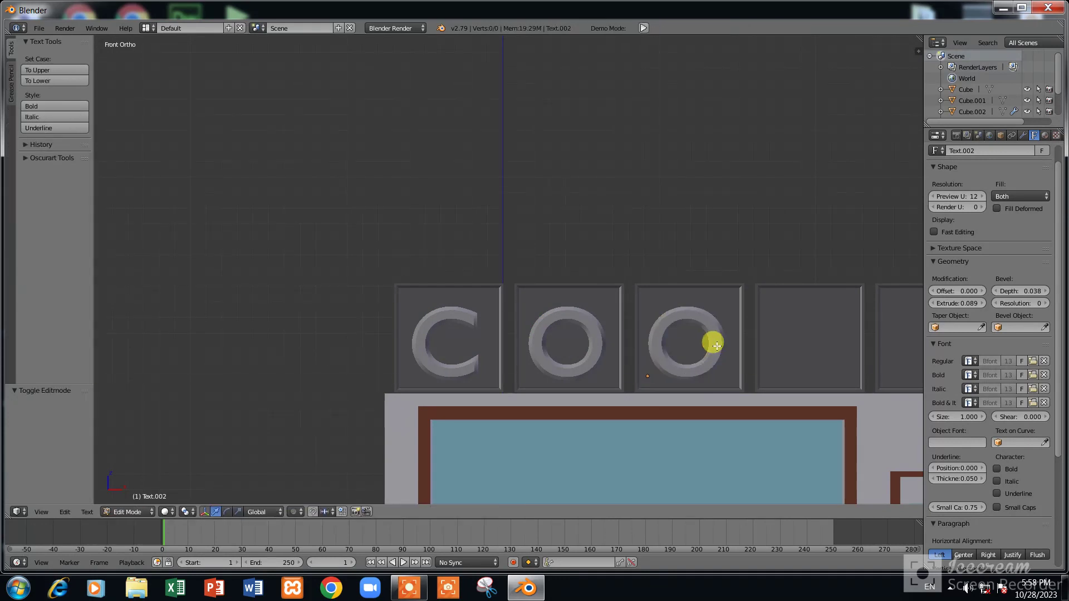
pyautogui.press('BackSpace')
pyautogui.write('F')
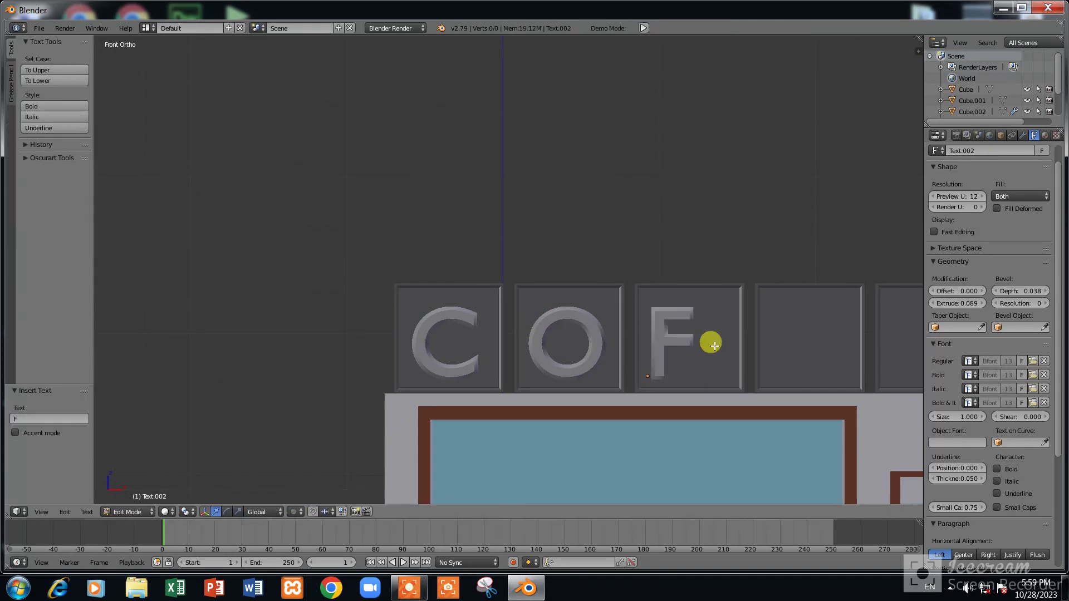
pyautogui.press('Tab')
# Centre the F in its tile and copy it into the fourth tile
pyautogui.press('g')
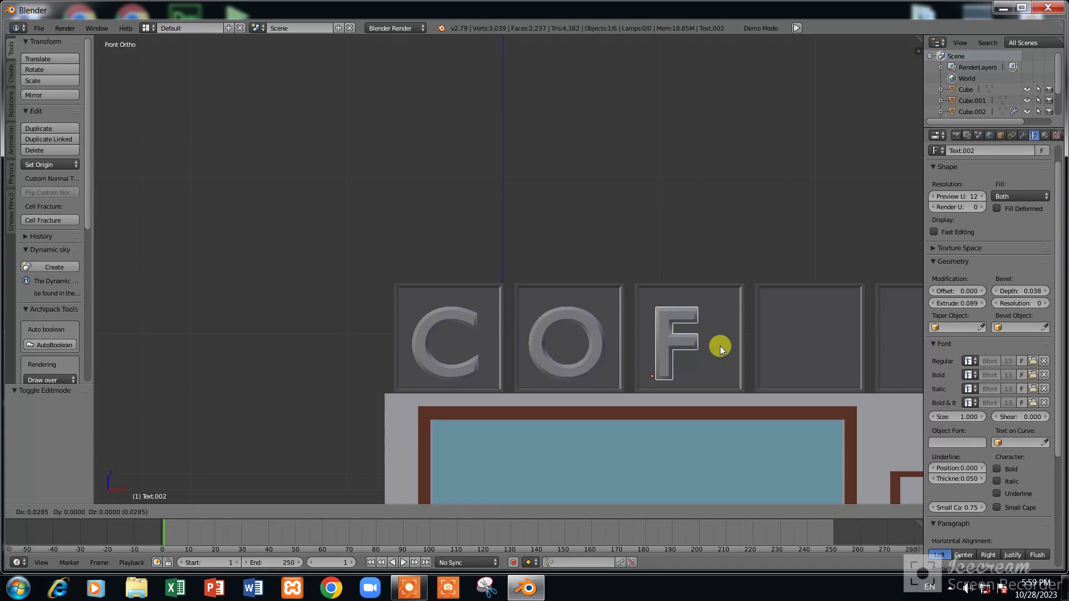
pyautogui.press('x')
pyautogui.click(723, 350)
pyautogui.keyDown('ctrl'); pyautogui.scroll(-2, 724, 350); pyautogui.keyUp('ctrl')
pyautogui.keyDown('ctrl'); pyautogui.scroll(-3, 696, 365); pyautogui.keyUp('ctrl')
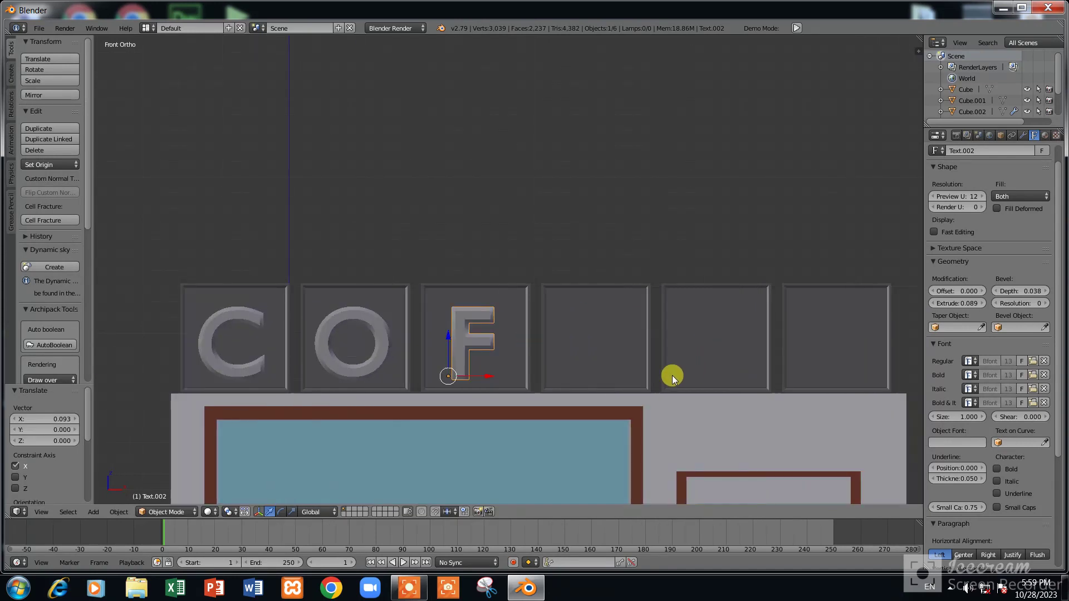
pyautogui.hotkey('shift', 'd')
pyautogui.press('x')
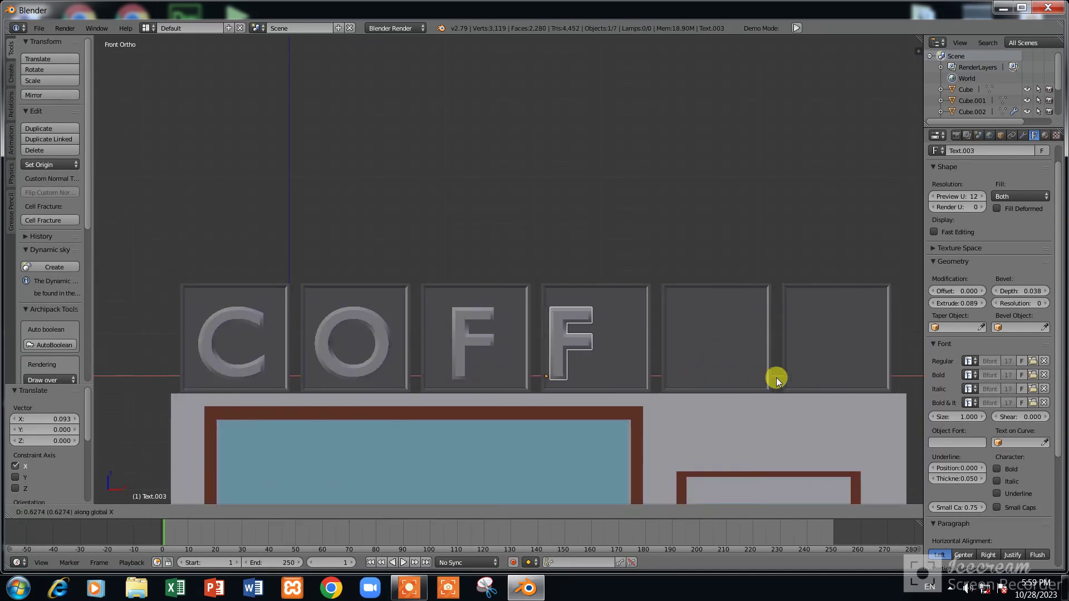
pyautogui.click(795, 382)
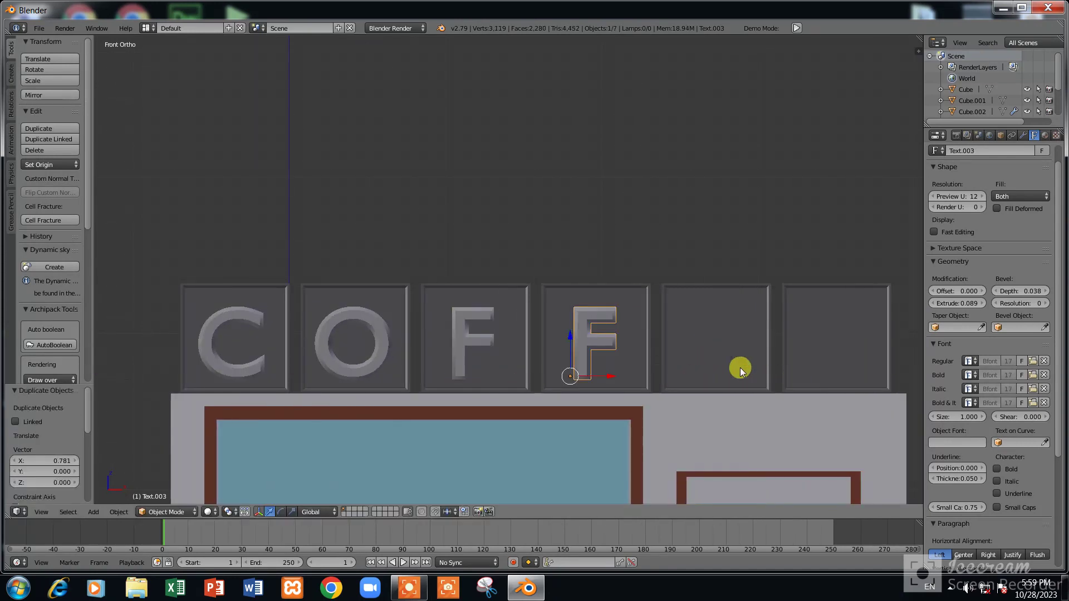
# Copy the F into the fifth tile and change it to E
pyautogui.hotkey('shift', 'd')
pyautogui.press('x')
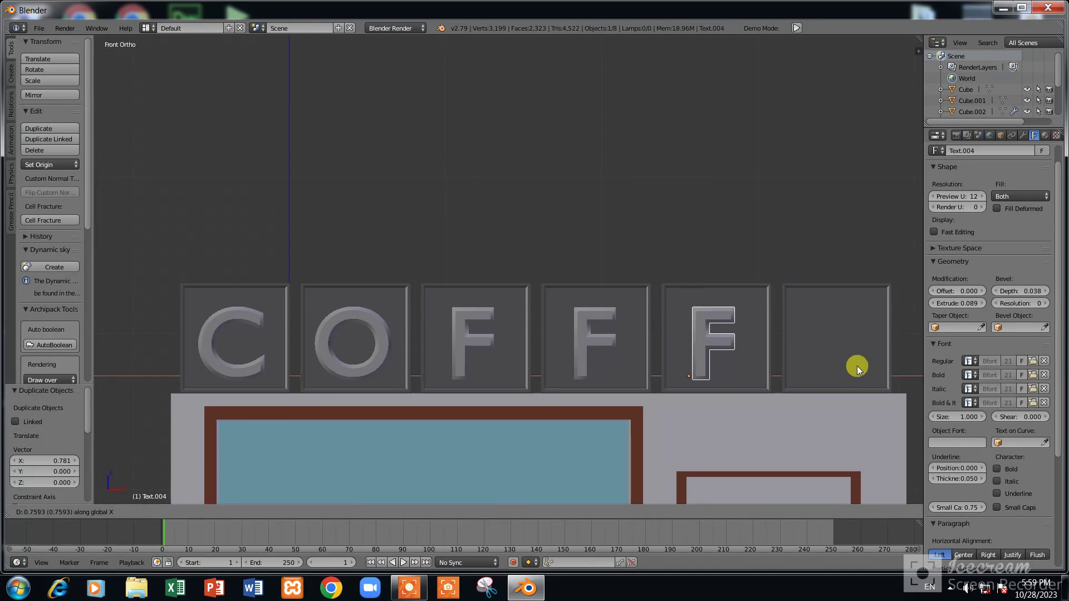
pyautogui.click(858, 370)
pyautogui.press('Tab')
pyautogui.press('BackSpace')
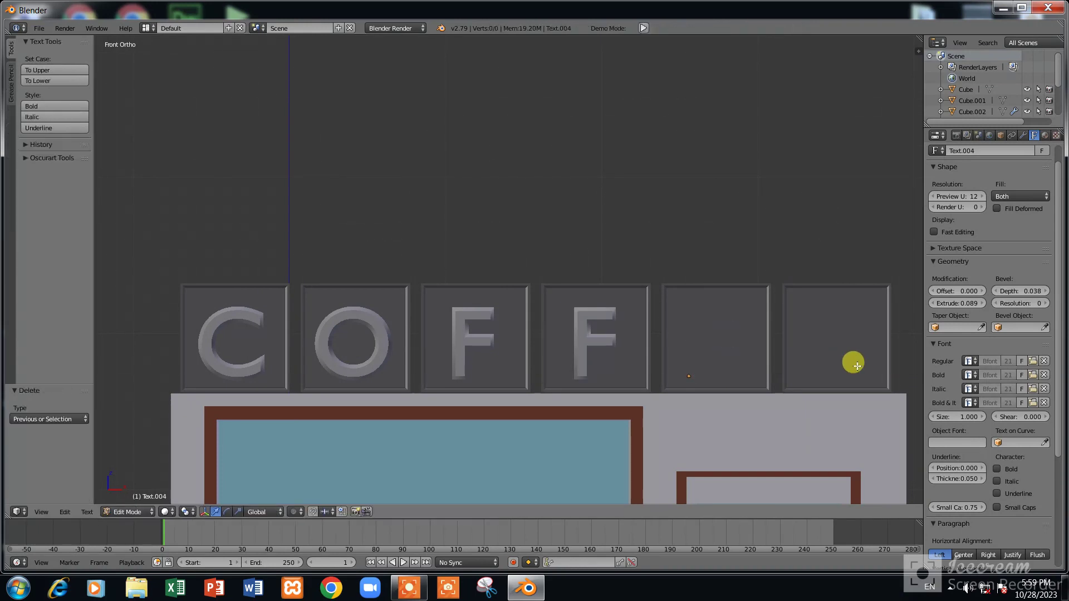
pyautogui.write('E')
pyautogui.press('Tab')
# Duplicate the E along X into the sixth tile
pyautogui.hotkey('shift', 'd')
pyautogui.press('x')
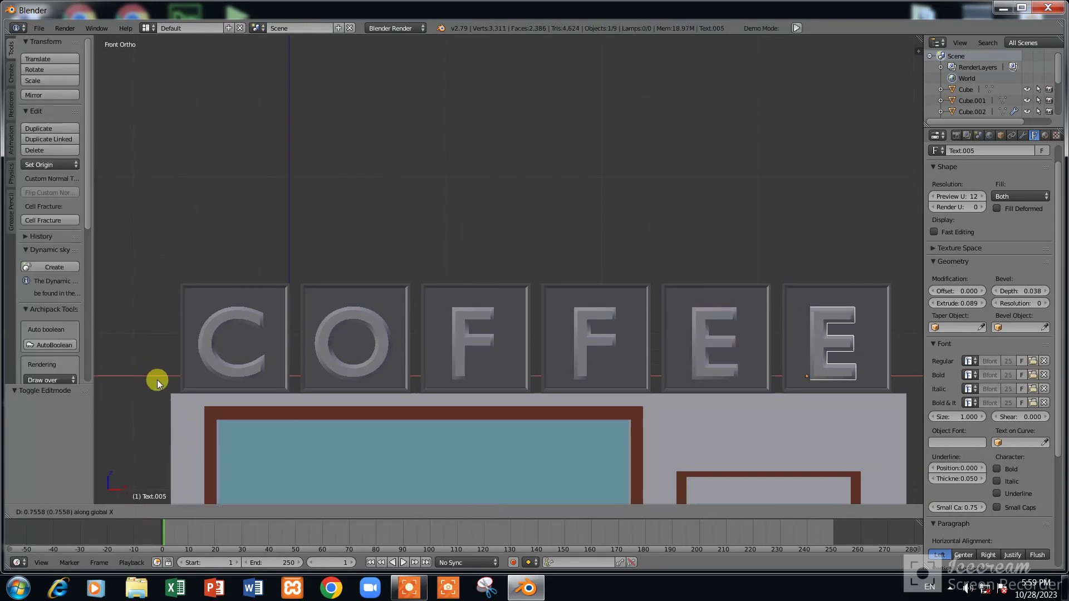
pyautogui.click(153, 382)
pyautogui.scroll(-5, 379, 392)
# Add a 32-vertex, radius-1 circle mesh to the scene
pyautogui.moveTo(379, 392)
pyautogui.mouseDown(button='middle')
pyautogui.moveTo(544, 318)
pyautogui.moveTo(527, 359)
pyautogui.moveTo(539, 350)
pyautogui.moveTo(467, 329)
pyautogui.moveTo(444, 351)
pyautogui.moveTo(488, 331)
pyautogui.mouseUp(button='middle')
pyautogui.moveTo(593, 308); pyautogui.dragTo(600, 318, button='middle')
pyautogui.hotkey('shift', 'a')
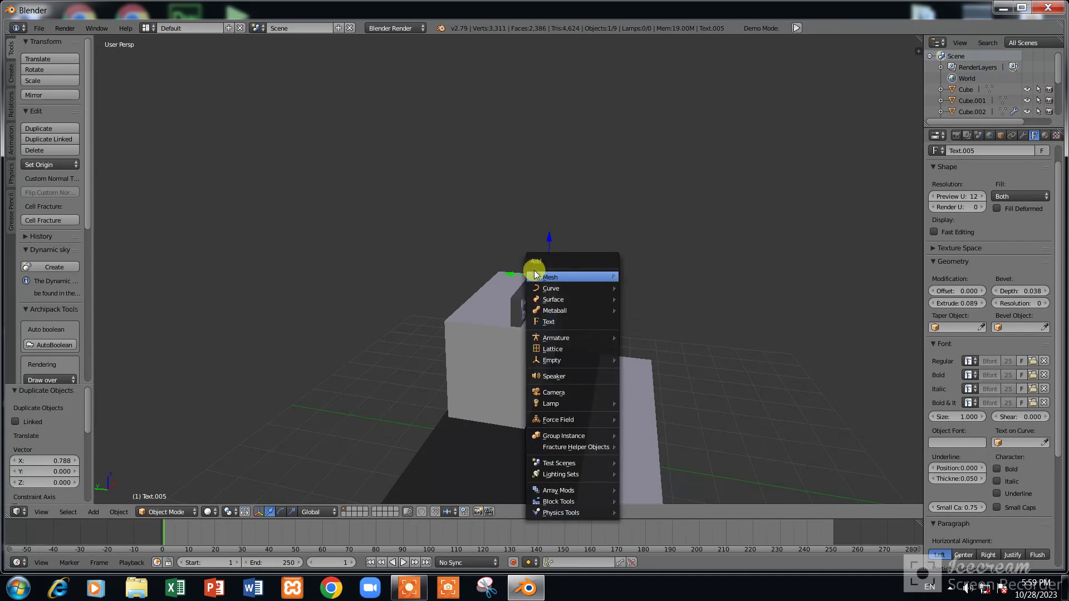
pyautogui.moveTo(552, 276)
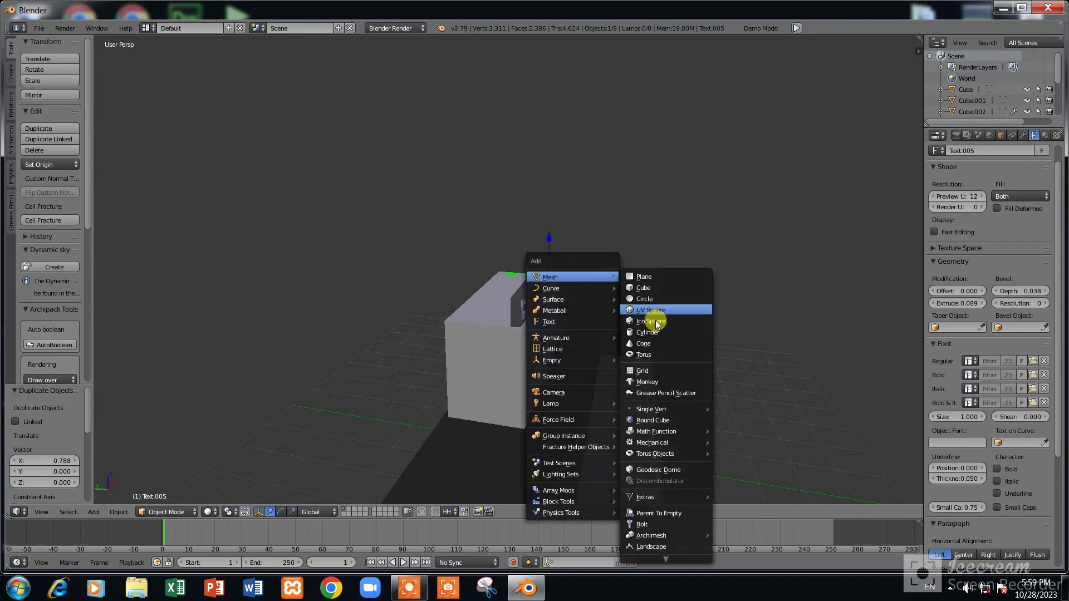
pyautogui.click(657, 299)
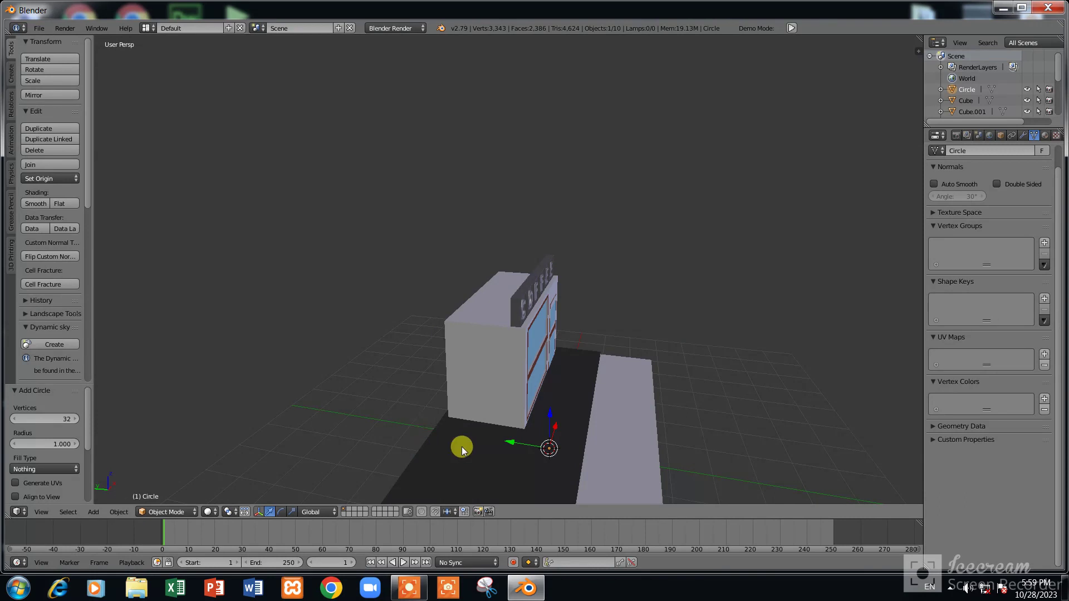
pyautogui.scroll(-4, 471, 438)
pyautogui.scroll(2, 484, 364)
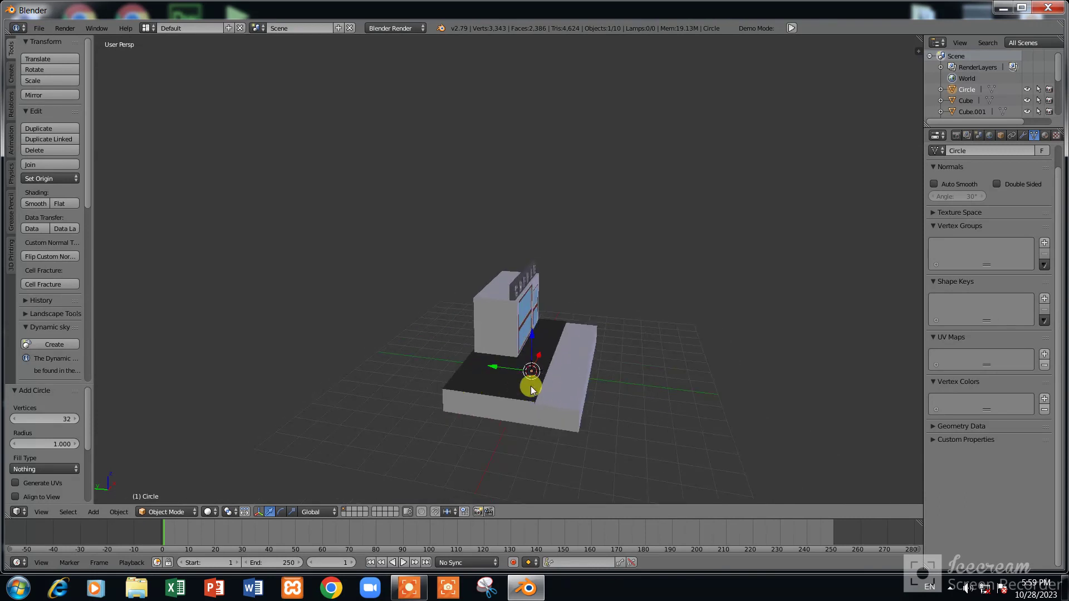
# Move the circle along Y to about −7 in front of the building
pyautogui.press('g')
pyautogui.press('y')
pyautogui.click(690, 430)
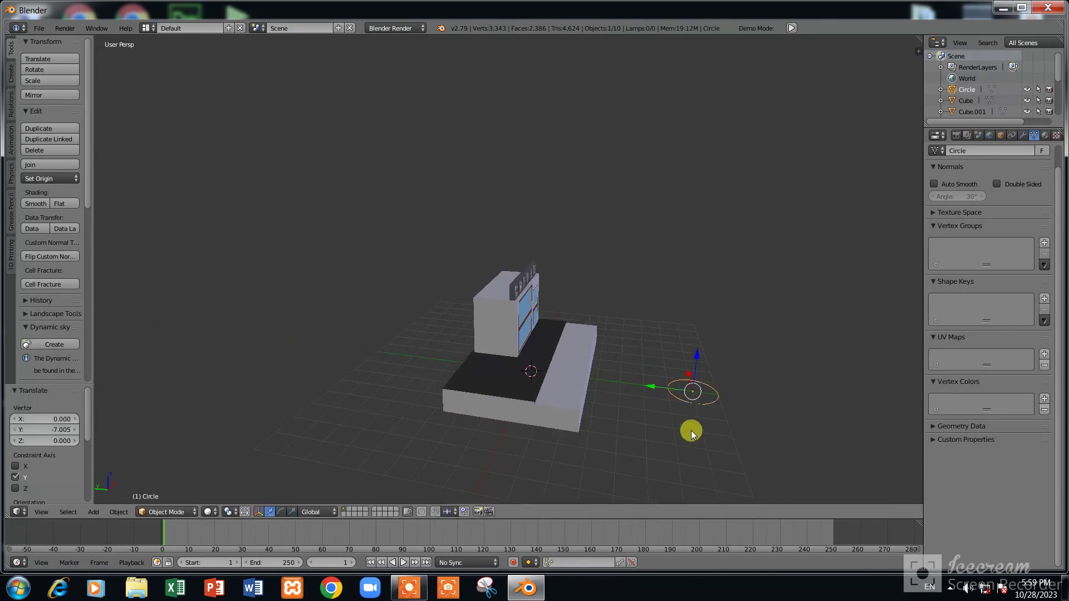
pyautogui.press('KP_7')
pyautogui.scroll(3, 620, 359)
pyautogui.keyDown('shift'); pyautogui.scroll(-3, 613, 350); pyautogui.keyUp('shift')
pyautogui.keyDown('shift'); pyautogui.scroll(-2, 560, 347); pyautogui.keyUp('shift')
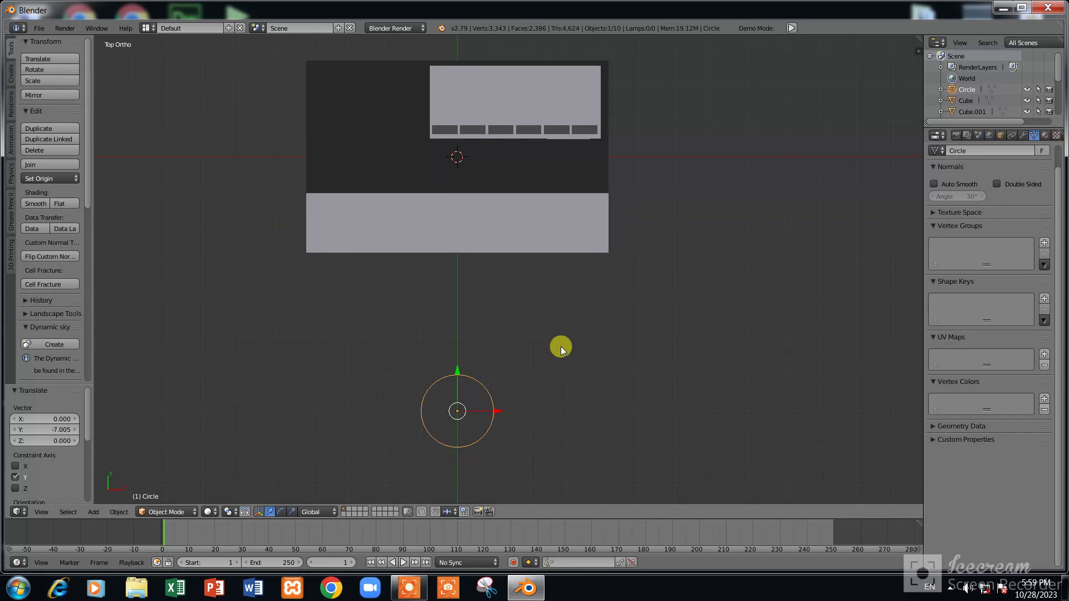
pyautogui.keyDown('shift'); pyautogui.scroll(-1, 378, 346); pyautogui.keyUp('shift')
# Enter Edit Mode on the circle in vertex select with everything deselected
pyautogui.press('Tab')
pyautogui.keyDown('shift'); pyautogui.scroll(-2, 387, 353); pyautogui.keyUp('shift')
pyautogui.keyDown('shift'); pyautogui.scroll(-2, 392, 354); pyautogui.keyUp('shift')
pyautogui.scroll(2, 397, 354)
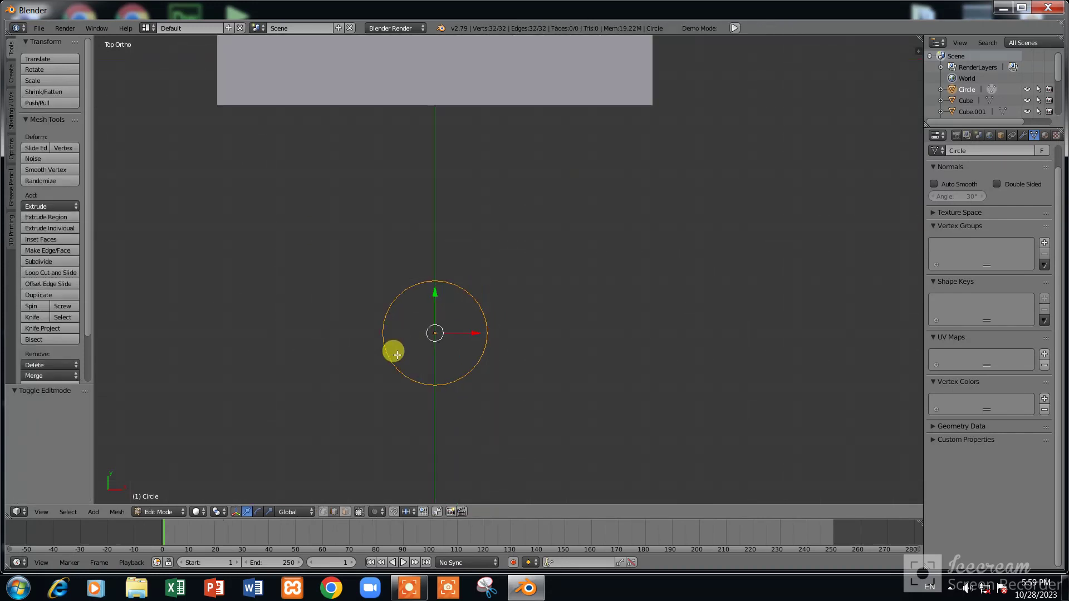
pyautogui.scroll(1, 397, 355)
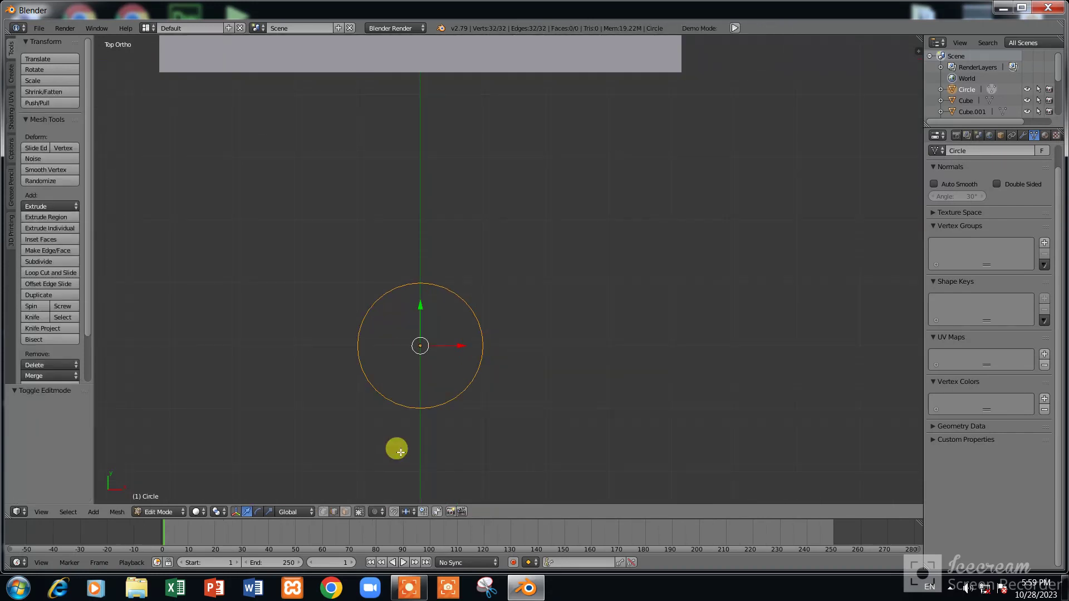
pyautogui.click(323, 512)
pyautogui.keyDown('ctrl'); pyautogui.scroll(-5, 312, 398); pyautogui.keyUp('ctrl')
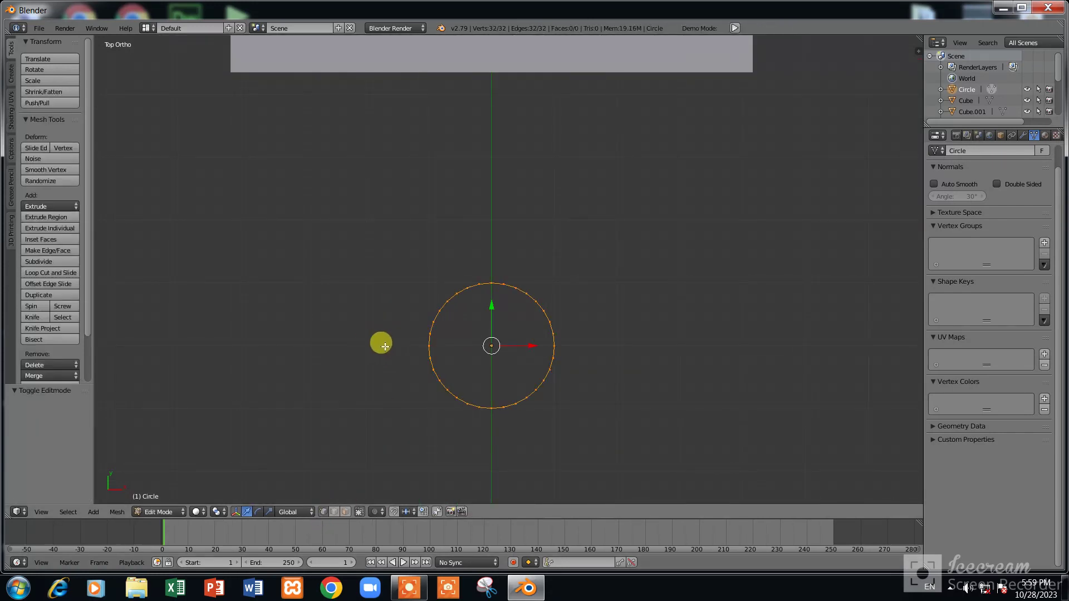
pyautogui.keyDown('shift'); pyautogui.scroll(-1, 412, 312); pyautogui.keyUp('shift')
pyautogui.scroll(3, 457, 322)
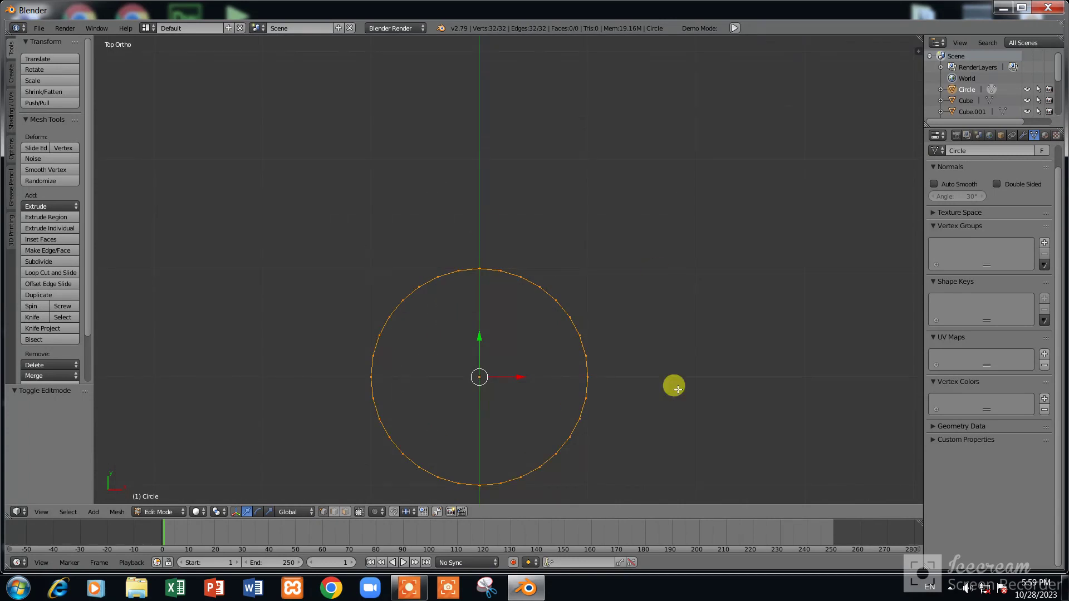
pyautogui.press('a')
pyautogui.keyDown('shift'); pyautogui.scroll(-1, 480, 366); pyautogui.keyUp('shift')
pyautogui.keyDown('shift'); pyautogui.scroll(-1, 482, 368); pyautogui.keyUp('shift')
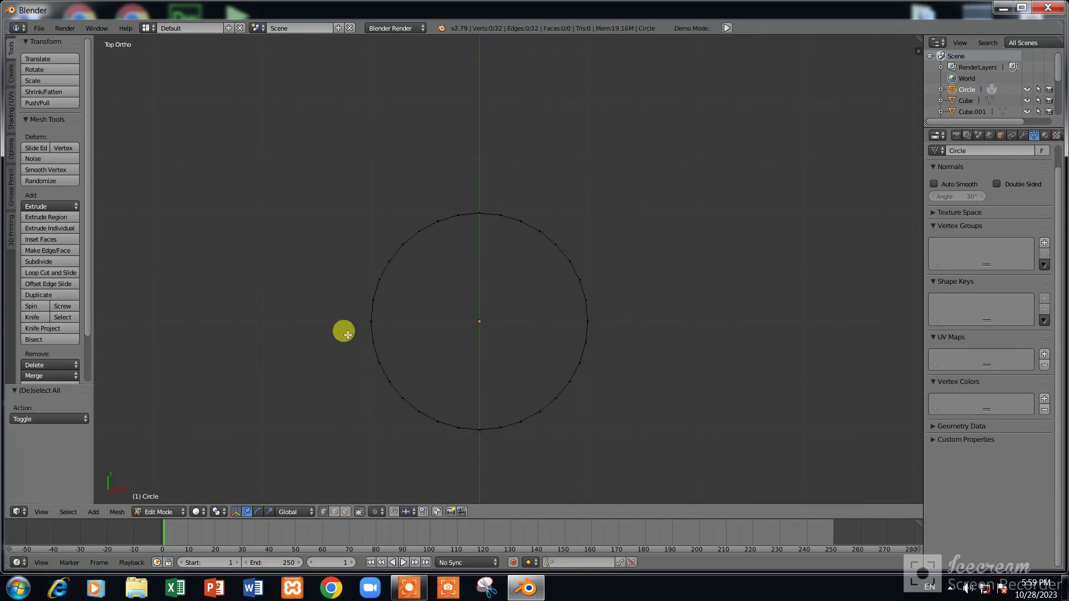
# Brush-select the circle's lower arc of vertices
pyautogui.press('c')
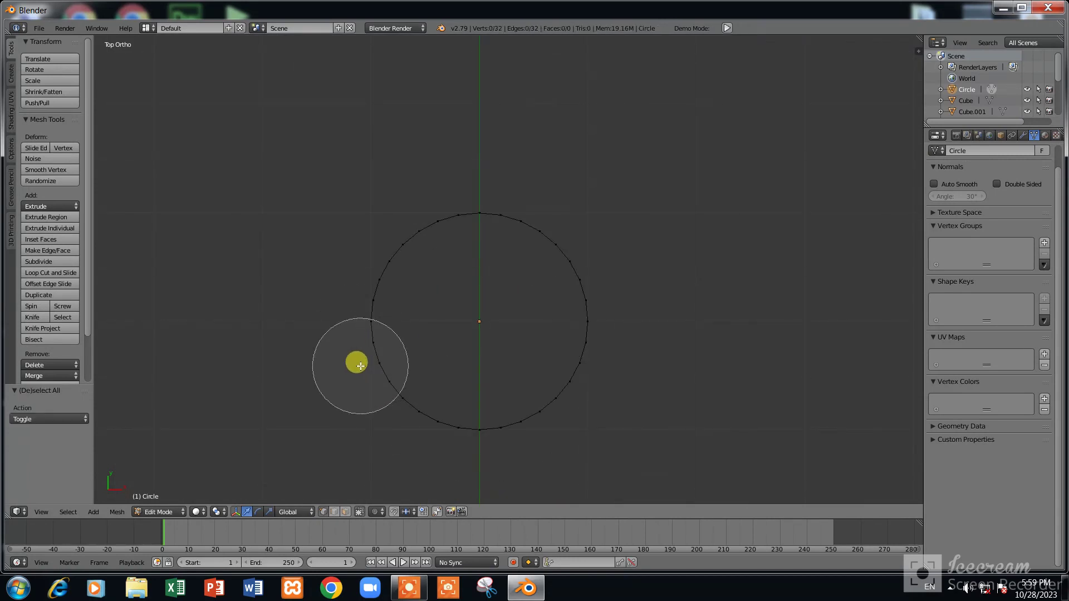
pyautogui.moveTo(365, 356)
pyautogui.mouseDown()
pyautogui.moveTo(528, 429)
pyautogui.moveTo(586, 375)
pyautogui.mouseUp()
pyautogui.rightClick(595, 363)
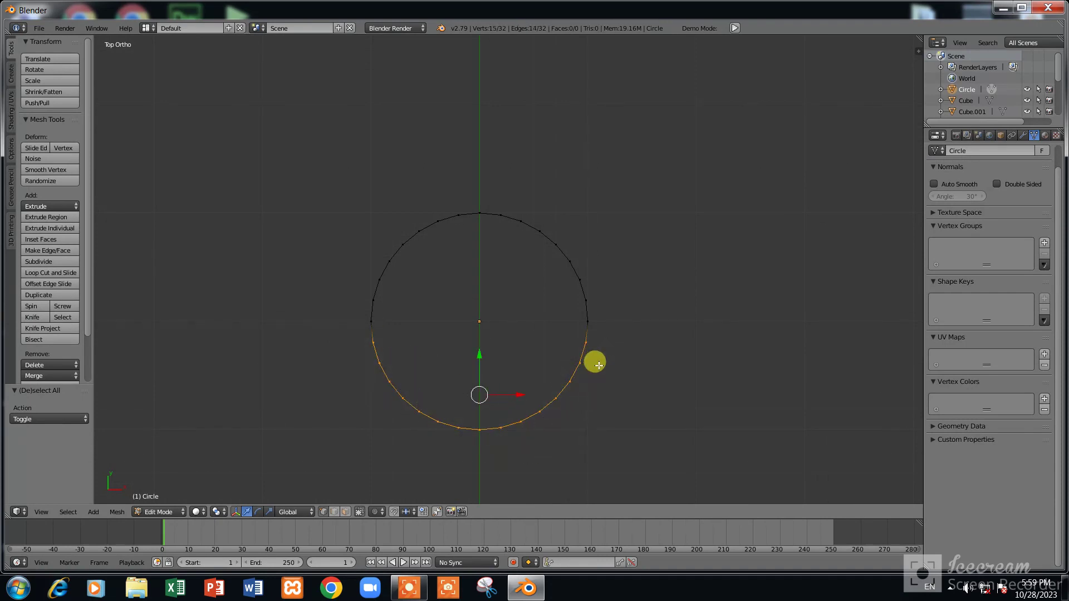
pyautogui.press('g')
pyautogui.press('Escape')
pyautogui.keyDown('shift'); pyautogui.scroll(-3, 596, 359); pyautogui.keyUp('shift')
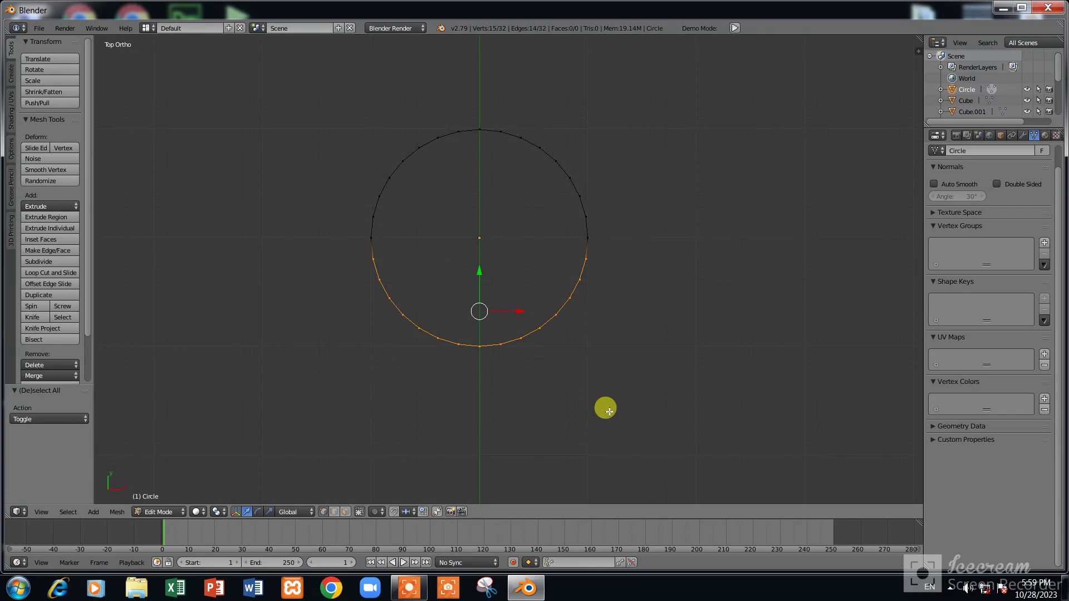
# Pull the lower arc along Y to stretch the circle into a long capsule
pyautogui.press('g')
pyautogui.press('y')
pyautogui.click(642, 144)
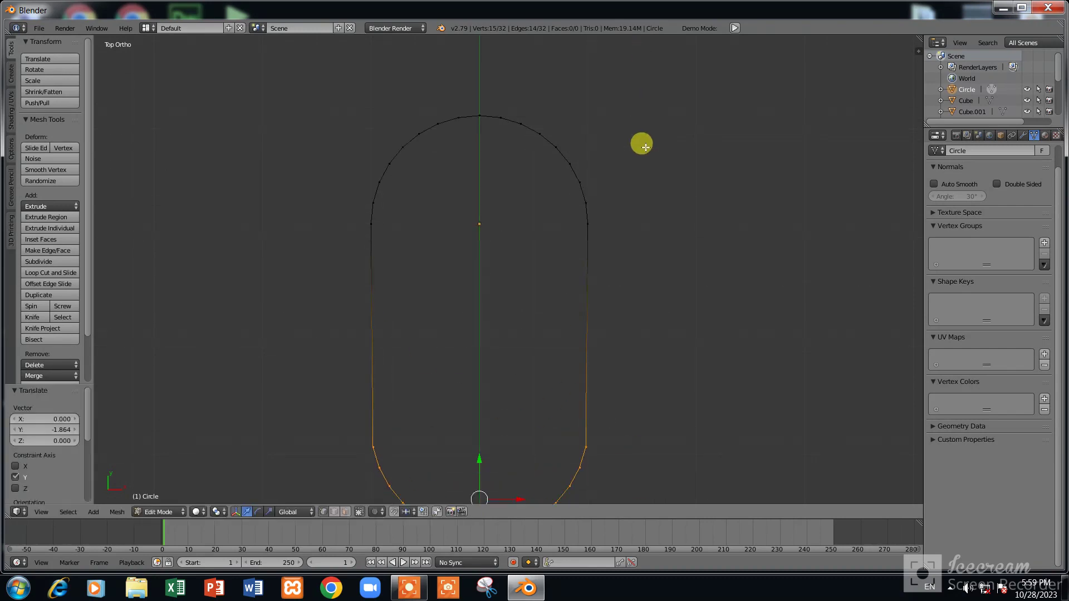
pyautogui.scroll(-3, 652, 167)
pyautogui.scroll(-1, 666, 199)
pyautogui.press('g')
pyautogui.press('y')
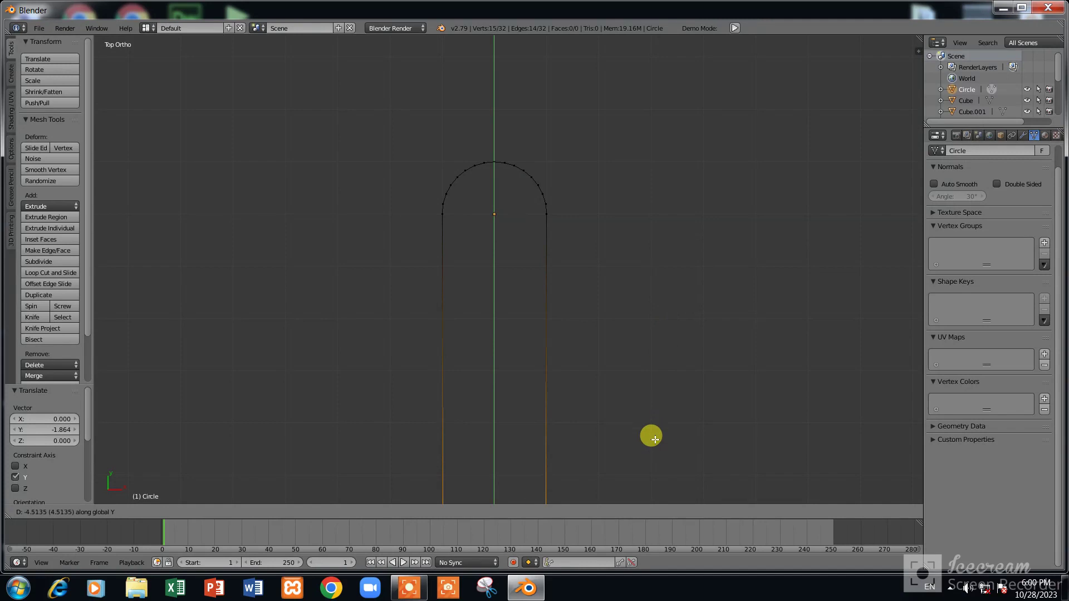
pyautogui.click(652, 437)
pyautogui.scroll(-5, 640, 355)
pyautogui.scroll(2, 638, 352)
pyautogui.scroll(1, 638, 352)
# Select the whole capsule outline and fill it with a single face
pyautogui.press('Tab')
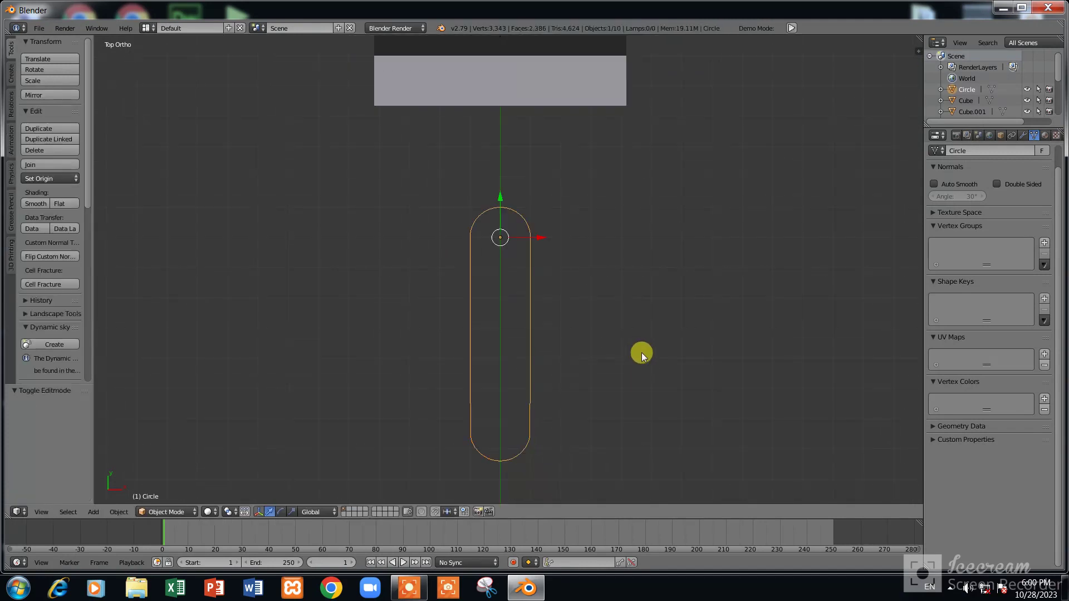
pyautogui.hotkey('ctrl', 'z')
pyautogui.press('Tab')
pyautogui.hotkey('ctrl', 'shift', 'z')
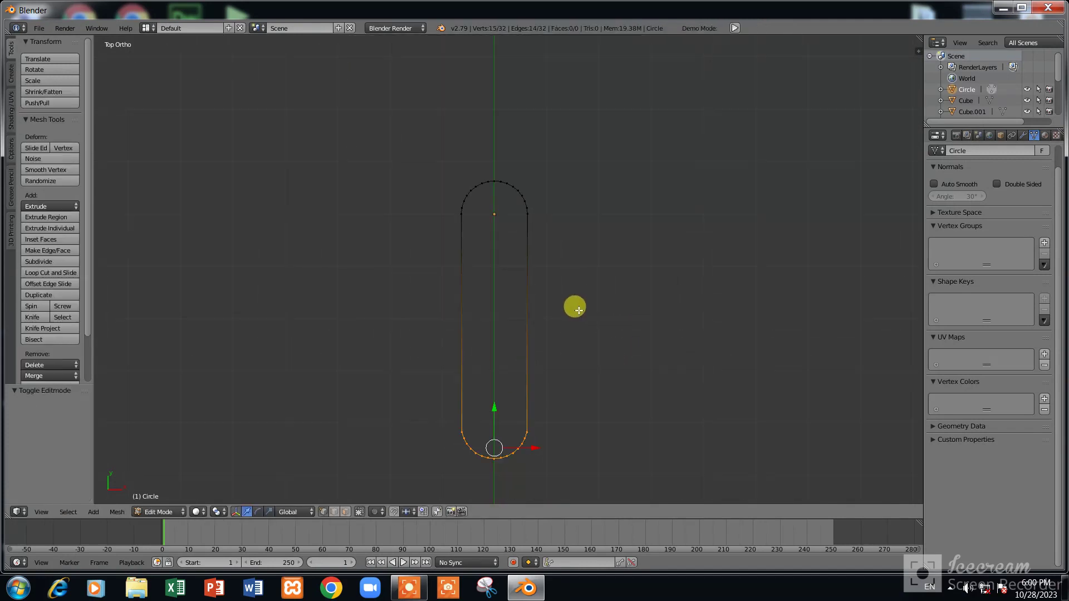
pyautogui.press('a')
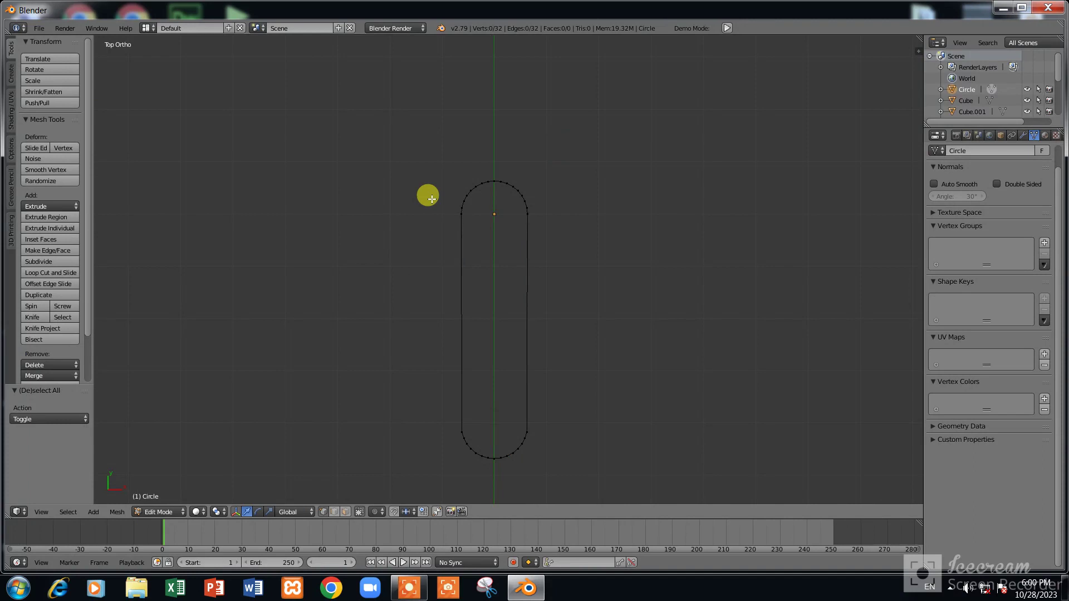
pyautogui.press('a')
pyautogui.press('f')
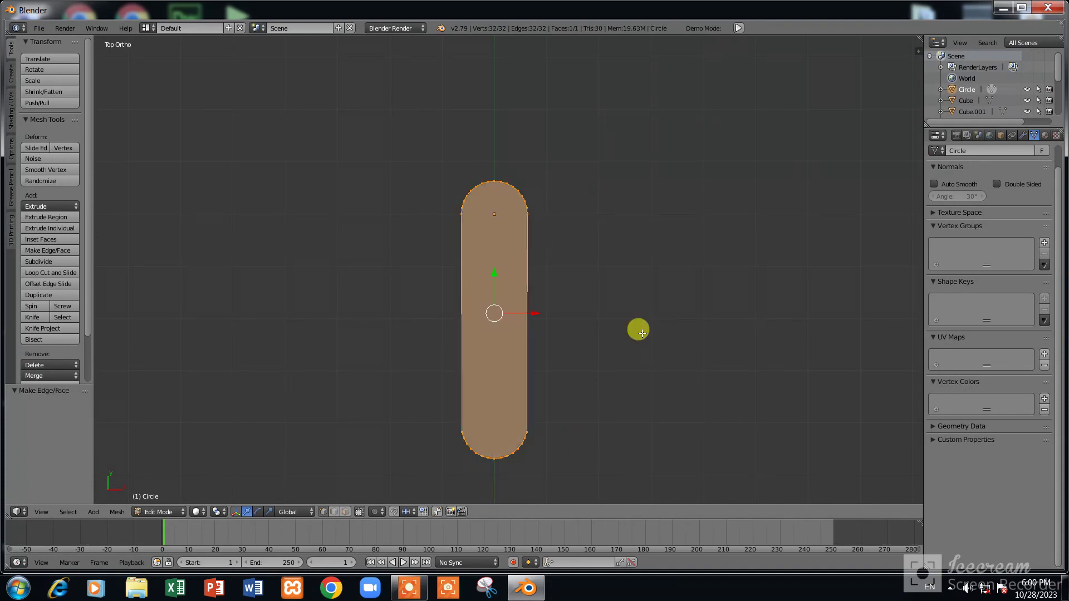
pyautogui.moveTo(638, 330)
pyautogui.mouseDown(button='middle')
pyautogui.moveTo(634, 287)
pyautogui.moveTo(520, 210)
pyautogui.moveTo(499, 138)
pyautogui.moveTo(509, 158)
pyautogui.moveTo(655, 261)
pyautogui.mouseUp(button='middle')
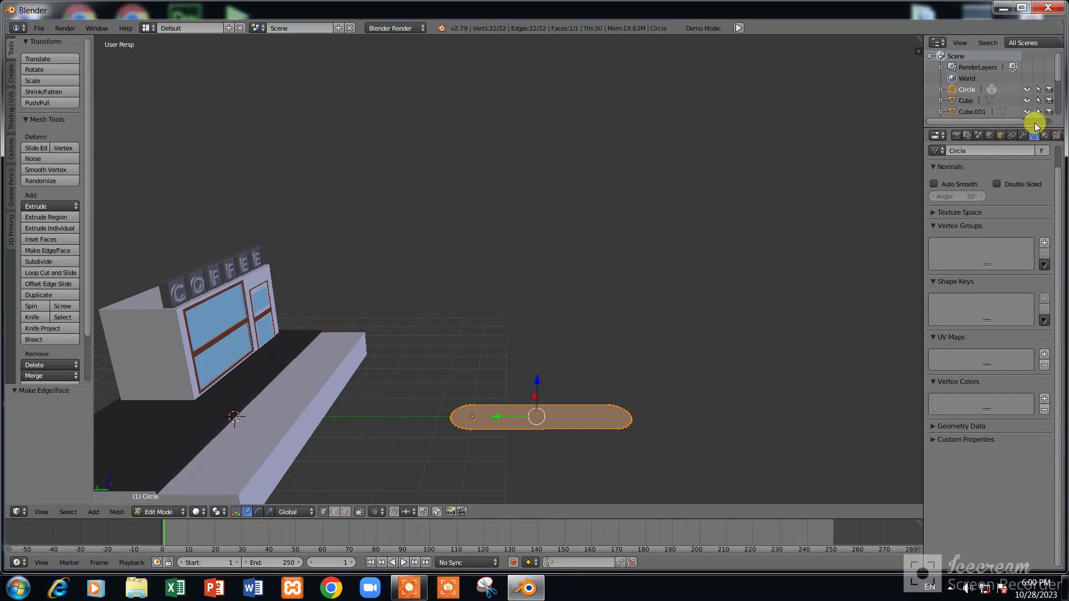
# Add a Solidify modifier giving the capsule 0.294 thickness
pyautogui.click(1023, 136)
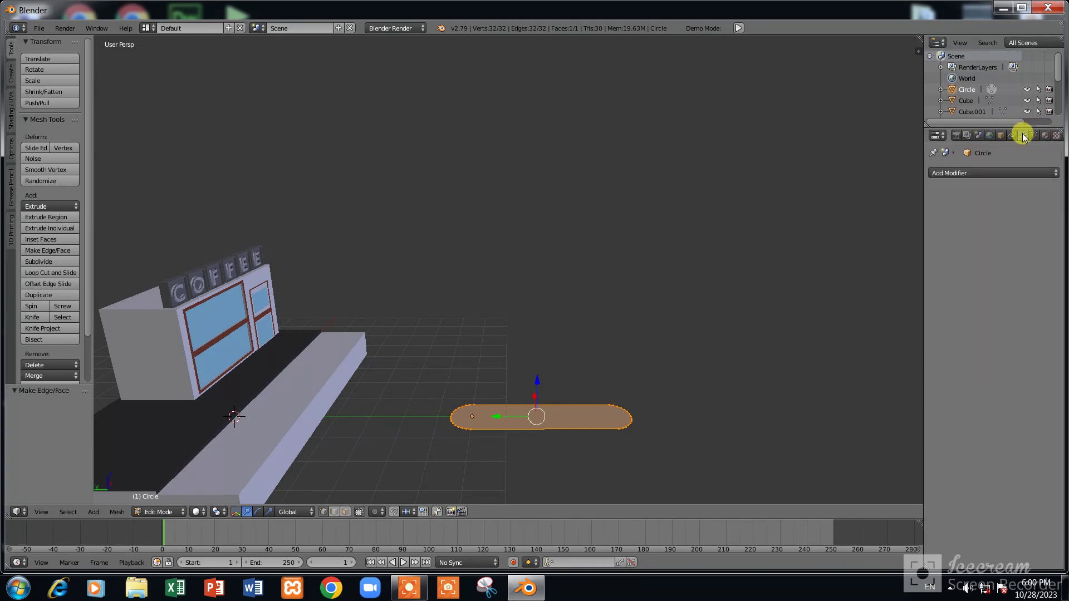
pyautogui.click(953, 173)
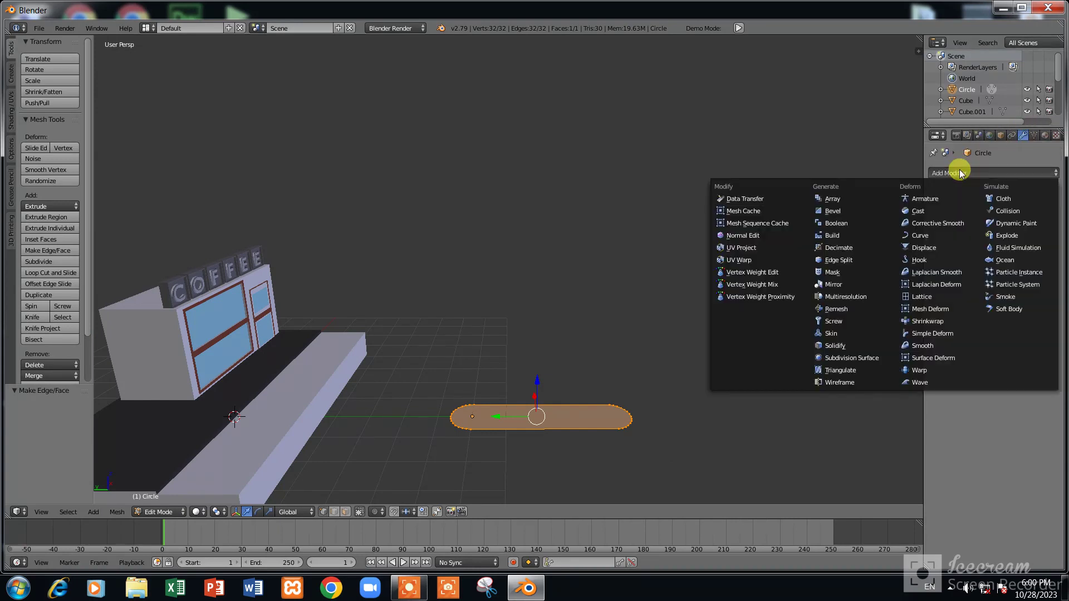
pyautogui.click(840, 347)
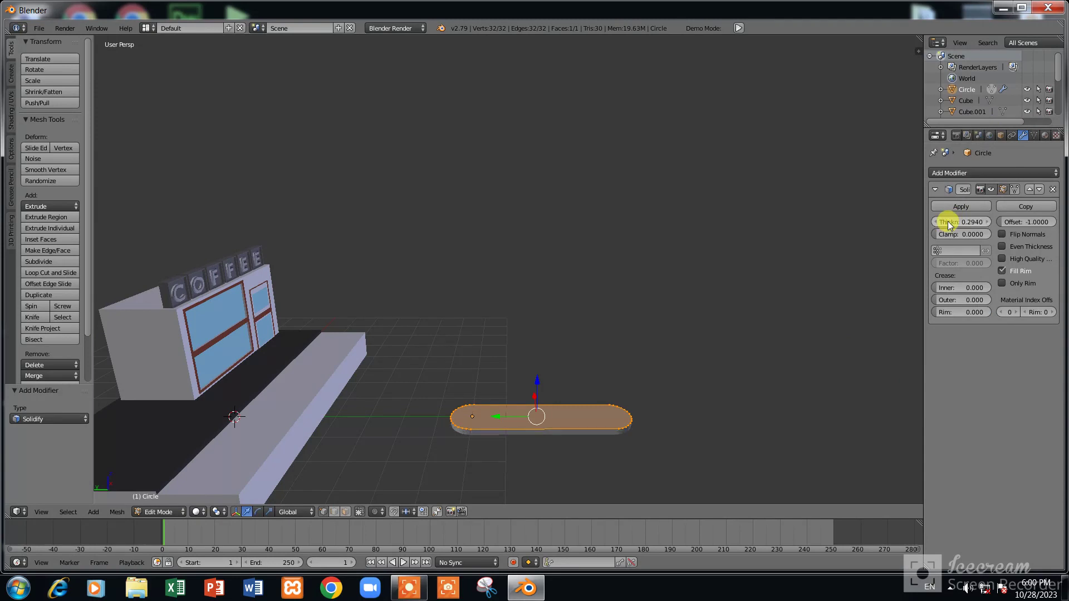
pyautogui.press('Tab')
pyautogui.press('KP_7')
pyautogui.press('KP_Decimal')
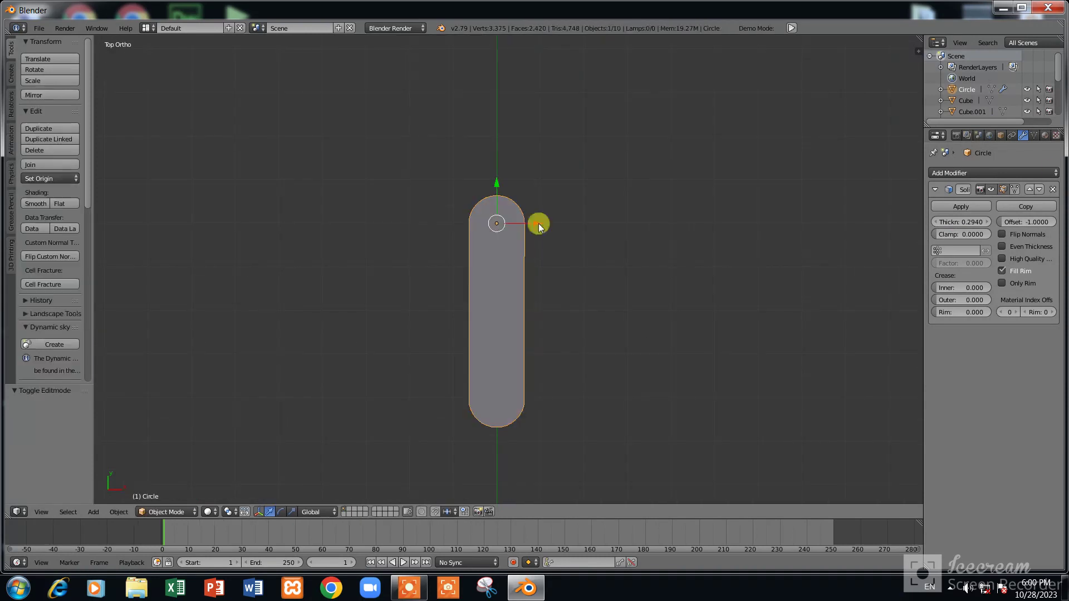
# Add a 2-count Array modifier with relative X offset 2.2
pyautogui.click(1031, 171)
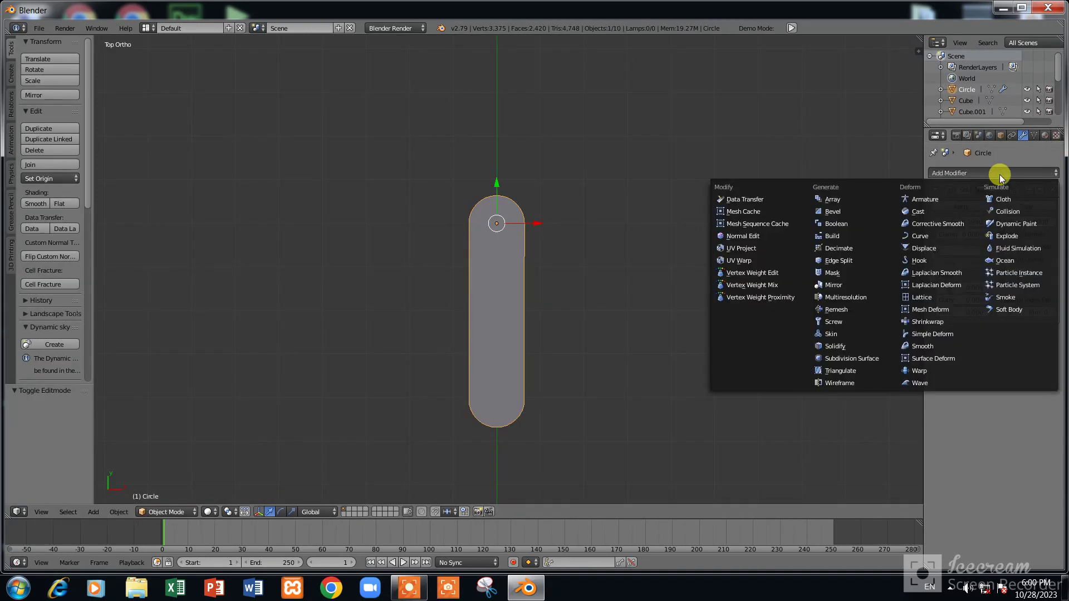
pyautogui.click(844, 199)
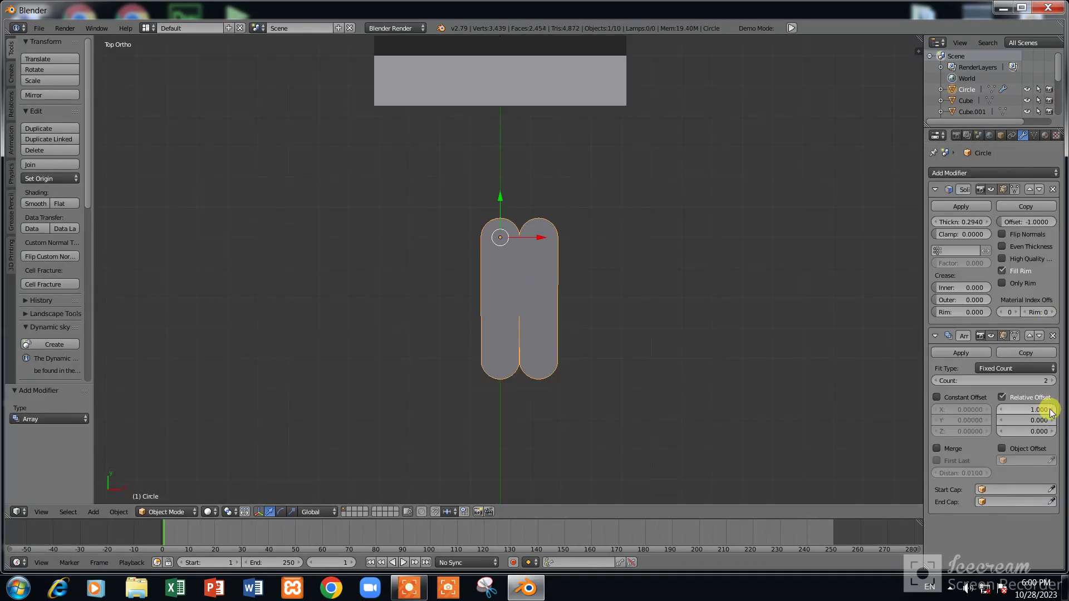
pyautogui.moveTo(1053, 413); pyautogui.dragTo(1066, 413)
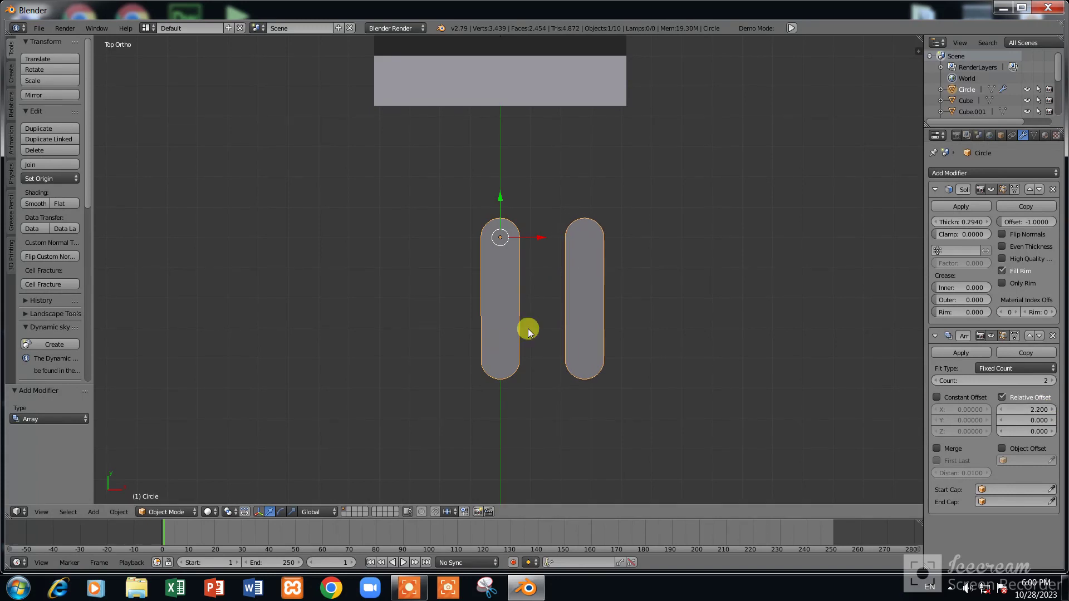
# Duplicate the capsule object and move the copy along X to the right of the original
pyautogui.hotkey('shift', 'd')
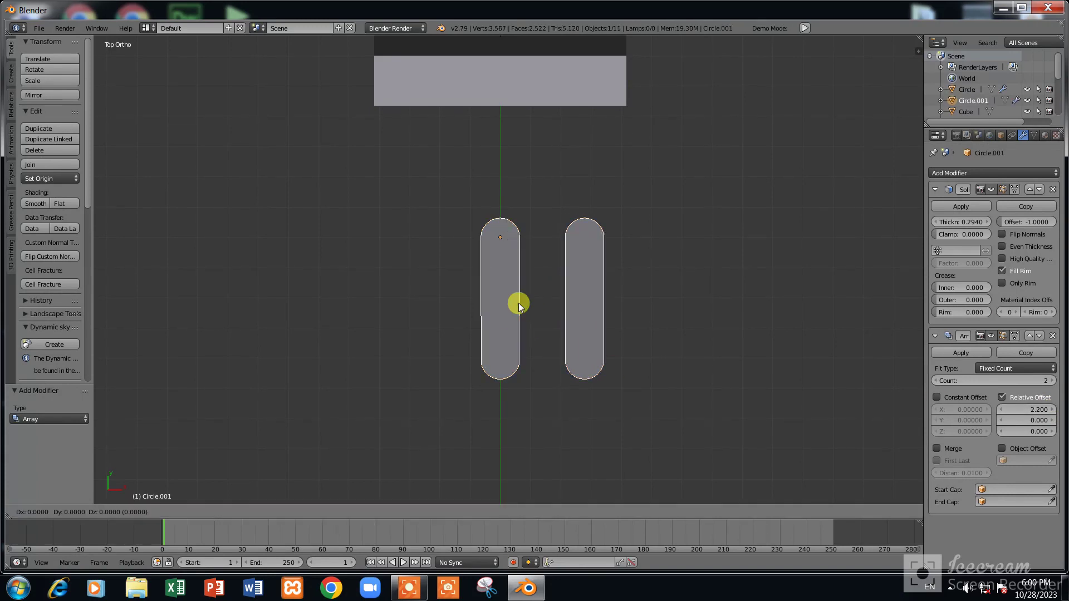
pyautogui.rightClick(519, 303)
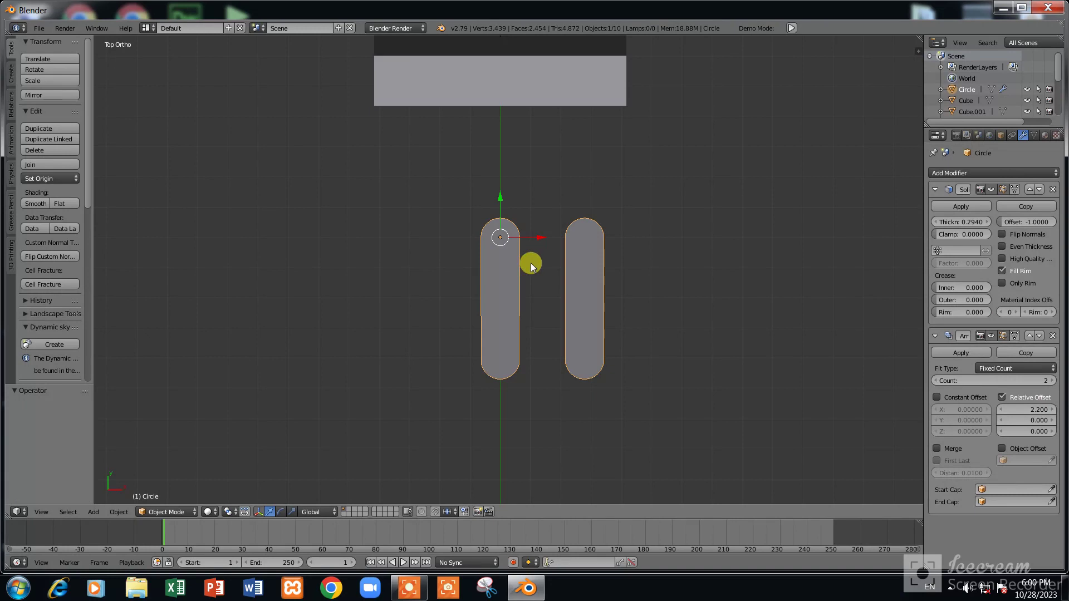
pyautogui.press('a')
pyautogui.press('g')
pyautogui.press('x')
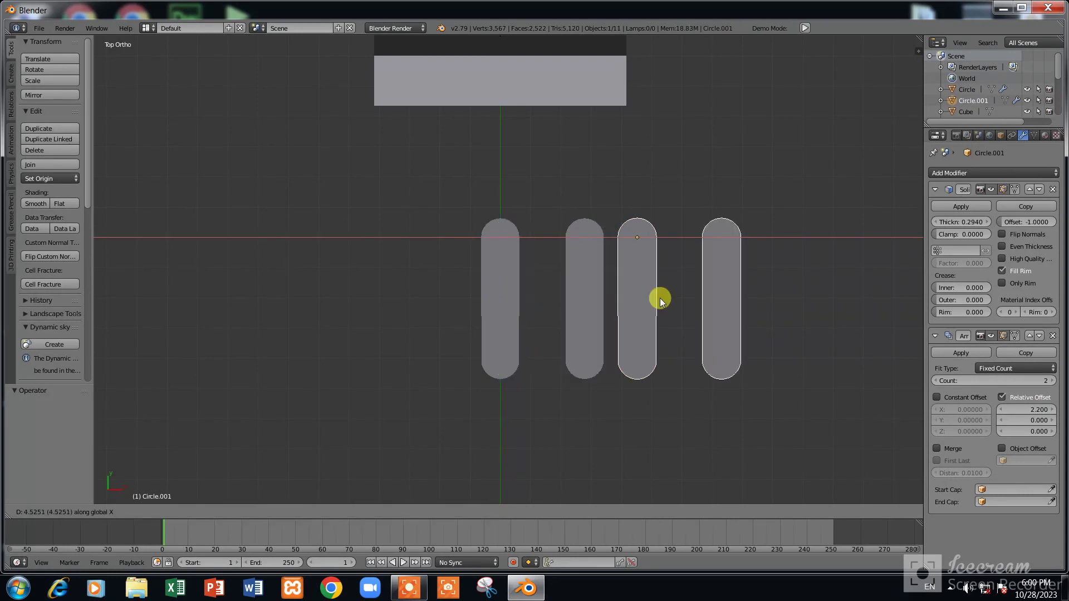
pyautogui.click(561, 307)
# Set Array relative offset X to 2.0 on both capsule objects, with the copy beside the first
pyautogui.rightClick(488, 269)
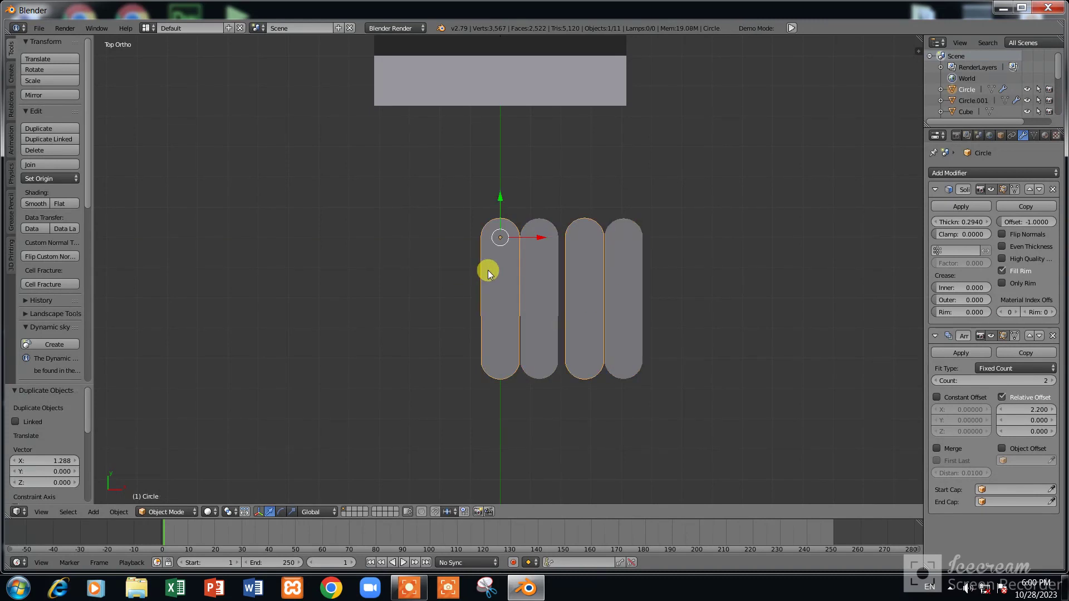
pyautogui.click(1001, 410)
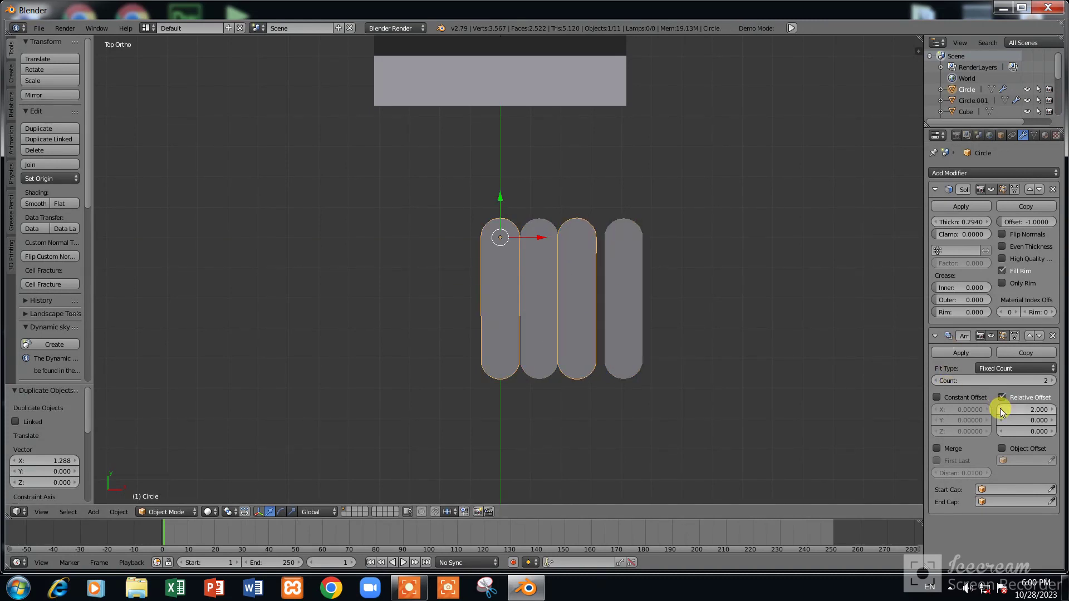
pyautogui.rightClick(552, 334)
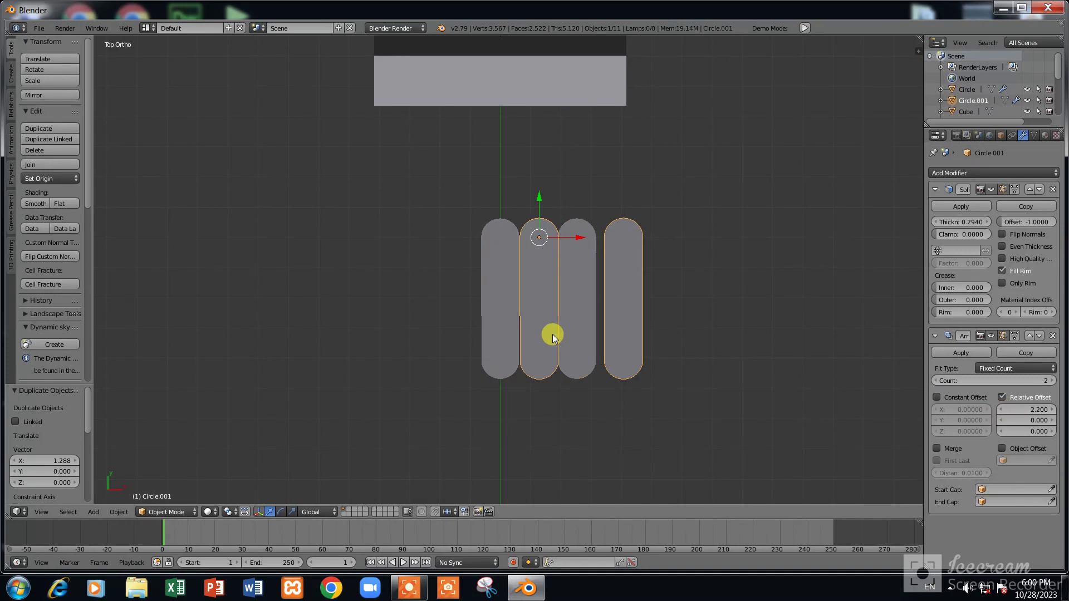
pyautogui.press('g')
pyautogui.press('y')
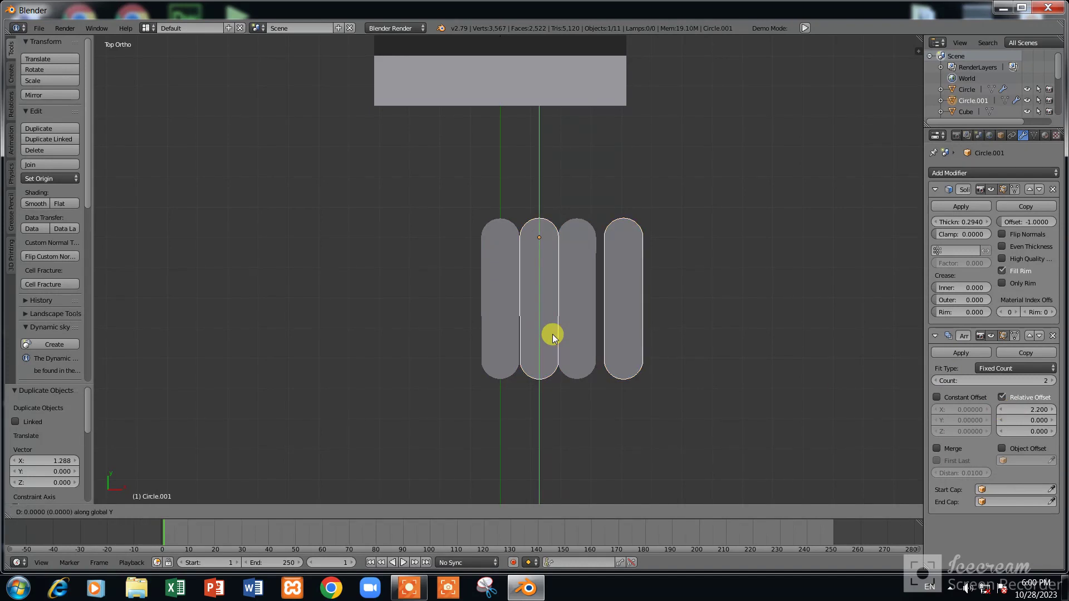
pyautogui.press('x')
pyautogui.click(553, 335)
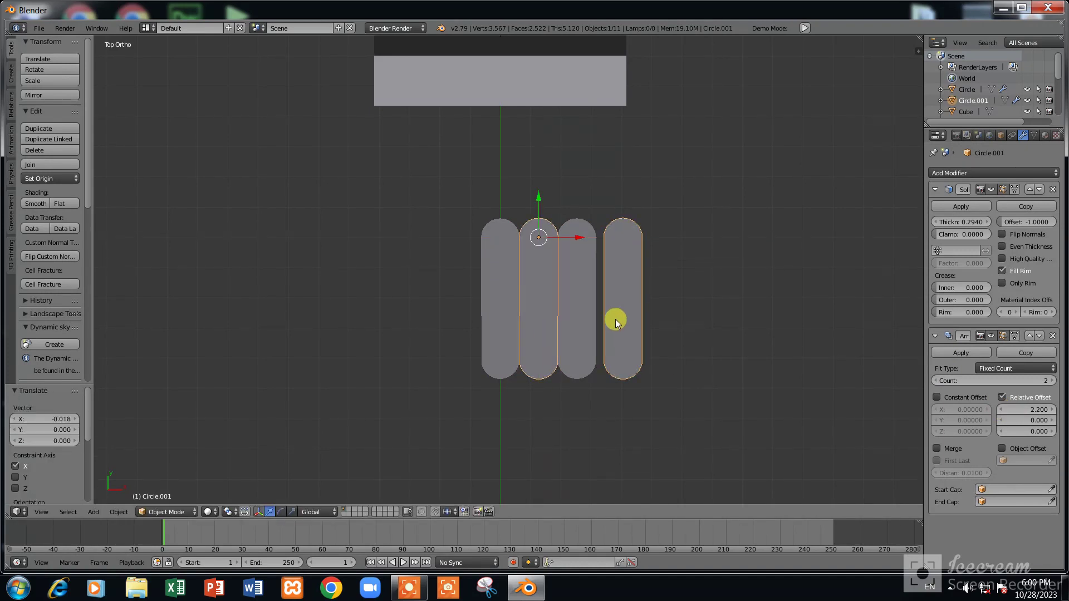
pyautogui.click(1002, 410)
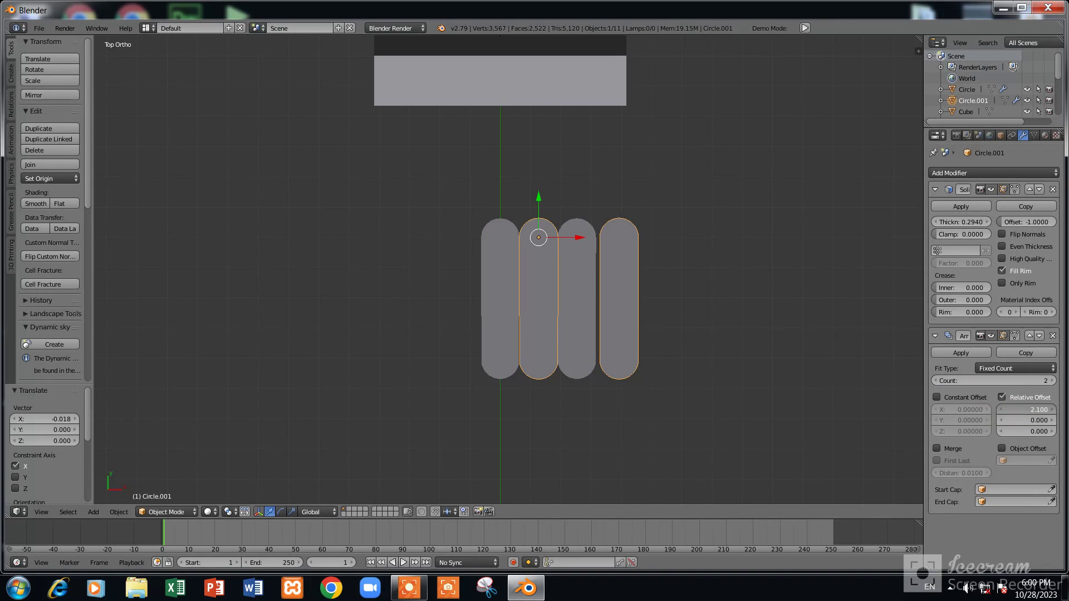
# Raise the Array count to 4 on both capsule objects
pyautogui.scroll(-3, 580, 282)
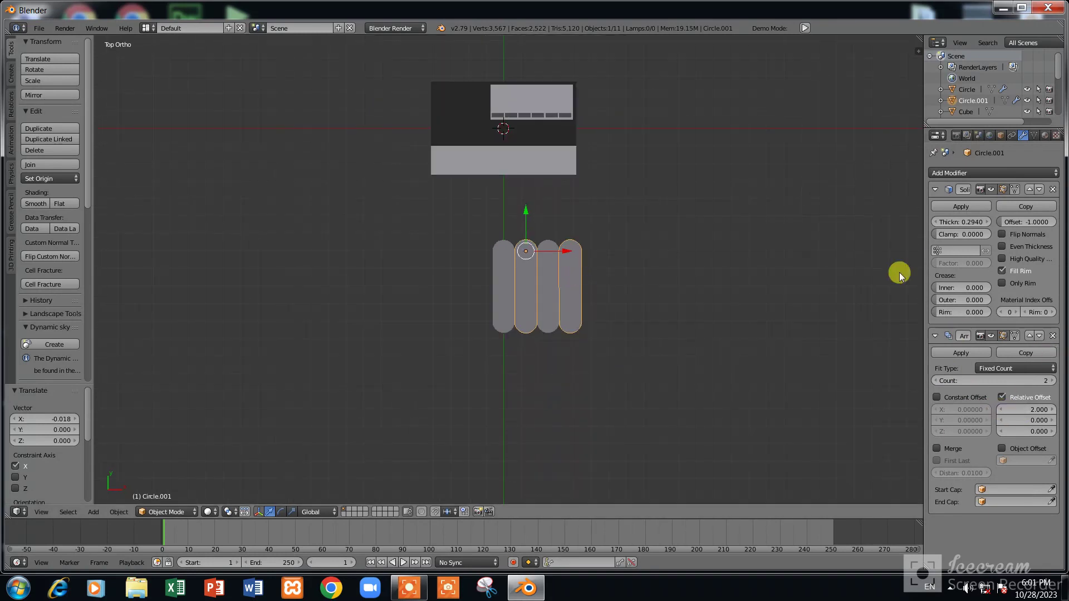
pyautogui.click(1053, 381)
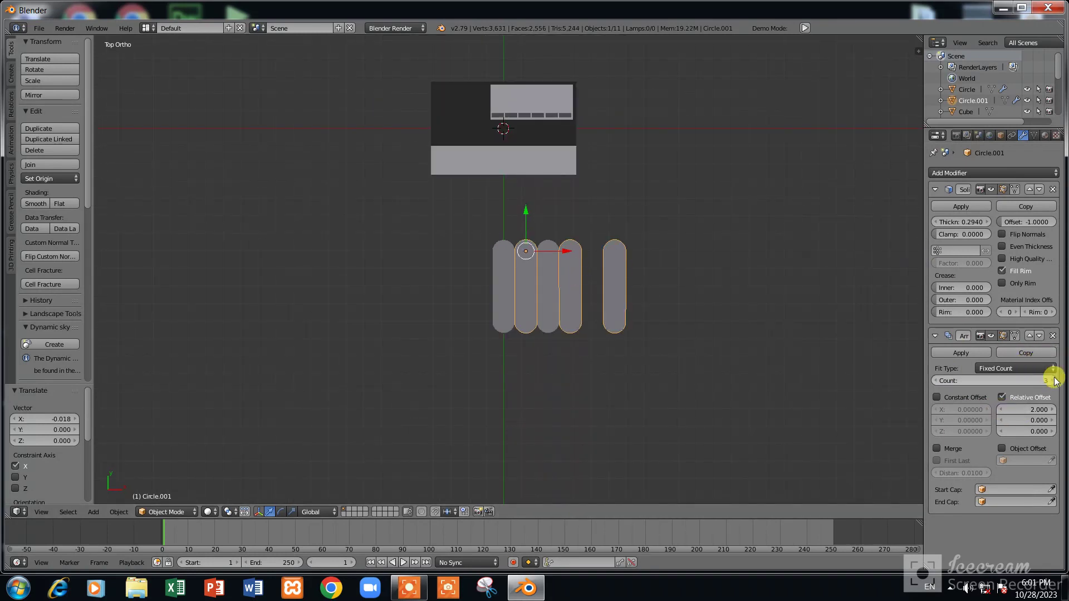
pyautogui.click(1053, 381)
pyautogui.rightClick(513, 300)
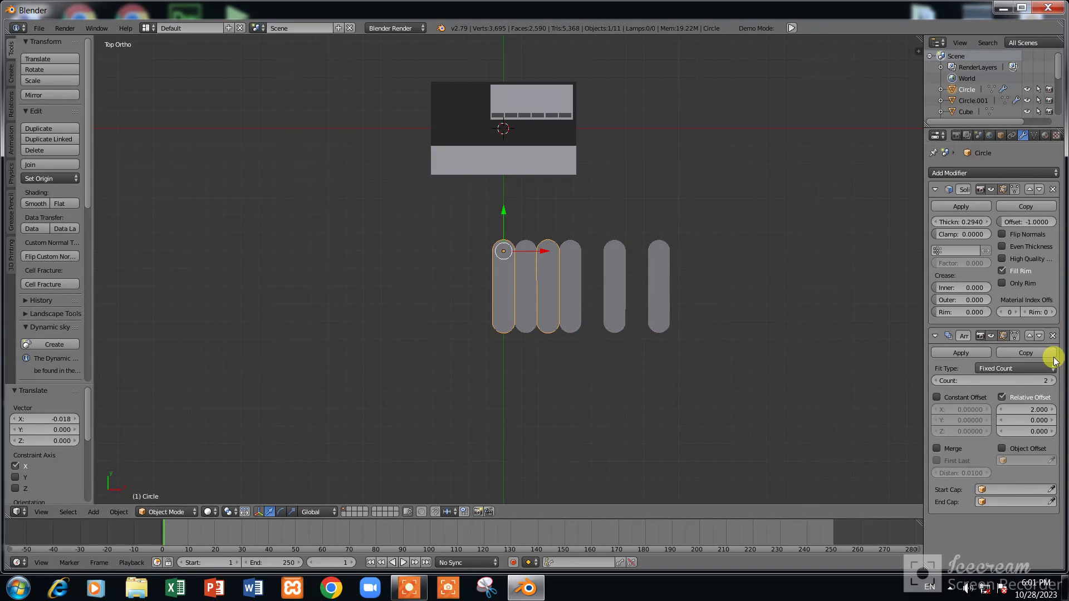
pyautogui.click(1052, 385)
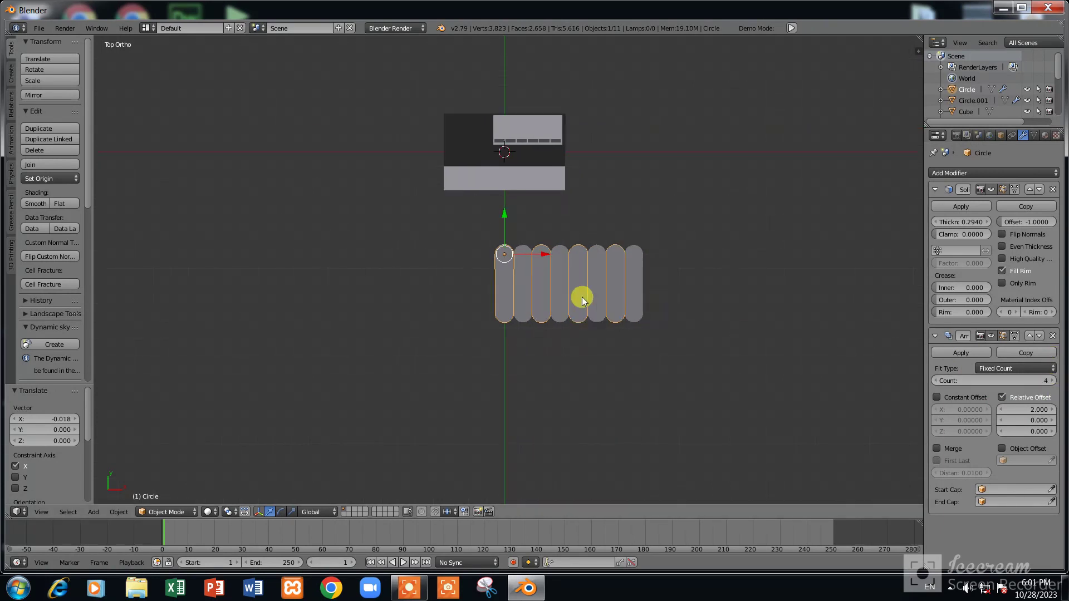
# Add a new white material to the original Circle capsules
pyautogui.click(1045, 136)
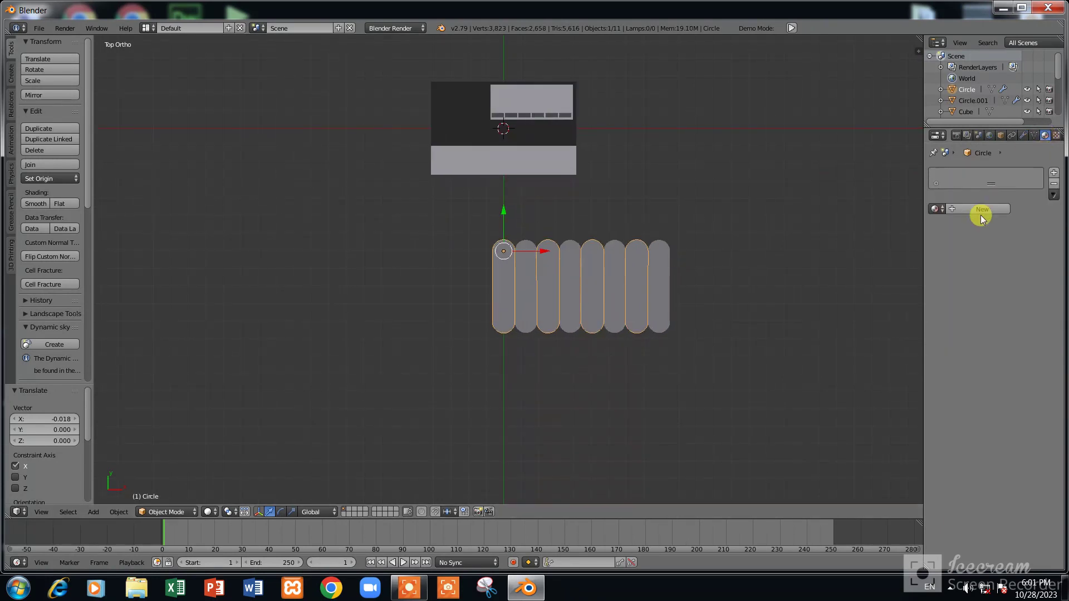
pyautogui.click(981, 211)
pyautogui.click(958, 344)
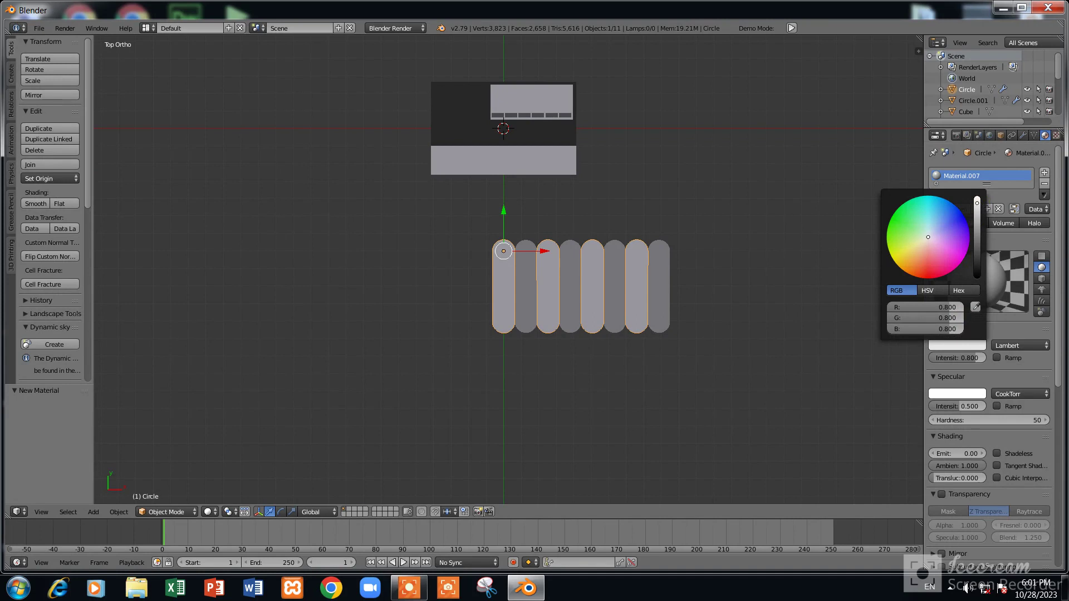
# Give Circle.001 a new red material (R 0.800, G 0.021, B 0.016)
pyautogui.keyDown('shift'); pyautogui.rightClick(668, 278); pyautogui.keyUp('shift')
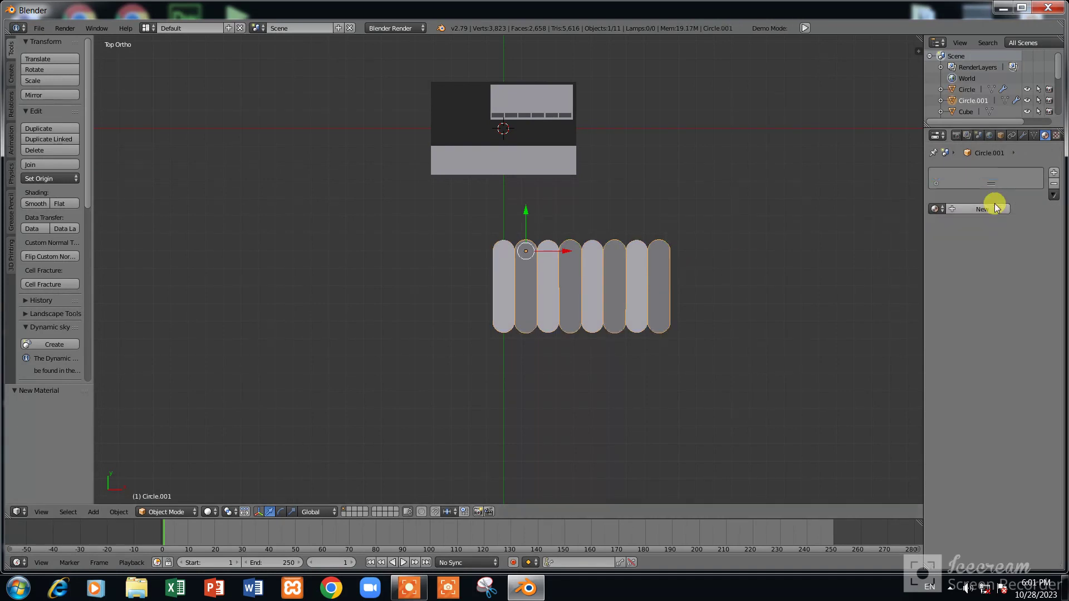
pyautogui.click(996, 208)
pyautogui.click(952, 345)
pyautogui.moveTo(927, 265); pyautogui.dragTo(927, 274)
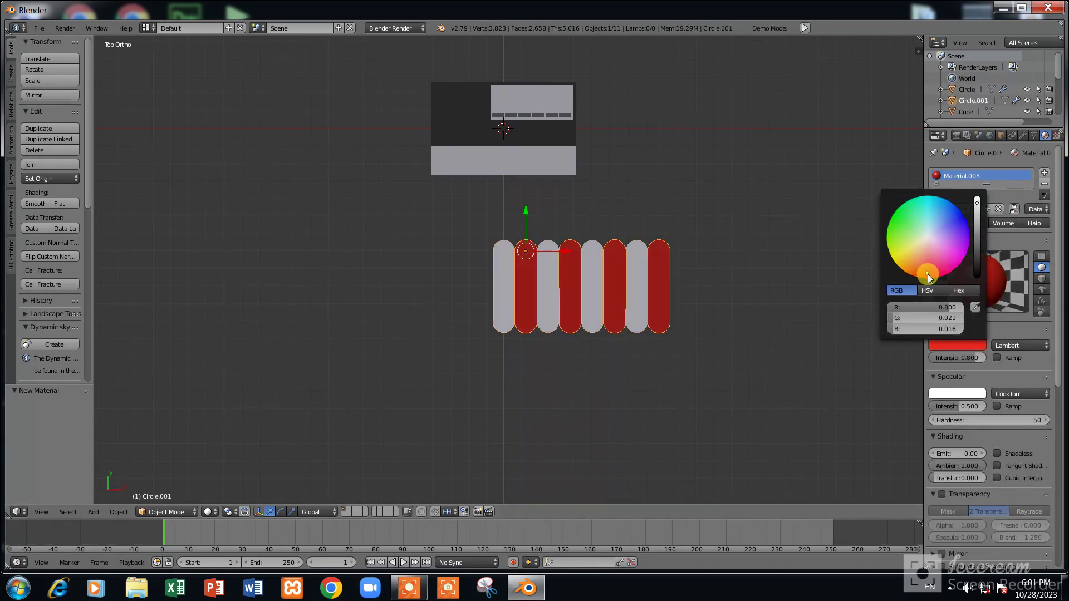
pyautogui.scroll(2, 500, 322)
pyautogui.scroll(-2, 500, 322)
# Select both stripe objects in Right Ortho view and raise them above the ground
pyautogui.press('KP_1')
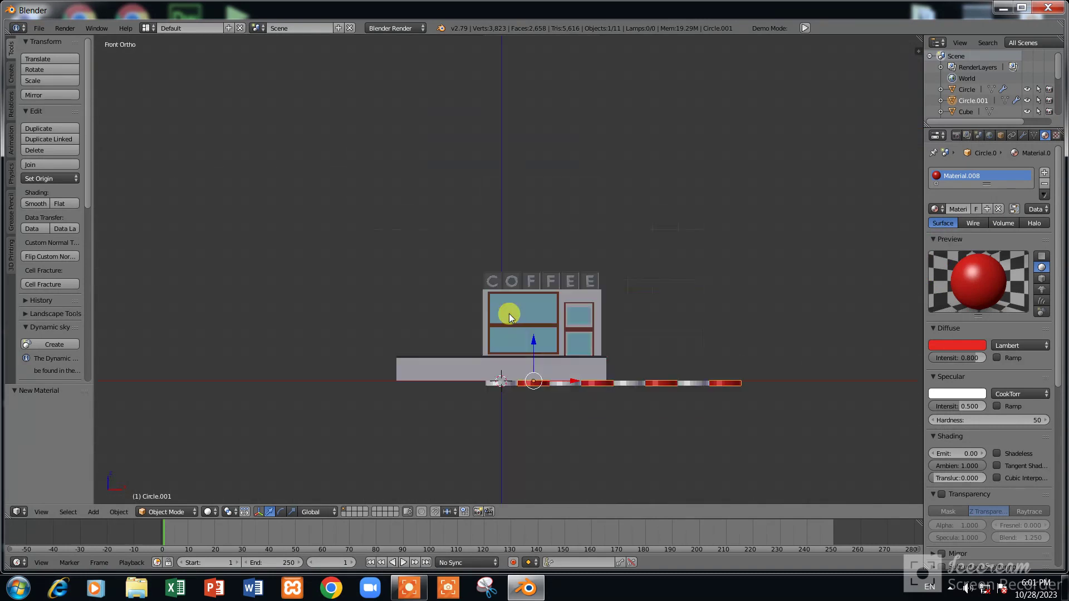
pyautogui.keyDown('shift'); pyautogui.rightClick(508, 385); pyautogui.keyUp('shift')
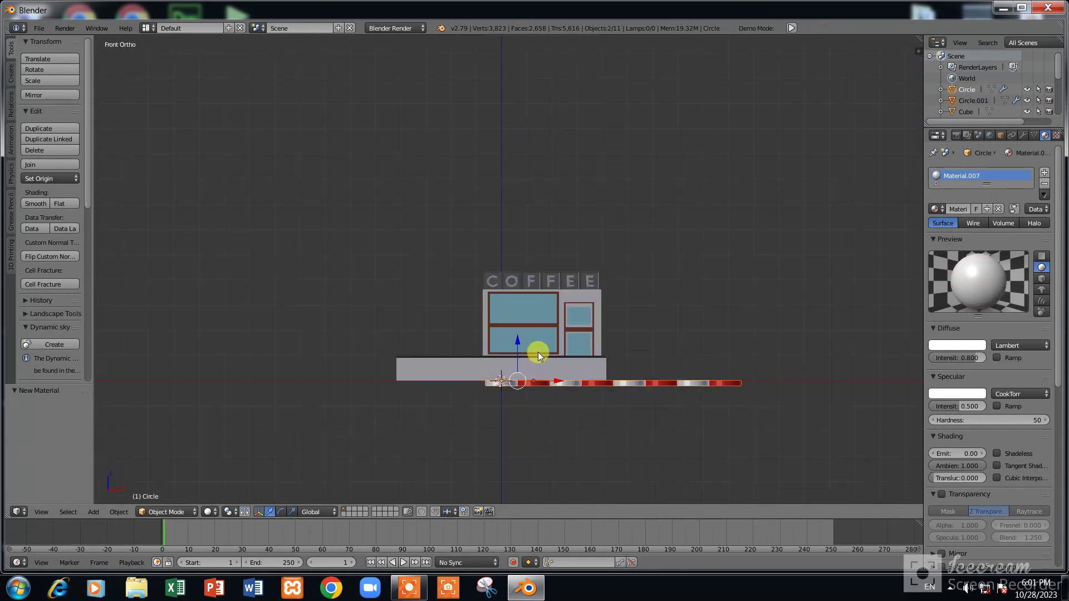
pyautogui.moveTo(537, 351); pyautogui.dragTo(547, 346, button='middle')
pyautogui.press('KP_1')
pyautogui.press('KP_3')
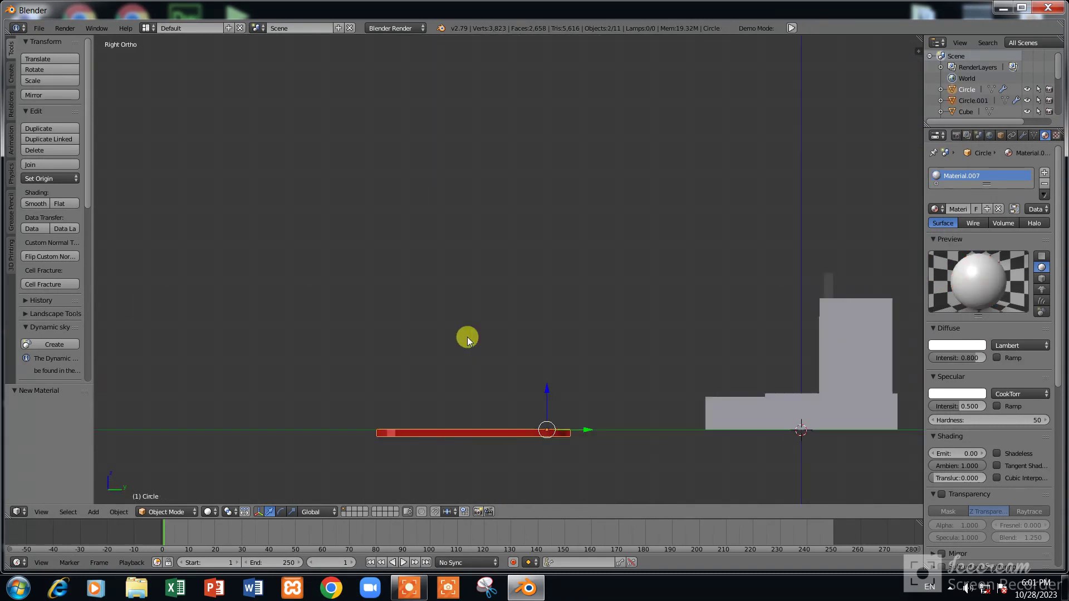
pyautogui.scroll(1, 468, 337)
pyautogui.keyDown('shift'); pyautogui.moveTo(832, 355); pyautogui.dragTo(683, 362, button='middle'); pyautogui.keyUp('shift')
pyautogui.moveTo(416, 452); pyautogui.dragTo(677, 359)
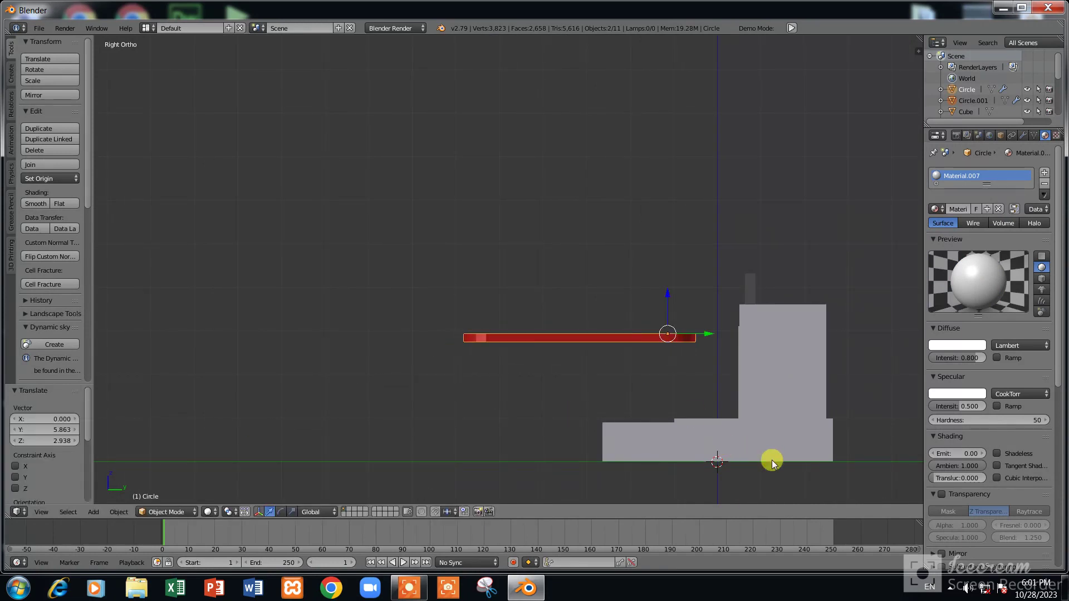
# Scale the stripes to 0.142, place them at the front top edge, and tilt them 16.3°
pyautogui.press('s')
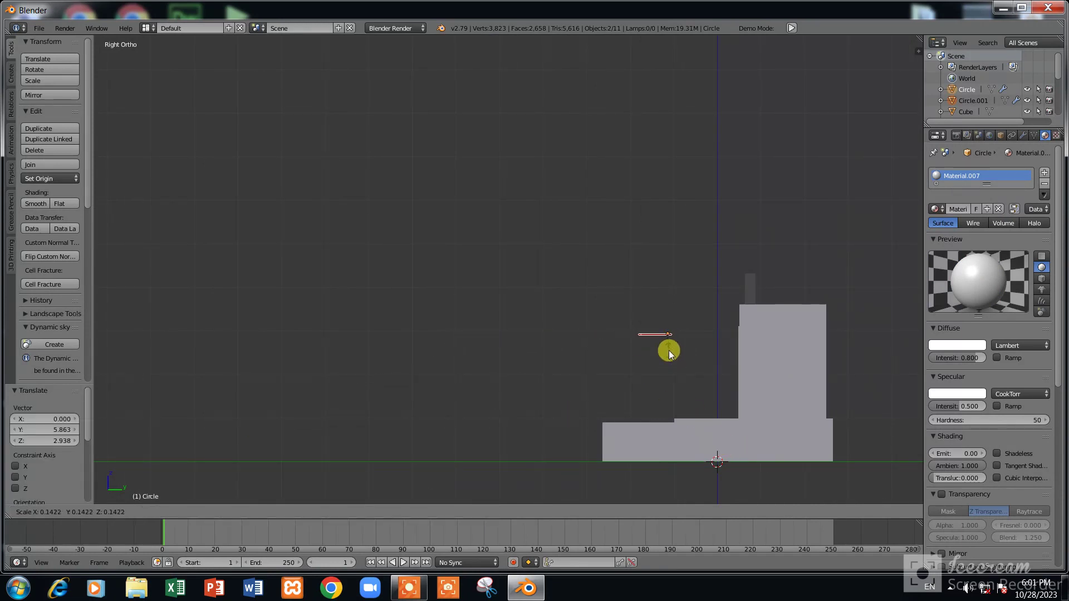
pyautogui.click(669, 352)
pyautogui.press('g')
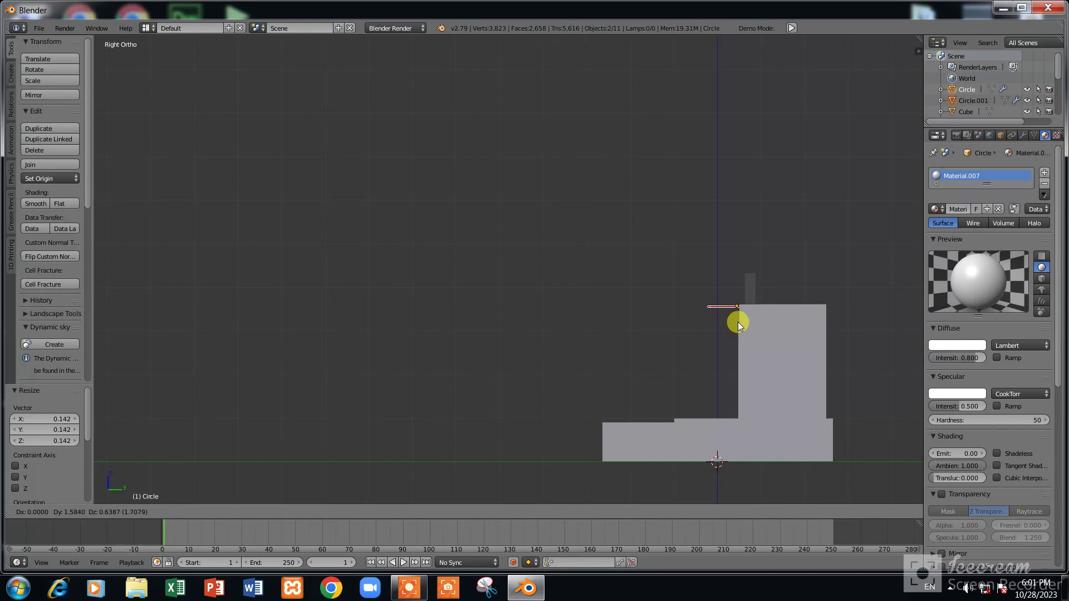
pyautogui.click(739, 326)
pyautogui.scroll(2, 801, 409)
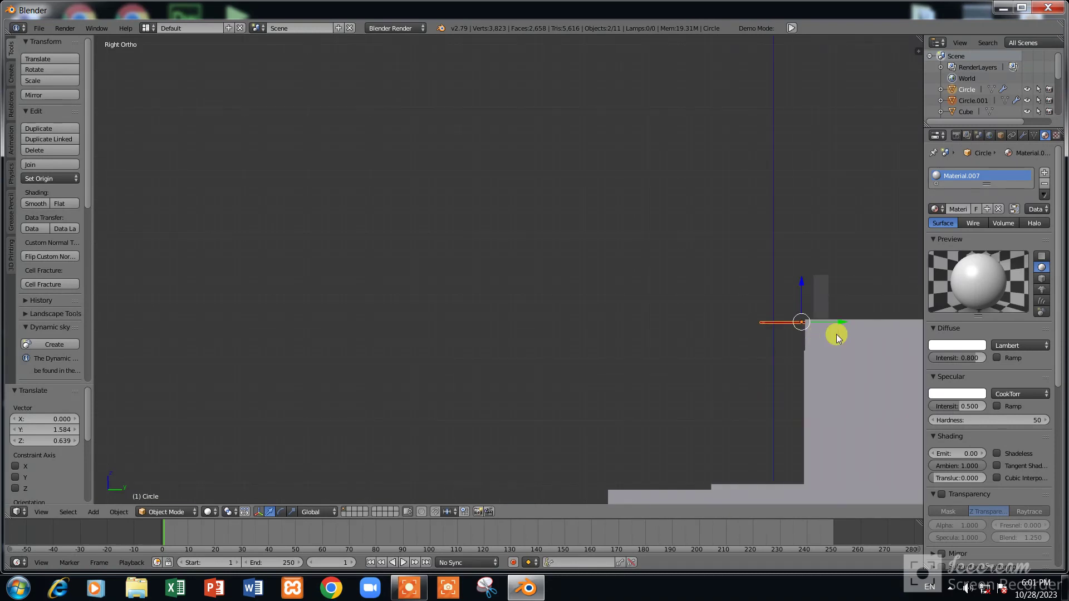
pyautogui.press('r')
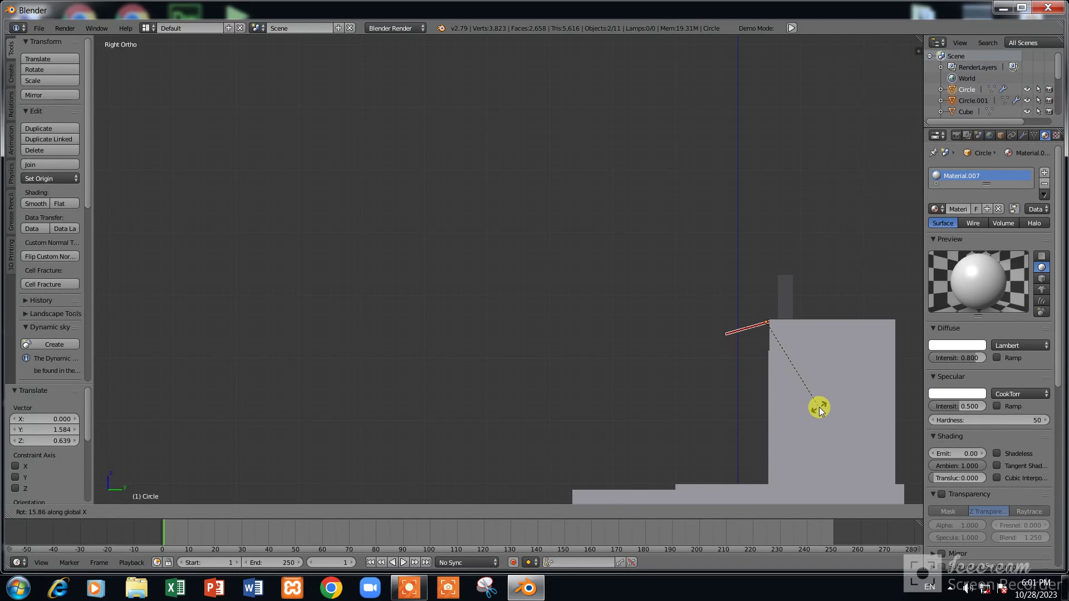
pyautogui.click(820, 410)
pyautogui.moveTo(804, 382)
pyautogui.mouseDown(button='middle')
pyautogui.moveTo(788, 346)
pyautogui.moveTo(396, 296)
pyautogui.moveTo(284, 303)
pyautogui.moveTo(526, 261)
pyautogui.mouseUp(button='middle')
pyautogui.scroll(2, 594, 262)
pyautogui.scroll(2, 679, 262)
pyautogui.scroll(2, 703, 262)
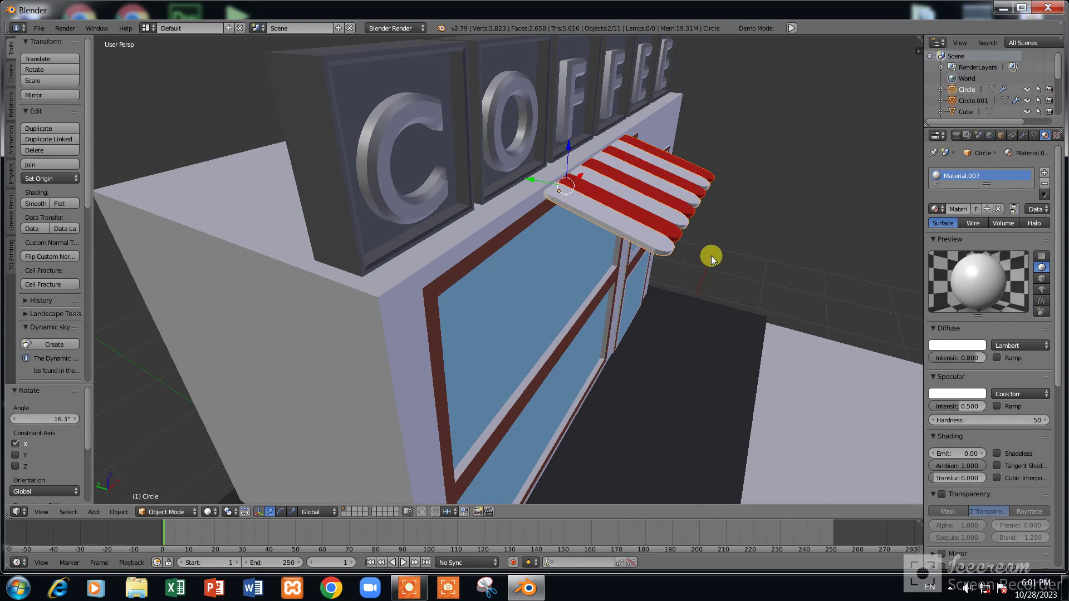
pyautogui.press('g')
pyautogui.press('y')
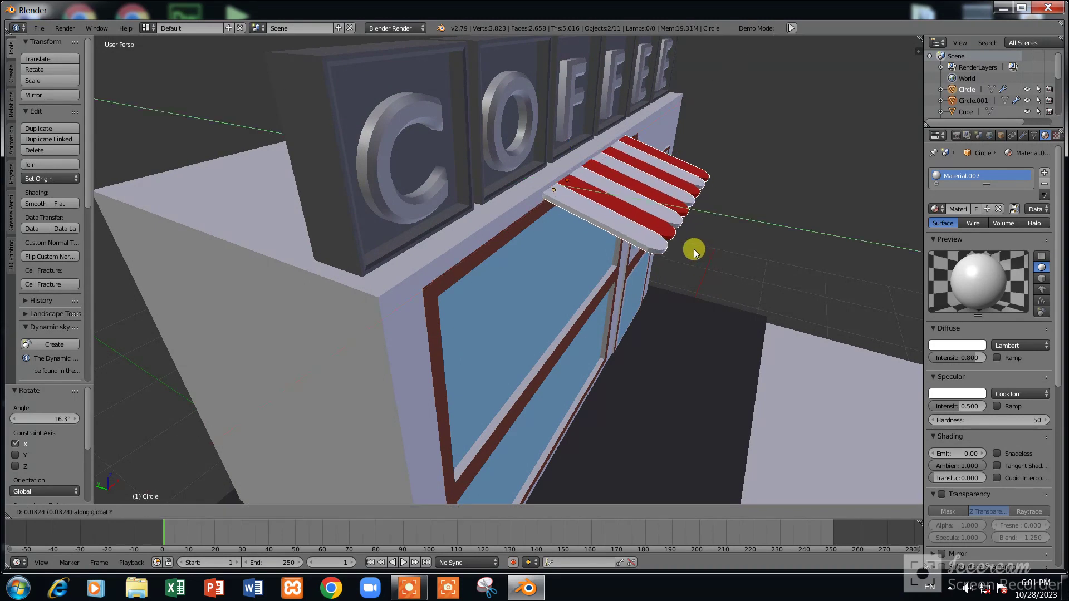
pyautogui.click(690, 247)
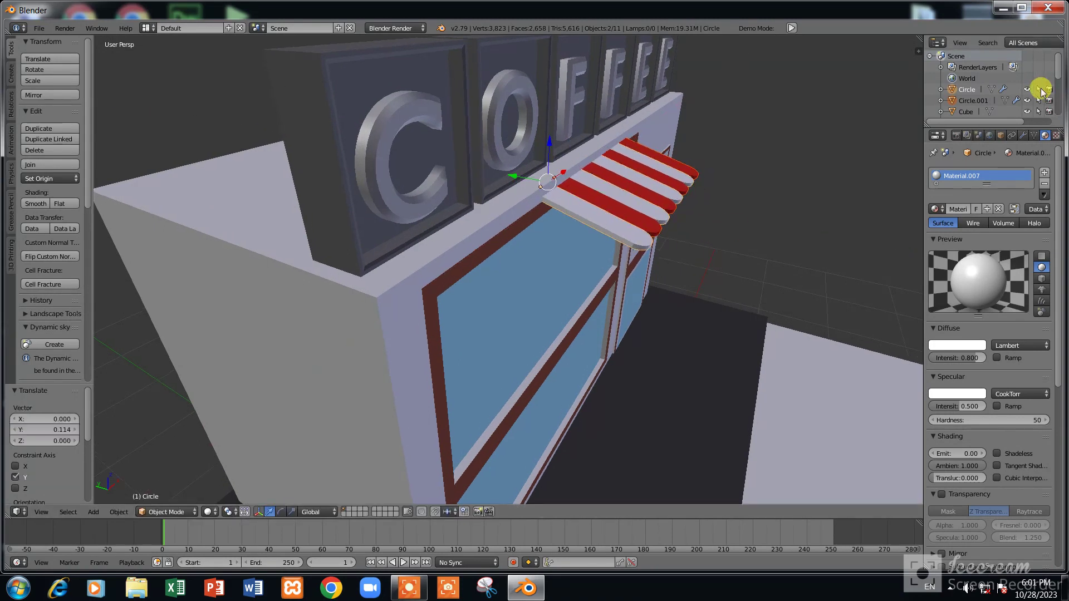
pyautogui.click(1025, 136)
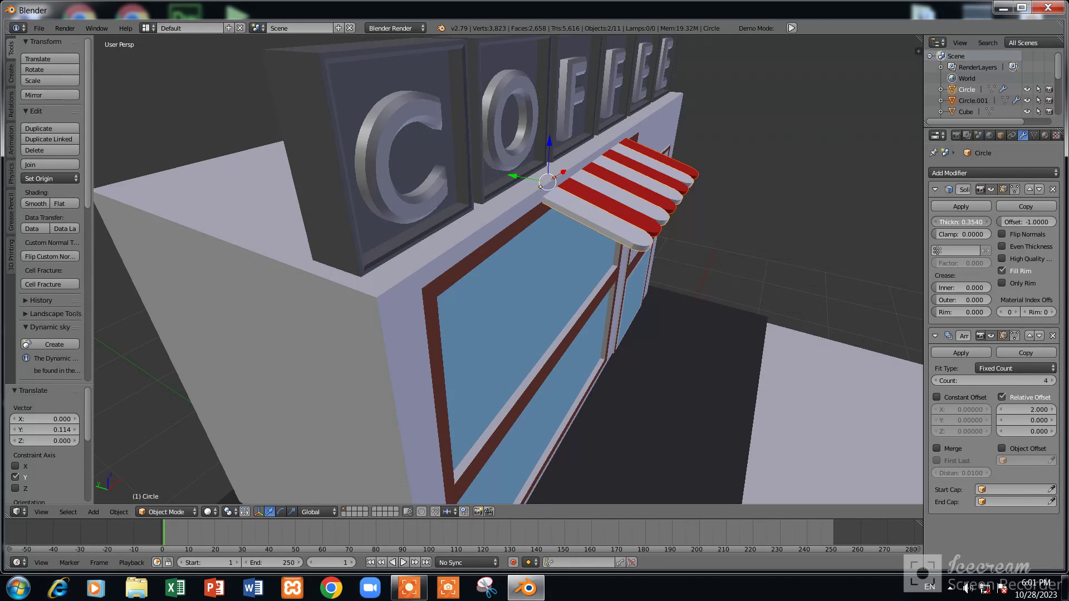
pyautogui.press('KP_7')
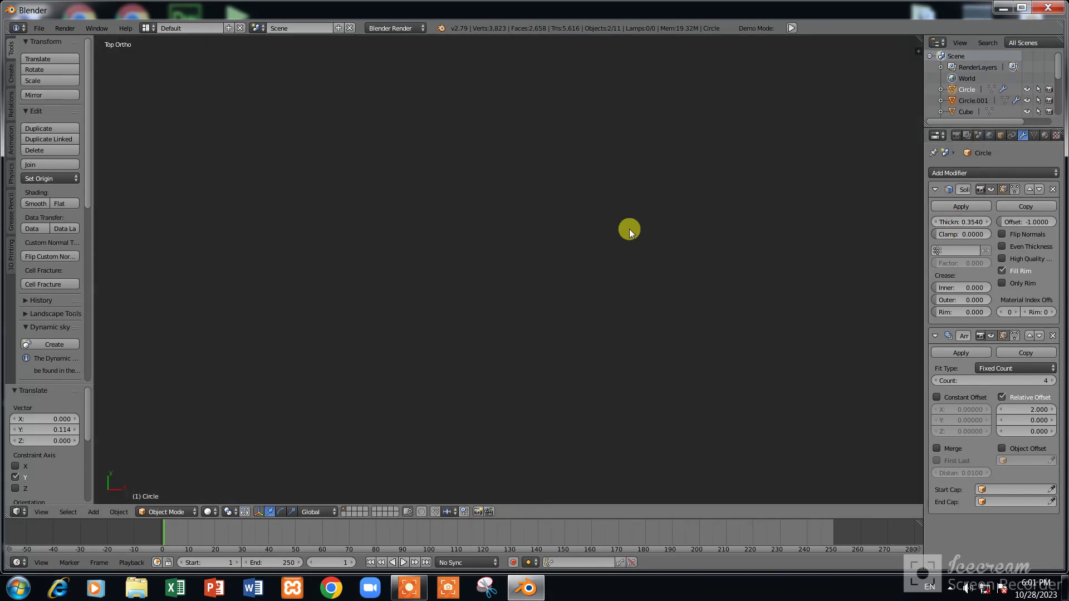
pyautogui.scroll(-5, 656, 241)
pyautogui.scroll(-1, 709, 233)
pyautogui.scroll(3, 767, 212)
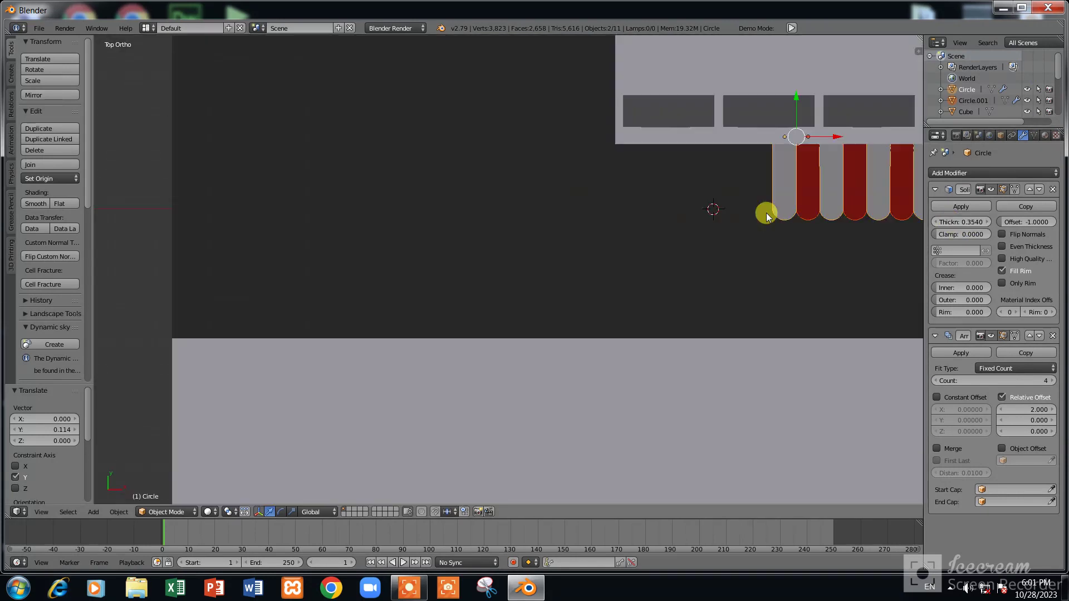
pyautogui.scroll(-1, 830, 217)
pyautogui.scroll(-1, 736, 244)
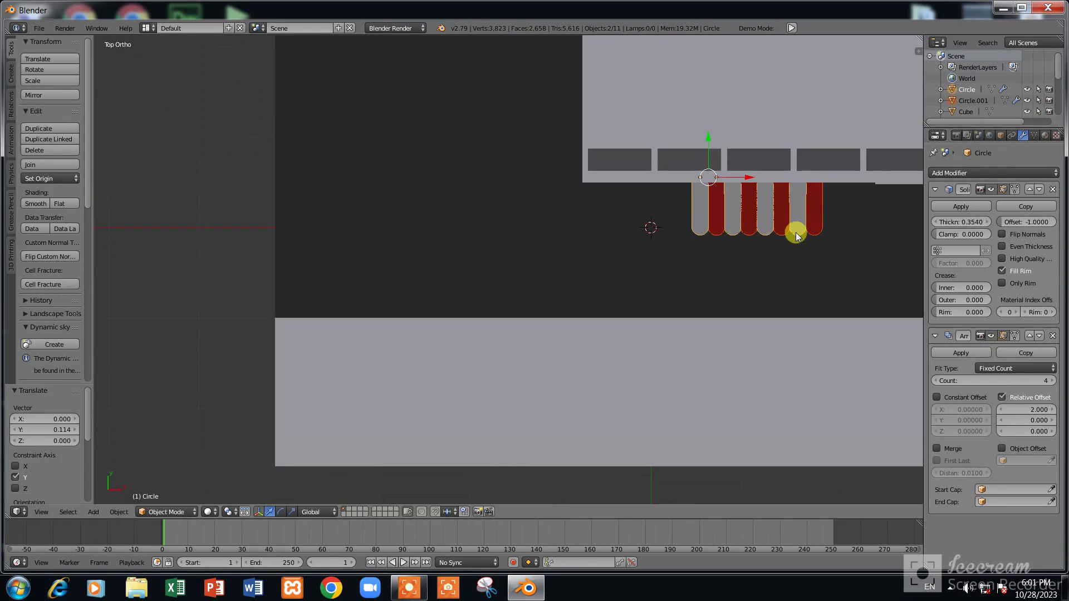
# Shift the white awning stripes left along X and raise their Array count to 13
pyautogui.press('g')
pyautogui.press('x')
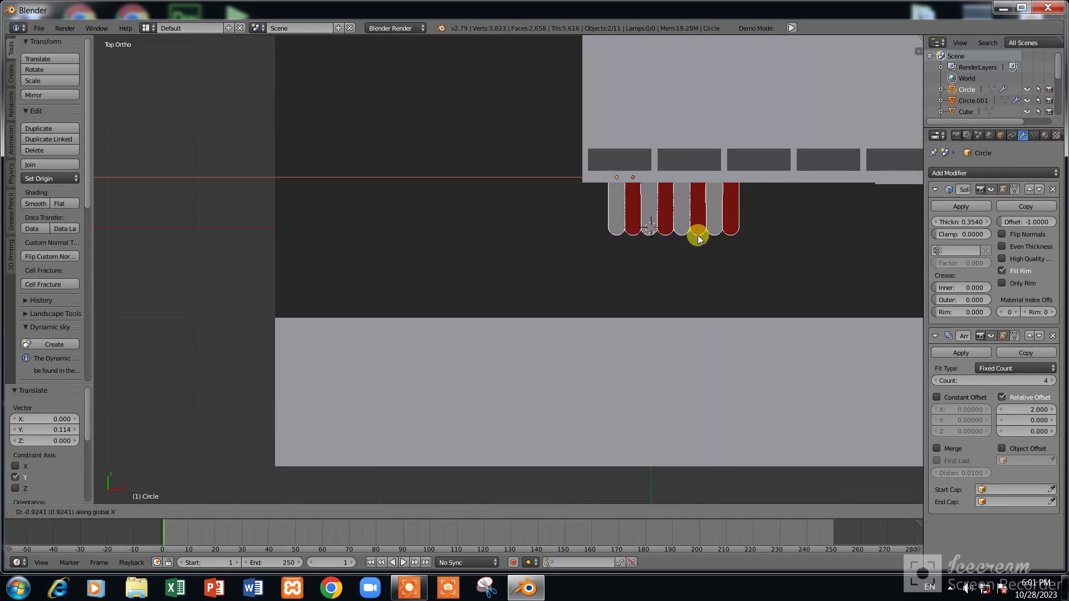
pyautogui.click(686, 241)
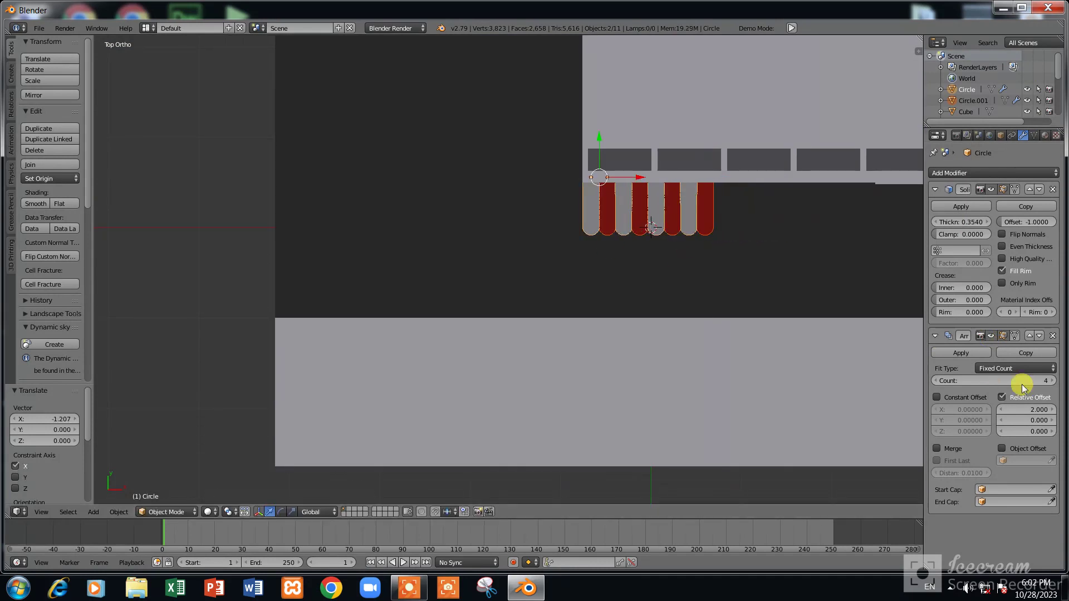
pyautogui.click(1052, 381)
pyautogui.scroll(-5, 656, 287)
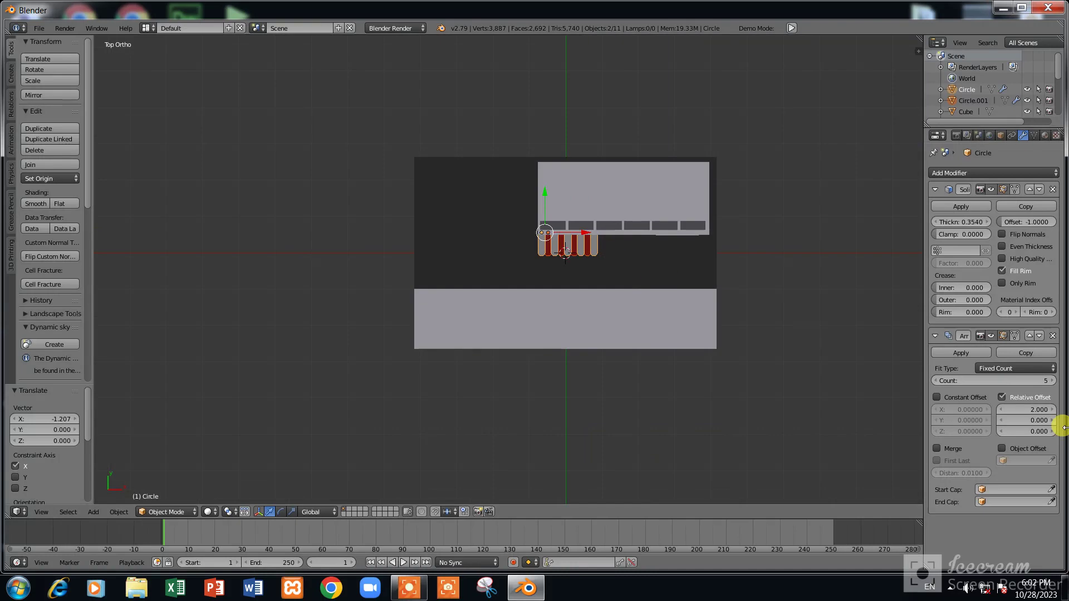
pyautogui.click(1052, 381)
pyautogui.click(1051, 381)
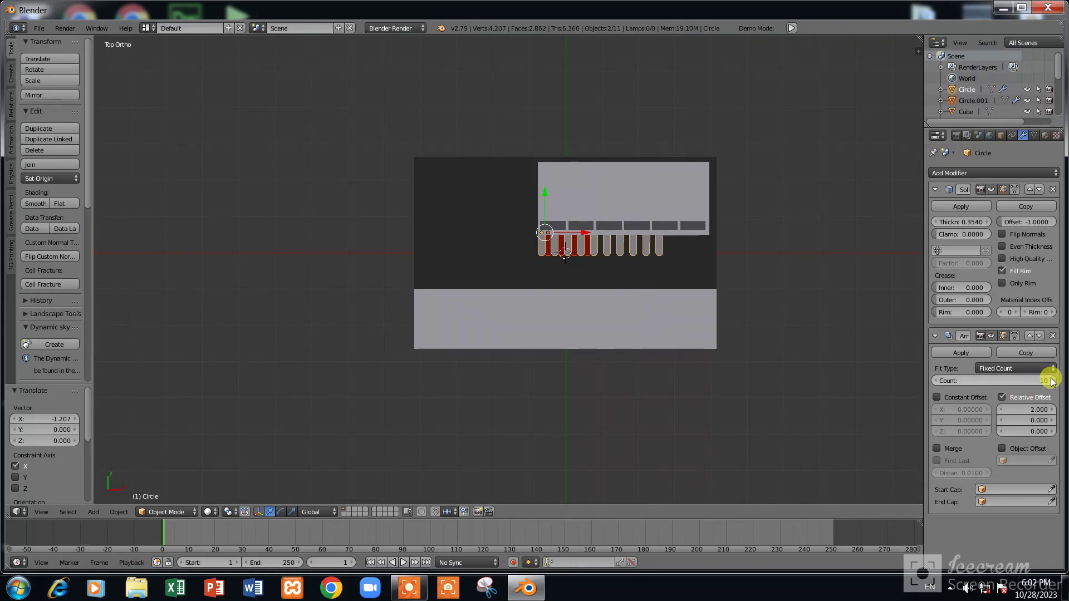
pyautogui.click(1051, 381)
pyautogui.click(1052, 381)
pyautogui.scroll(1, 624, 240)
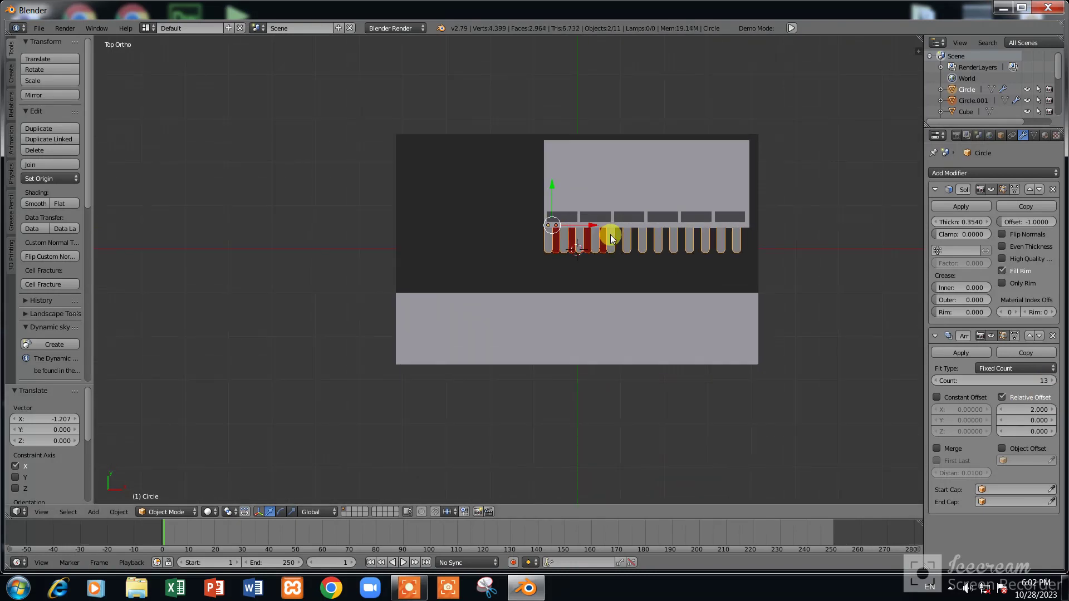
pyautogui.scroll(2, 595, 252)
# Raise the red stripe set's Array count to 13 and check the awning from above
pyautogui.rightClick(617, 229)
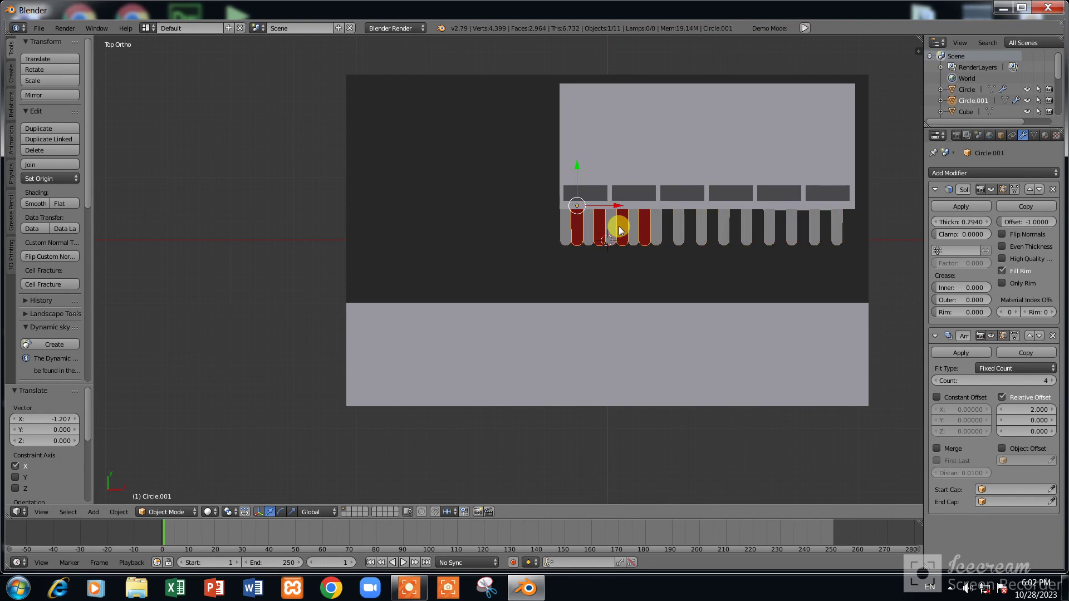
pyautogui.click(1056, 384)
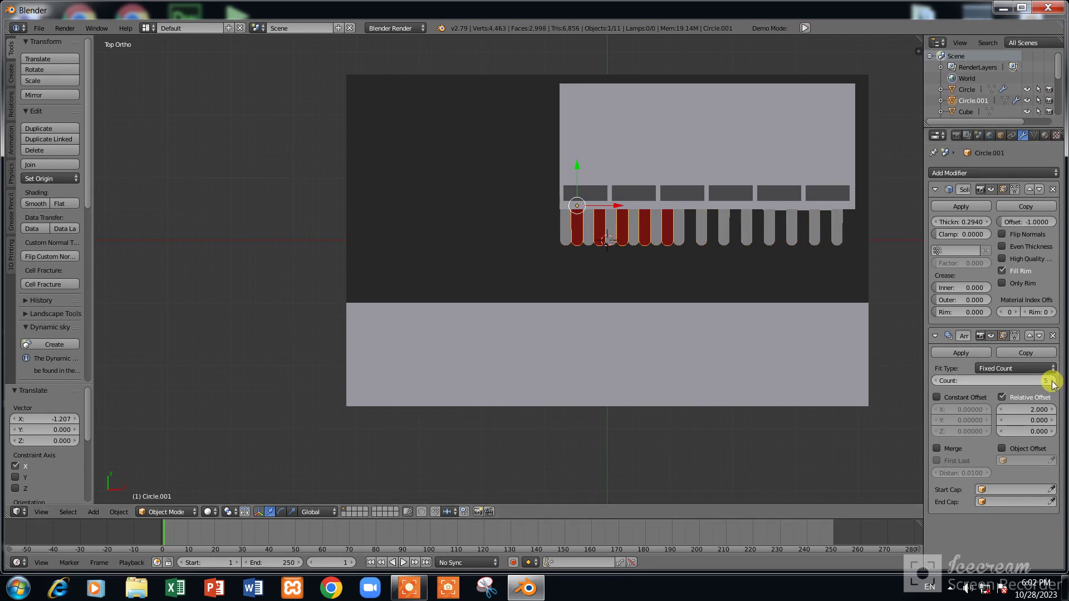
pyautogui.click(1057, 384)
pyautogui.click(1057, 384)
pyautogui.click(1051, 381)
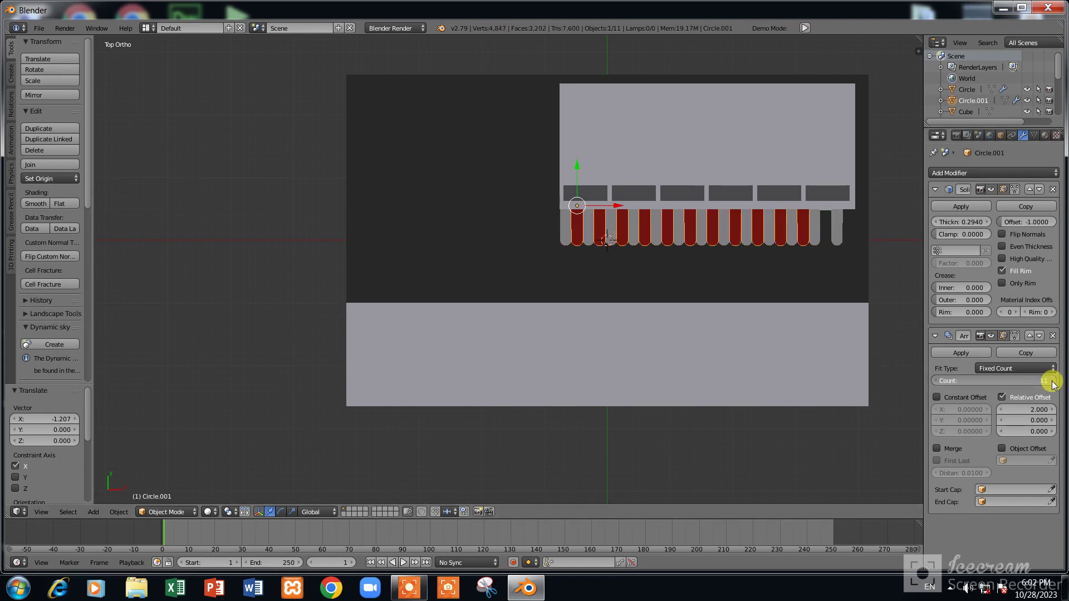
pyautogui.moveTo(902, 262)
pyautogui.mouseDown(button='middle')
pyautogui.moveTo(869, 229)
pyautogui.moveTo(755, 215)
pyautogui.moveTo(741, 301)
pyautogui.moveTo(427, 273)
pyautogui.mouseUp(button='middle')
pyautogui.scroll(2, 557, 298)
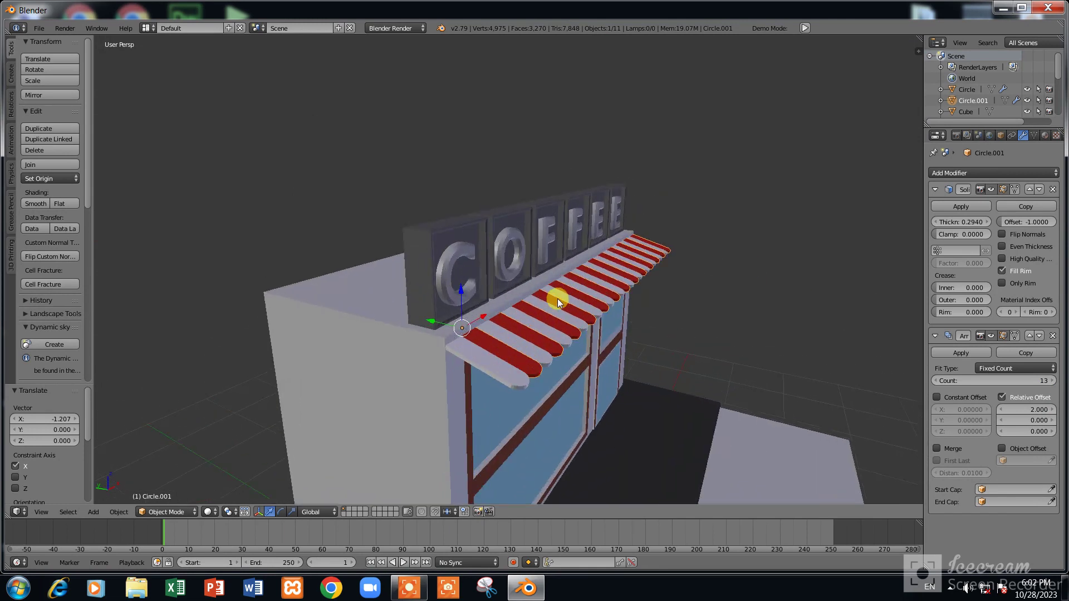
pyautogui.scroll(2, 538, 307)
pyautogui.press('KP_7')
pyautogui.scroll(-4, 581, 345)
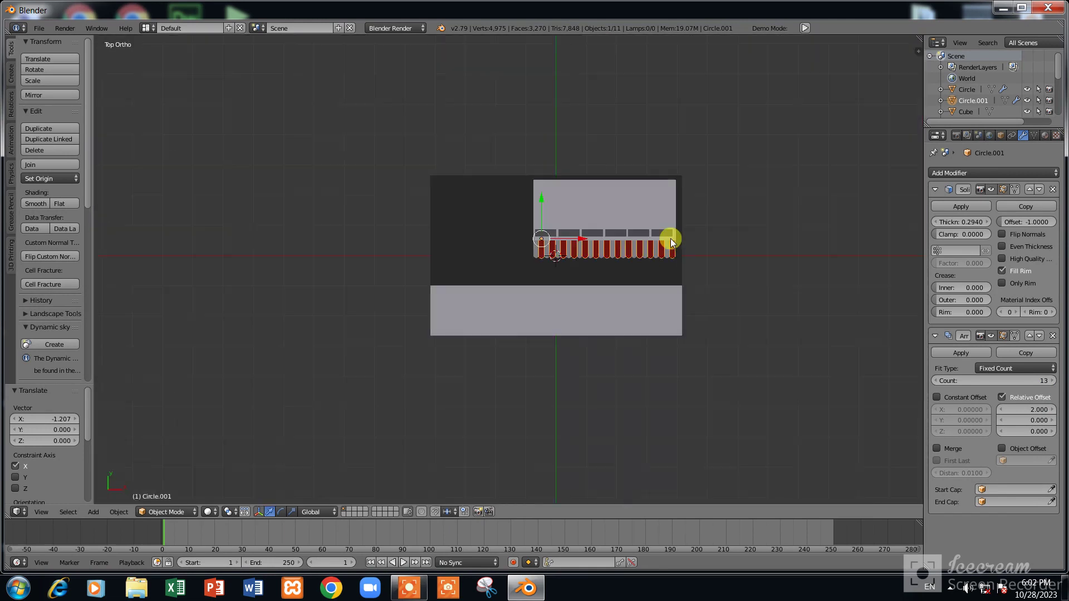
pyautogui.scroll(2, 648, 265)
pyautogui.scroll(1, 647, 265)
# Duplicate the awning stripes below the shop, dismiss the ESET popup, and rotate the copy 90°
pyautogui.hotkey('shift', 'd')
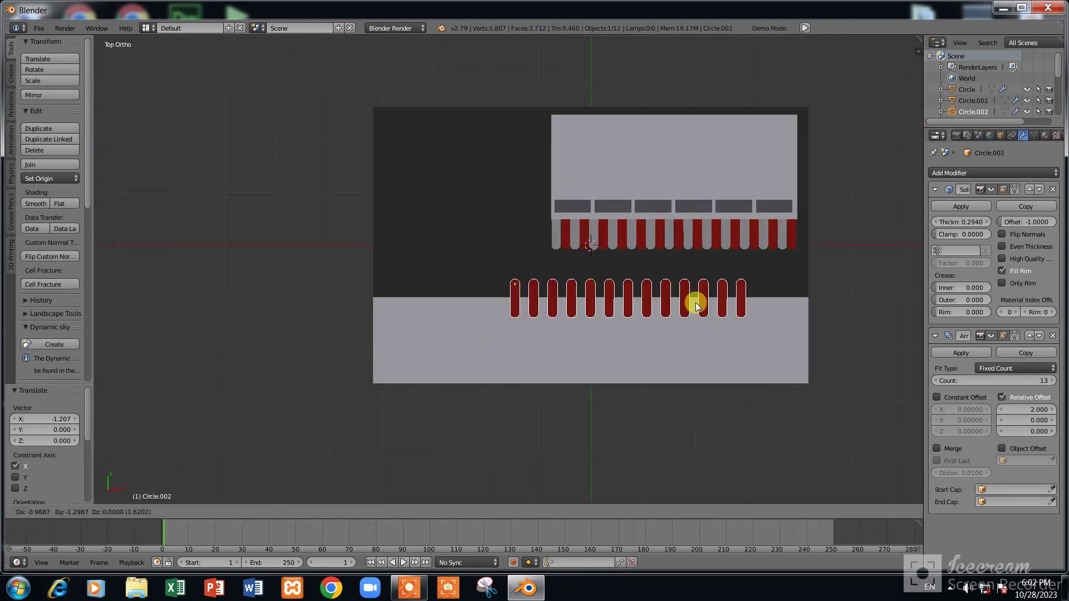
pyautogui.click(663, 274)
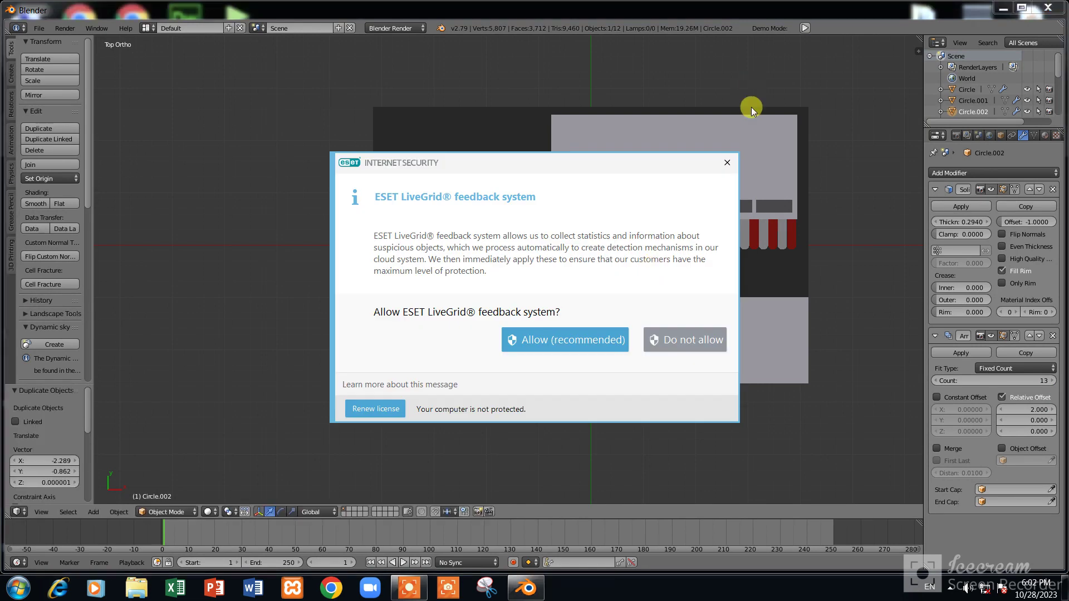
pyautogui.click(727, 165)
pyautogui.write('r')
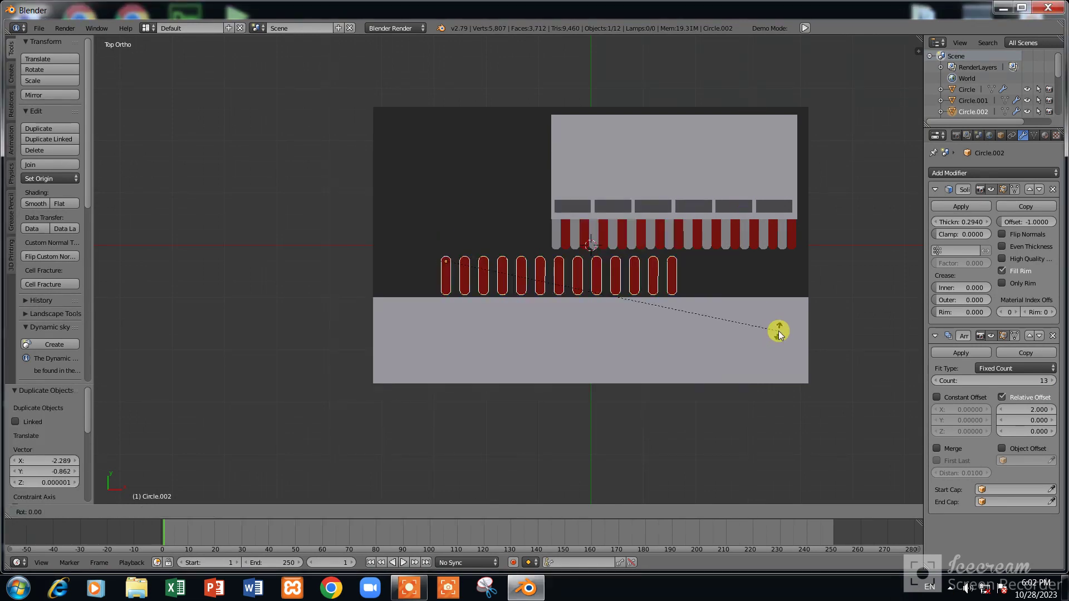
pyautogui.write('90')
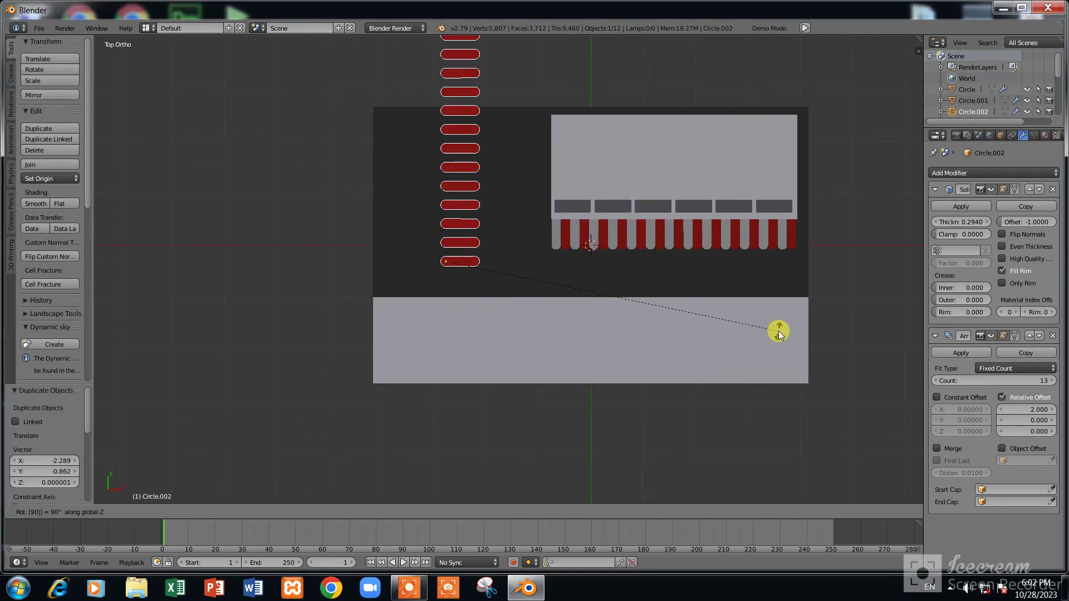
pyautogui.press('Return')
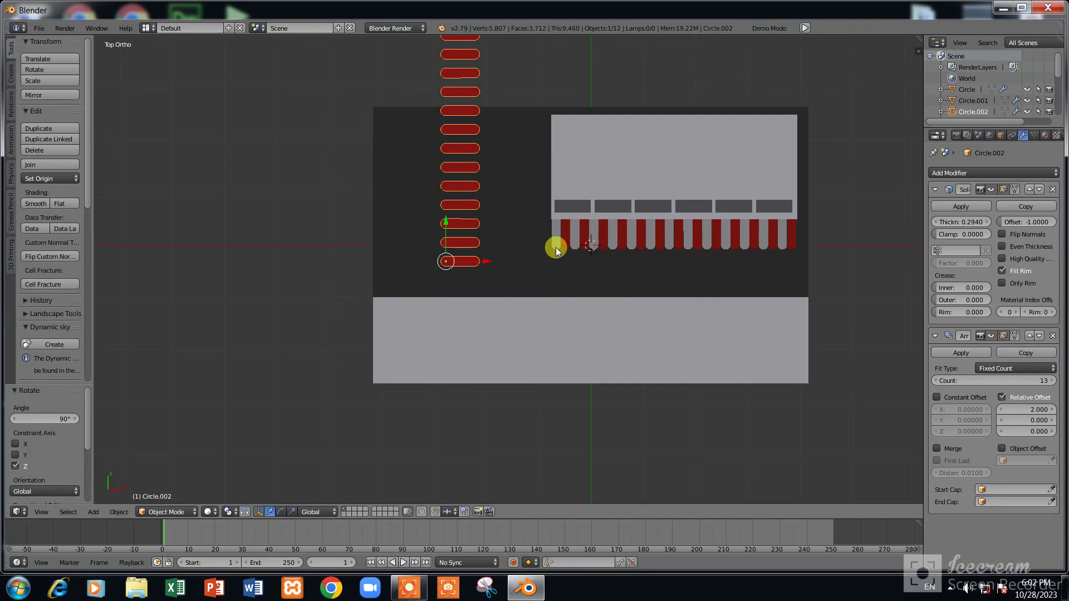
pyautogui.press('g')
pyautogui.write('180')
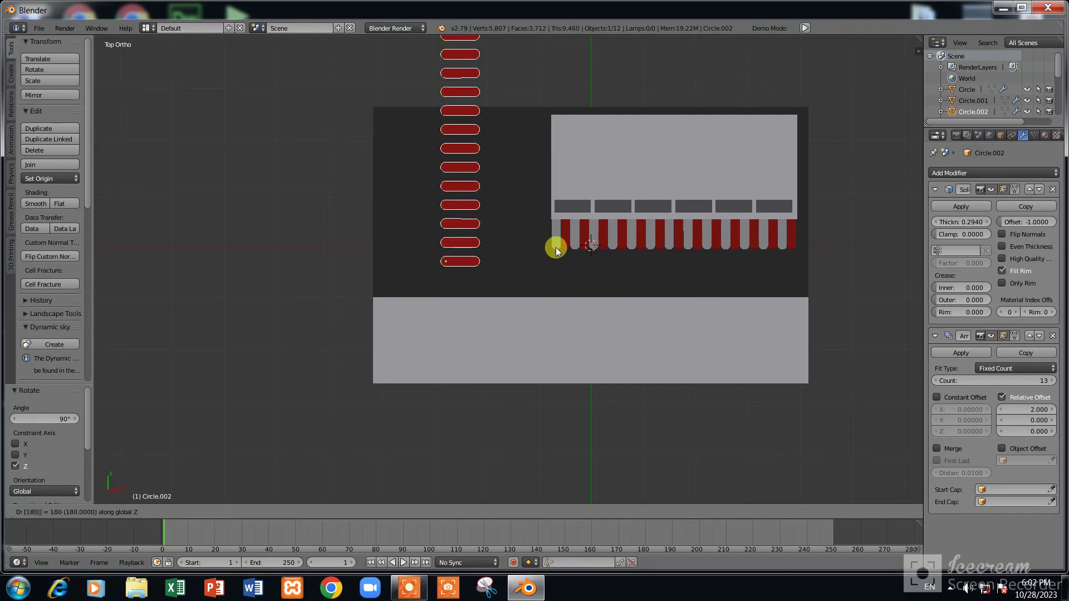
pyautogui.press('Return')
# Rotate the duplicate stripe set a further 180°
pyautogui.scroll(-5, 539, 244)
pyautogui.scroll(5, 539, 244)
pyautogui.press('r')
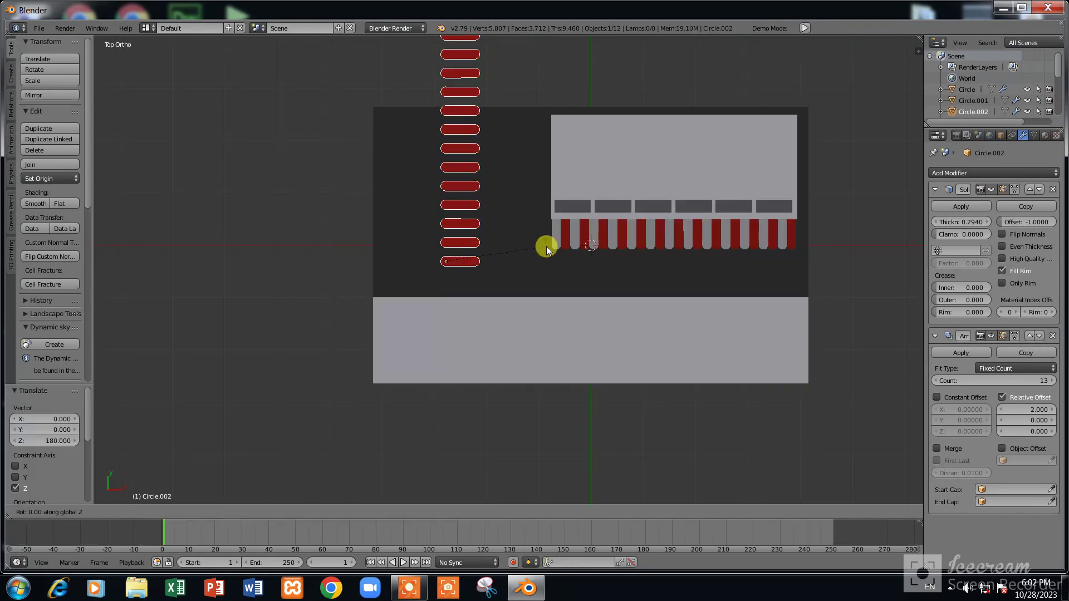
pyautogui.press('1')
pyautogui.press('8')
pyautogui.press('0')
pyautogui.press('Return')
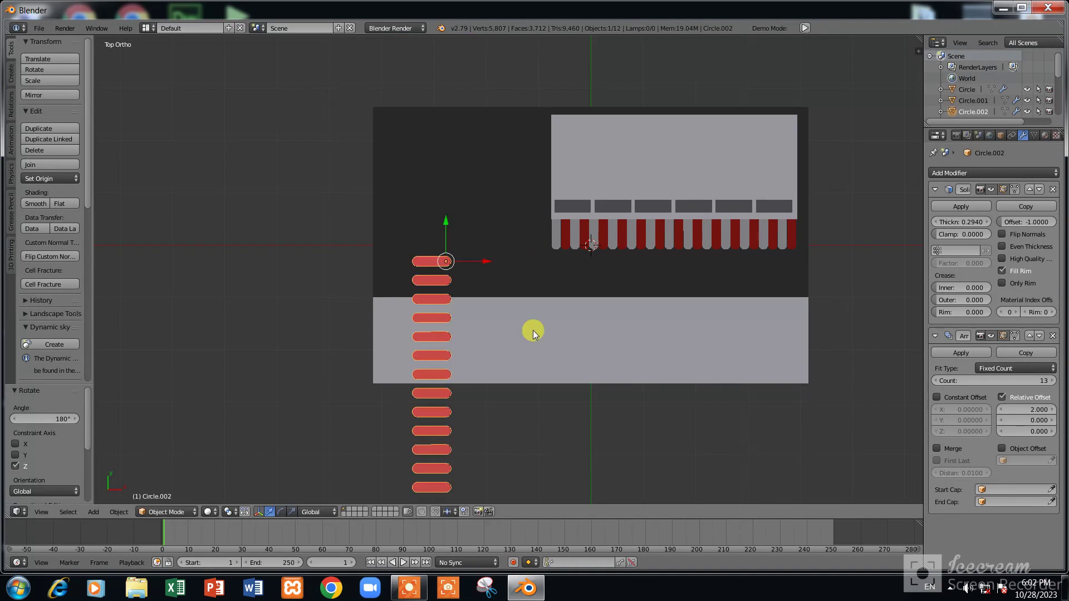
# Move the stripe column along the shop's left side and view it from the front
pyautogui.scroll(4, 455, 335)
pyautogui.press('g')
pyautogui.click(568, 181)
pyautogui.scroll(3, 573, 183)
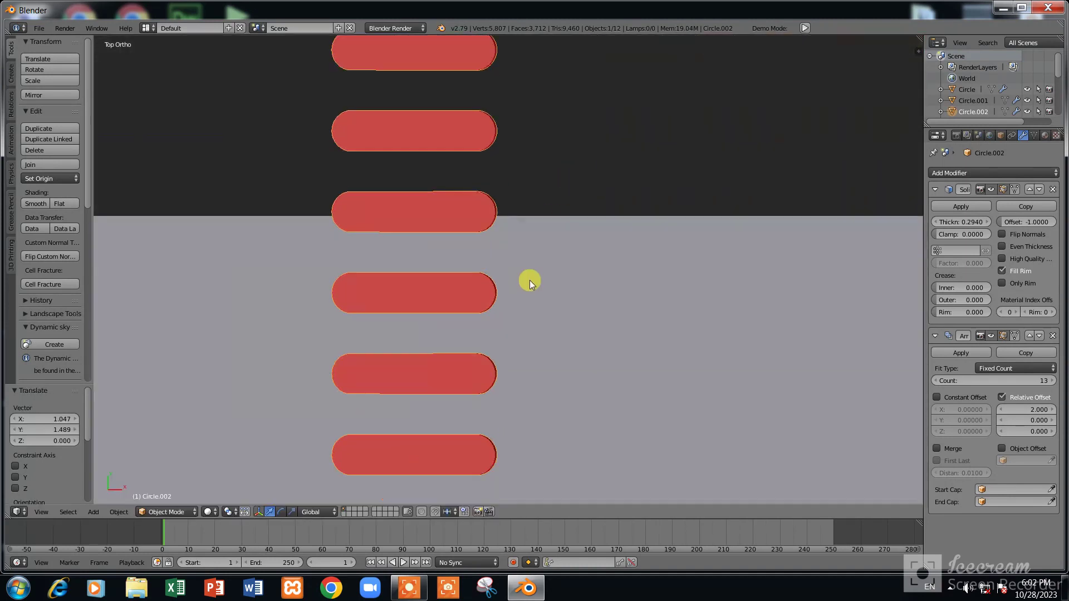
pyautogui.scroll(-1, 529, 280)
pyautogui.scroll(-6, 529, 279)
pyautogui.scroll(2, 511, 298)
pyautogui.press('g')
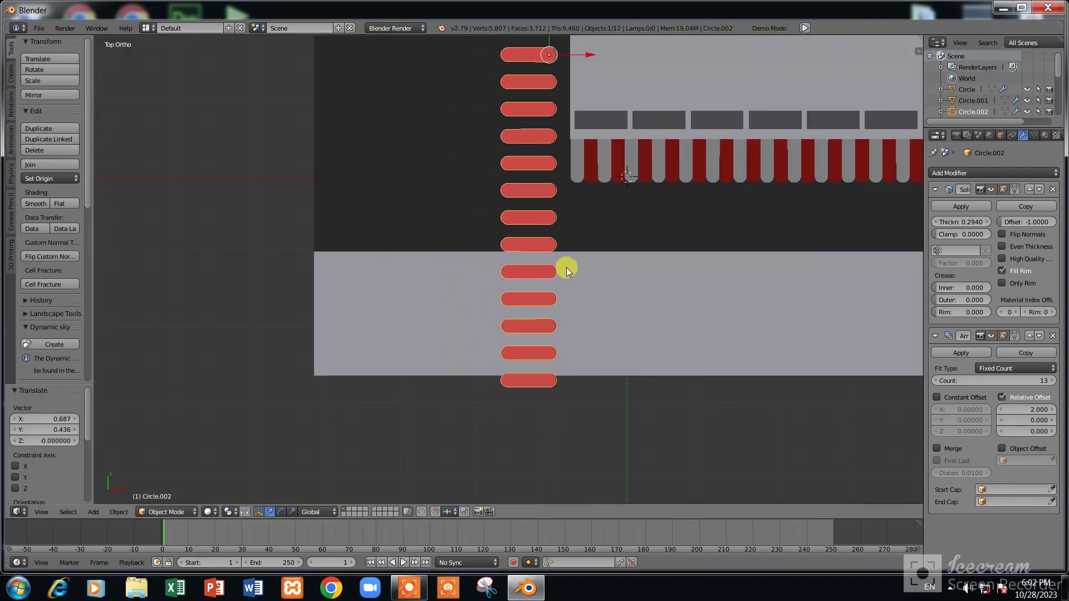
pyautogui.click(544, 369)
pyautogui.press('g')
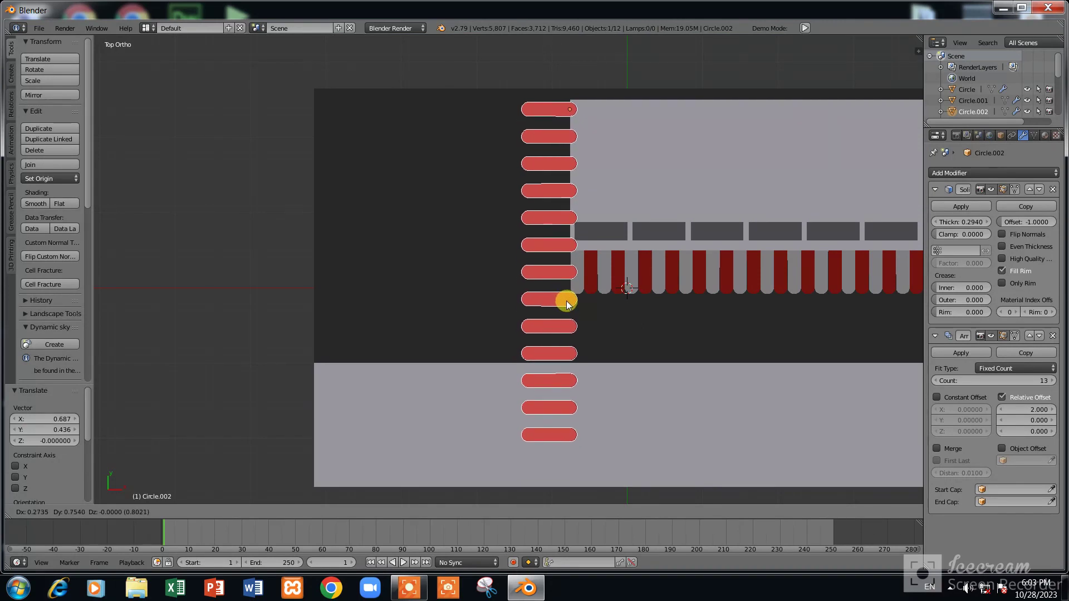
pyautogui.click(567, 304)
pyautogui.press('KP_1')
pyautogui.scroll(-3, 559, 283)
# Reposition the stripe column and check it in top and front views
pyautogui.scroll(2, 540, 431)
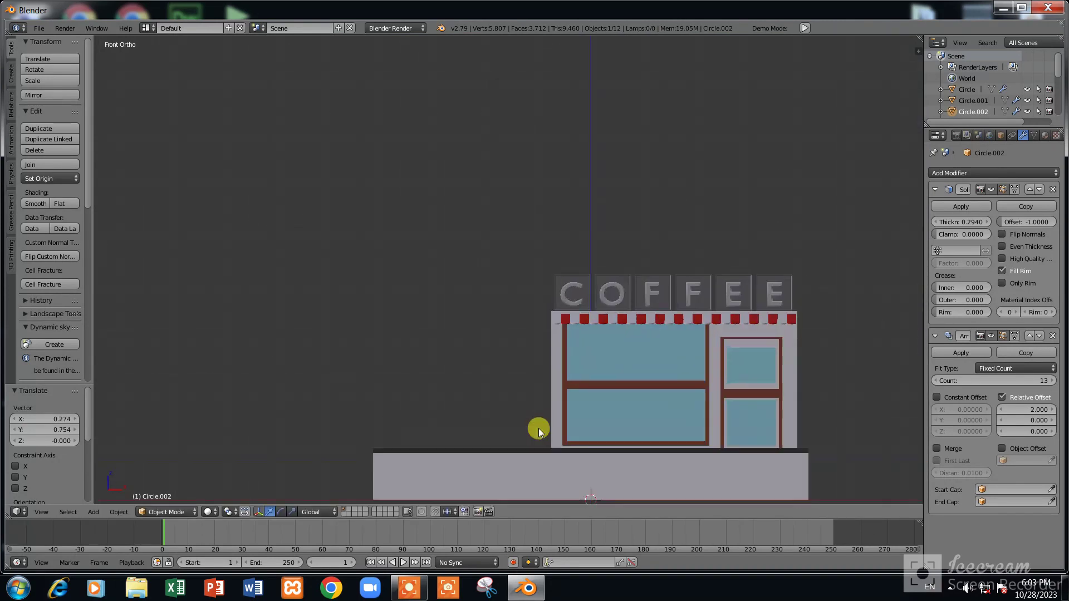
pyautogui.scroll(-6, 539, 432)
pyautogui.scroll(4, 551, 456)
pyautogui.press('g')
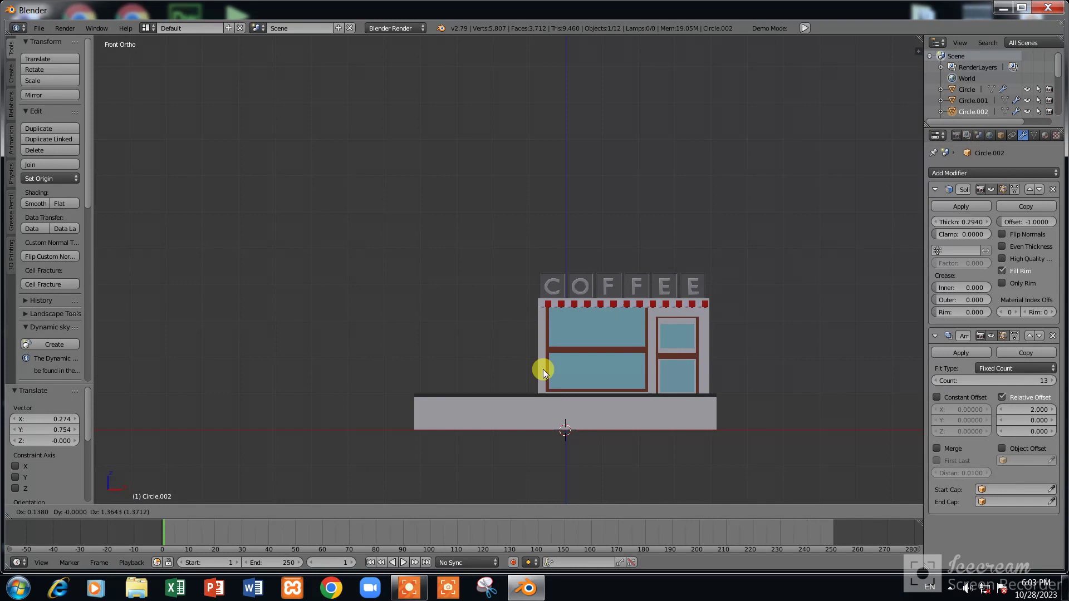
pyautogui.click(528, 473)
pyautogui.scroll(-6, 534, 401)
pyautogui.scroll(5, 543, 334)
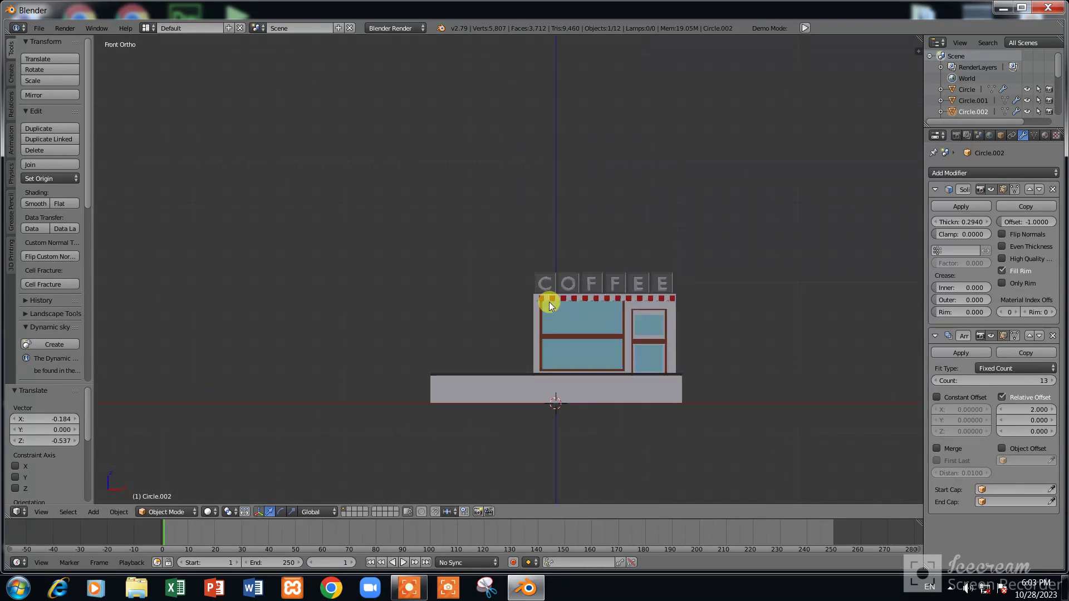
pyautogui.scroll(-3, 551, 296)
pyautogui.scroll(2, 550, 294)
pyautogui.press('KP_8')
pyautogui.press('KP_8')
pyautogui.press('KP_8')
pyautogui.press('KP_8')
pyautogui.press('KP_8')
pyautogui.press('KP_8')
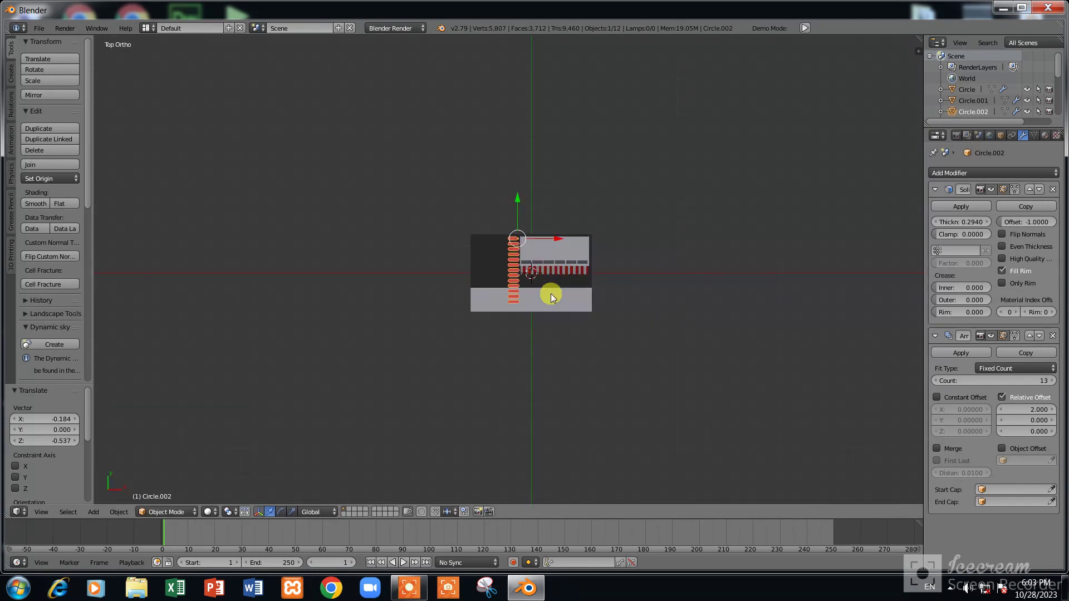
pyautogui.press('KP_1')
pyautogui.scroll(-5, 560, 162)
# Raise Circle.002 43.850 along Z to awning height, then view it from the top
pyautogui.press('g')
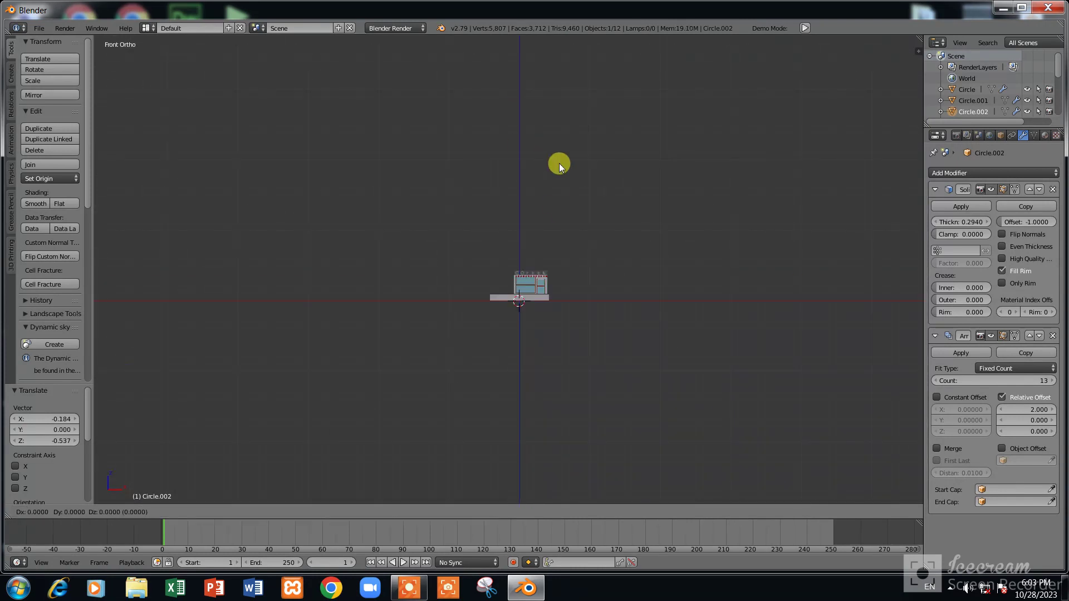
pyautogui.press('z')
pyautogui.click(661, 136)
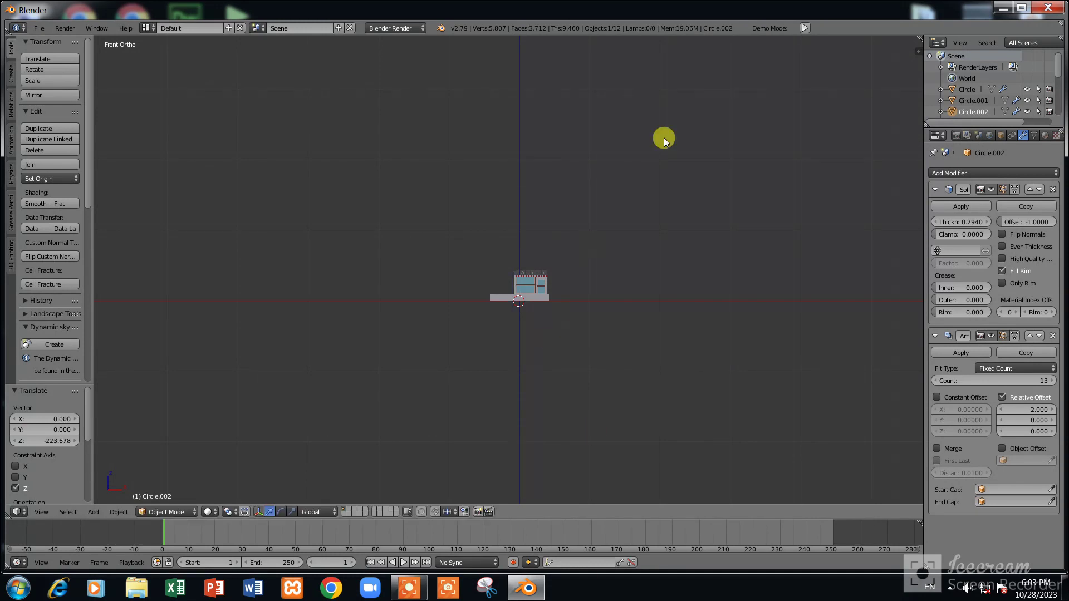
pyautogui.scroll(-2, 669, 125)
pyautogui.moveTo(511, 356); pyautogui.dragTo(531, 216)
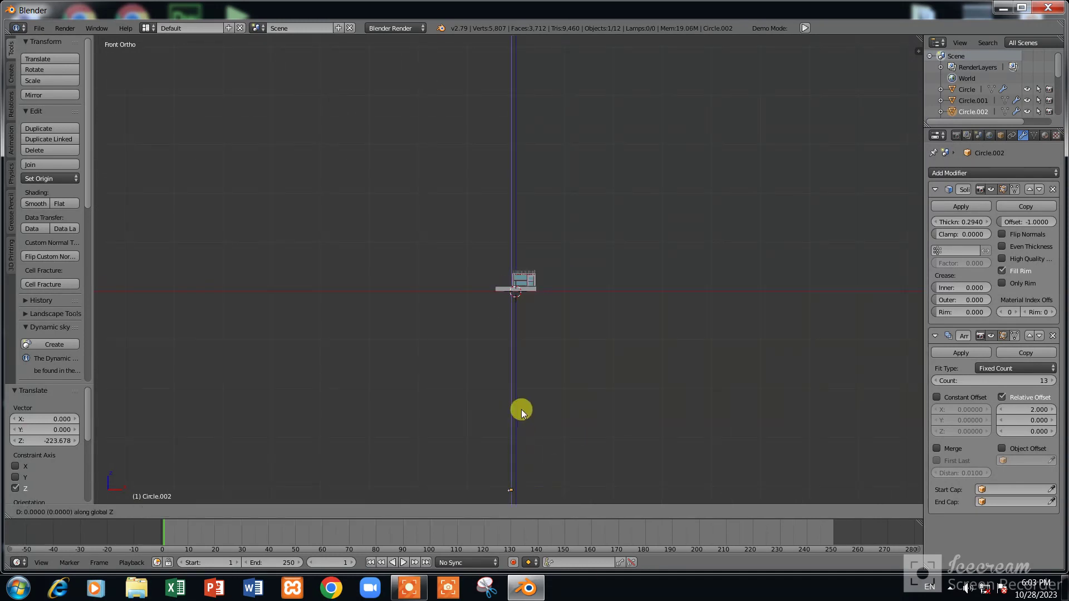
pyautogui.scroll(10, 531, 218)
pyautogui.scroll(5, 529, 195)
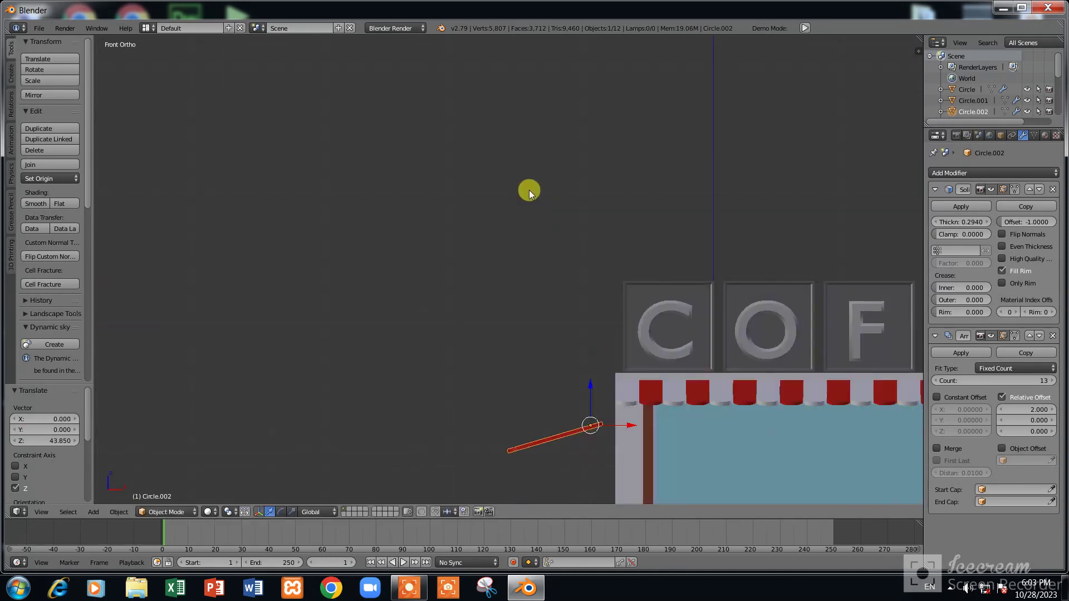
pyautogui.press('KP_7')
pyautogui.scroll(-5, 582, 193)
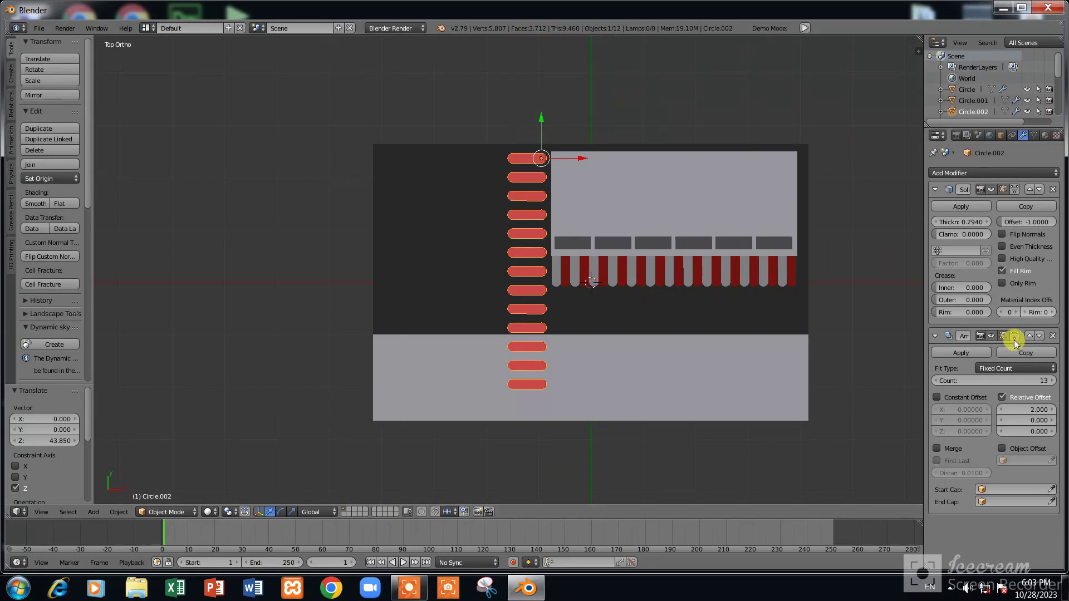
# Lower the side strip's Array count from 13 to 6
pyautogui.click(936, 381)
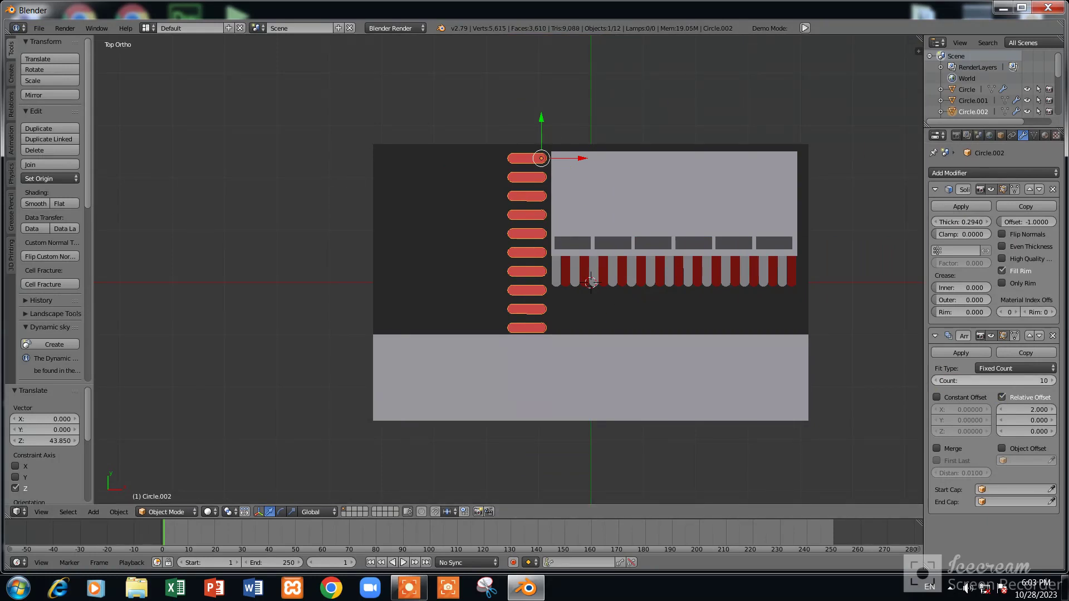
pyautogui.click(935, 381)
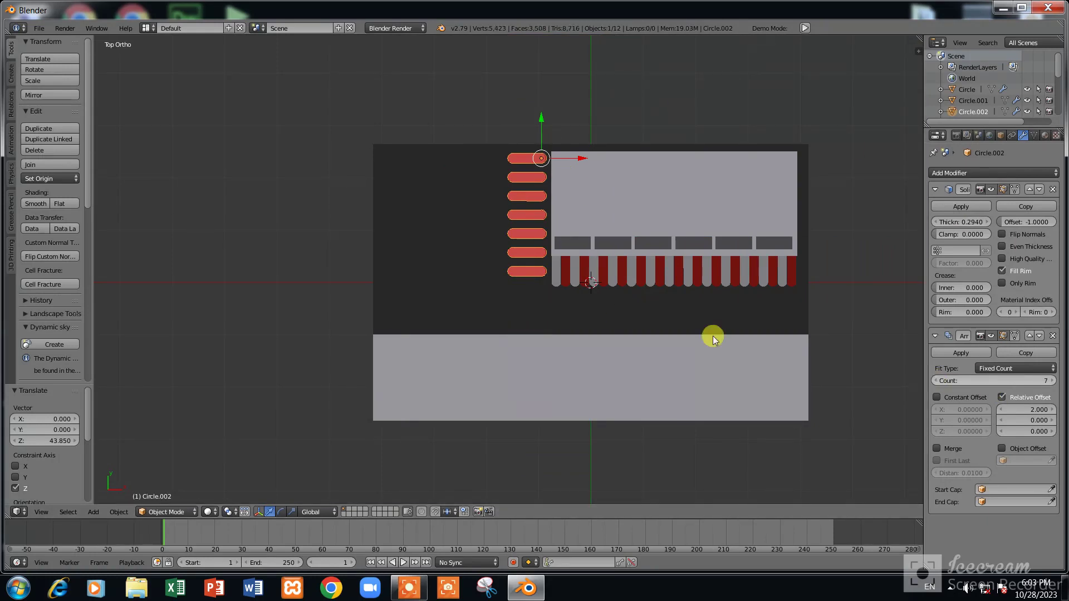
pyautogui.scroll(3, 486, 158)
pyautogui.scroll(-1, 510, 142)
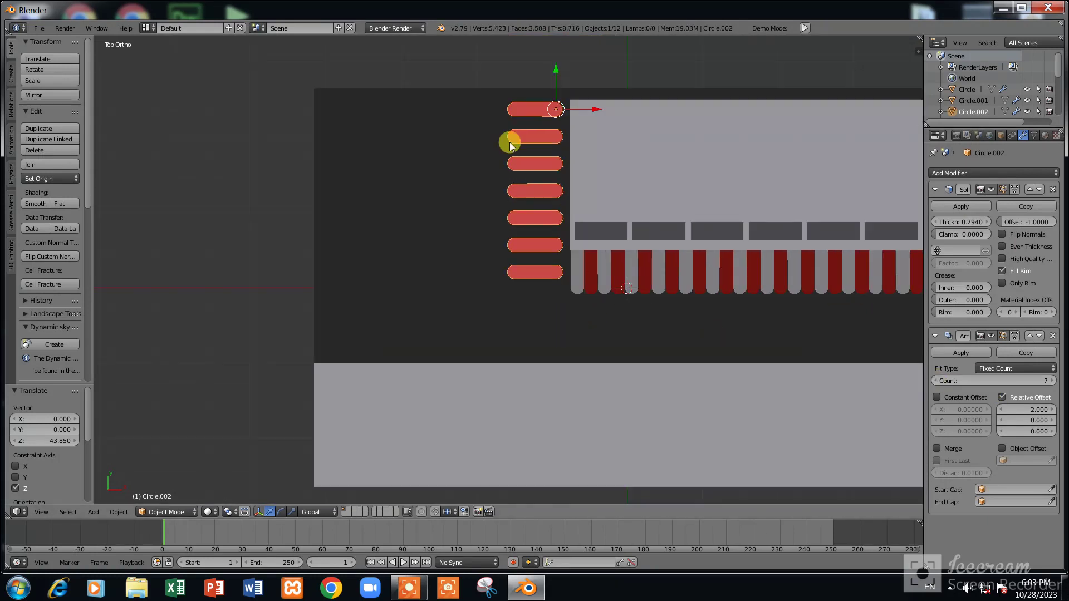
pyautogui.click(936, 382)
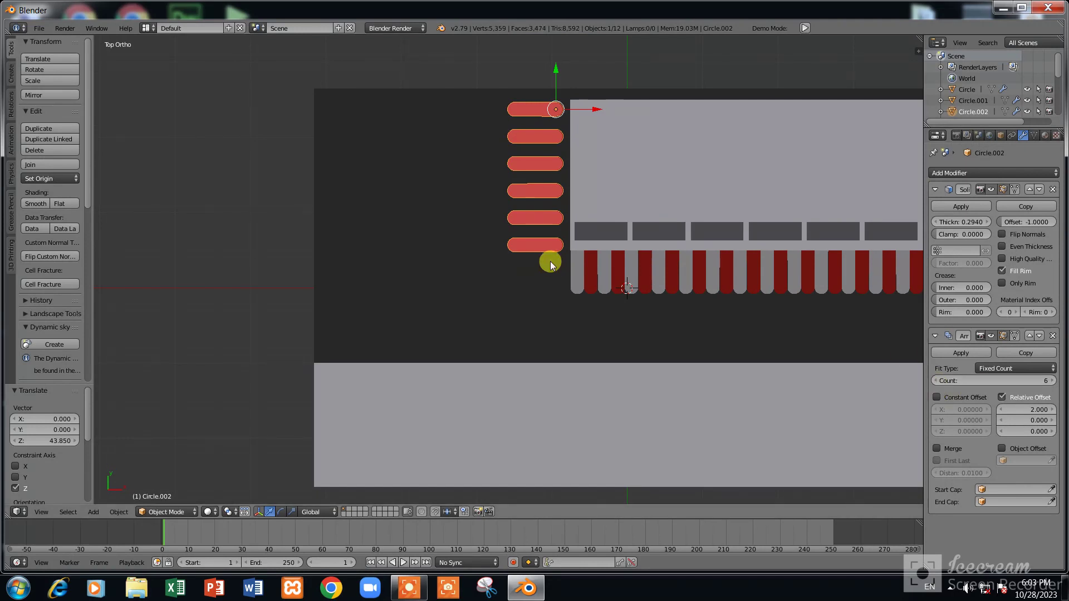
# Slide the red strip 0.177 along X flush against the shop's left wall
pyautogui.press('g')
pyautogui.press('x')
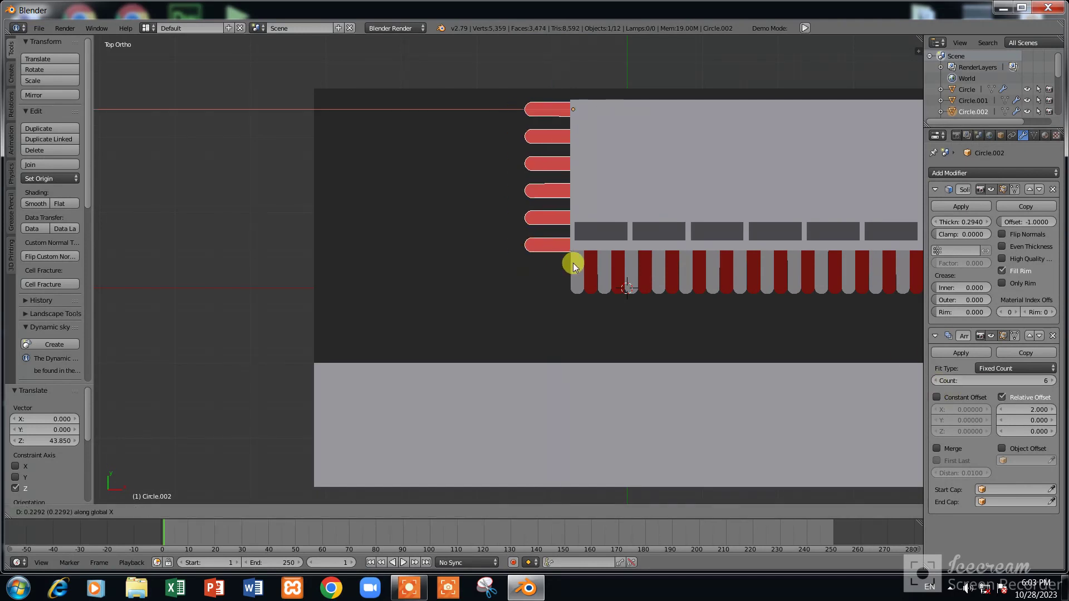
pyautogui.click(564, 267)
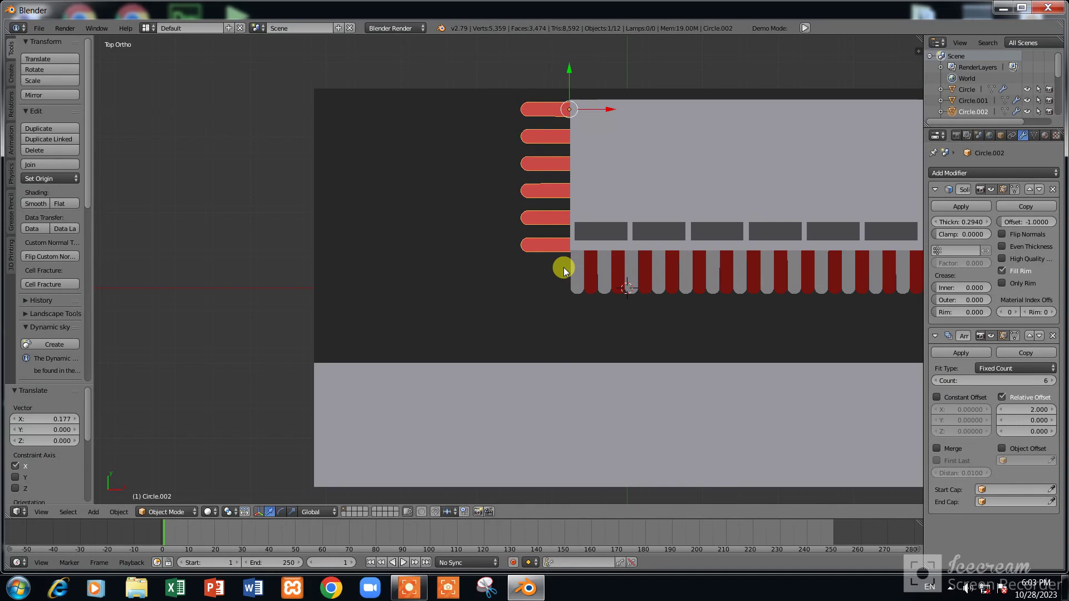
pyautogui.rightClick(572, 265)
# Duplicate the white pill row, rotate it 90°, and place it beside the red pills
pyautogui.hotkey('shift', 'd')
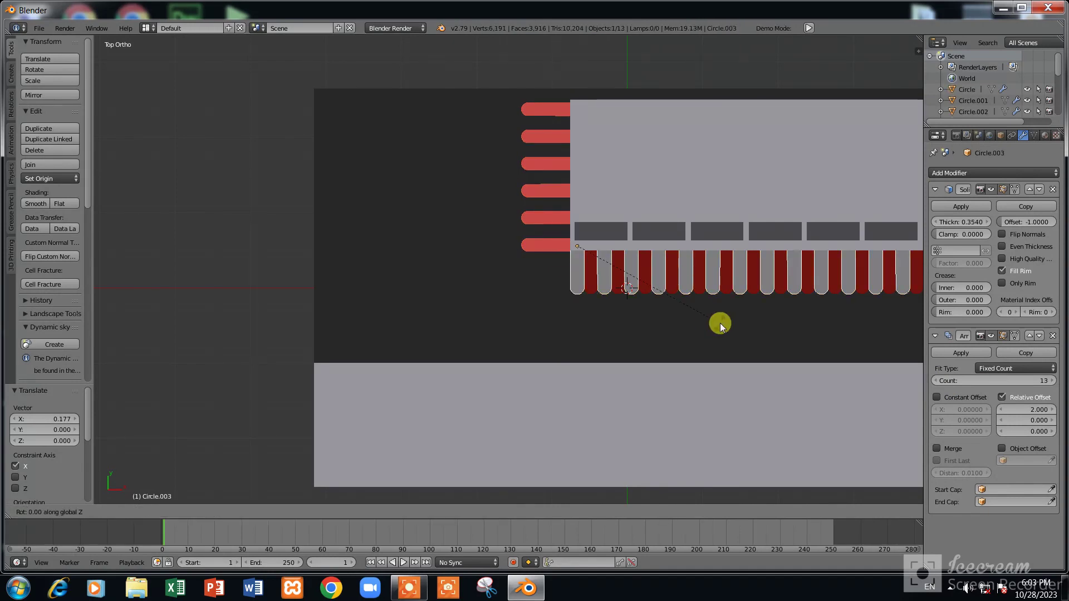
pyautogui.write('90')
pyautogui.press('Return')
pyautogui.press('g')
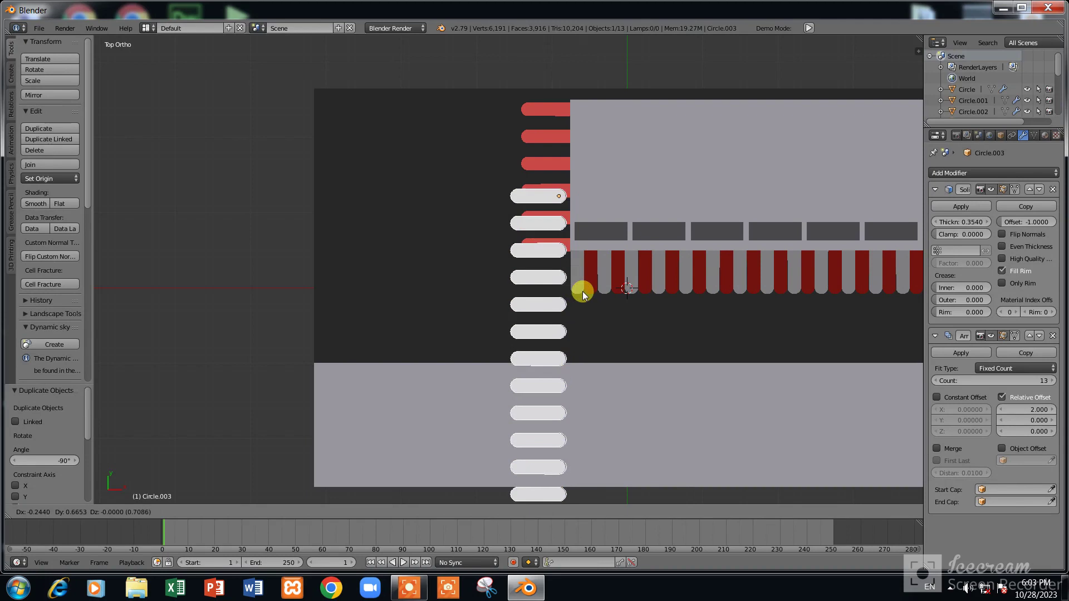
pyautogui.click(590, 234)
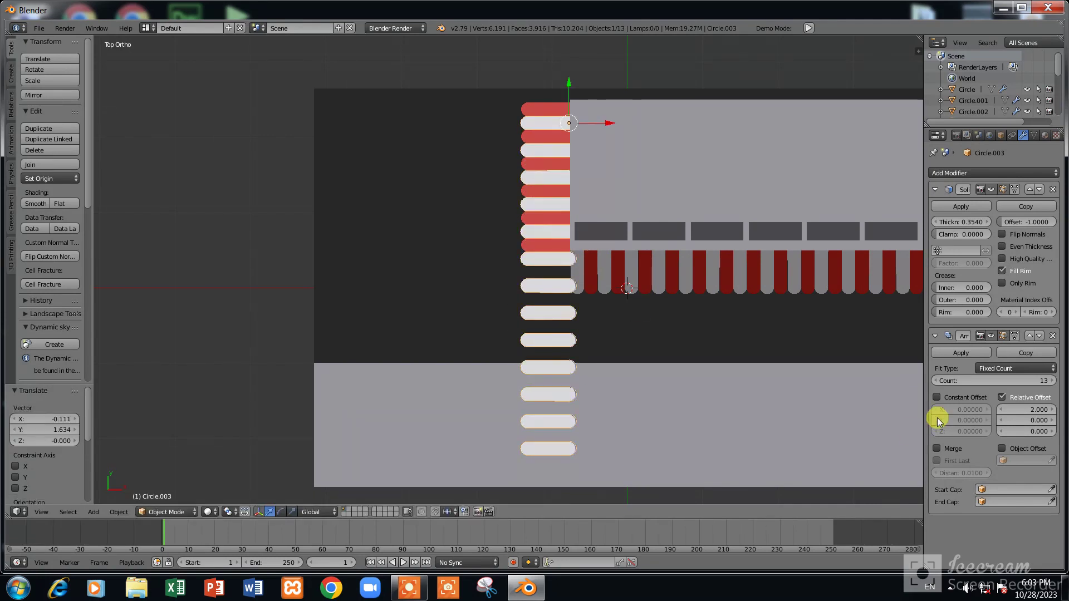
# Reduce the white copy's Array count to 5 pills
pyautogui.click(938, 382)
pyautogui.click(937, 382)
pyautogui.click(938, 381)
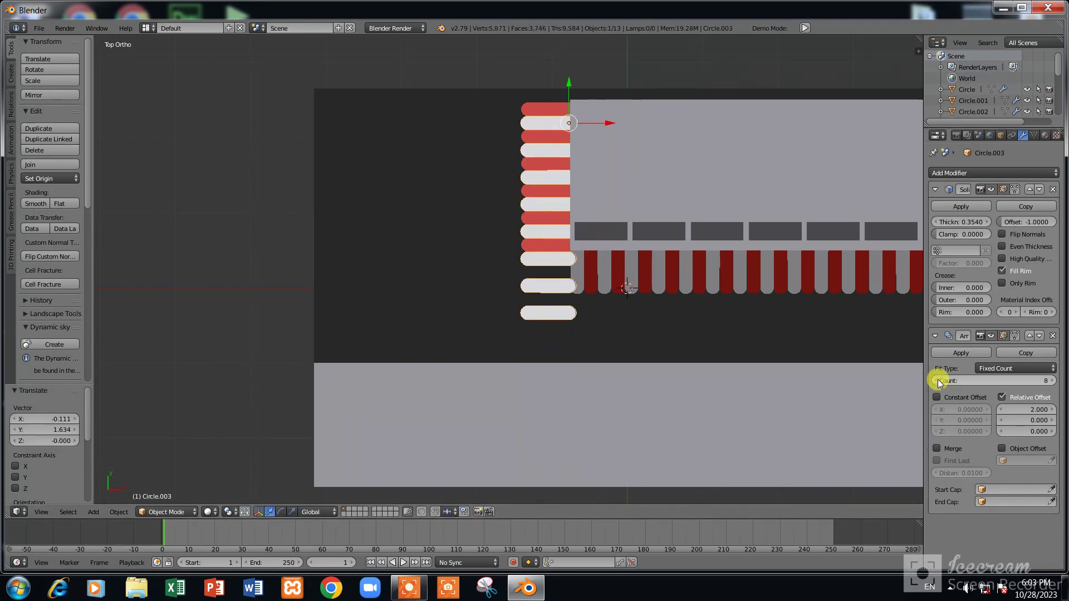
pyautogui.click(937, 381)
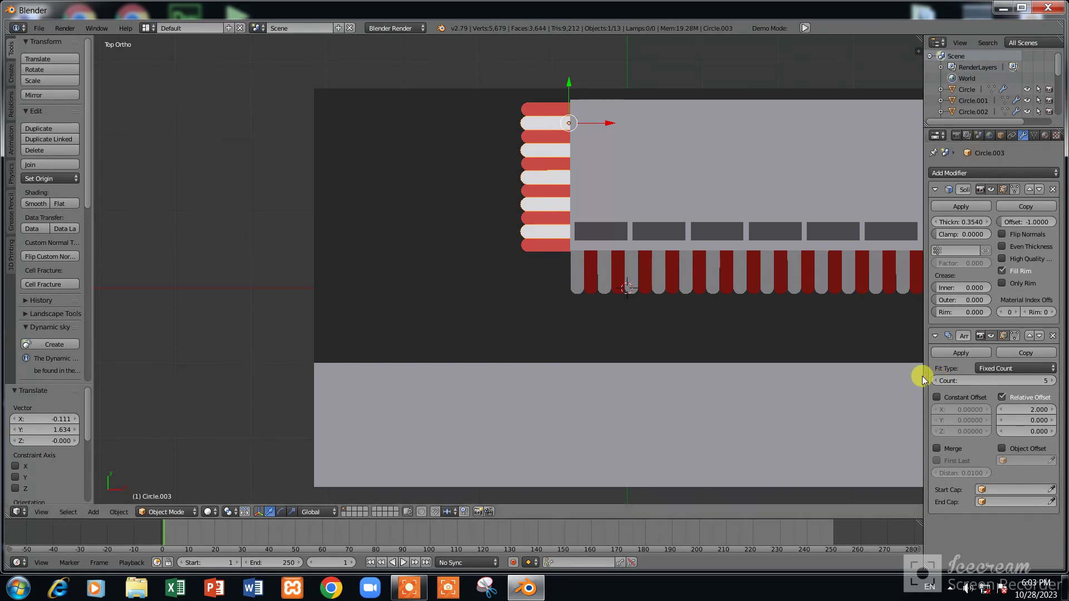
pyautogui.press('g')
pyautogui.press('x')
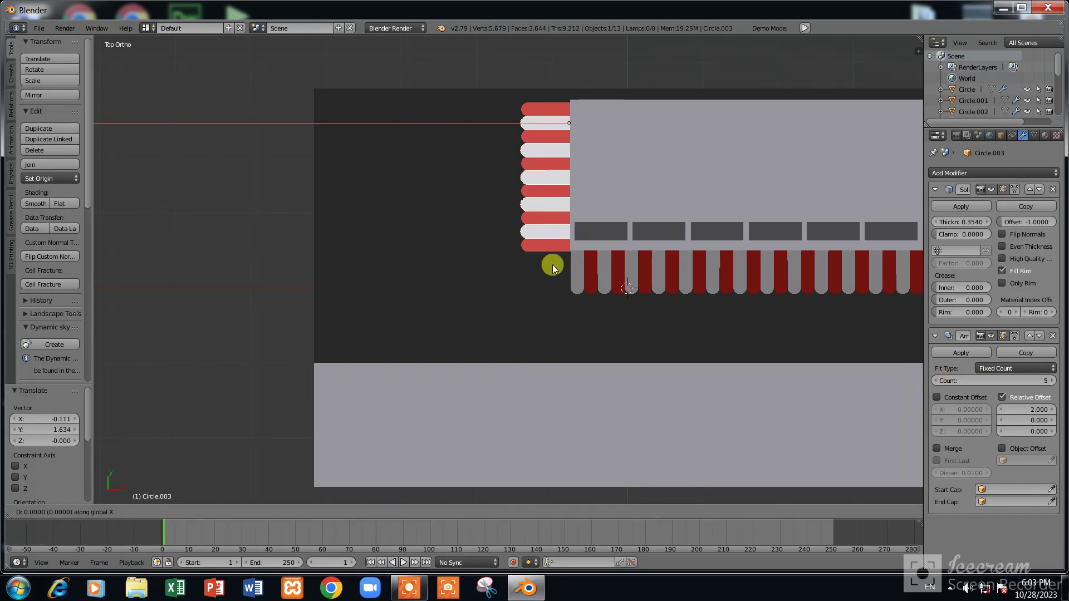
pyautogui.press('Escape')
# Inspect the awning strips from perspective, top and front views
pyautogui.press('Tab')
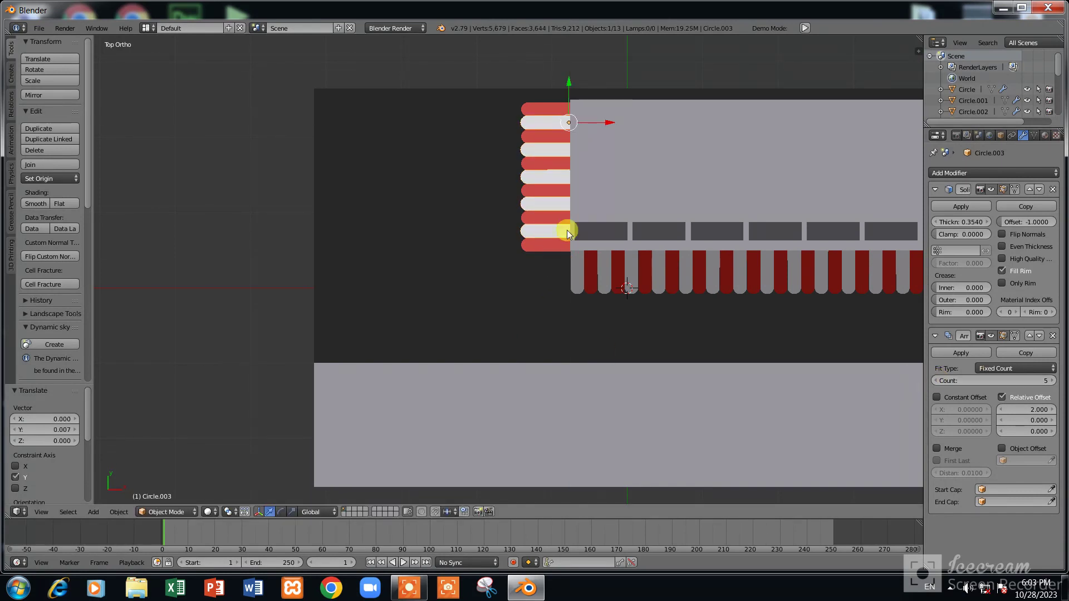
pyautogui.scroll(-3, 582, 221)
pyautogui.moveTo(582, 222); pyautogui.dragTo(553, 306, button='middle')
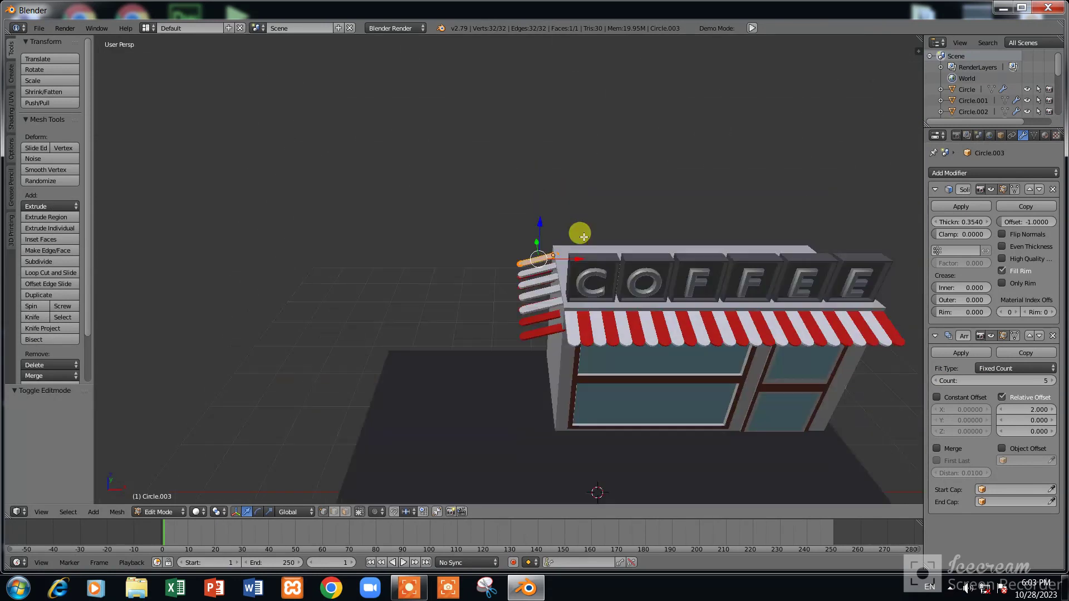
pyautogui.press('KP_7')
pyautogui.scroll(2, 530, 253)
pyautogui.moveTo(530, 253); pyautogui.dragTo(537, 249, button='middle')
pyautogui.press('KP_1')
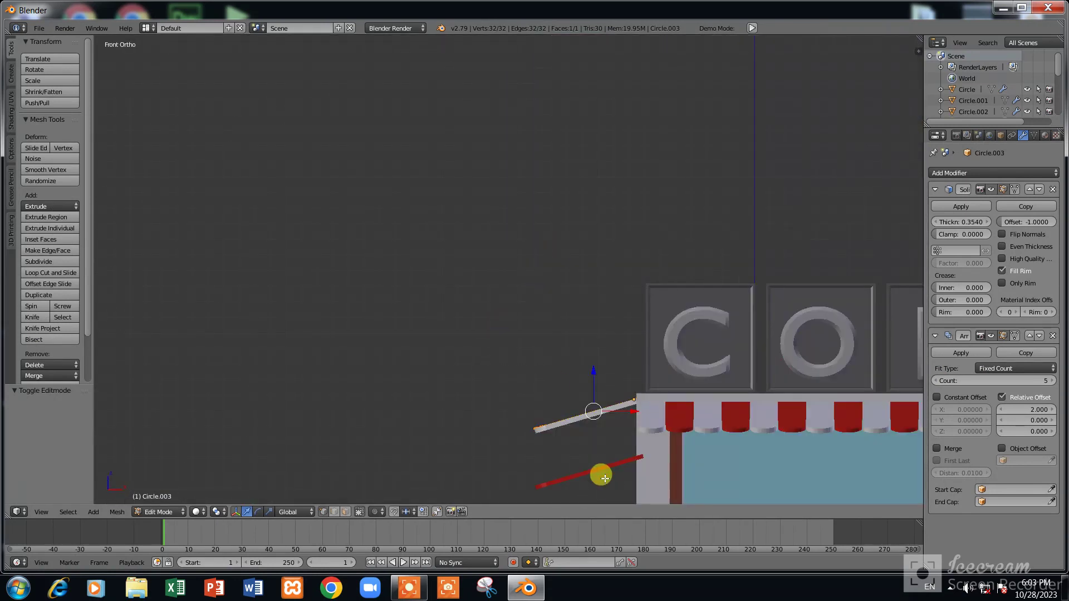
pyautogui.press('Tab')
# Raise the red pill strip along Z to line up with the white strip
pyautogui.rightClick(600, 471)
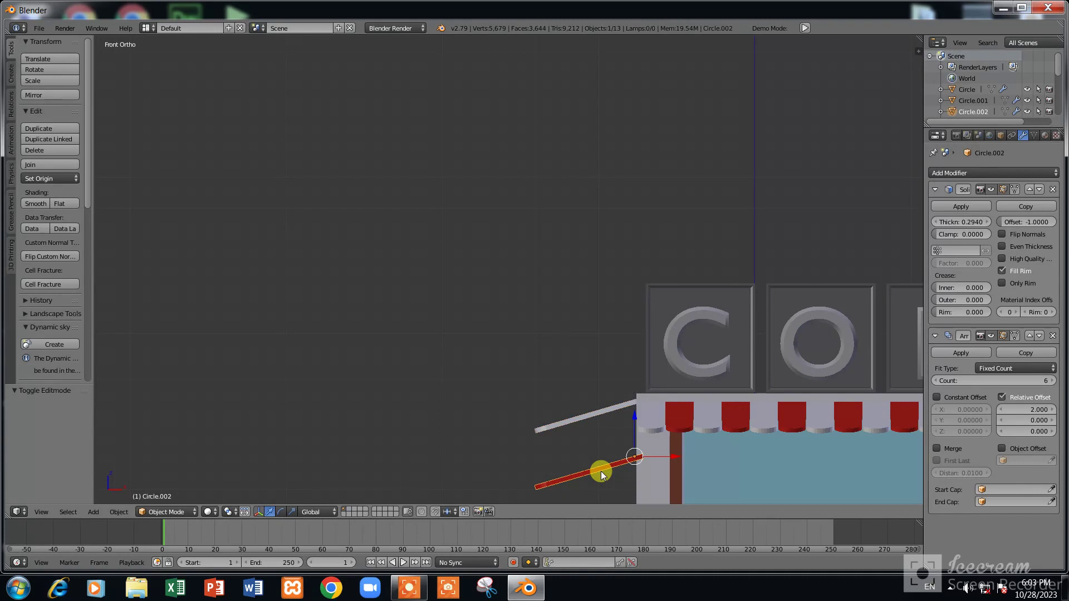
pyautogui.press('g')
pyautogui.press('z')
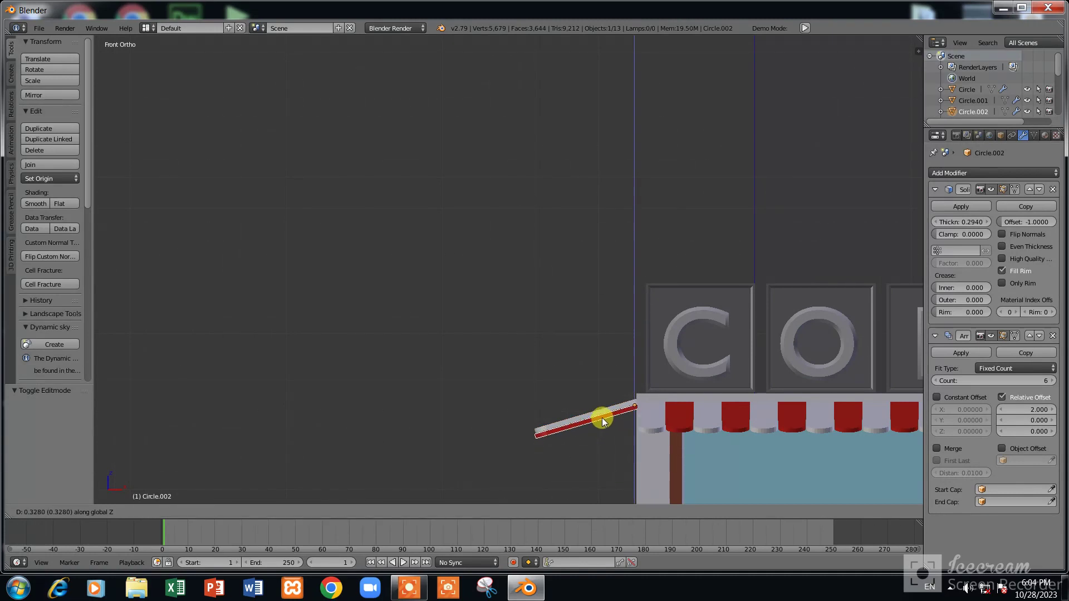
pyautogui.click(603, 417)
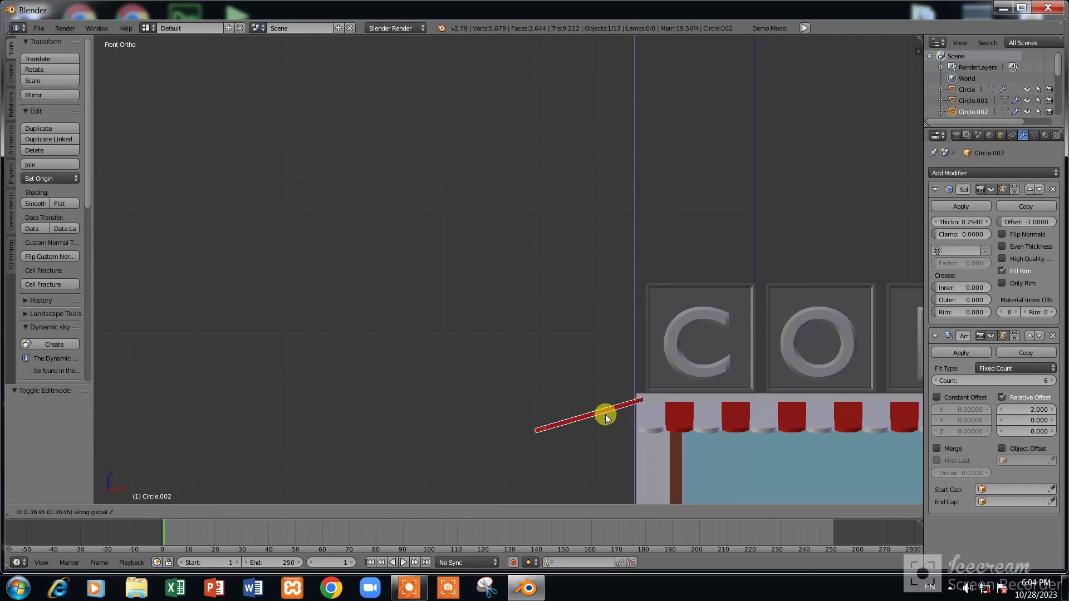
pyautogui.press('Tab')
pyautogui.press('Tab')
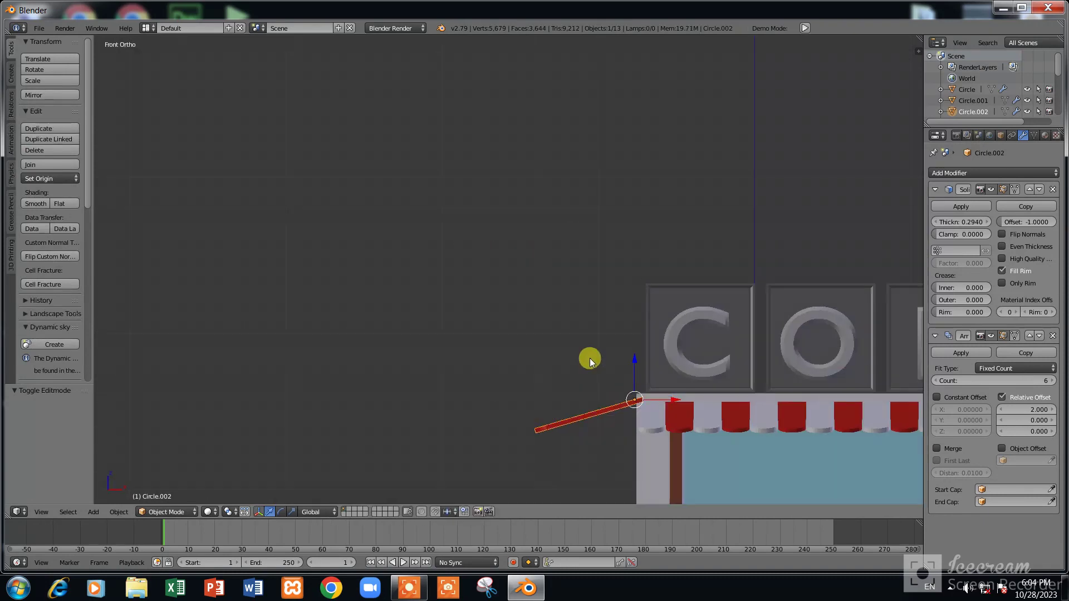
pyautogui.moveTo(590, 359)
pyautogui.mouseDown(button='middle')
pyautogui.moveTo(599, 364)
pyautogui.moveTo(546, 267)
pyautogui.moveTo(569, 340)
pyautogui.moveTo(640, 444)
pyautogui.moveTo(684, 417)
pyautogui.mouseUp(button='middle')
# Zoom and orbit around the coffee shop to inspect the finished awnings
pyautogui.scroll(2, 569, 340)
pyautogui.scroll(2, 569, 340)
pyautogui.scroll(-2, 569, 340)
pyautogui.scroll(-1, 569, 339)
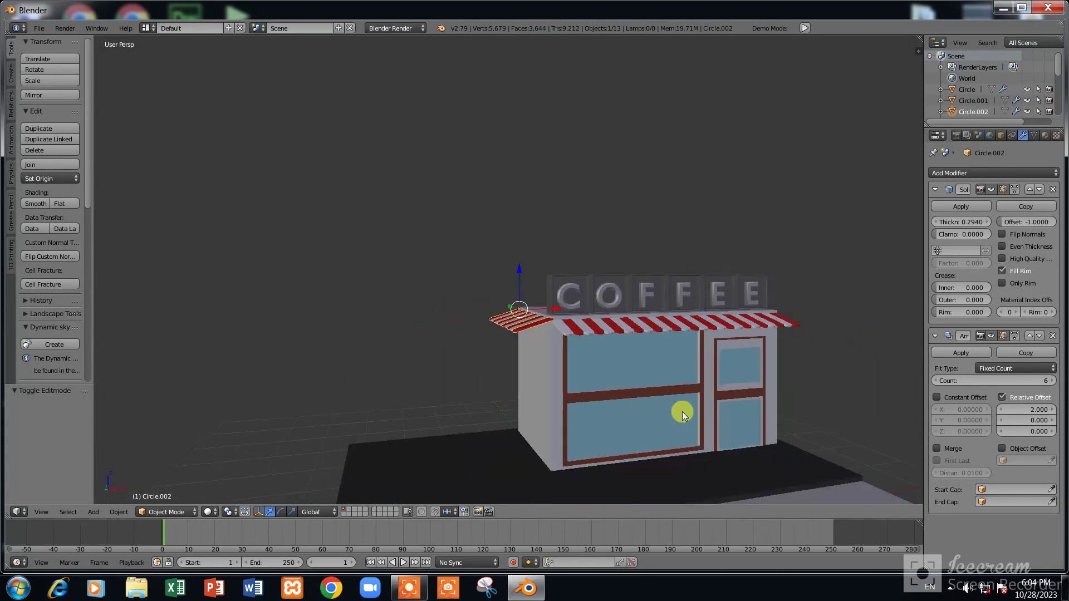
pyautogui.scroll(-2, 684, 417)
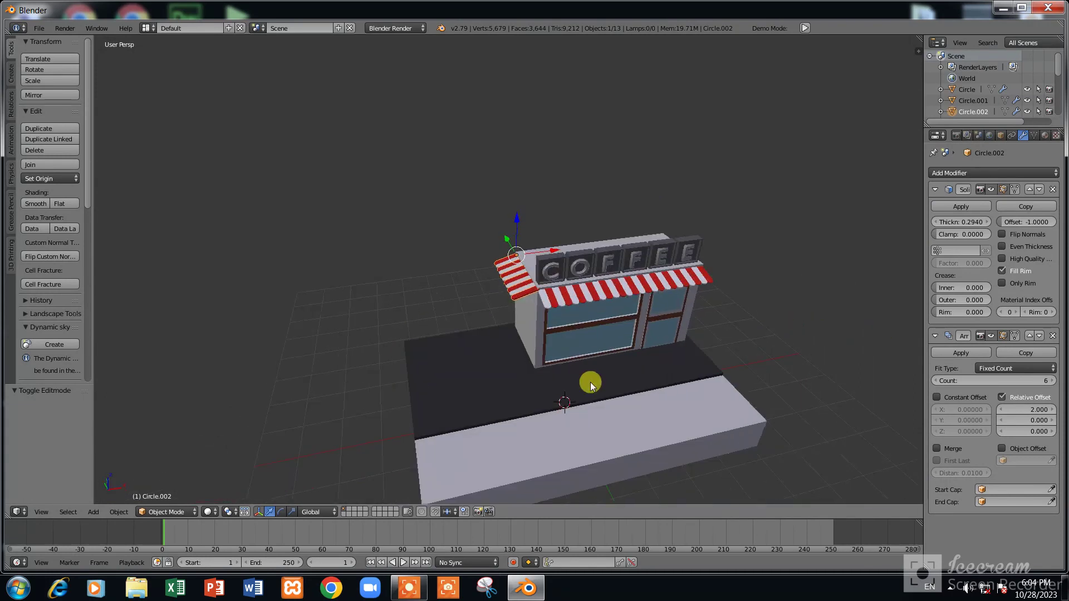
pyautogui.moveTo(590, 382); pyautogui.dragTo(599, 306, button='middle')
pyautogui.scroll(2, 599, 306)
# Select the Cube.001 building and bring up the Add menu's Mesh list
pyautogui.rightClick(628, 347)
pyautogui.scroll(1, 629, 347)
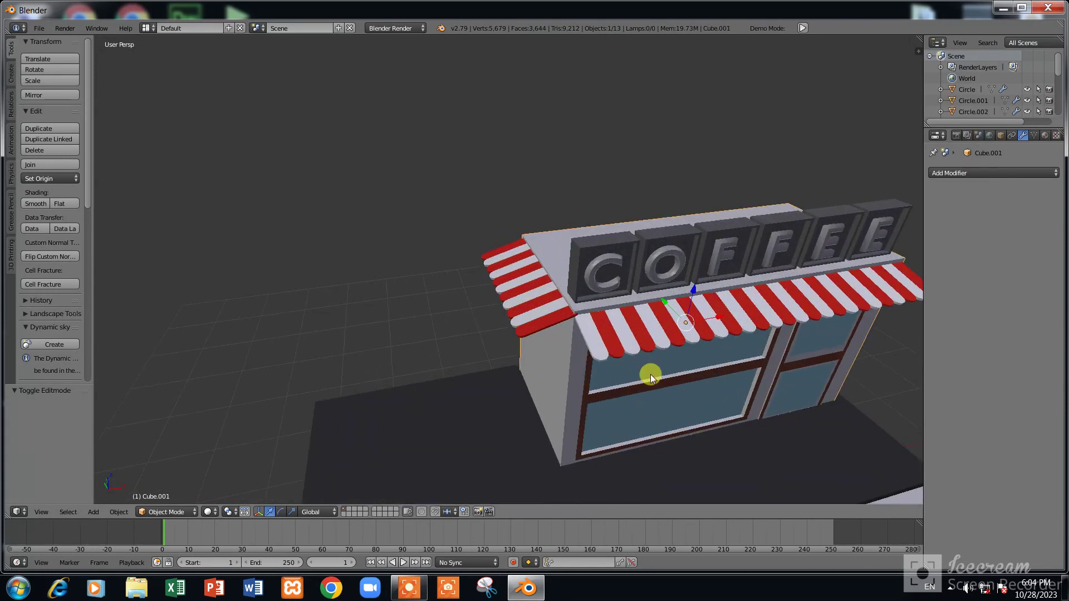
pyautogui.scroll(-4, 650, 375)
pyautogui.moveTo(321, 464); pyautogui.dragTo(363, 452, button='middle')
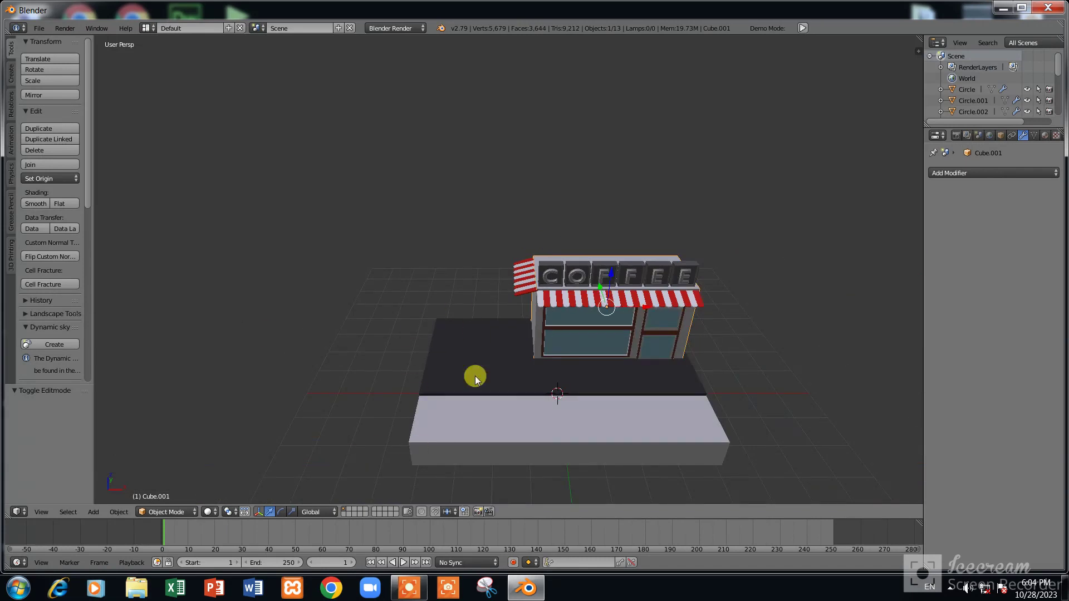
pyautogui.scroll(-3, 466, 384)
pyautogui.hotkey('shift', 'a')
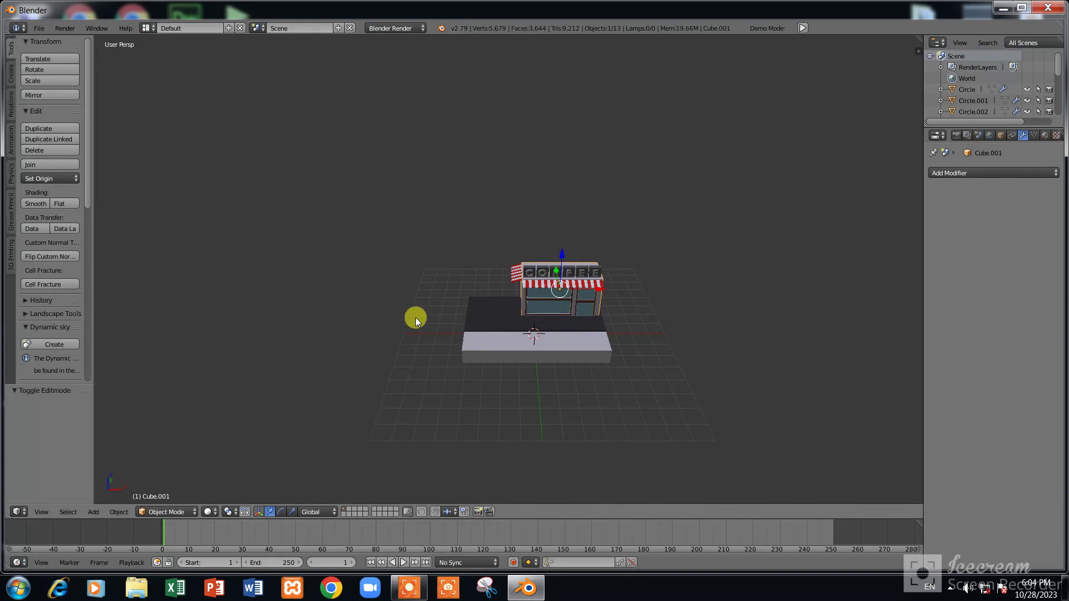
pyautogui.hotkey('shift', 'a')
pyautogui.moveTo(386, 318)
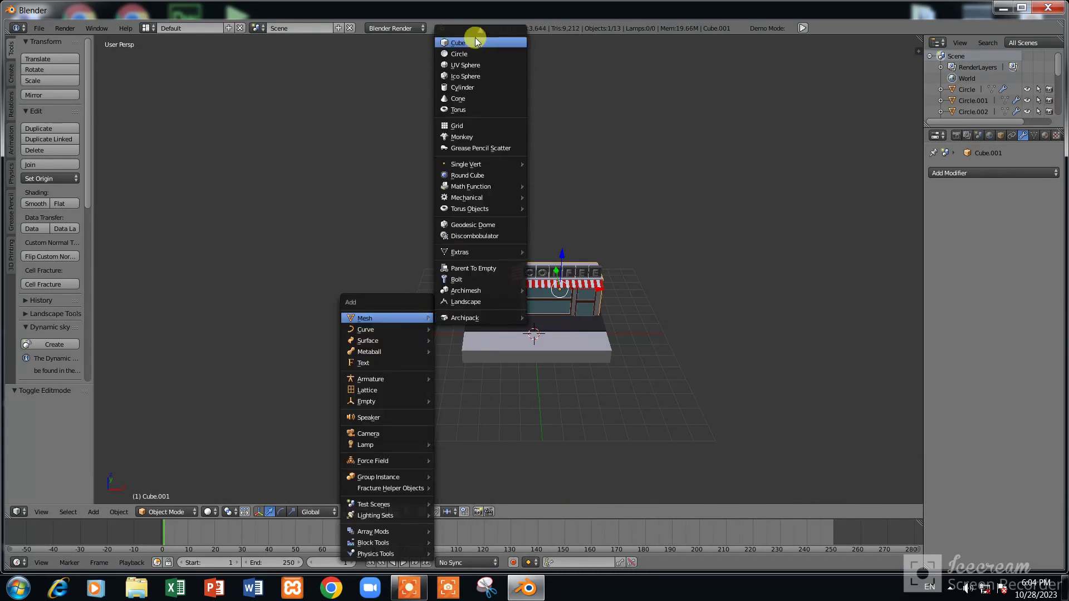
# Add a circle mesh and move it forward along Y in top view
pyautogui.click(466, 57)
pyautogui.press('KP_5')
pyautogui.press('KP_7')
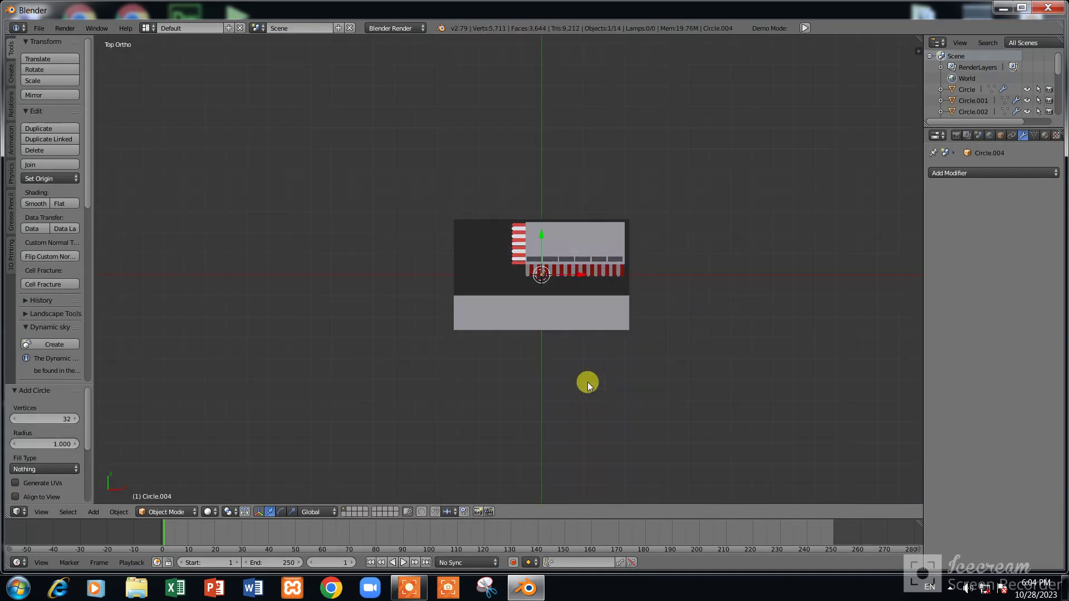
pyautogui.press('g')
pyautogui.press('y')
pyautogui.click(551, 422)
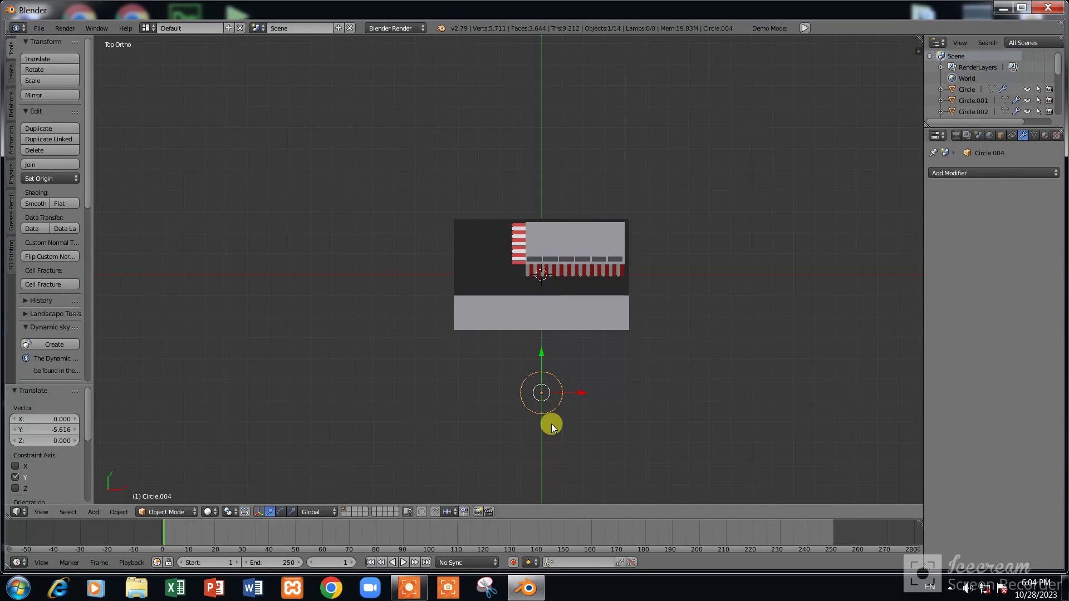
# Shrink the new circle's mesh in Edit Mode from the top view
pyautogui.press('KP_1')
pyautogui.scroll(1, 613, 397)
pyautogui.press('Tab')
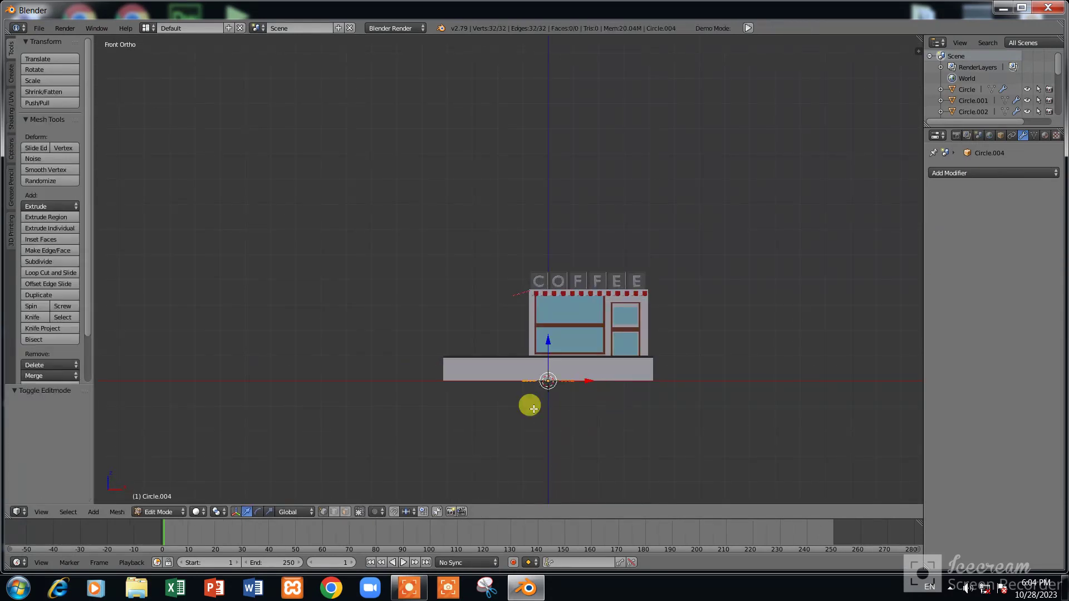
pyautogui.press('KP_7')
pyautogui.keyDown('shift'); pyautogui.scroll(-3, 652, 372); pyautogui.keyUp('shift')
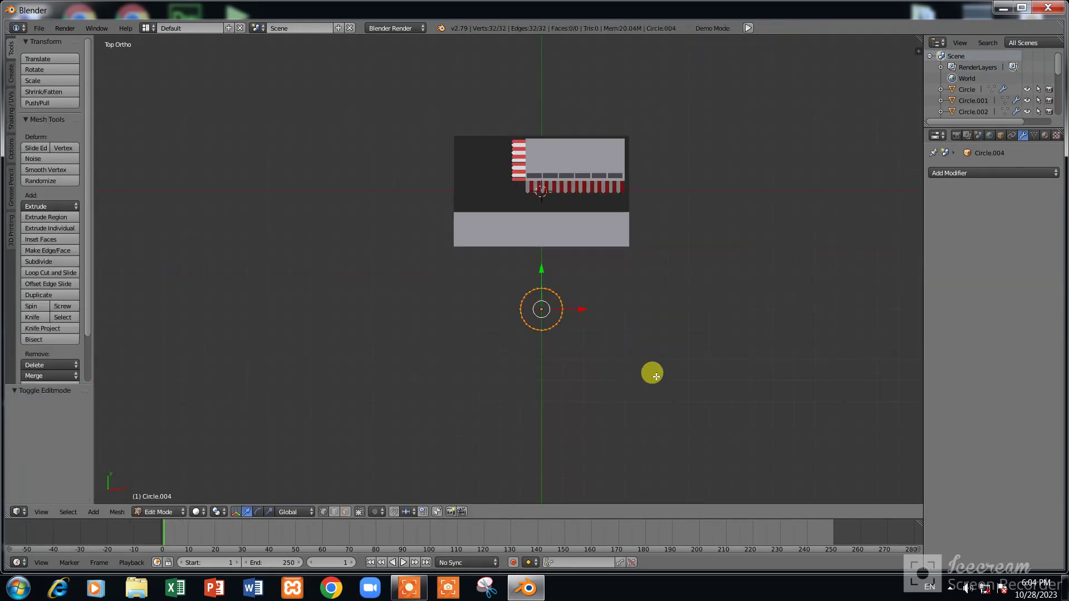
pyautogui.scroll(5, 779, 406)
pyautogui.keyDown('ctrl'); pyautogui.scroll(-3, 852, 440); pyautogui.keyUp('ctrl')
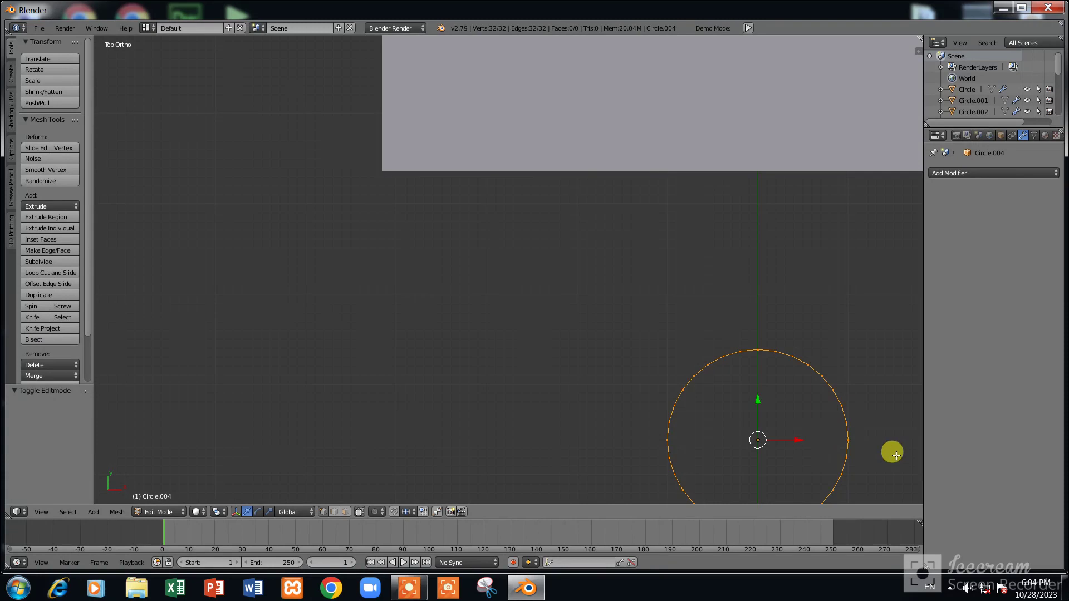
pyautogui.press('KP_4')
pyautogui.scroll(-5, 884, 452)
pyautogui.press('s')
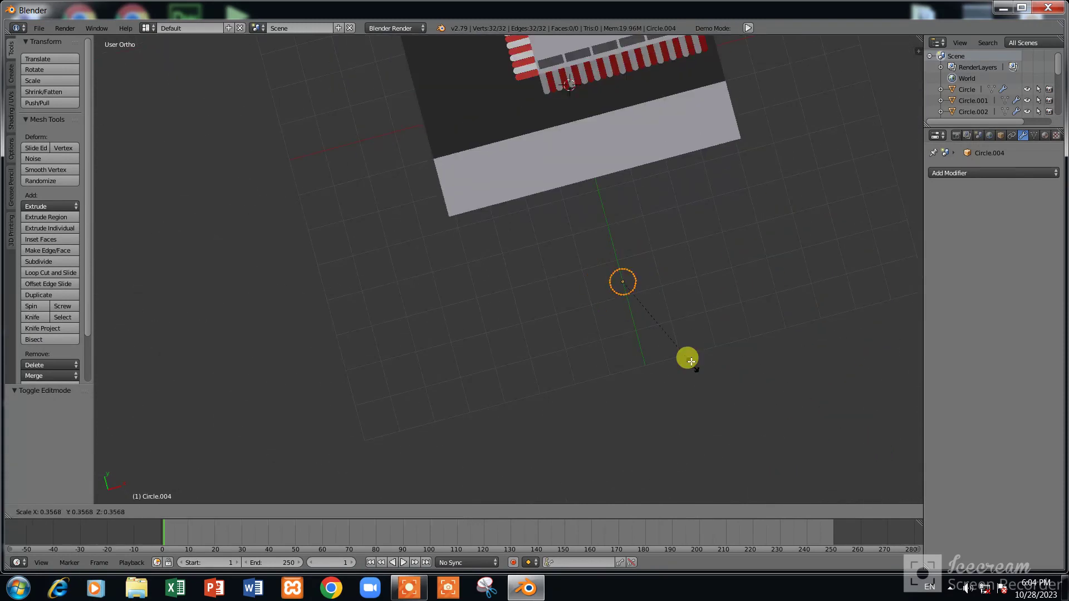
pyautogui.click(691, 352)
# Rescale the circle to 0.793 and move it toward the counter
pyautogui.press('KP_1')
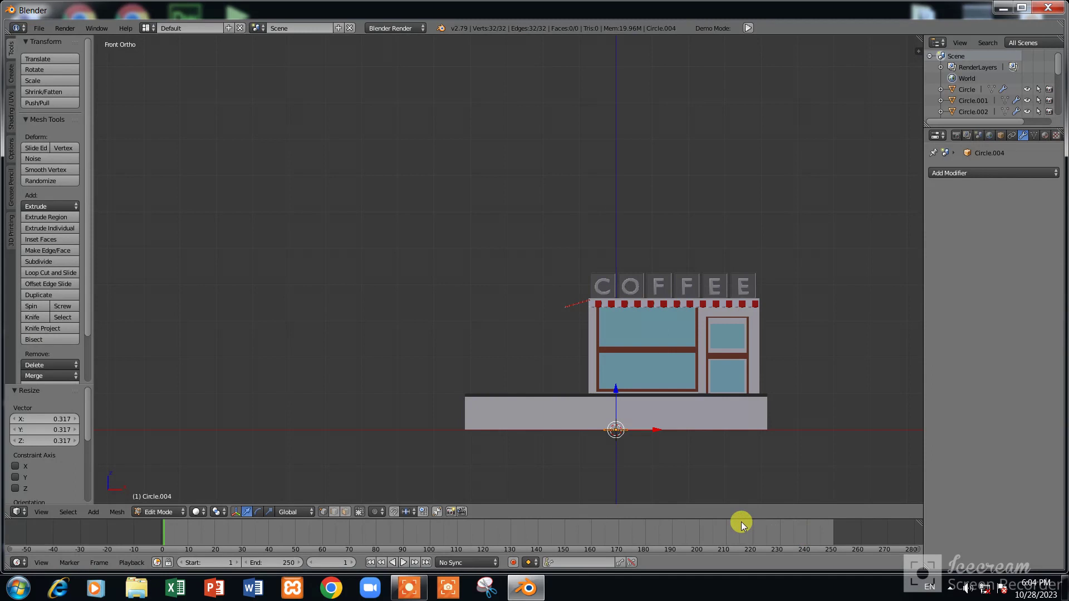
pyautogui.press('s')
pyautogui.click(716, 482)
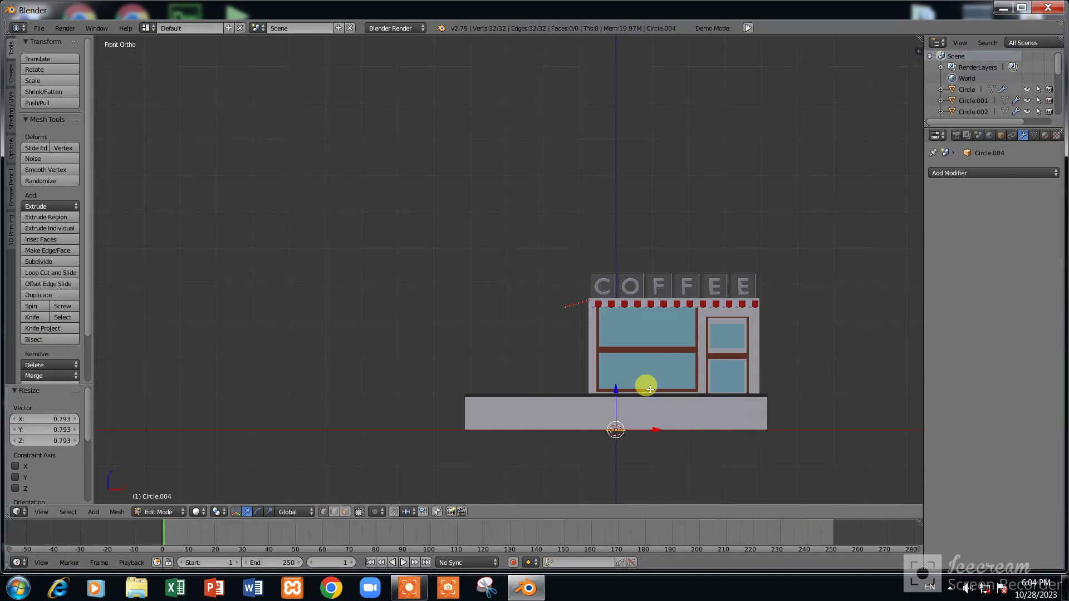
pyautogui.press('KP_7')
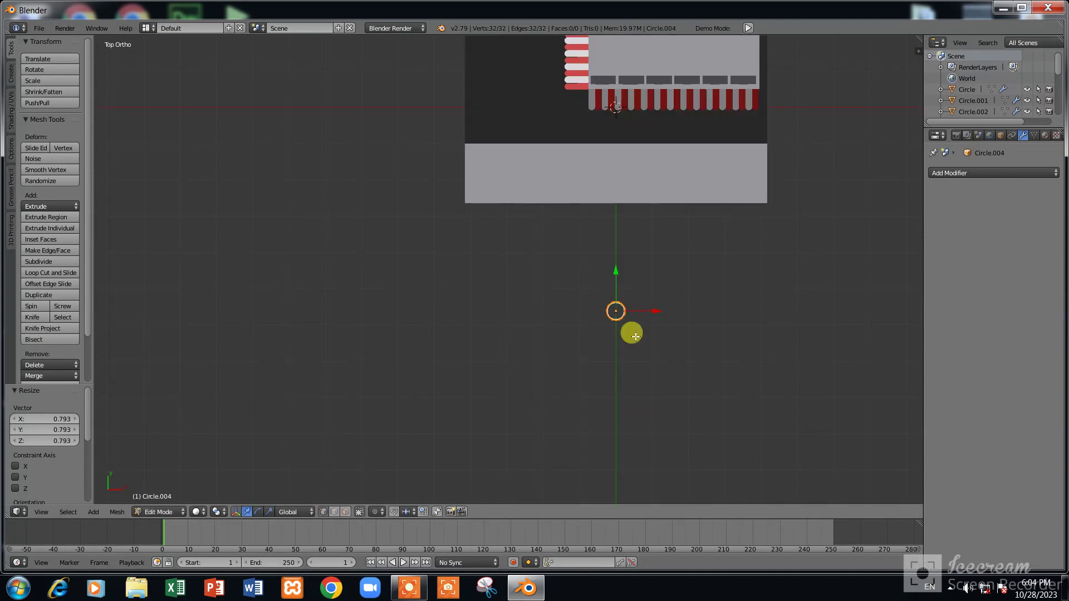
pyautogui.press('g')
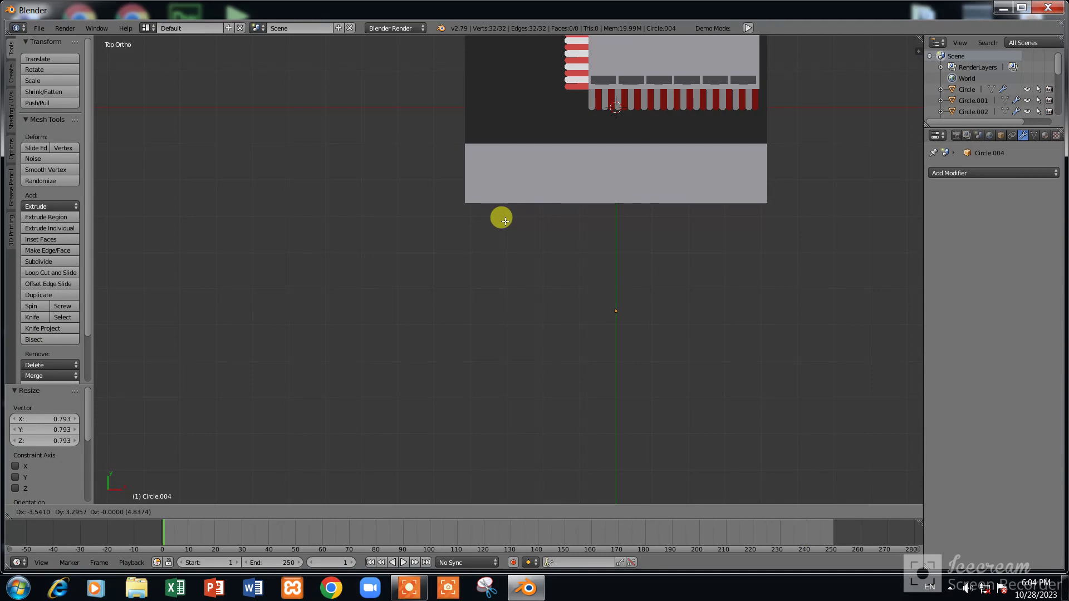
pyautogui.click(505, 221)
pyautogui.press('Tab')
# Select the circle and shrink its mesh further
pyautogui.press('Tab')
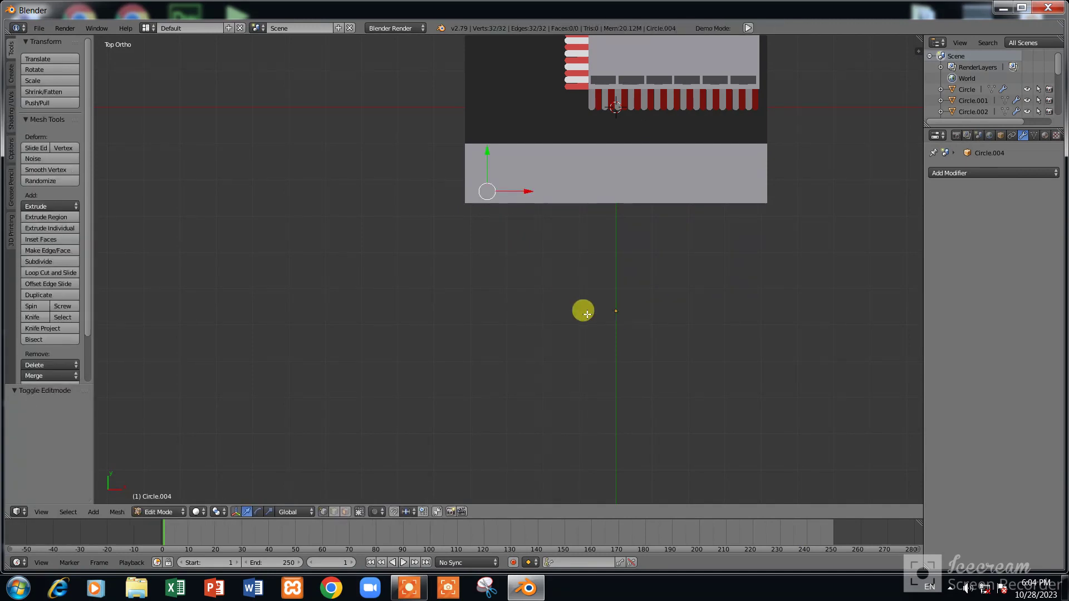
pyautogui.press('Tab')
pyautogui.rightClick(597, 321)
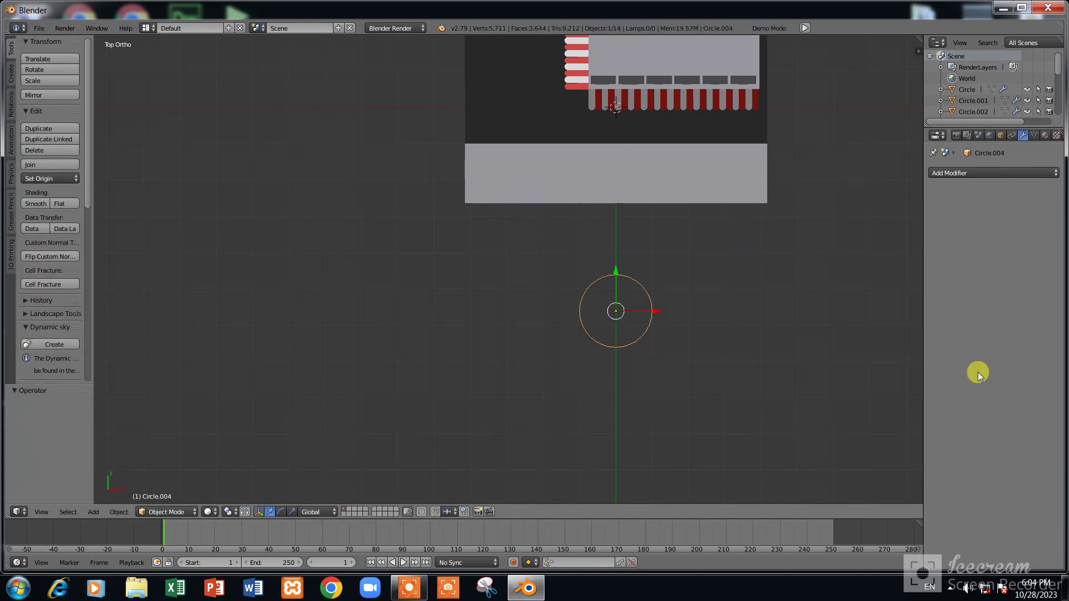
pyautogui.press('Tab')
pyautogui.press('s')
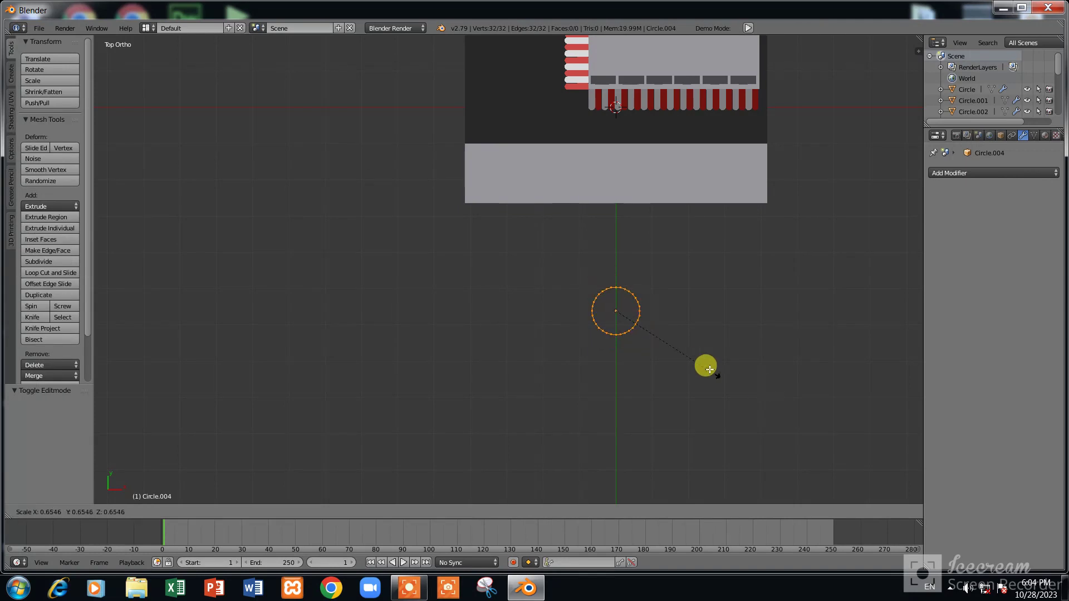
pyautogui.click(670, 343)
pyautogui.press('Tab')
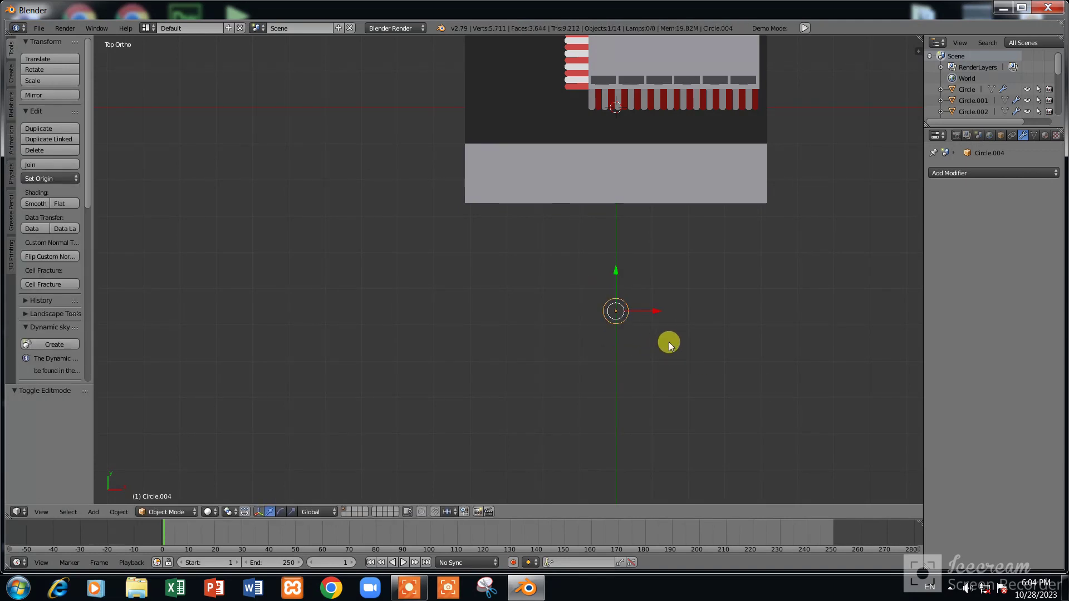
# Place the small circle at the counter's front-left end
pyautogui.press('g')
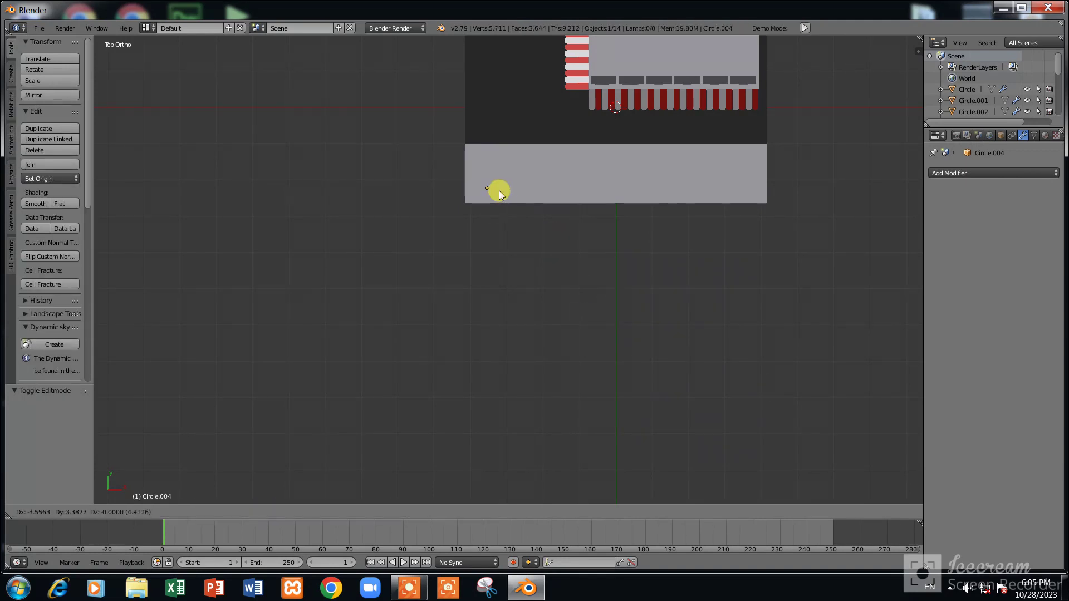
pyautogui.click(499, 190)
pyautogui.press('Tab')
pyautogui.press('KP_1')
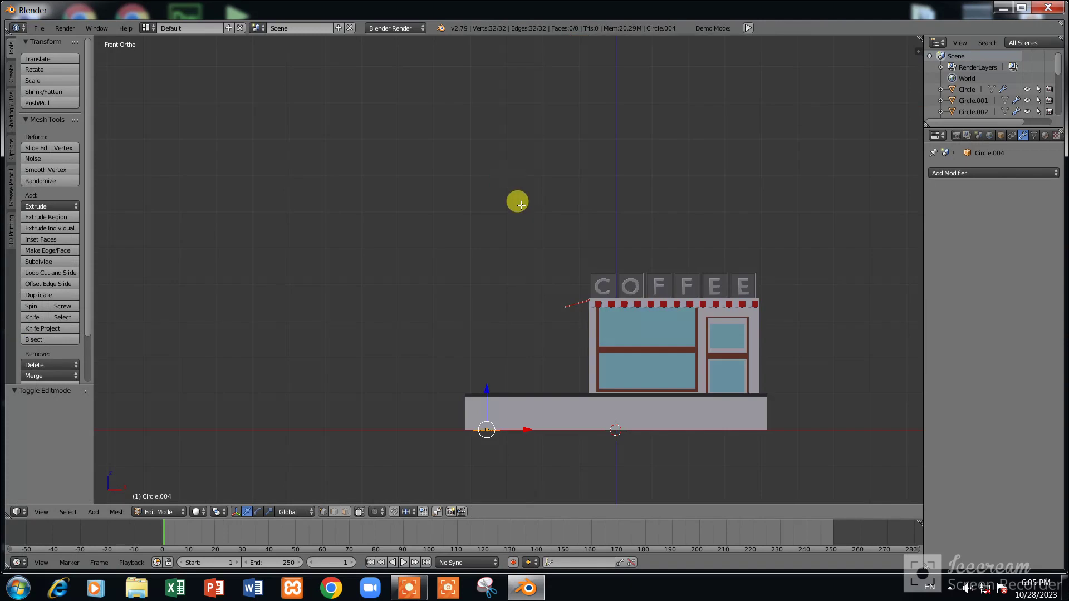
# Raise the circle along Z onto the counter top and extrude a short rim upward
pyautogui.keyDown('shift'); pyautogui.scroll(-2, 514, 417); pyautogui.keyUp('shift')
pyautogui.scroll(1, 497, 471)
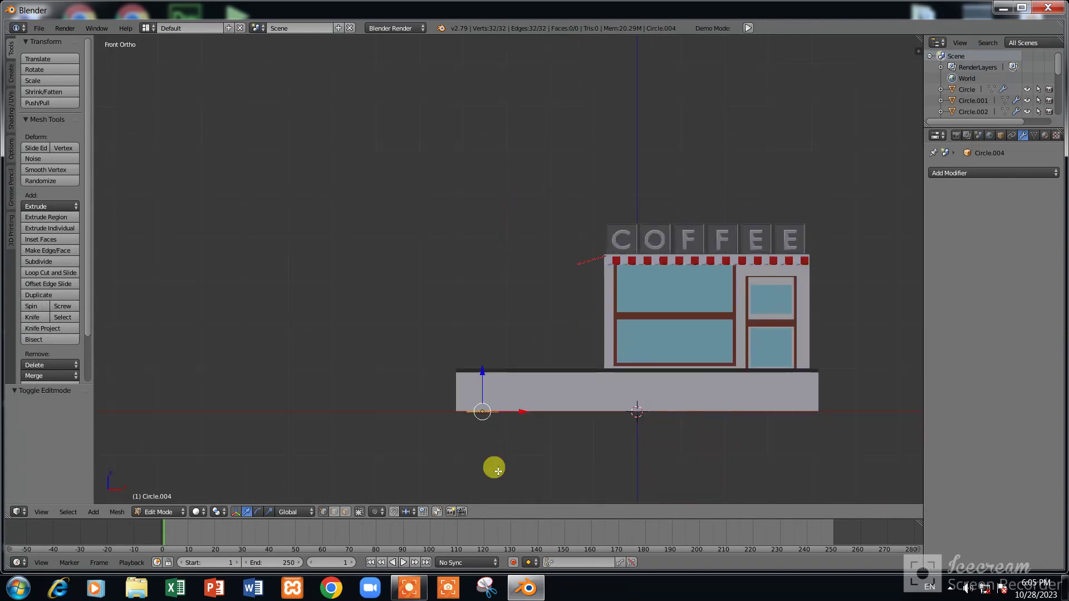
pyautogui.press('g')
pyautogui.press('z')
pyautogui.click(497, 446)
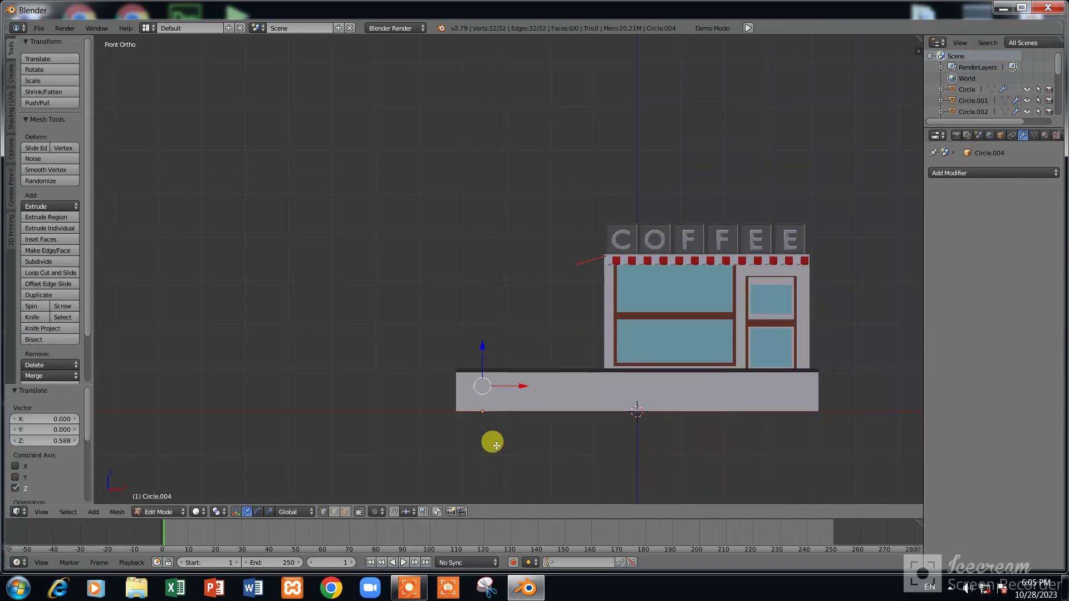
pyautogui.press('e')
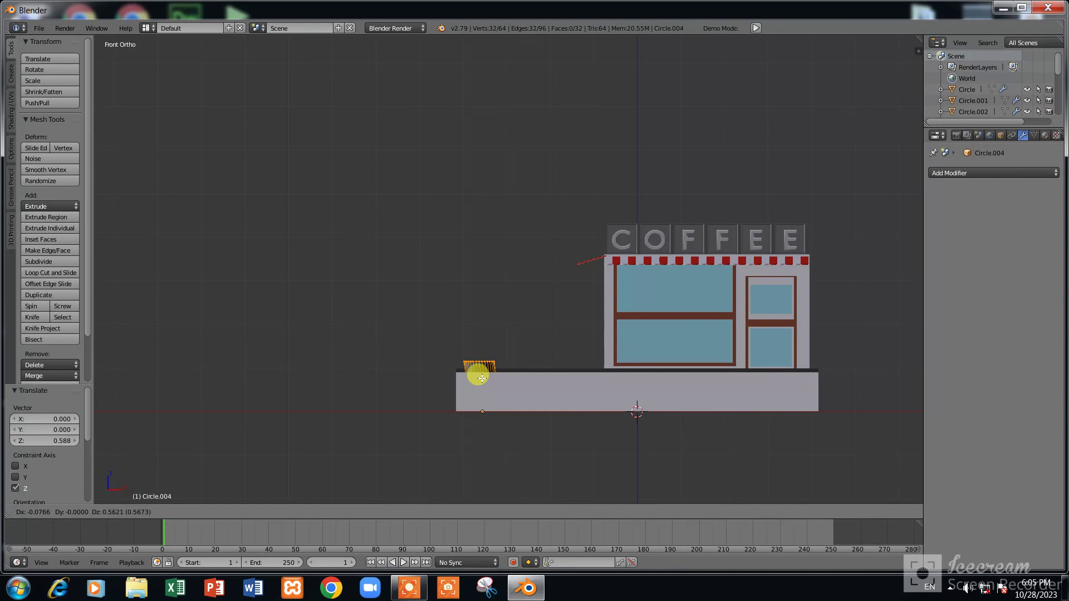
pyautogui.press('z')
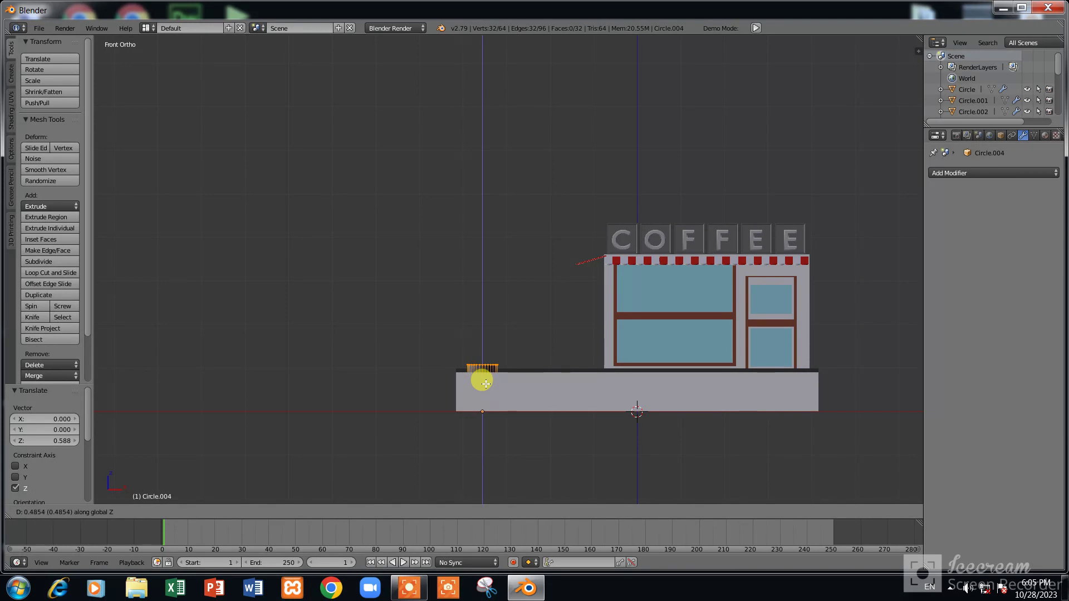
pyautogui.click(486, 384)
# Extrude the top ring again, widening and then narrowing it
pyautogui.keyDown('shift'); pyautogui.scroll(-2, 500, 392); pyautogui.keyUp('shift')
pyautogui.scroll(5, 504, 393)
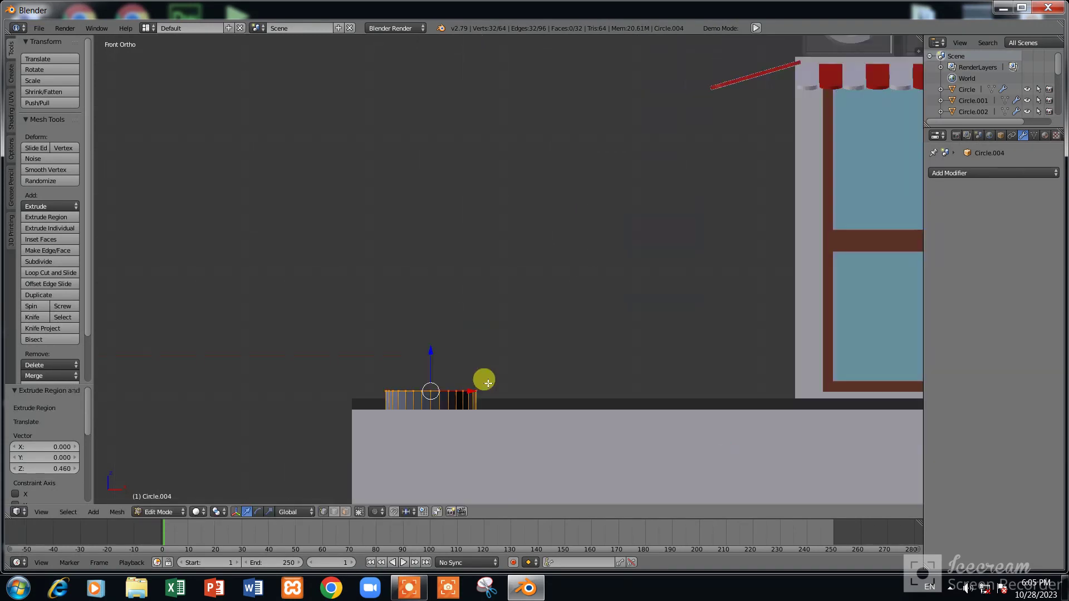
pyautogui.press('e')
pyautogui.press('s')
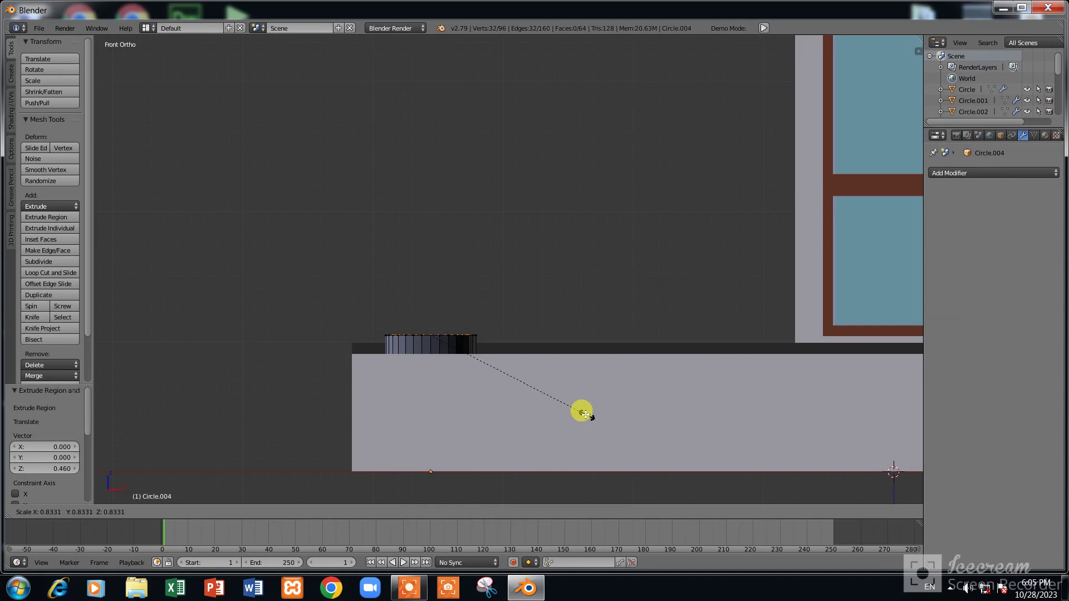
pyautogui.click(581, 413)
pyautogui.moveTo(581, 412); pyautogui.dragTo(575, 411, button='middle')
pyautogui.moveTo(532, 356)
pyautogui.mouseDown(button='middle')
pyautogui.moveTo(521, 281)
pyautogui.moveTo(542, 305)
pyautogui.mouseUp(button='middle')
pyautogui.scroll(2, 541, 304)
pyautogui.press('s')
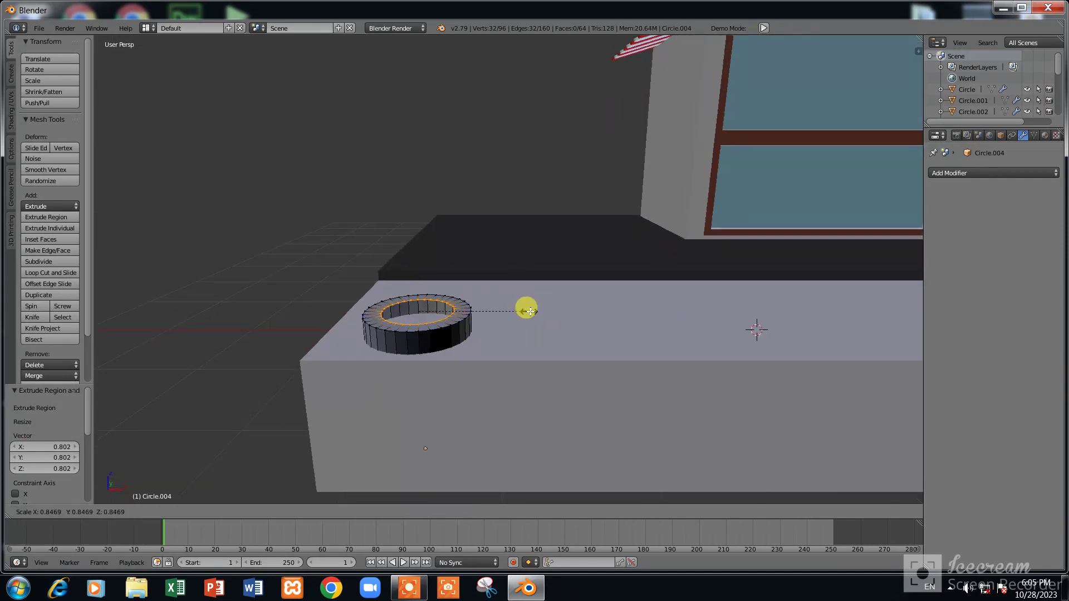
pyautogui.click(506, 319)
pyautogui.press('KP_1')
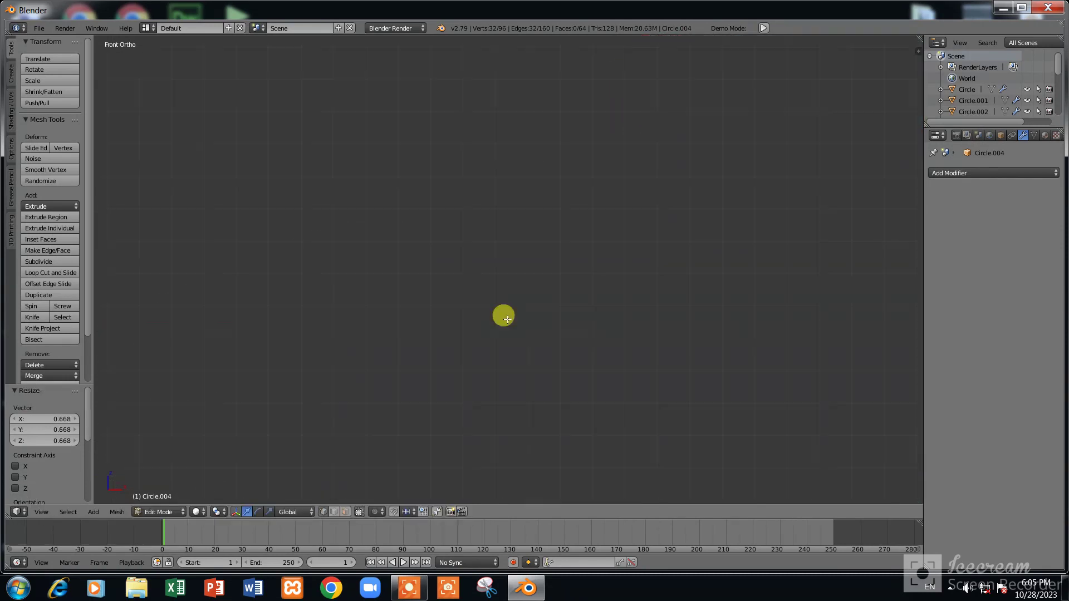
# Resize the lamp base object and lift it along Z to sit on the counter
pyautogui.scroll(3, 522, 322)
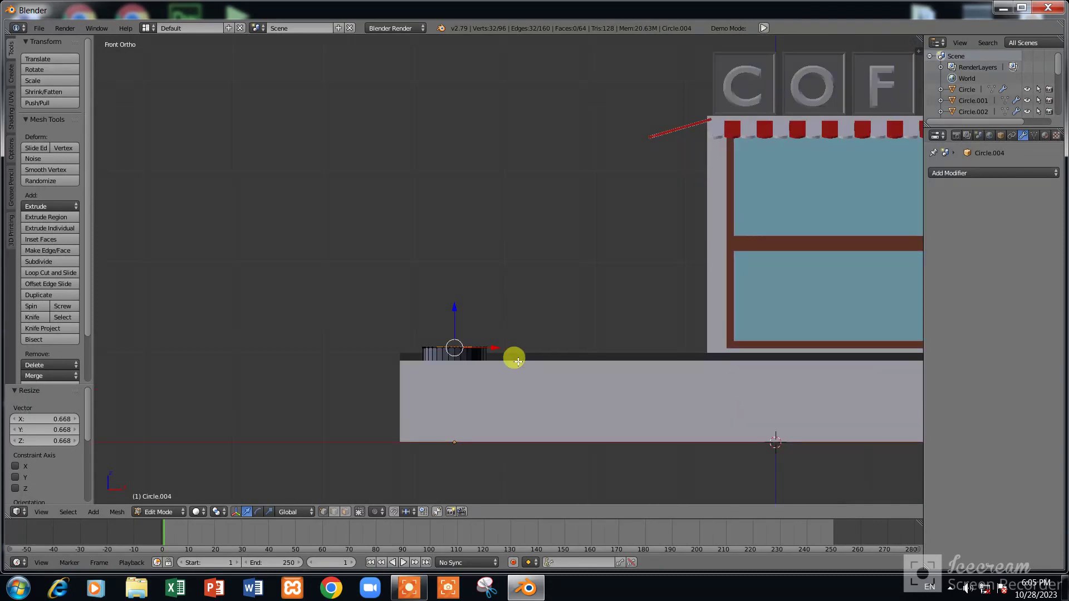
pyautogui.scroll(-1, 518, 362)
pyautogui.press('Tab')
pyautogui.press('s')
pyautogui.click(536, 383)
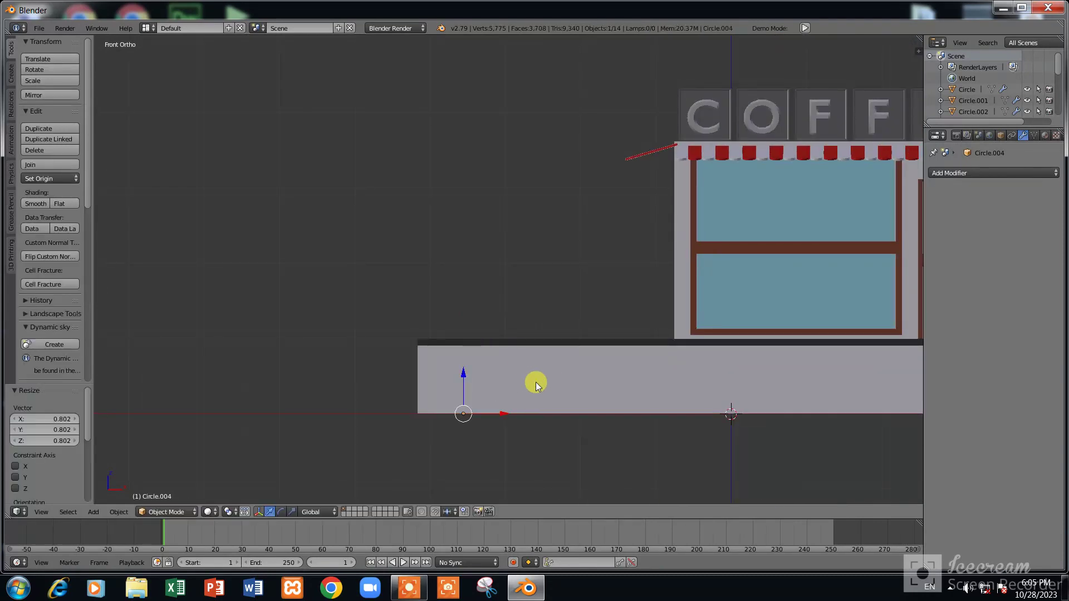
pyautogui.press('g')
pyautogui.press('z')
pyautogui.click(534, 370)
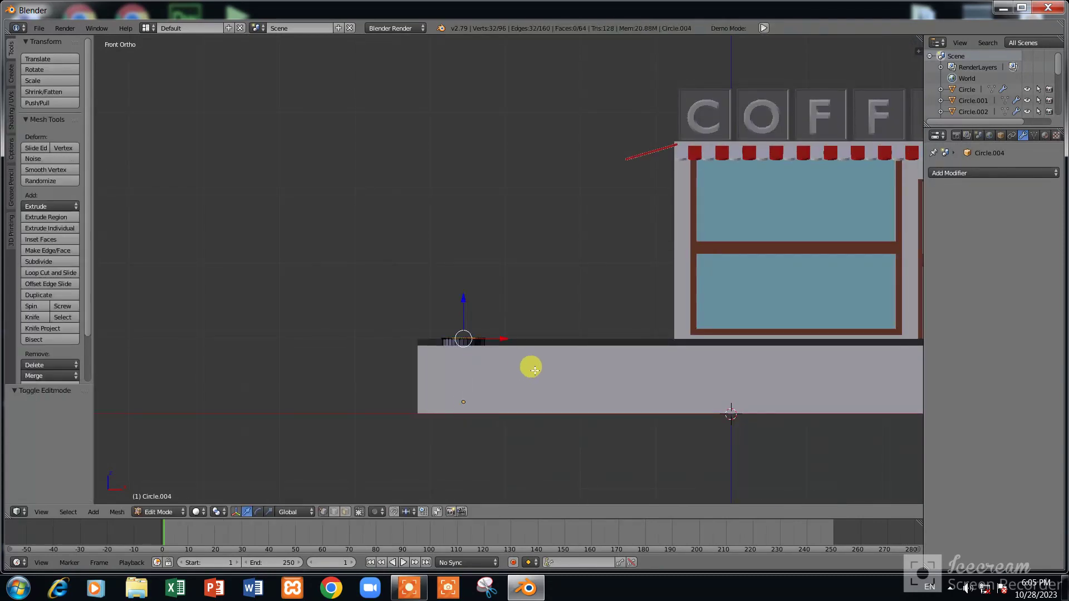
# Pull the tube's top ring up along Z to form a pole
pyautogui.press('Tab')
pyautogui.press('g')
pyautogui.press('z')
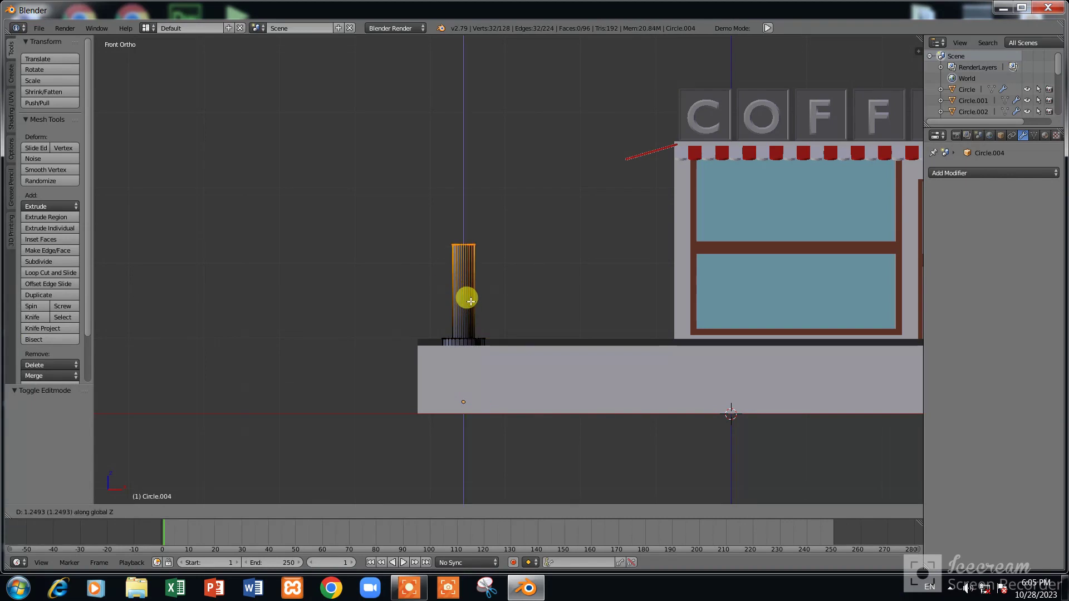
pyautogui.click(482, 246)
pyautogui.press('Tab')
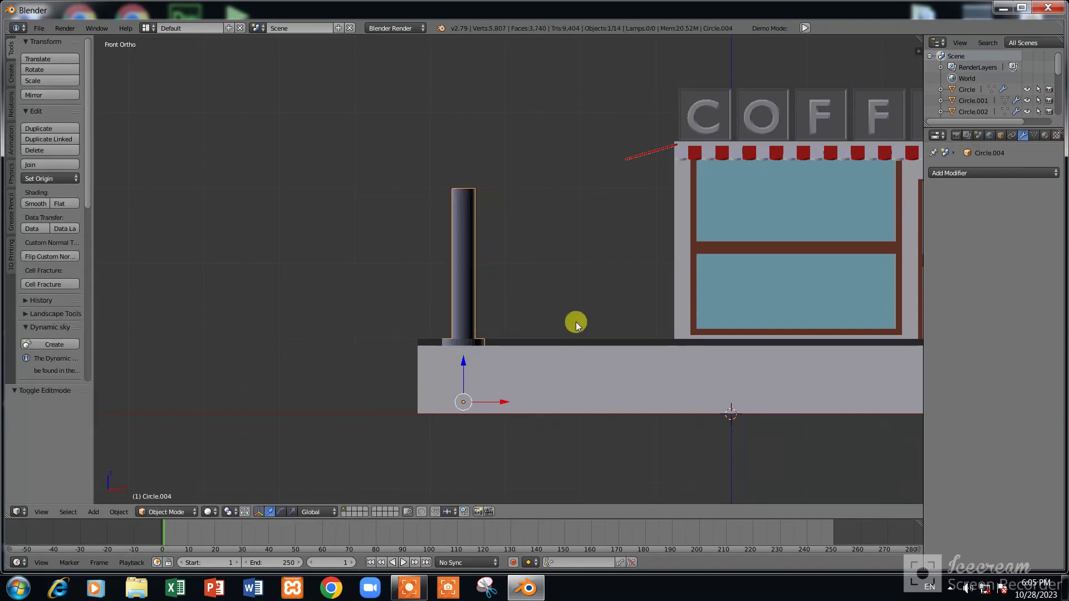
# Adjust the tube's size and Z height so it sits on the pavement
pyautogui.press('s')
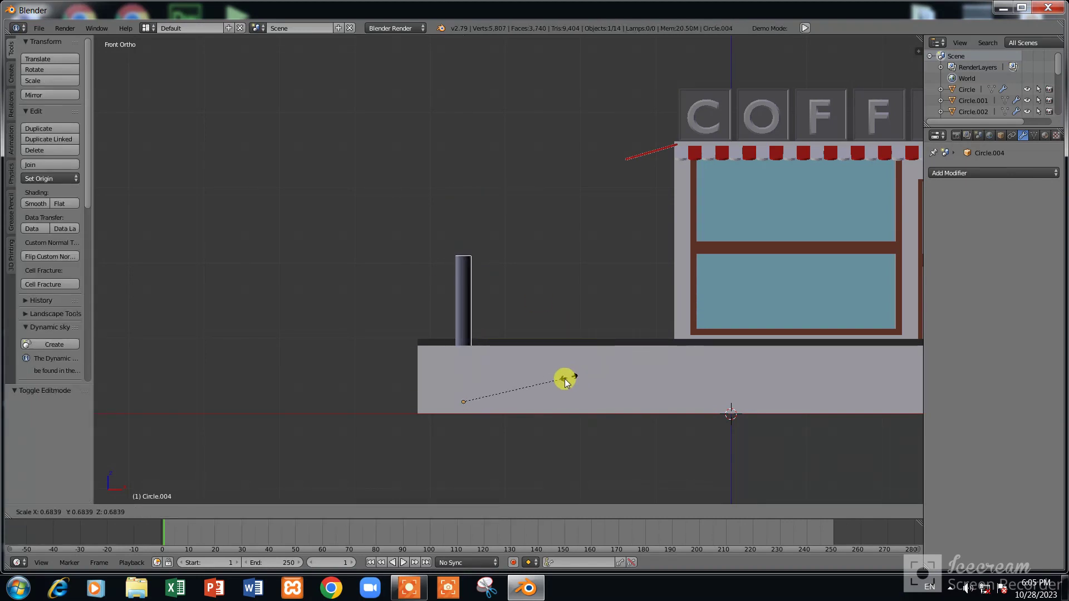
pyautogui.click(559, 380)
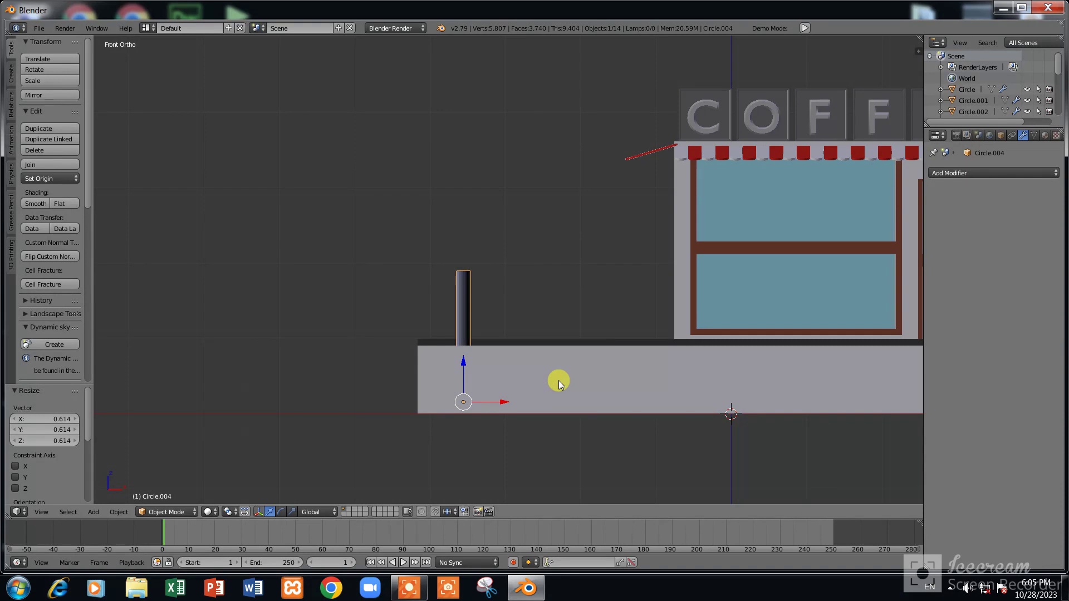
pyautogui.press('g')
pyautogui.press('z')
pyautogui.click(561, 348)
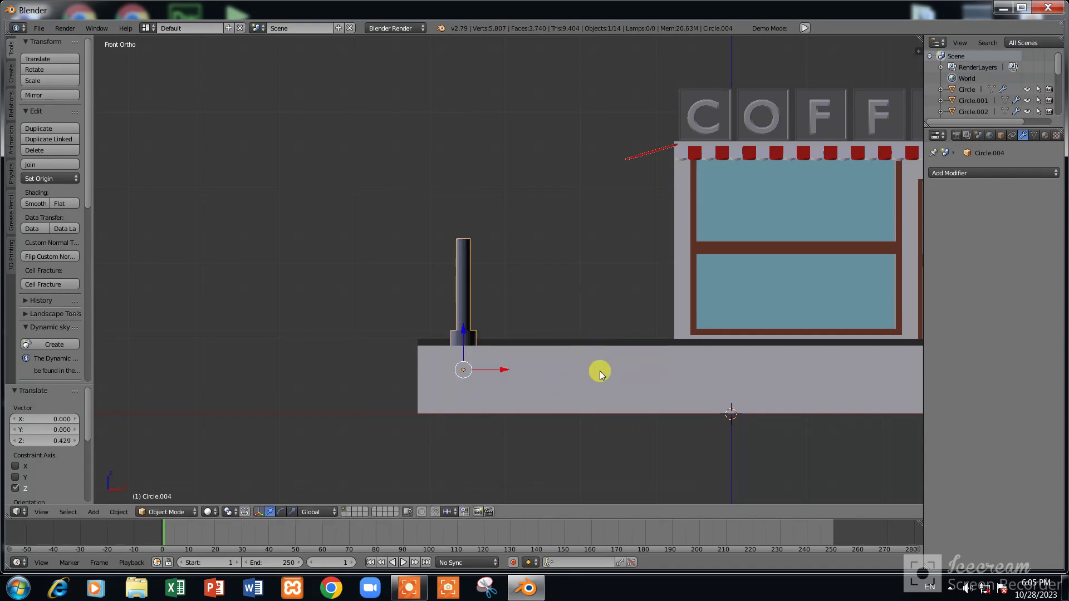
pyautogui.press('s')
pyautogui.click(577, 371)
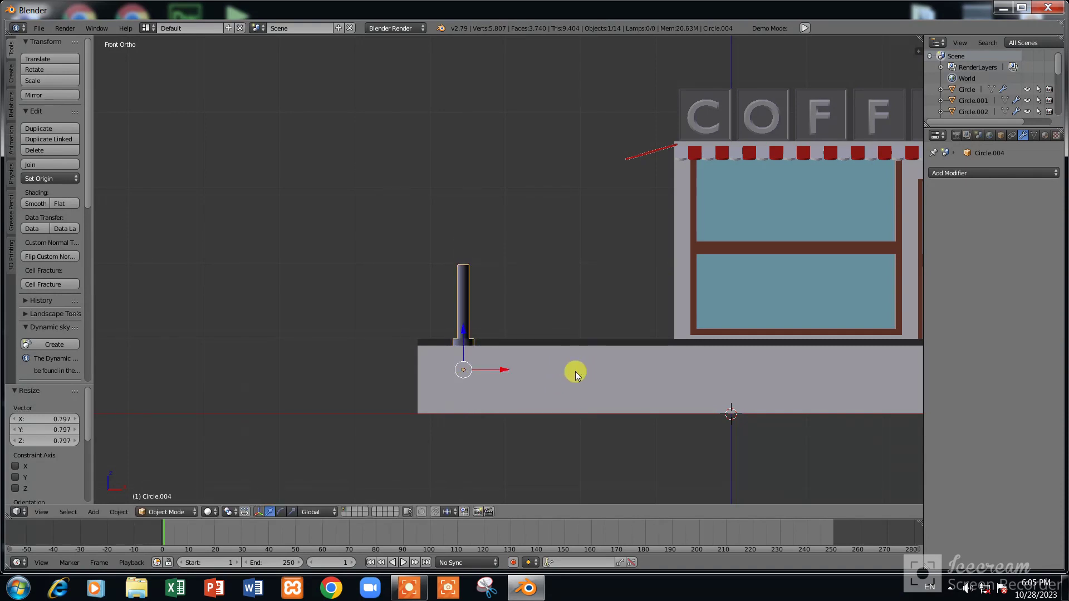
pyautogui.press('g')
pyautogui.press('z')
pyautogui.click(575, 376)
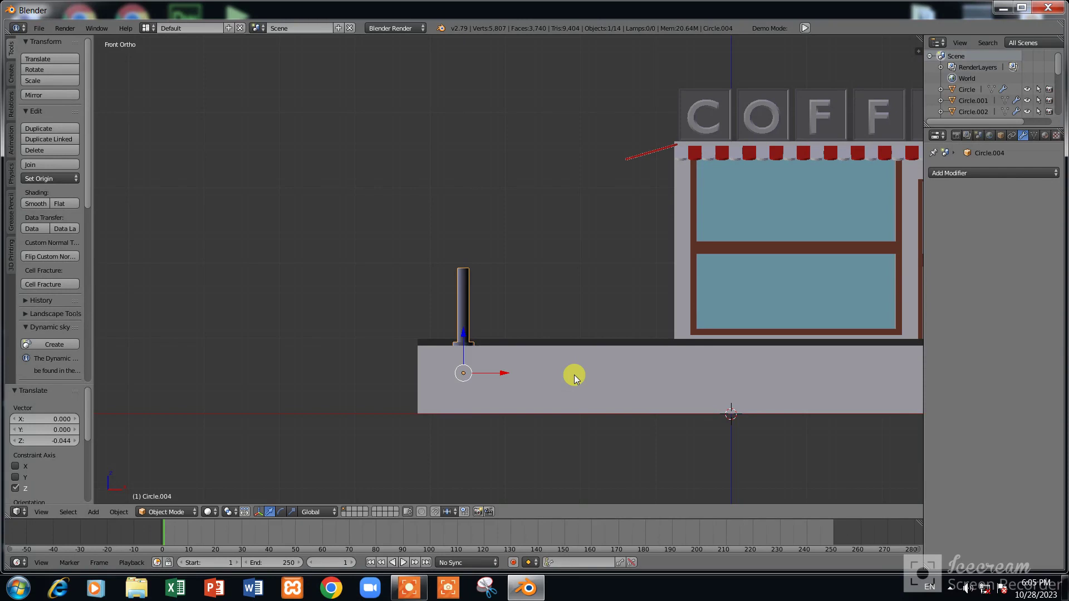
pyautogui.press('s')
pyautogui.click(569, 375)
# Lengthen the tube into a tall pole by raising its top ring along Z
pyautogui.press('Tab')
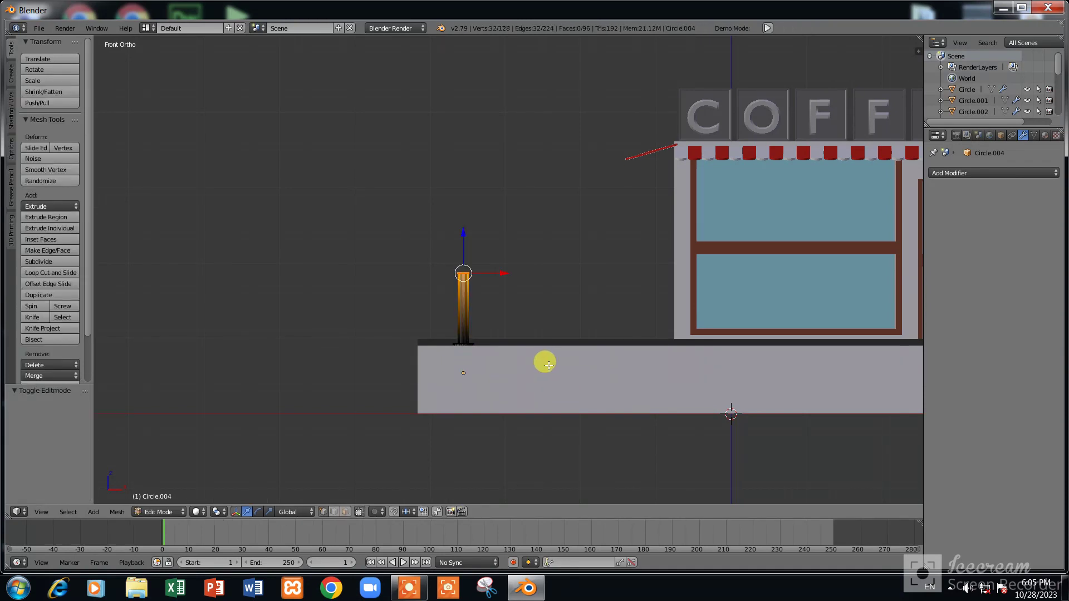
pyautogui.press('g')
pyautogui.press('z')
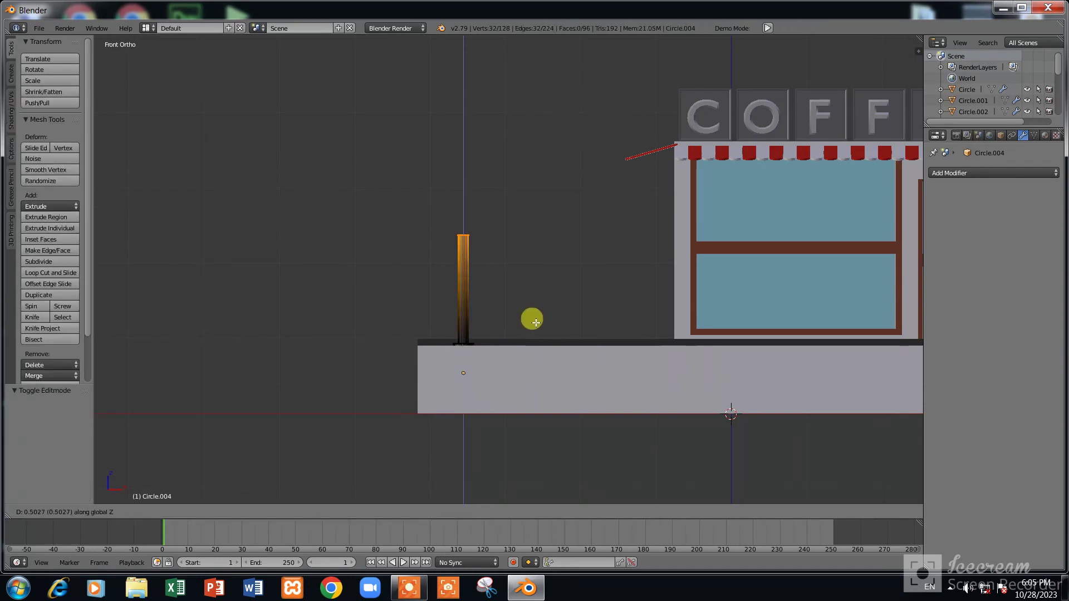
pyautogui.click(530, 290)
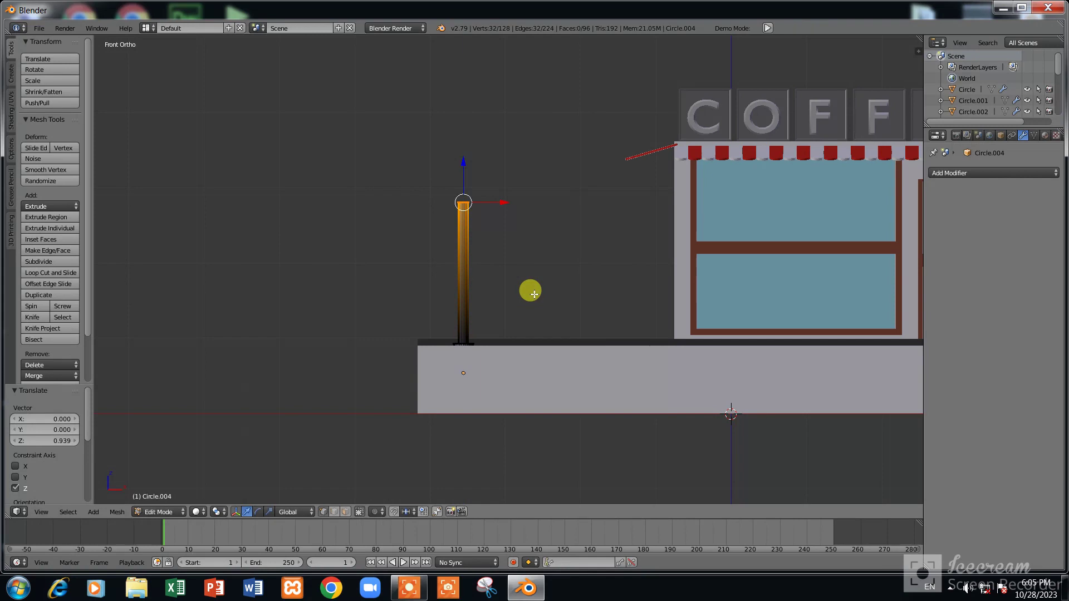
pyautogui.moveTo(529, 291)
pyautogui.mouseDown(button='middle')
pyautogui.moveTo(530, 301)
pyautogui.moveTo(552, 288)
pyautogui.moveTo(489, 249)
pyautogui.moveTo(203, 279)
pyautogui.moveTo(145, 312)
pyautogui.moveTo(93, 320)
pyautogui.mouseUp(button='middle')
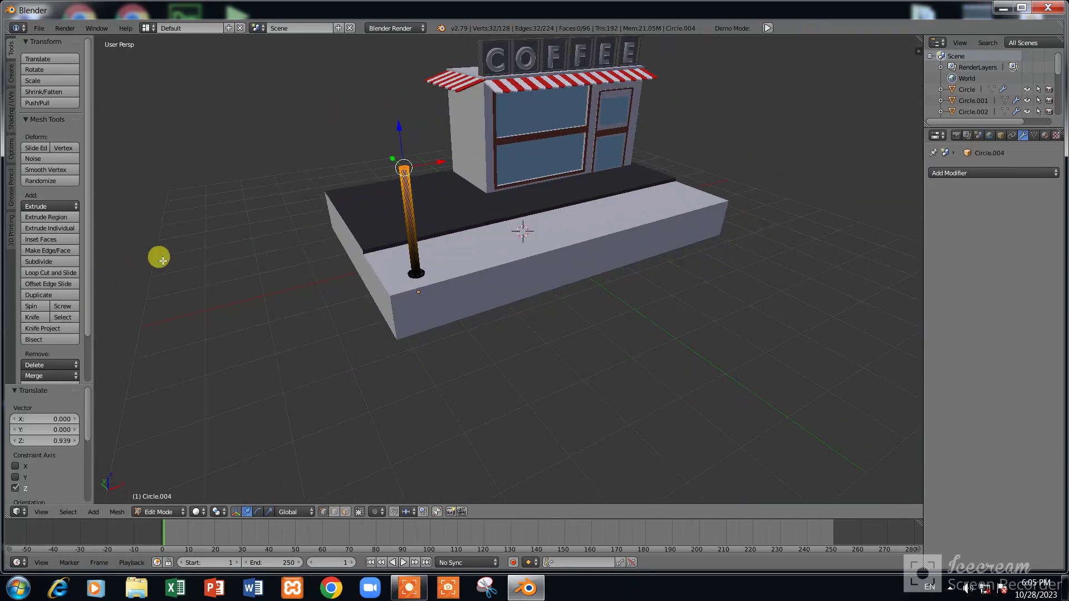
# Scale the pole's top ring slightly down to 0.920 in right side view
pyautogui.press('KP_3')
pyautogui.scroll(4, 699, 294)
pyautogui.keyDown('ctrl'); pyautogui.scroll(14, 696, 291); pyautogui.keyUp('ctrl')
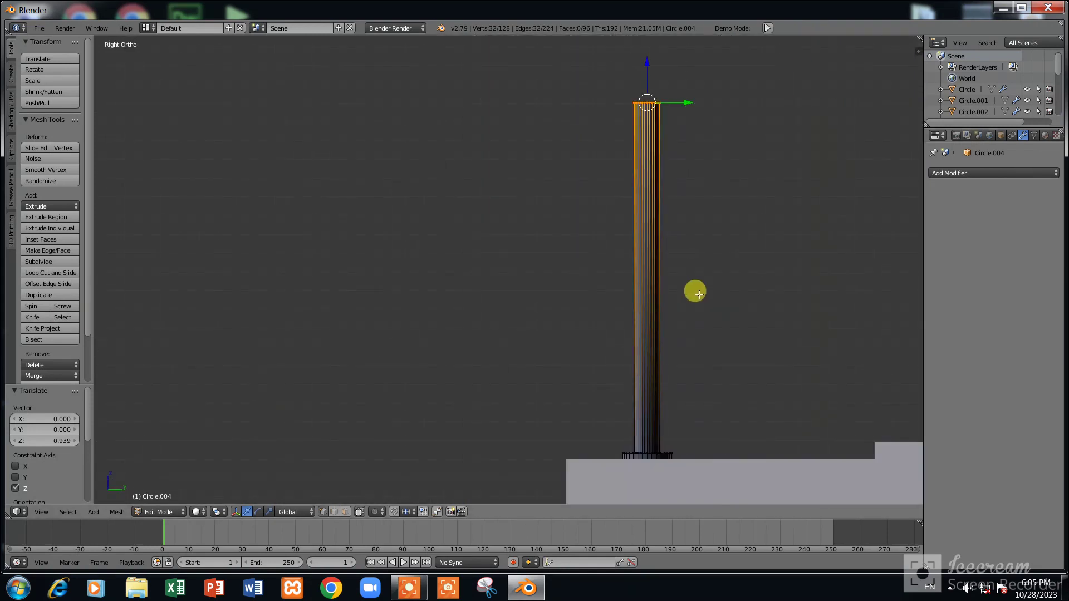
pyautogui.keyDown('shift'); pyautogui.scroll(7, 694, 289); pyautogui.keyUp('shift')
pyautogui.keyDown('shift'); pyautogui.scroll(6, 695, 289); pyautogui.keyUp('shift')
pyautogui.keyDown('ctrl'); pyautogui.scroll(5, 687, 300); pyautogui.keyUp('ctrl')
pyautogui.press('s')
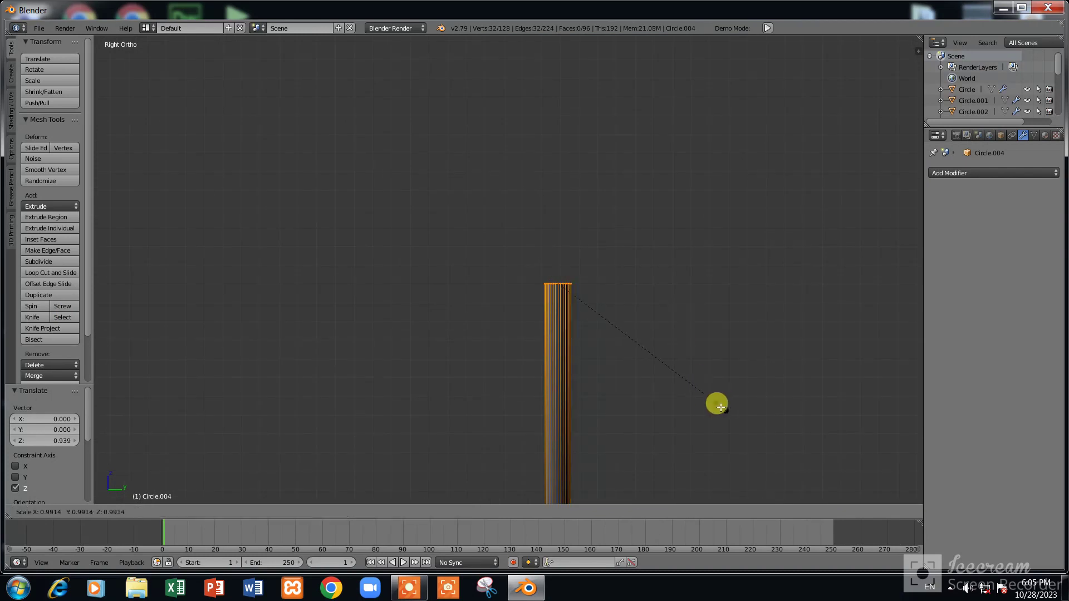
pyautogui.click(702, 408)
# Try spinning the top ring, undo it, and return to front view
pyautogui.scroll(1, 700, 407)
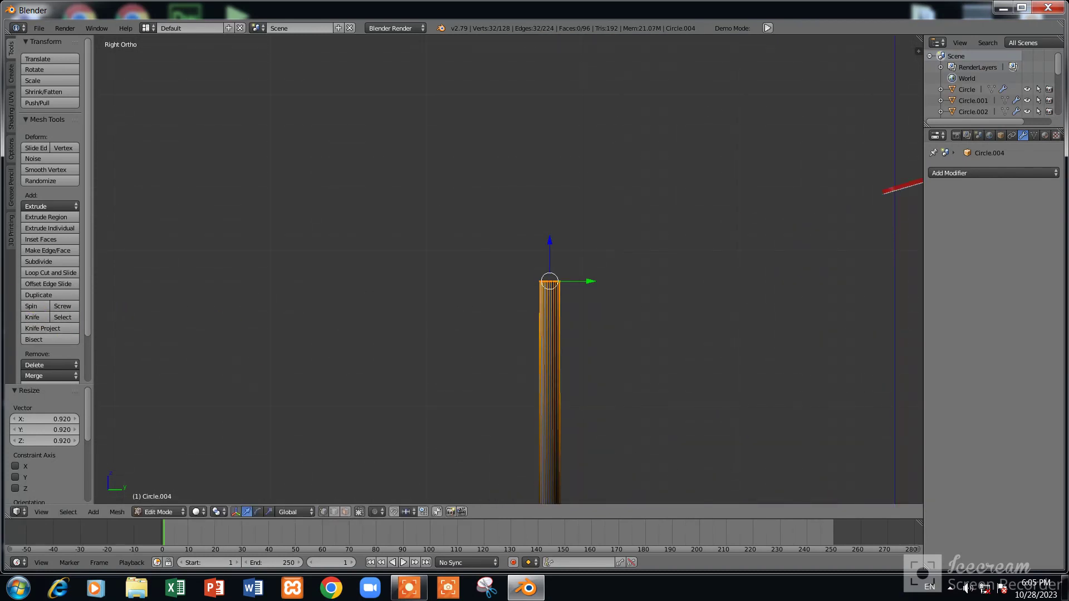
pyautogui.click(29, 306)
pyautogui.hotkey('ctrl', 'z')
pyautogui.scroll(-2, 473, 310)
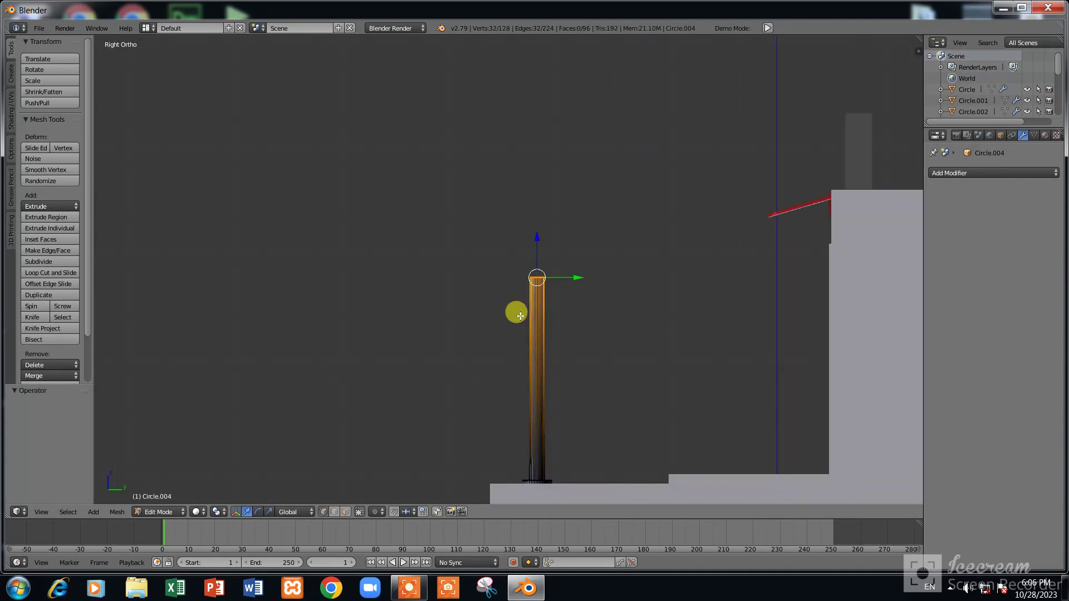
pyautogui.scroll(-1, 529, 311)
pyautogui.scroll(2, 551, 305)
pyautogui.scroll(-4, 562, 298)
pyautogui.press('KP_1')
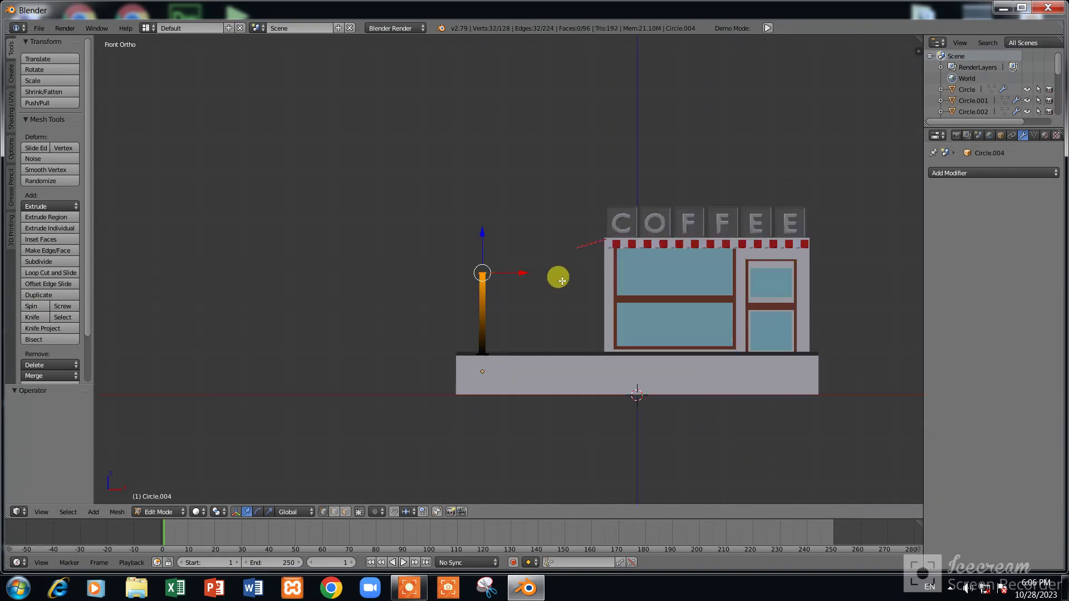
pyautogui.scroll(3, 555, 279)
# Extrude the top ring a short way up in Z, then tilt and reposition that section
pyautogui.scroll(3, 529, 279)
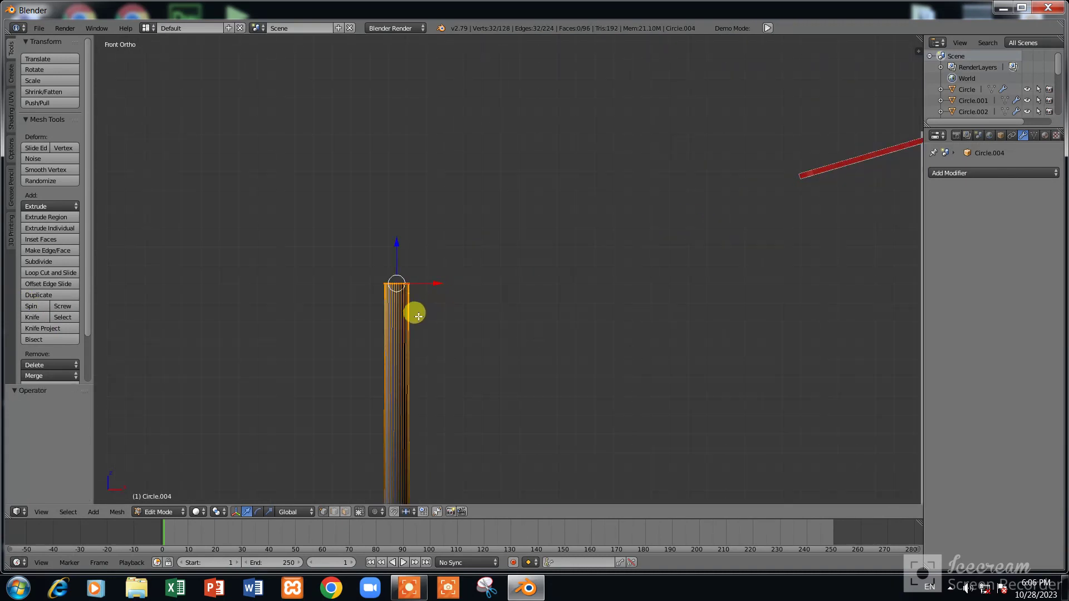
pyautogui.press('e')
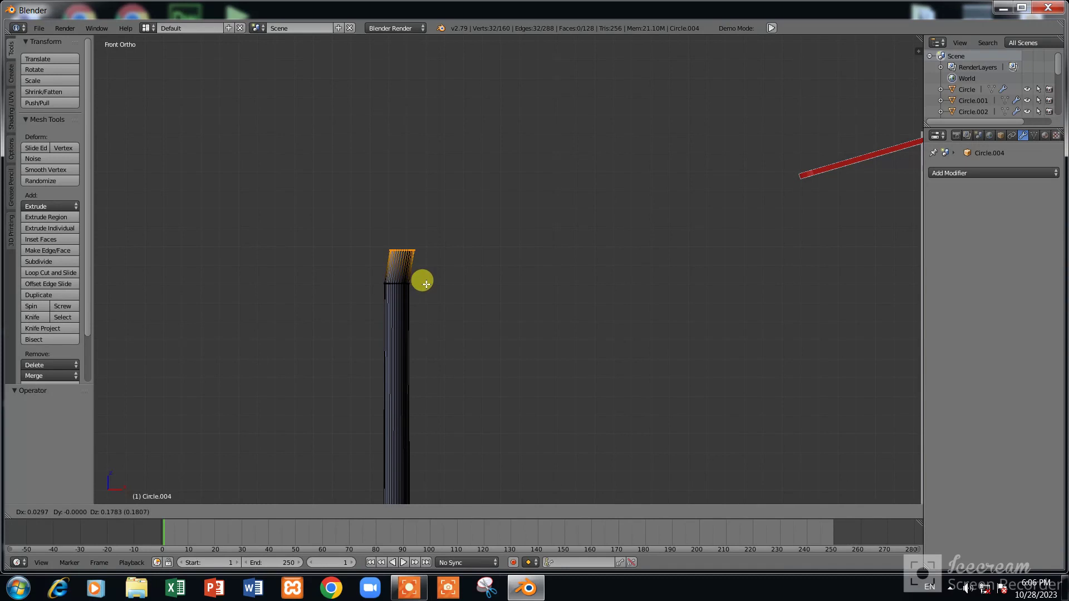
pyautogui.press('z')
pyautogui.click(432, 272)
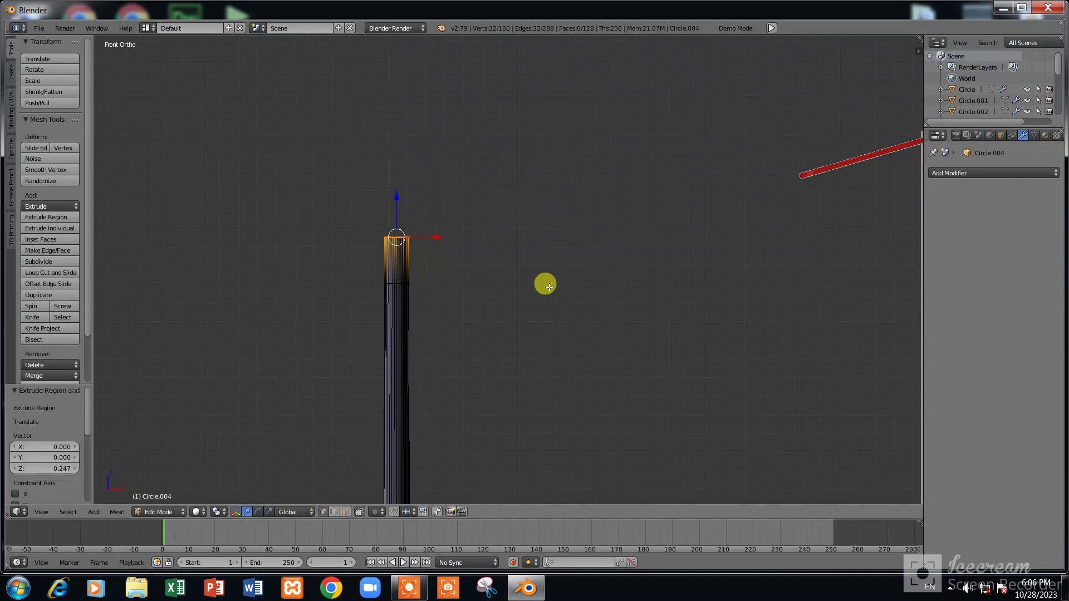
pyautogui.press('r')
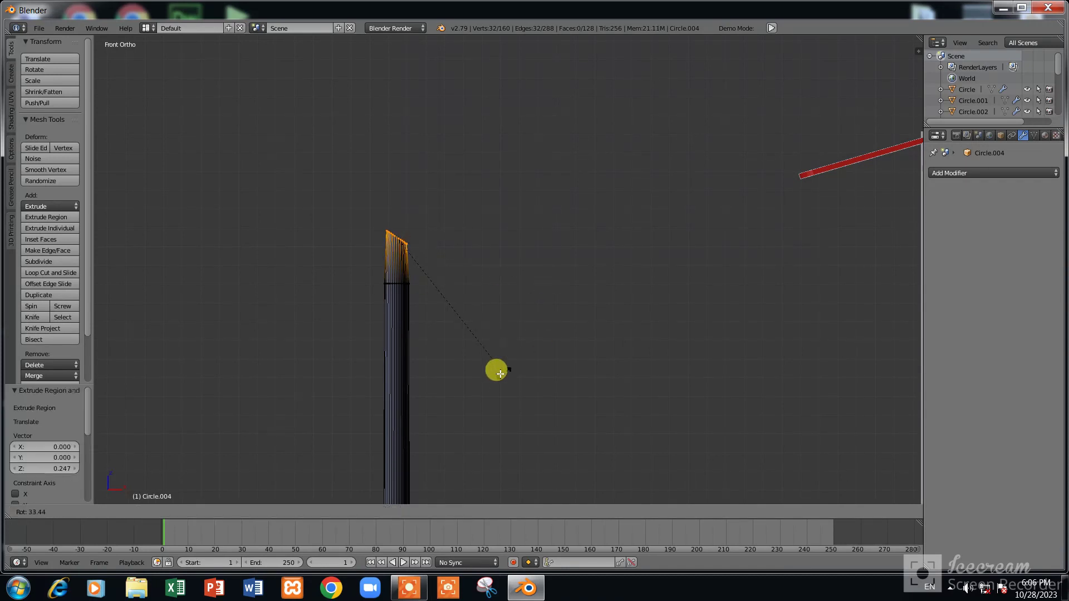
pyautogui.click(480, 381)
pyautogui.press('g')
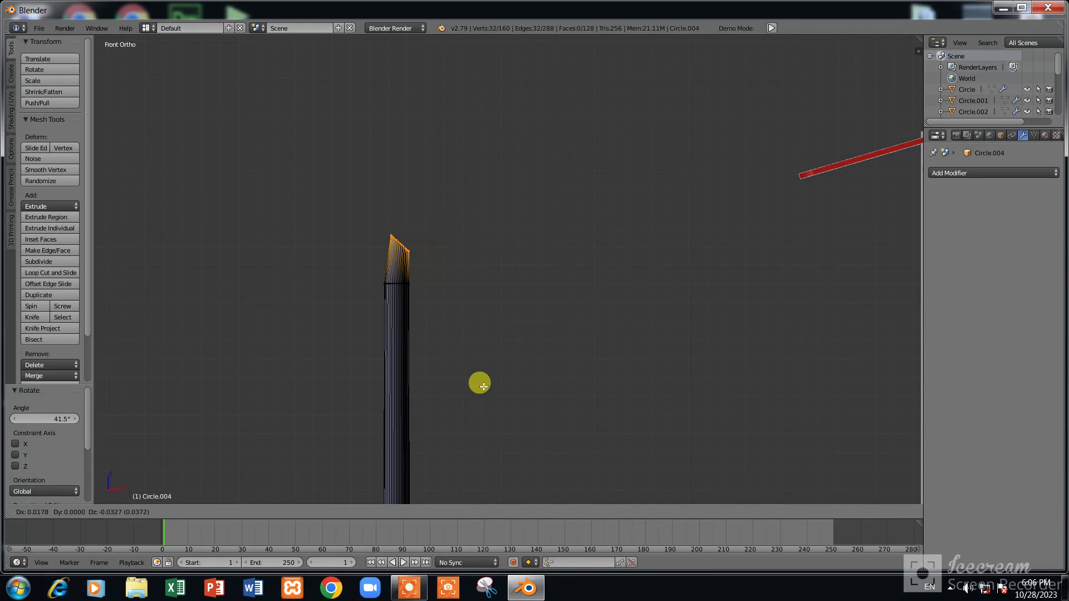
pyautogui.click(484, 401)
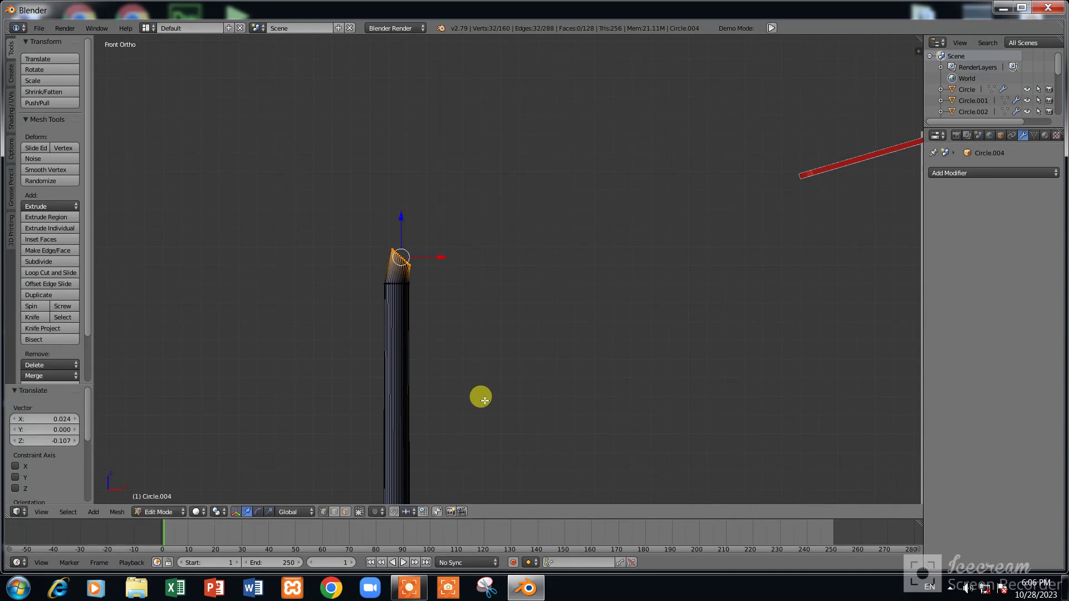
# Extrude and rotate two more segments so the tube starts arching over
pyautogui.press('e')
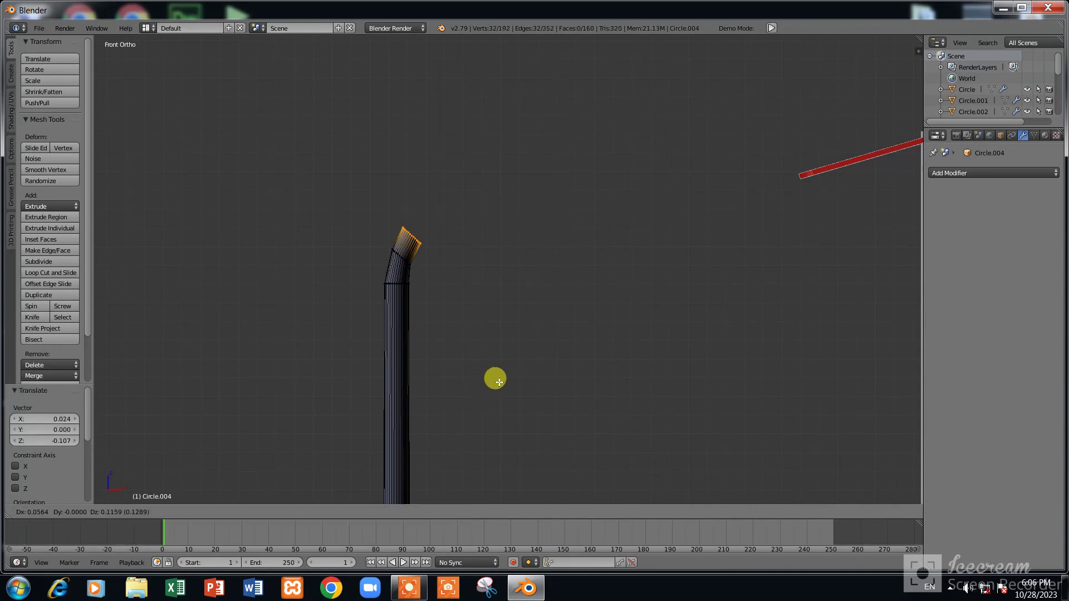
pyautogui.click(511, 379)
pyautogui.press('r')
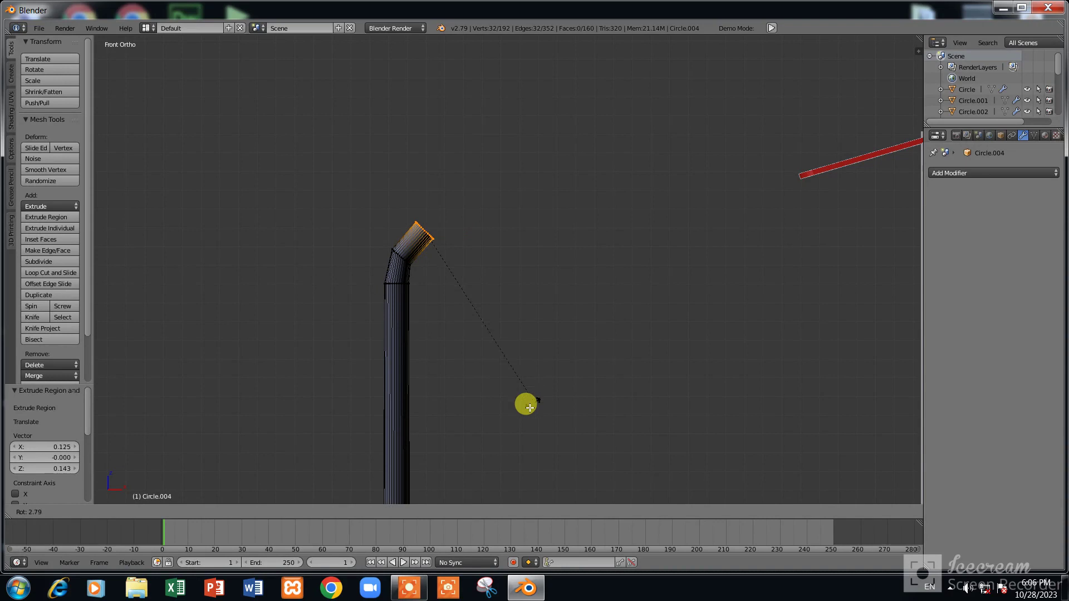
pyautogui.click(483, 431)
pyautogui.press('e')
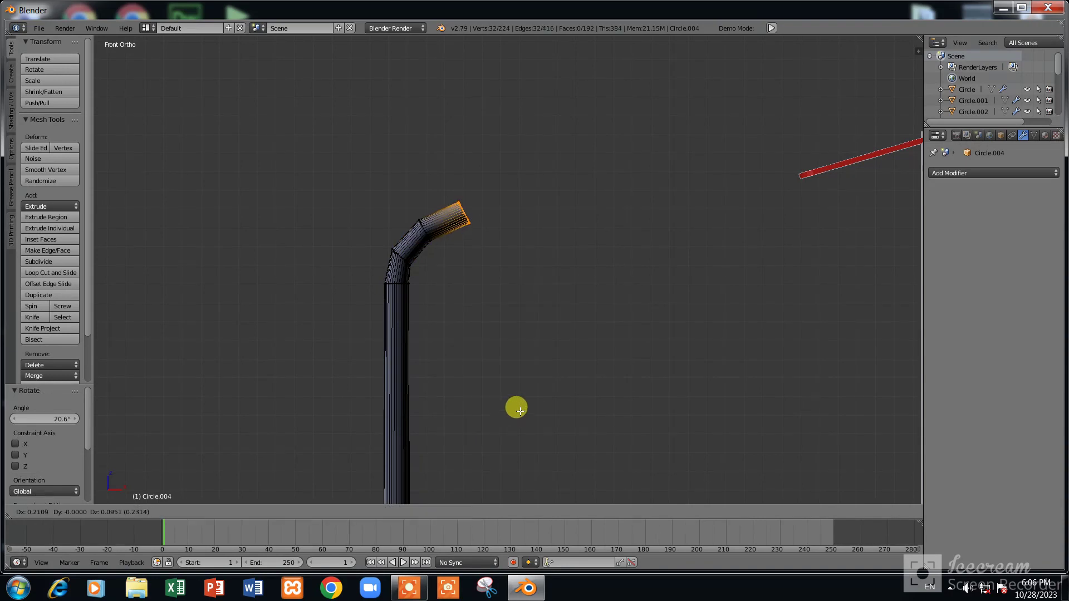
pyautogui.click(534, 405)
pyautogui.press('r')
pyautogui.click(468, 453)
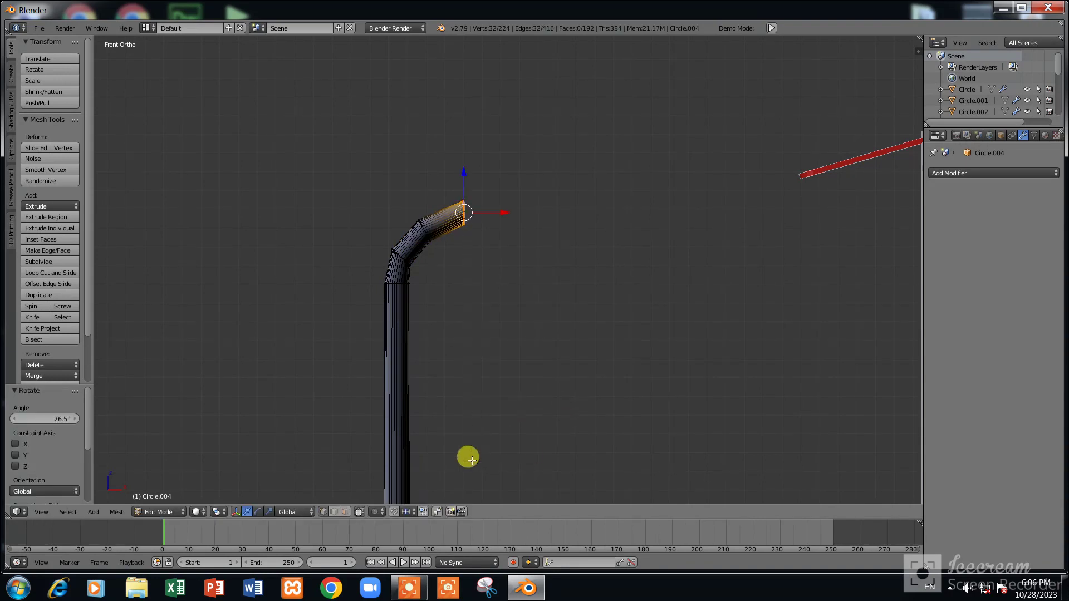
# Extrude and rotate another hook segment, then nudge the end ring into place
pyautogui.press('e')
pyautogui.click(524, 474)
pyautogui.press('r')
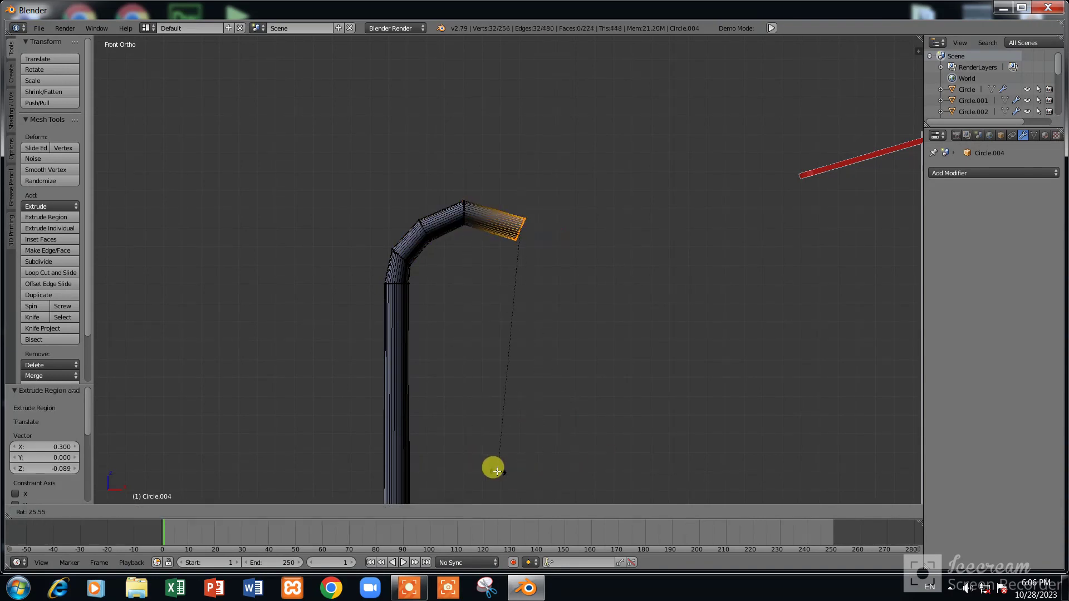
pyautogui.click(471, 457)
pyautogui.press('g')
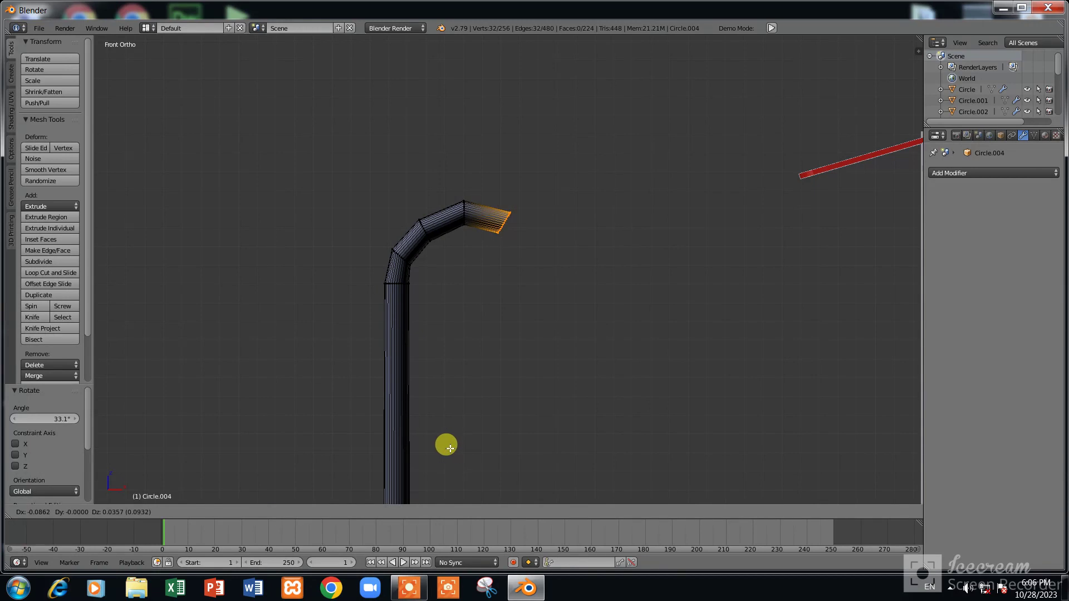
pyautogui.click(446, 453)
# Extrude a new tip segment, turn it downward and shrink its ring
pyautogui.press('e')
pyautogui.click(549, 483)
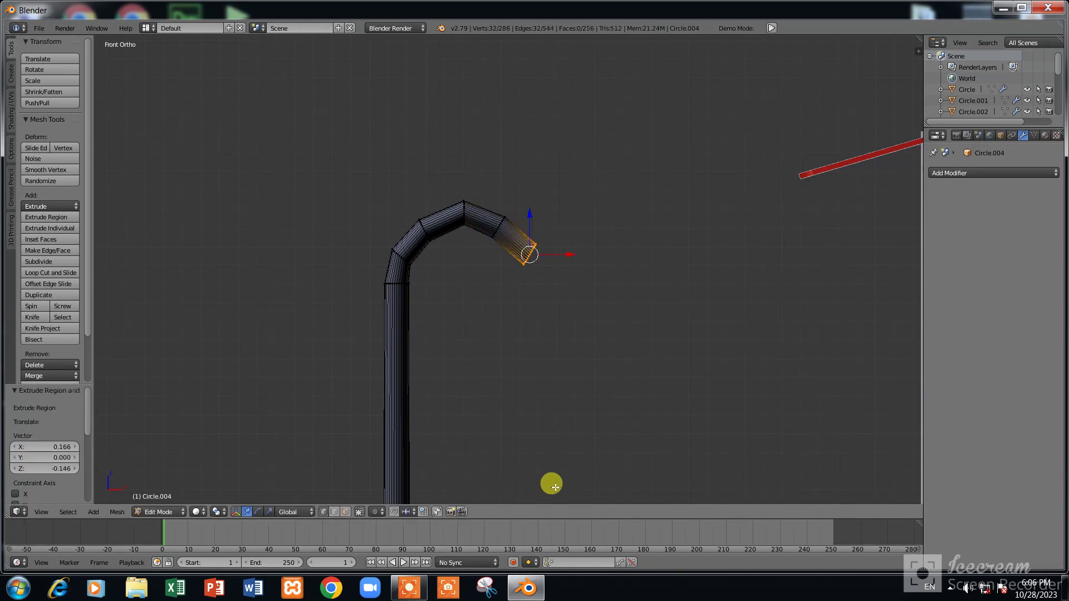
pyautogui.press('r')
pyautogui.click(602, 437)
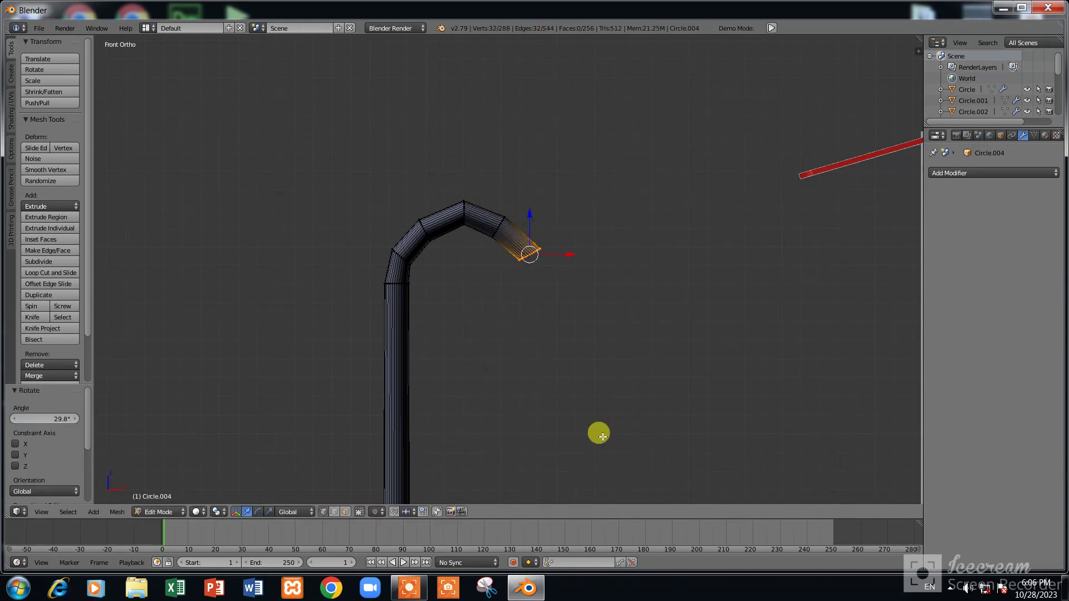
pyautogui.press('s')
pyautogui.click(567, 408)
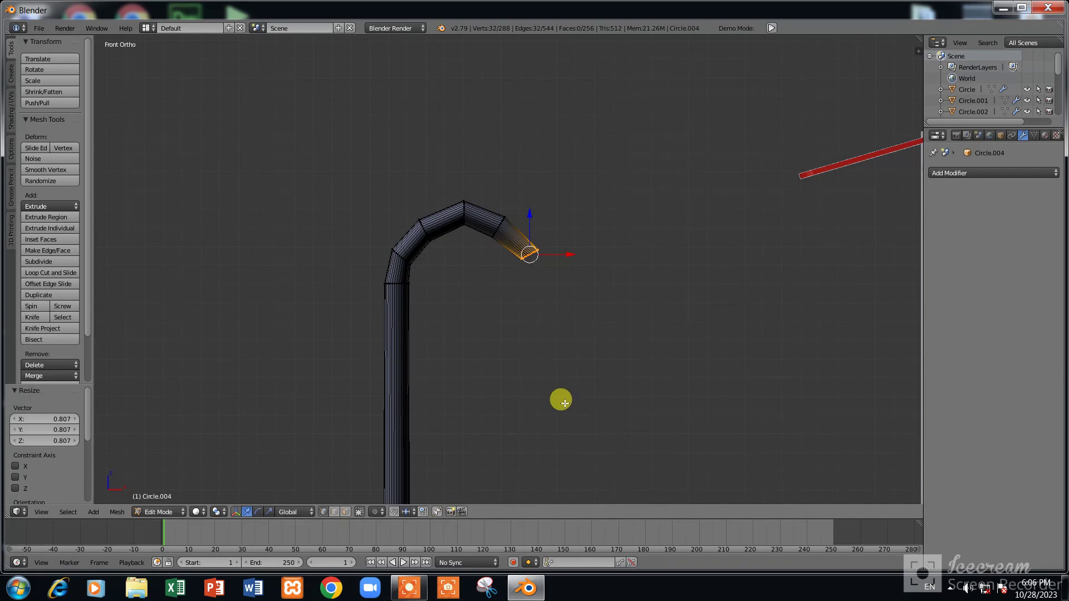
# Extrude the tip downward and tilt the end ring about 33° into a hook
pyautogui.press('e')
pyautogui.click(580, 456)
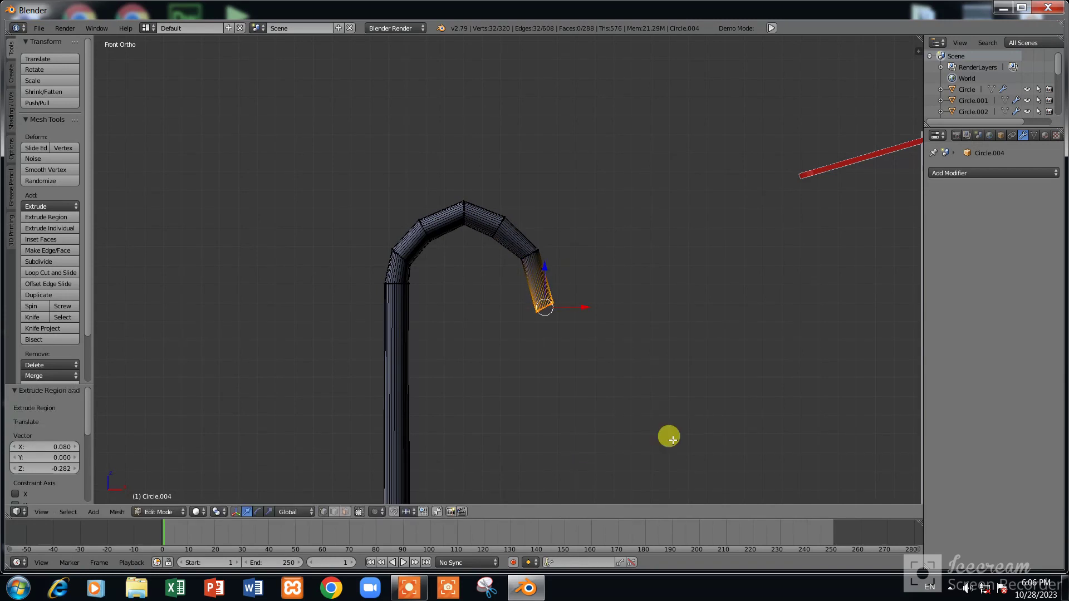
pyautogui.press('r')
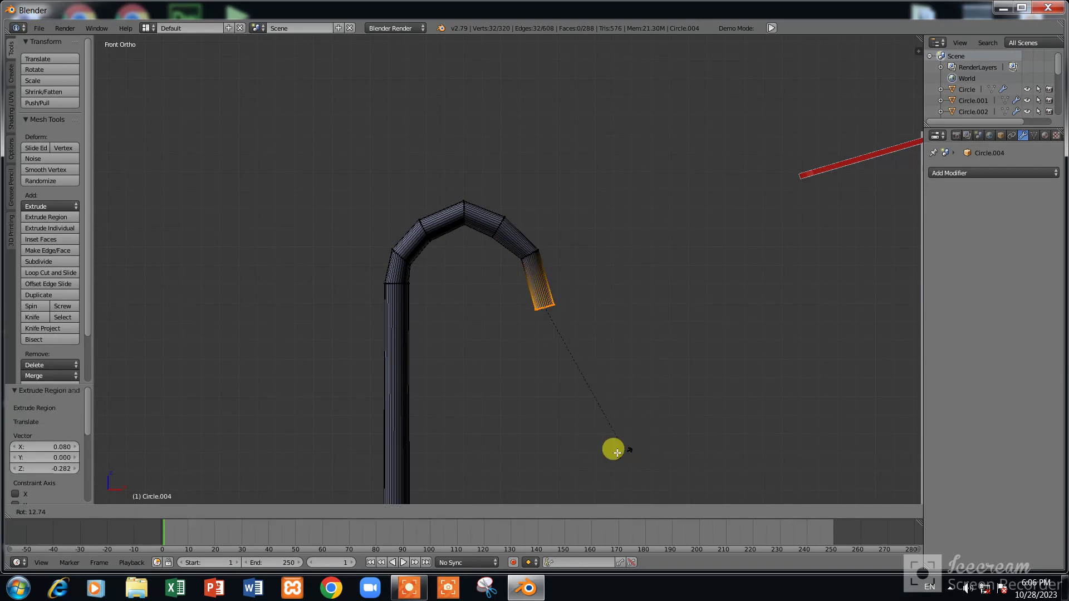
pyautogui.click(557, 418)
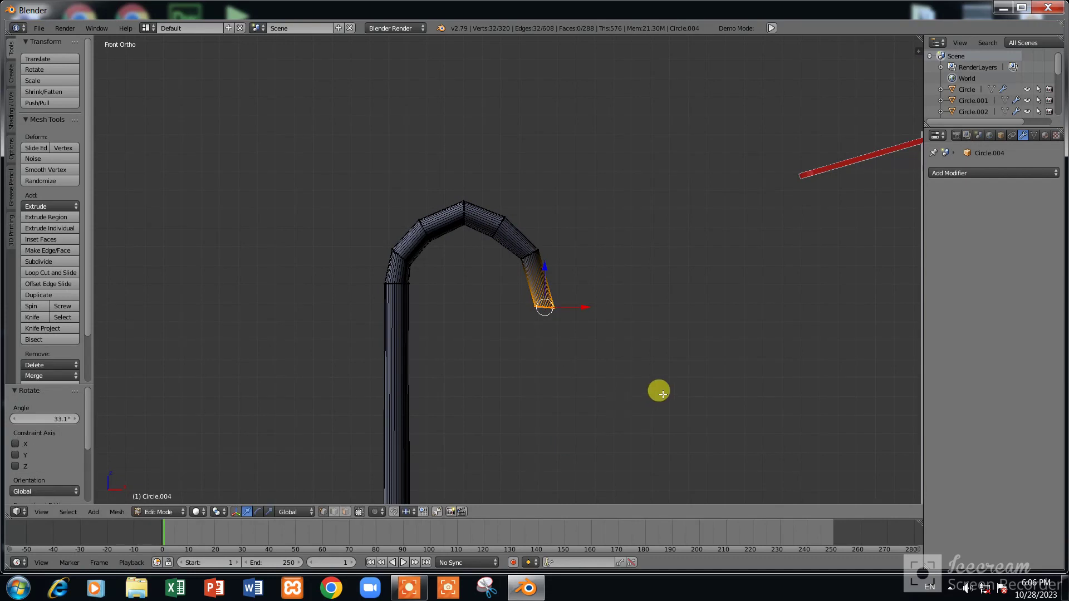
# Shrink the hook's end ring and tilt it slightly further
pyautogui.press('s')
pyautogui.click(645, 359)
pyautogui.scroll(2, 646, 359)
pyautogui.scroll(3, 647, 359)
pyautogui.scroll(1, 665, 350)
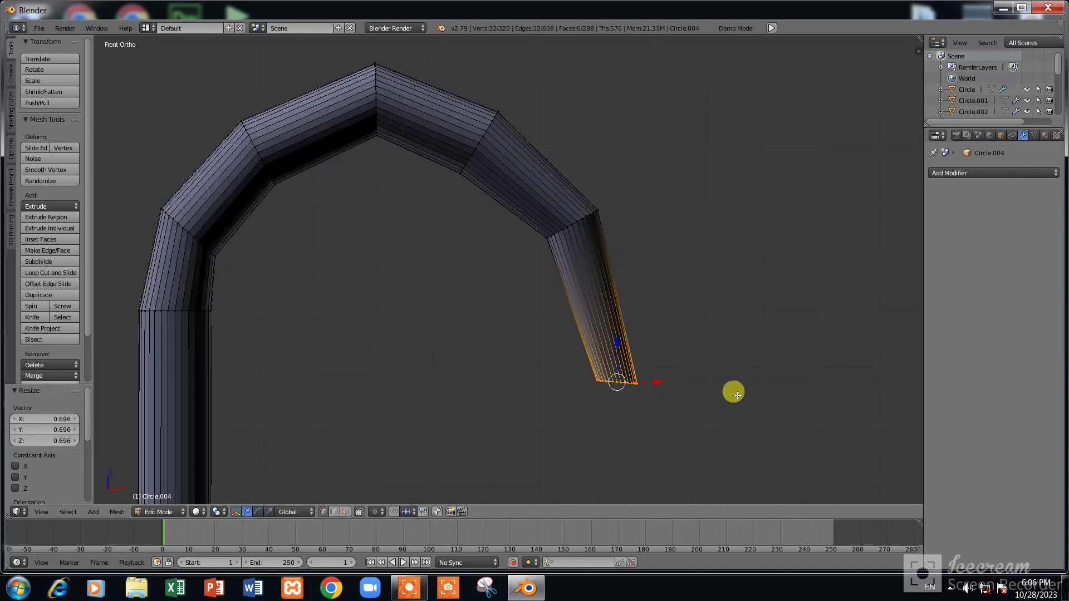
pyautogui.press('r')
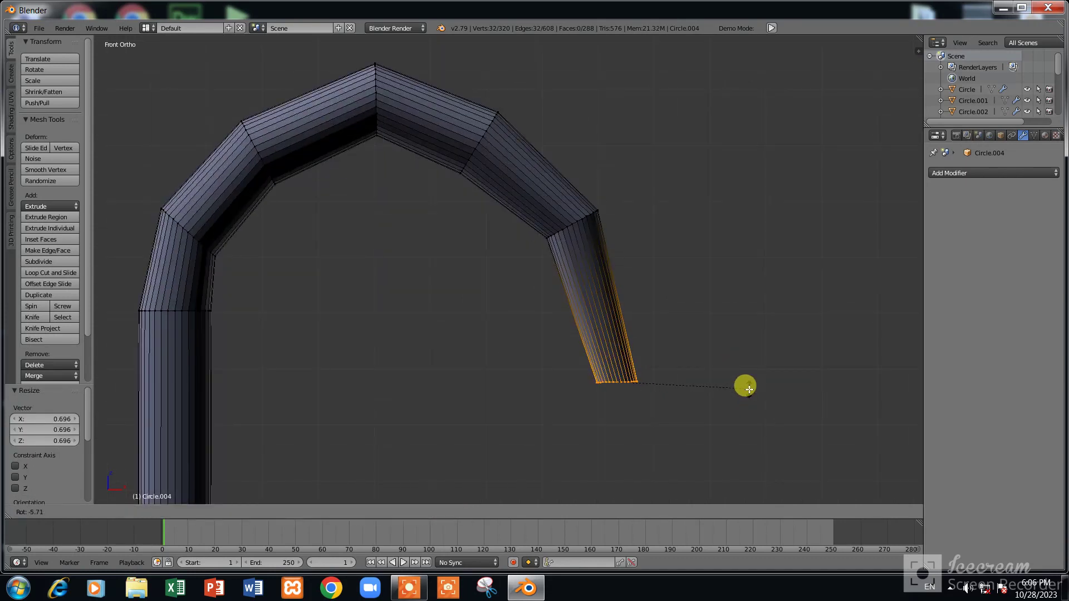
pyautogui.click(747, 387)
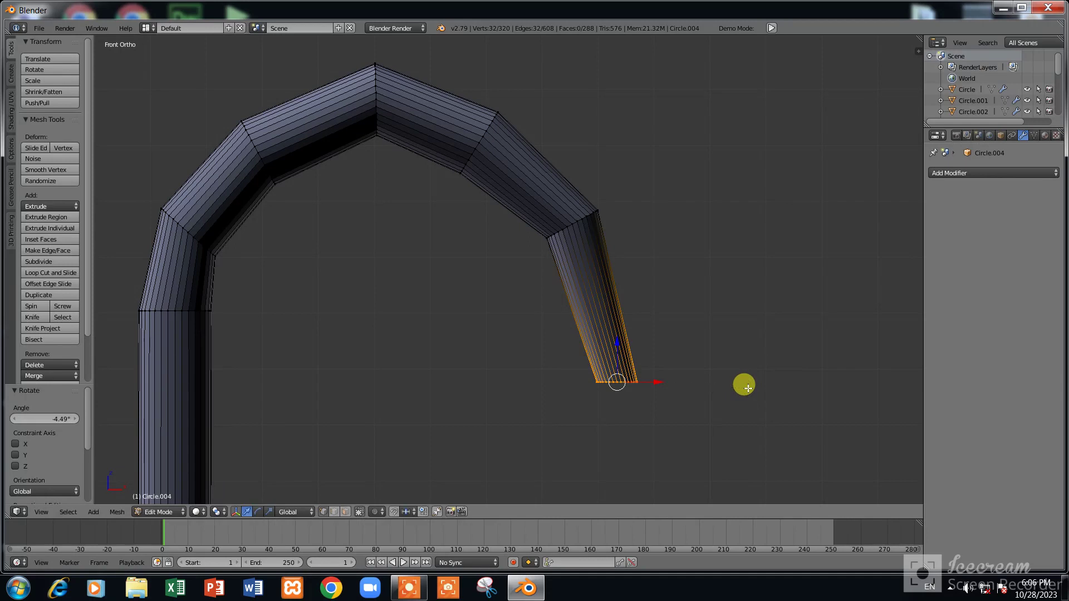
pyautogui.scroll(-1, 748, 388)
# Extrude a widened ring, lower it in Z, then extrude a slightly smaller ring
pyautogui.press('e')
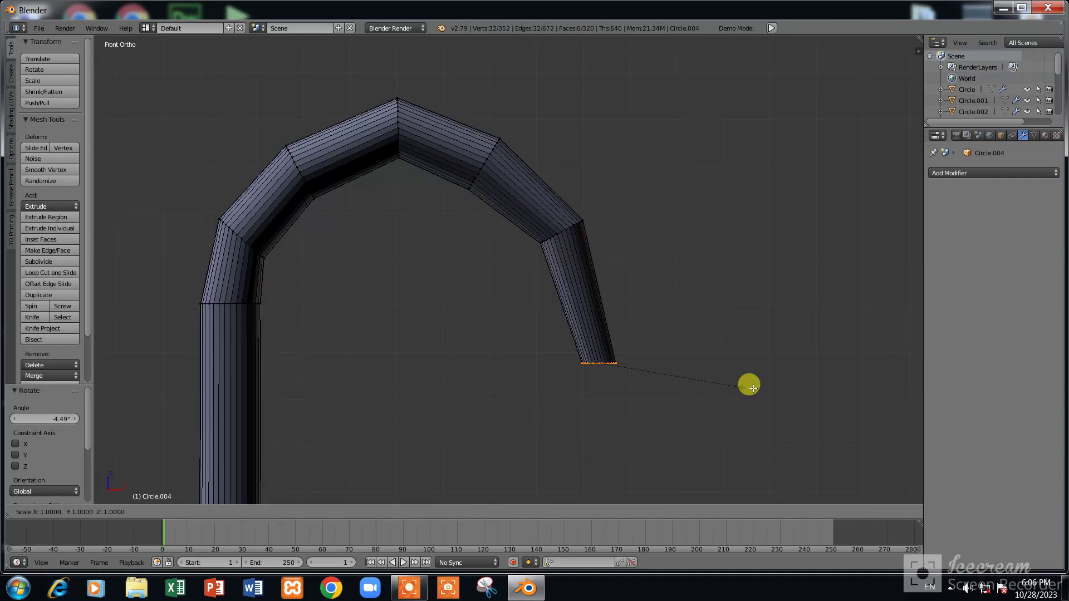
pyautogui.click(825, 422)
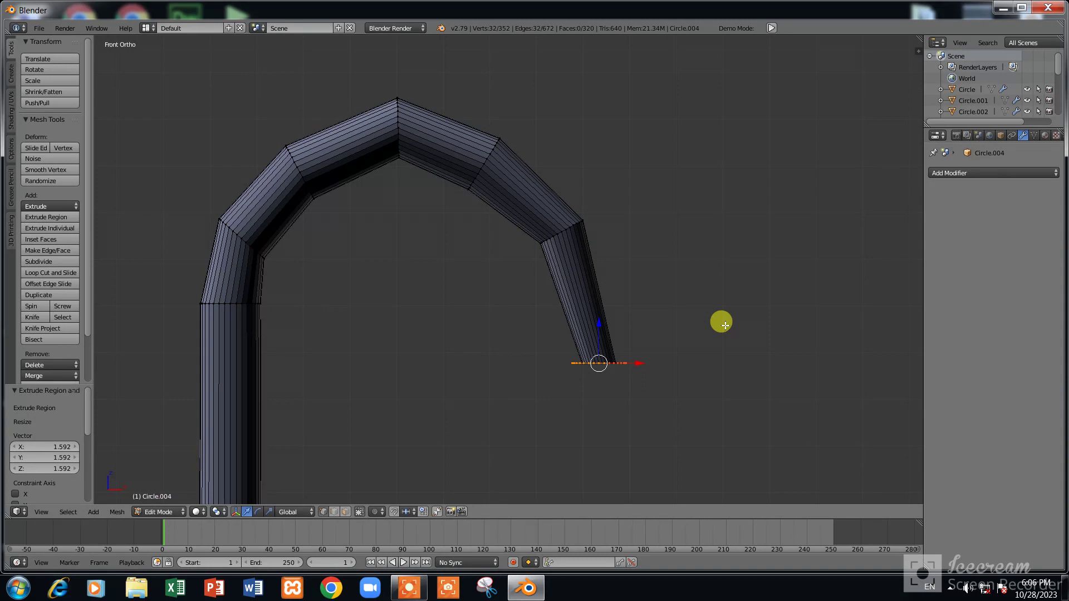
pyautogui.press('g')
pyautogui.press('z')
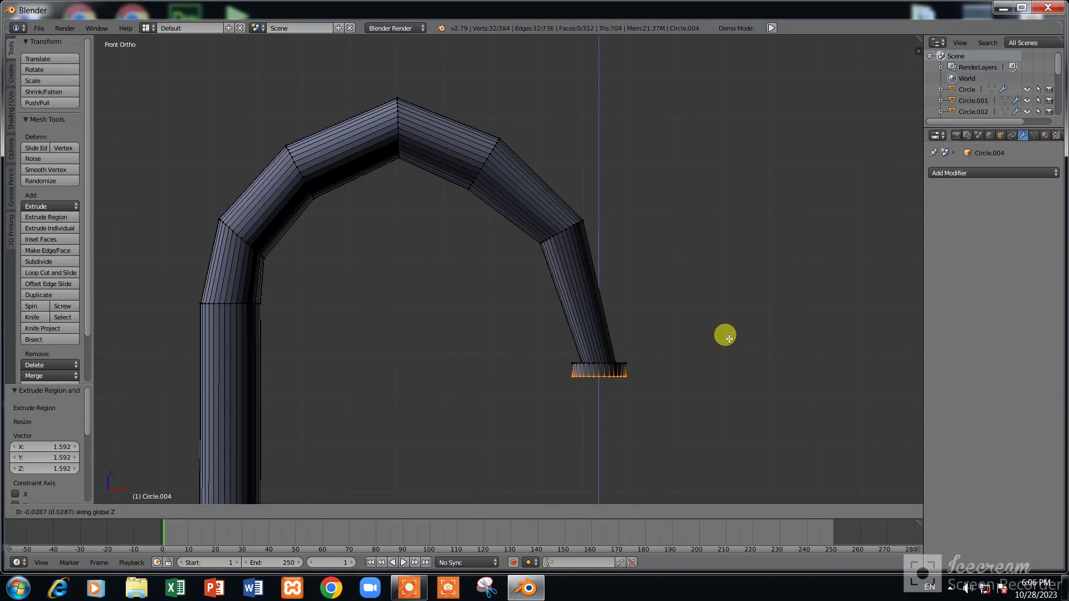
pyautogui.click(725, 336)
pyautogui.keyDown('shift'); pyautogui.scroll(-2, 769, 374); pyautogui.keyUp('shift')
pyautogui.press('e')
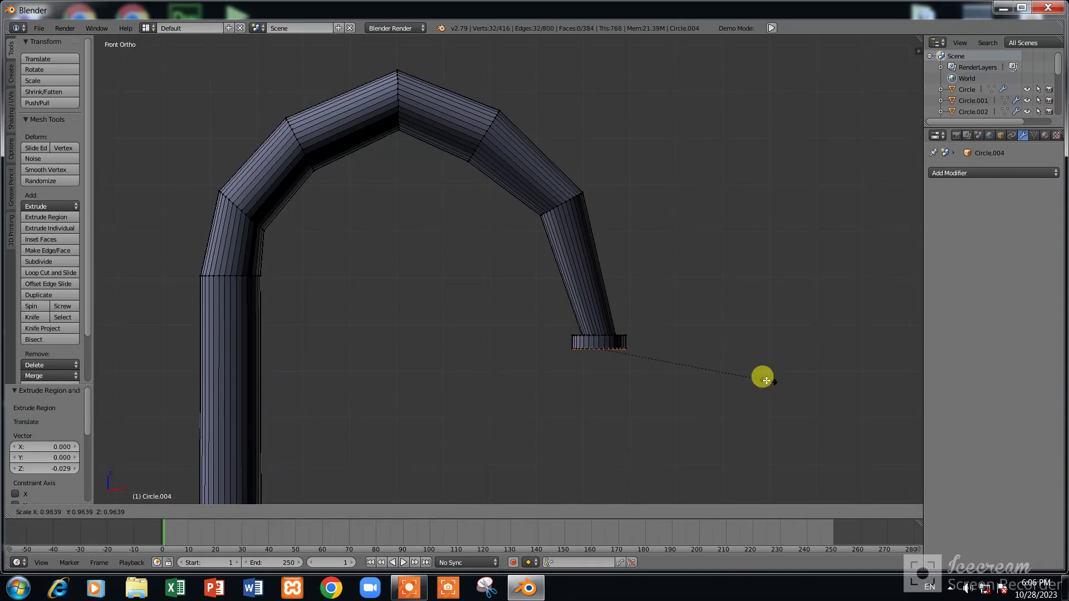
pyautogui.click(764, 378)
# Scale the end ring, then extrude a section straight down and narrow its bottom ring
pyautogui.press('KP_7')
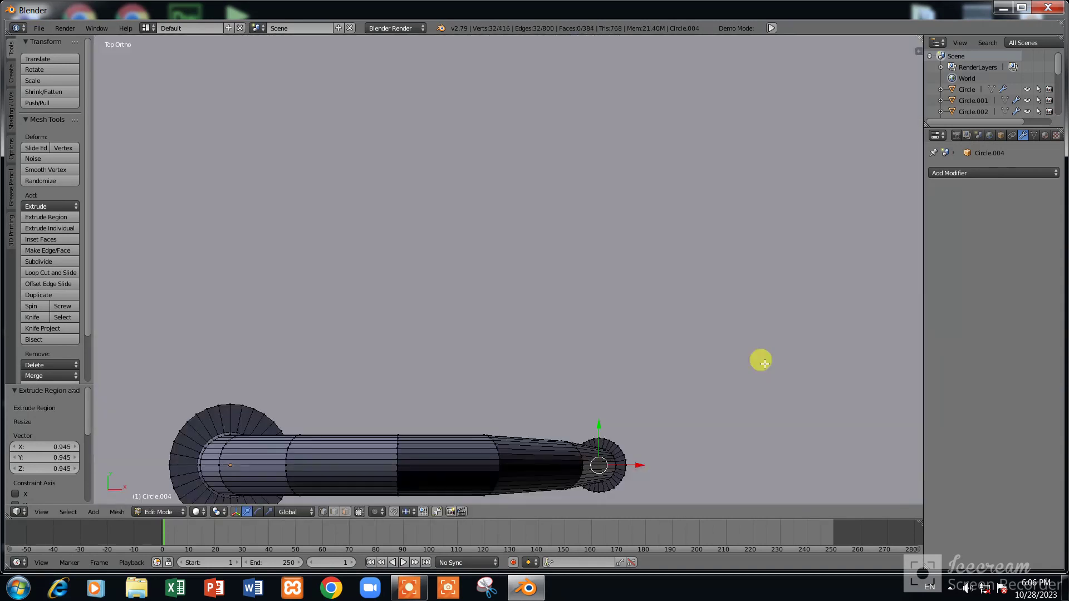
pyautogui.press('KP_1')
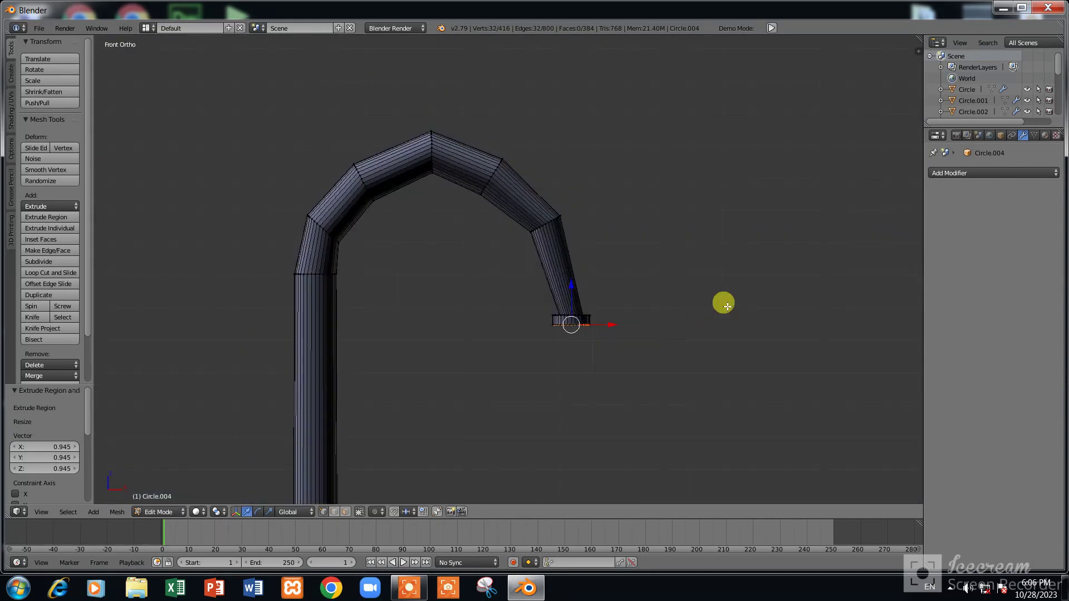
pyautogui.press('s')
pyautogui.click(719, 303)
pyautogui.press('e')
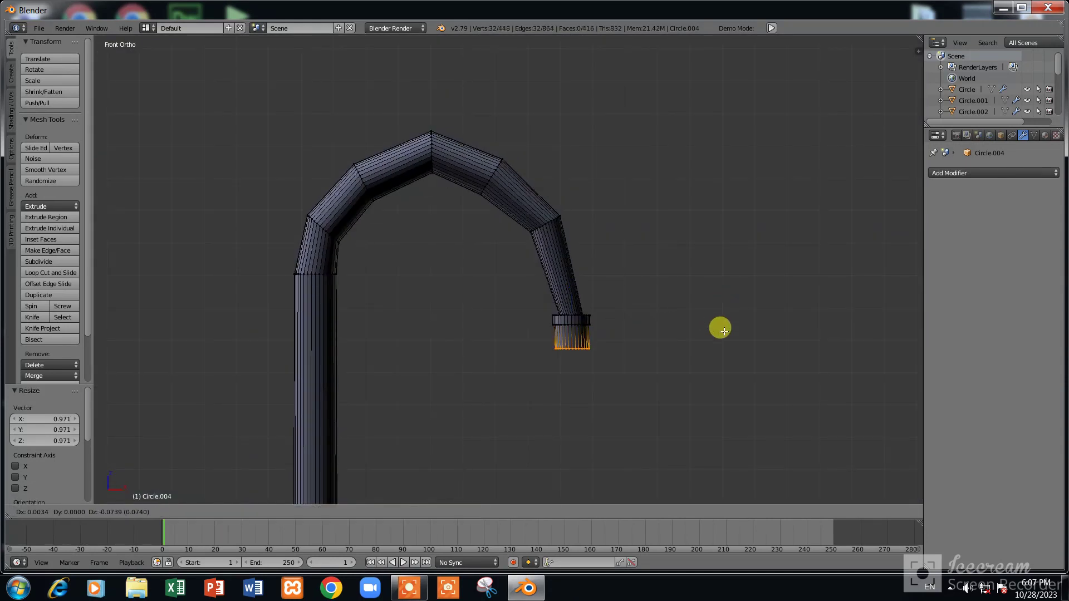
pyautogui.press('z')
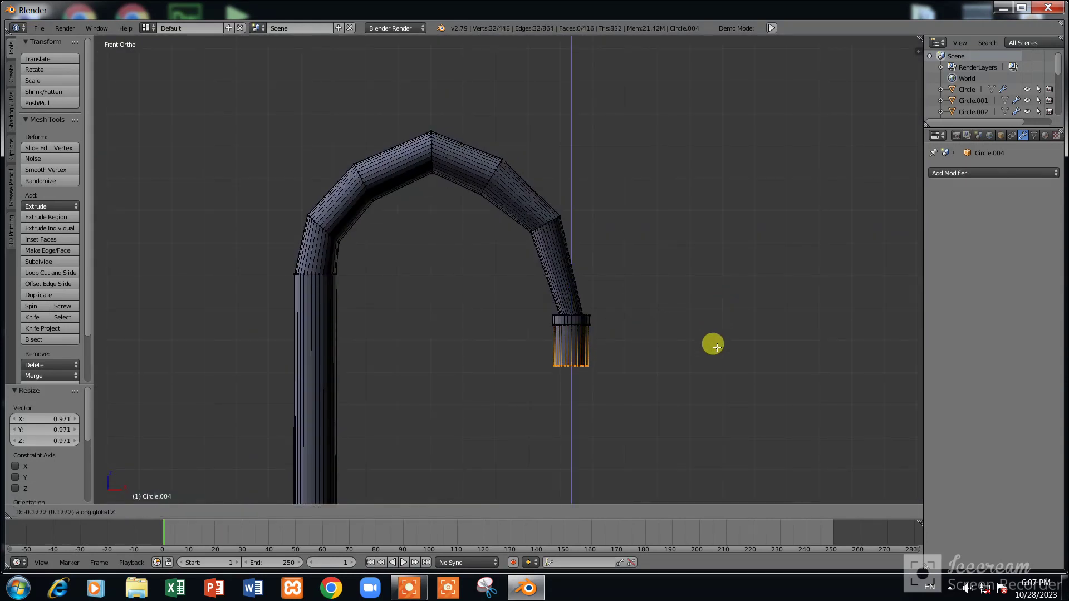
pyautogui.click(740, 370)
pyautogui.press('s')
pyautogui.click(710, 369)
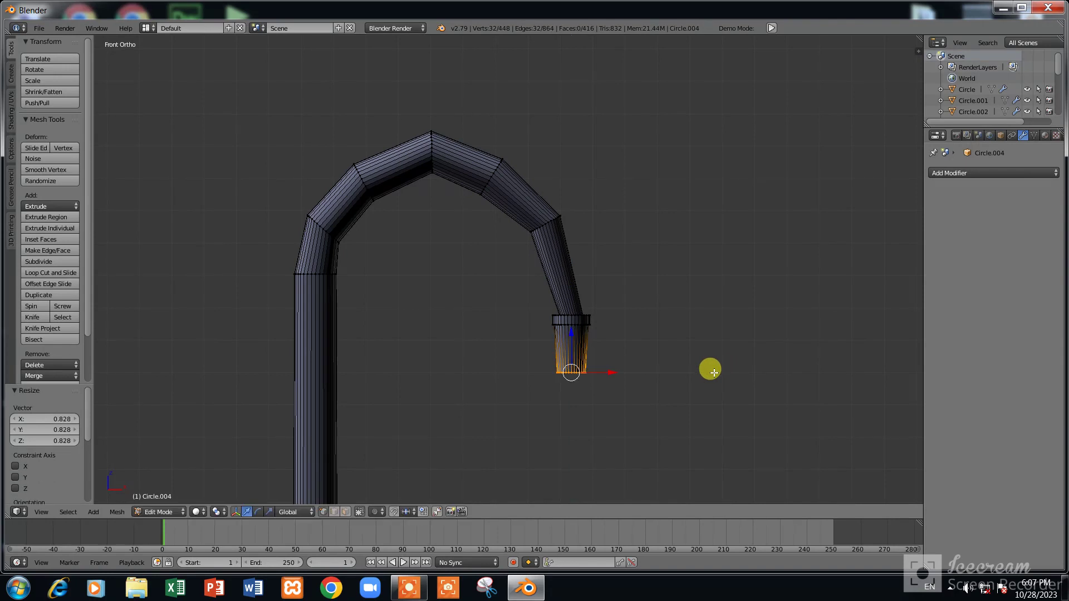
# Form the bottom rim: extrude a widened ring, then a short slightly smaller downward ring
pyautogui.keyDown('shift'); pyautogui.scroll(-3, 707, 357); pyautogui.keyUp('shift')
pyautogui.press('e')
pyautogui.press('s')
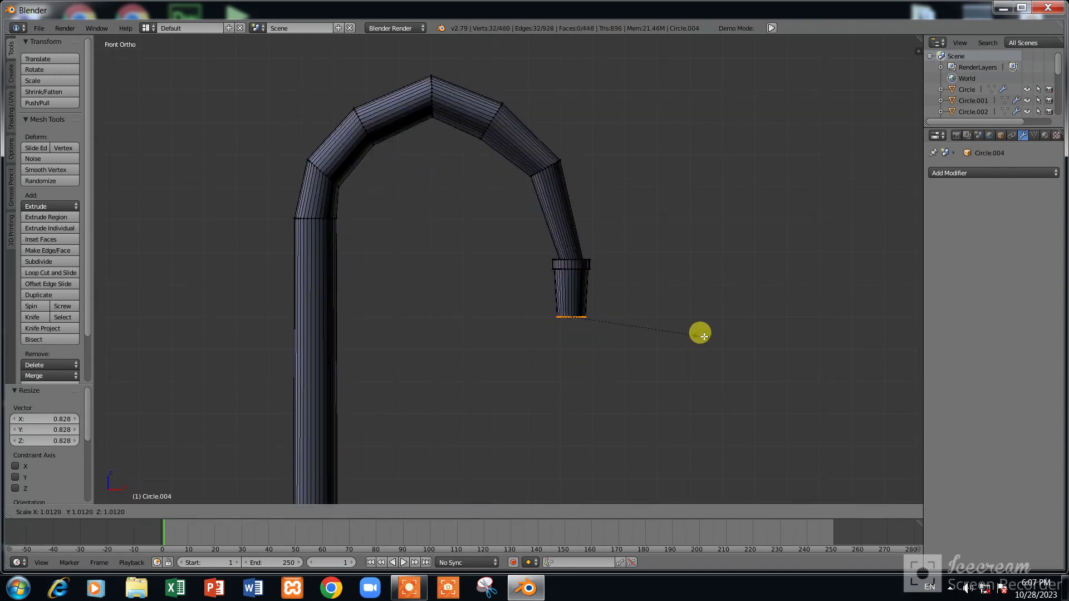
pyautogui.click(713, 339)
pyautogui.press('e')
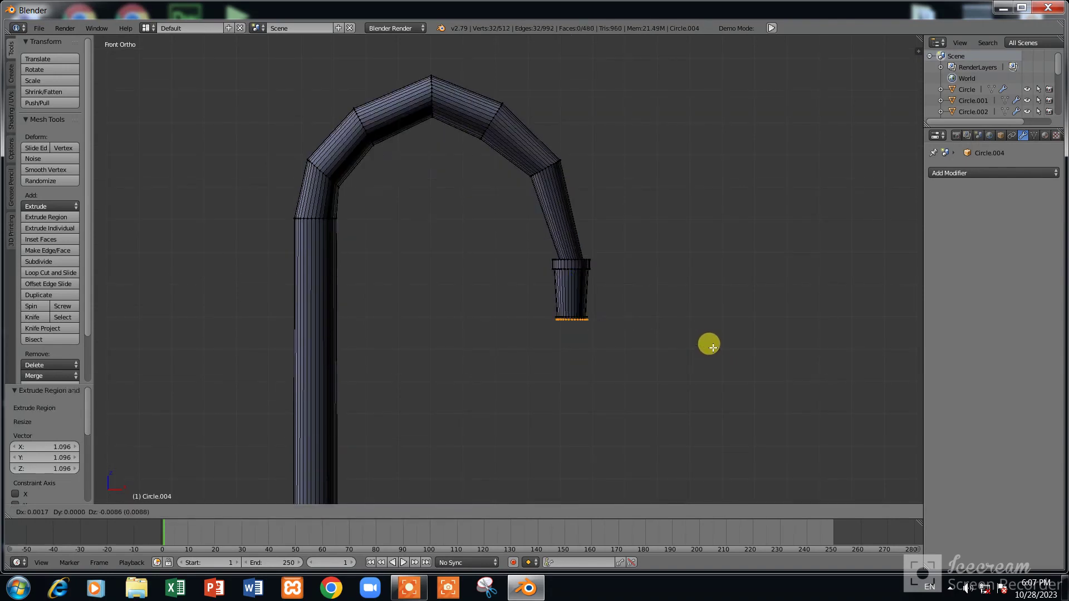
pyautogui.press('z')
pyautogui.click(711, 346)
pyautogui.press('s')
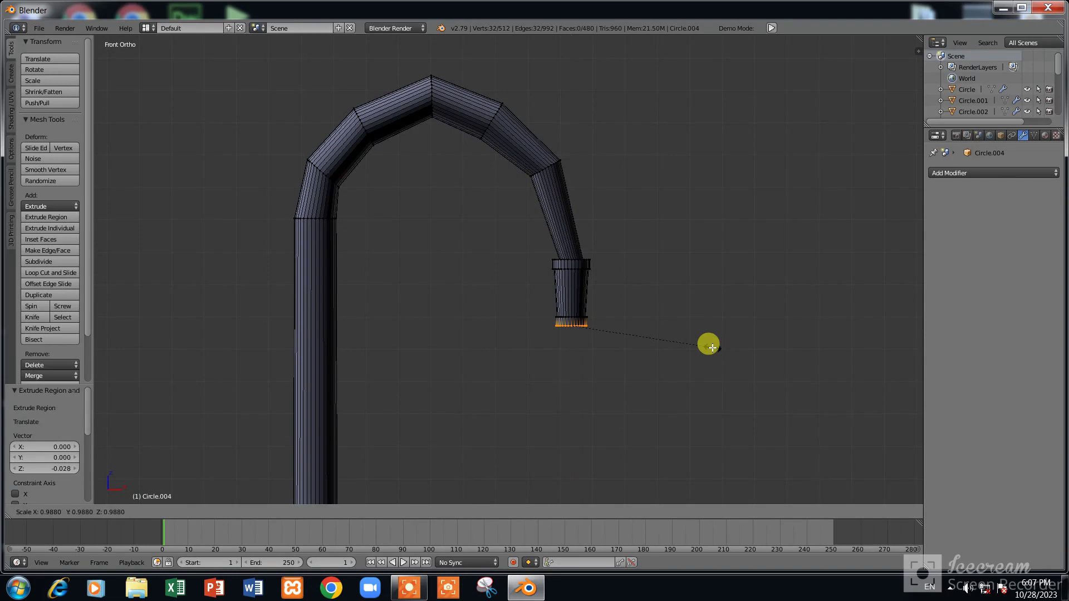
pyautogui.click(708, 345)
# Orbit around the whole lamp in Object Mode to check its shape
pyautogui.moveTo(655, 263); pyautogui.dragTo(649, 263, button='middle')
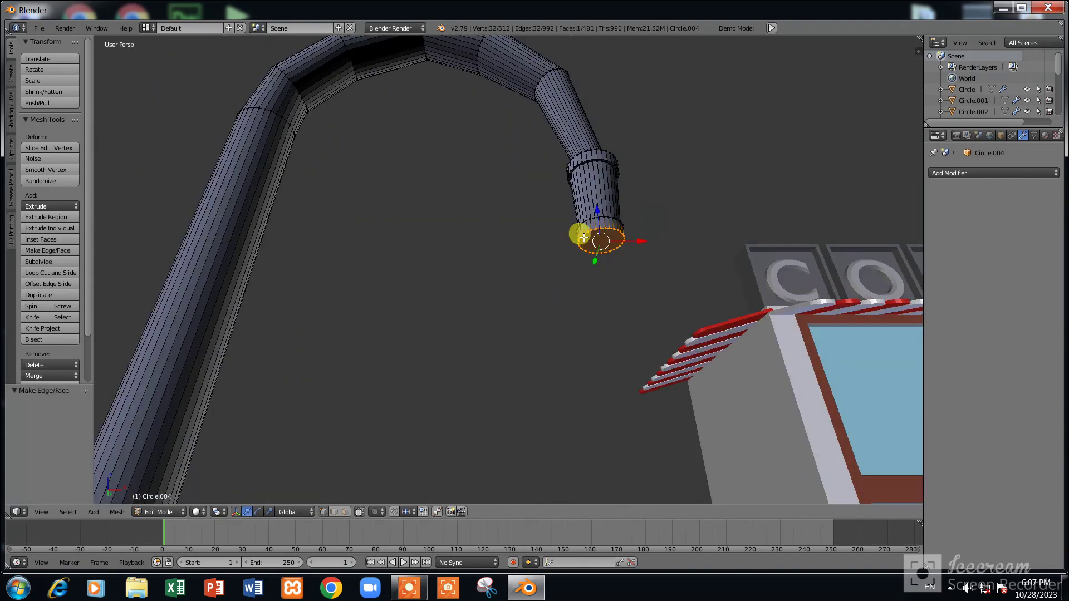
pyautogui.press('Tab')
pyautogui.scroll(-4, 586, 229)
pyautogui.moveTo(525, 207); pyautogui.dragTo(475, 189, button='middle')
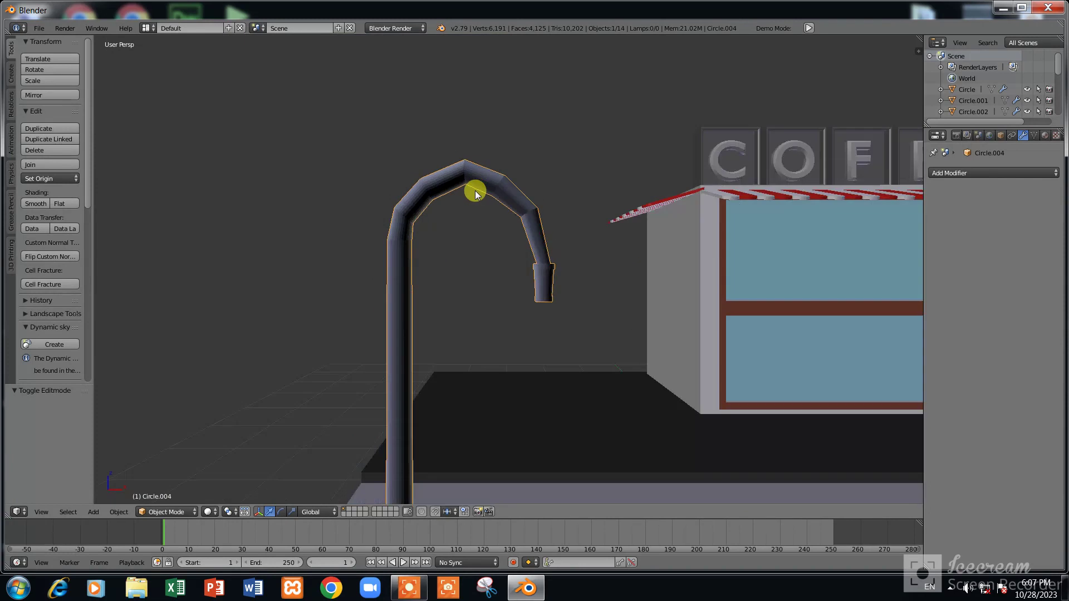
pyautogui.scroll(2, 612, 306)
pyautogui.scroll(2, 614, 297)
pyautogui.press('Tab')
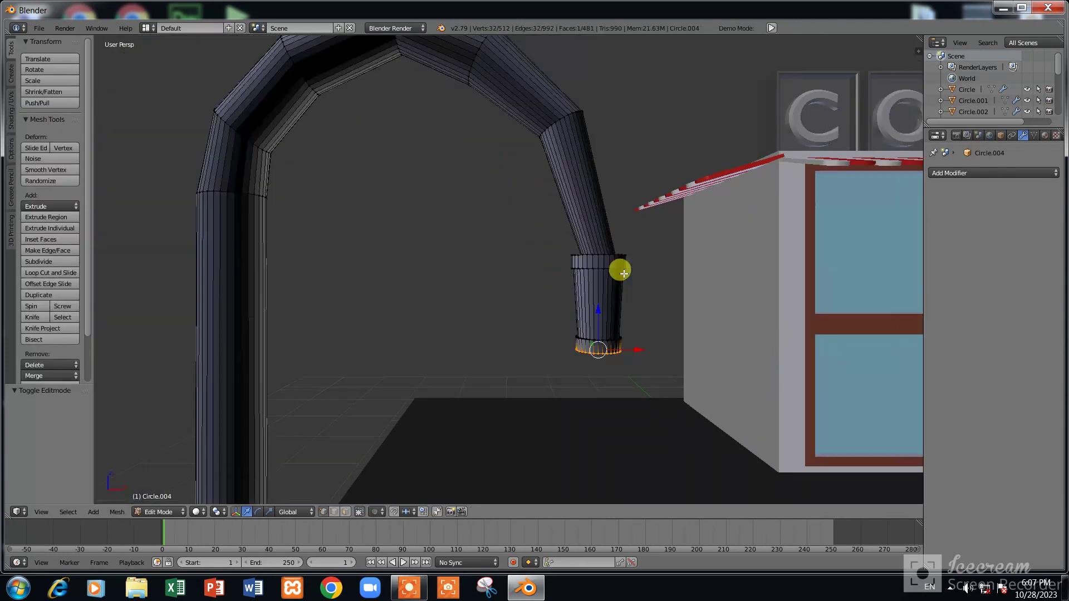
# In front wireframe view, circle-select the lamp head's top ring and lower section
pyautogui.press('KP_1')
pyautogui.press('c')
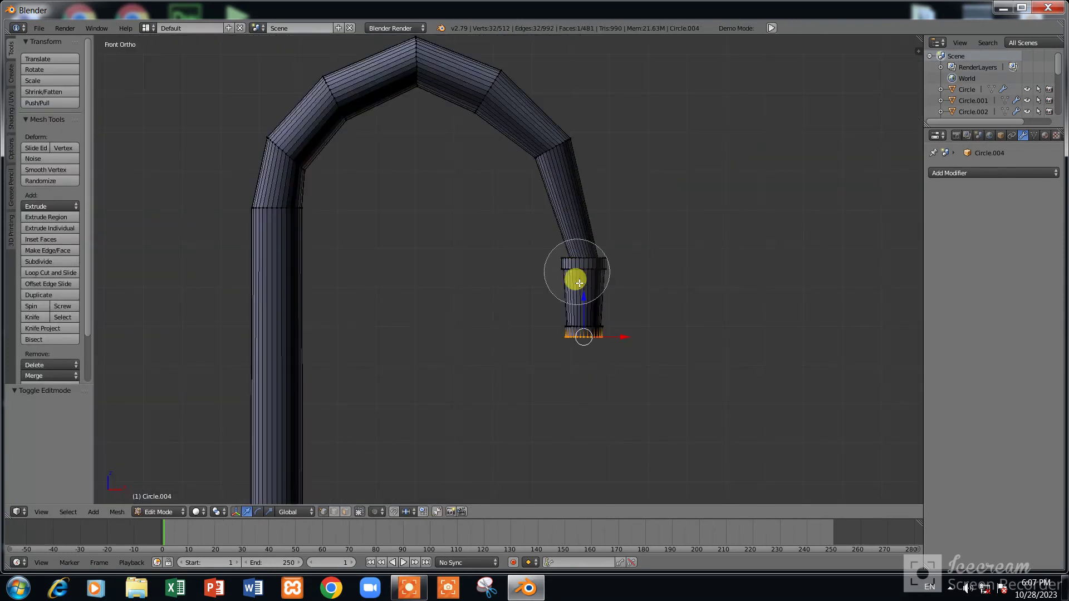
pyautogui.click(577, 278)
pyautogui.press('Escape')
pyautogui.press('z')
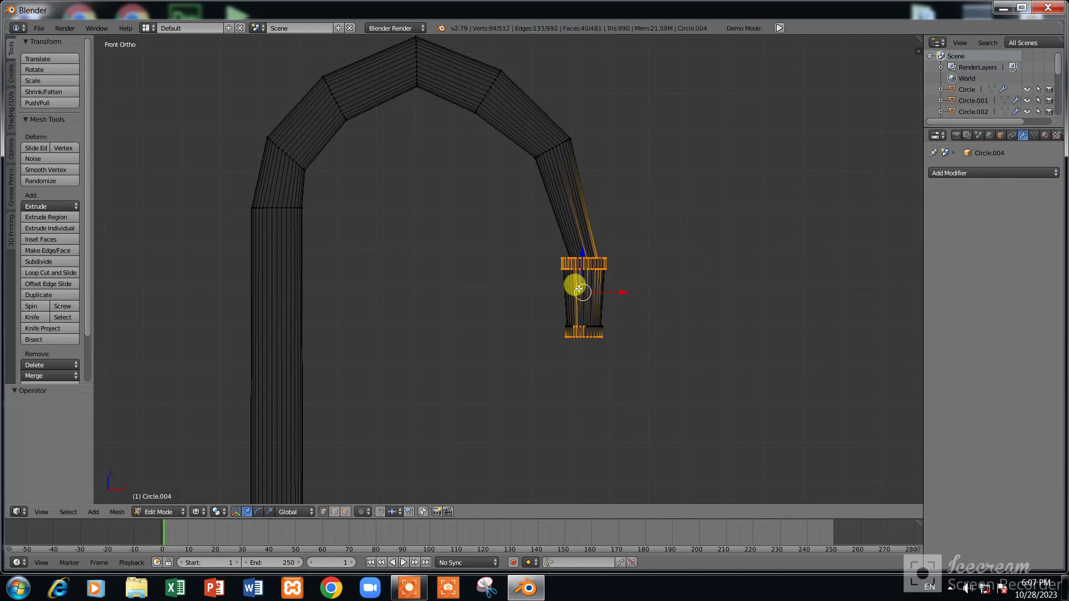
pyautogui.press('c')
pyautogui.moveTo(575, 312); pyautogui.dragTo(570, 305)
pyautogui.press('Escape')
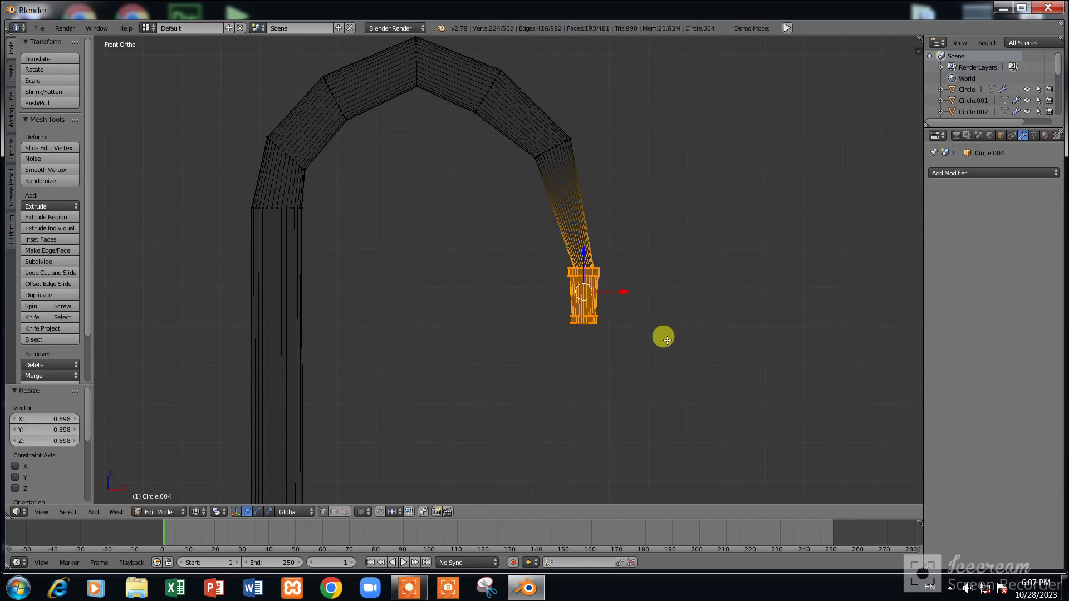
# Enlarge the selected lamp head section and check it in solid perspective view
pyautogui.press('Tab')
pyautogui.press('Tab')
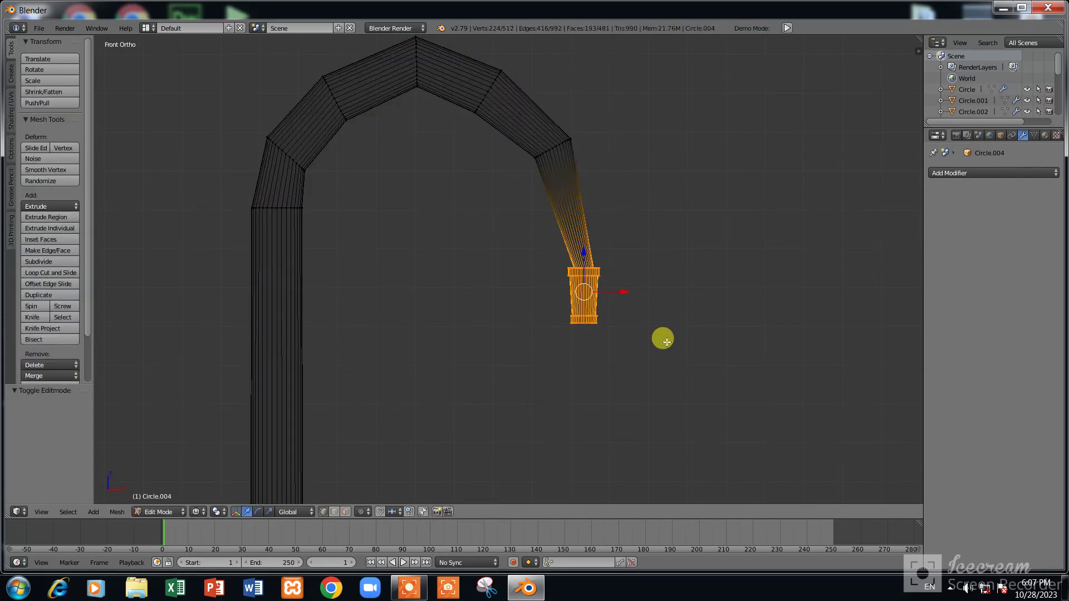
pyautogui.press('s')
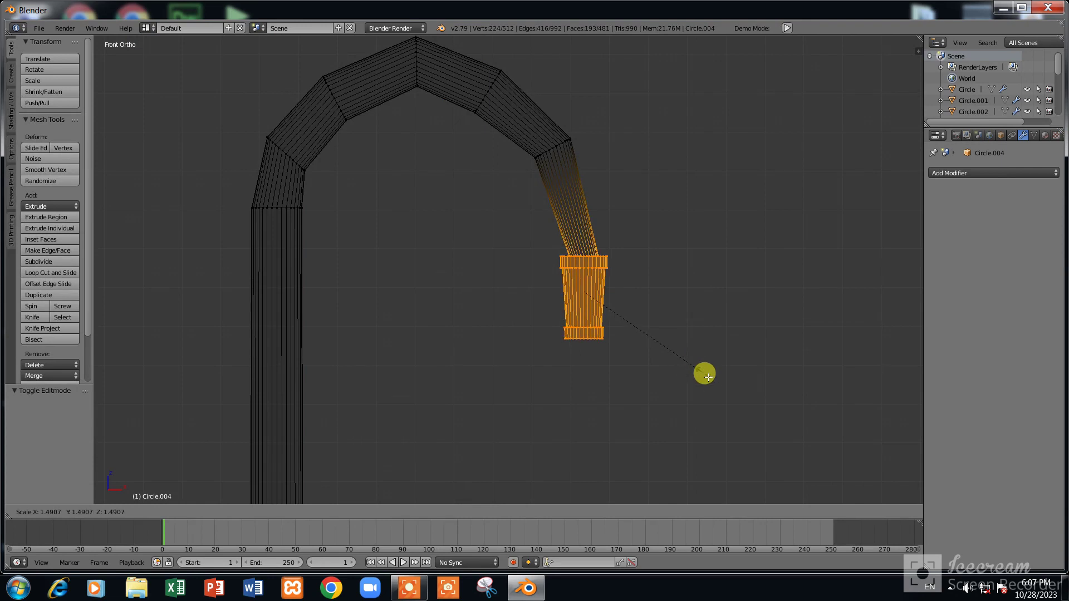
pyautogui.click(707, 377)
pyautogui.press('Tab')
pyautogui.press('z')
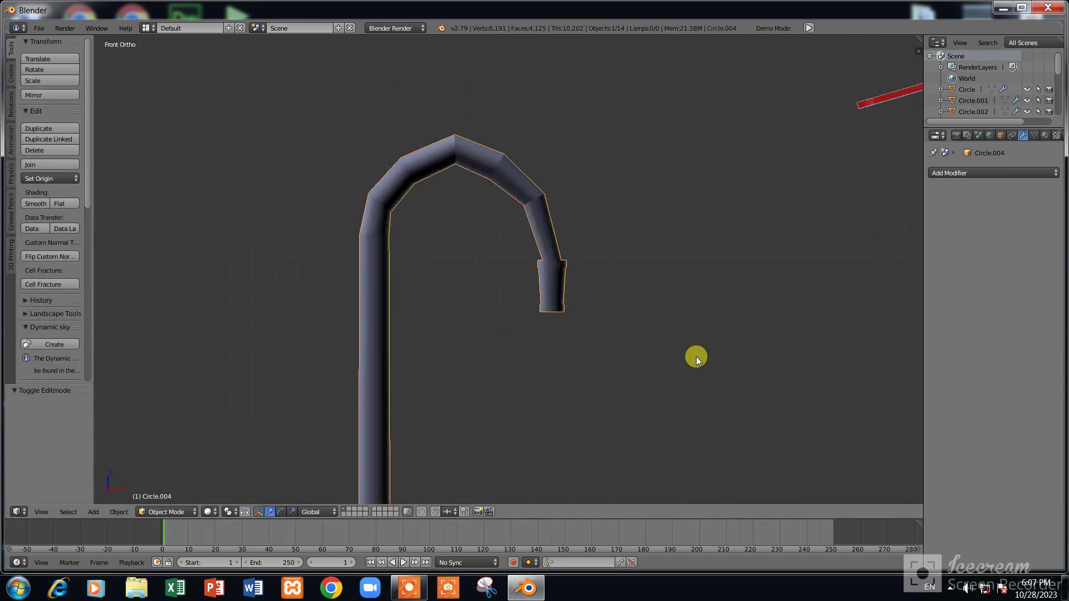
pyautogui.moveTo(696, 358); pyautogui.dragTo(579, 362, button='middle')
pyautogui.scroll(2, 579, 362)
# Back in Edit Mode front view, center the lamp head and restore solid display
pyautogui.press('Tab')
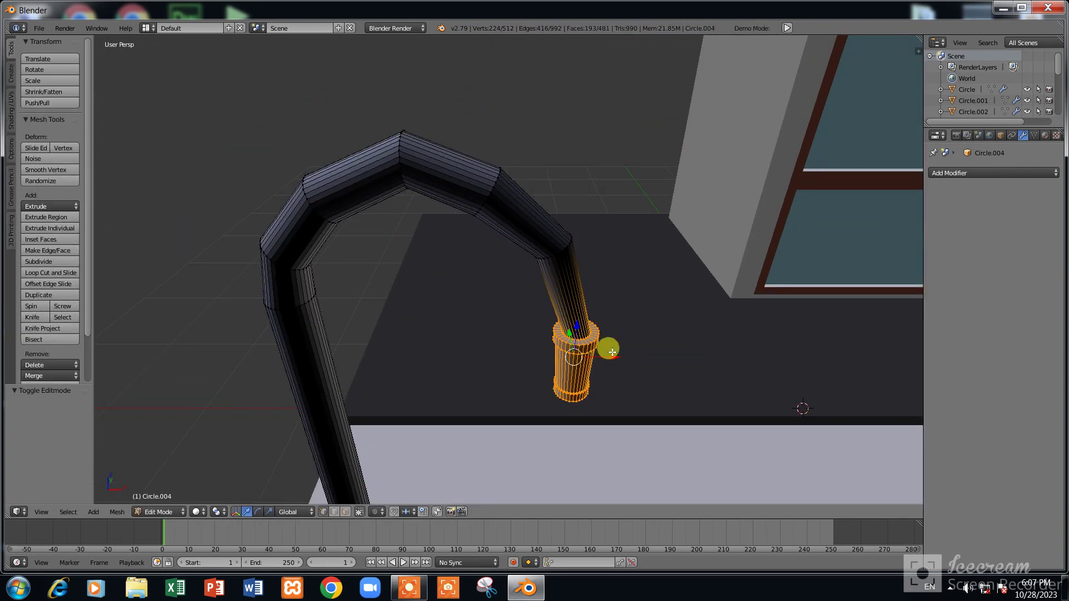
pyautogui.press('KP_1')
pyautogui.scroll(4, 609, 258)
pyautogui.scroll(3, 652, 269)
pyautogui.keyDown('shift'); pyautogui.moveTo(653, 270); pyautogui.dragTo(581, 270, button='middle'); pyautogui.keyUp('shift')
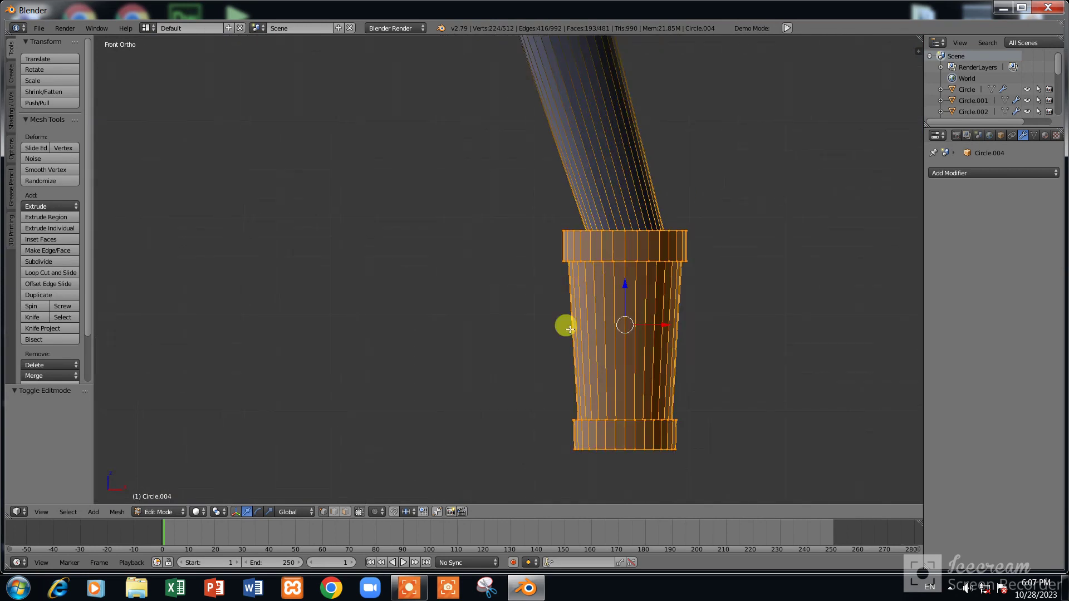
pyautogui.click(348, 513)
pyautogui.scroll(-4, 500, 390)
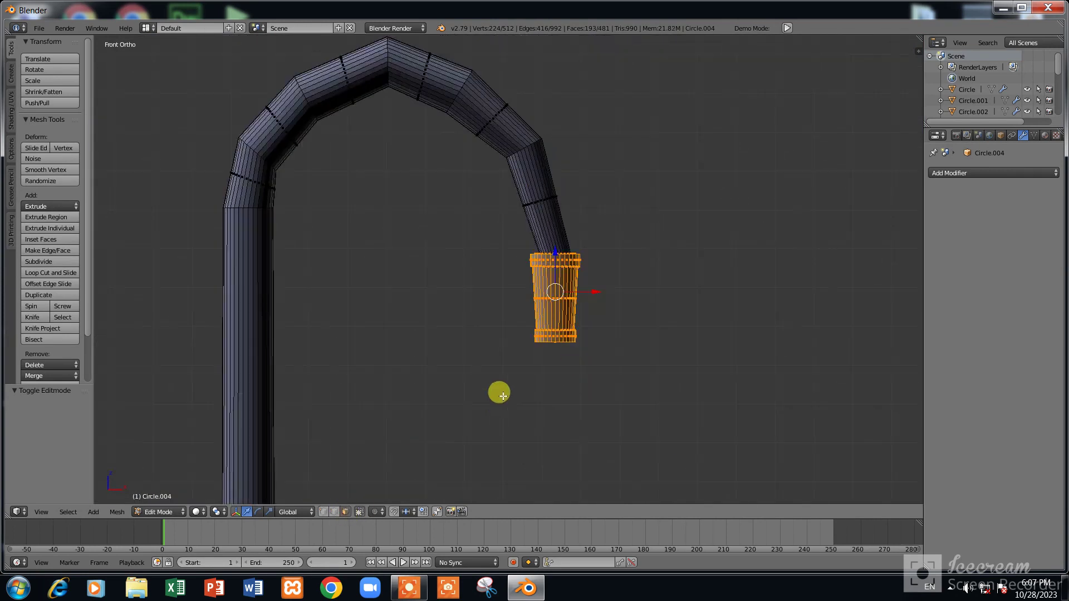
pyautogui.scroll(3, 613, 215)
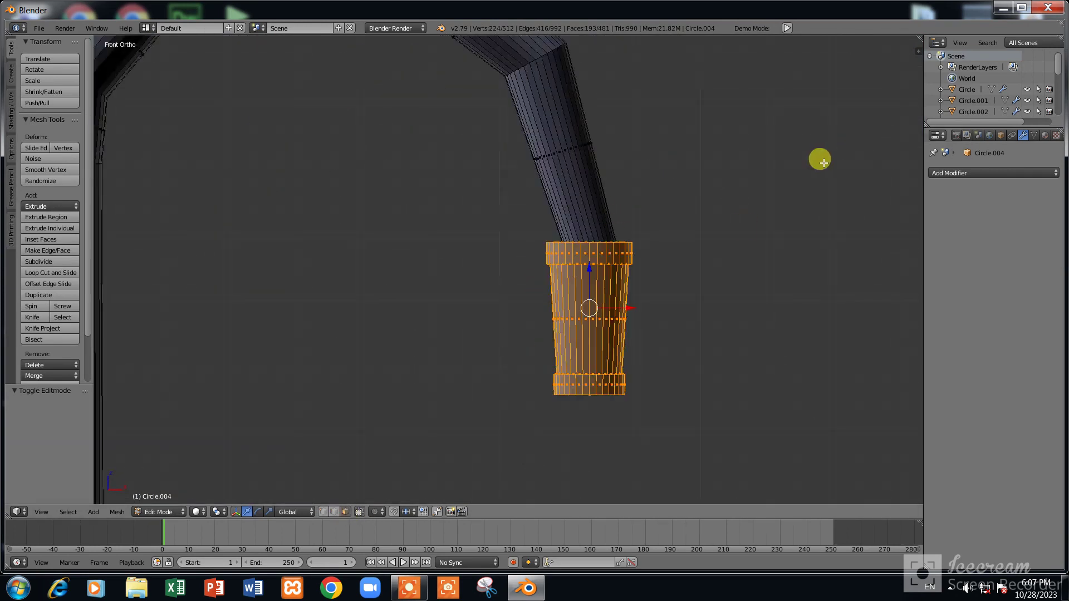
# Add a material slot with new material Material.009 and black diffuse colour
pyautogui.click(1045, 135)
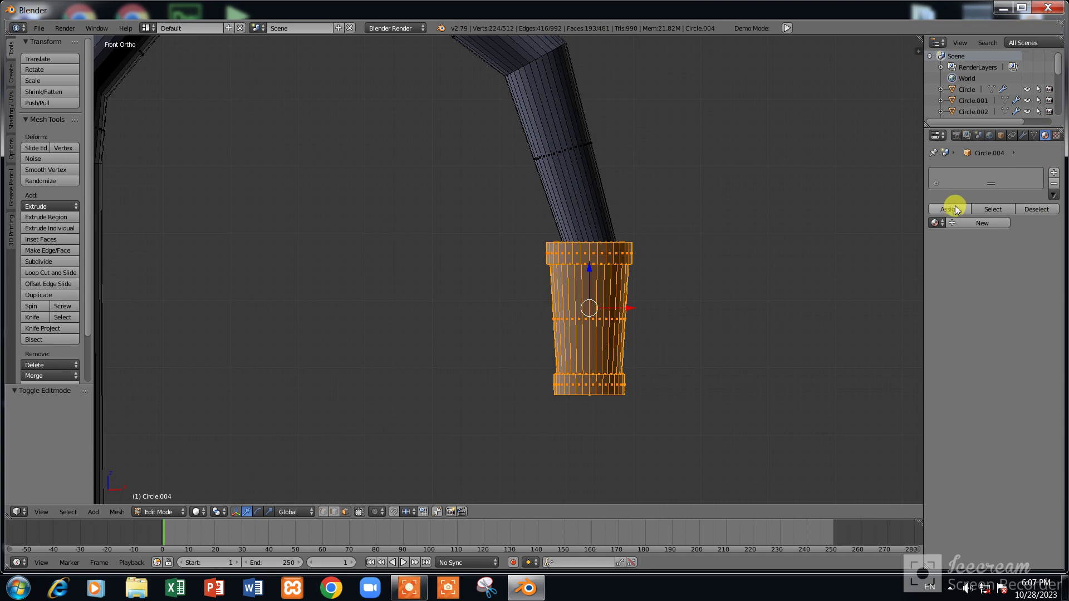
pyautogui.click(1053, 174)
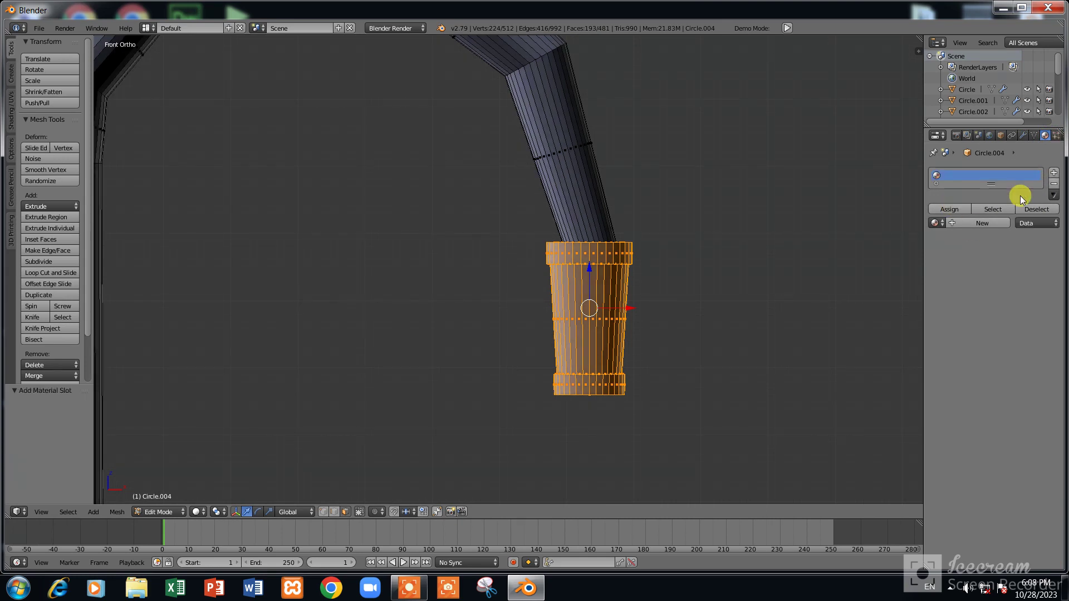
pyautogui.click(974, 222)
pyautogui.click(963, 359)
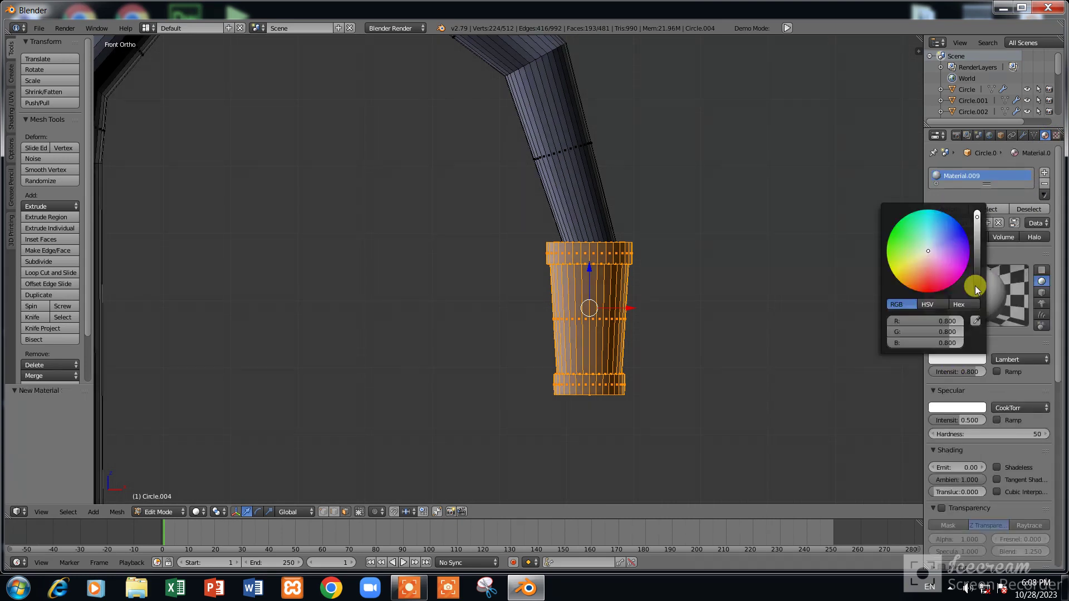
pyautogui.click(981, 289)
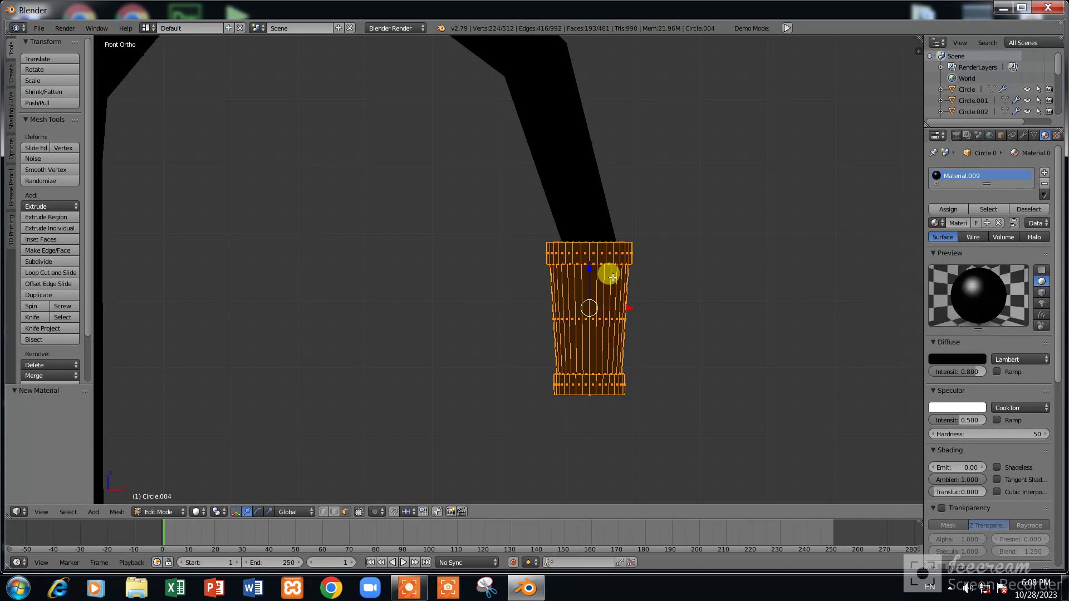
# In wireframe, circle-select the cup's top and bottom rings
pyautogui.rightClick(591, 255)
pyautogui.scroll(3, 587, 256)
pyautogui.press('z')
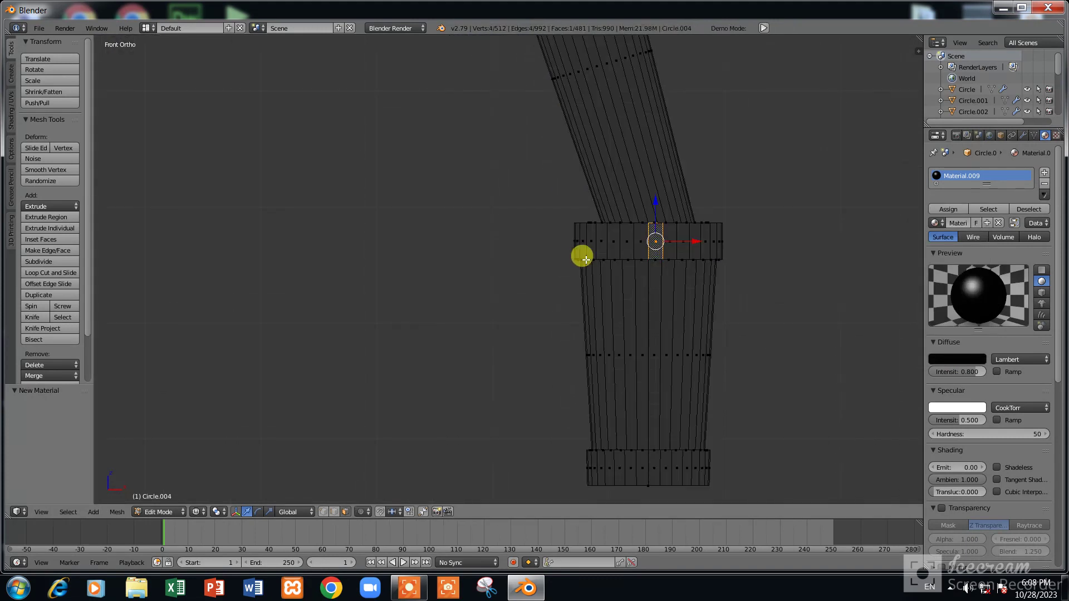
pyautogui.press('c')
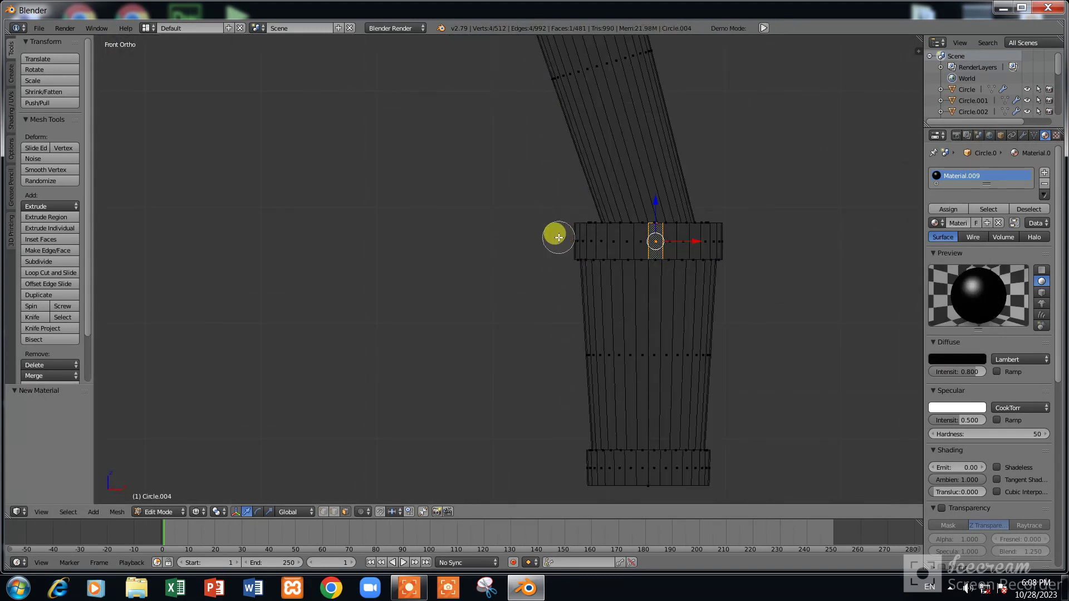
pyautogui.moveTo(559, 237); pyautogui.dragTo(753, 247)
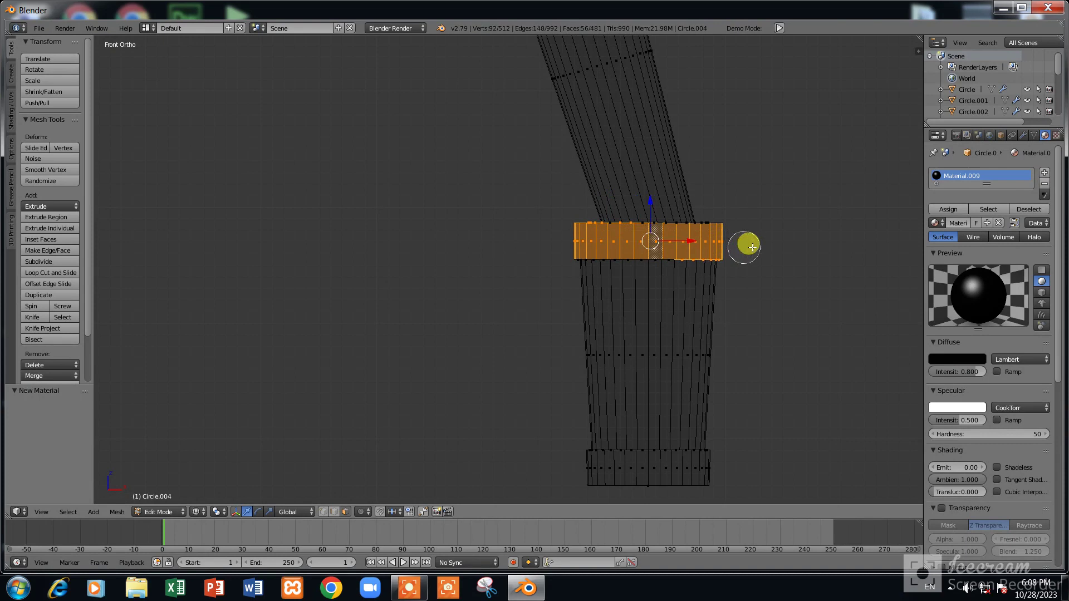
pyautogui.rightClick(752, 247)
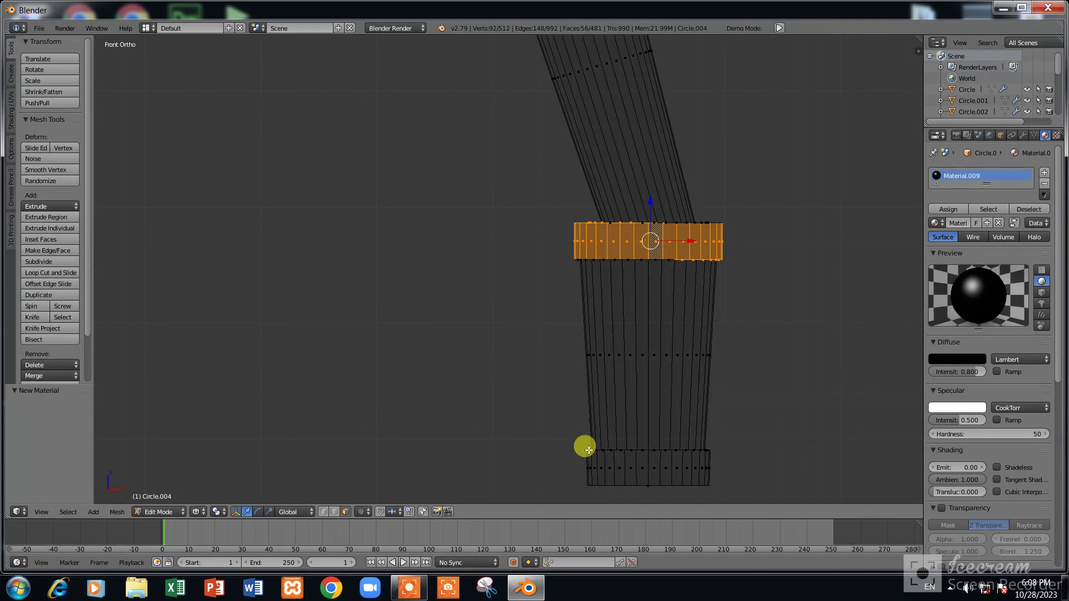
pyautogui.moveTo(564, 463); pyautogui.dragTo(723, 469)
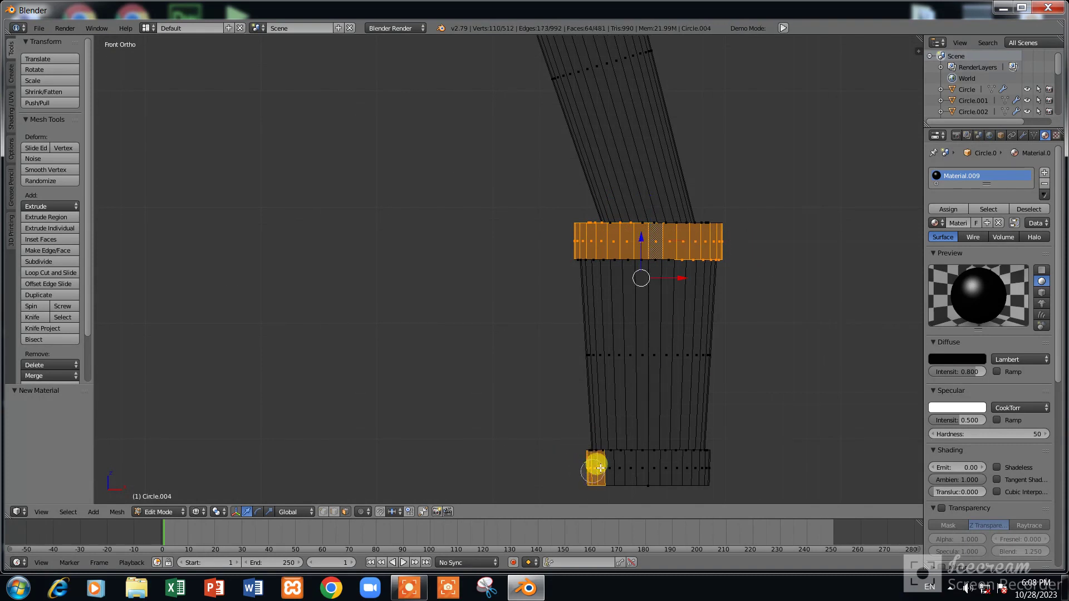
# Add another material slot with new material Material.010 and a grey diffuse colour
pyautogui.click(1045, 173)
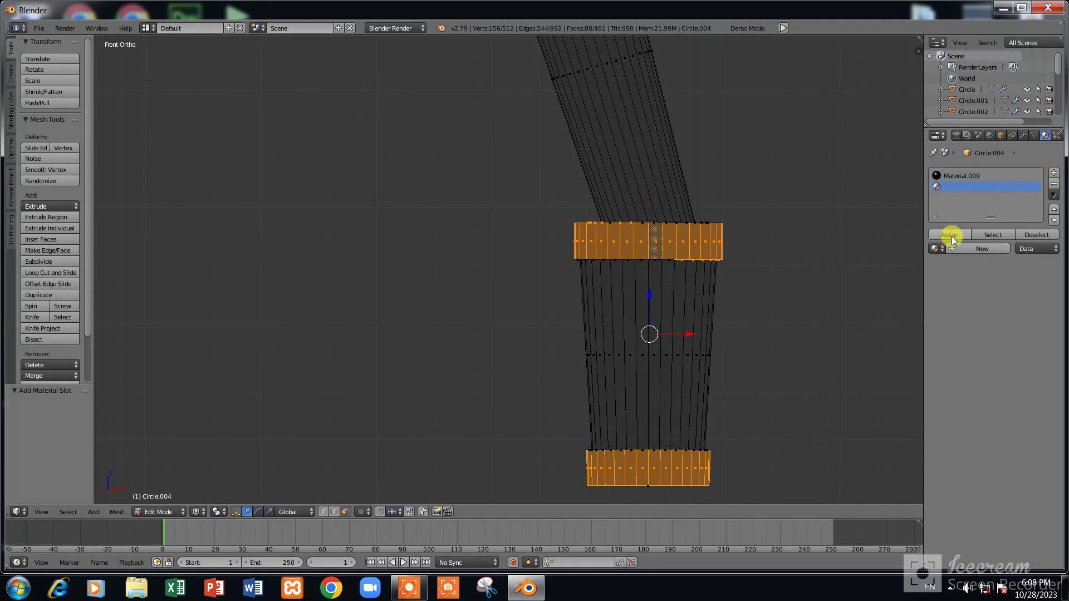
pyautogui.click(974, 256)
pyautogui.click(967, 385)
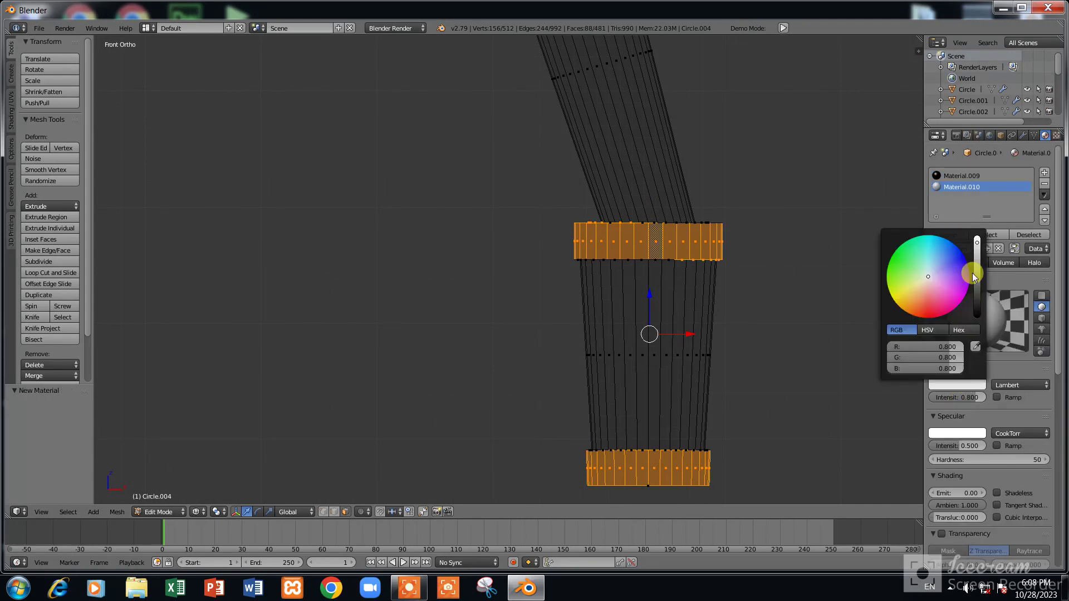
pyautogui.moveTo(973, 273); pyautogui.dragTo(978, 275)
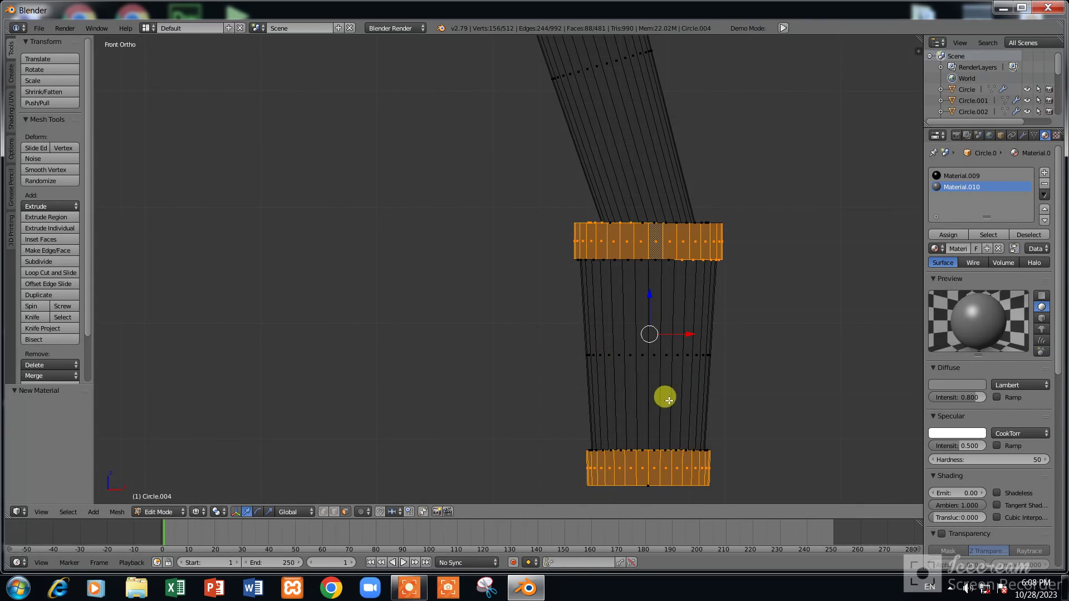
# Deselect everything, then select the cup's middle band and its bottom face
pyautogui.moveTo(652, 270); pyautogui.dragTo(698, 304, button='middle')
pyautogui.scroll(-5, 693, 301)
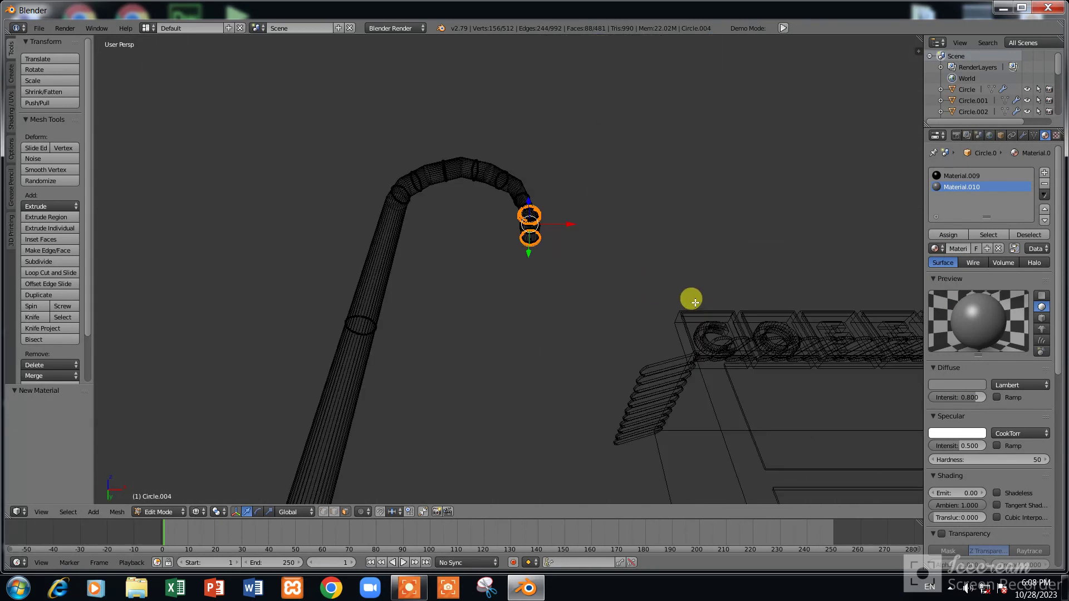
pyautogui.scroll(5, 690, 299)
pyautogui.press('KP_1')
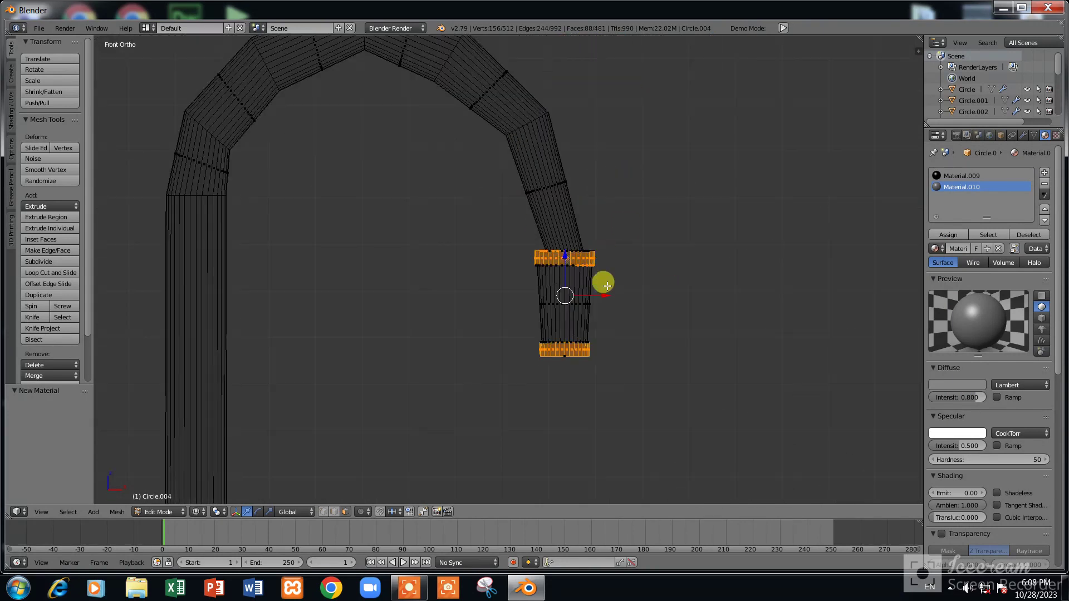
pyautogui.scroll(2, 579, 283)
pyautogui.press('a')
pyautogui.keyDown('ctrl'); pyautogui.keyDown('alt'); pyautogui.rightClick(621, 312); pyautogui.keyUp('alt'); pyautogui.keyUp('ctrl')
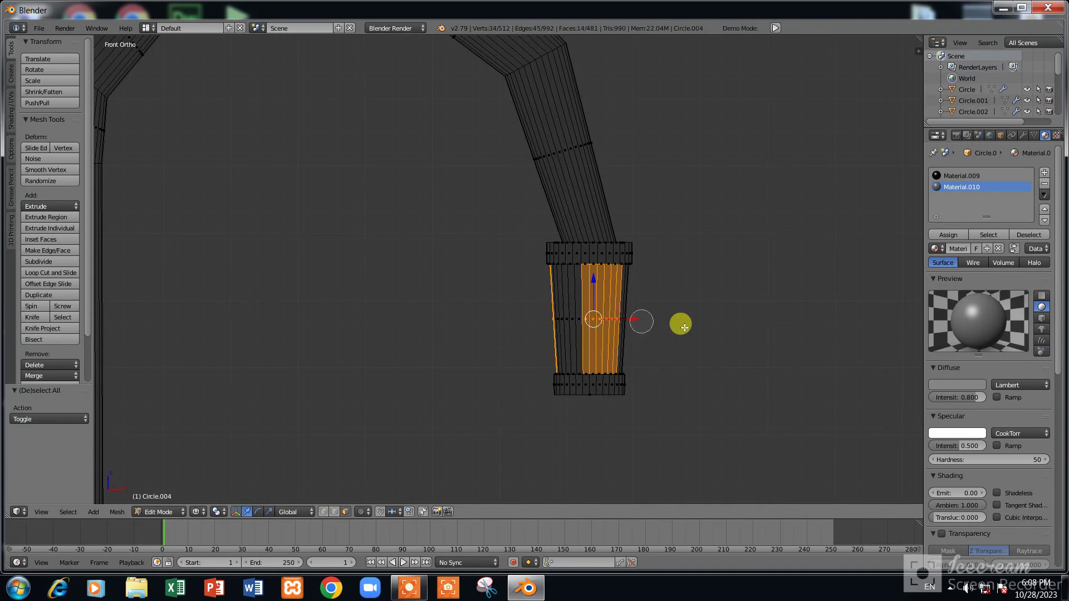
pyautogui.keyDown('ctrl'); pyautogui.keyDown('alt'); pyautogui.rightClick(622, 310); pyautogui.keyUp('alt'); pyautogui.keyUp('ctrl')
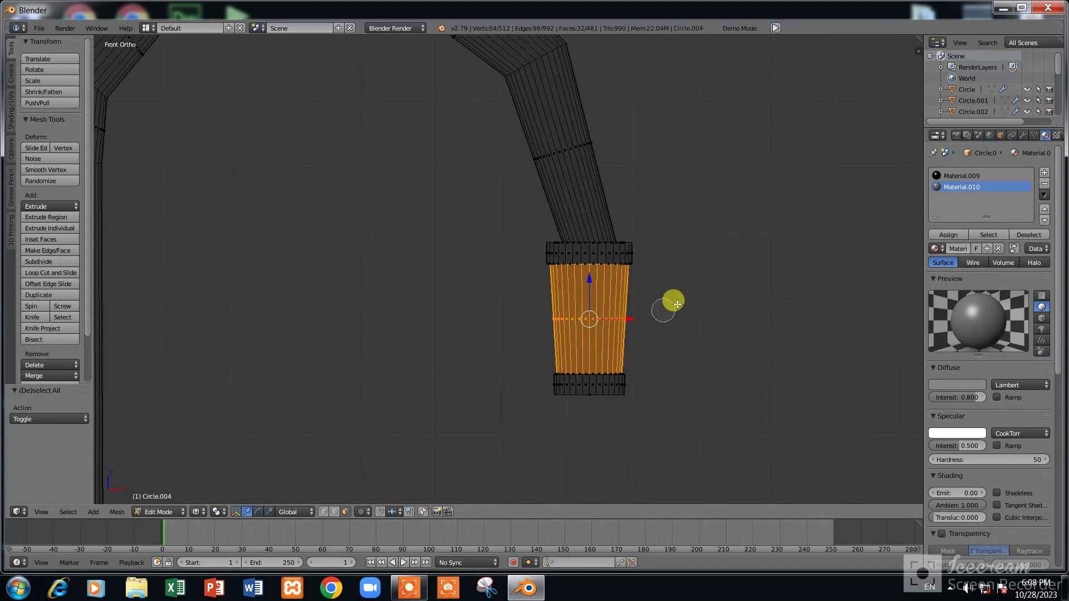
pyautogui.moveTo(685, 304); pyautogui.dragTo(704, 265, button='middle')
pyautogui.press('z')
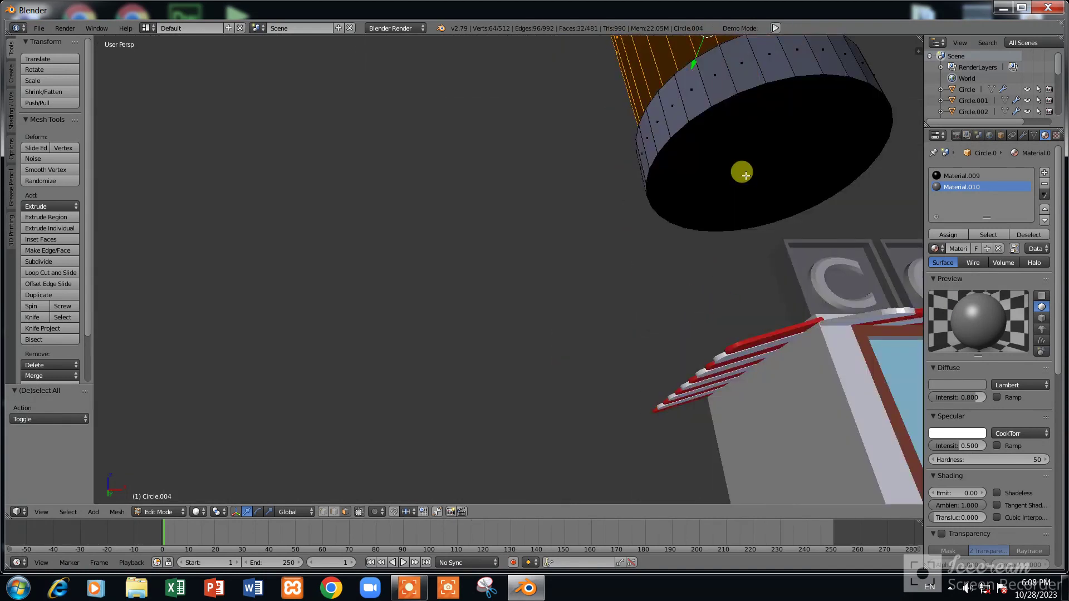
pyautogui.keyDown('shift'); pyautogui.rightClick(745, 170); pyautogui.keyUp('shift')
# Assign the cup's middle faces to a third slot, new Material.011 with yellow diffuse
pyautogui.press('g')
pyautogui.click(640, 168)
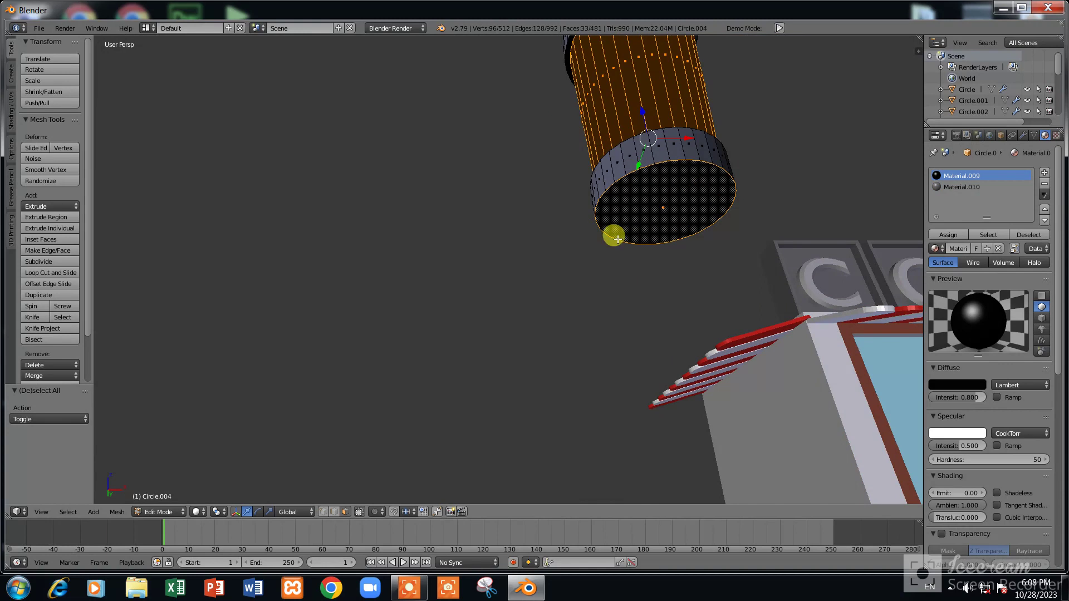
pyautogui.click(1045, 173)
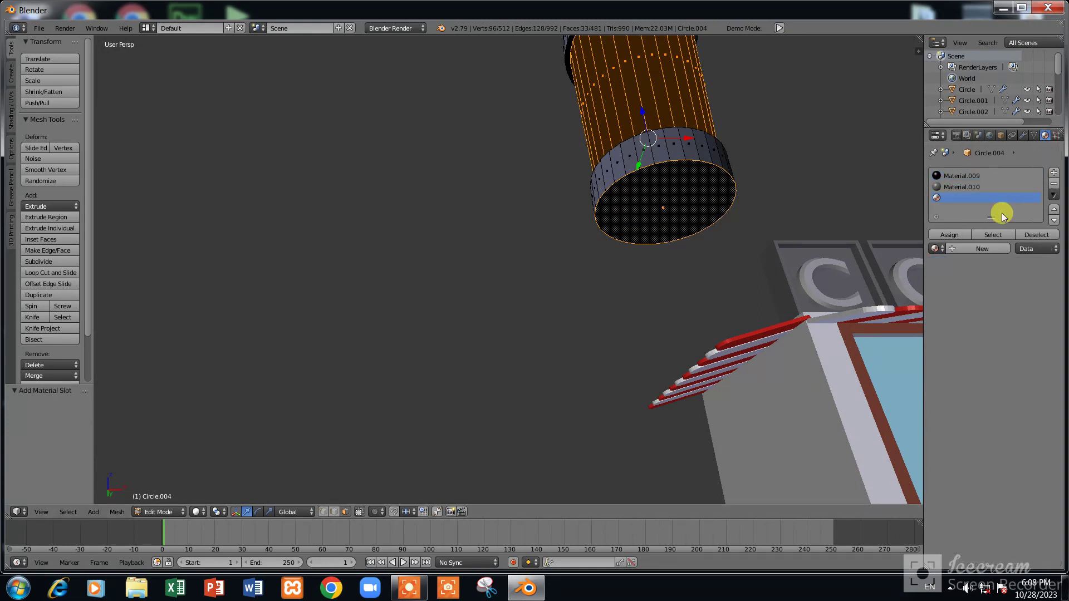
pyautogui.click(951, 235)
pyautogui.click(972, 250)
pyautogui.click(957, 383)
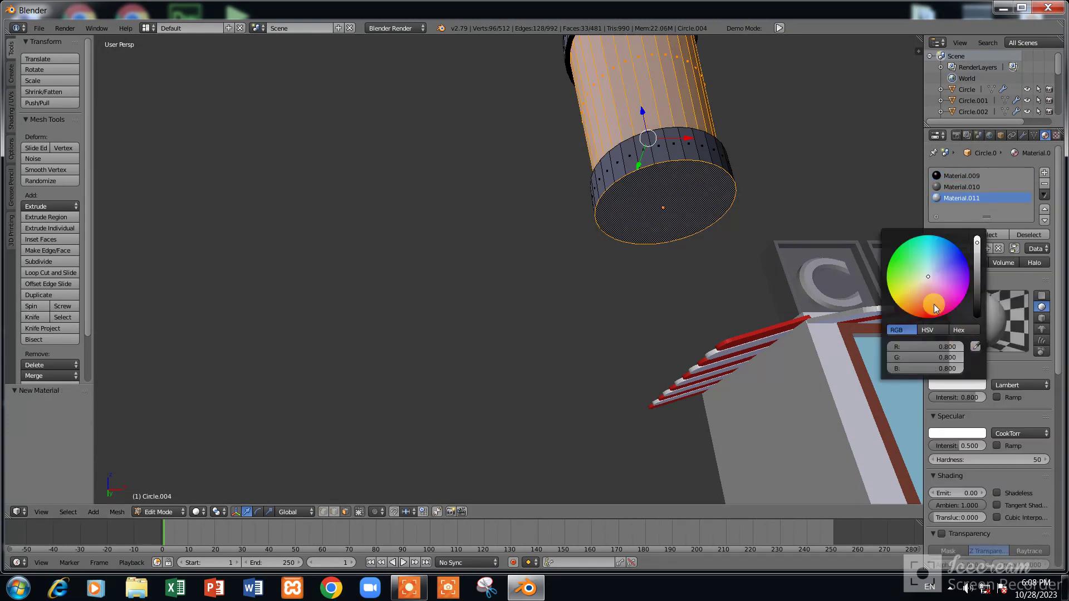
pyautogui.click(934, 304)
# Orbit and zoom to view the arched lamp, cup and building together
pyautogui.press('Tab')
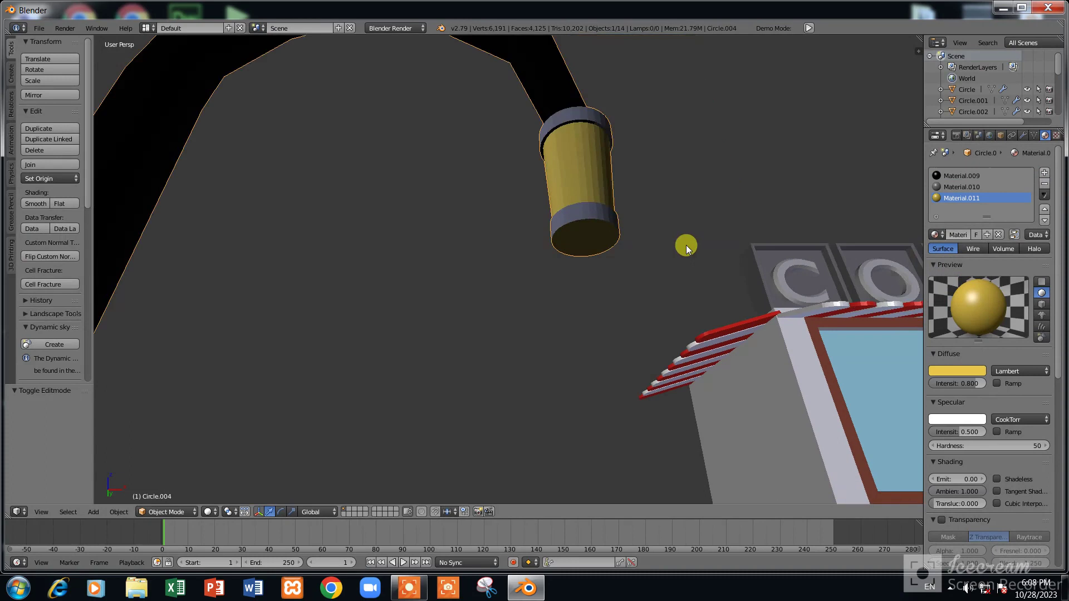
pyautogui.press('Tab')
pyautogui.press('Tab')
pyautogui.moveTo(677, 163); pyautogui.dragTo(663, 86, button='middle')
pyautogui.scroll(2, 647, 157)
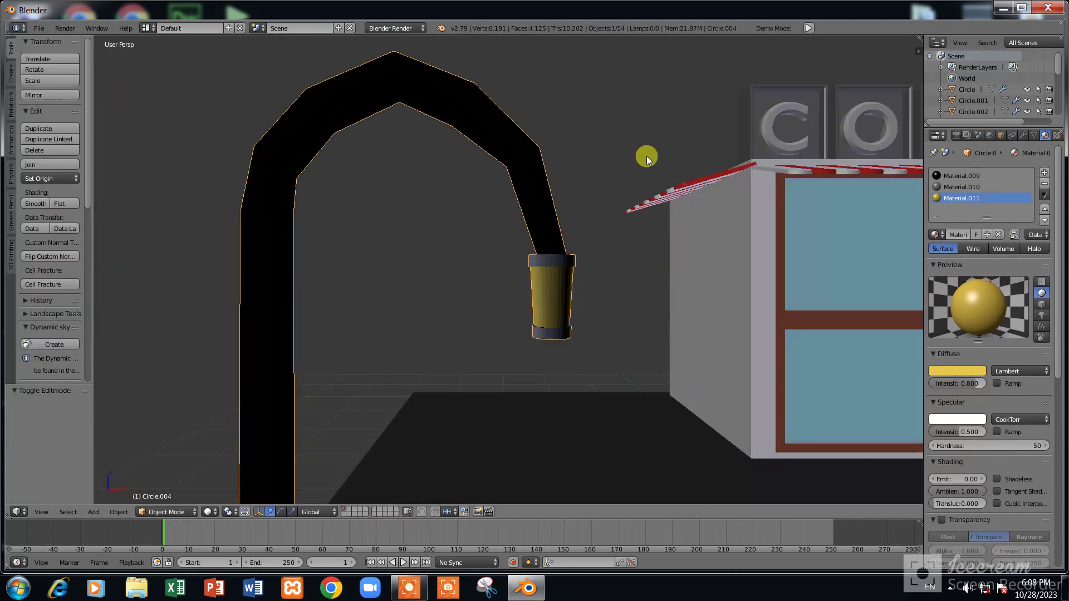
pyautogui.moveTo(647, 157); pyautogui.dragTo(635, 243, button='middle')
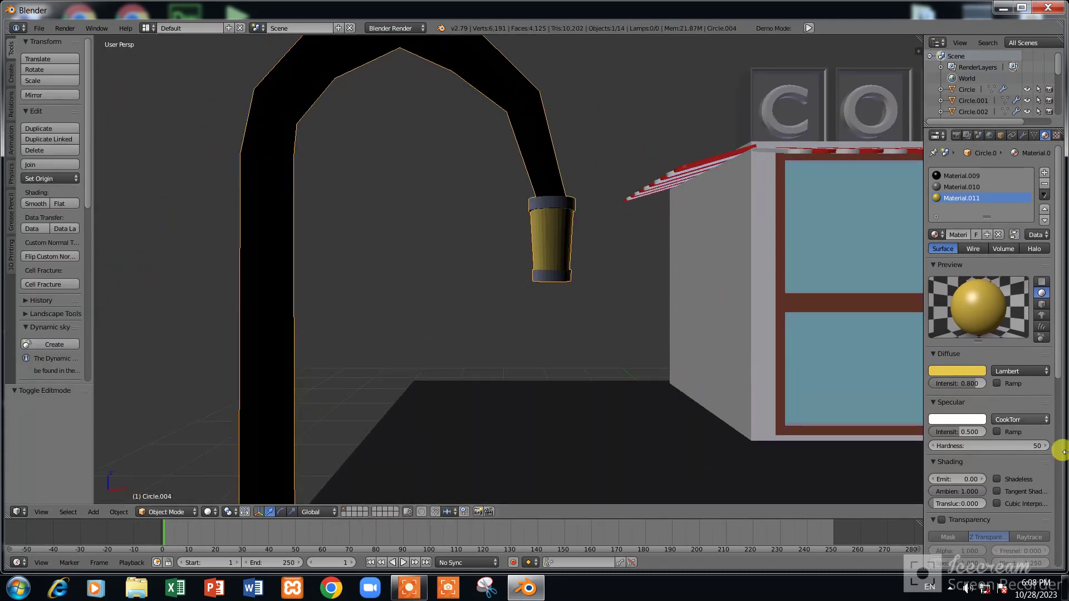
pyautogui.scroll(-1, 917, 419)
pyautogui.scroll(-3, 649, 310)
pyautogui.scroll(1, 650, 310)
# Give the yellow Material.011 emit 0.53 and enable Transparency with alpha 0.684
pyautogui.scroll(-2, 964, 451)
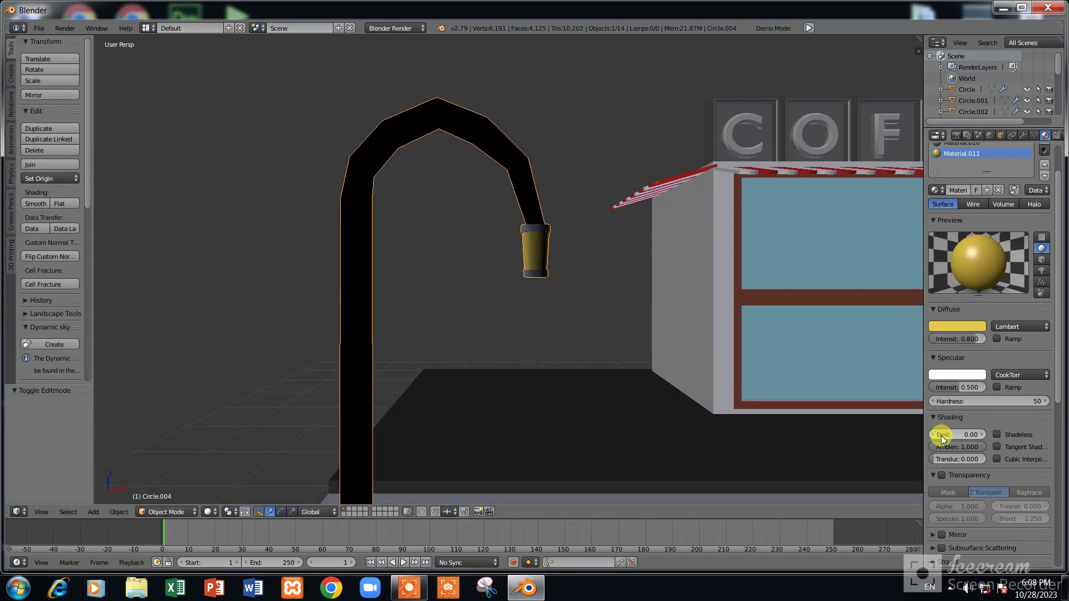
pyautogui.moveTo(950, 435); pyautogui.dragTo(976, 435)
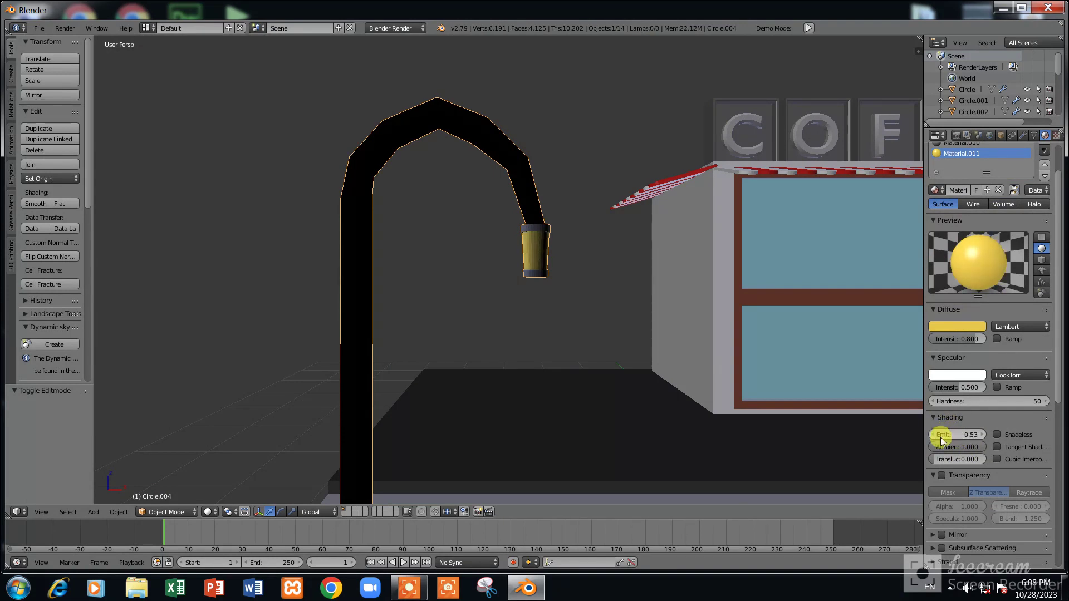
pyautogui.scroll(-2, 941, 440)
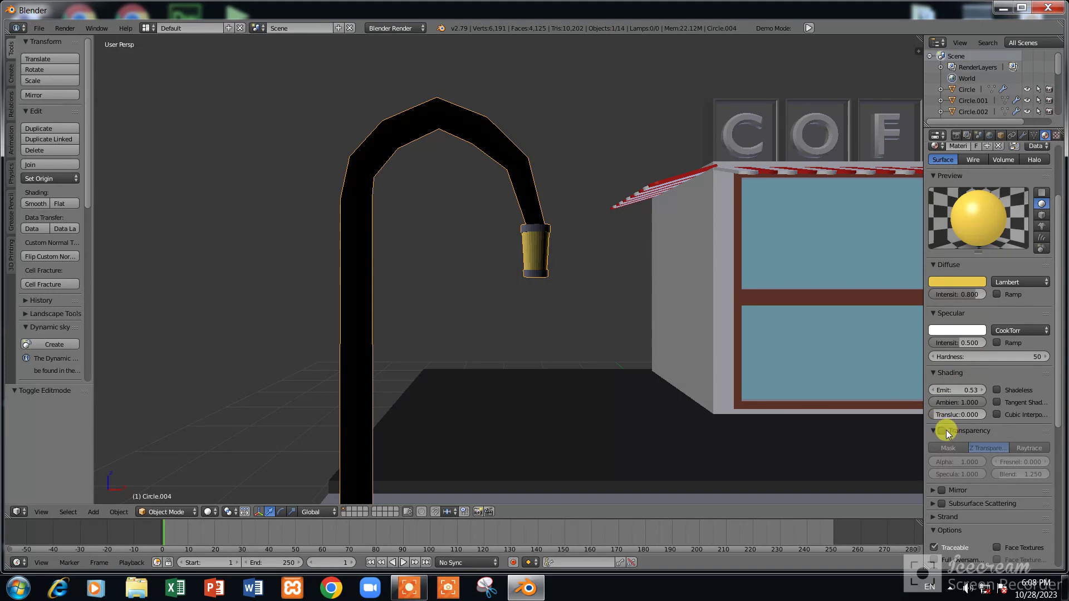
pyautogui.click(943, 431)
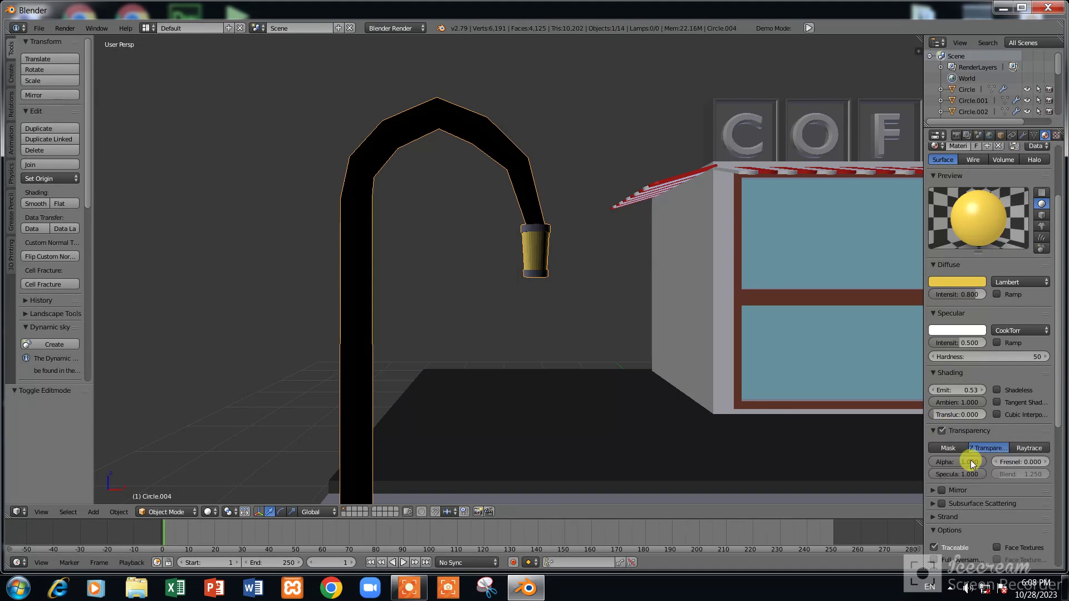
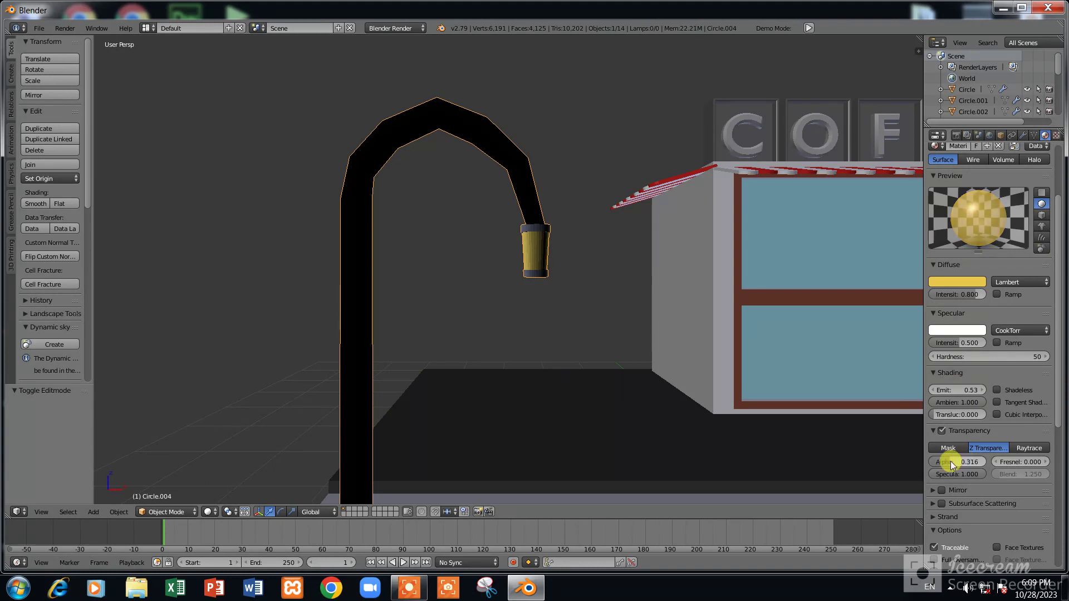
# Add a spot lamp under the lamp post's head and raise it to the post's tip
pyautogui.scroll(-5, 742, 295)
pyautogui.moveTo(742, 295)
pyautogui.mouseDown(button='middle')
pyautogui.moveTo(604, 270)
pyautogui.moveTo(590, 250)
pyautogui.moveTo(460, 193)
pyautogui.moveTo(526, 227)
pyautogui.mouseUp(button='middle')
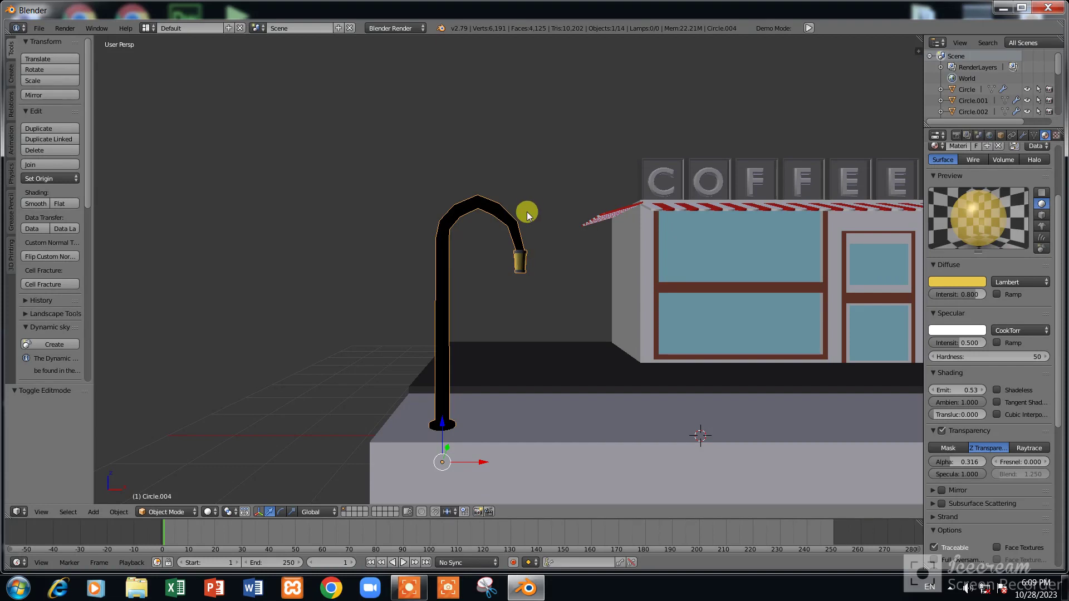
pyautogui.hotkey('shift', 'a')
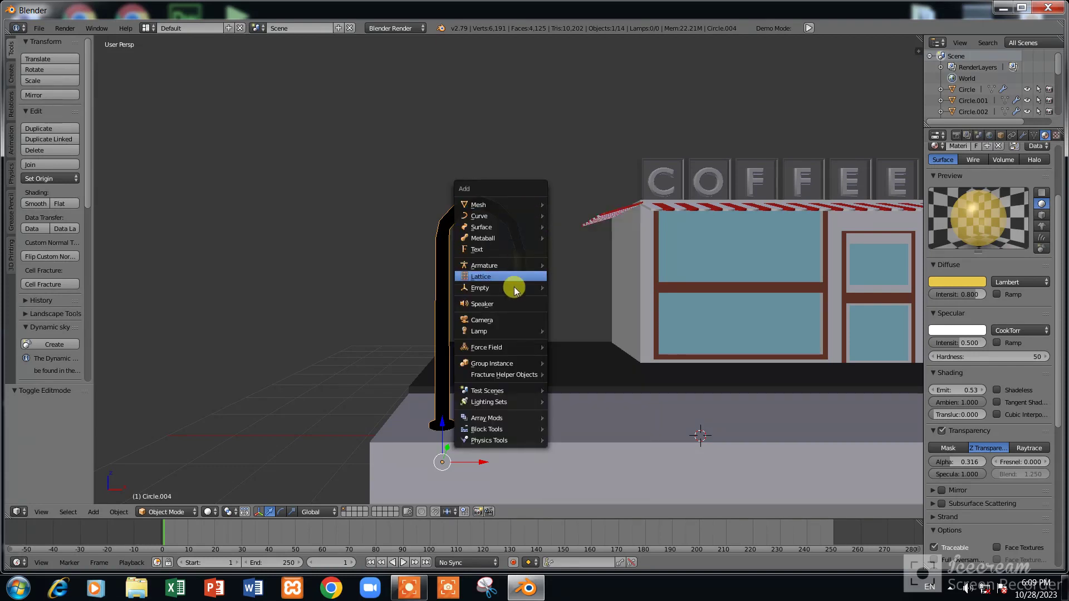
pyautogui.moveTo(479, 331)
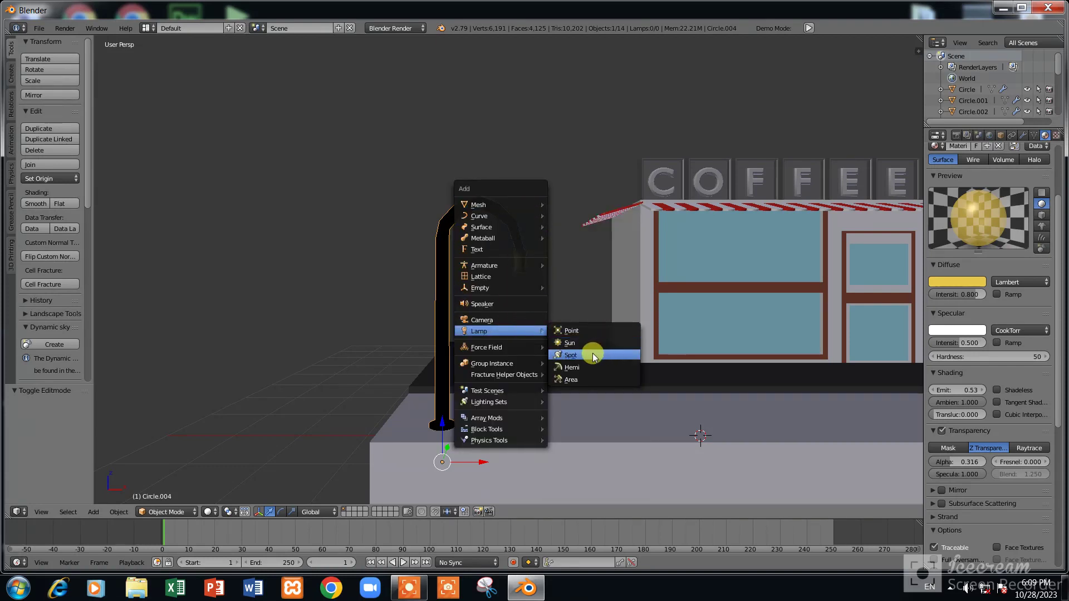
pyautogui.click(592, 354)
pyautogui.press('KP_7')
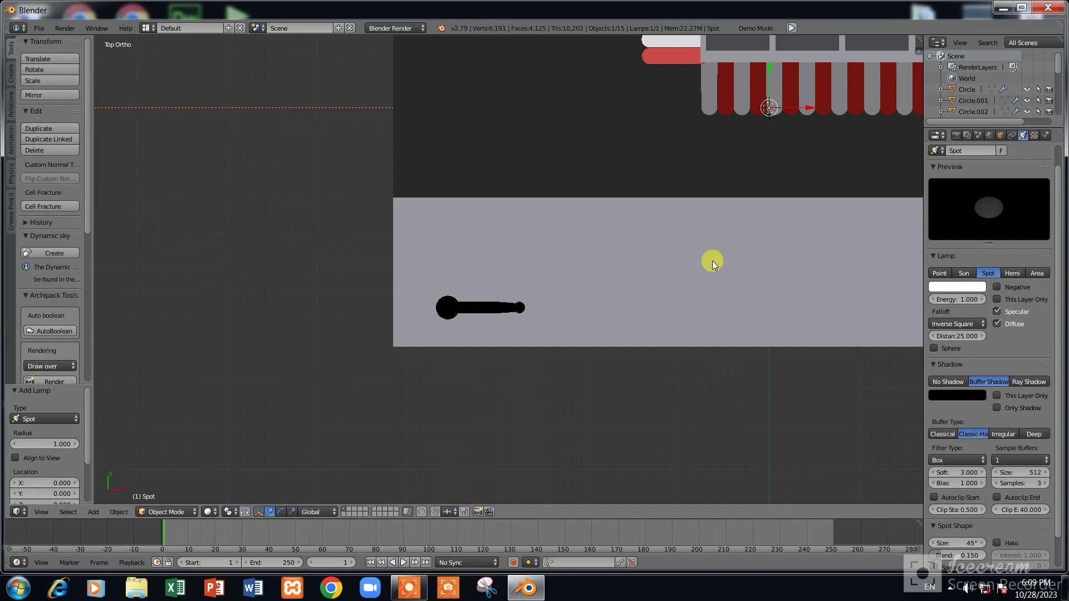
pyautogui.press('g')
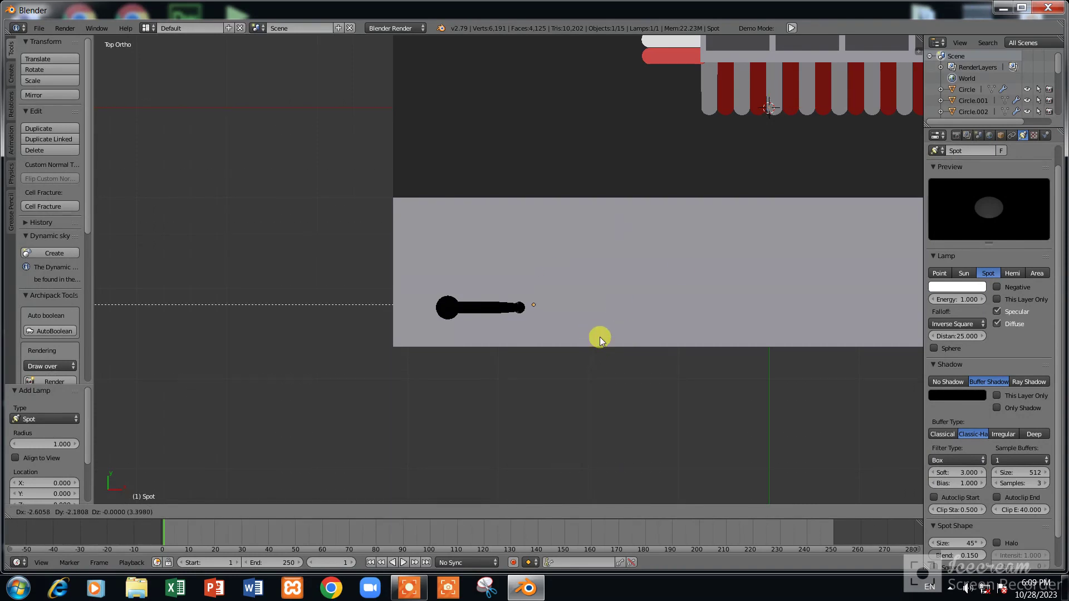
pyautogui.click(582, 350)
pyautogui.press('KP_1')
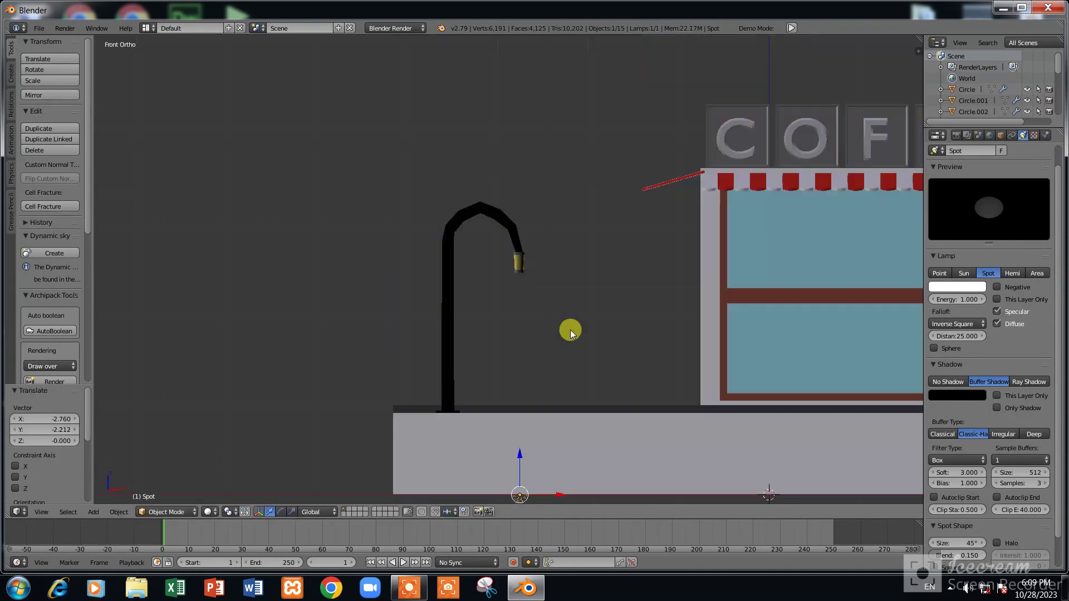
pyautogui.press('z')
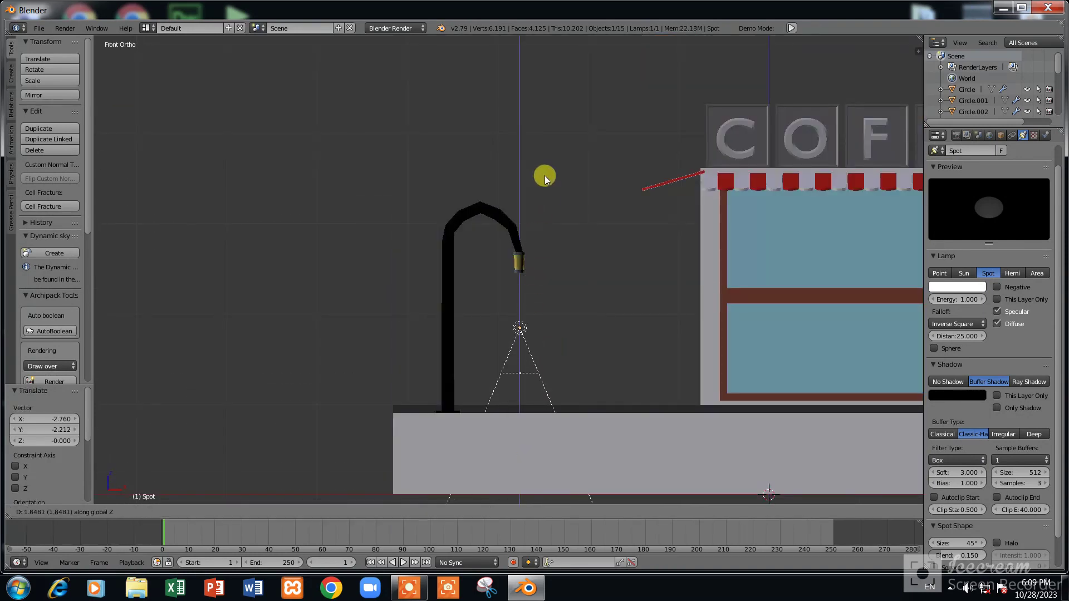
pyautogui.click(546, 148)
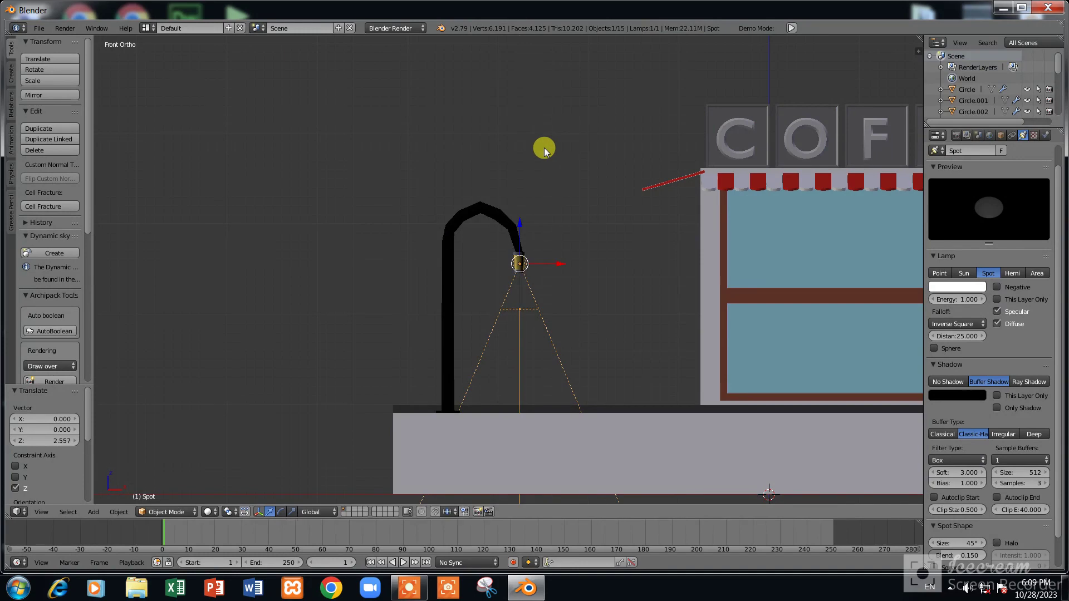
# Preview in Rendered shading and set the spot lamp's colour to yellow
pyautogui.moveTo(562, 197); pyautogui.dragTo(624, 374, button='middle')
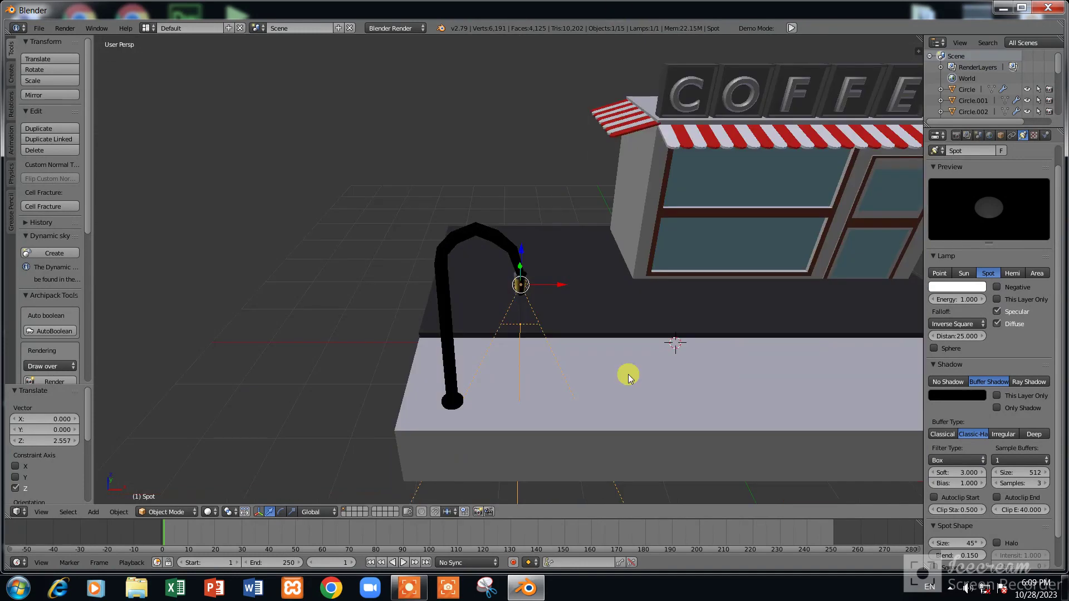
pyautogui.click(208, 512)
pyautogui.click(215, 434)
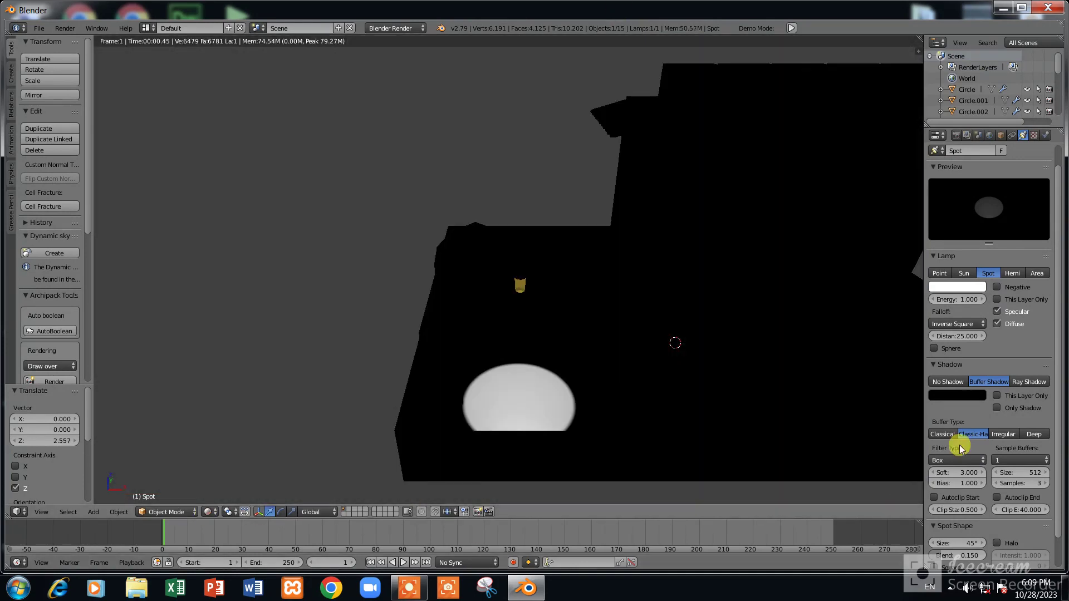
pyautogui.click(966, 287)
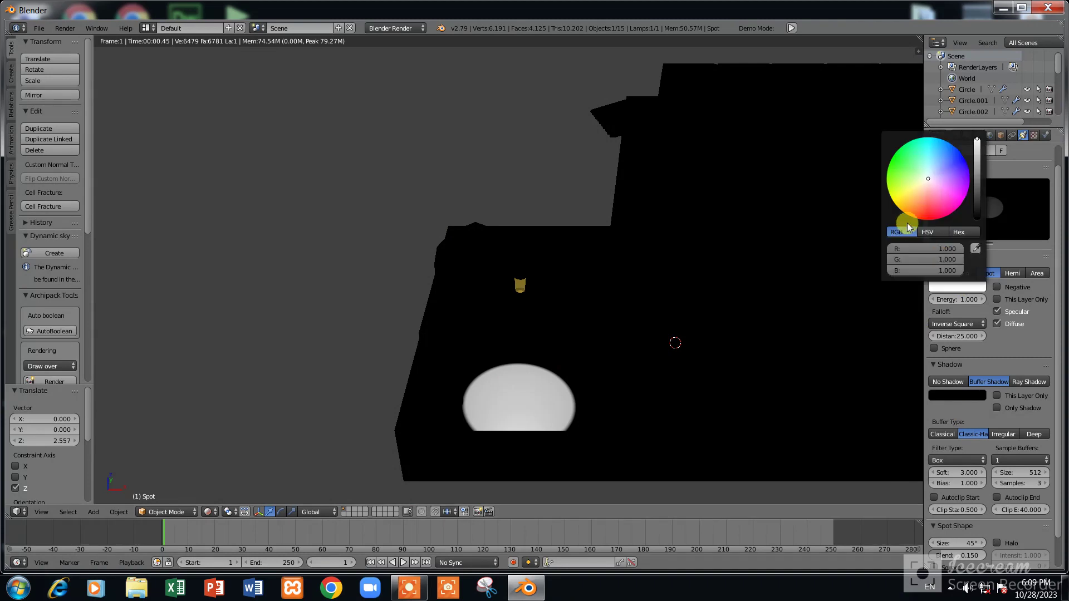
pyautogui.click(909, 198)
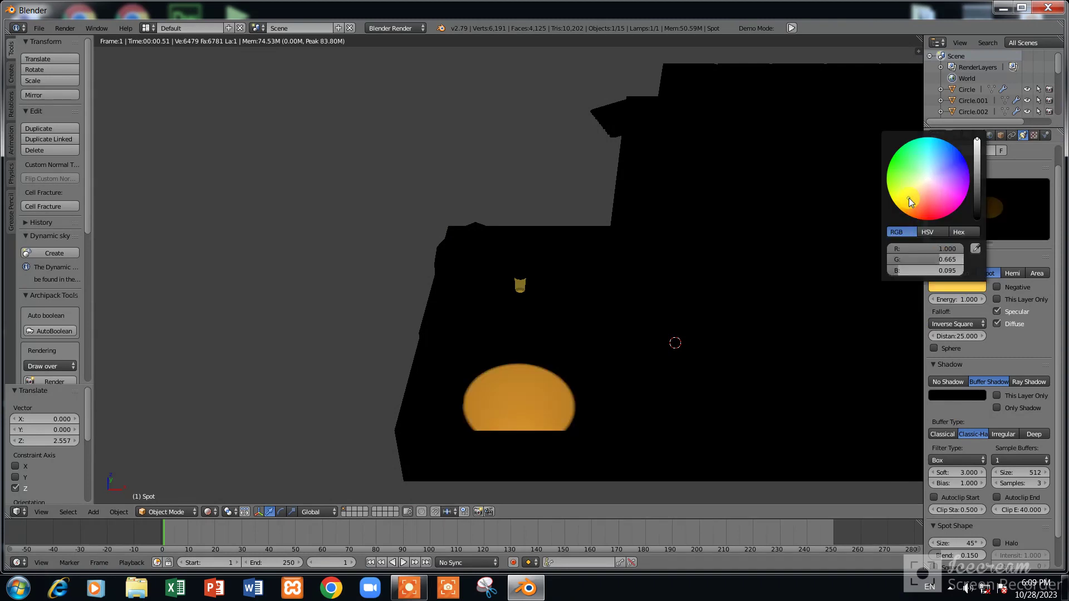
pyautogui.click(910, 187)
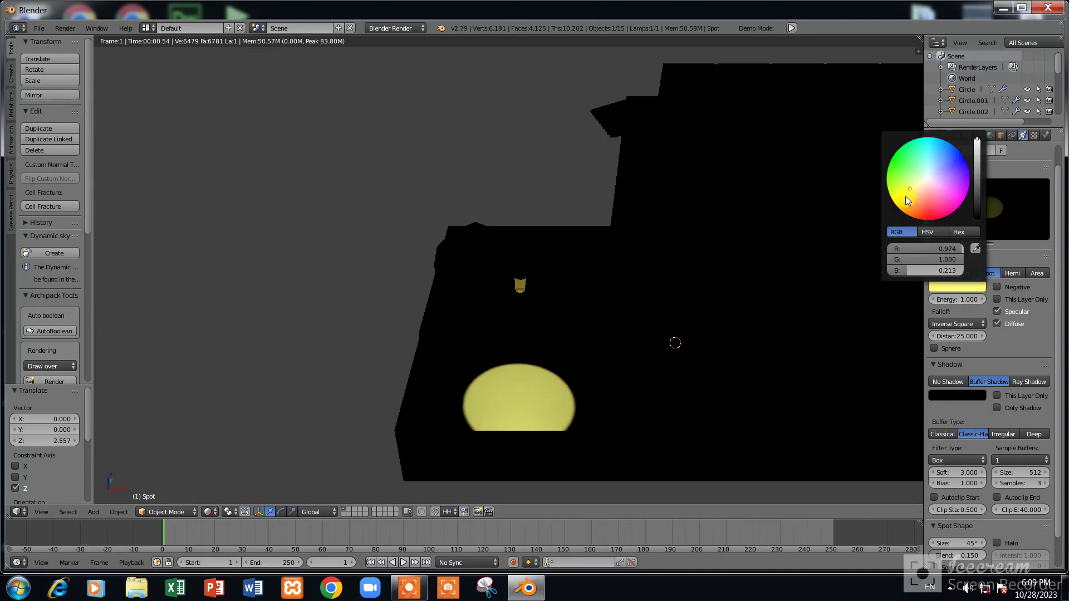
pyautogui.click(906, 196)
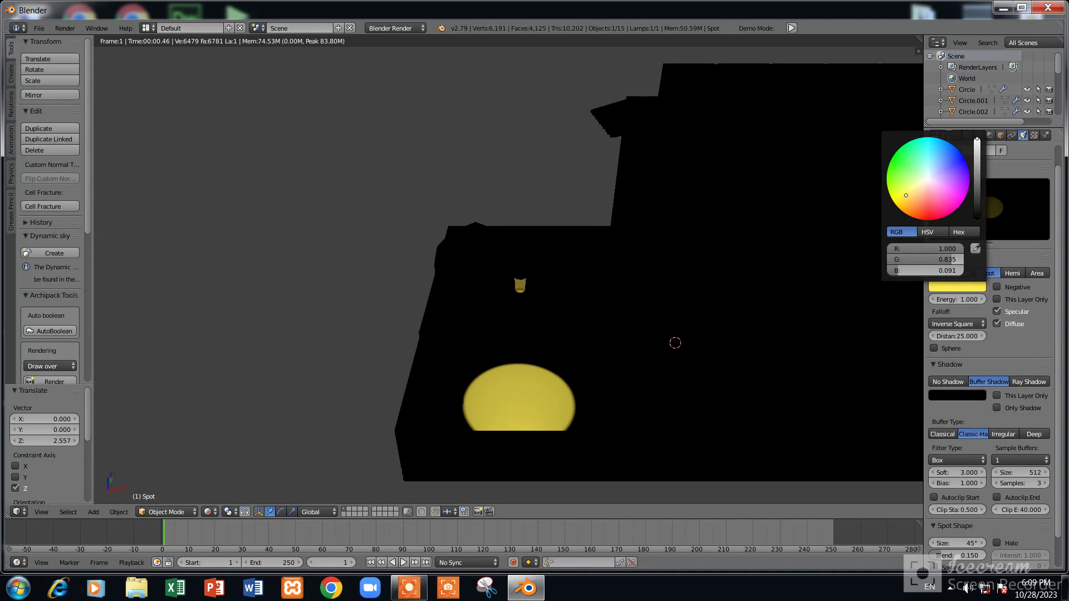
pyautogui.click(913, 201)
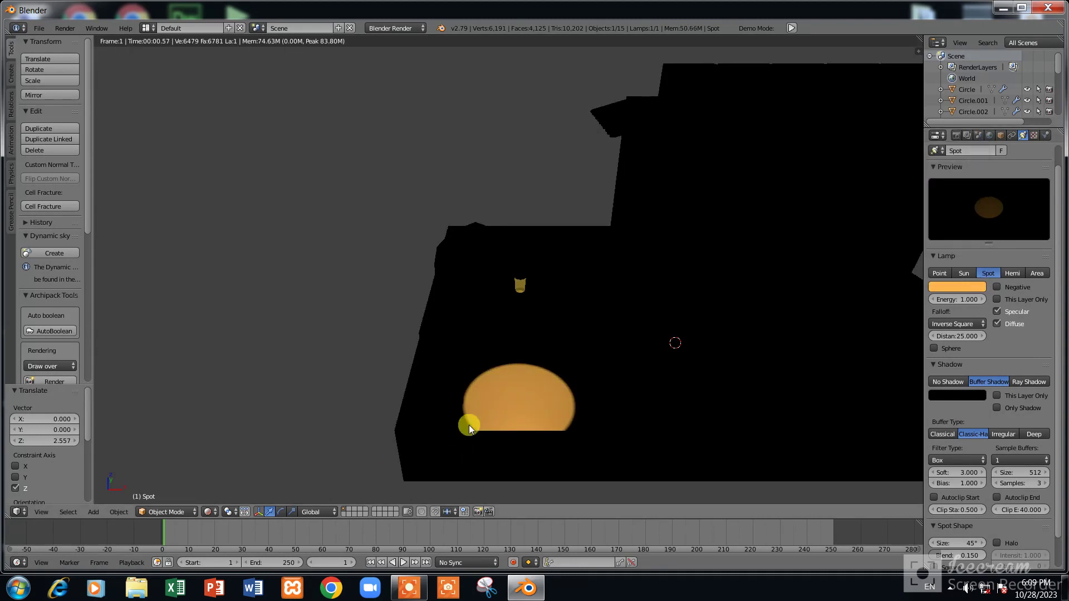
pyautogui.click(966, 286)
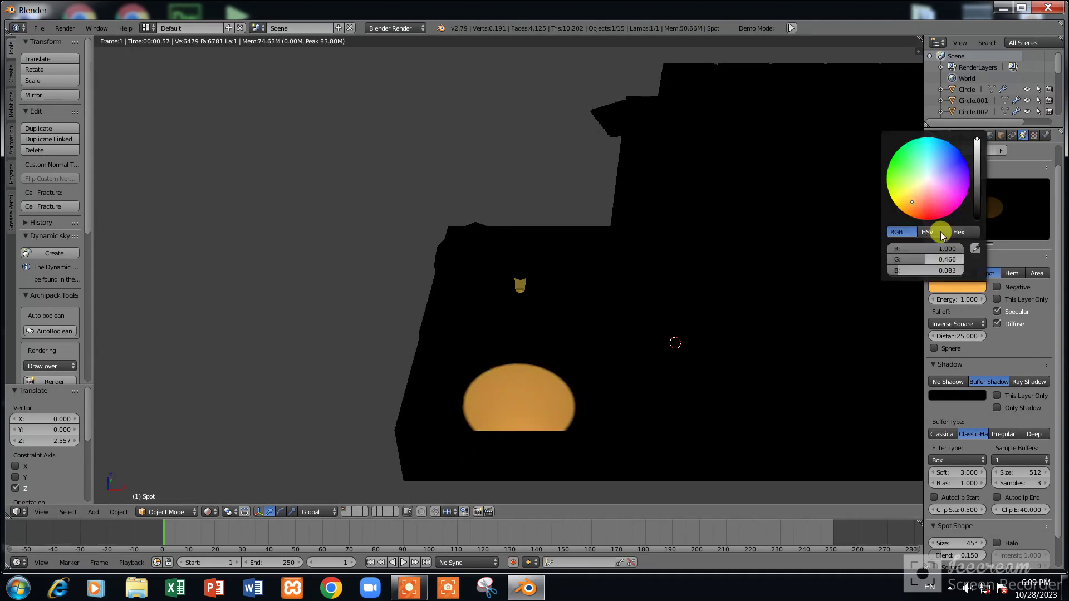
pyautogui.click(908, 197)
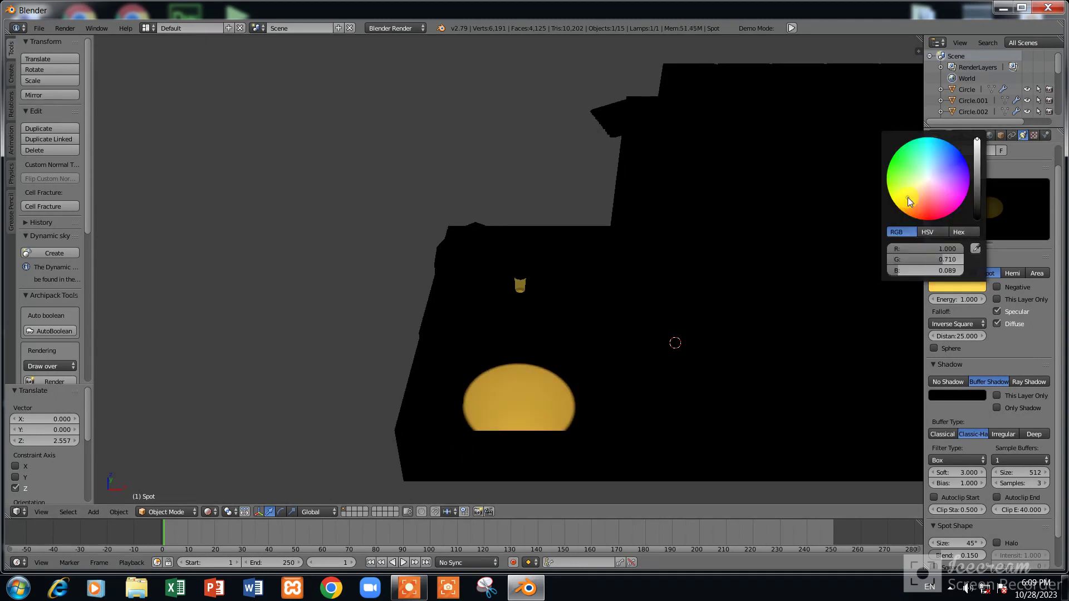
pyautogui.click(211, 503)
# Return to Solid shading and select the lamp post together with its spot lamp
pyautogui.click(218, 476)
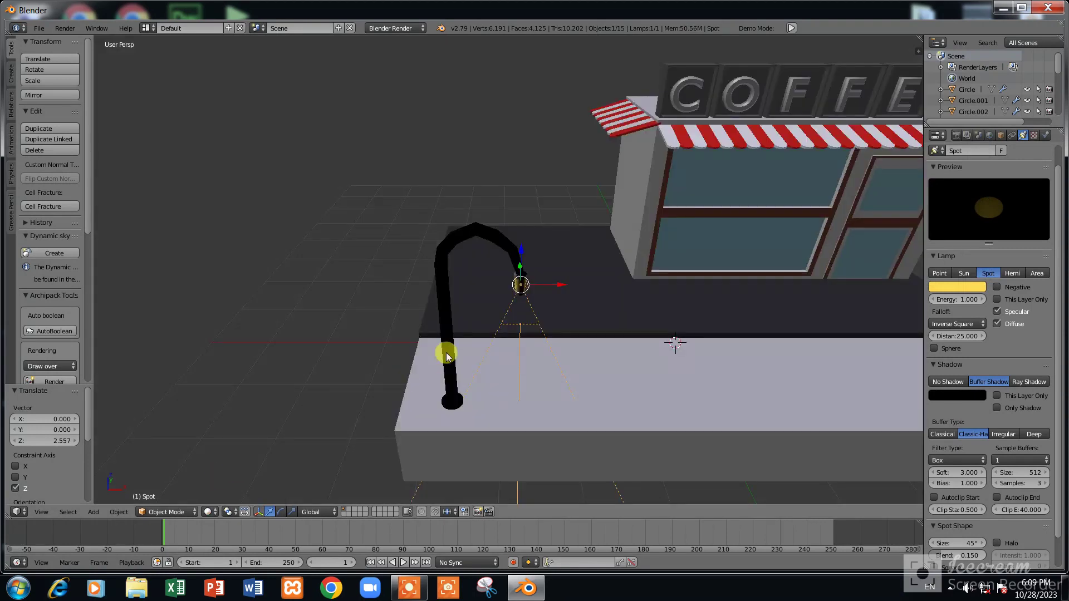
pyautogui.keyDown('shift'); pyautogui.rightClick(424, 418); pyautogui.keyUp('shift')
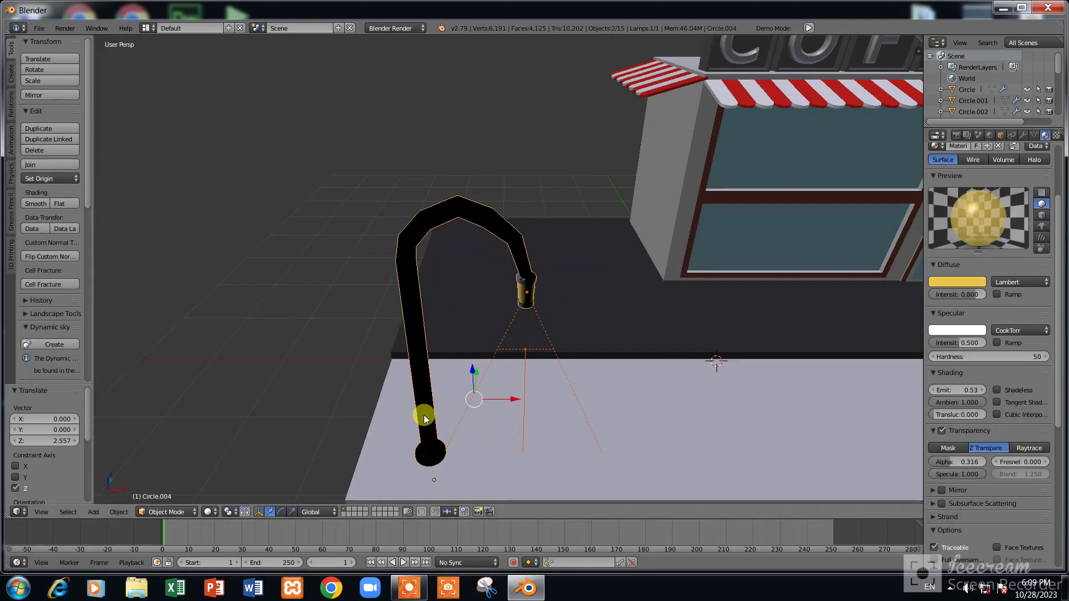
pyautogui.press('KP_7')
pyautogui.scroll(-3, 479, 300)
pyautogui.scroll(-3, 484, 257)
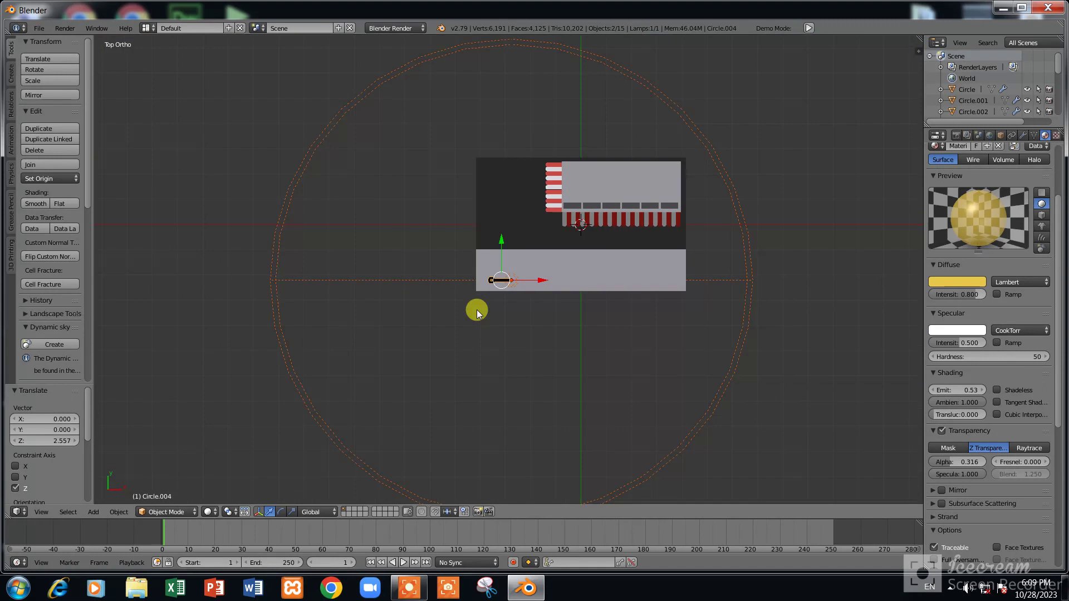
pyautogui.scroll(-2, 477, 312)
# Duplicate the lamp post and spot into the platform's back-left corner, rotated about 33°
pyautogui.hotkey('shift', 'd')
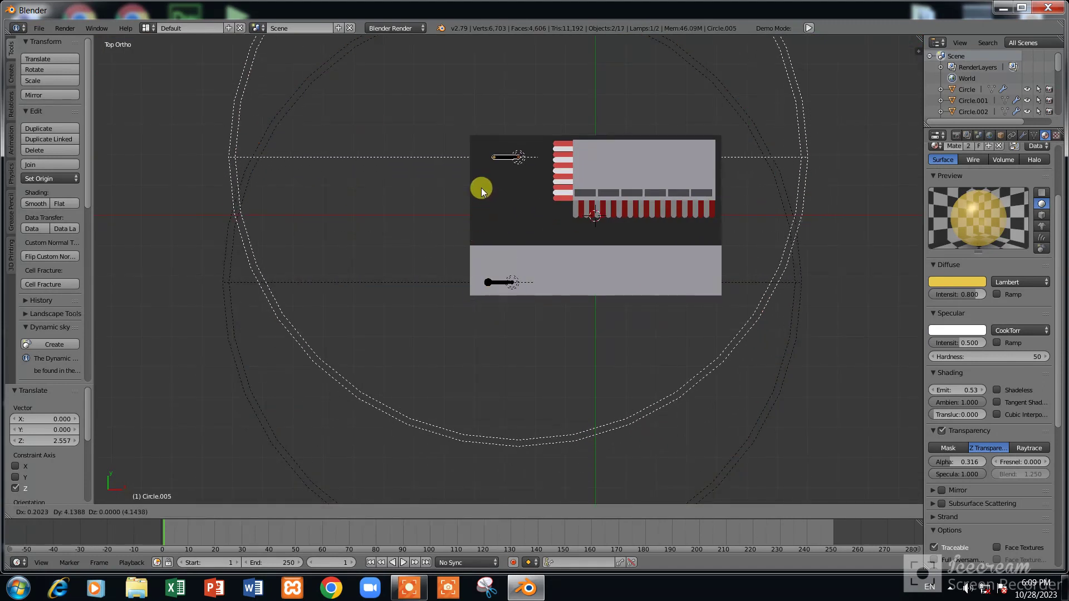
pyautogui.press('y')
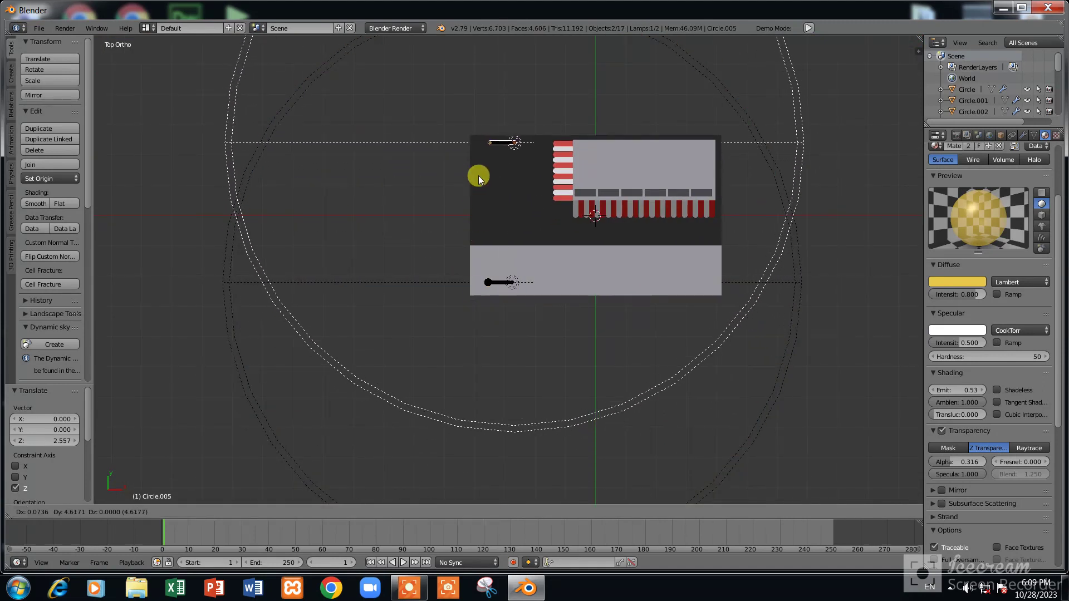
pyautogui.click(478, 176)
pyautogui.press('r')
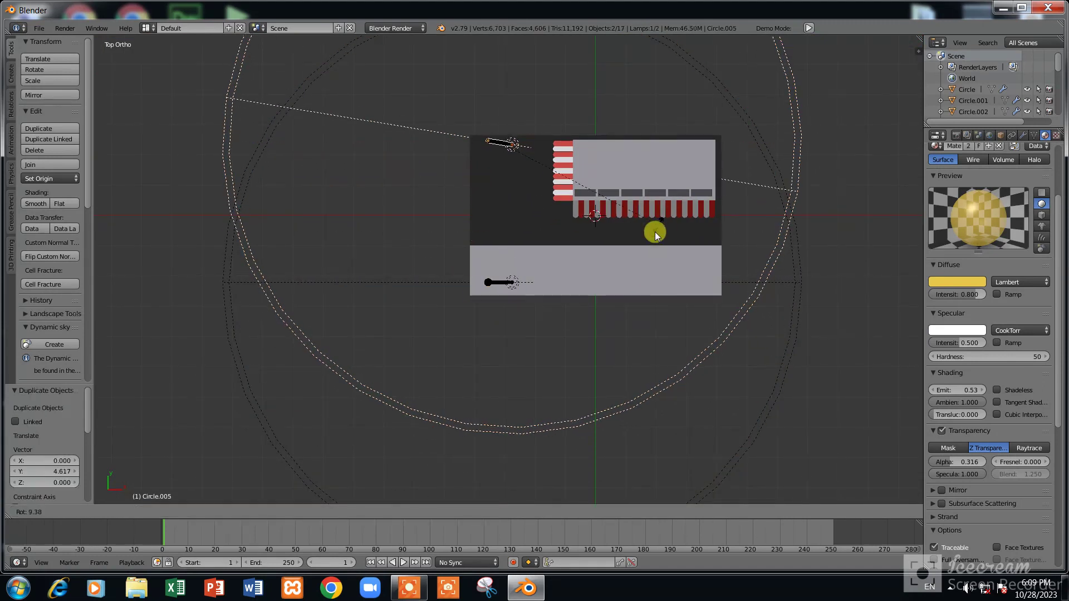
pyautogui.click(614, 283)
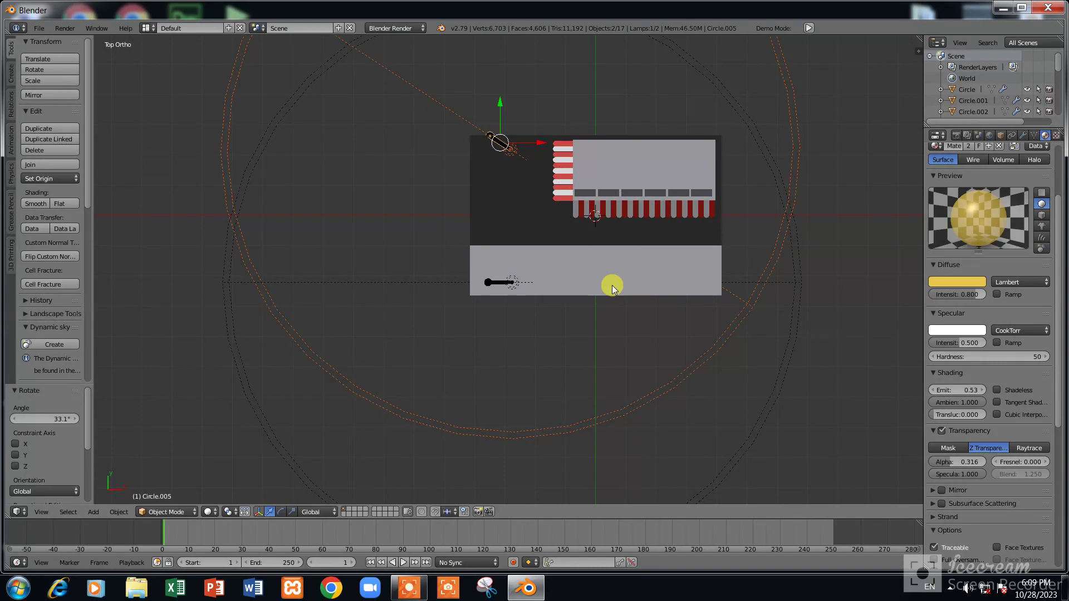
pyautogui.press('g')
pyautogui.click(603, 298)
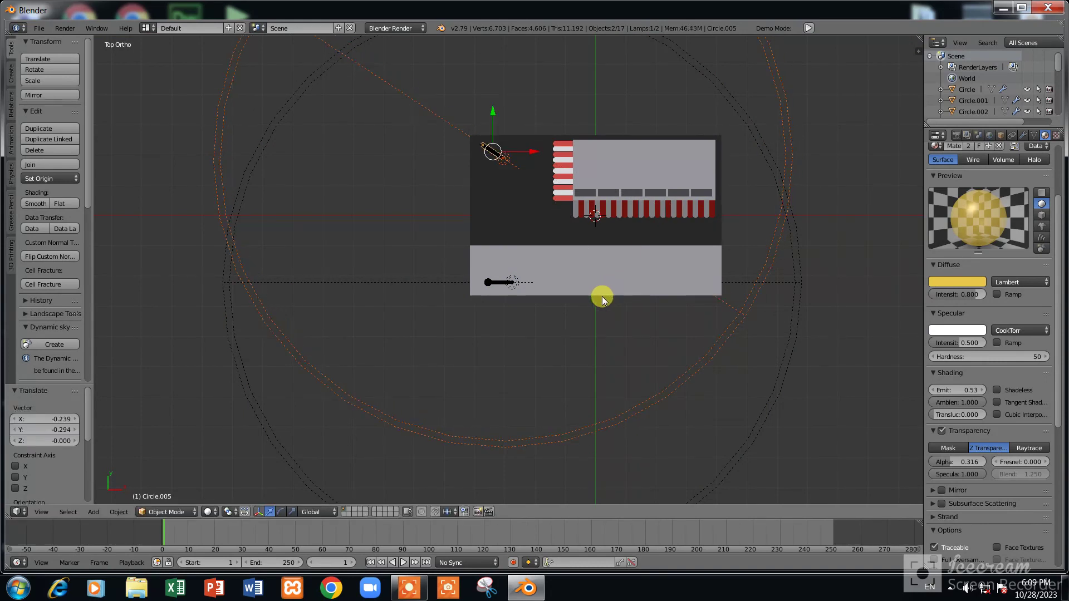
# Place another lamp post copy at the counter's right end, rotated to face inward
pyautogui.hotkey('shift', 'd')
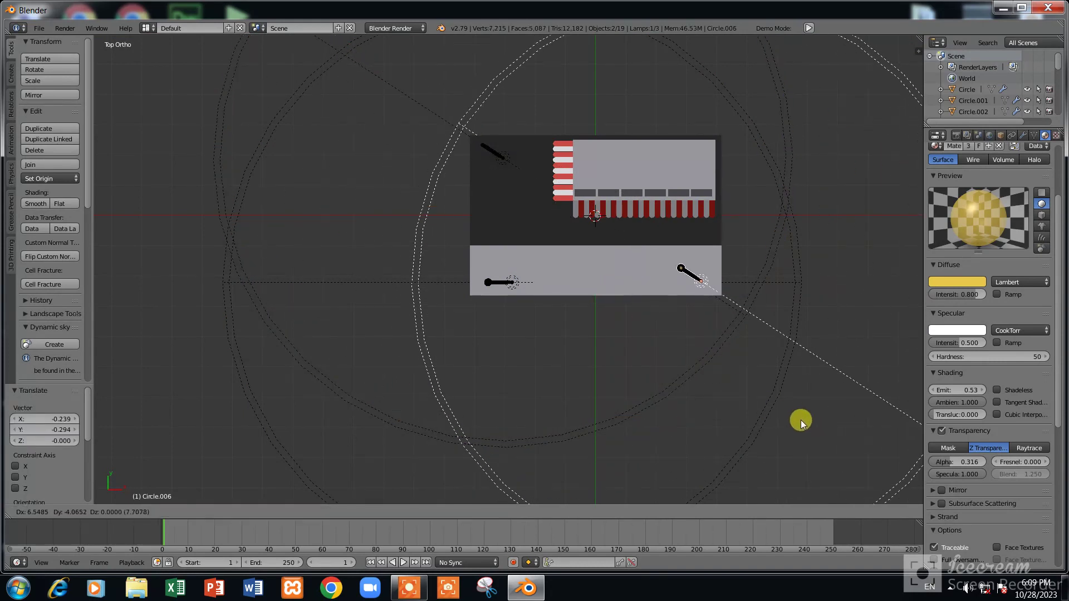
pyautogui.click(831, 439)
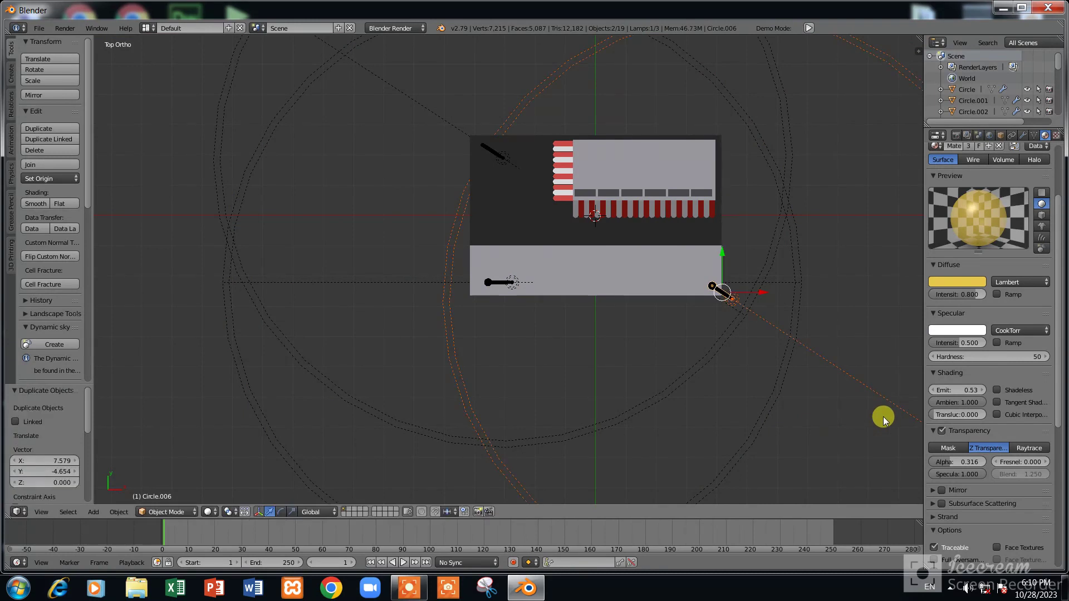
pyautogui.press('r')
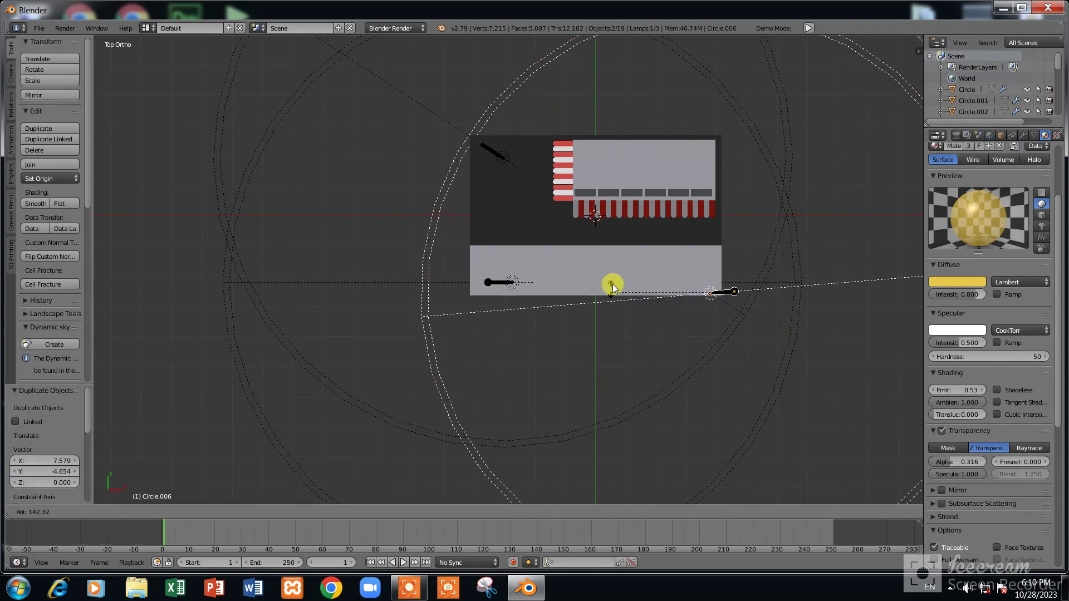
pyautogui.click(609, 282)
pyautogui.press('g')
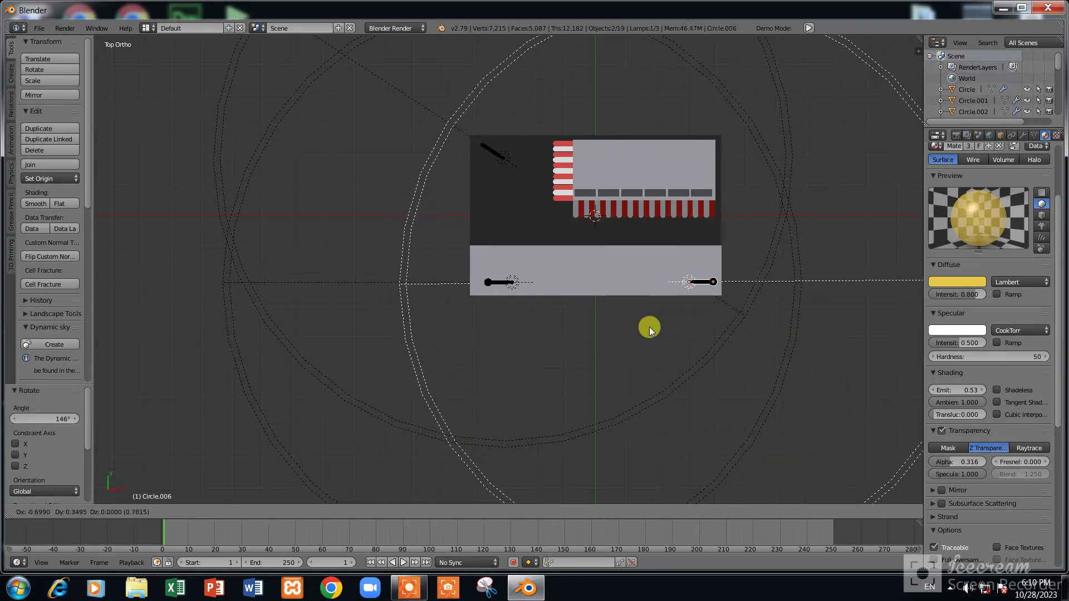
pyautogui.click(643, 329)
pyautogui.scroll(-3, 634, 293)
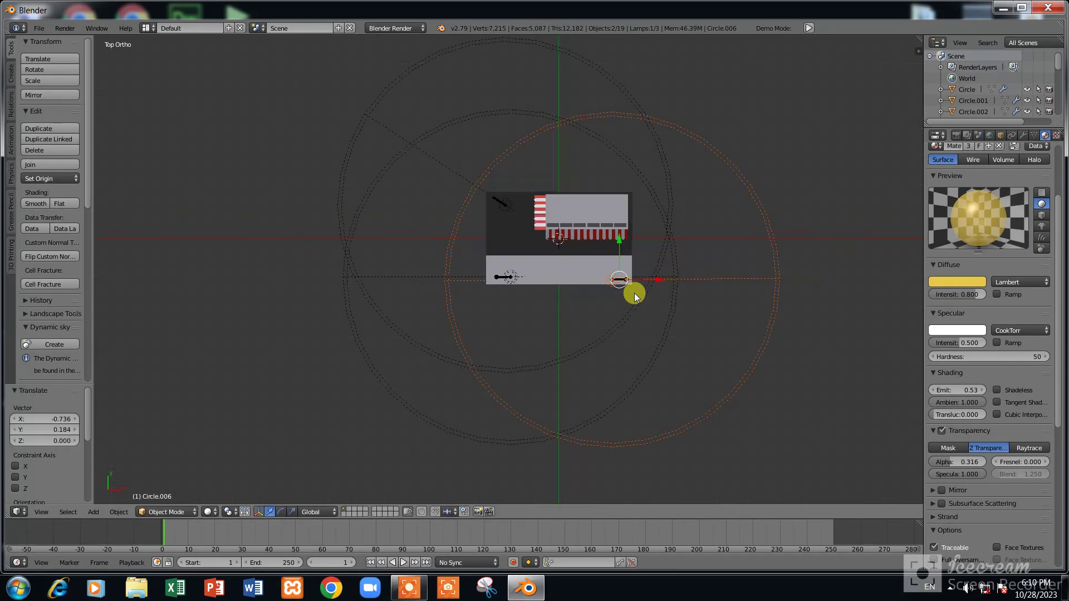
pyautogui.moveTo(634, 293); pyautogui.dragTo(563, 276, button='middle')
# Add a point lamp and raise it high above the shop to Z 10.711
pyautogui.hotkey('shift', 'a')
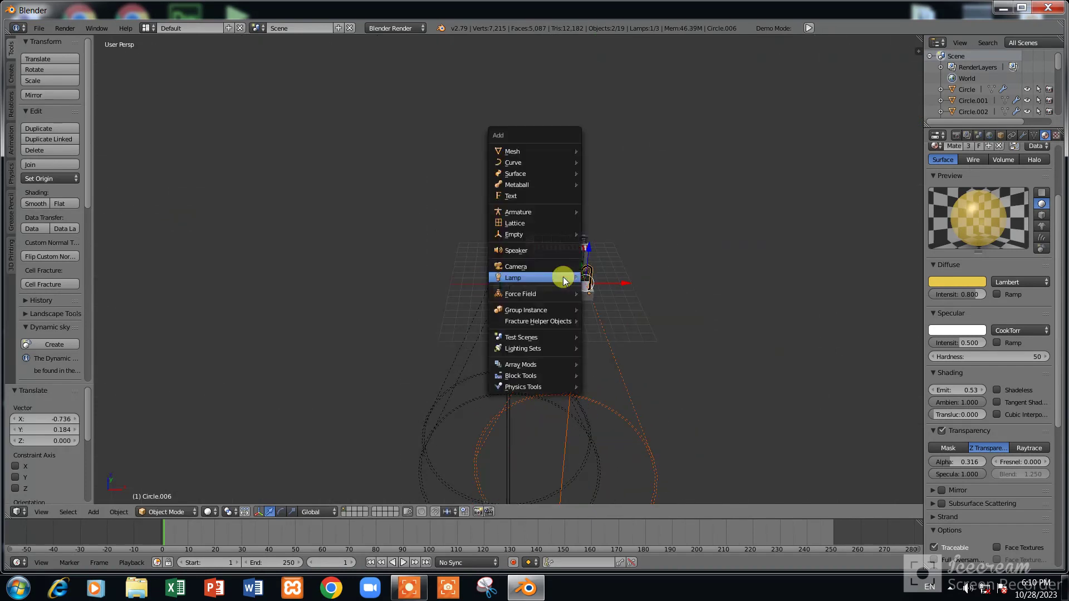
pyautogui.click(606, 279)
pyautogui.press('KP_1')
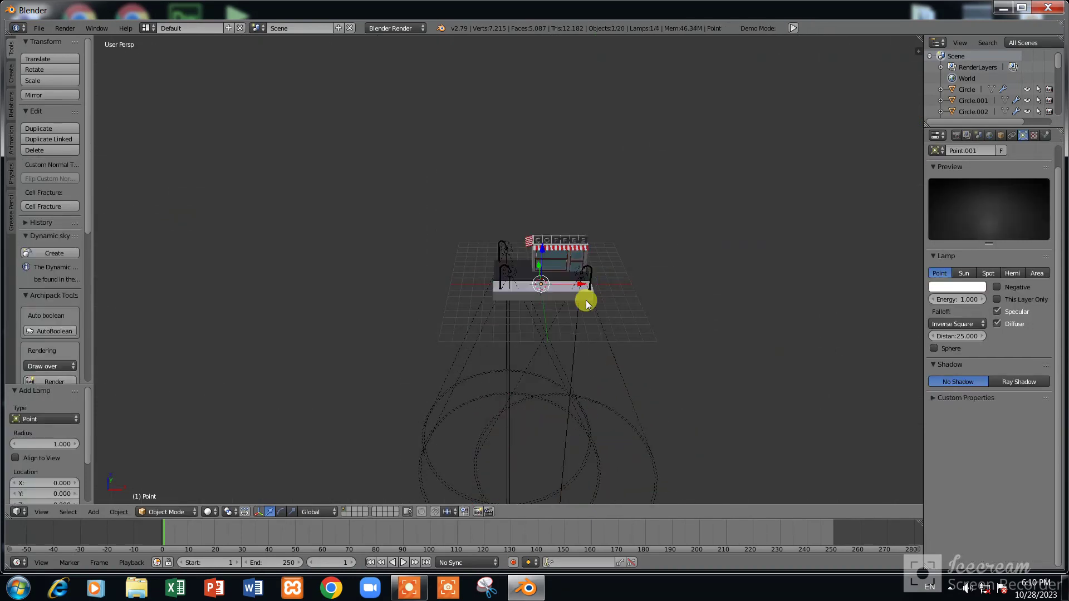
pyautogui.press('g')
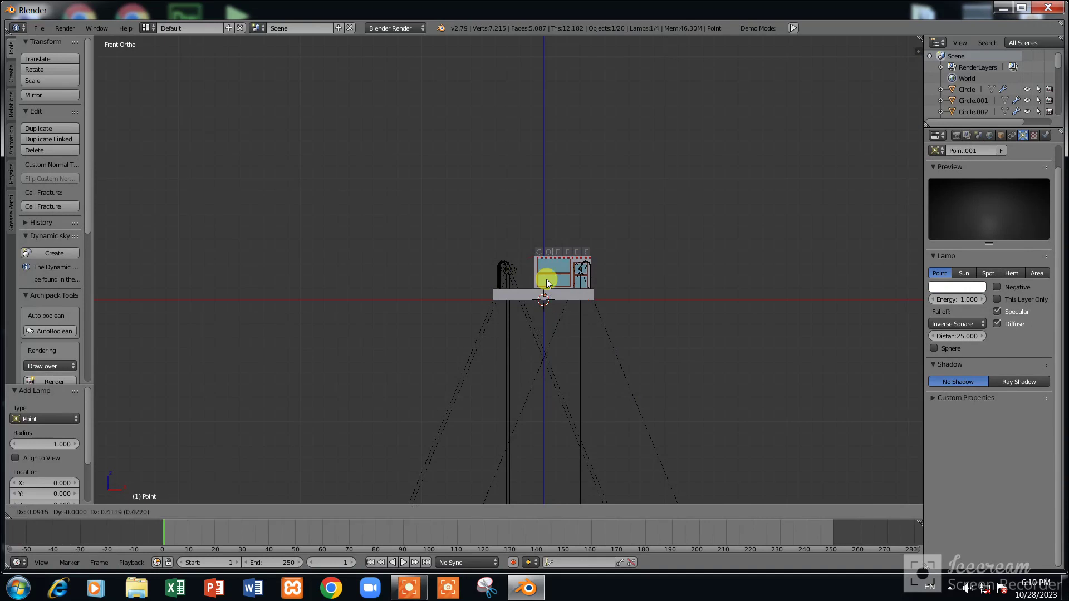
pyautogui.press('z')
pyautogui.click(549, 212)
pyautogui.moveTo(550, 212); pyautogui.dragTo(486, 326, button='middle')
pyautogui.scroll(3, 445, 384)
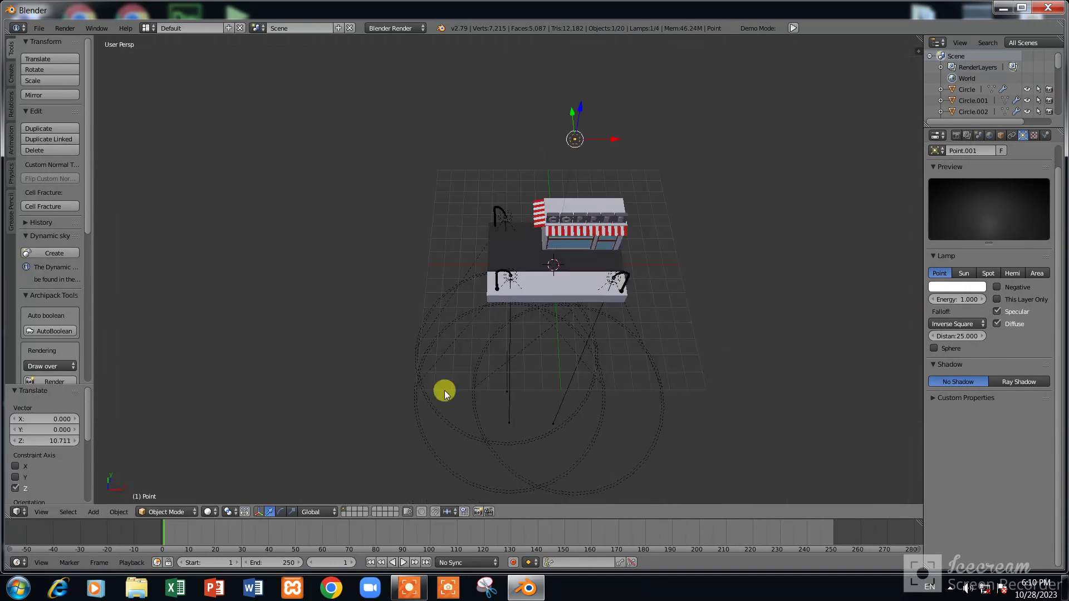
pyautogui.scroll(2, 444, 387)
# Check the scene in Wireframe and then Rendered shading from an angled front view
pyautogui.click(206, 512)
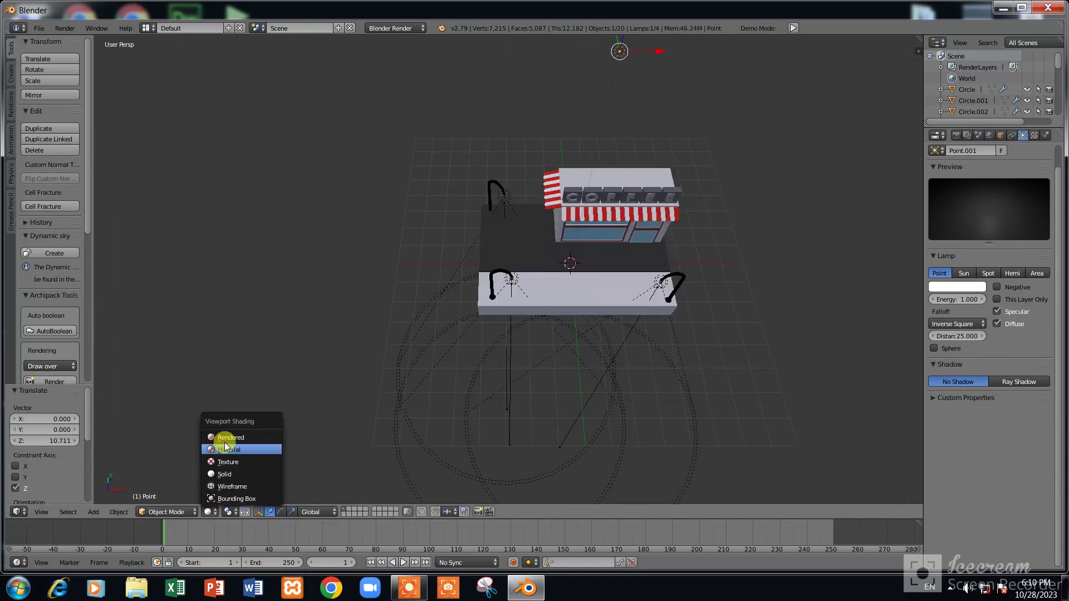
pyautogui.click(225, 488)
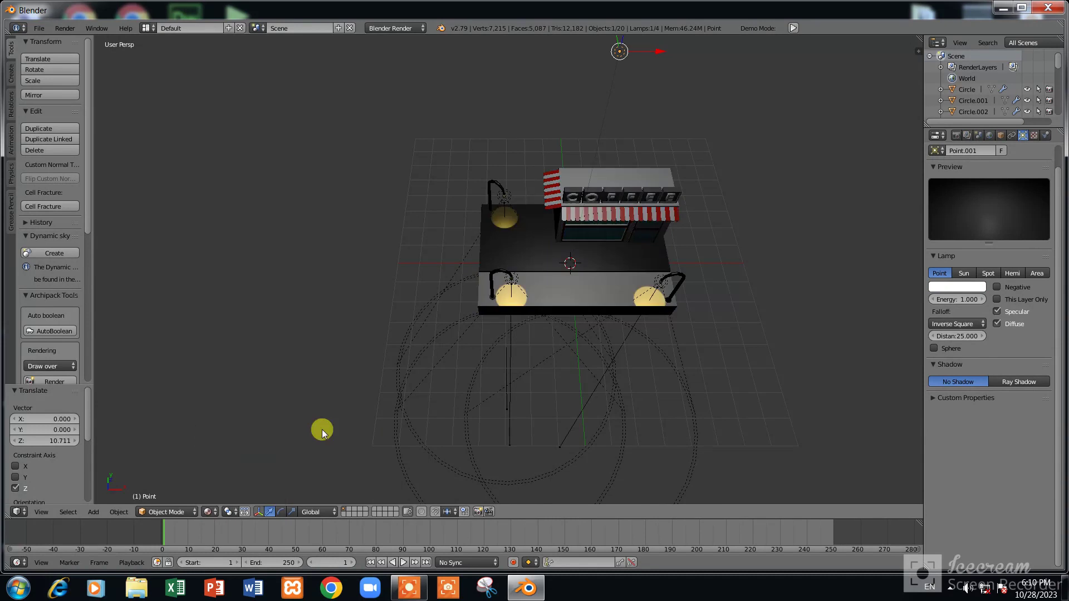
pyautogui.click(210, 512)
pyautogui.click(232, 439)
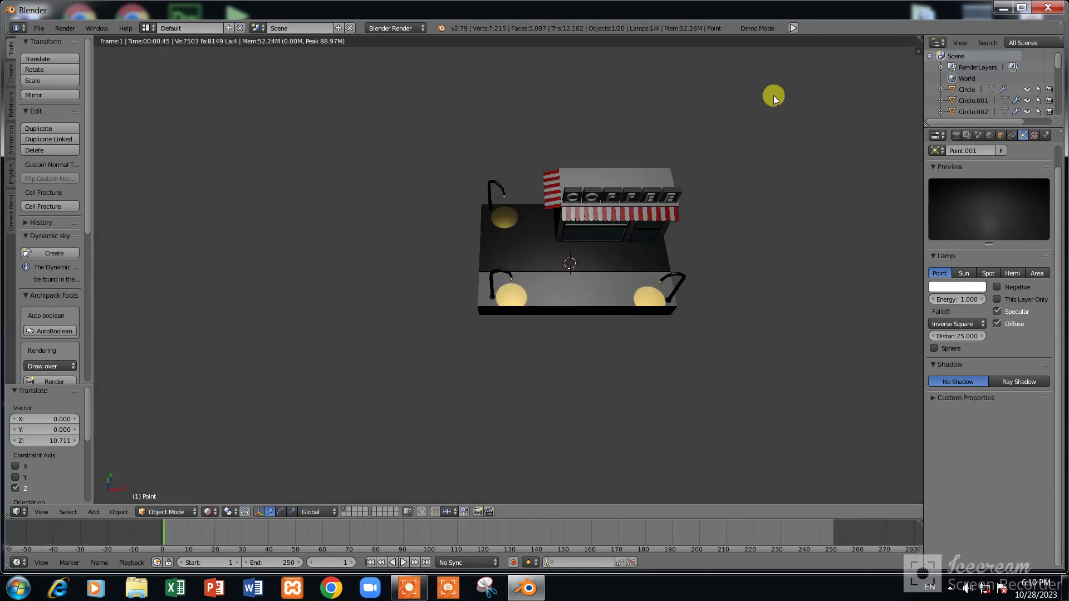
pyautogui.press('KP_1')
pyautogui.scroll(2, 778, 185)
pyautogui.scroll(2, 795, 198)
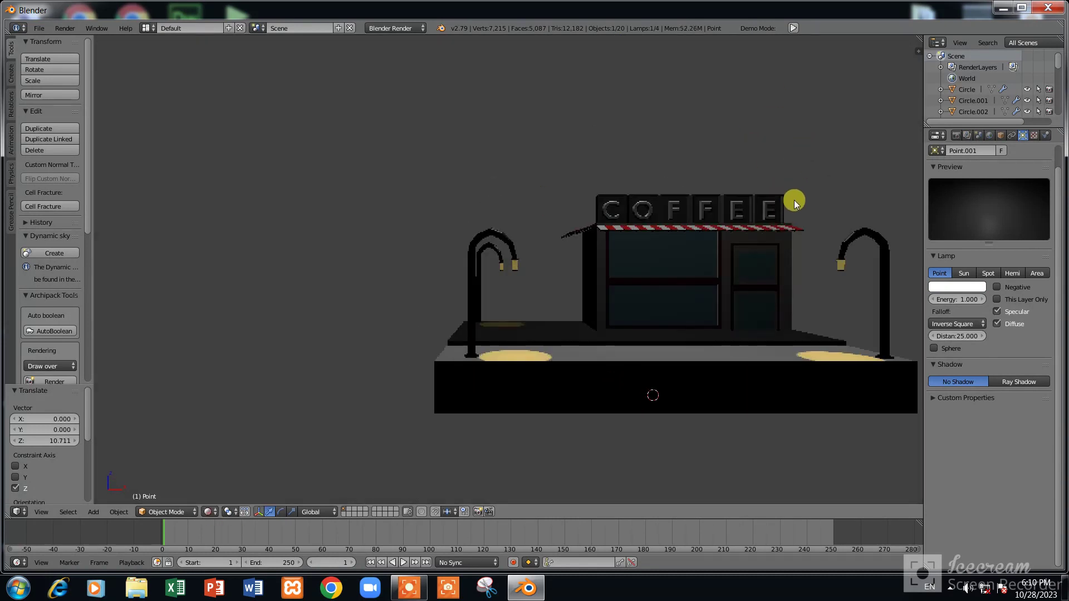
pyautogui.moveTo(794, 200)
pyautogui.mouseDown(button='middle')
pyautogui.moveTo(747, 239)
pyautogui.moveTo(685, 262)
pyautogui.mouseUp(button='middle')
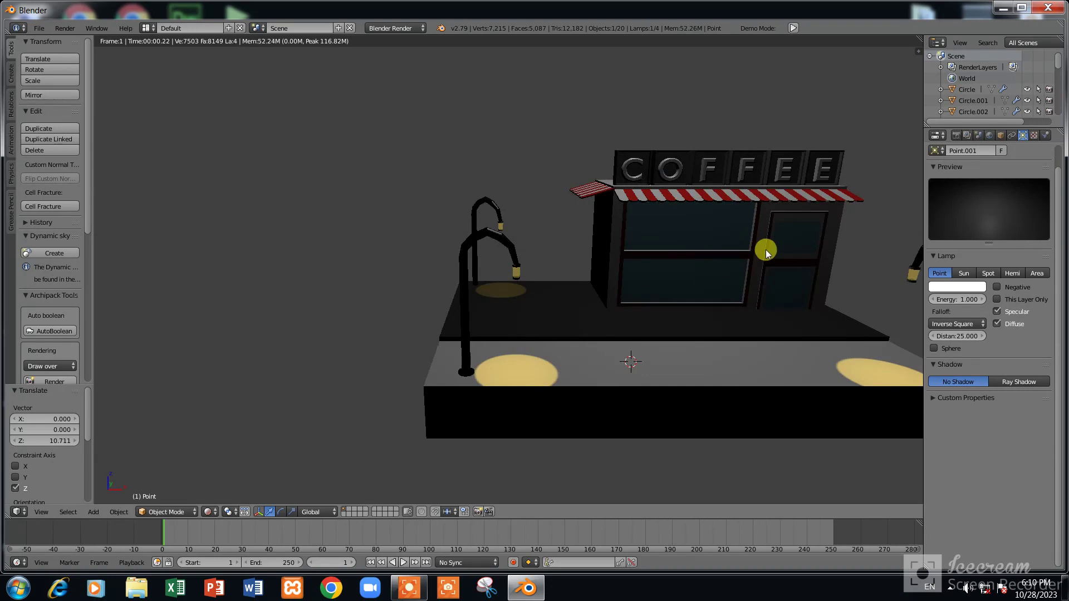
pyautogui.keyDown('shift'); pyautogui.moveTo(766, 250); pyautogui.dragTo(718, 250, button='middle'); pyautogui.keyUp('shift')
# Return to Solid shading and select the coffee shop building
pyautogui.click(210, 511)
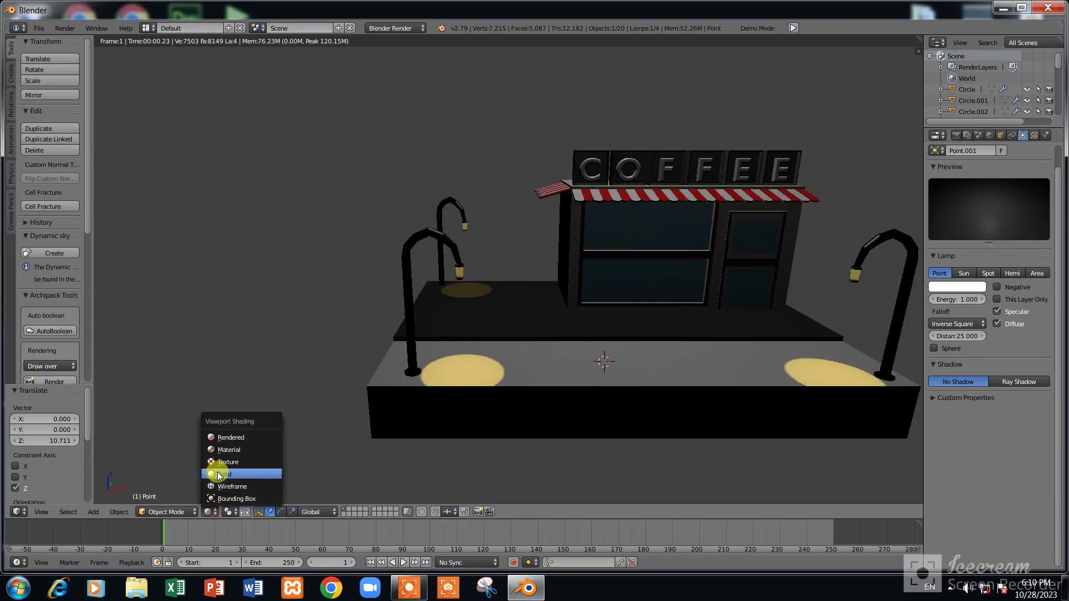
pyautogui.click(215, 471)
pyautogui.scroll(1, 713, 223)
pyautogui.rightClick(712, 222)
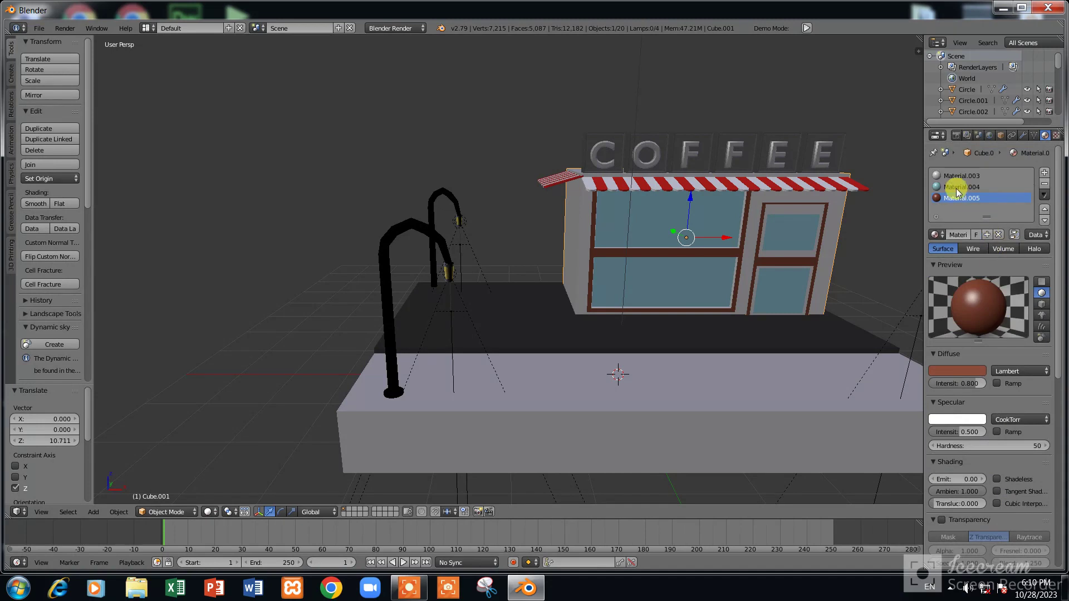
# Make the window material Material.004 transparent with alpha 0.263
pyautogui.click(955, 187)
pyautogui.scroll(-3, 1043, 417)
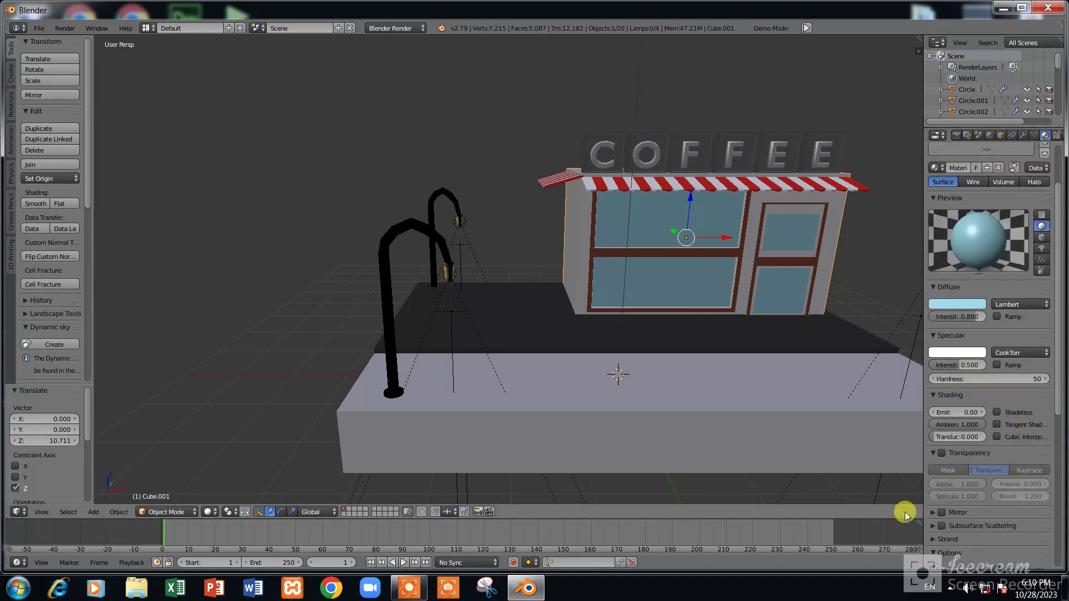
pyautogui.click(942, 455)
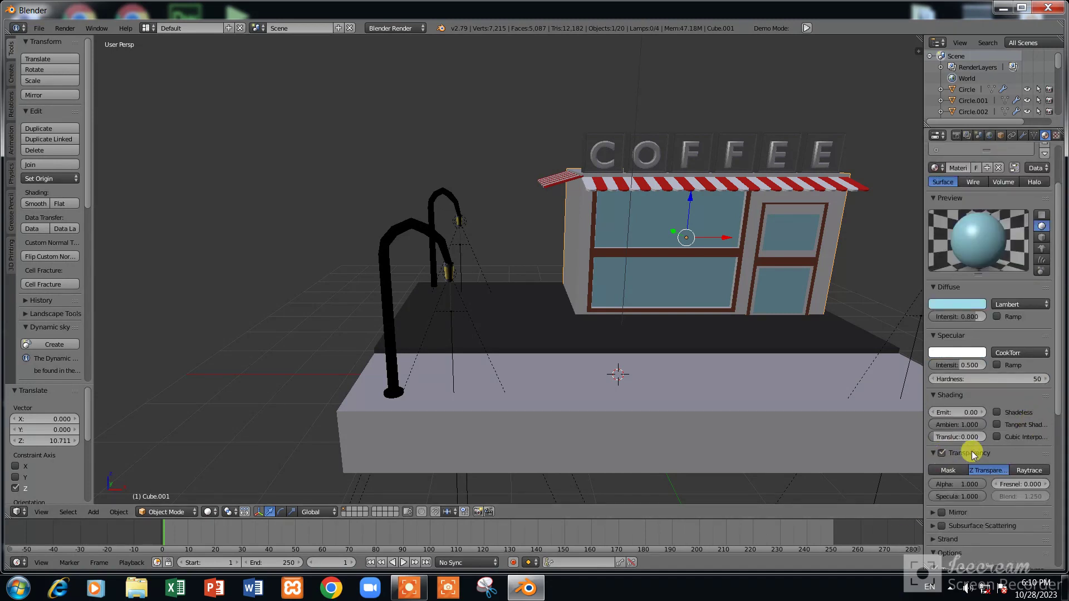
pyautogui.moveTo(957, 485); pyautogui.dragTo(947, 485)
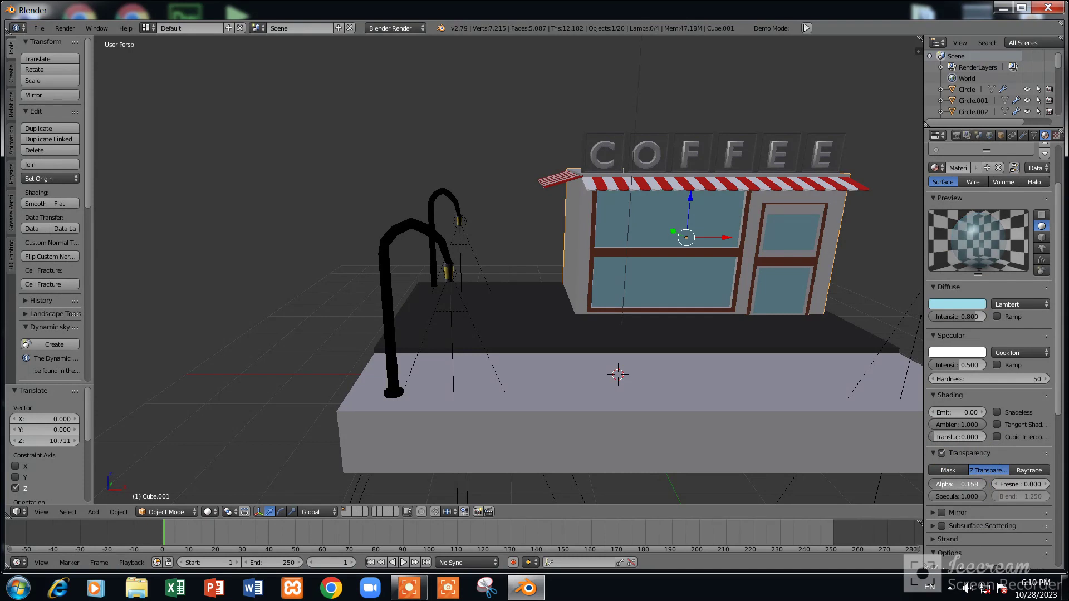
# Change the window material's diffuse colour to a vivid blue (0.147, 0.636, 0.761)
pyautogui.click(953, 303)
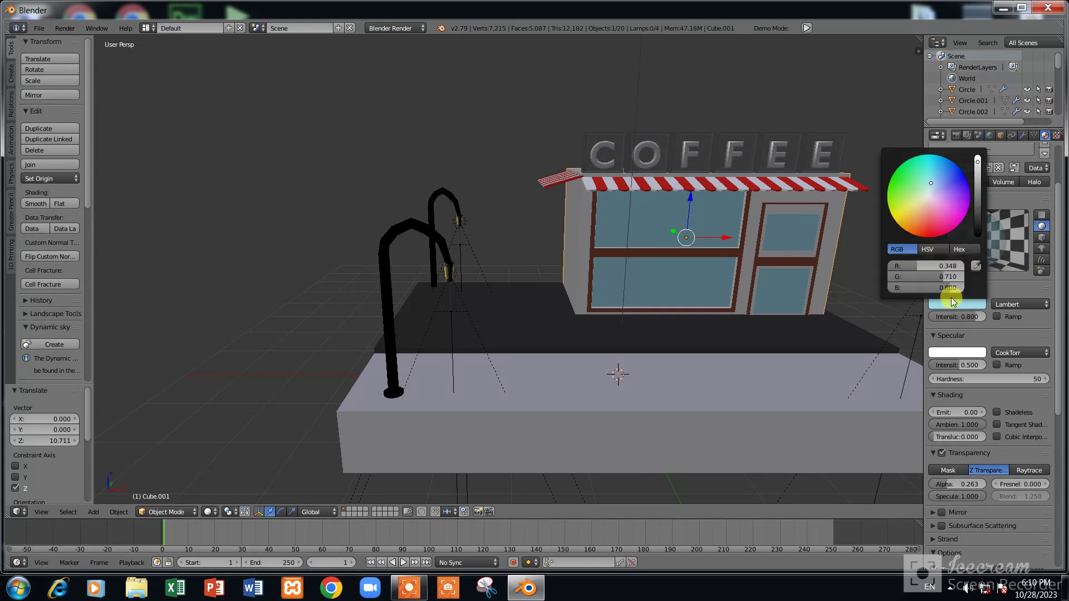
pyautogui.click(977, 178)
pyautogui.moveTo(978, 179); pyautogui.dragTo(978, 171)
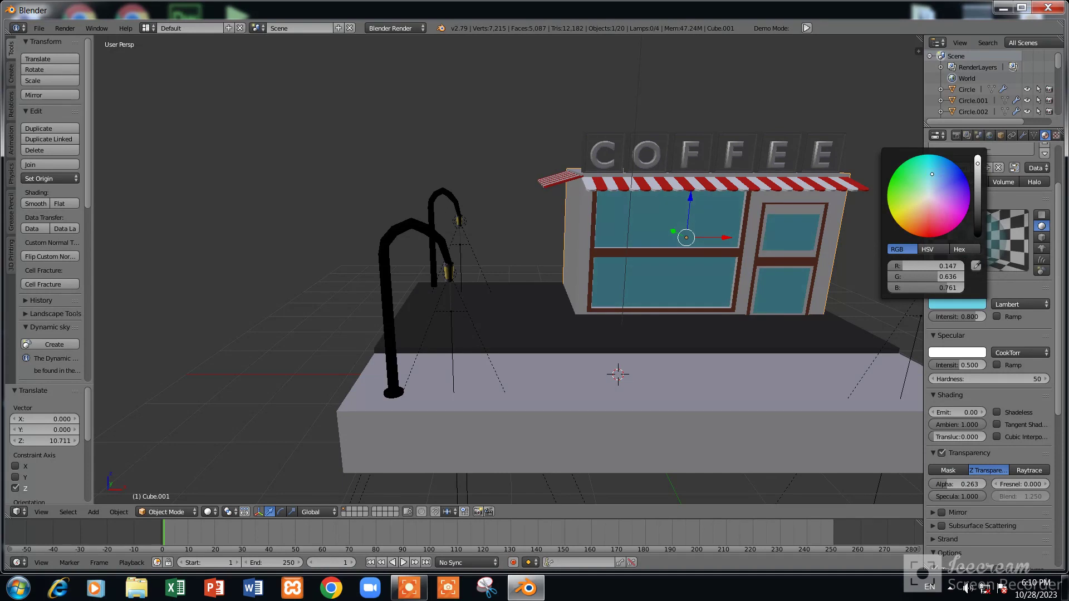
pyautogui.scroll(-2, 787, 215)
pyautogui.scroll(-6, 620, 150)
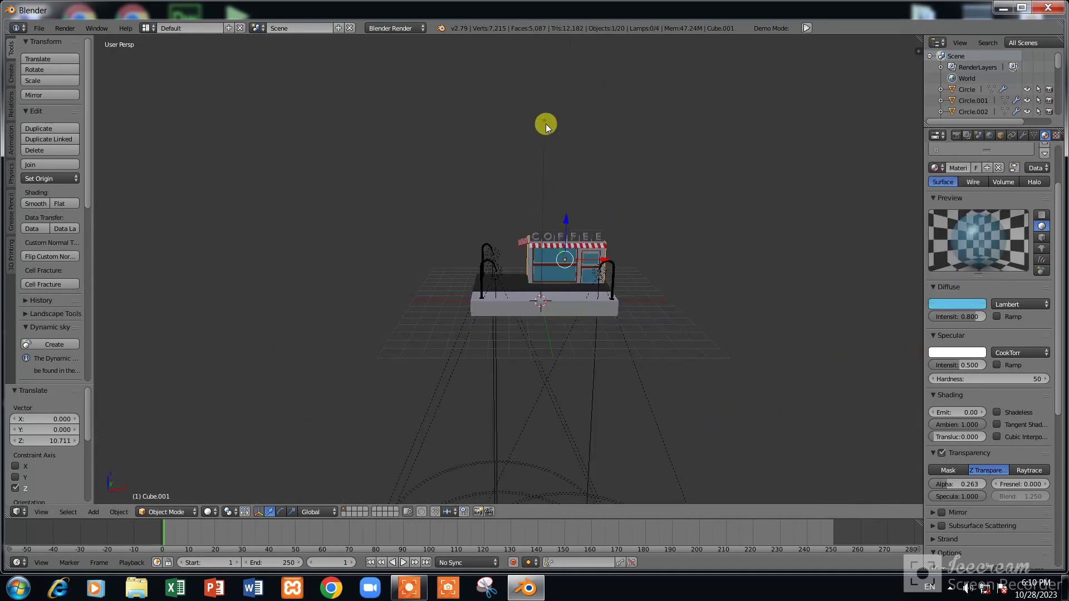
# Add another point lamp and give it a warm yellow light colour
pyautogui.hotkey('shift', 'a')
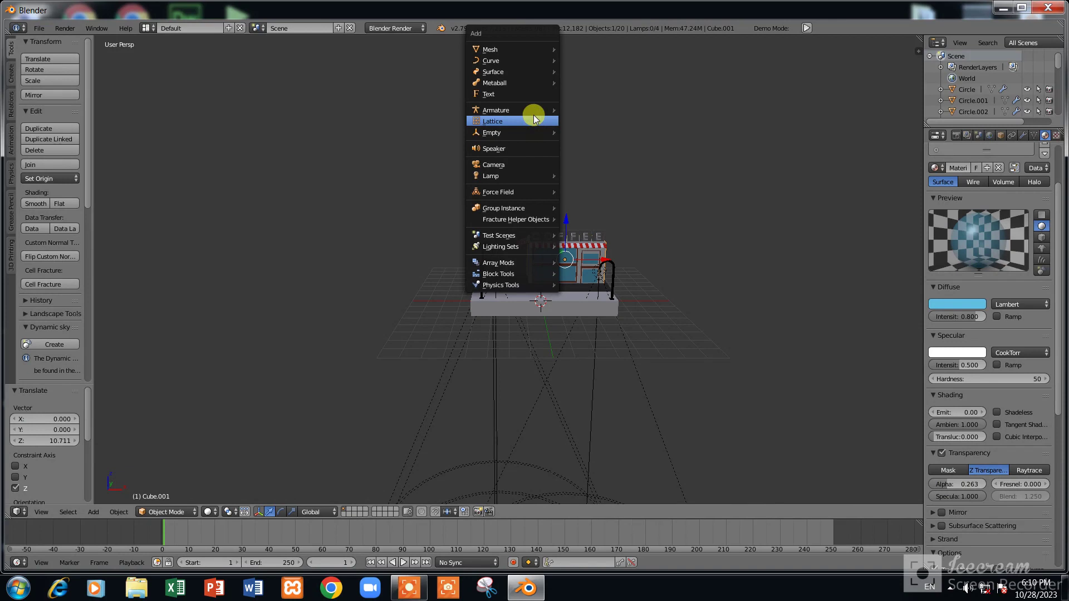
pyautogui.moveTo(501, 175)
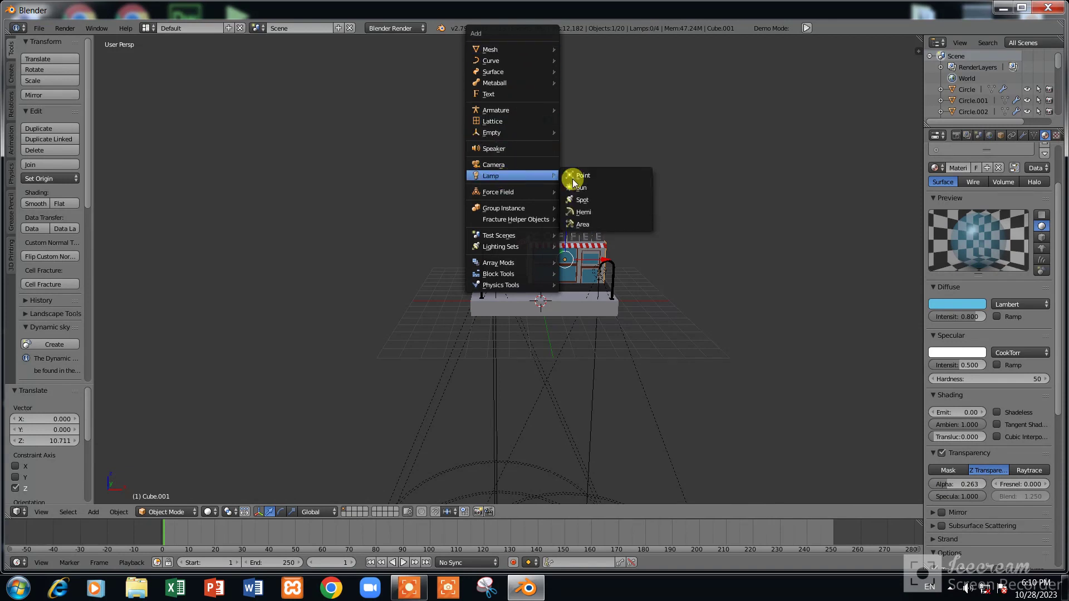
pyautogui.click(607, 176)
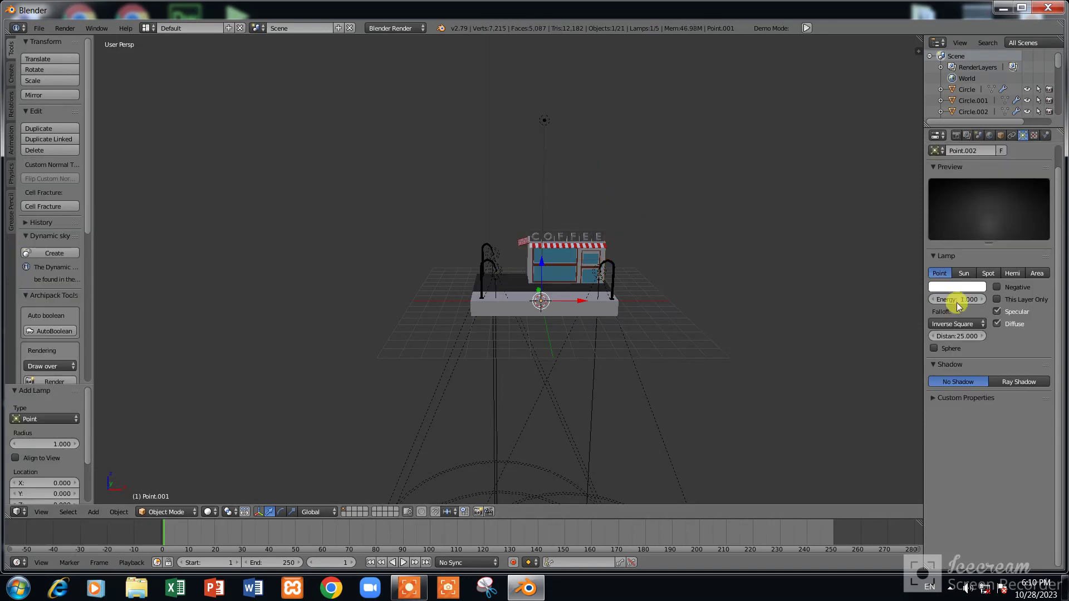
pyautogui.click(949, 286)
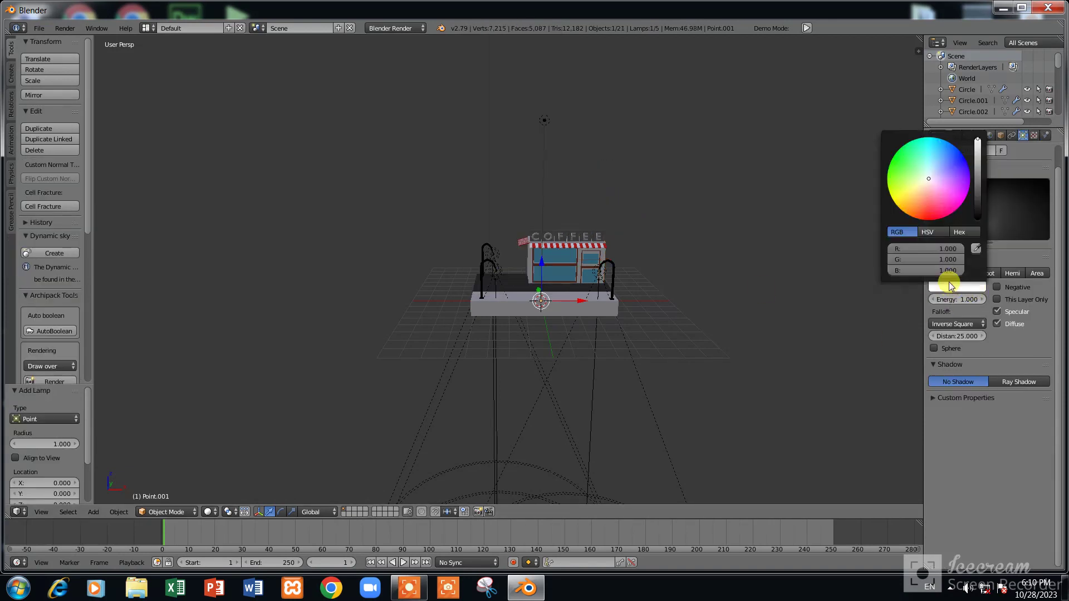
pyautogui.click(911, 196)
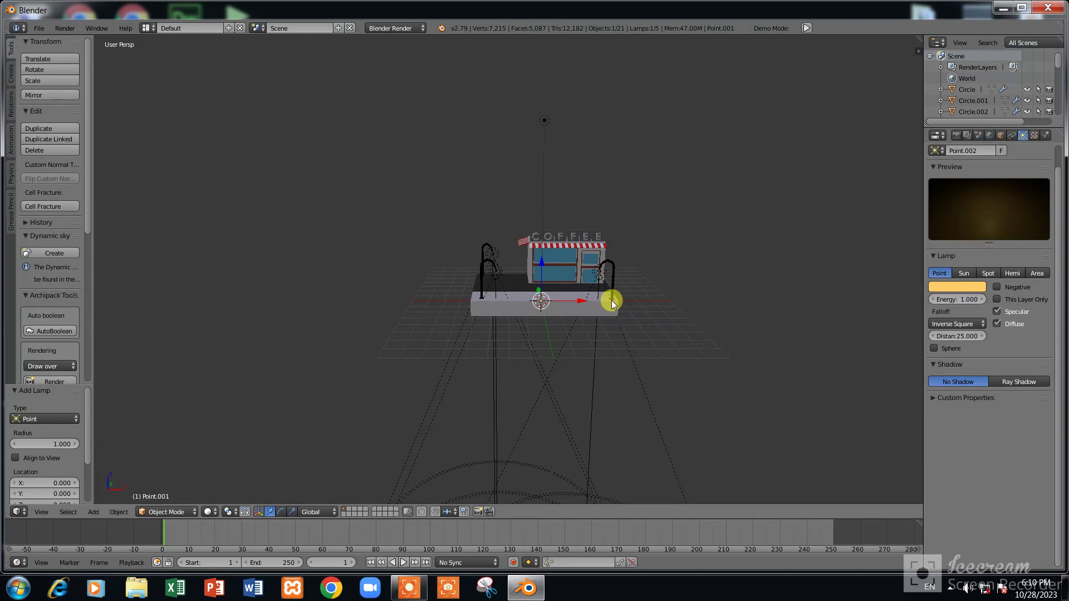
# Position the lamp over the platform at Z 2.906 and preview in Rendered shading
pyautogui.press('KP_7')
pyautogui.press('g')
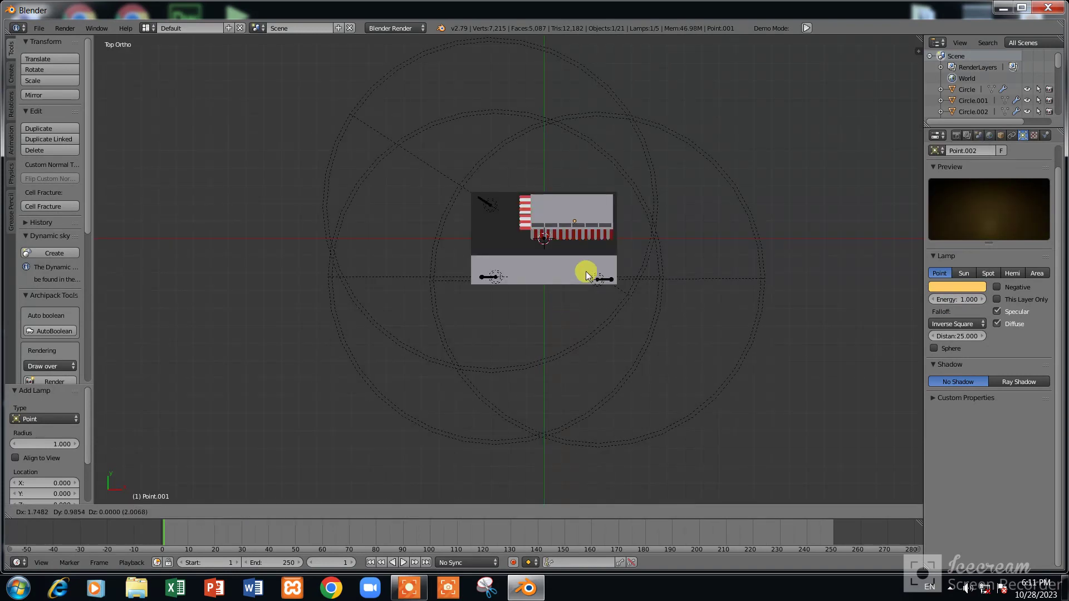
pyautogui.click(586, 267)
pyautogui.press('KP_1')
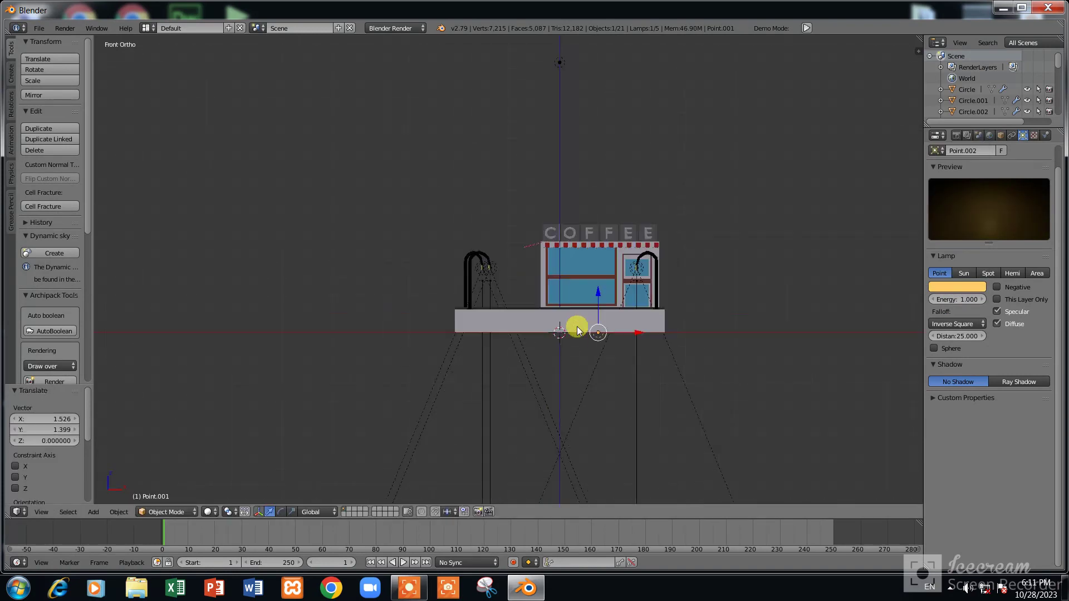
pyautogui.press('g')
pyautogui.press('z')
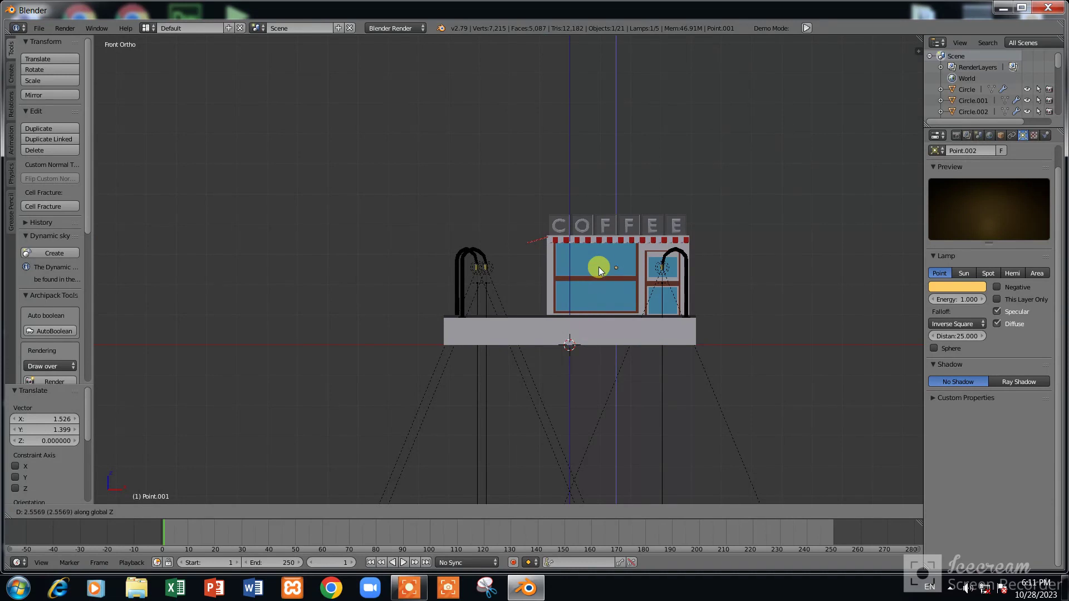
pyautogui.click(607, 258)
pyautogui.moveTo(607, 258); pyautogui.dragTo(573, 298, button='middle')
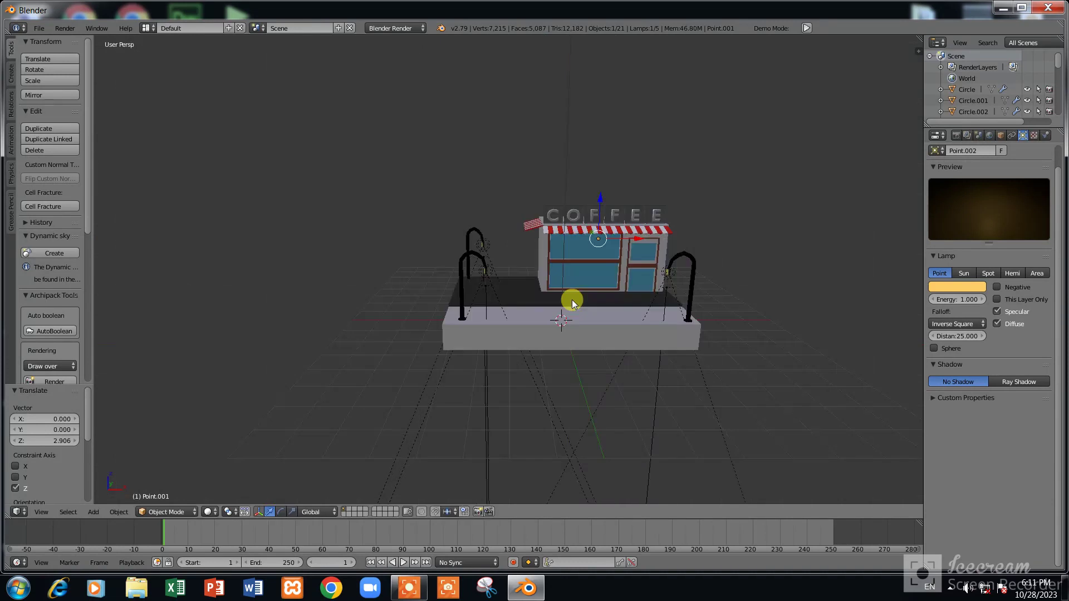
pyautogui.click(206, 511)
pyautogui.click(227, 432)
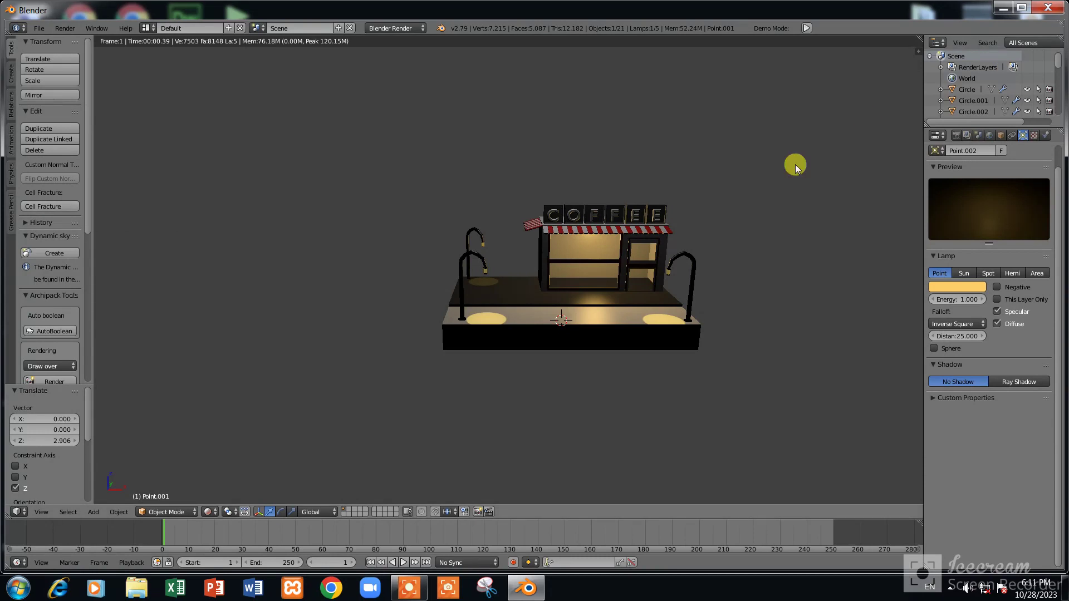
# Orbit and zoom around the lit coffee shop, then open the viewport shading menu
pyautogui.scroll(4, 680, 225)
pyautogui.moveTo(680, 225); pyautogui.dragTo(716, 244, button='middle')
pyautogui.scroll(-3, 811, 253)
pyautogui.scroll(-2, 747, 303)
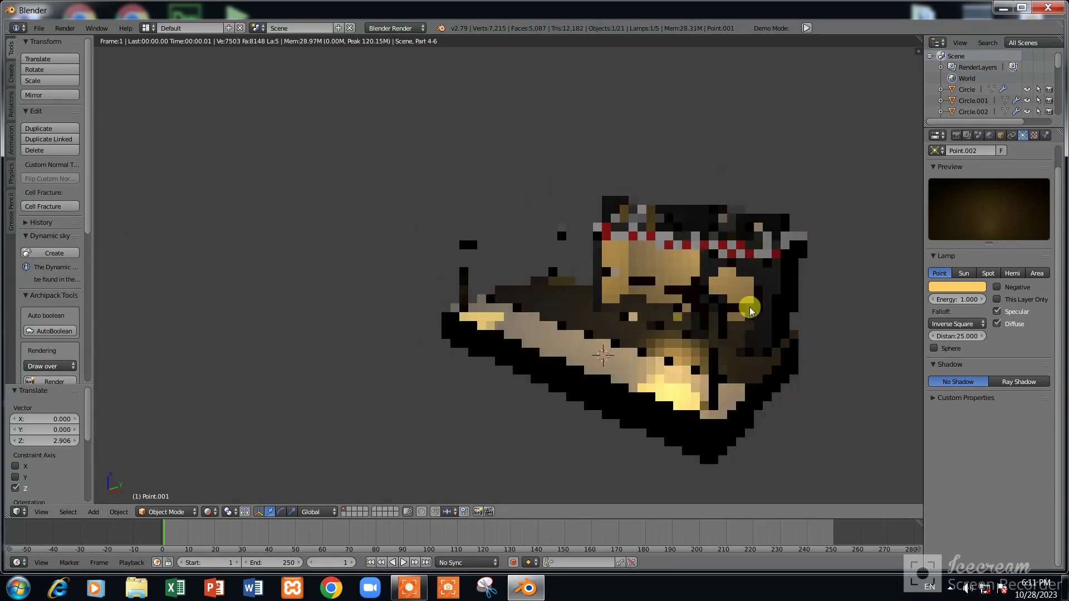
pyautogui.moveTo(676, 348)
pyautogui.mouseDown(button='middle')
pyautogui.moveTo(712, 267)
pyautogui.moveTo(612, 178)
pyautogui.moveTo(637, 71)
pyautogui.moveTo(657, 145)
pyautogui.moveTo(657, 41)
pyautogui.mouseUp(button='middle')
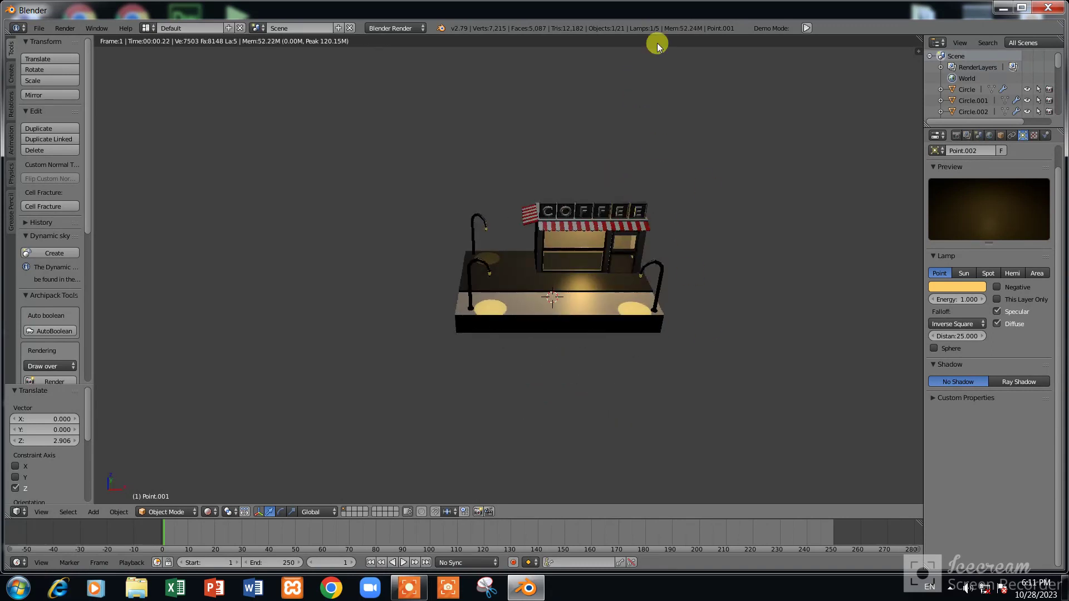
pyautogui.scroll(2, 690, 214)
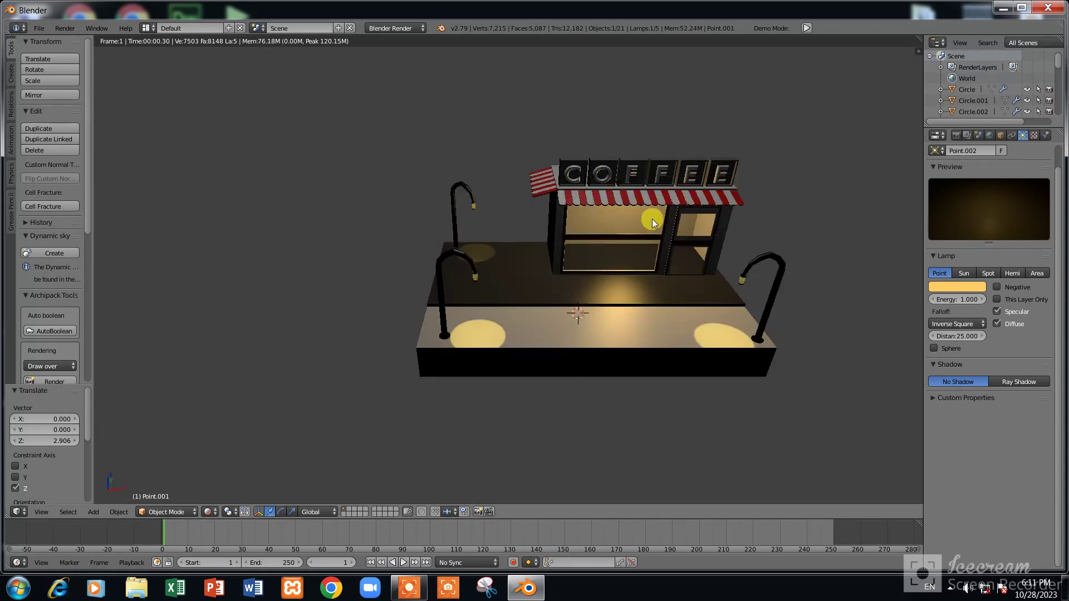
pyautogui.scroll(3, 663, 207)
pyautogui.scroll(-3, 640, 184)
pyautogui.moveTo(608, 174); pyautogui.dragTo(494, 186, button='middle')
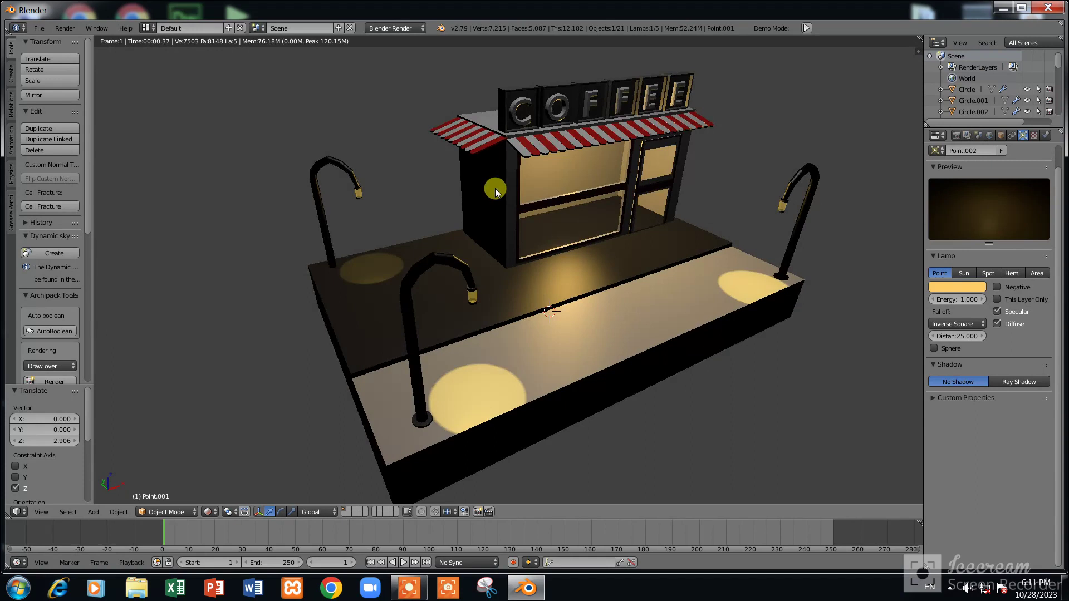
pyautogui.scroll(5, 460, 239)
pyautogui.scroll(-5, 460, 239)
pyautogui.moveTo(389, 270); pyautogui.dragTo(293, 406, button='middle')
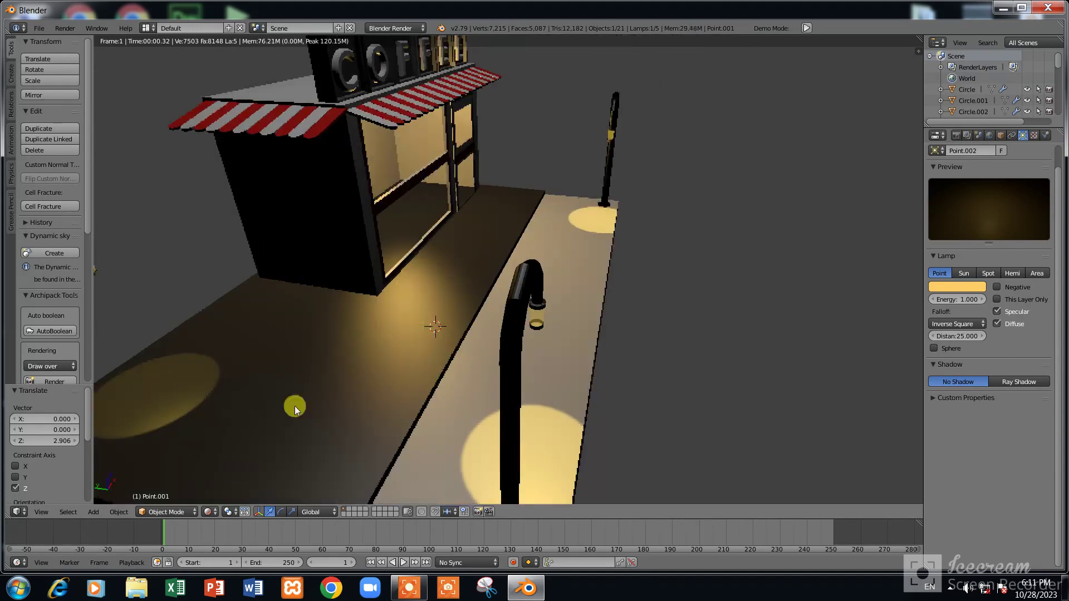
pyautogui.click(208, 513)
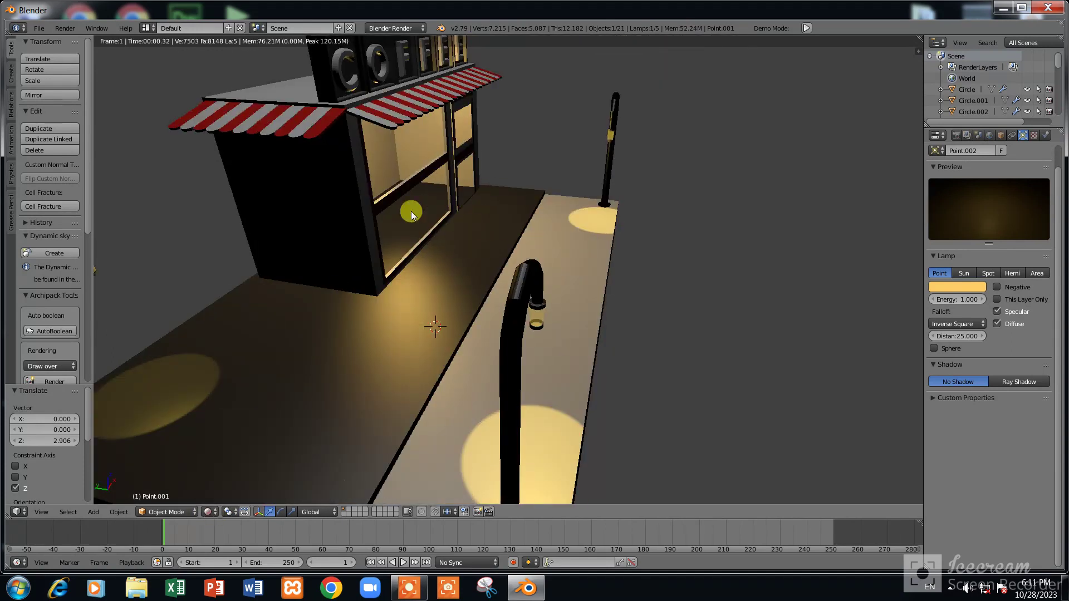
pyautogui.scroll(-3, 298, 92)
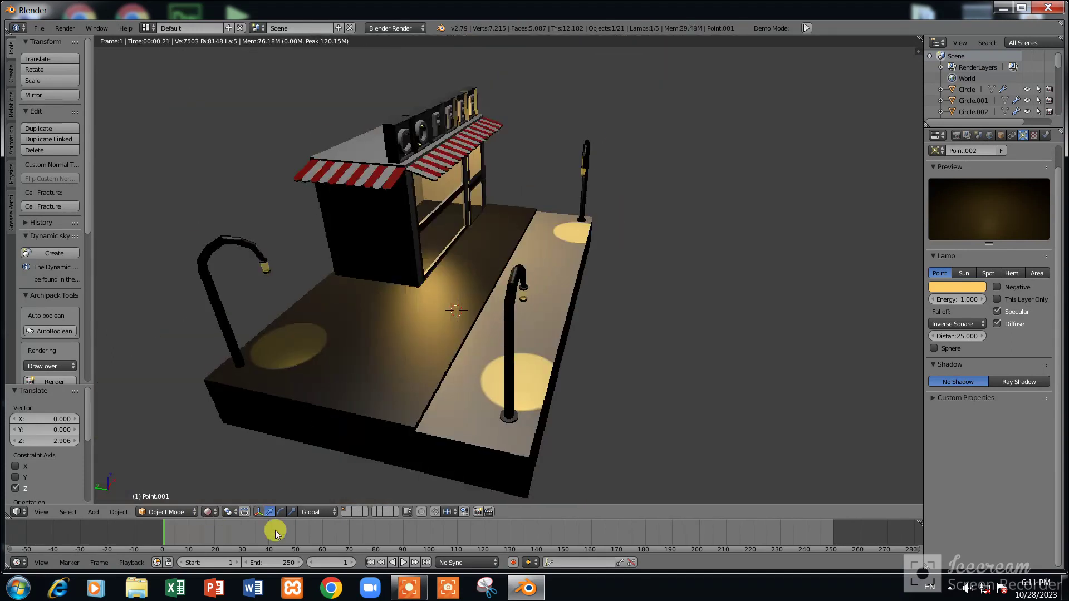
pyautogui.click(208, 512)
# Return to Solid shading and add a circle mesh moved along Y beside the platform
pyautogui.click(211, 483)
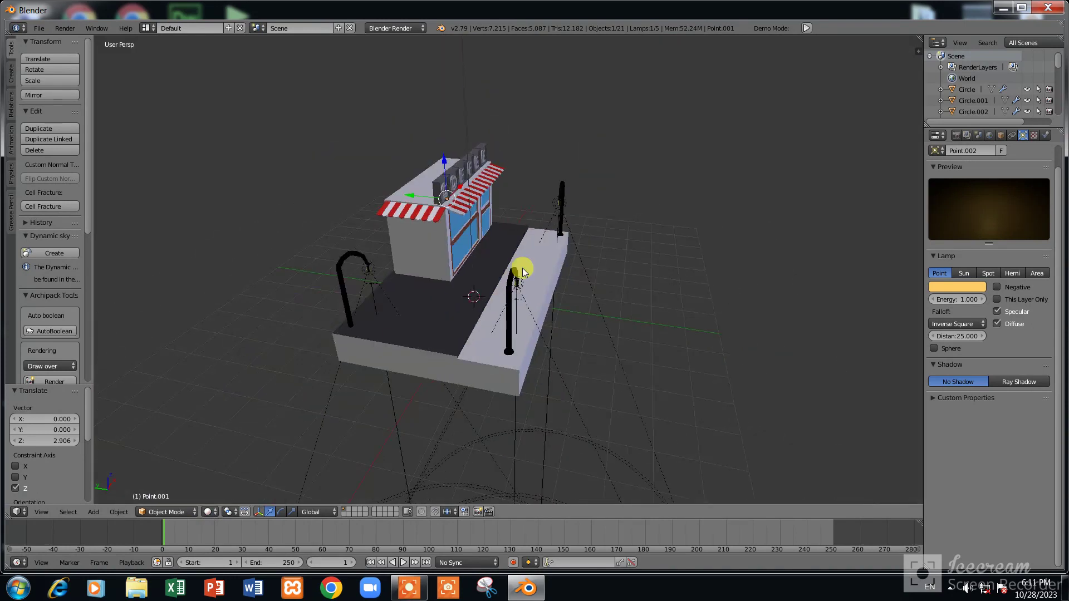
pyautogui.scroll(-4, 496, 212)
pyautogui.scroll(2, 496, 211)
pyautogui.hotkey('shift', 'a')
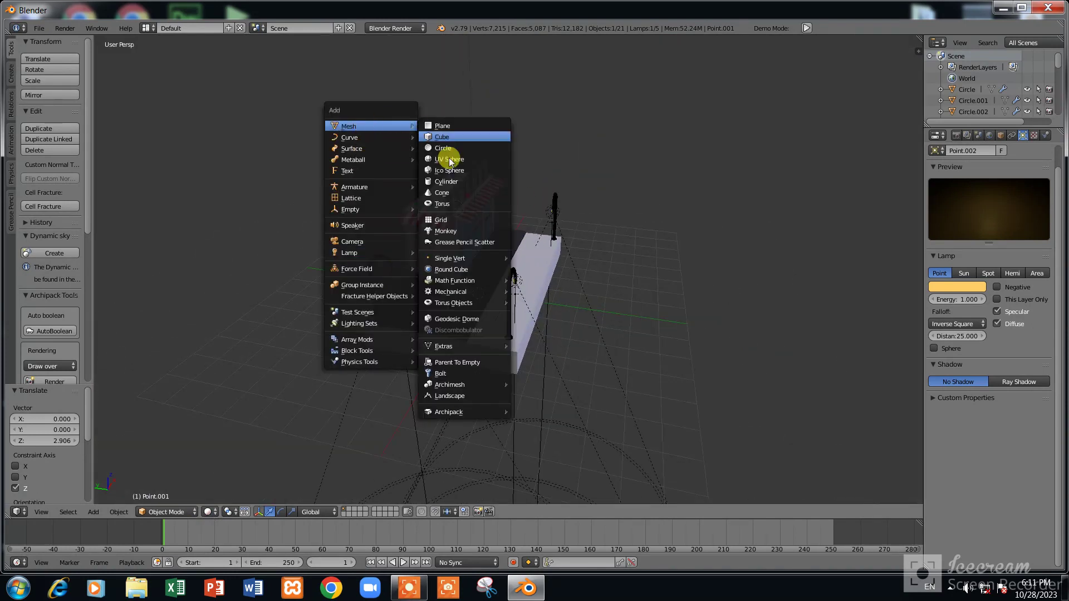
pyautogui.click(446, 148)
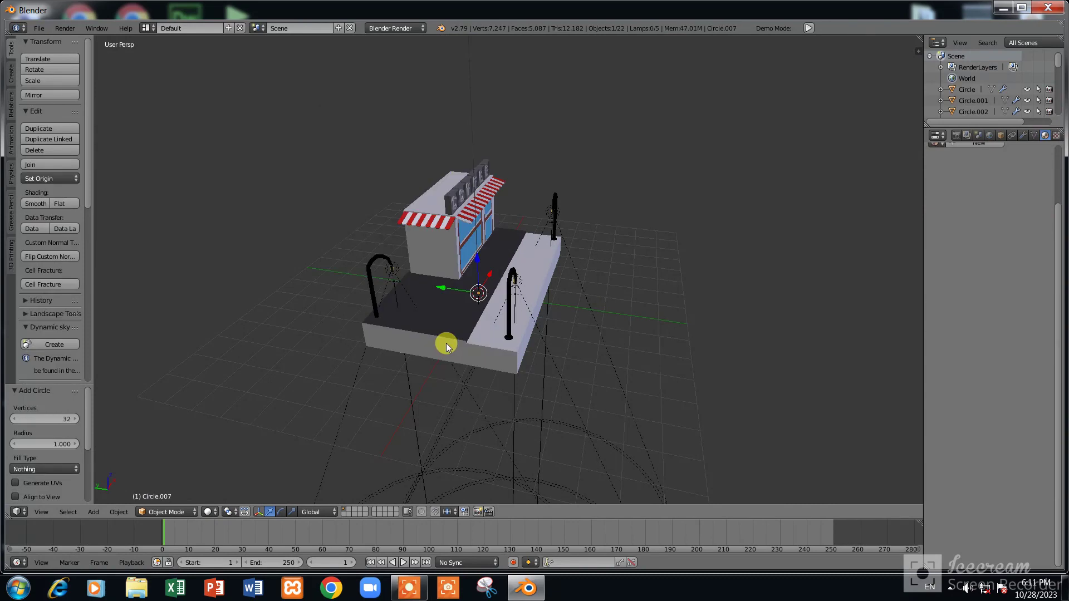
pyautogui.press('g')
pyautogui.press('y')
pyautogui.click(624, 376)
# Switch to an orthographic right-side view and enter Edit Mode on the circle
pyautogui.press('KP_5')
pyautogui.press('KP_3')
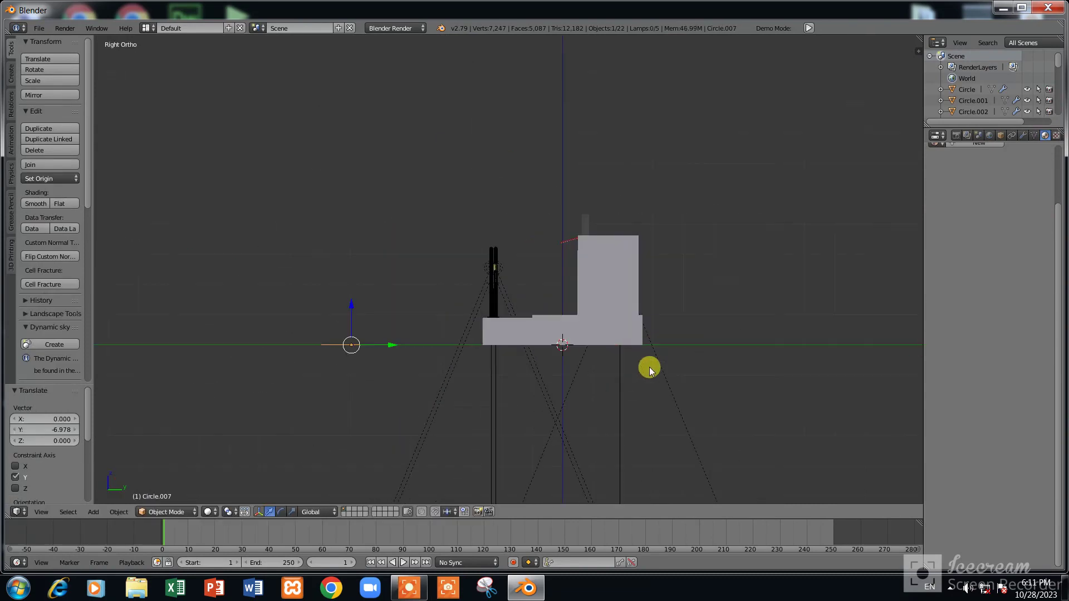
pyautogui.scroll(3, 334, 294)
pyautogui.keyDown('ctrl'); pyautogui.scroll(3, 345, 287); pyautogui.keyUp('ctrl')
pyautogui.keyDown('ctrl'); pyautogui.scroll(3, 356, 312); pyautogui.keyUp('ctrl')
pyautogui.press('Tab')
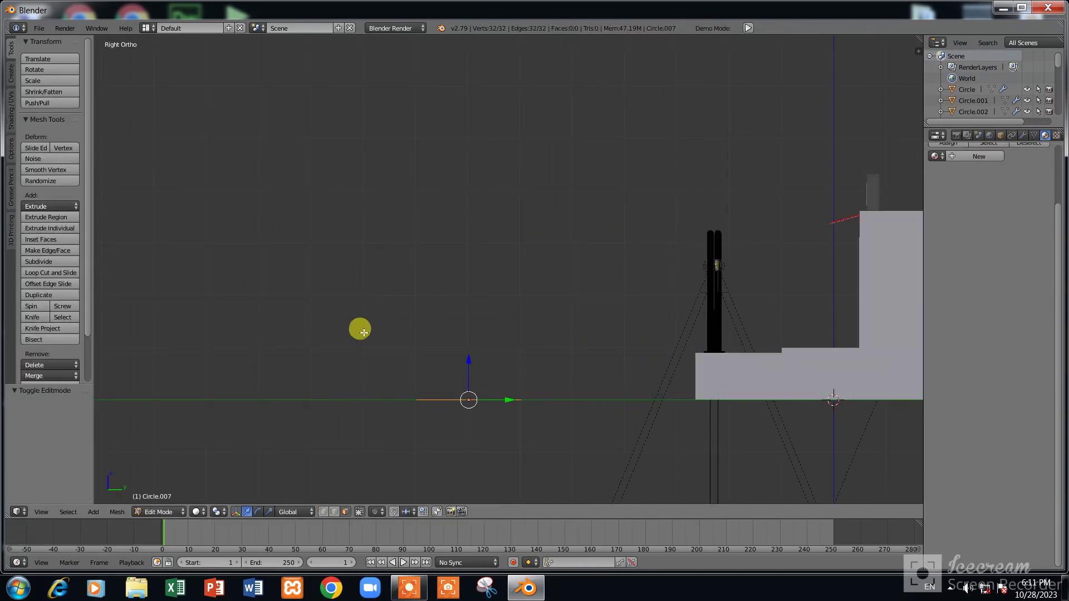
pyautogui.moveTo(364, 332)
pyautogui.mouseDown(button='middle')
pyautogui.moveTo(423, 339)
pyautogui.moveTo(454, 329)
pyautogui.mouseUp(button='middle')
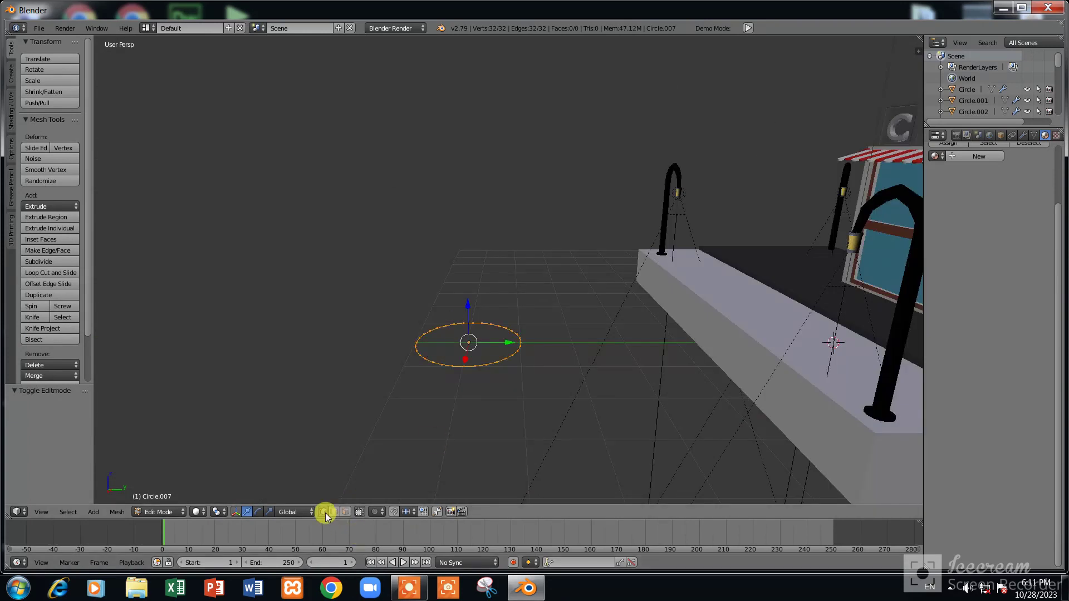
pyautogui.press('KP_1')
pyautogui.press('KP_3')
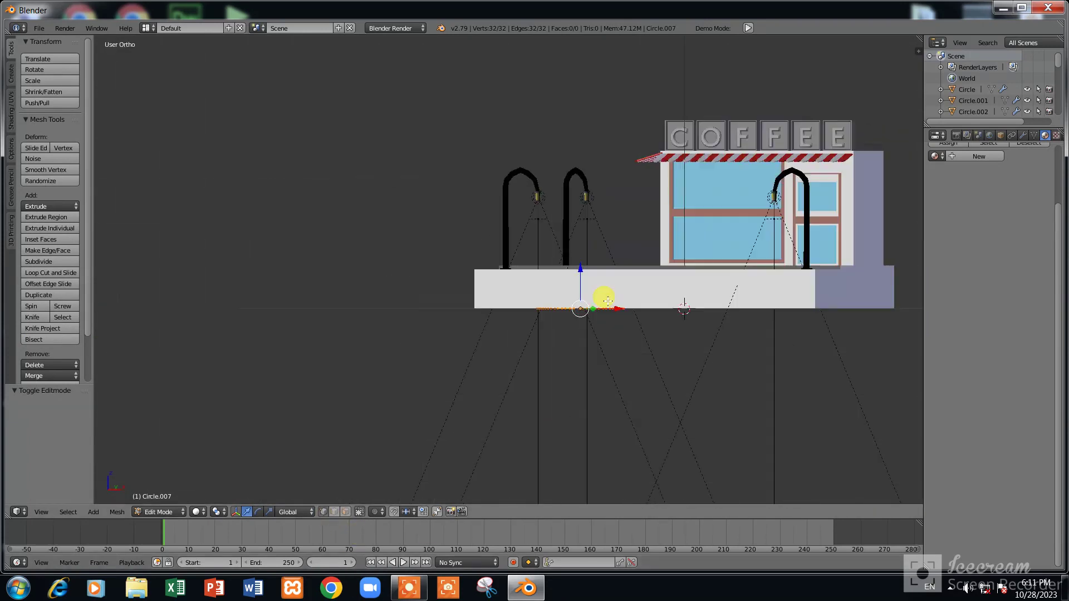
# Scale the circle to 0.917 and extrude its edge upward along Z
pyautogui.press('s')
pyautogui.click(564, 323)
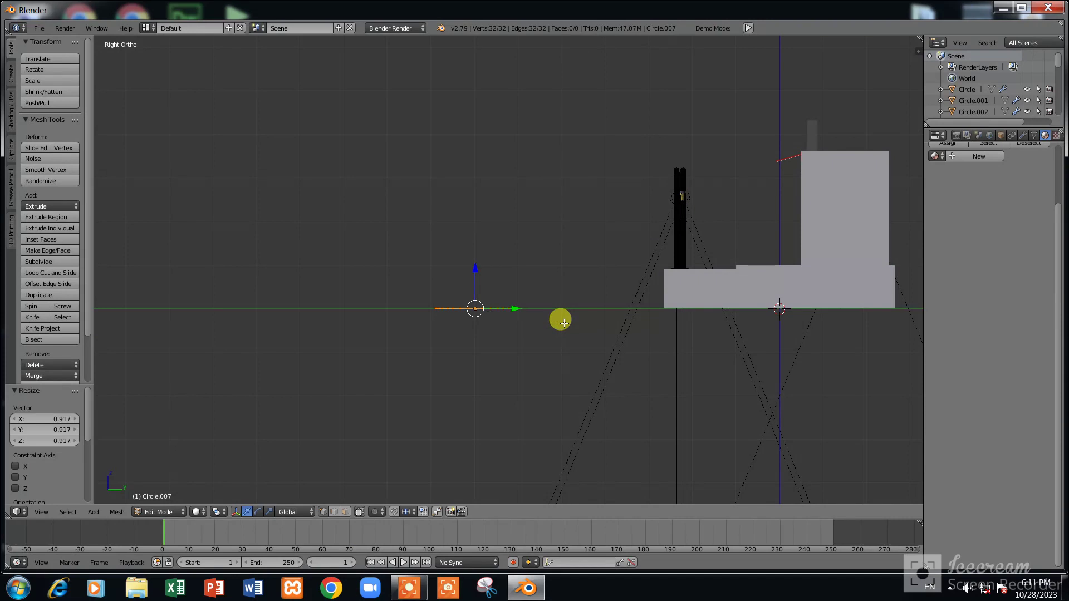
pyautogui.scroll(3, 564, 323)
pyautogui.scroll(-1, 565, 323)
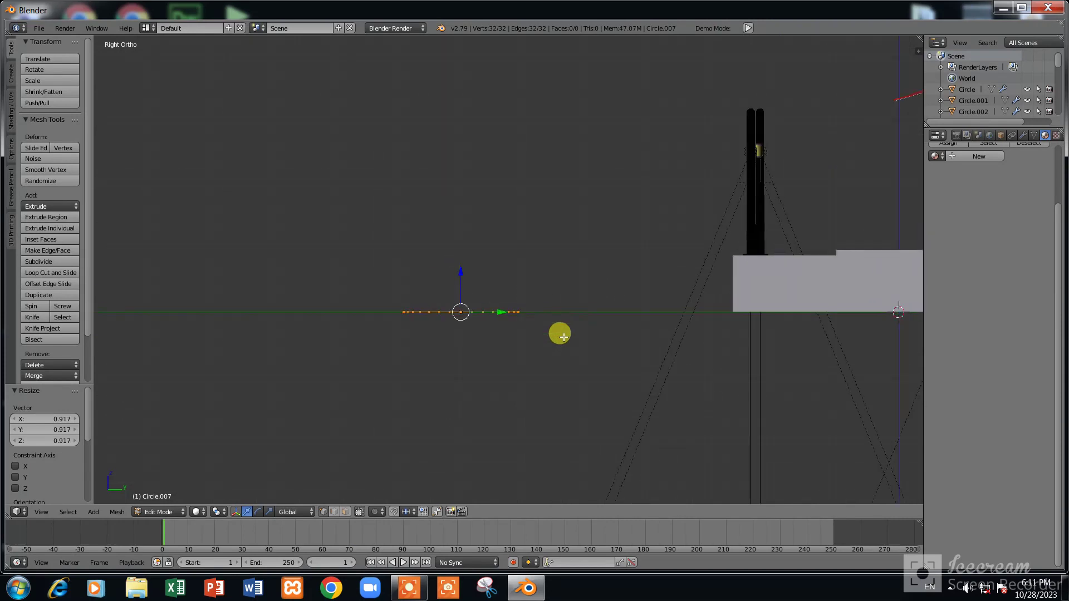
pyautogui.press('e')
pyautogui.press('z')
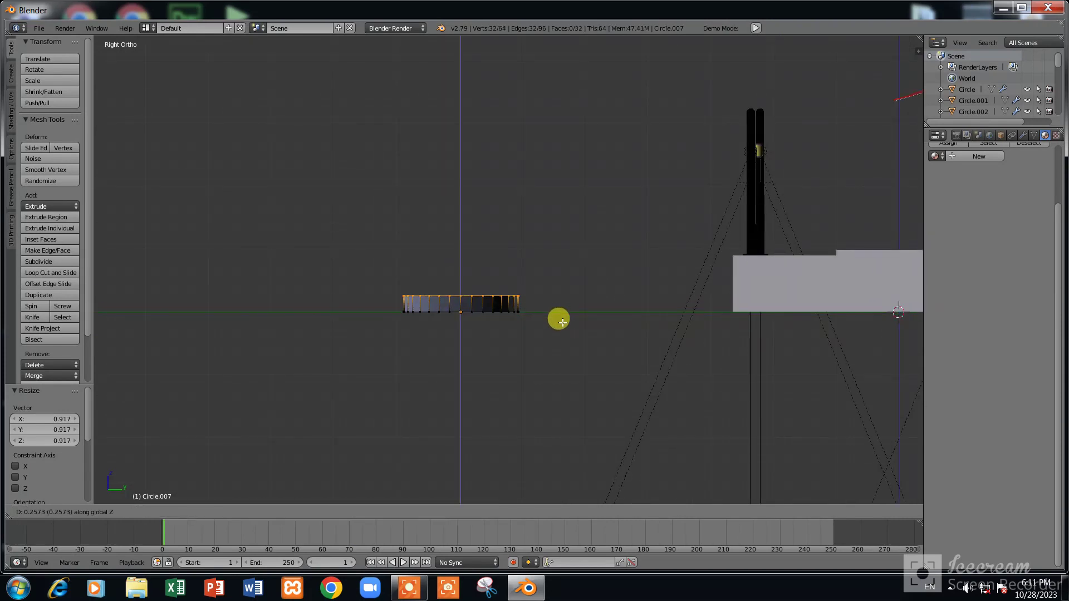
# Lock in the first upward ring, then extrude a taller ring straight up and widen it
pyautogui.click(562, 326)
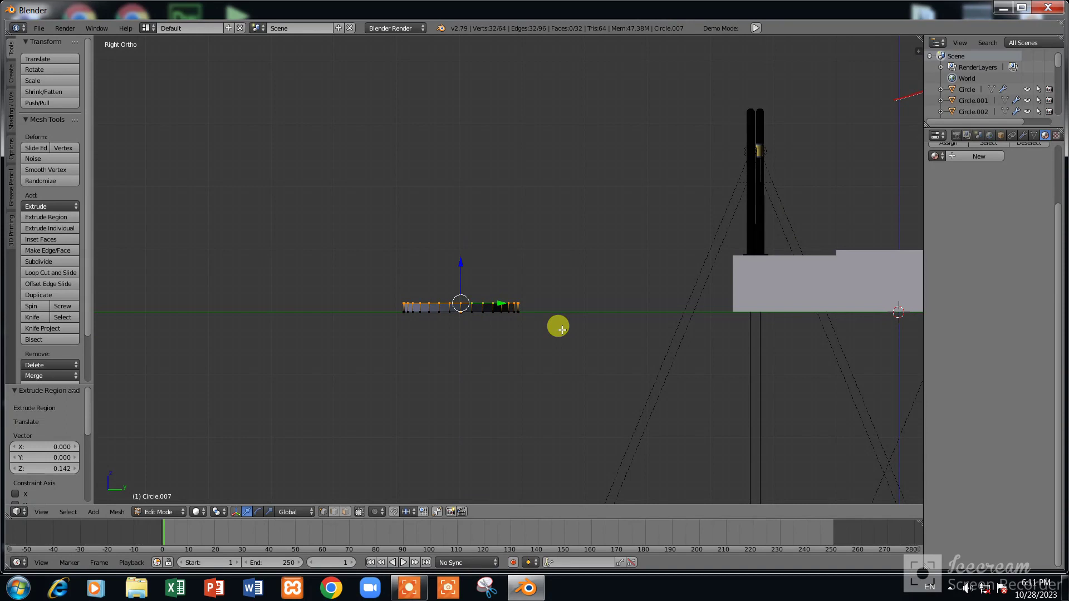
pyautogui.press('e')
pyautogui.press('z')
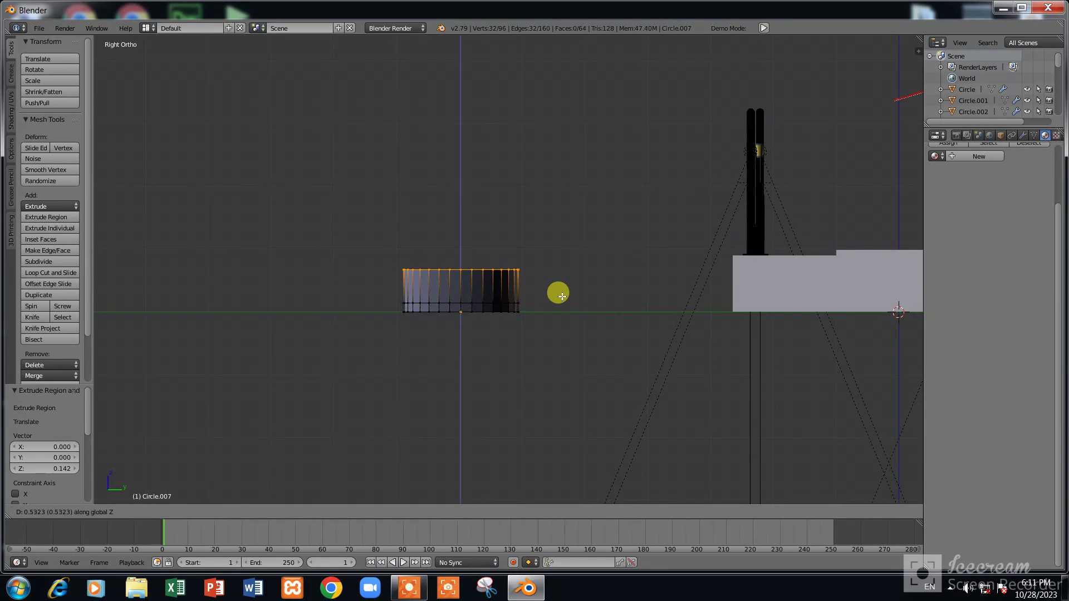
pyautogui.click(562, 296)
pyautogui.press('s')
pyautogui.click(583, 303)
pyautogui.scroll(-5, 582, 303)
pyautogui.scroll(-1, 588, 306)
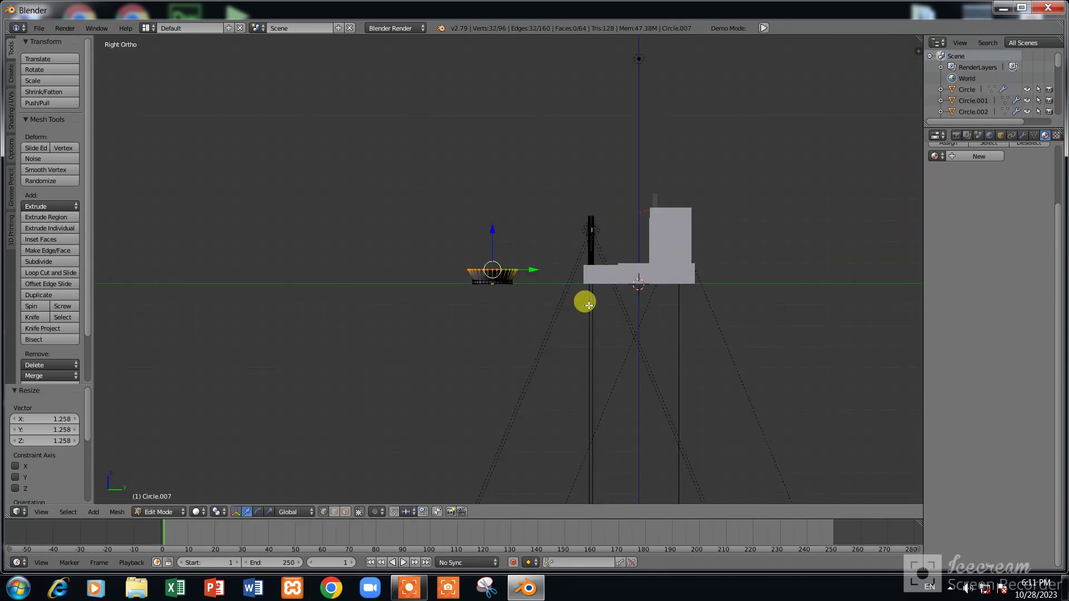
pyautogui.scroll(4, 589, 305)
pyautogui.scroll(2, 589, 305)
# Extrude two more rings upward, resizing each to continue the cup's flared wall
pyautogui.press('e')
pyautogui.press('z')
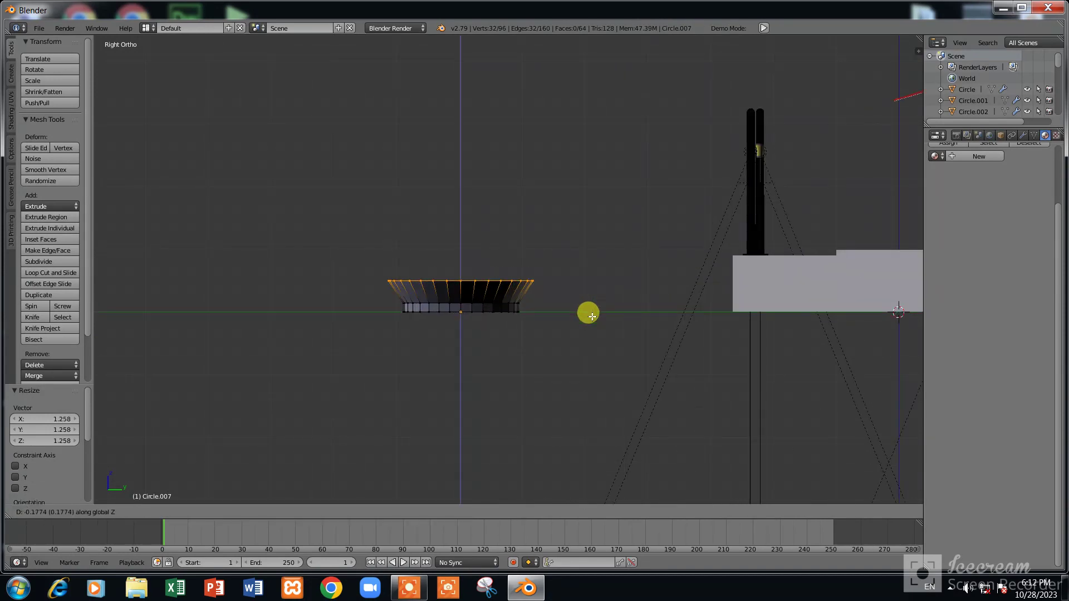
pyautogui.click(592, 317)
pyautogui.press('s')
pyautogui.click(588, 313)
pyautogui.press('e')
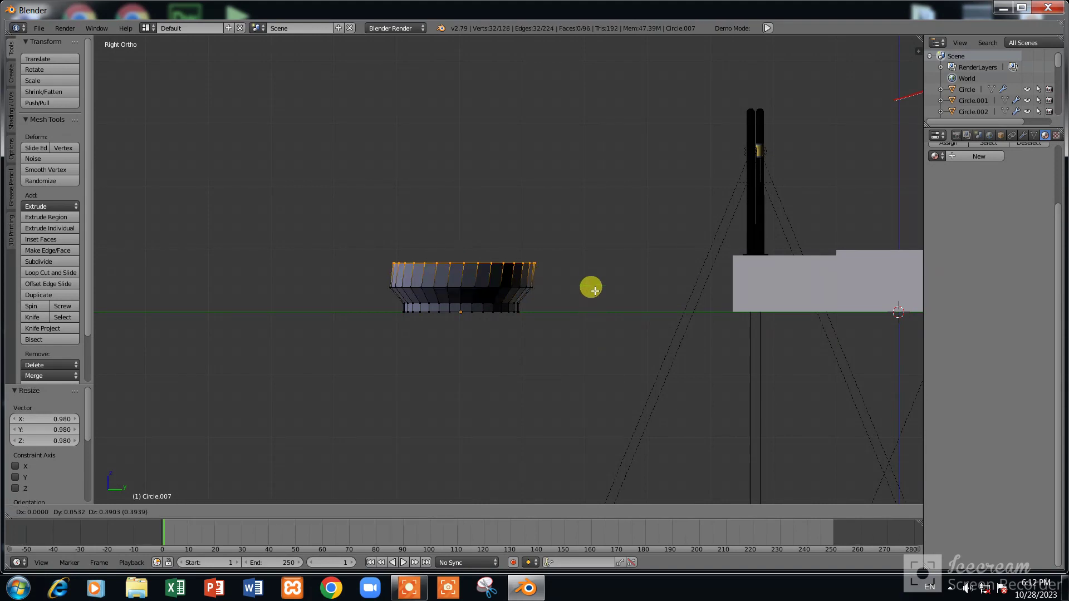
pyautogui.click(601, 296)
pyautogui.press('s')
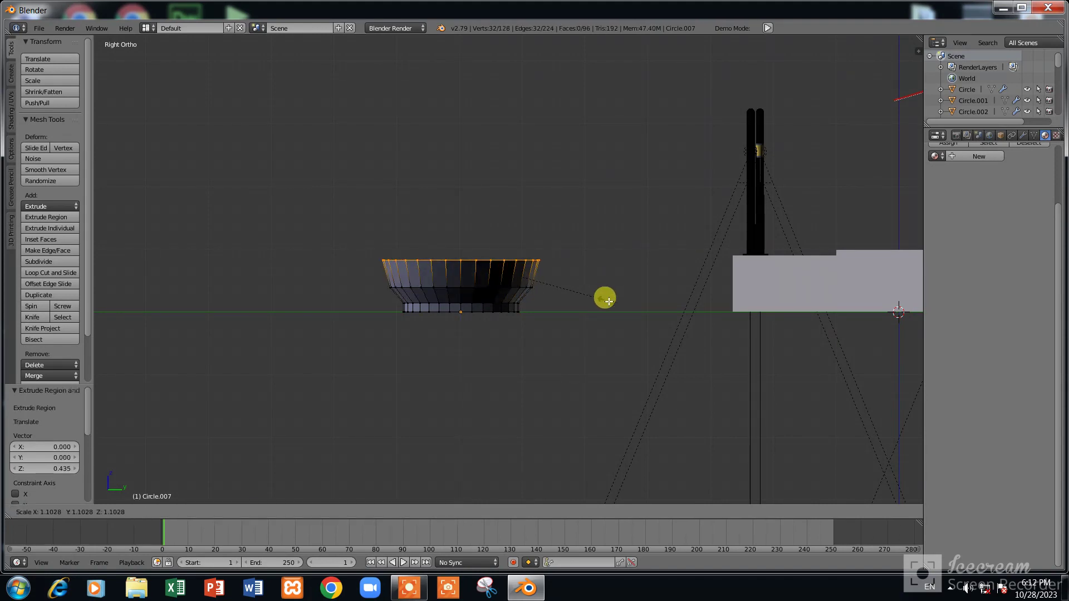
pyautogui.click(612, 306)
# Extrude the final rings up to the rim, the last raised 0.639 and widened 1.013
pyautogui.press('e')
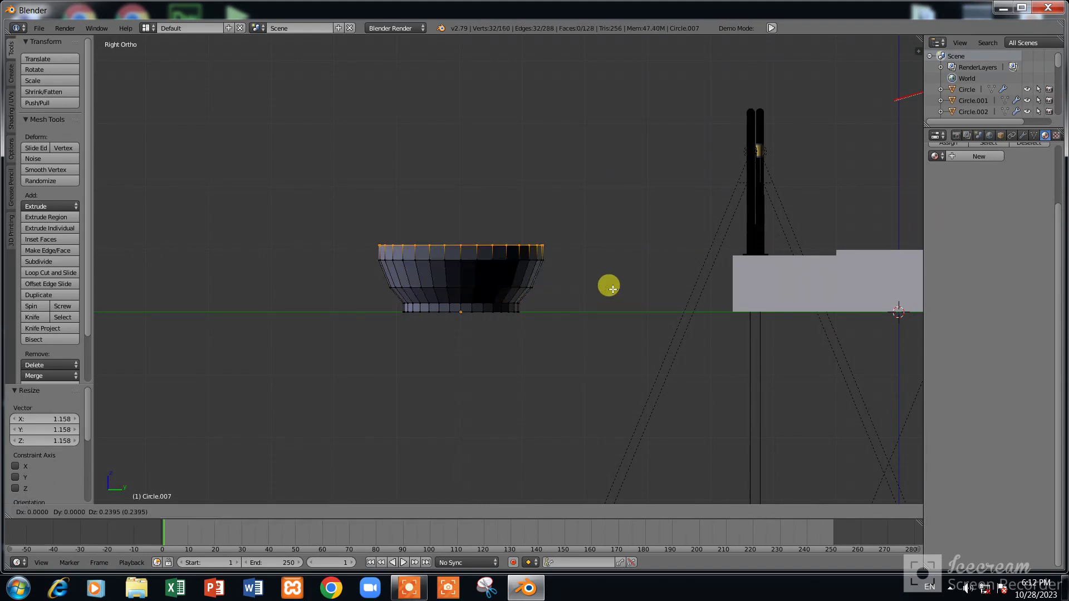
pyautogui.press('z')
pyautogui.click(610, 264)
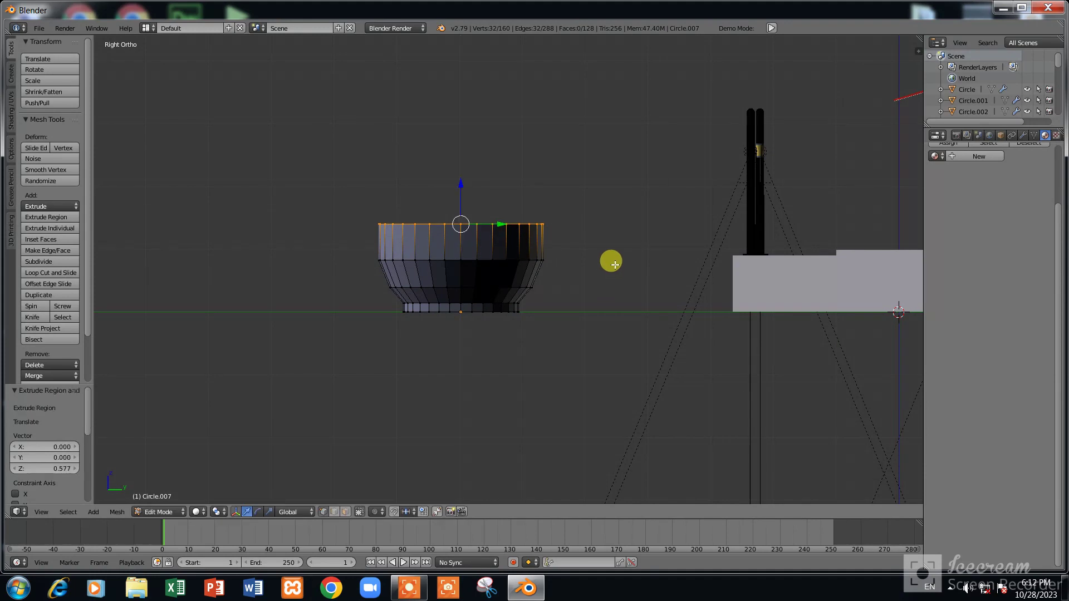
pyautogui.press('s')
pyautogui.click(629, 269)
pyautogui.press('e')
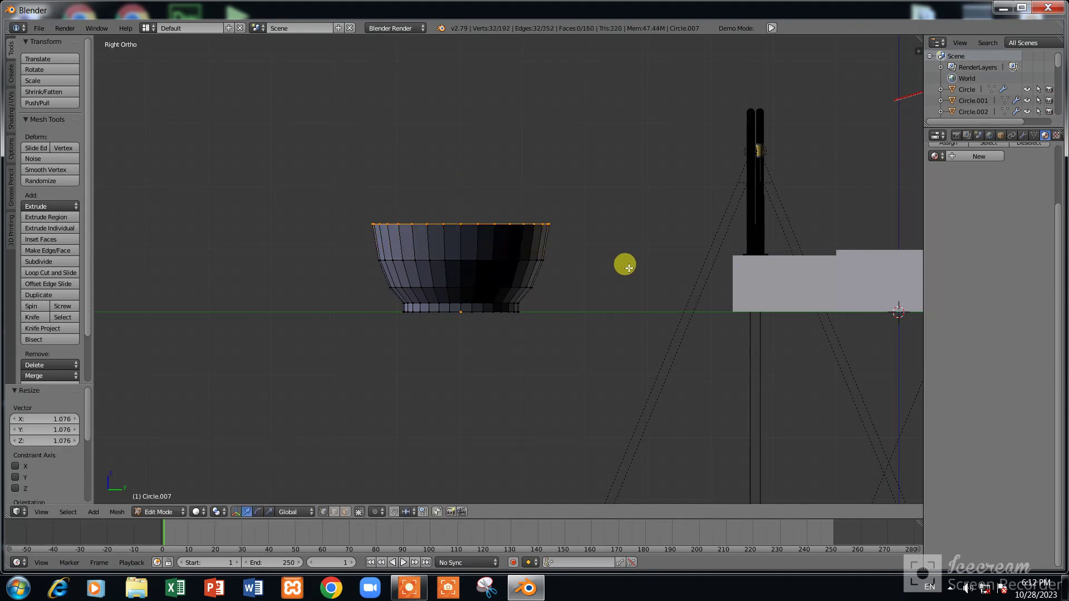
pyautogui.press('z')
pyautogui.click(631, 227)
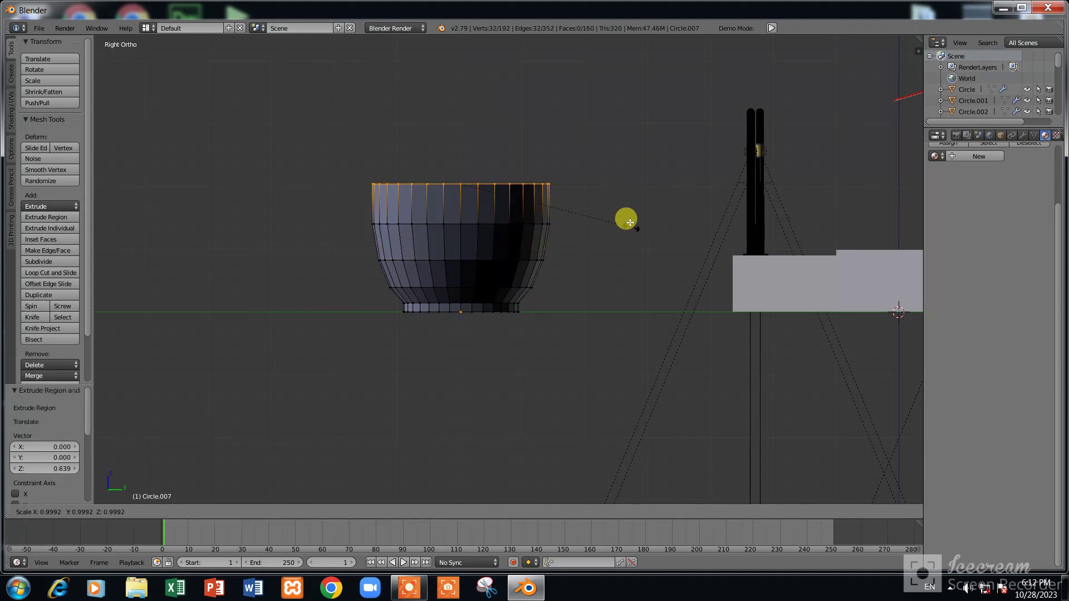
pyautogui.press('s')
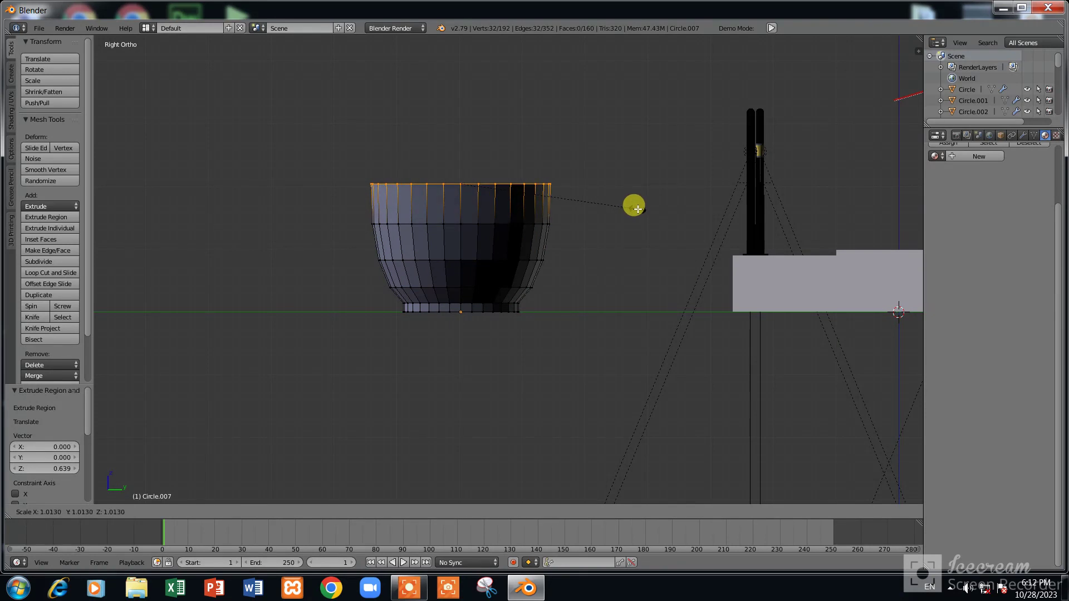
pyautogui.click(639, 209)
pyautogui.scroll(5, 590, 214)
pyautogui.scroll(1, 590, 214)
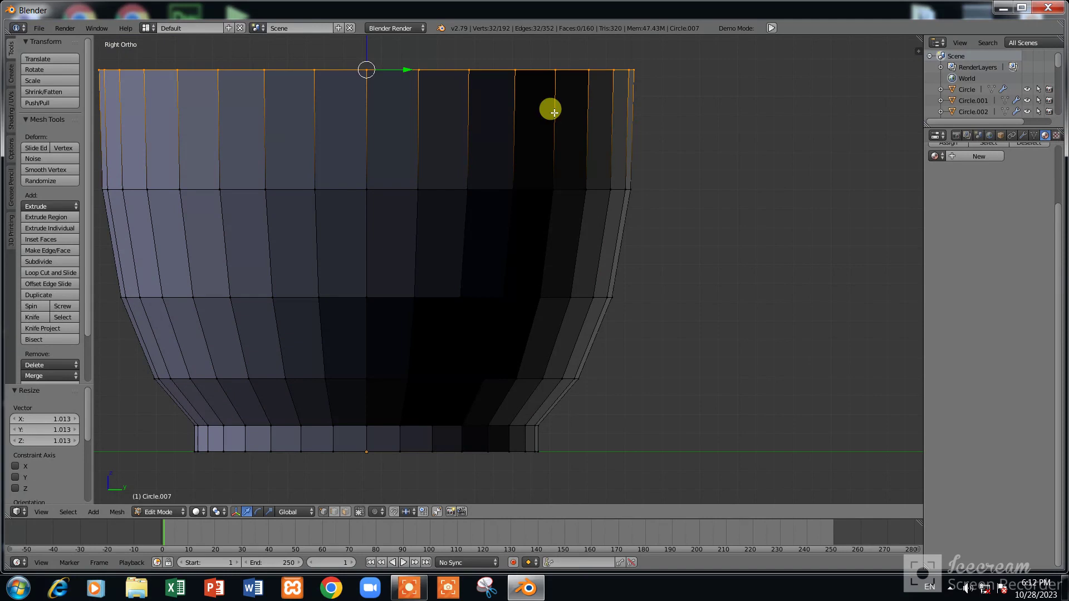
pyautogui.scroll(-2, 455, 172)
# Add an edge loop just below the cup's rim
pyautogui.hotkey('ctrl', 'r')
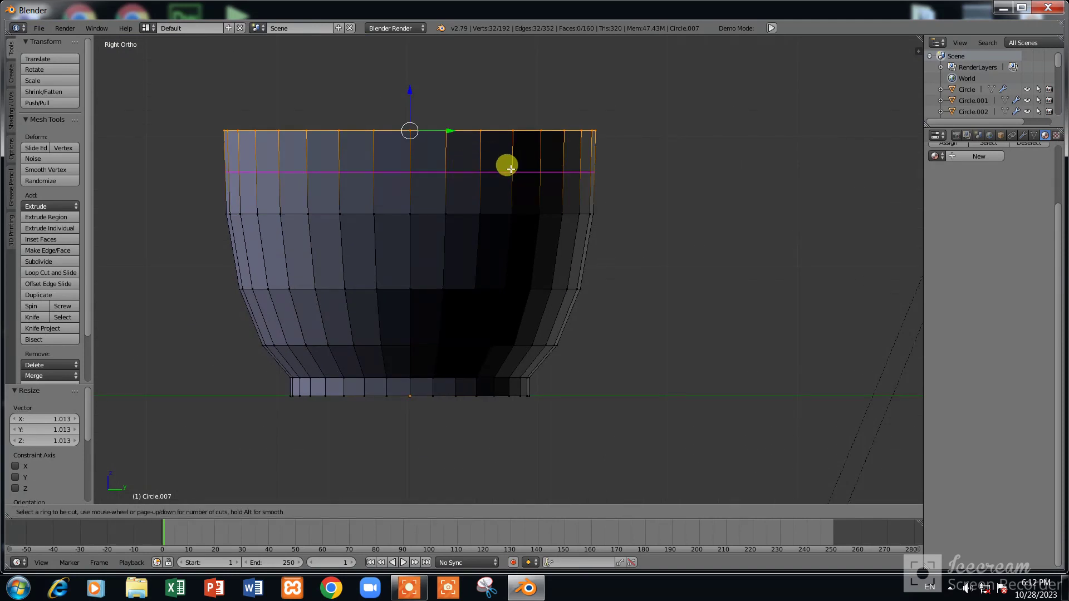
pyautogui.click(511, 169)
pyautogui.click(510, 169)
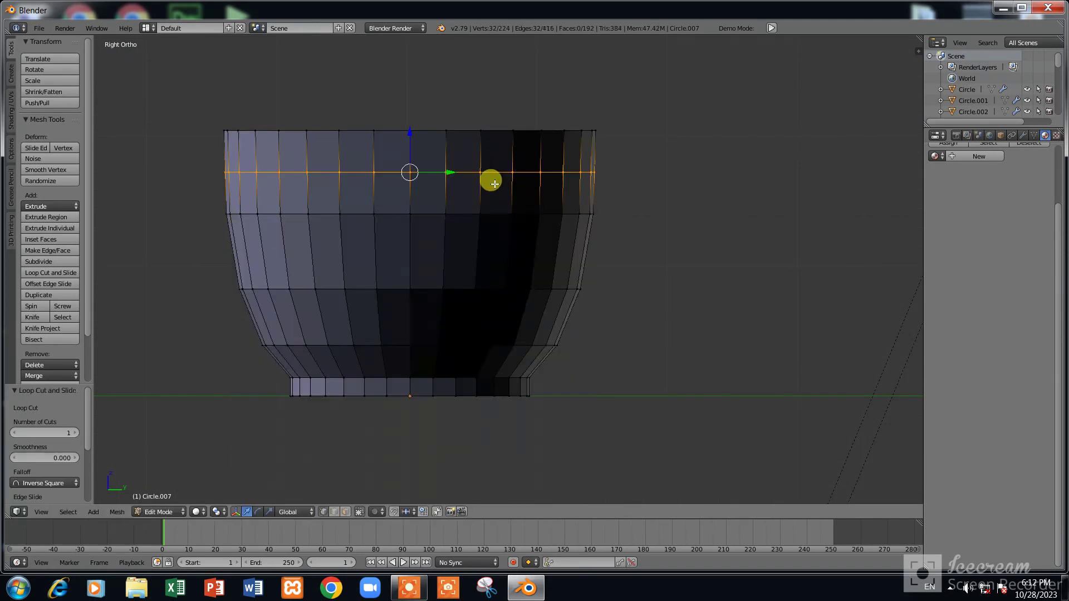
# Fill the top rim loop with a face and return to Object Mode
pyautogui.moveTo(495, 184); pyautogui.dragTo(501, 213, button='middle')
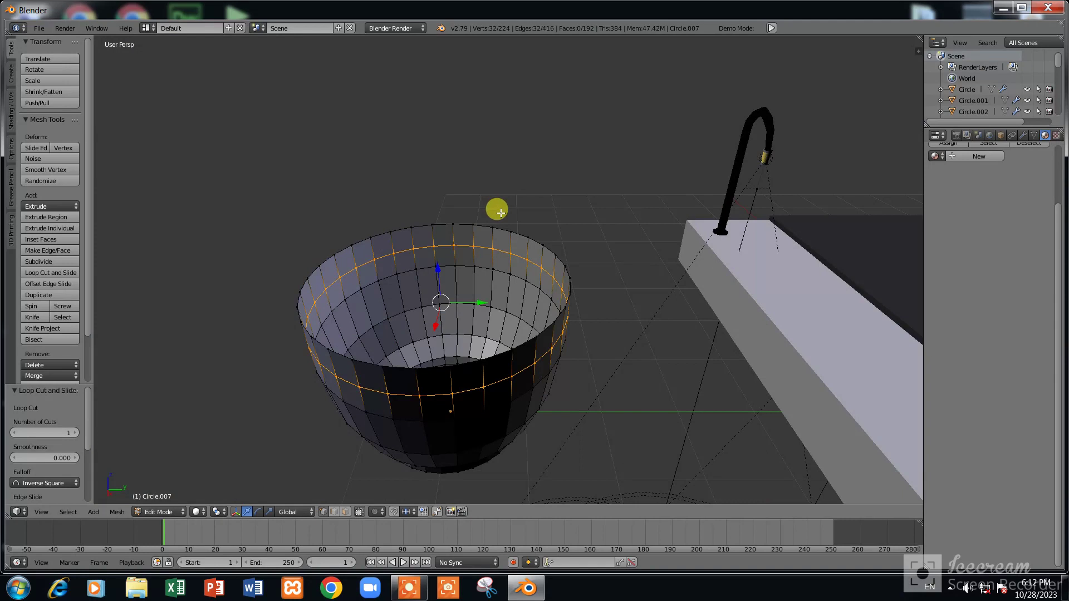
pyautogui.press('f')
pyautogui.press('Tab')
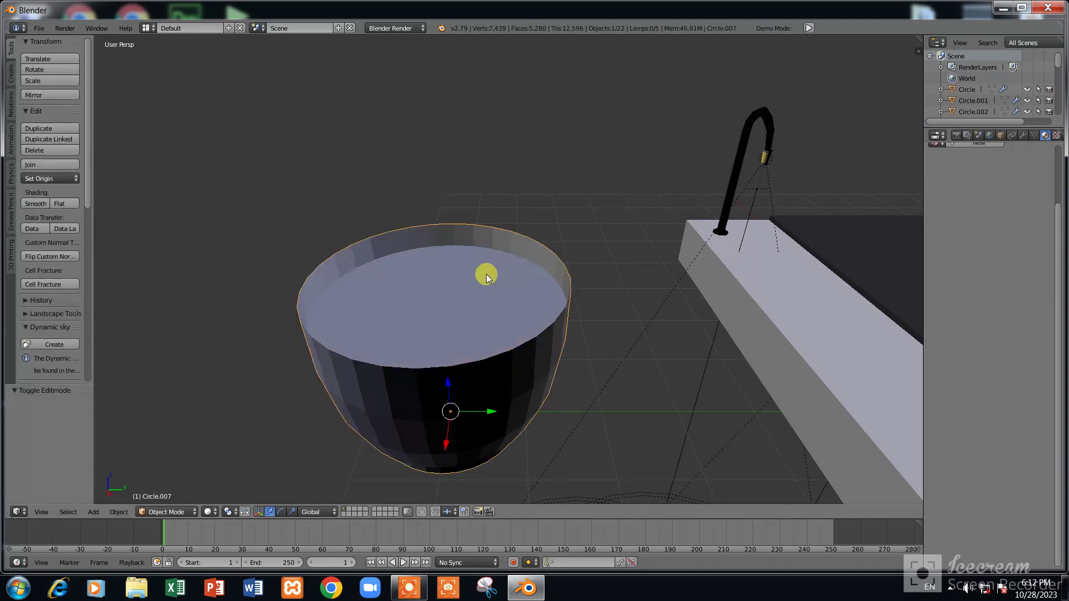
# Create a new material for the cup
pyautogui.moveTo(489, 251)
pyautogui.mouseDown(button='middle')
pyautogui.moveTo(524, 295)
pyautogui.moveTo(458, 277)
pyautogui.moveTo(704, 270)
pyautogui.moveTo(914, 88)
pyautogui.mouseUp(button='middle')
pyautogui.scroll(3, 986, 181)
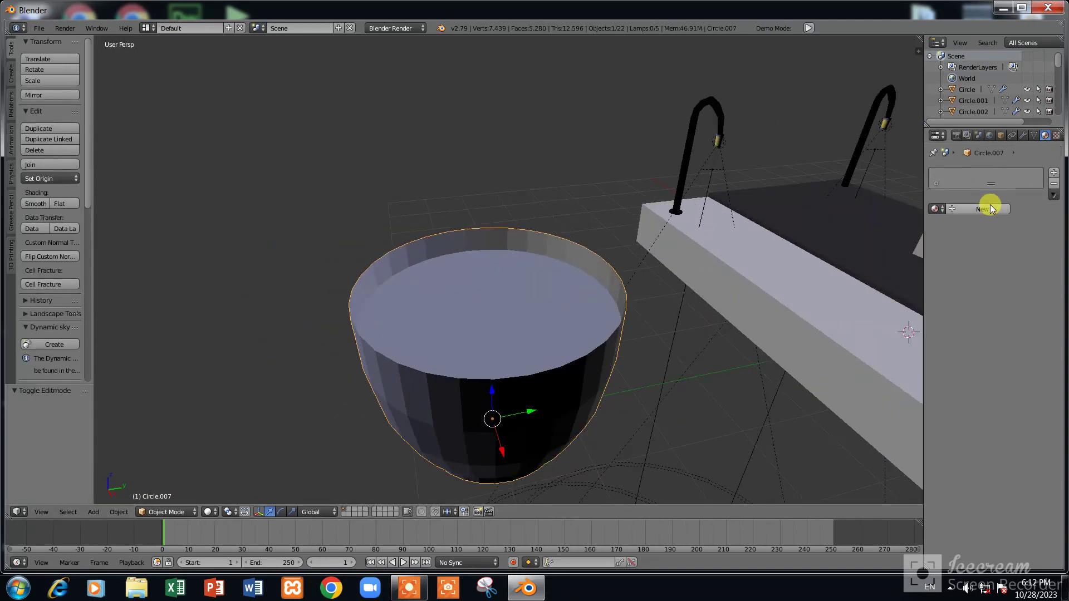
pyautogui.click(990, 209)
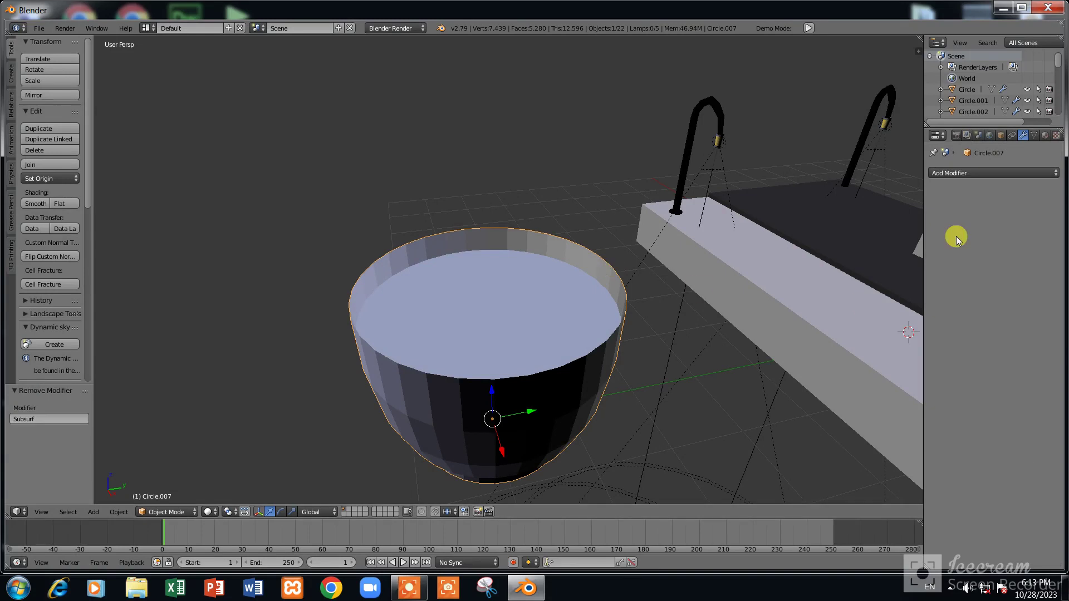
pyautogui.scroll(4, 677, 268)
# Add a Solidify modifier with thickness -0.0760 to give the cup walls depth
pyautogui.scroll(-2, 677, 268)
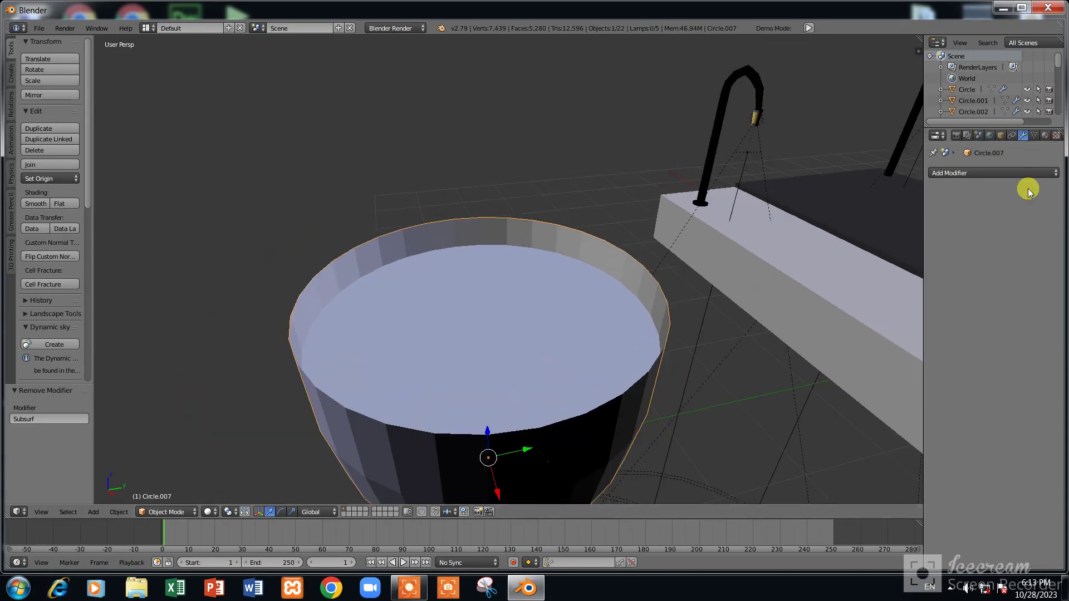
pyautogui.moveTo(609, 280)
pyautogui.mouseDown(button='middle')
pyautogui.moveTo(614, 296)
pyautogui.moveTo(649, 284)
pyautogui.mouseUp(button='middle')
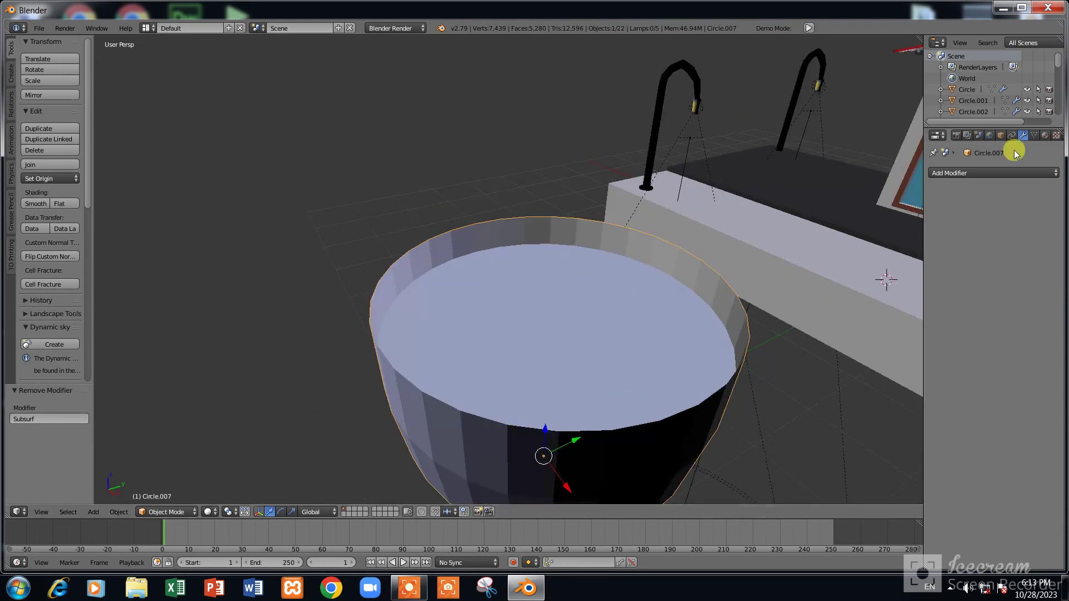
pyautogui.click(991, 173)
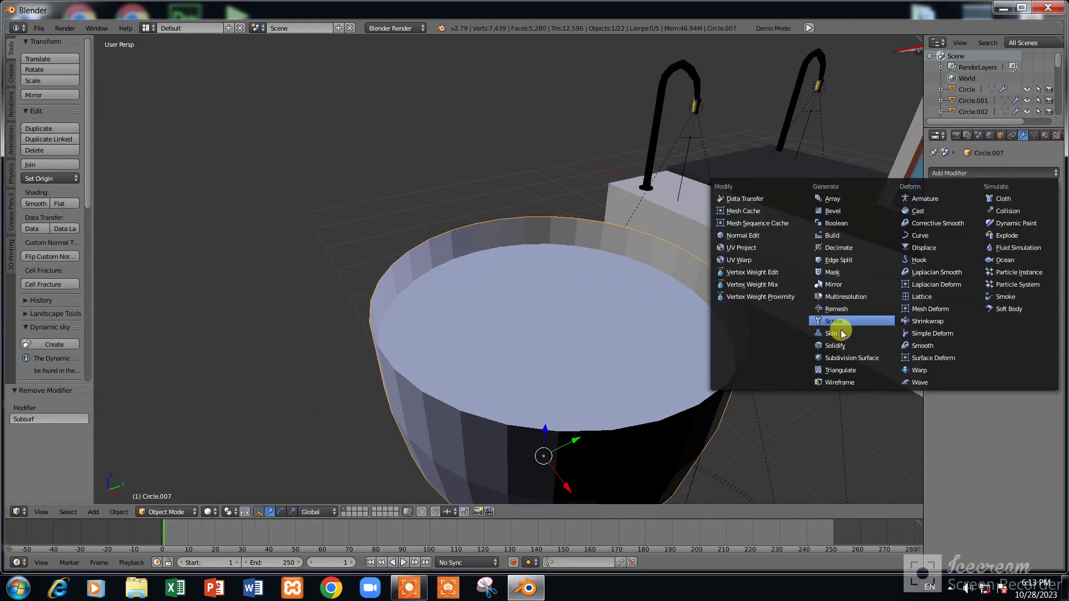
pyautogui.click(842, 348)
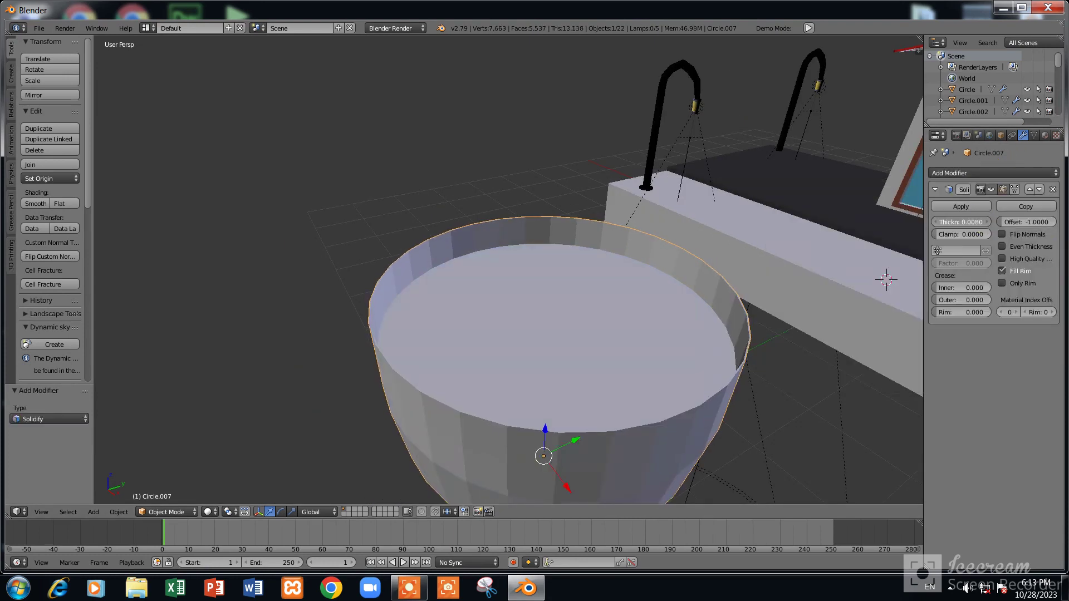
pyautogui.moveTo(961, 221); pyautogui.dragTo(924, 221)
pyautogui.scroll(-3, 597, 240)
pyautogui.moveTo(608, 226)
pyautogui.mouseDown(button='middle')
pyautogui.moveTo(596, 240)
pyautogui.moveTo(608, 257)
pyautogui.mouseUp(button='middle')
pyautogui.scroll(-2, 597, 241)
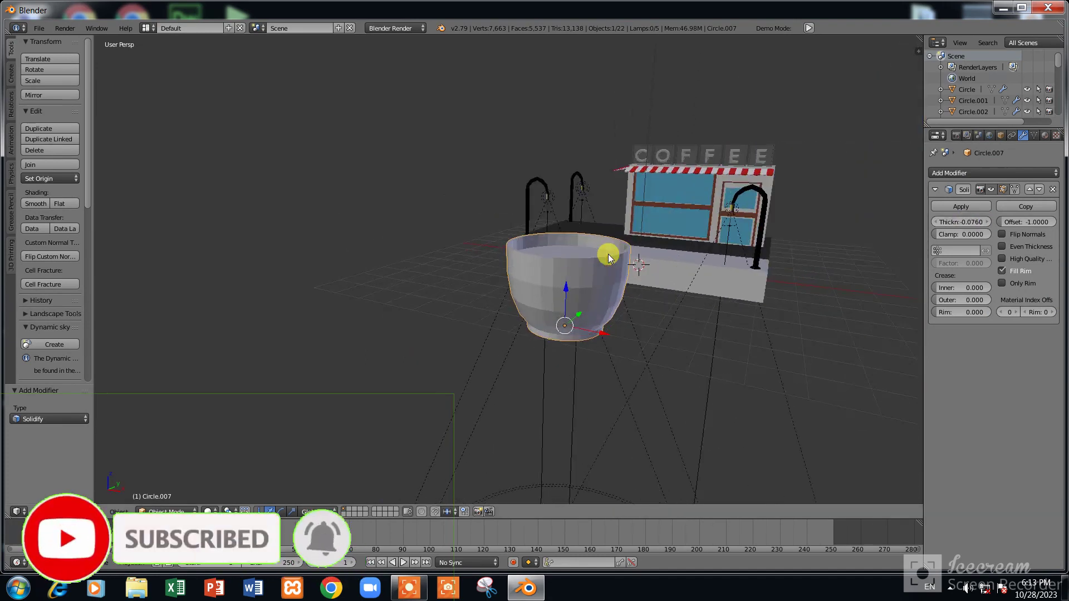
pyautogui.scroll(1, 608, 257)
# Add a torus into the cup's mesh in Edit Mode, viewed from the top
pyautogui.press('Tab')
pyautogui.scroll(-1, 613, 248)
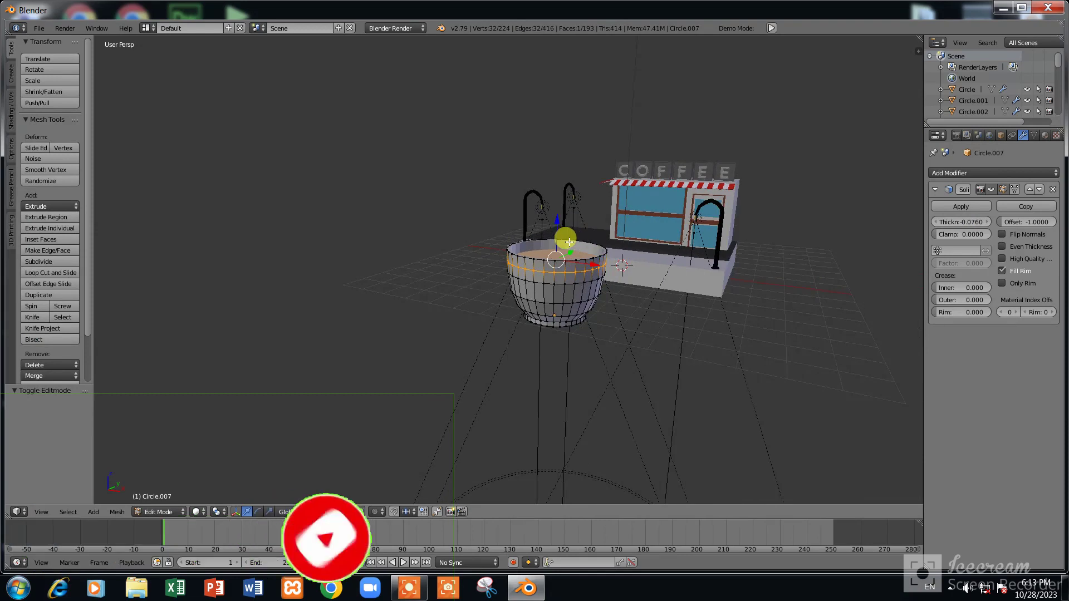
pyautogui.scroll(3, 562, 243)
pyautogui.scroll(-1, 535, 257)
pyautogui.hotkey('shift', 'a')
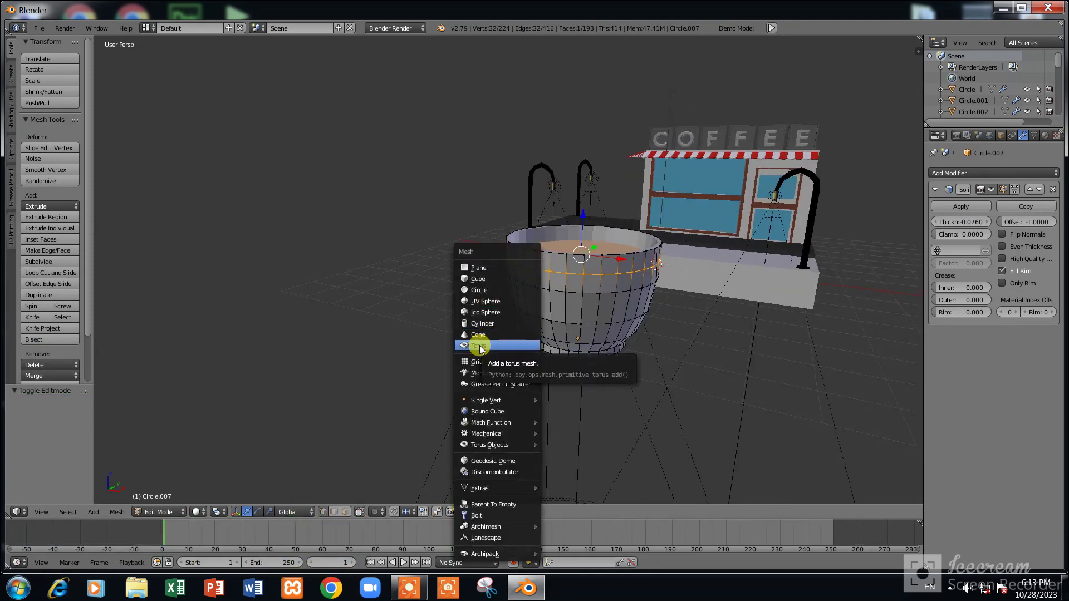
pyautogui.click(496, 345)
pyautogui.scroll(-2, 586, 281)
pyautogui.press('KP_7')
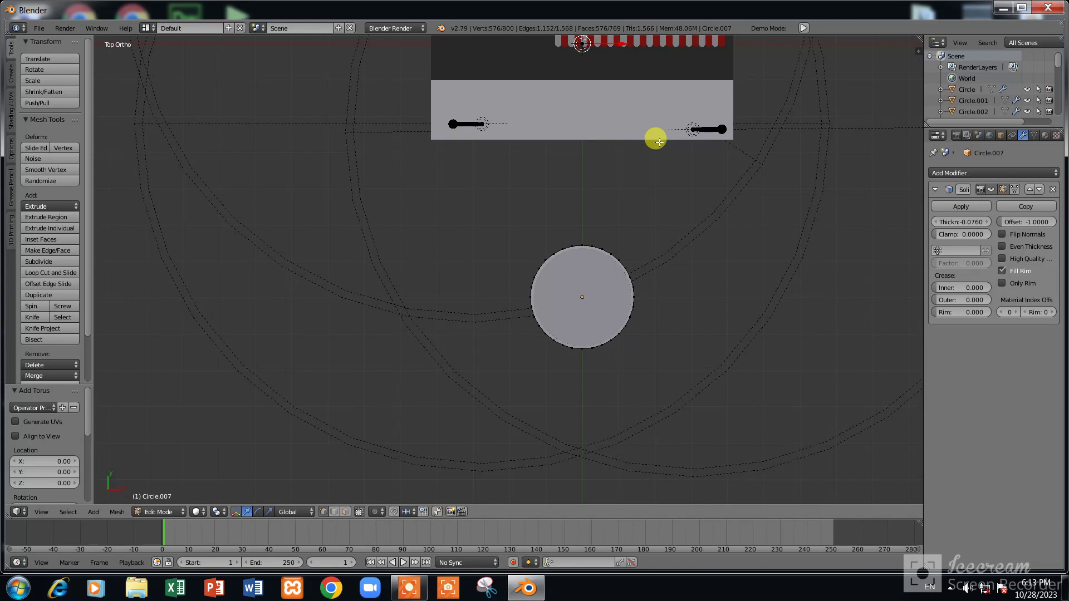
# Move the torus beside the cup, then undo the torus addition
pyautogui.press('g')
pyautogui.click(755, 385)
pyautogui.press('KP_1')
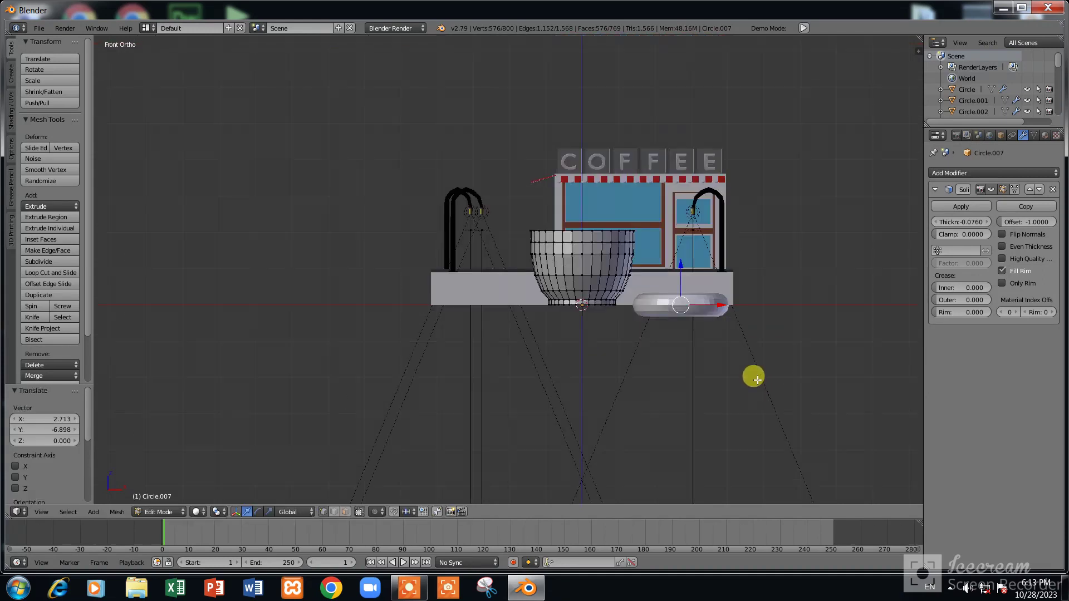
pyautogui.scroll(3, 757, 381)
pyautogui.hotkey('ctrl', 'z')
pyautogui.hotkey('ctrl', 'z')
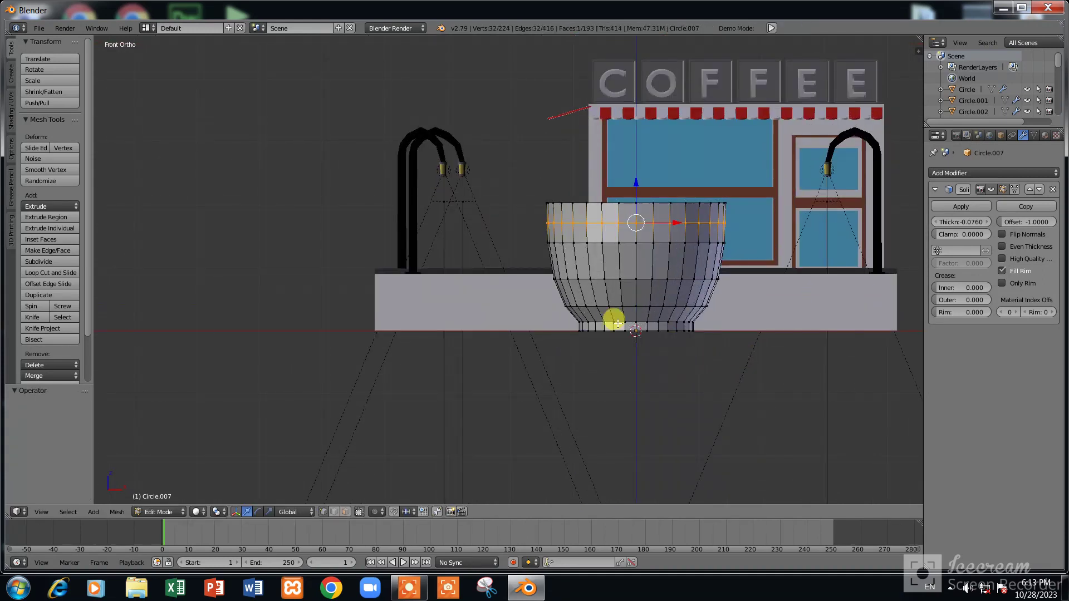
# Add a torus as a separate object in Object Mode, then delete it
pyautogui.moveTo(618, 323); pyautogui.dragTo(604, 305, button='middle')
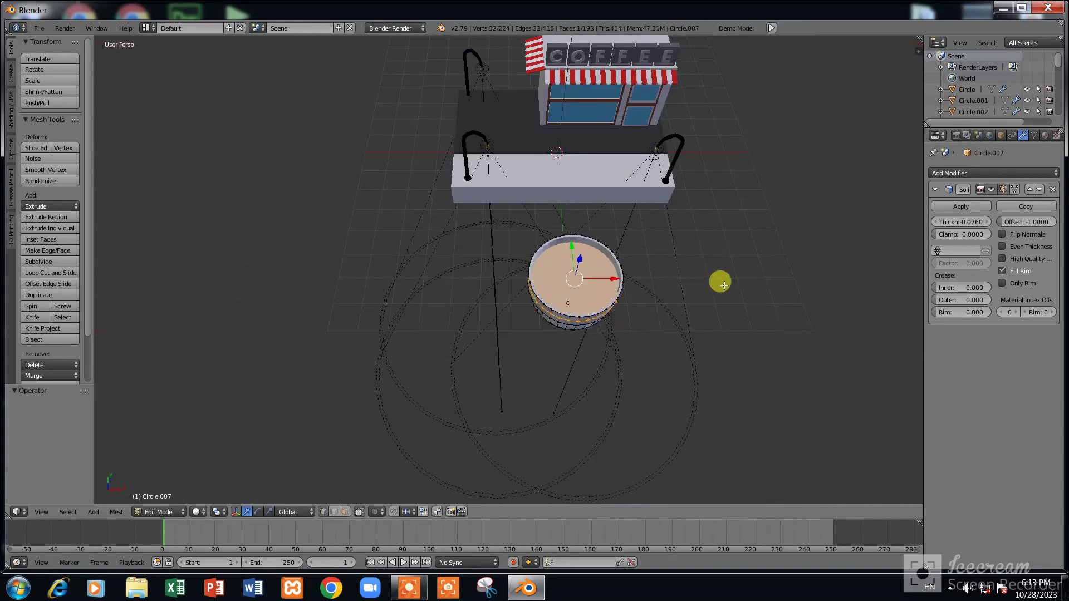
pyautogui.press('Tab')
pyautogui.moveTo(743, 282)
pyautogui.mouseDown(button='middle')
pyautogui.moveTo(752, 287)
pyautogui.moveTo(723, 296)
pyautogui.mouseUp(button='middle')
pyautogui.hotkey('shift', 'a')
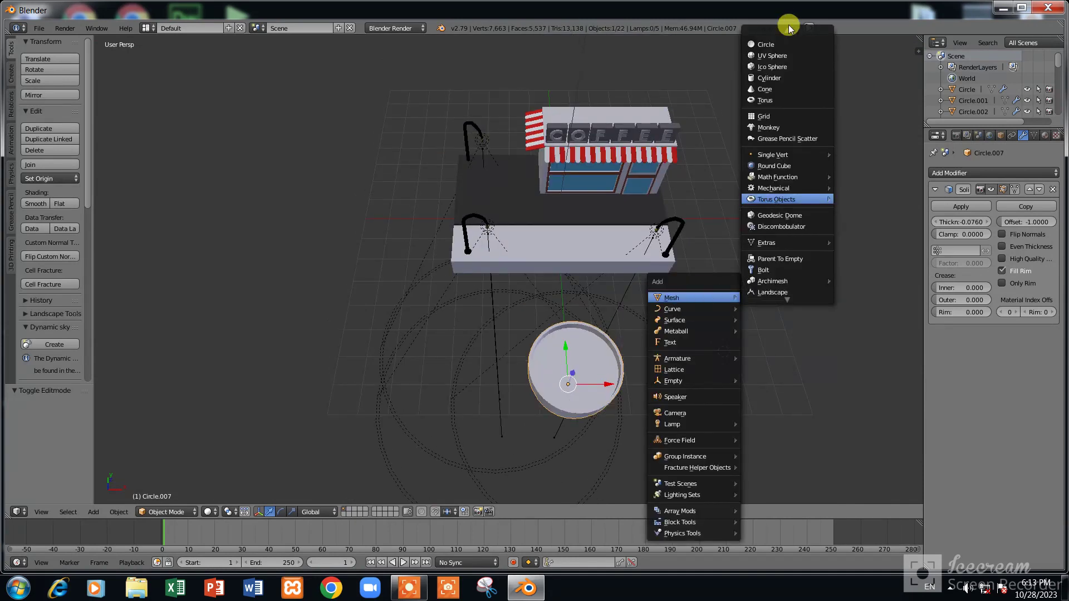
pyautogui.click(771, 113)
pyautogui.moveTo(793, 273); pyautogui.dragTo(676, 272, button='middle')
pyautogui.press('x')
pyautogui.click(672, 275)
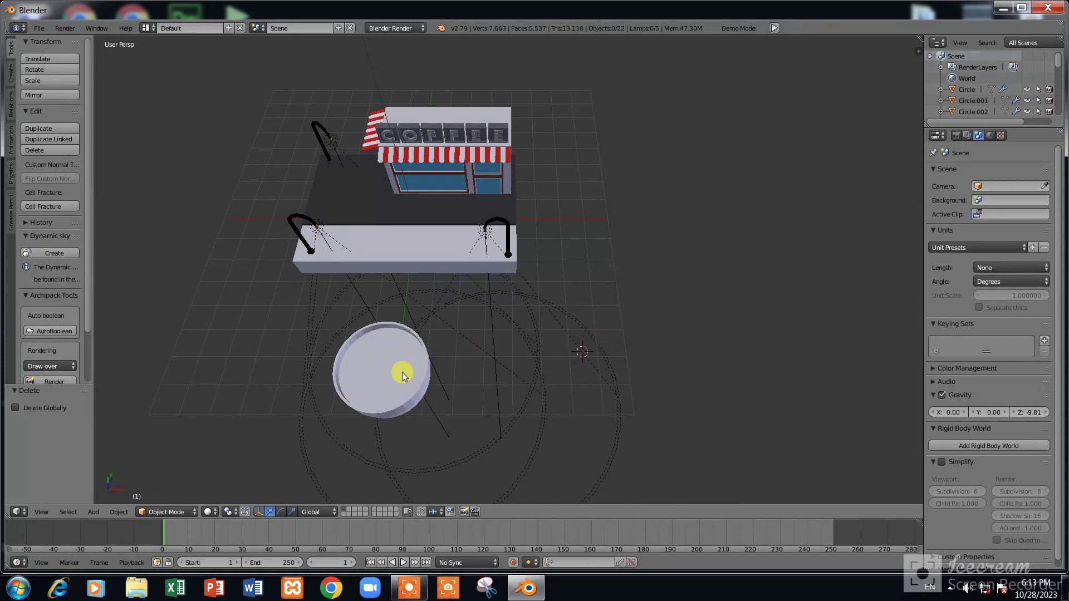
# Reselect the cup, tilt and pan the view side-on, and re-enter its Edit Mode
pyautogui.rightClick(403, 372)
pyautogui.press('KP_8')
pyautogui.press('KP_8')
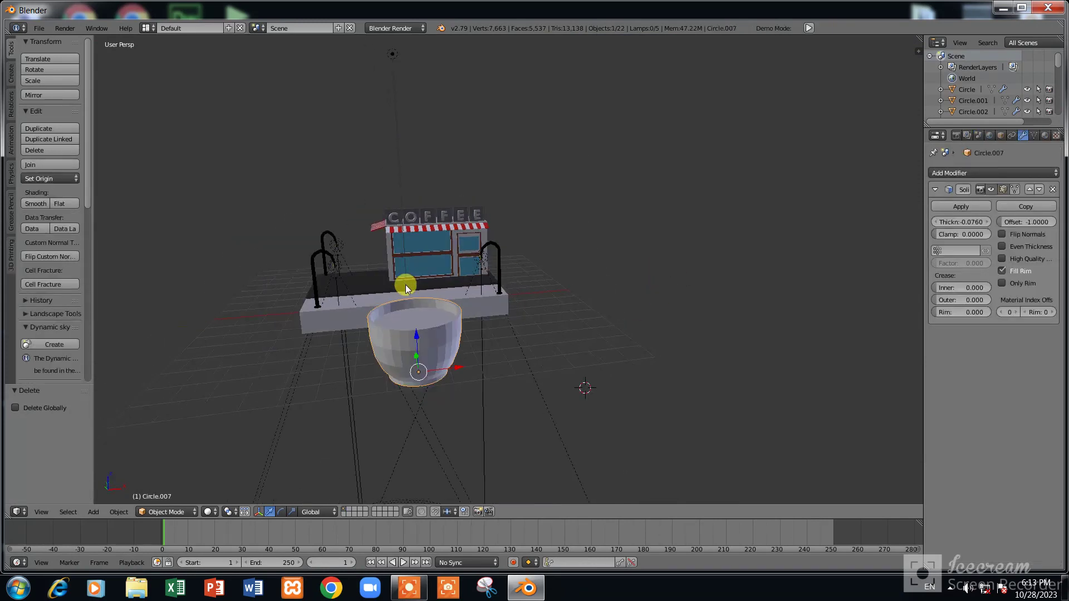
pyautogui.press('KP_8')
pyautogui.press('KP_8')
pyautogui.press('ctrl+KP_4')
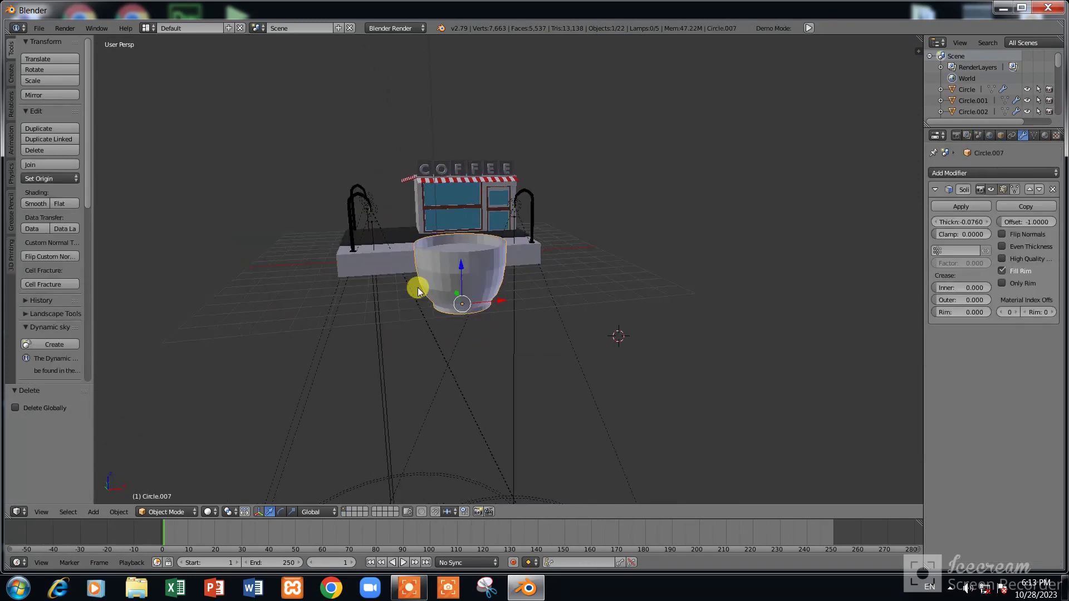
pyautogui.press('ctrl+KP_4')
pyautogui.press('Tab')
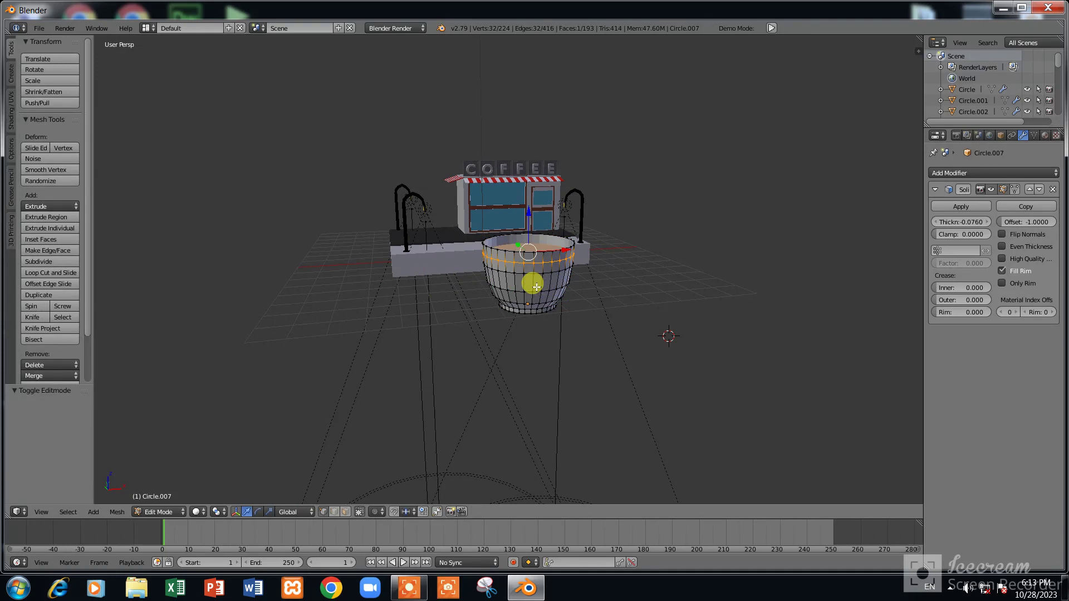
pyautogui.hotkey('shift', 'a')
# Add a torus to the cup's mesh with 52 major and 17 minor segments
pyautogui.click(491, 287)
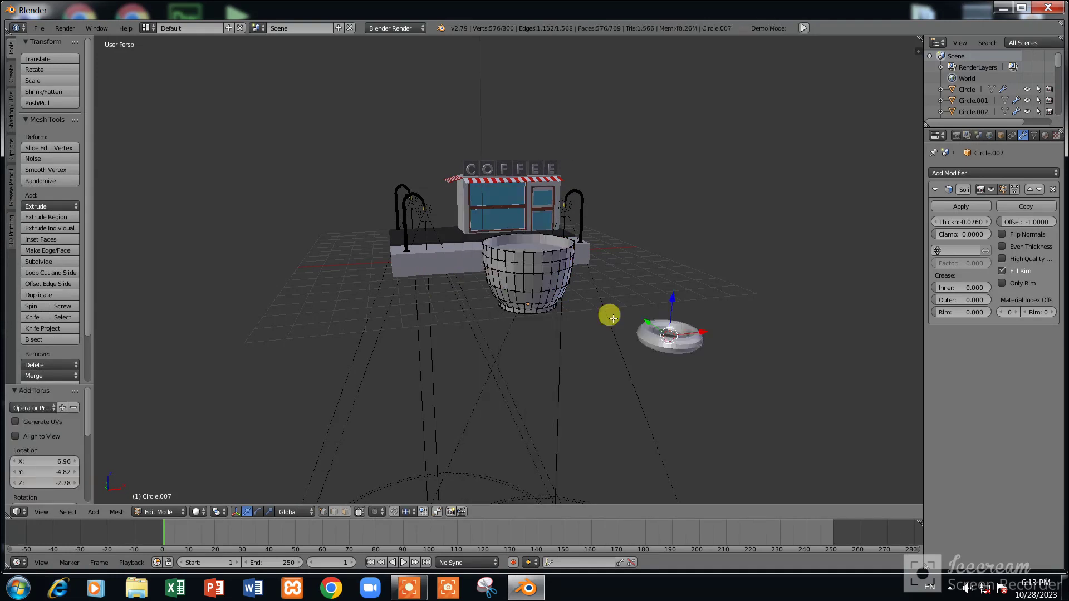
pyautogui.moveTo(711, 363)
pyautogui.mouseDown(button='middle')
pyautogui.moveTo(671, 351)
pyautogui.moveTo(644, 382)
pyautogui.moveTo(528, 359)
pyautogui.mouseUp(button='middle')
pyautogui.scroll(4, 528, 359)
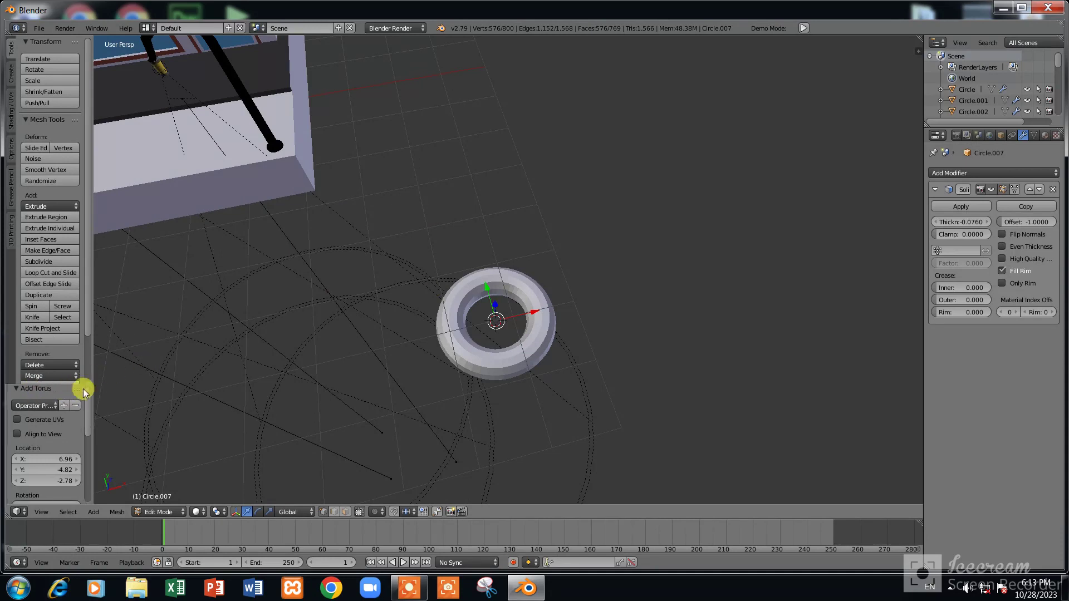
pyautogui.scroll(-3, 45, 470)
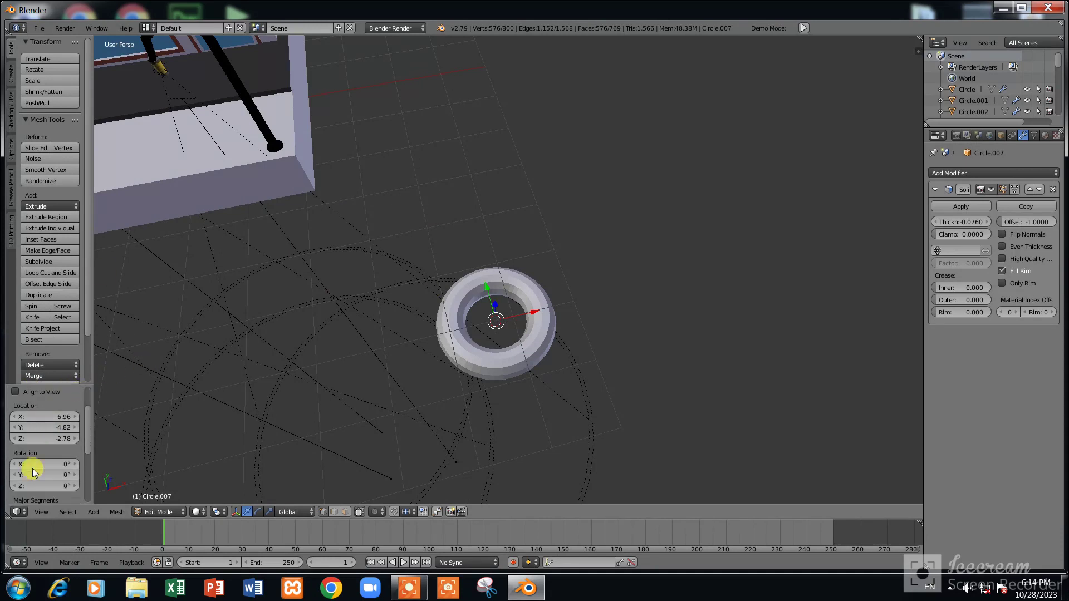
pyautogui.scroll(-2, 19, 474)
pyautogui.scroll(-2, 20, 469)
pyautogui.scroll(-1, 20, 469)
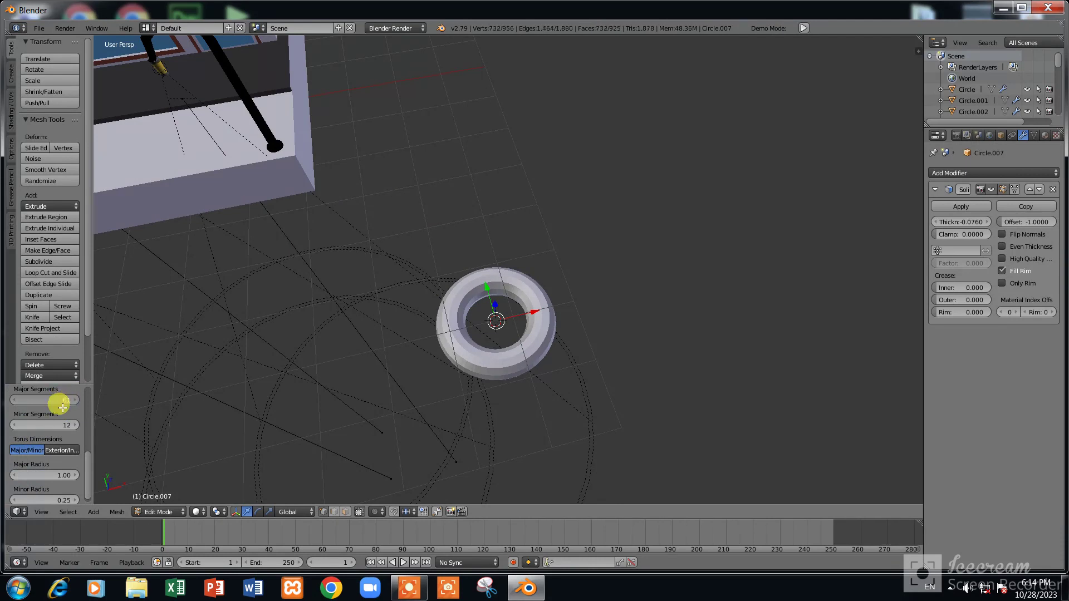
pyautogui.moveTo(63, 408)
pyautogui.mouseDown()
pyautogui.moveTo(21, 410)
pyautogui.moveTo(41, 432)
pyautogui.mouseUp()
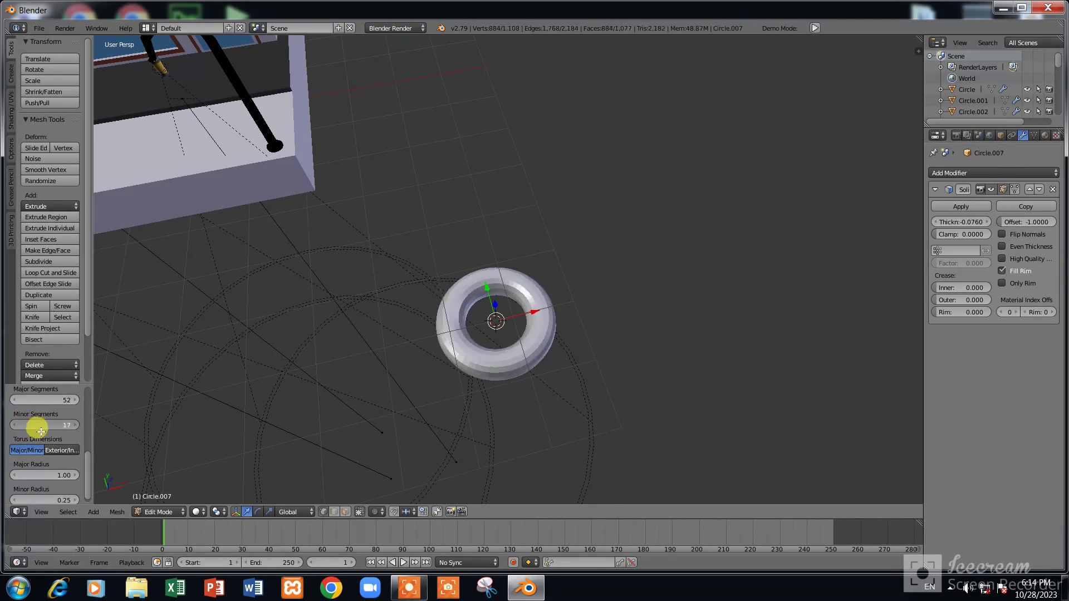
# Set the torus major radius to 1.09 and minor radius to 0.10, in front orthographic view
pyautogui.scroll(-1, 33, 440)
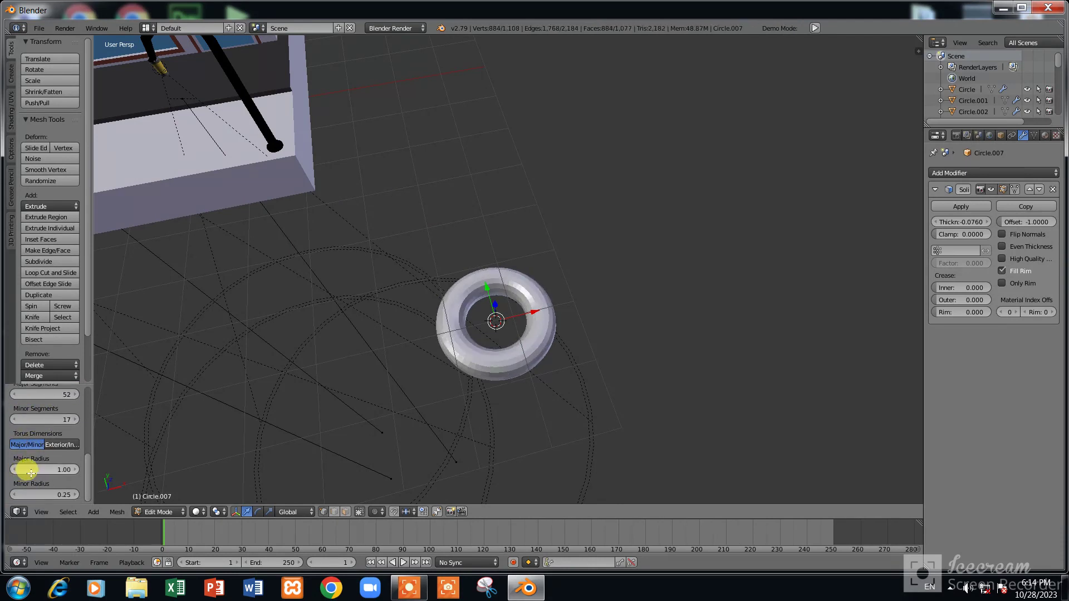
pyautogui.moveTo(30, 473)
pyautogui.mouseDown()
pyautogui.moveTo(78, 475)
pyautogui.moveTo(19, 493)
pyautogui.moveTo(28, 492)
pyautogui.moveTo(16, 473)
pyautogui.mouseUp()
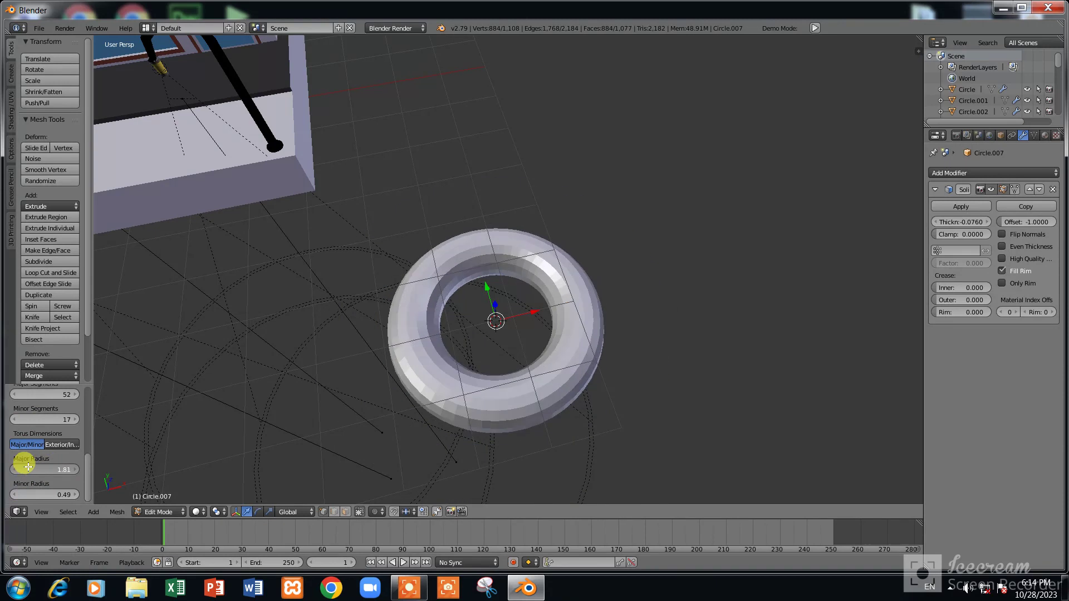
pyautogui.moveTo(16, 473); pyautogui.dragTo(34, 468)
pyautogui.press('KP_5')
pyautogui.moveTo(356, 390); pyautogui.dragTo(392, 397, button='middle')
pyautogui.press('KP_1')
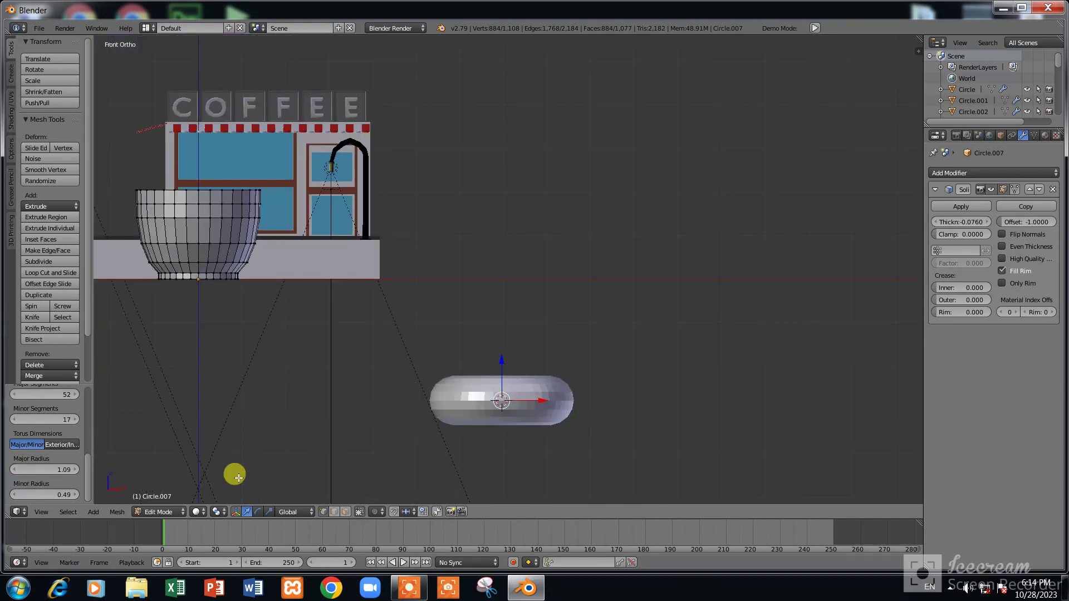
pyautogui.moveTo(61, 495)
pyautogui.mouseDown()
pyautogui.moveTo(50, 494)
pyautogui.moveTo(62, 492)
pyautogui.mouseUp()
pyautogui.write('0.1')
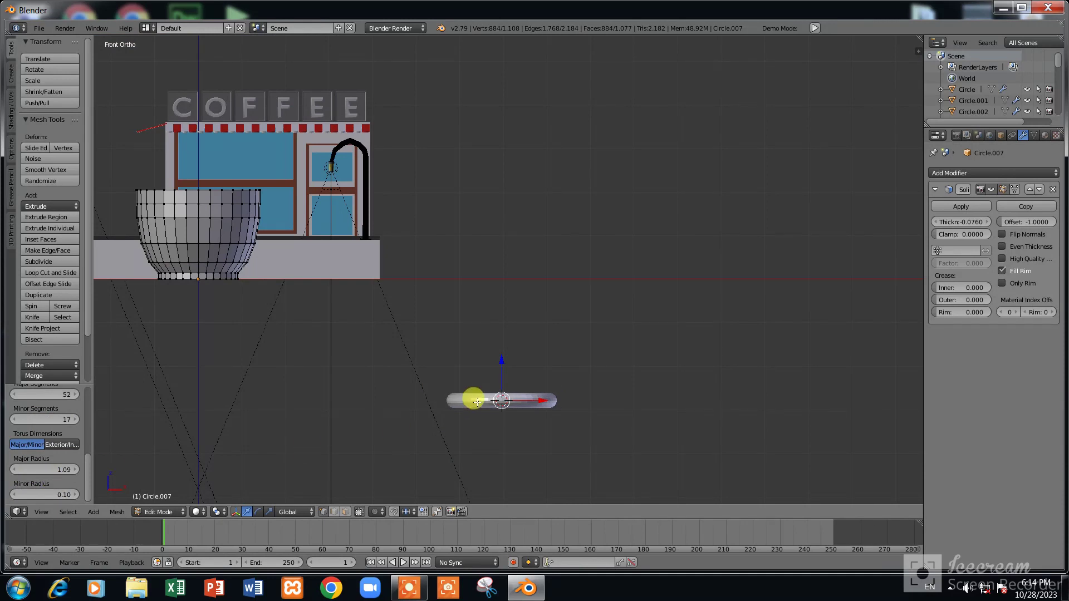
pyautogui.moveTo(465, 380); pyautogui.dragTo(513, 341, button='middle')
pyautogui.press('KP_1')
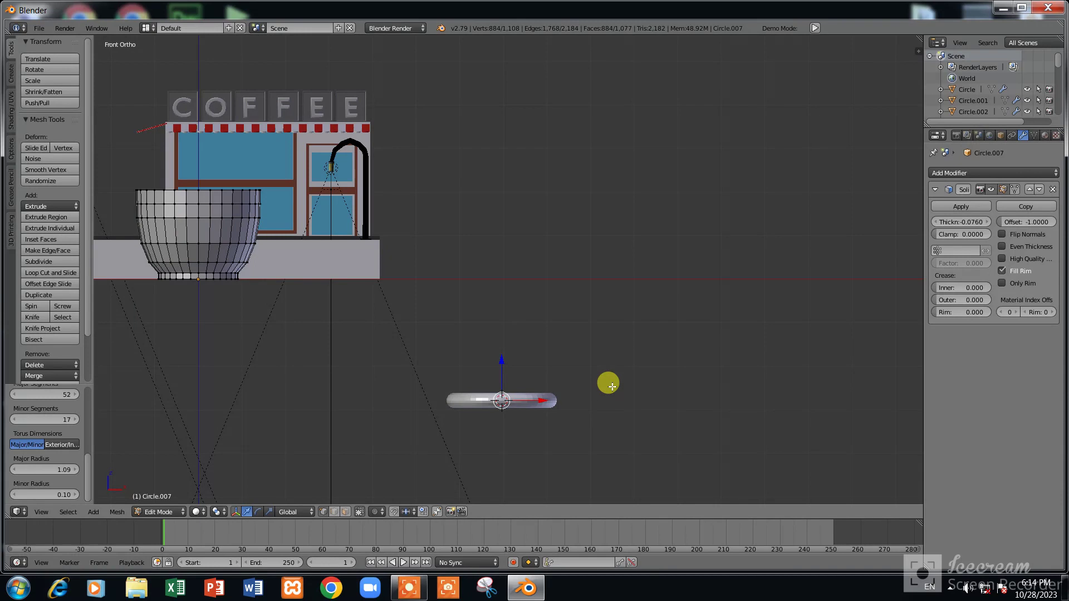
# Rotate the torus 90° about X and move it to the right of the platform
pyautogui.press('r')
pyautogui.write('x')
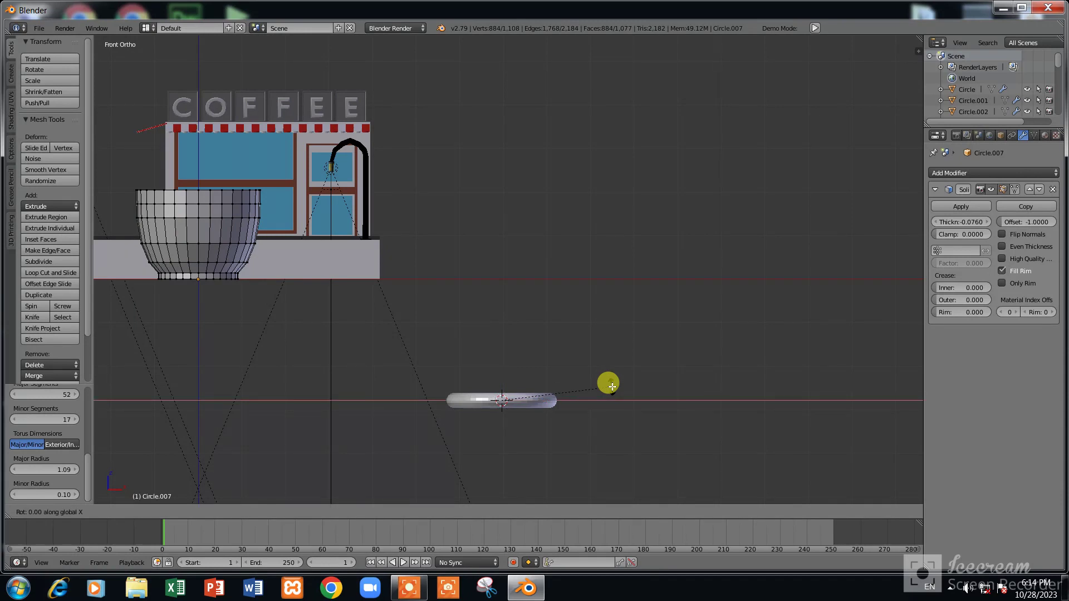
pyautogui.write('90')
pyautogui.press('Return')
pyautogui.press('g')
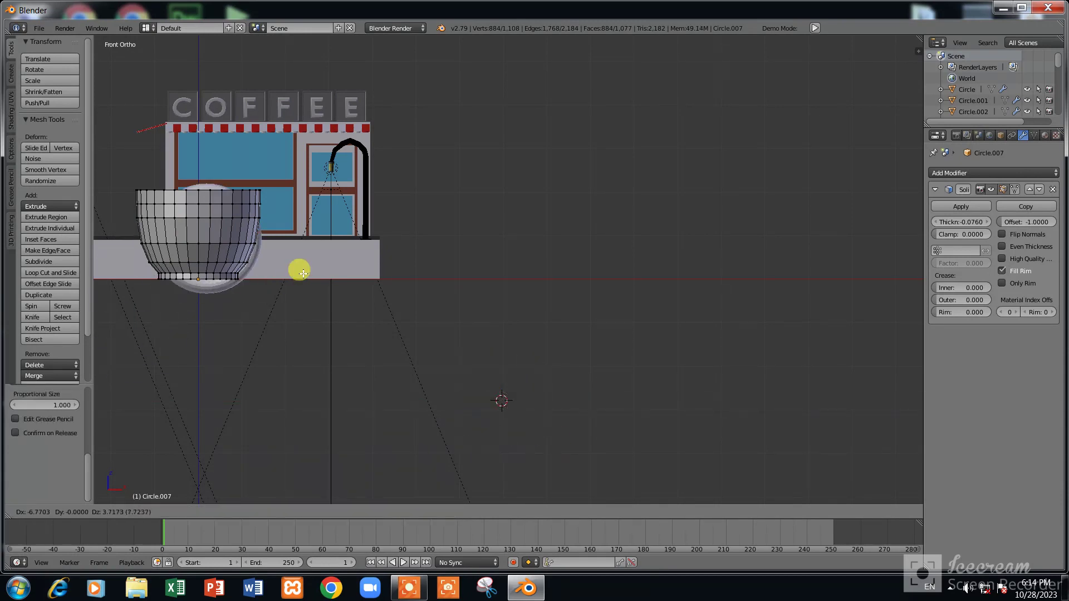
pyautogui.click(303, 274)
pyautogui.scroll(2, 317, 262)
pyautogui.scroll(3, 334, 269)
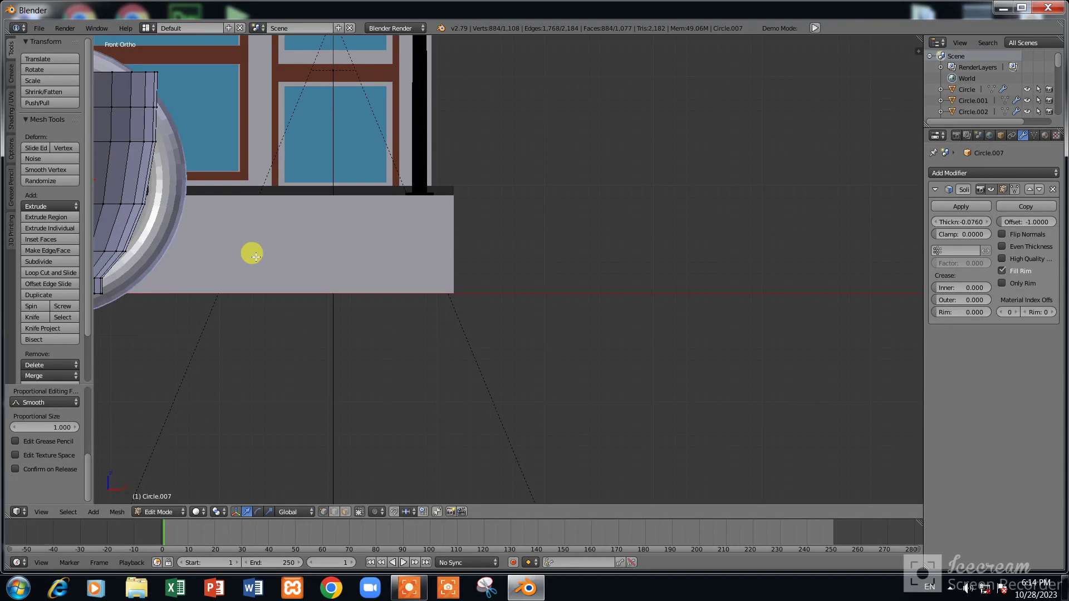
pyautogui.scroll(-2, 256, 257)
pyautogui.press('g')
pyautogui.click(716, 382)
pyautogui.scroll(-1, 642, 363)
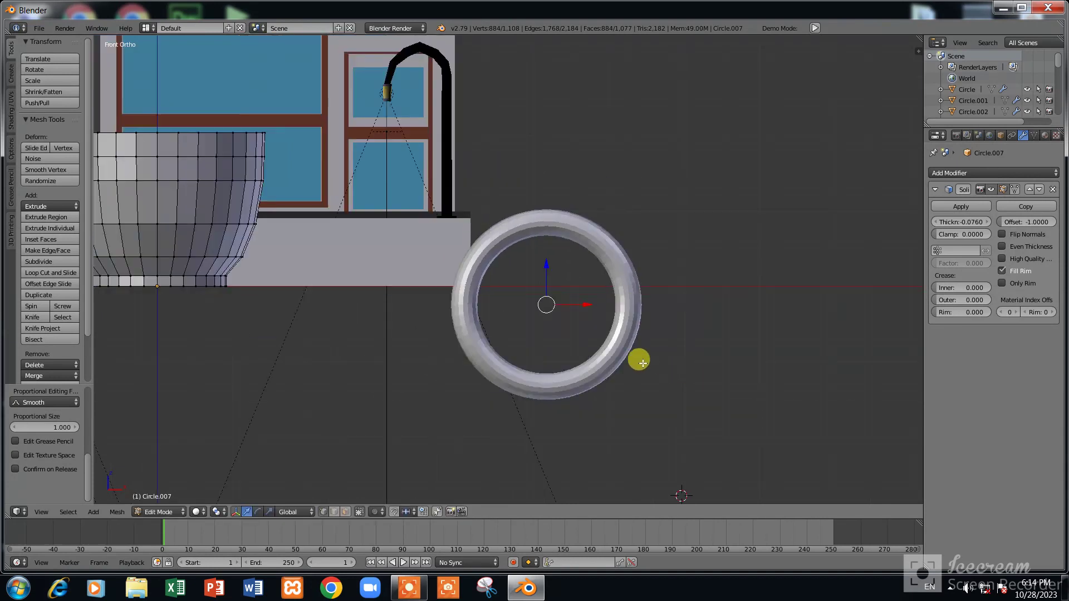
# Circle-select the ring's left half and switch to wireframe to see all vertices
pyautogui.rightClick(639, 319)
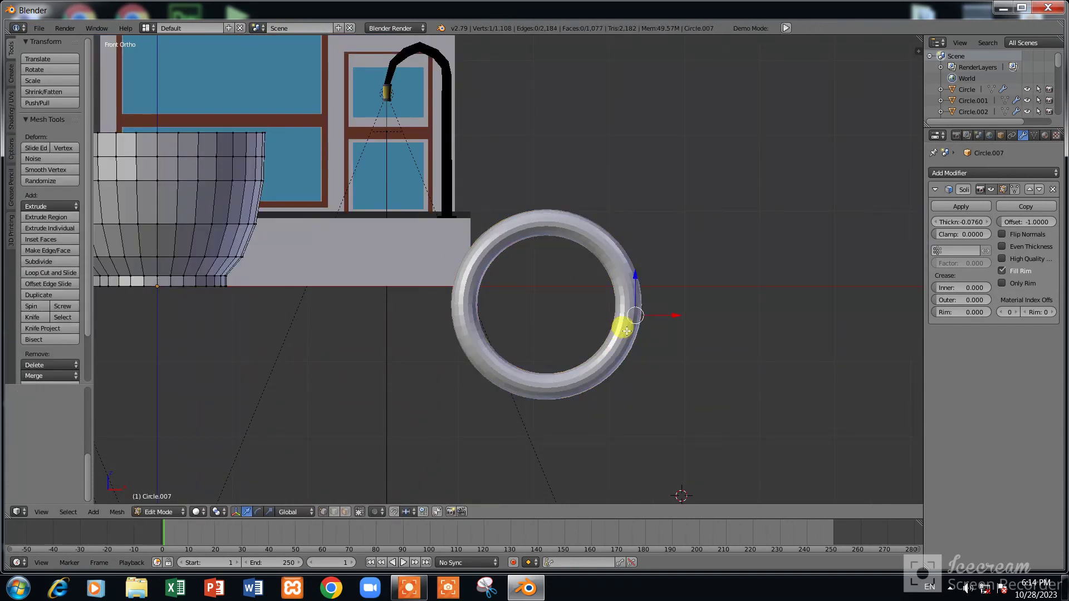
pyautogui.rightClick(615, 355)
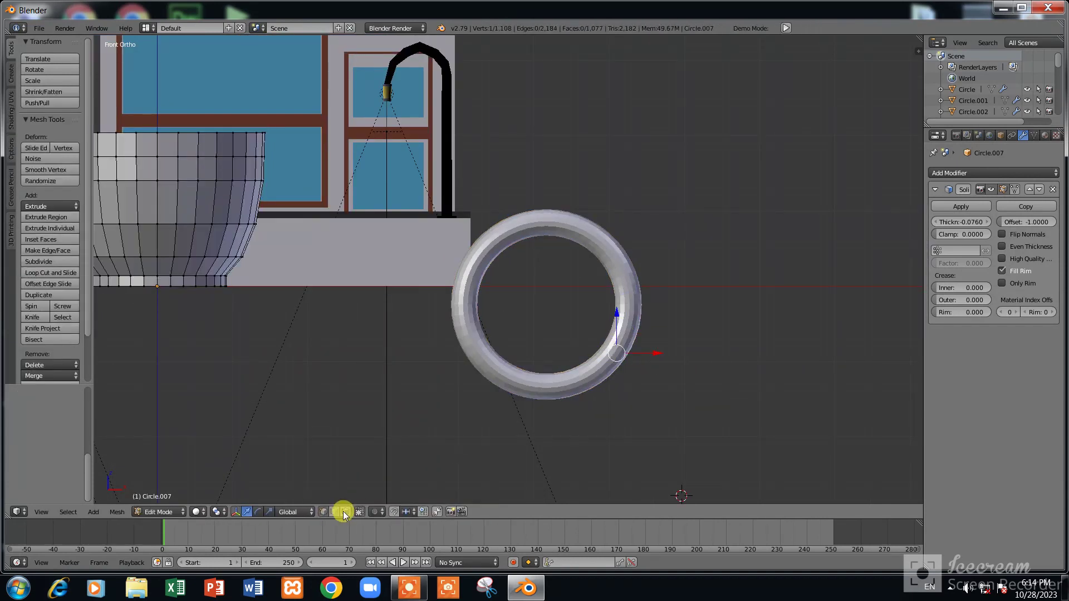
pyautogui.rightClick(625, 361)
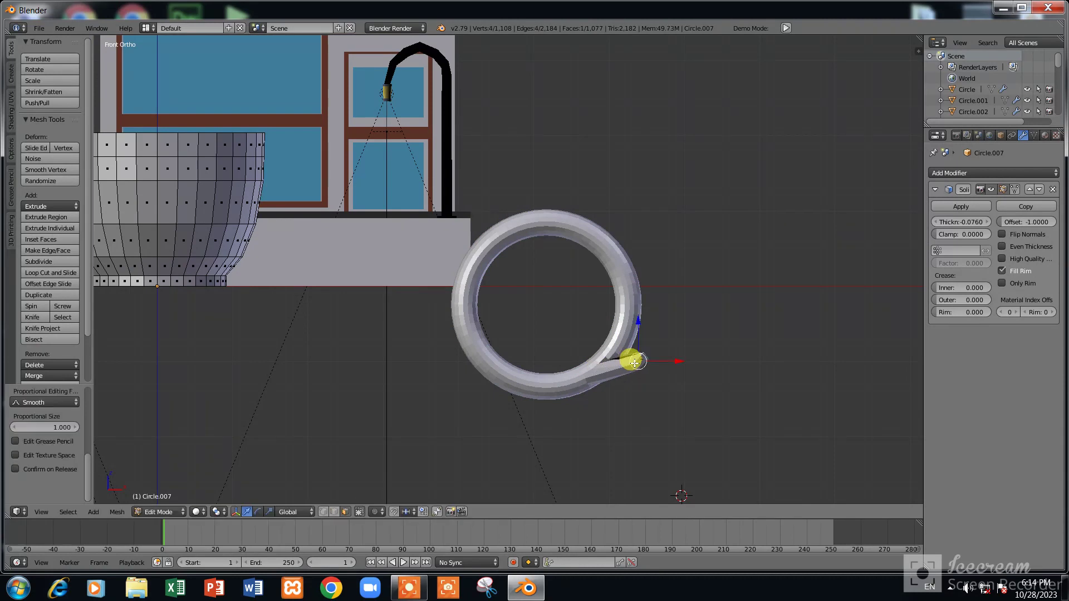
pyautogui.press('c')
pyautogui.moveTo(552, 255)
pyautogui.mouseDown()
pyautogui.moveTo(501, 179)
pyautogui.moveTo(454, 337)
pyautogui.moveTo(491, 238)
pyautogui.moveTo(510, 222)
pyautogui.moveTo(539, 230)
pyautogui.moveTo(537, 216)
pyautogui.moveTo(510, 263)
pyautogui.moveTo(456, 284)
pyautogui.moveTo(474, 316)
pyautogui.moveTo(466, 277)
pyautogui.moveTo(486, 365)
pyautogui.moveTo(511, 364)
pyautogui.moveTo(501, 377)
pyautogui.moveTo(589, 372)
pyautogui.moveTo(660, 349)
pyautogui.mouseUp()
pyautogui.press('z')
# Delete the selected left-half vertices, leaving a C-shaped arc
pyautogui.press('x')
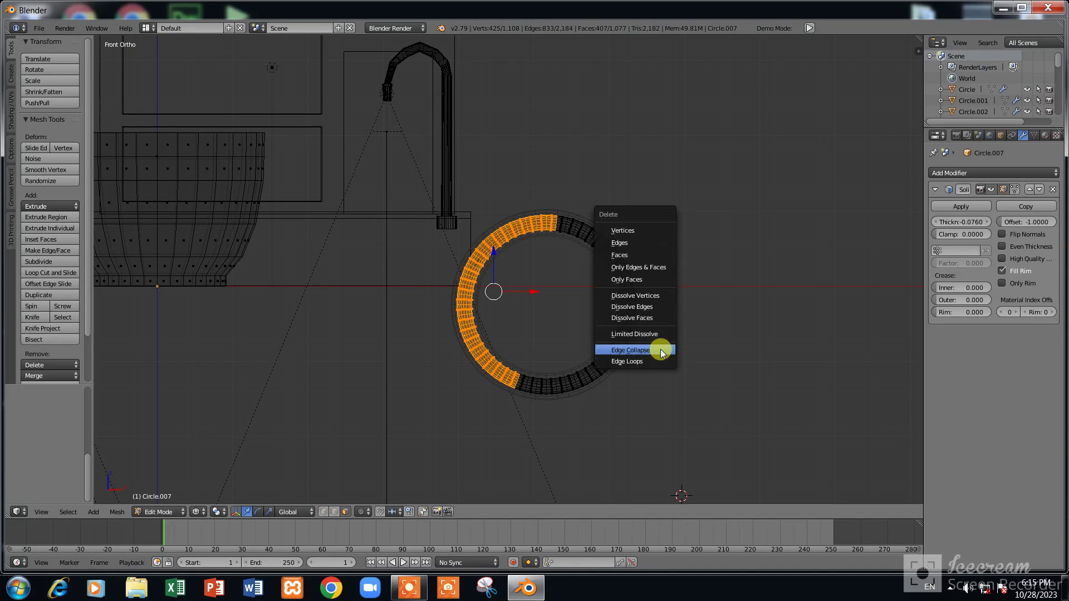
pyautogui.click(636, 229)
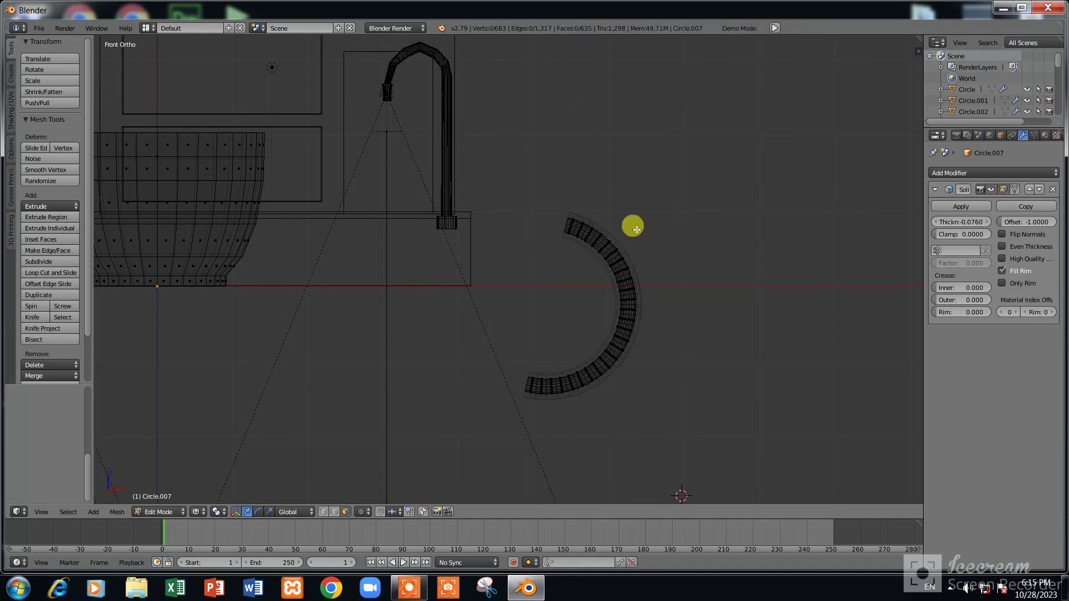
pyautogui.press('Tab')
pyautogui.scroll(-1, 634, 238)
pyautogui.press('z')
pyautogui.press('Tab')
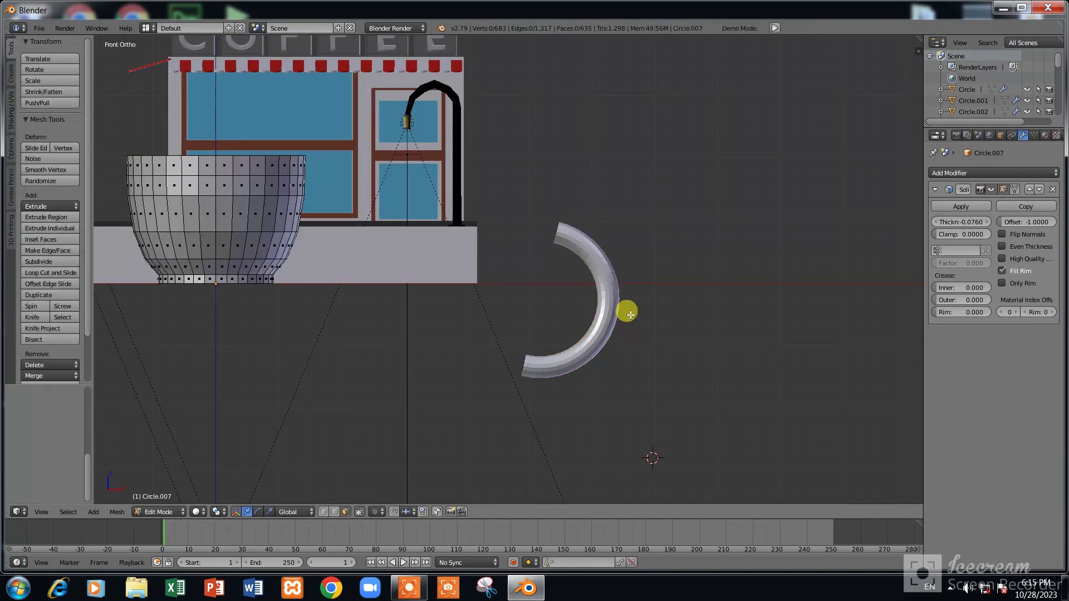
pyautogui.press('Tab')
pyautogui.press('Tab')
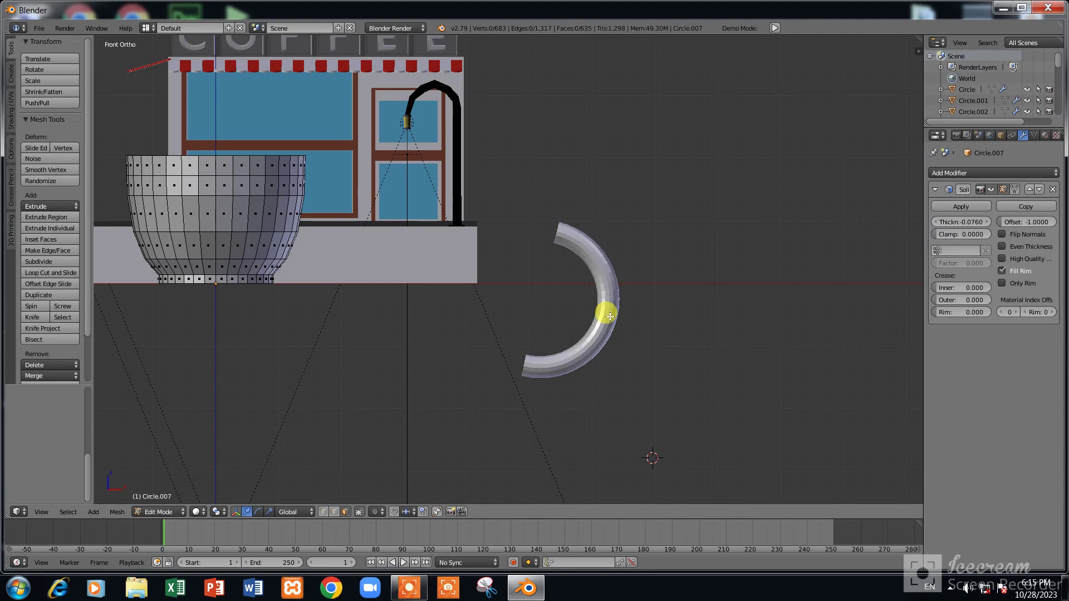
# Circle-select the arc and show the modifier result on the edit cage in front view
pyautogui.press('c')
pyautogui.moveTo(573, 231)
pyautogui.mouseDown()
pyautogui.moveTo(609, 329)
pyautogui.moveTo(557, 371)
pyautogui.moveTo(604, 329)
pyautogui.moveTo(557, 208)
pyautogui.moveTo(585, 270)
pyautogui.moveTo(623, 244)
pyautogui.mouseUp()
pyautogui.moveTo(623, 244); pyautogui.dragTo(625, 234, button='middle')
pyautogui.scroll(2, 620, 234)
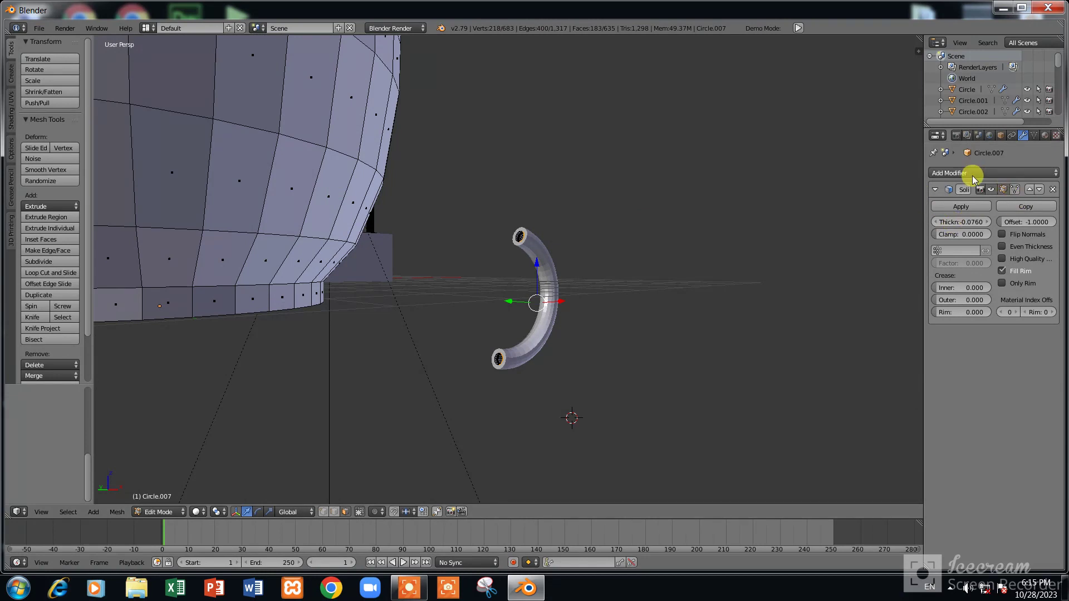
pyautogui.scroll(1, 791, 206)
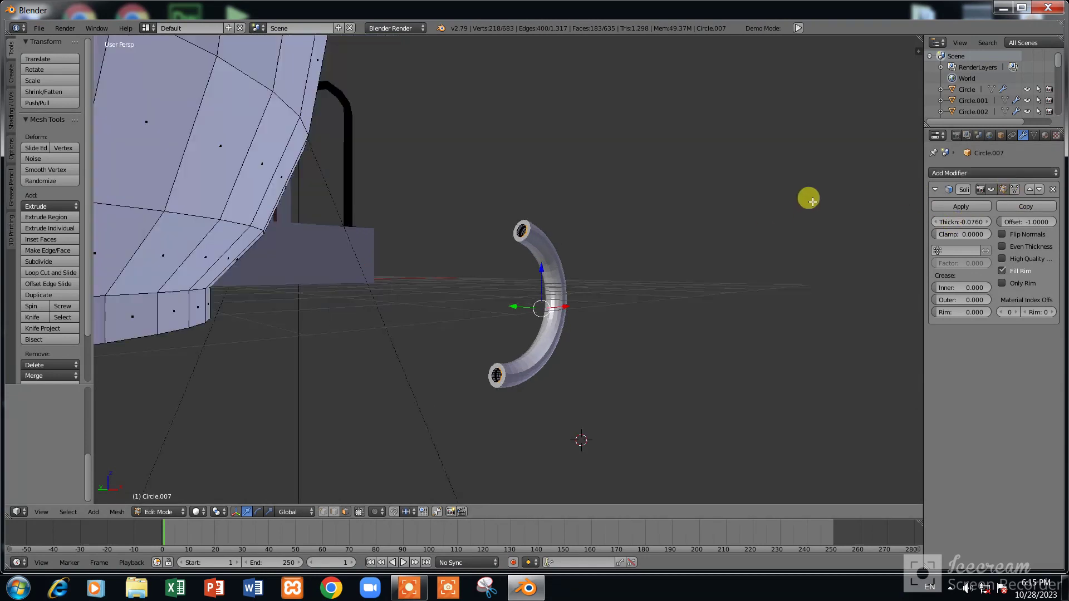
pyautogui.click(1005, 193)
pyautogui.press('KP_1')
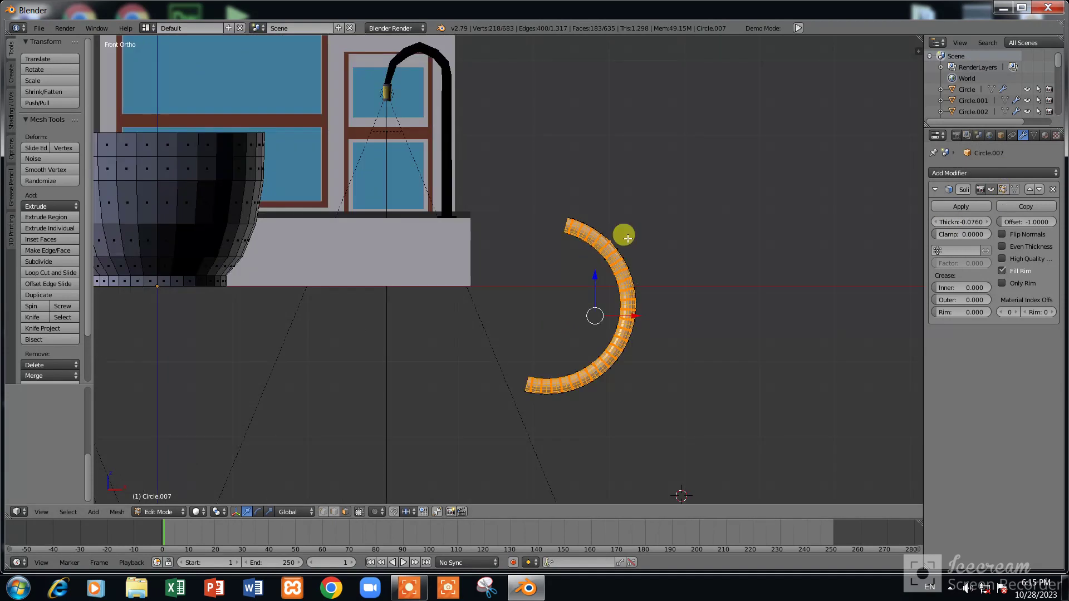
# Select all vertices of the half-ring handle from the top view, using wireframe to reach hidden ones
pyautogui.press('KP_7')
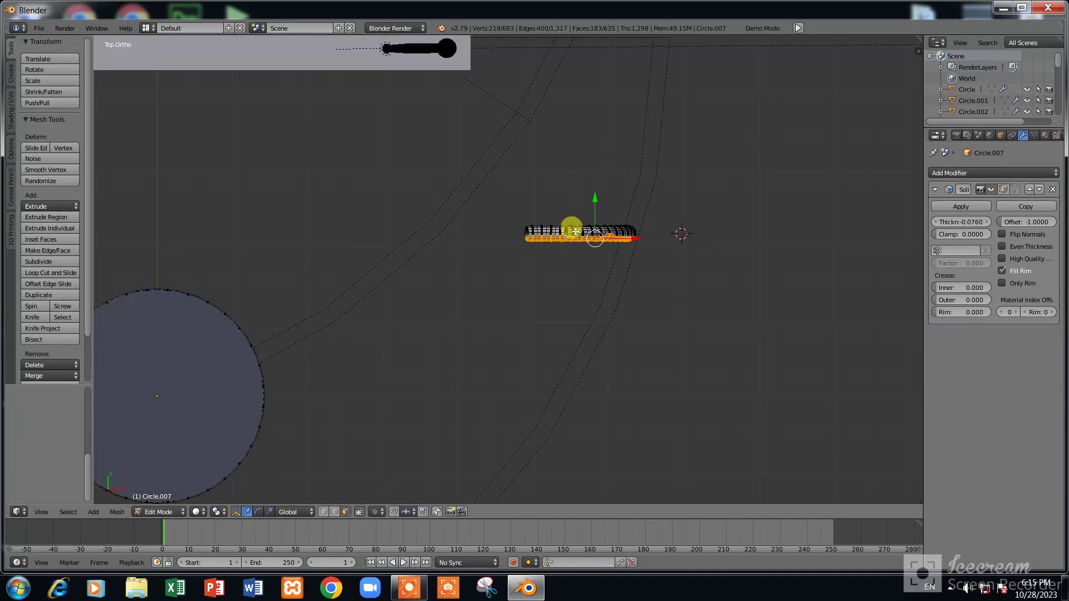
pyautogui.press('c')
pyautogui.moveTo(506, 215); pyautogui.dragTo(621, 203)
pyautogui.press('z')
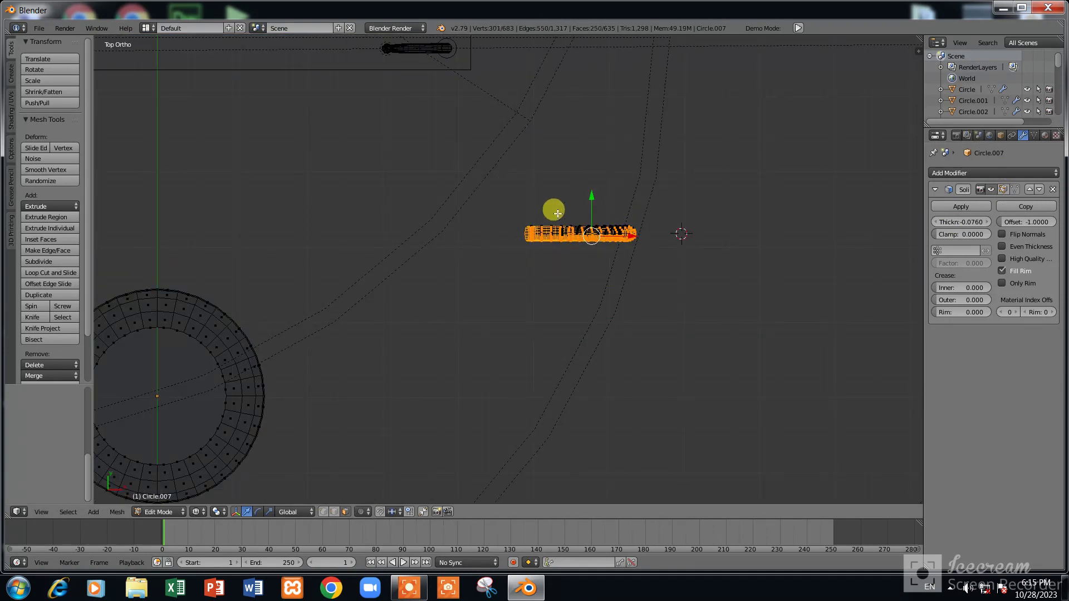
pyautogui.moveTo(533, 224)
pyautogui.mouseDown()
pyautogui.moveTo(626, 222)
pyautogui.moveTo(477, 232)
pyautogui.moveTo(525, 233)
pyautogui.mouseUp()
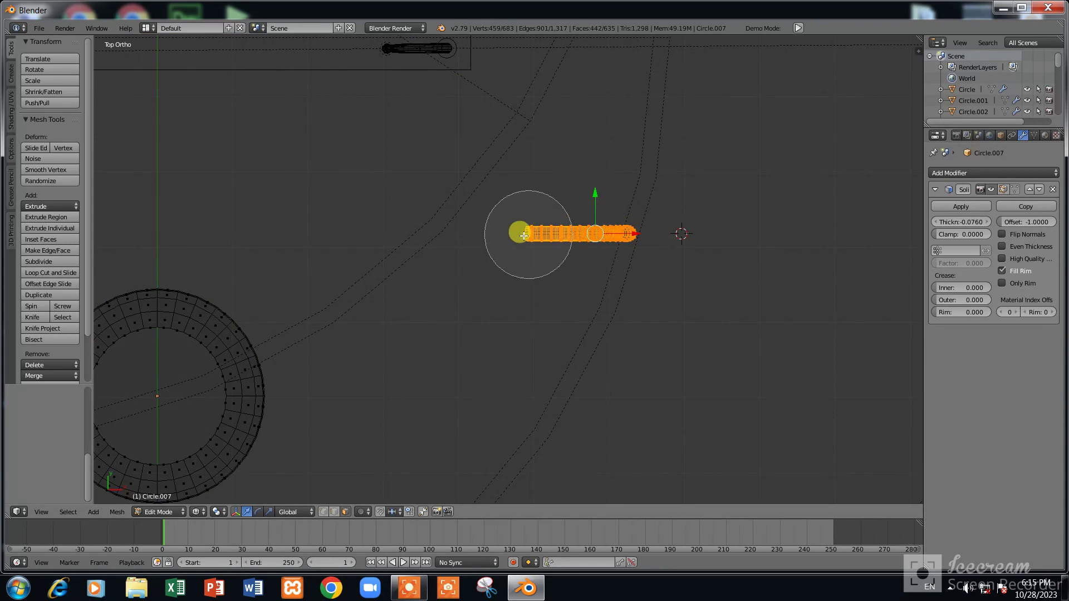
pyautogui.press('Escape')
pyautogui.press('KP_1')
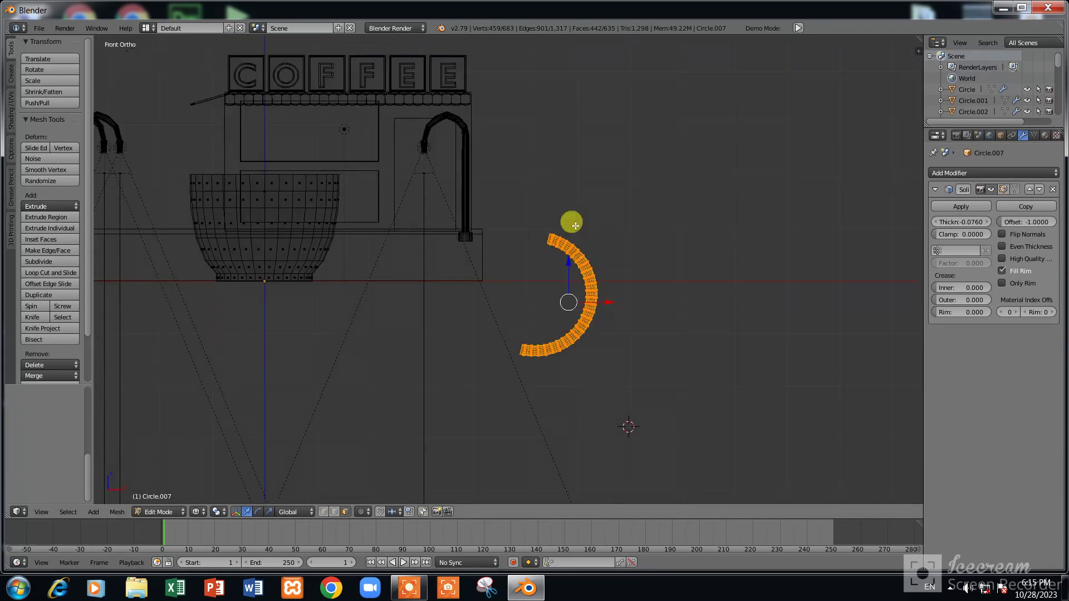
pyautogui.press('z')
pyautogui.press('ctrl+KP_4')
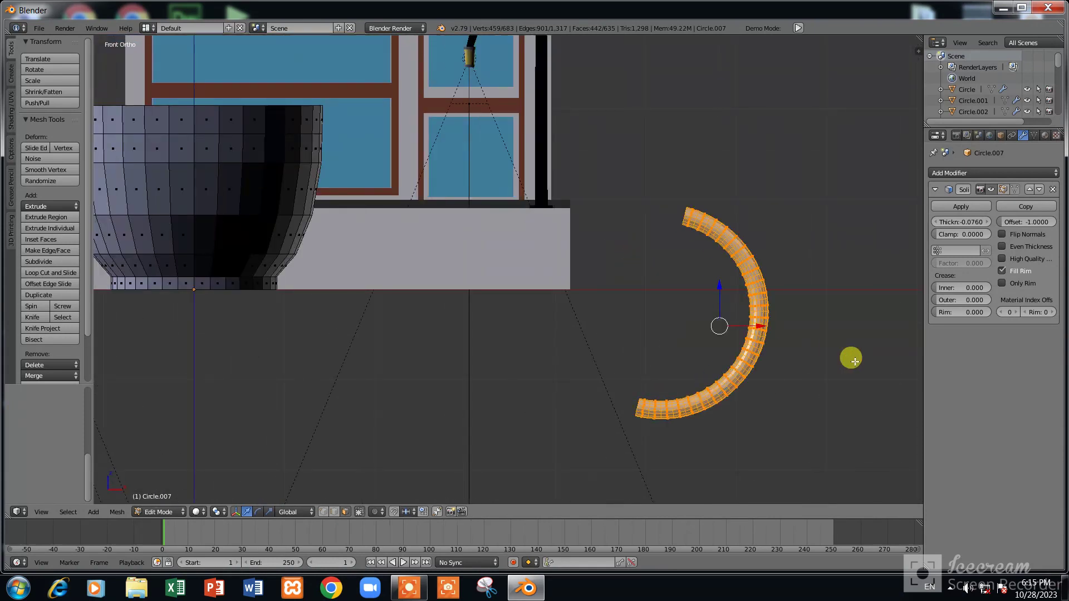
# Move and scale the handle so it sits against the side of the cup
pyautogui.press('g')
pyautogui.click(480, 273)
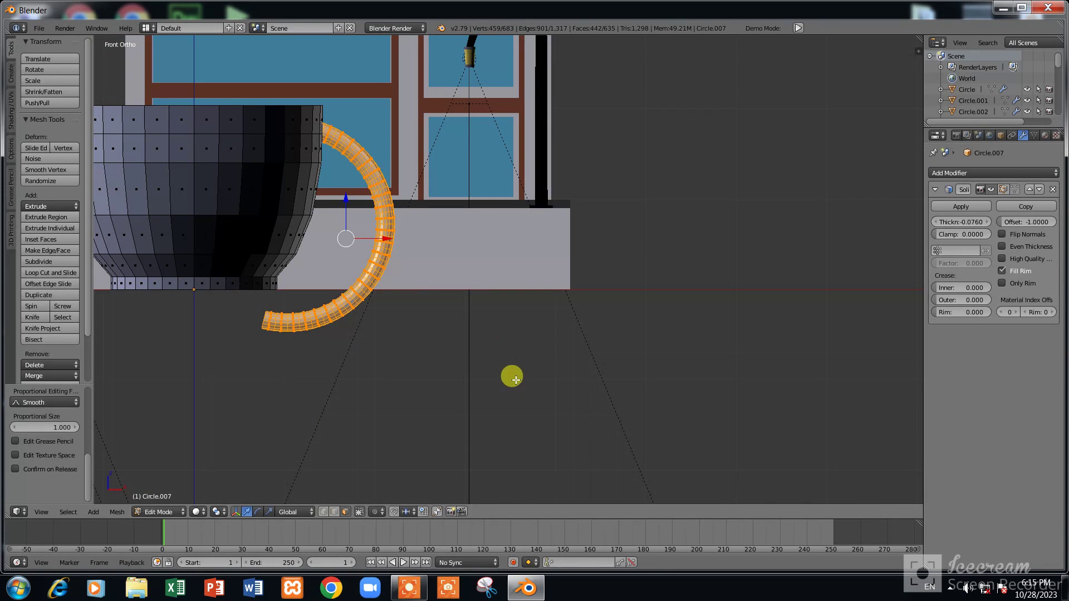
pyautogui.press('s')
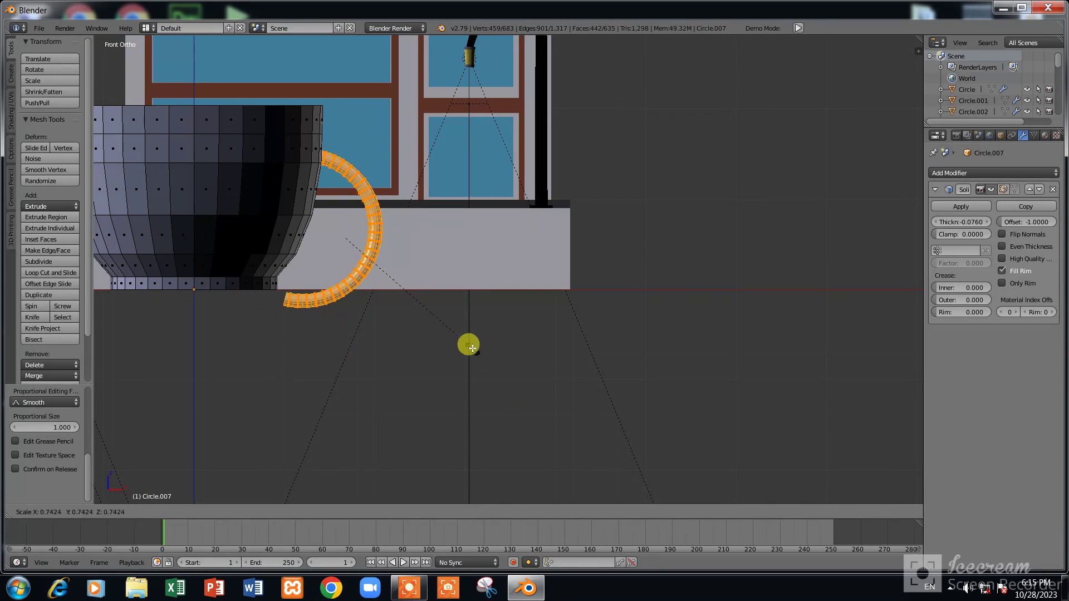
pyautogui.click(463, 334)
pyautogui.press('g')
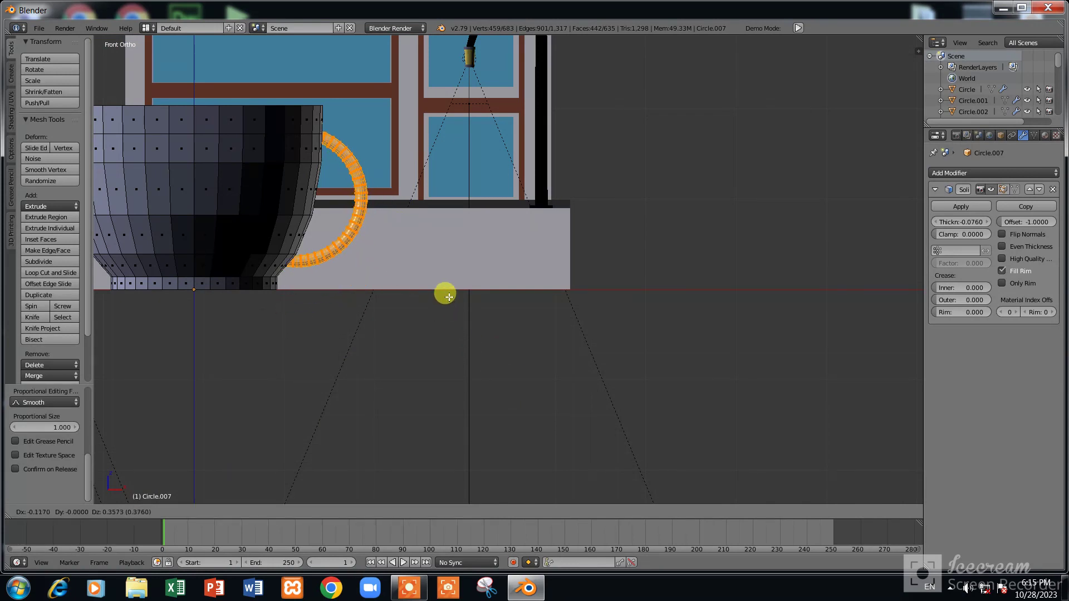
pyautogui.click(484, 304)
pyautogui.press('s')
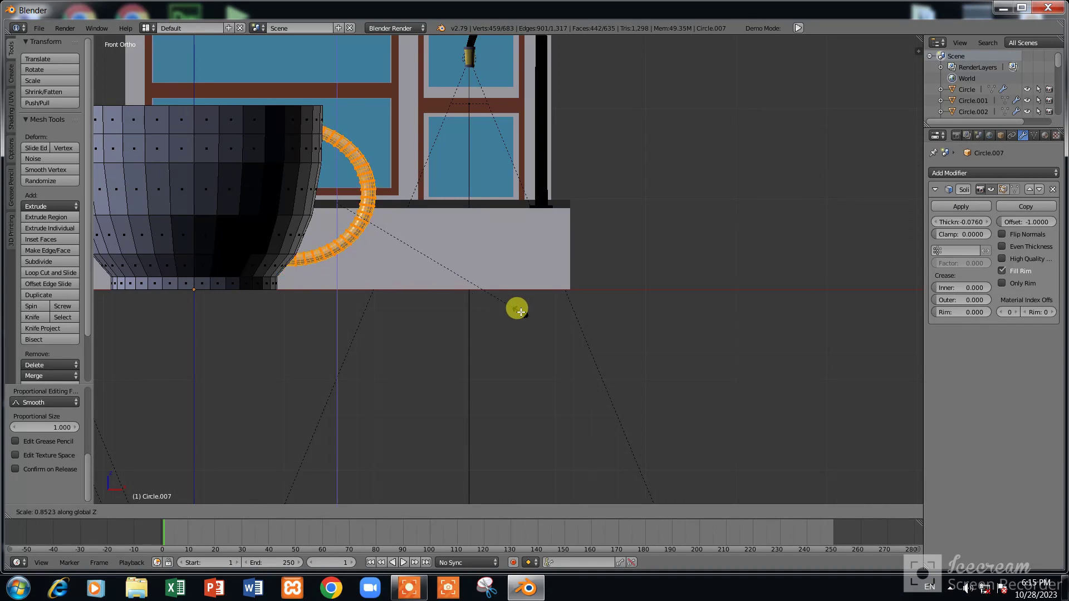
pyautogui.click(532, 314)
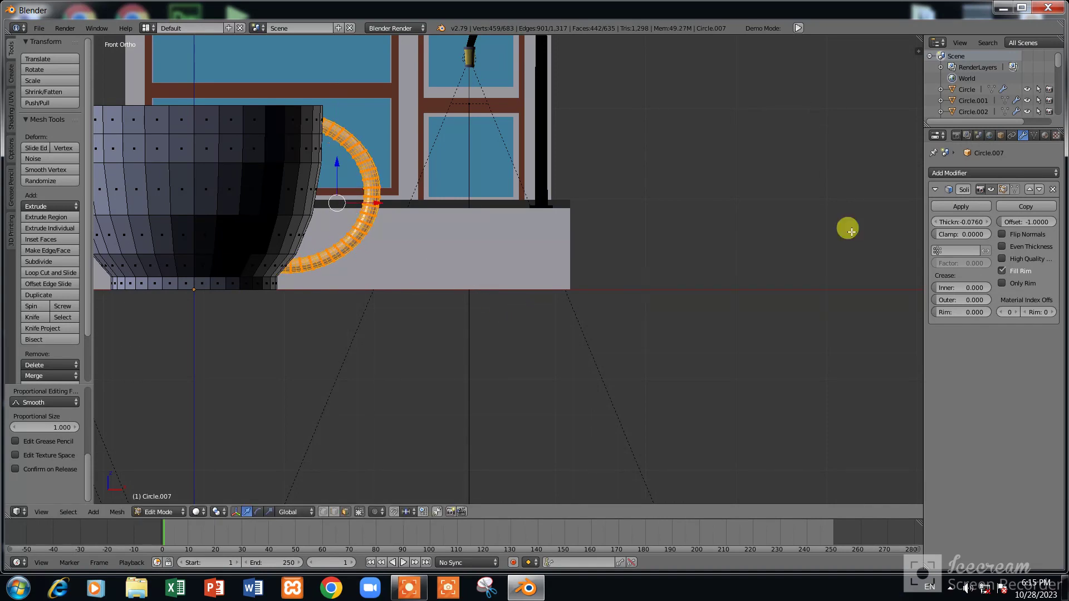
pyautogui.click(1001, 190)
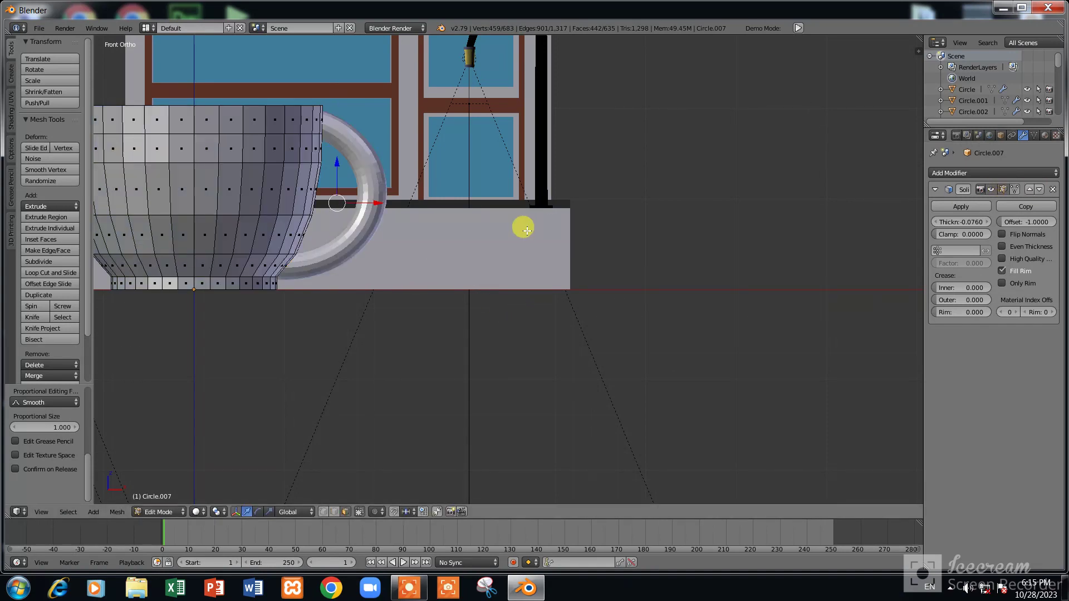
# Shrink the handle slightly and review the cup from the top view
pyautogui.press('Tab')
pyautogui.press('Tab')
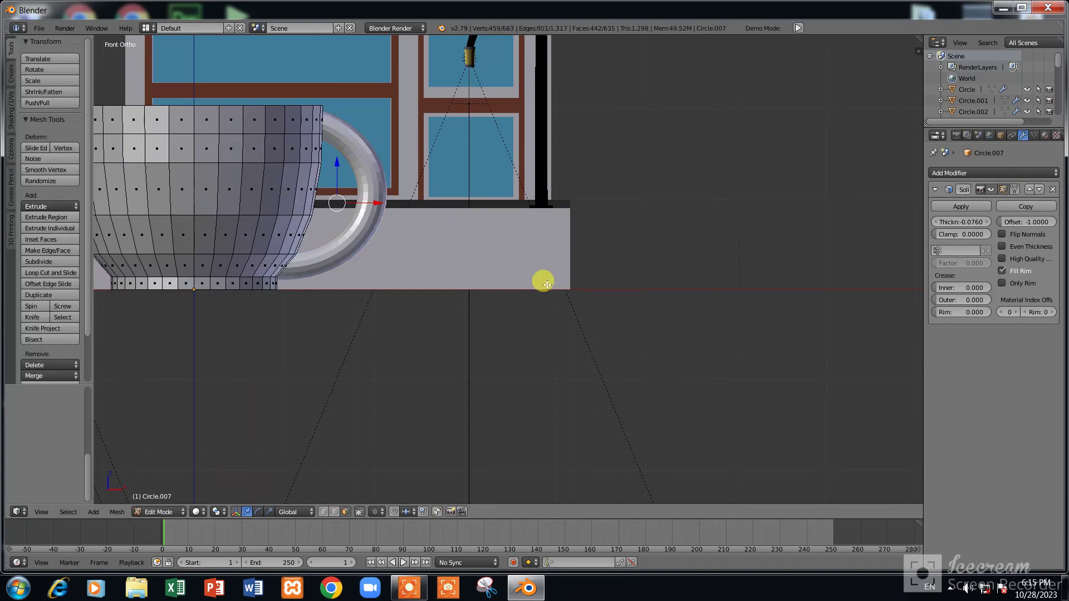
pyautogui.press('s')
pyautogui.click(511, 272)
pyautogui.press('Tab')
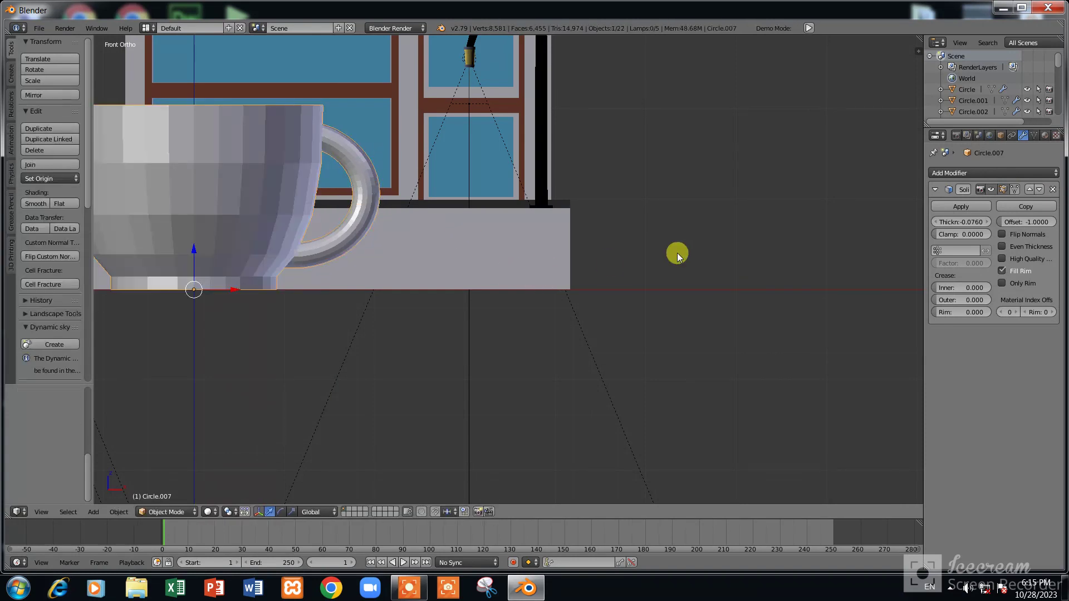
pyautogui.moveTo(720, 193)
pyautogui.mouseDown(button='middle')
pyautogui.moveTo(470, 168)
pyautogui.moveTo(475, 188)
pyautogui.moveTo(352, 201)
pyautogui.mouseUp(button='middle')
pyautogui.press('KP_7')
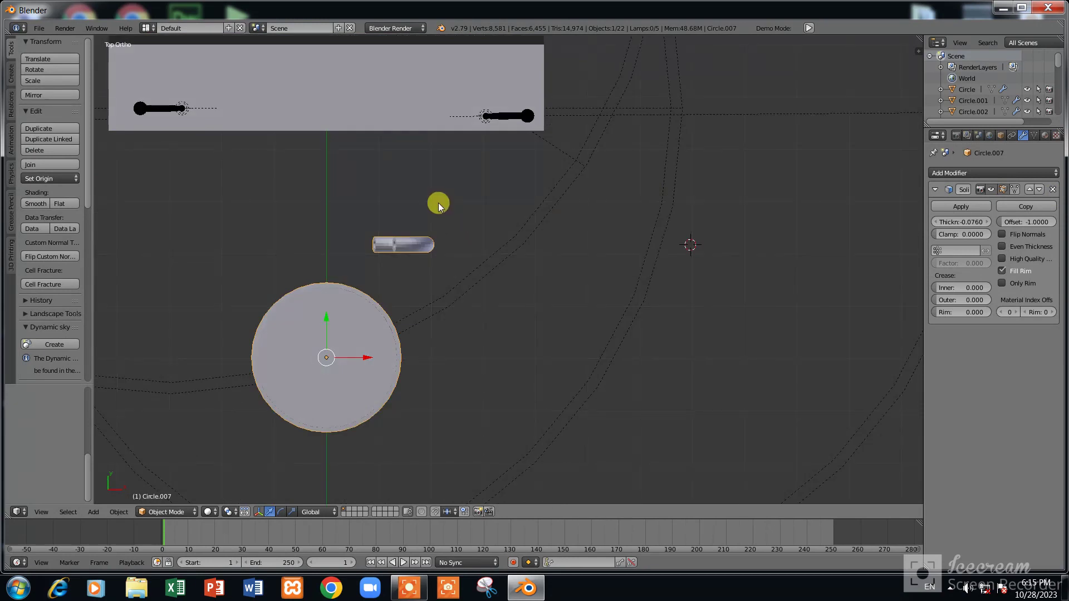
# Slide the handle along Y onto the cup's outer wall and return to Object Mode
pyautogui.press('Tab')
pyautogui.press('g')
pyautogui.press('y')
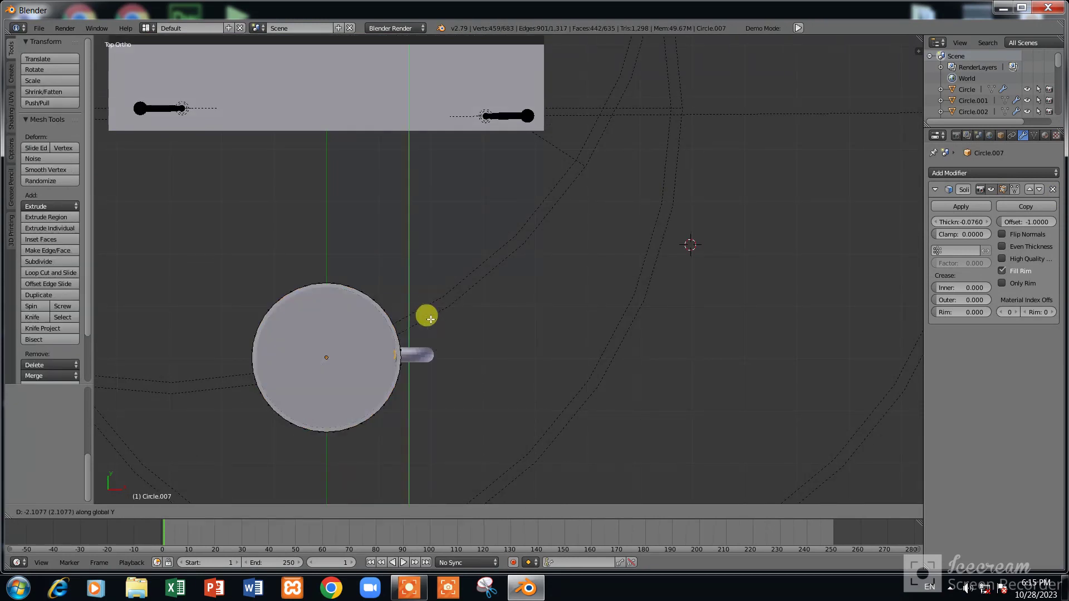
pyautogui.click(430, 319)
pyautogui.press('Tab')
pyautogui.moveTo(418, 291)
pyautogui.mouseDown(button='middle')
pyautogui.moveTo(353, 349)
pyautogui.moveTo(318, 271)
pyautogui.mouseUp(button='middle')
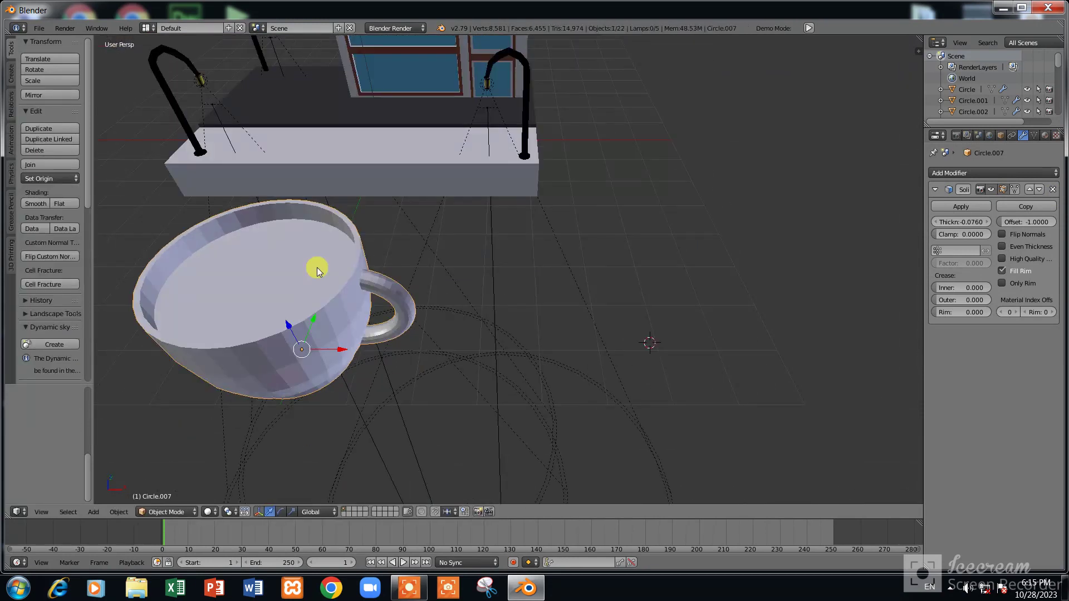
# Give the cup's Material.012 a warm pale gold diffuse colour (about 0.897, 0.684, 0.235)
pyautogui.click(1045, 136)
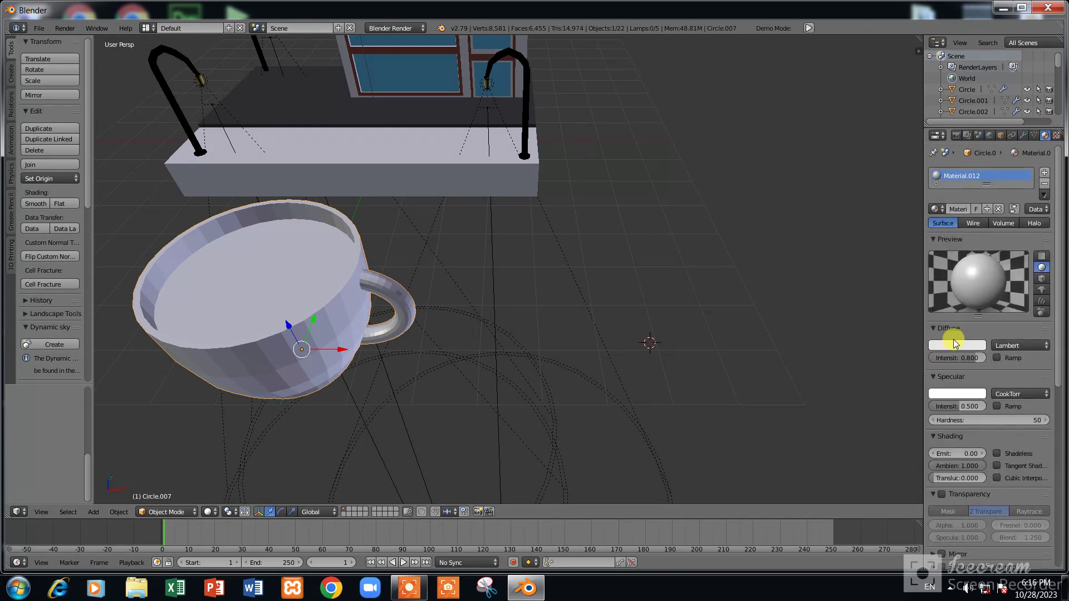
pyautogui.click(955, 344)
pyautogui.moveTo(977, 203); pyautogui.dragTo(977, 222)
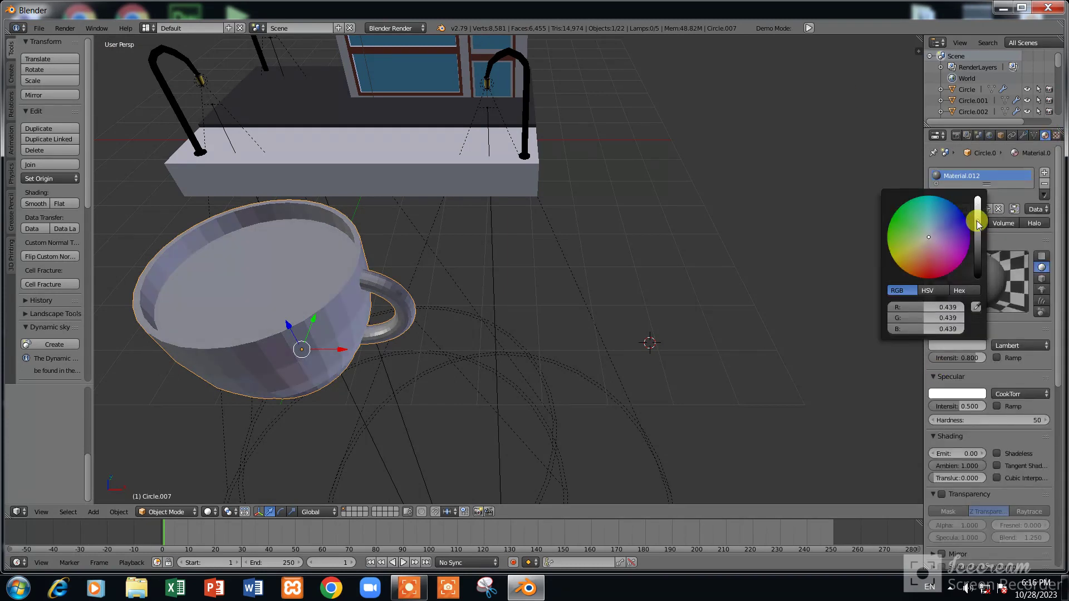
pyautogui.moveTo(923, 259); pyautogui.dragTo(914, 254)
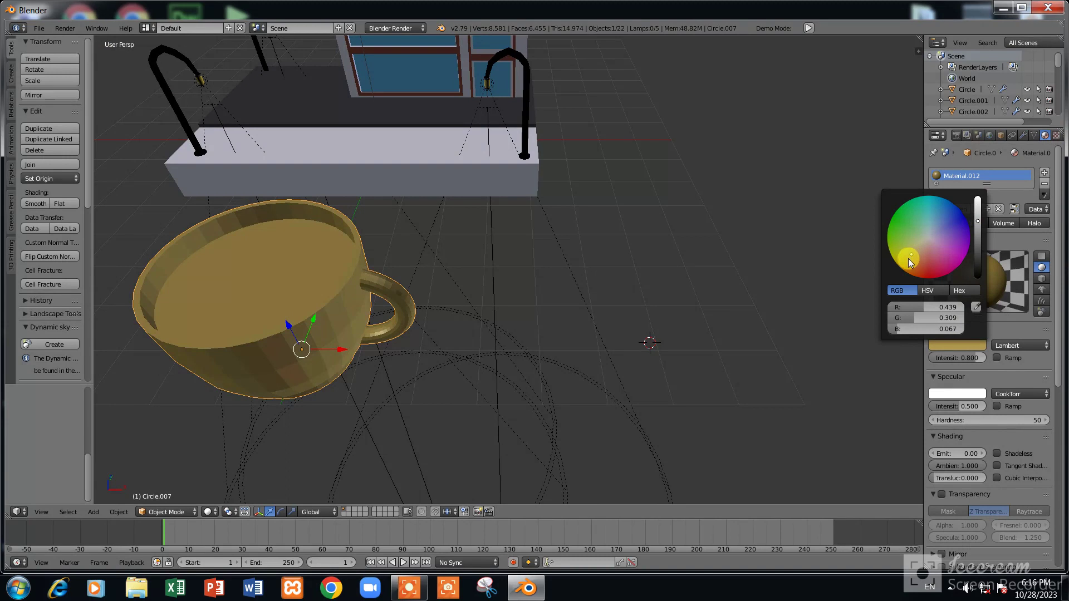
pyautogui.moveTo(913, 255); pyautogui.dragTo(922, 242)
pyautogui.click(940, 230)
pyautogui.keyDown('ctrl'); pyautogui.scroll(2, 940, 230); pyautogui.keyUp('ctrl')
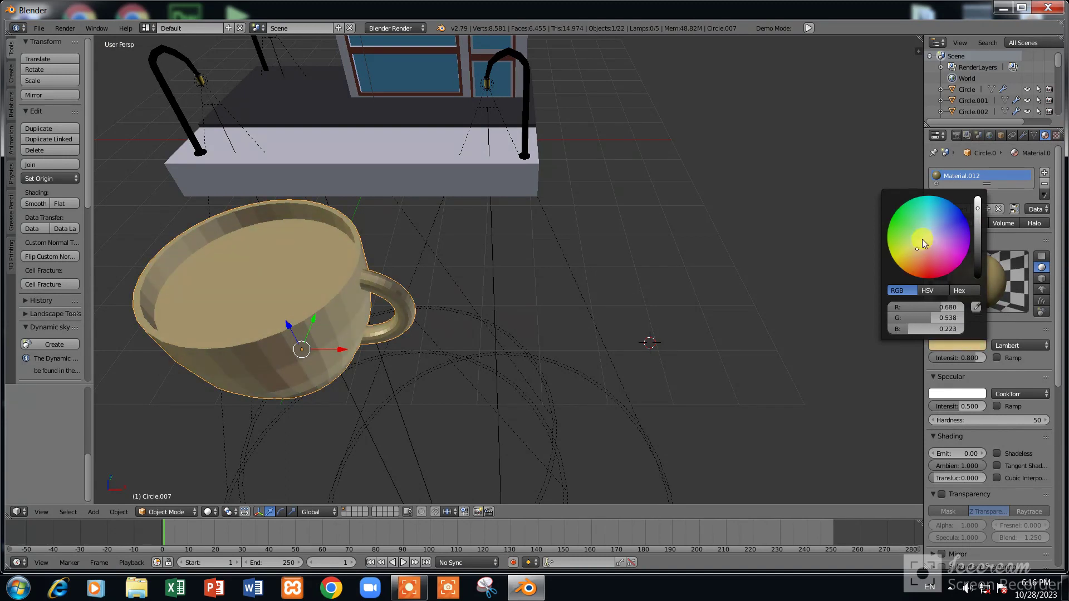
pyautogui.click(917, 247)
pyautogui.moveTo(972, 208); pyautogui.dragTo(978, 199)
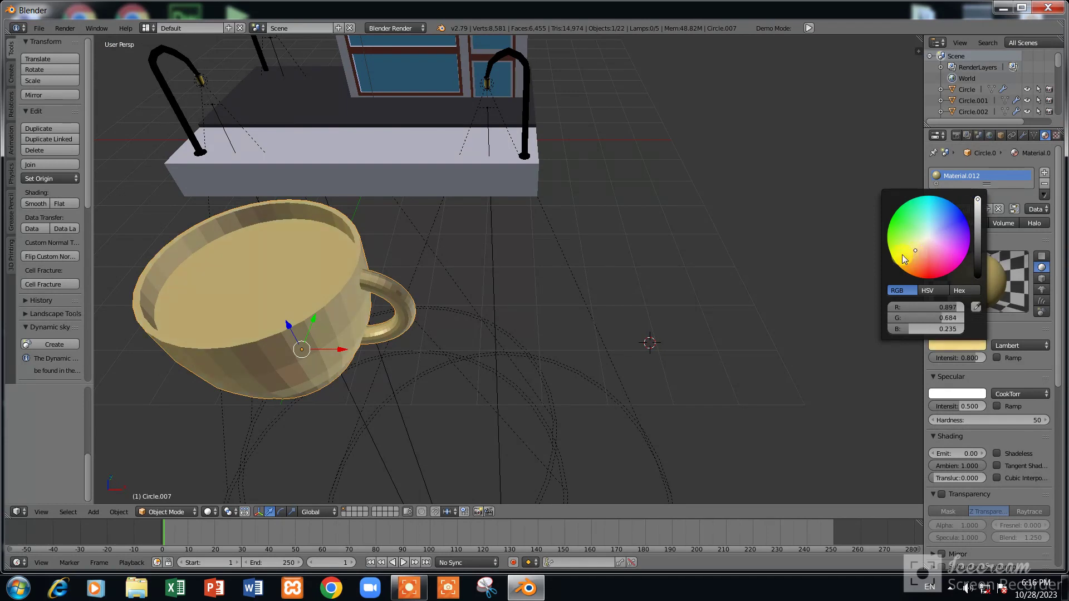
pyautogui.moveTo(350, 254); pyautogui.dragTo(310, 259, button='middle')
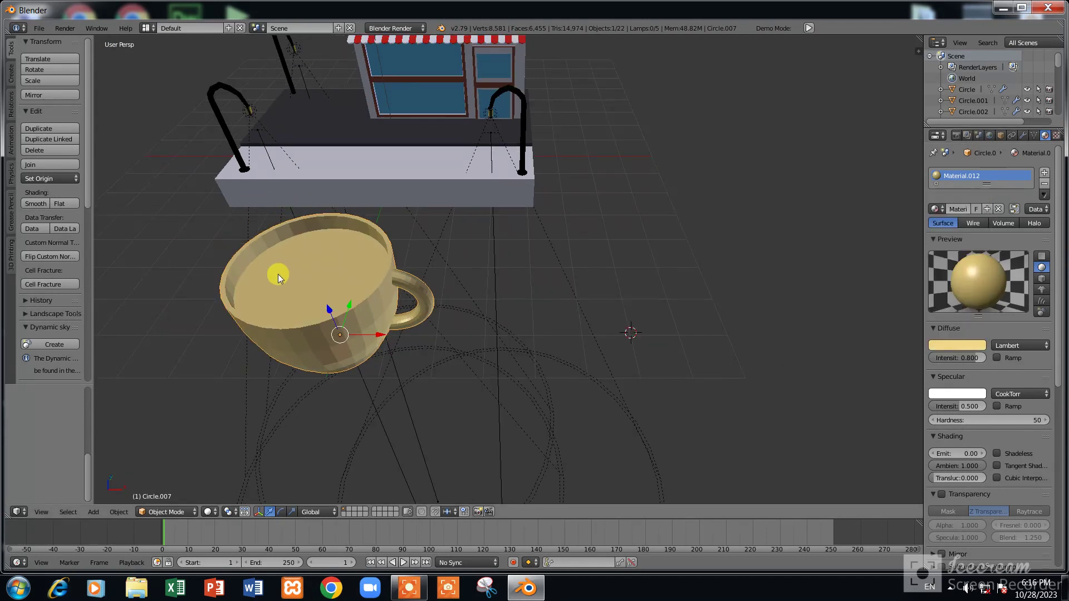
# Add a second material slot with a new orange-brown material, Material.013
pyautogui.click(1045, 173)
pyautogui.click(964, 233)
pyautogui.click(950, 370)
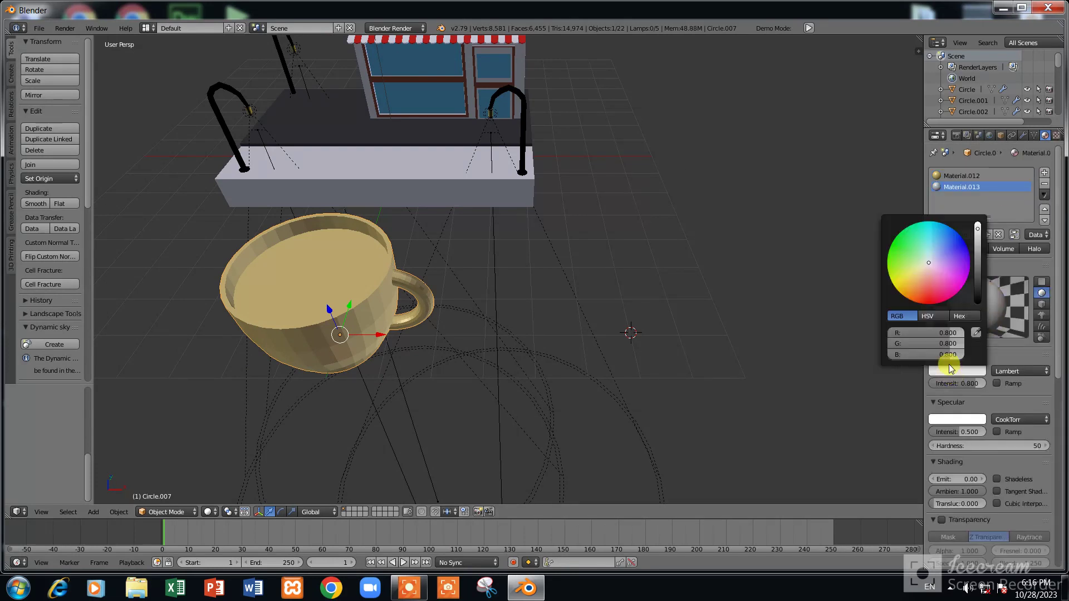
pyautogui.click(914, 292)
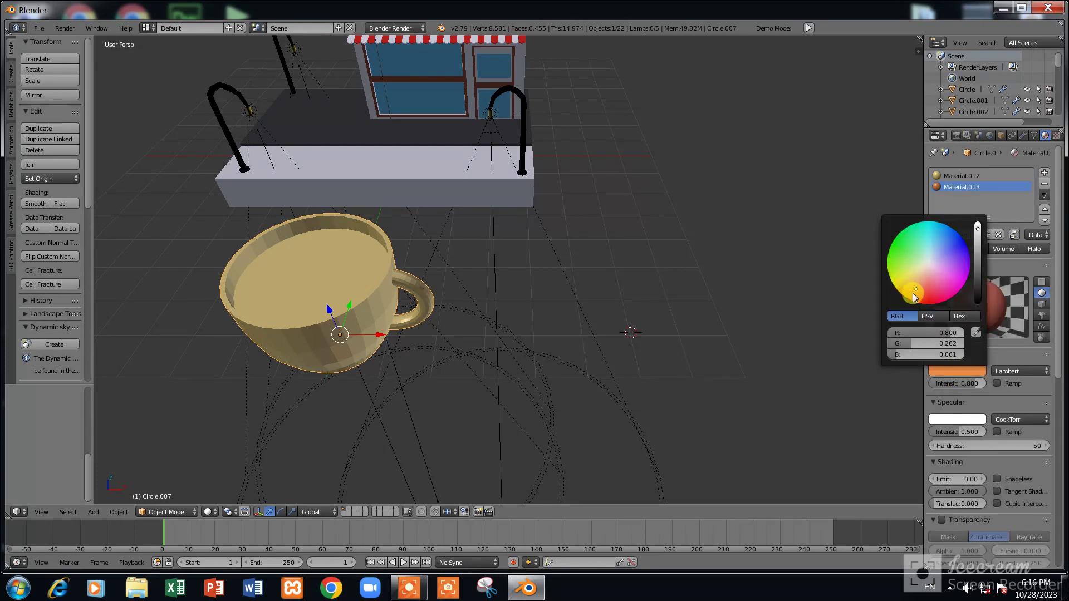
pyautogui.click(978, 261)
# Assign Material.013 to the cup's inner top face
pyautogui.press('Tab')
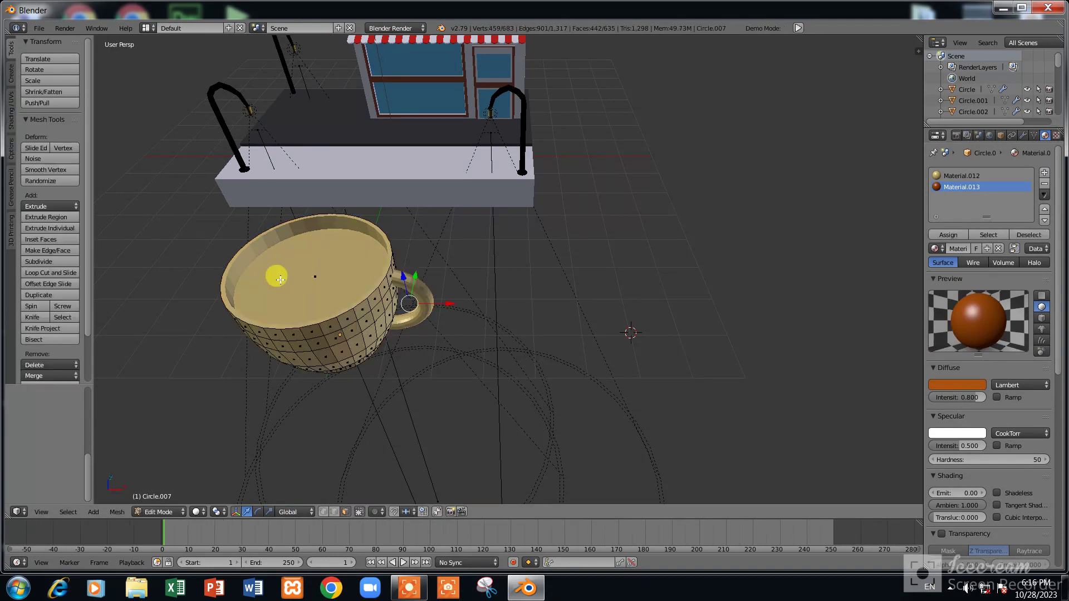
pyautogui.rightClick(278, 281)
pyautogui.click(952, 187)
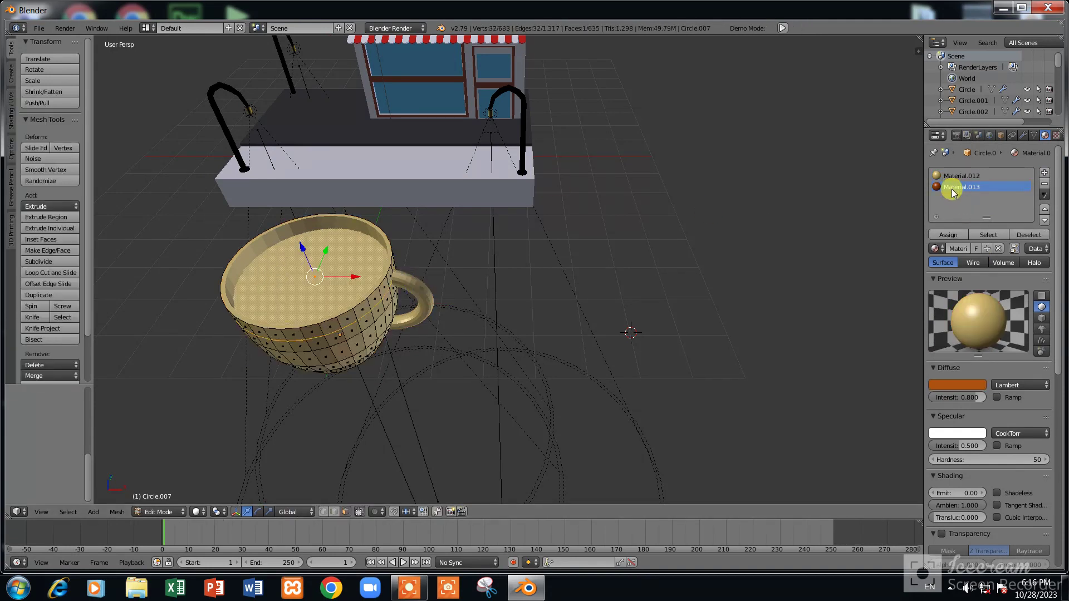
pyautogui.click(947, 237)
pyautogui.press('Tab')
pyautogui.scroll(-3, 484, 296)
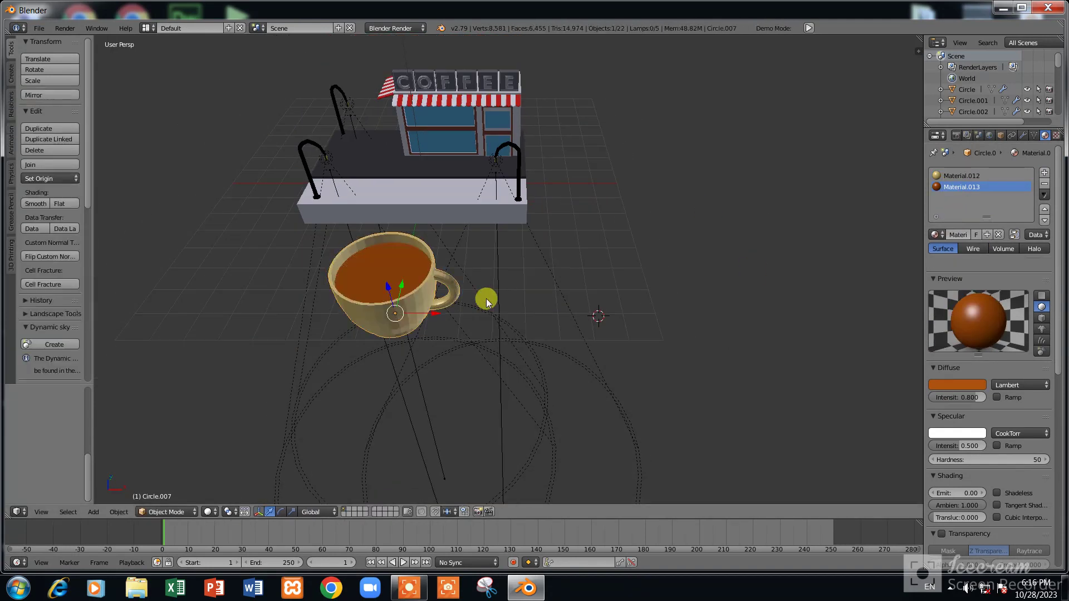
pyautogui.scroll(1, 490, 294)
# Refine the coffee material to a dark brown (0.240, 0.088, 0.020)
pyautogui.click(953, 370)
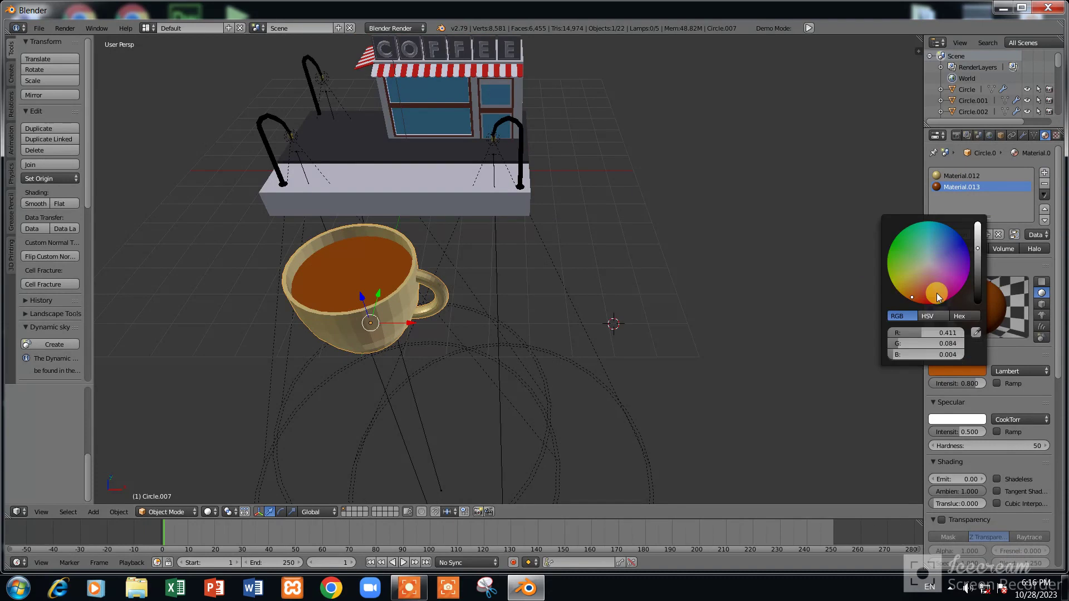
pyautogui.click(978, 260)
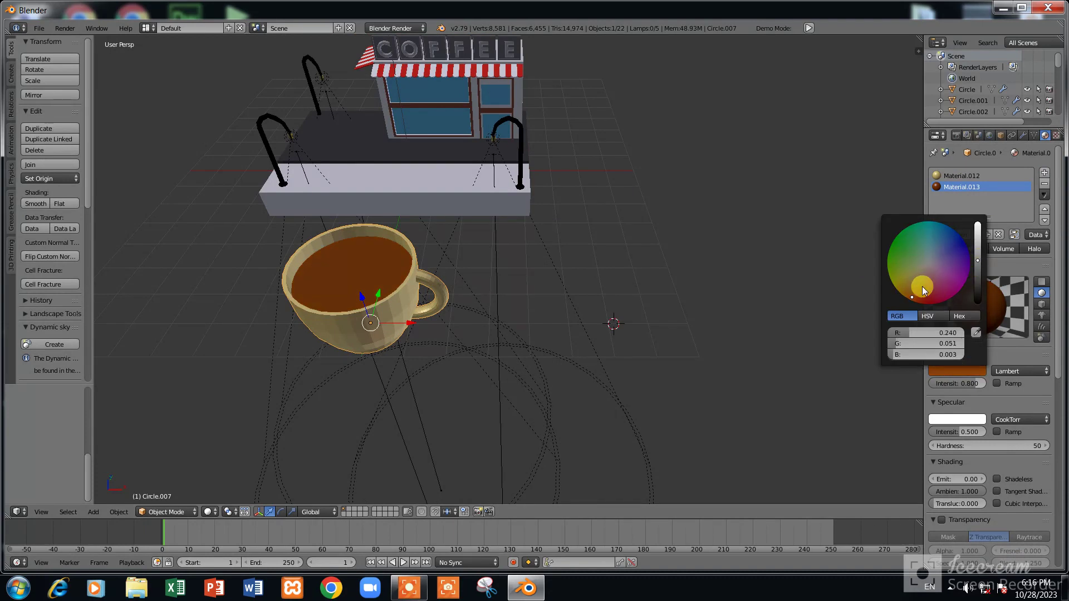
pyautogui.moveTo(912, 298); pyautogui.dragTo(914, 302)
pyautogui.click(918, 288)
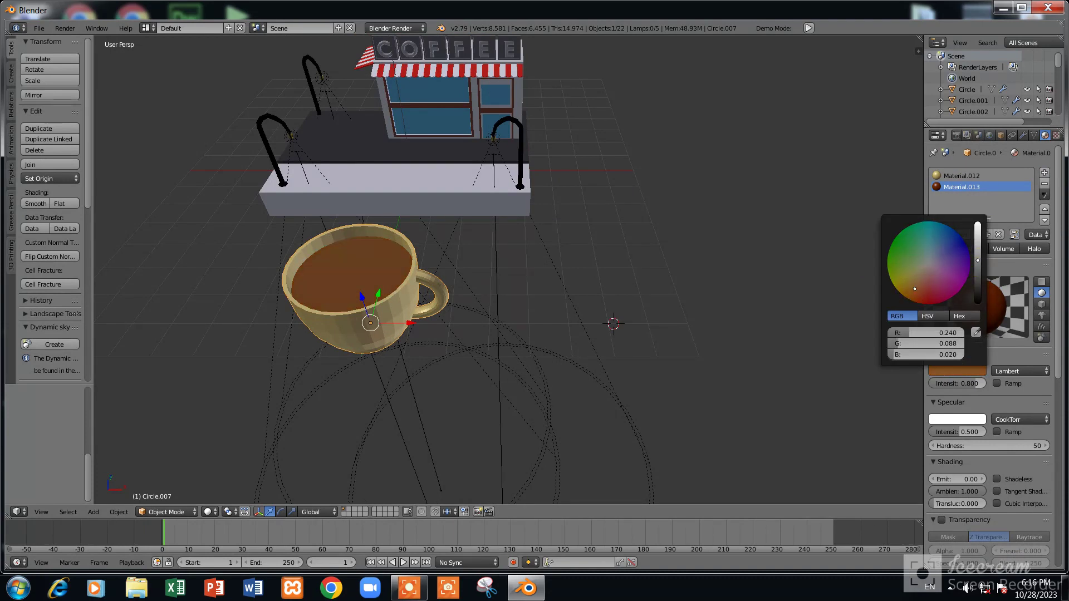
pyautogui.scroll(-3, 375, 256)
pyautogui.scroll(2, 408, 258)
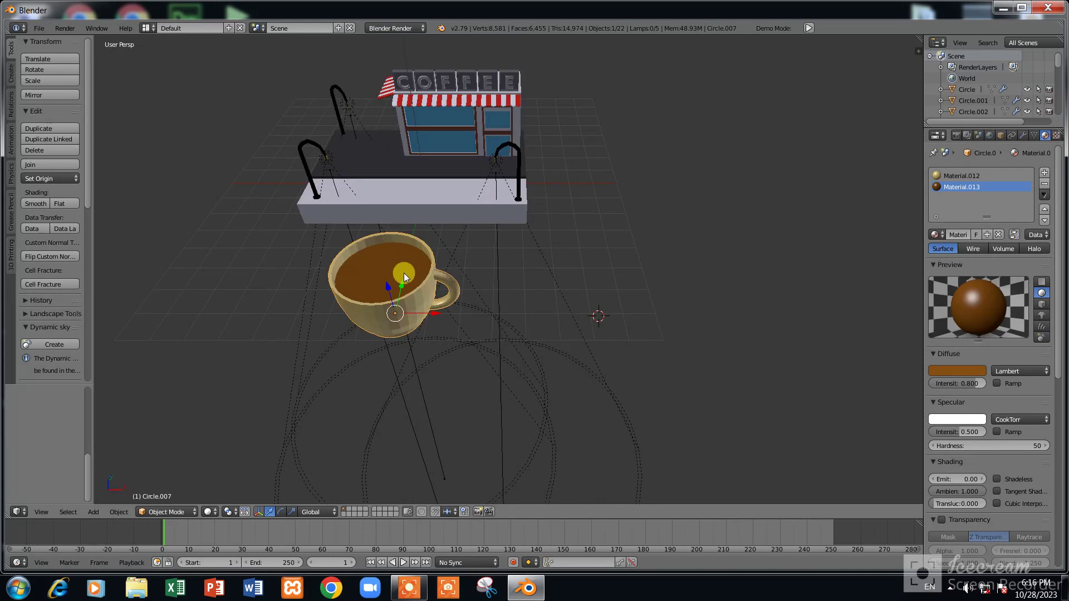
# Move the cup up and over the shop's roof using front and top views
pyautogui.press('KP_1')
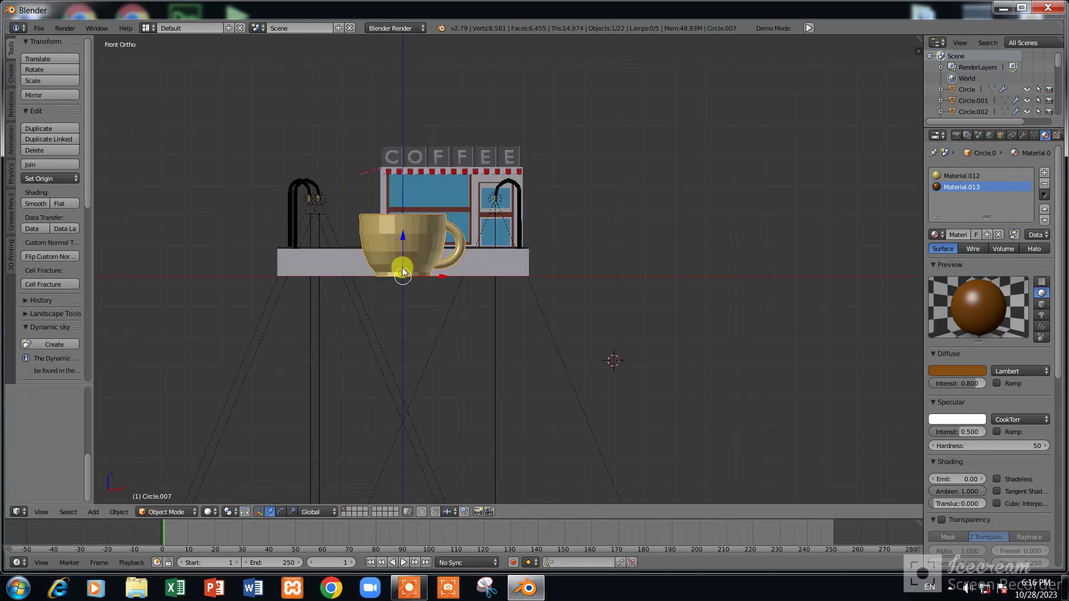
pyautogui.moveTo(403, 273); pyautogui.dragTo(460, 156)
pyautogui.press('KP_7')
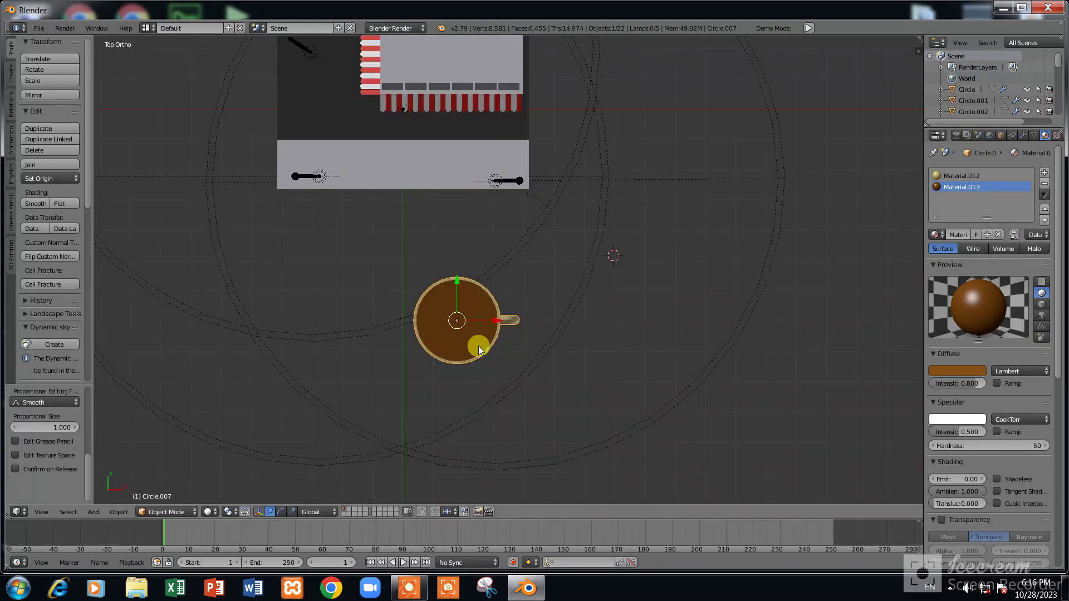
pyautogui.moveTo(479, 348); pyautogui.dragTo(473, 94)
pyautogui.keyDown('shift'); pyautogui.moveTo(476, 111); pyautogui.dragTo(484, 194, button='middle'); pyautogui.keyUp('shift')
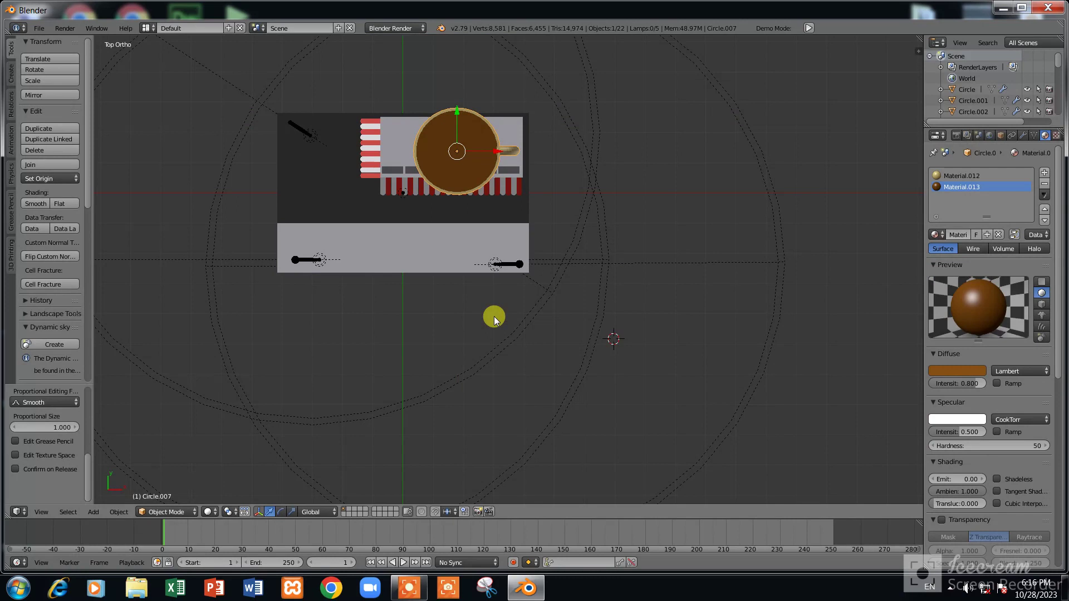
# Scale the cup down to 0.6282 so it fits the roof
pyautogui.press('g')
pyautogui.press('y')
pyautogui.click(671, 299)
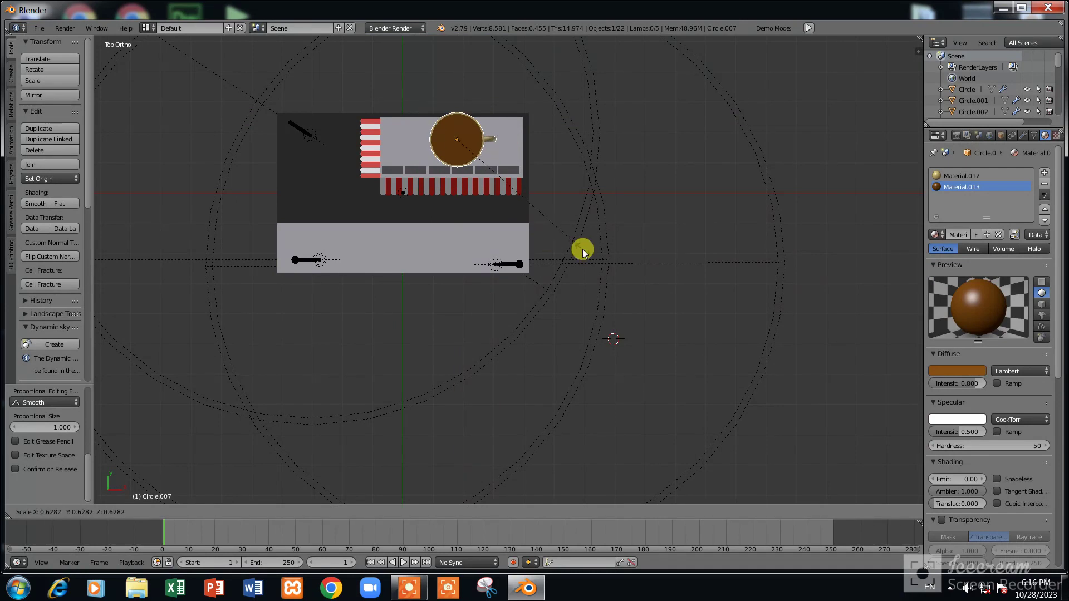
pyautogui.click(595, 248)
pyautogui.press('KP_1')
pyautogui.scroll(4, 557, 139)
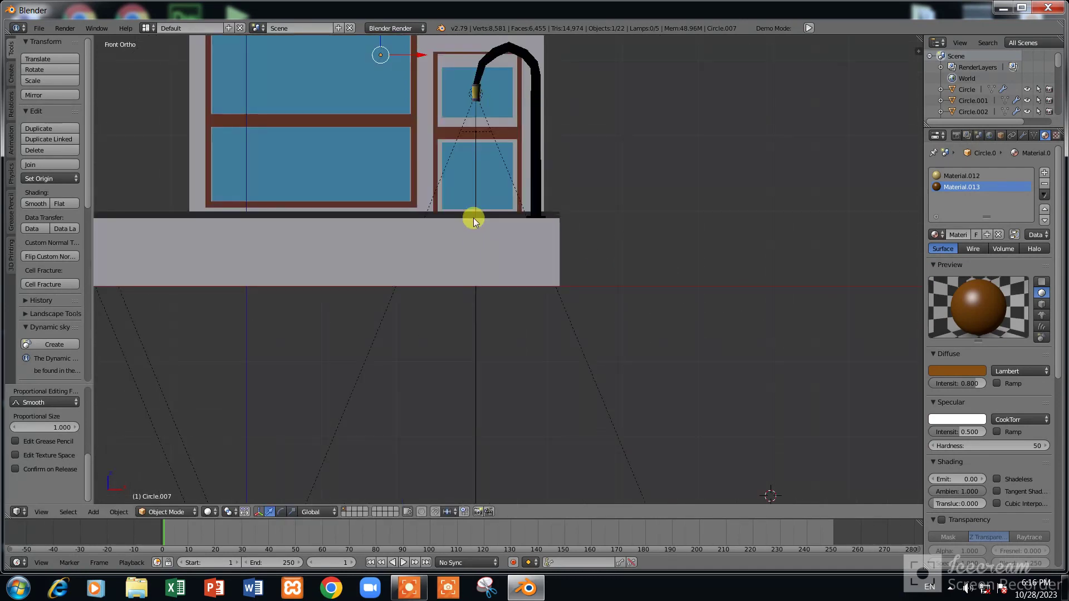
pyautogui.keyDown('shift'); pyautogui.scroll(4, 477, 168); pyautogui.keyUp('shift')
pyautogui.scroll(3, 474, 164)
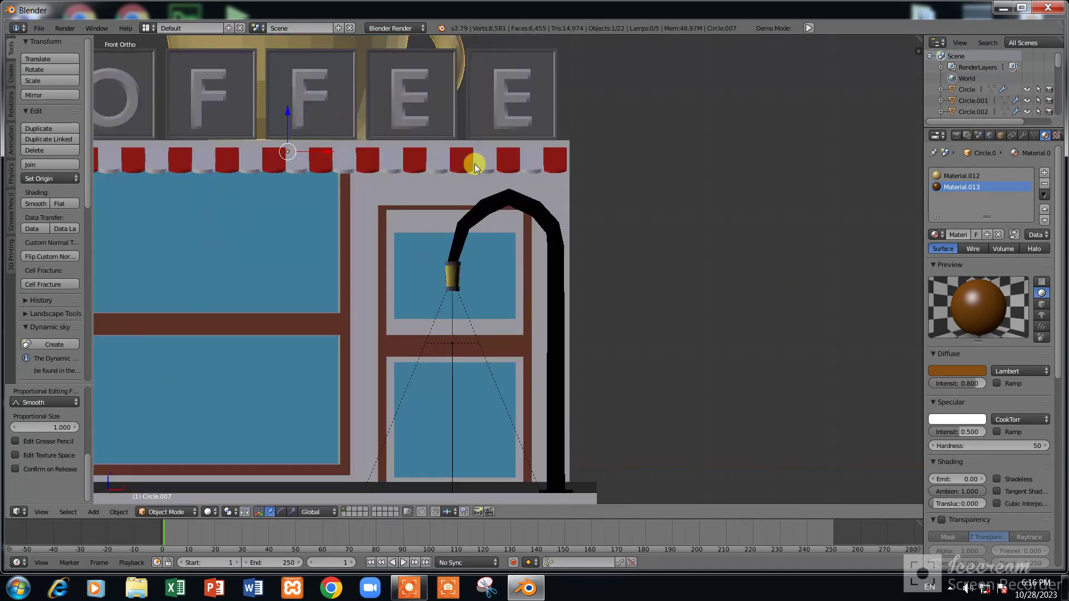
pyautogui.keyDown('shift'); pyautogui.scroll(3, 475, 164); pyautogui.keyUp('shift')
# Lower the cup along Z to rest on the roof behind the COFFEE sign
pyautogui.press('g')
pyautogui.press('z')
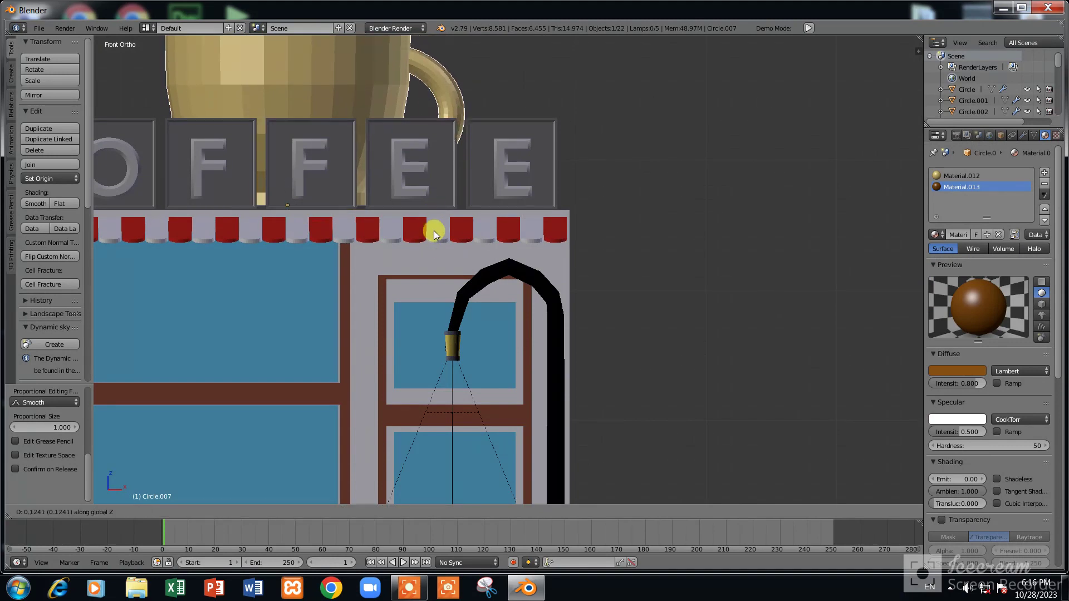
pyautogui.click(433, 239)
pyautogui.scroll(-1, 434, 236)
pyautogui.moveTo(445, 200); pyautogui.dragTo(442, 184, button='middle')
pyautogui.scroll(-3, 442, 184)
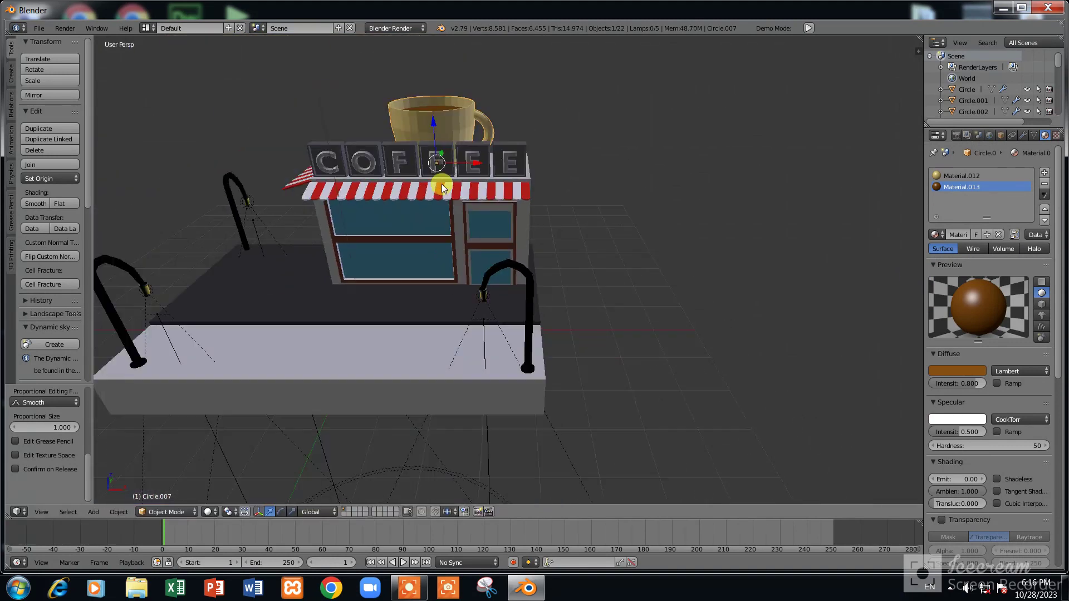
pyautogui.scroll(-2, 447, 175)
pyautogui.press('KP_7')
pyautogui.scroll(-1, 257, 476)
pyautogui.moveTo(258, 476); pyautogui.dragTo(215, 508, button='middle')
# Switch to rendered preview and smooth-shade the first lamp post
pyautogui.click(208, 511)
pyautogui.click(235, 443)
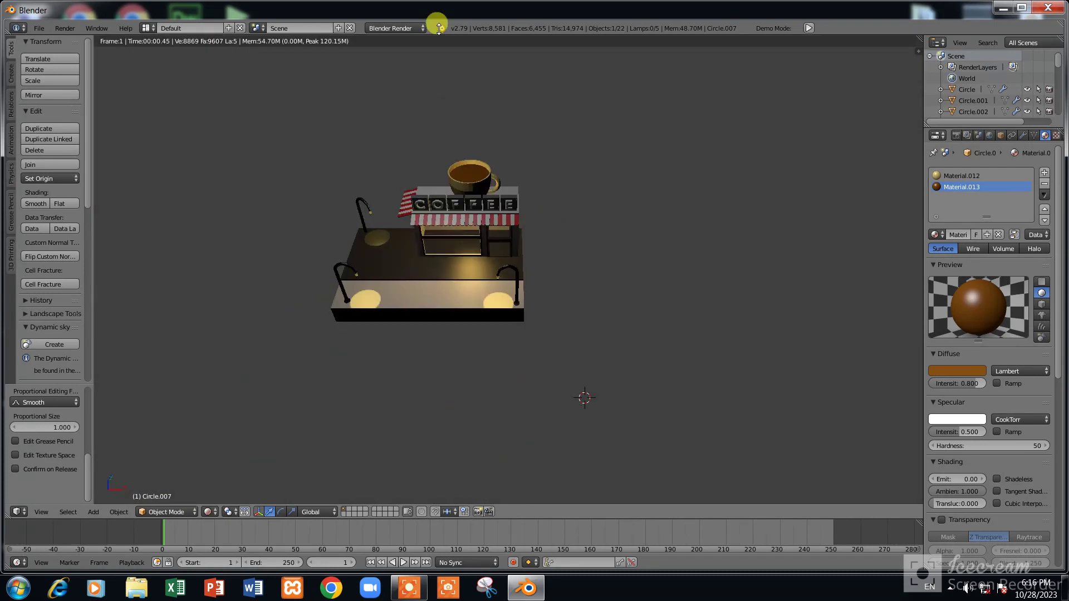
pyautogui.moveTo(393, 162)
pyautogui.mouseDown(button='middle')
pyautogui.moveTo(396, 172)
pyautogui.moveTo(477, 156)
pyautogui.moveTo(358, 191)
pyautogui.moveTo(346, 202)
pyautogui.moveTo(356, 251)
pyautogui.mouseUp(button='middle')
pyautogui.scroll(2, 357, 248)
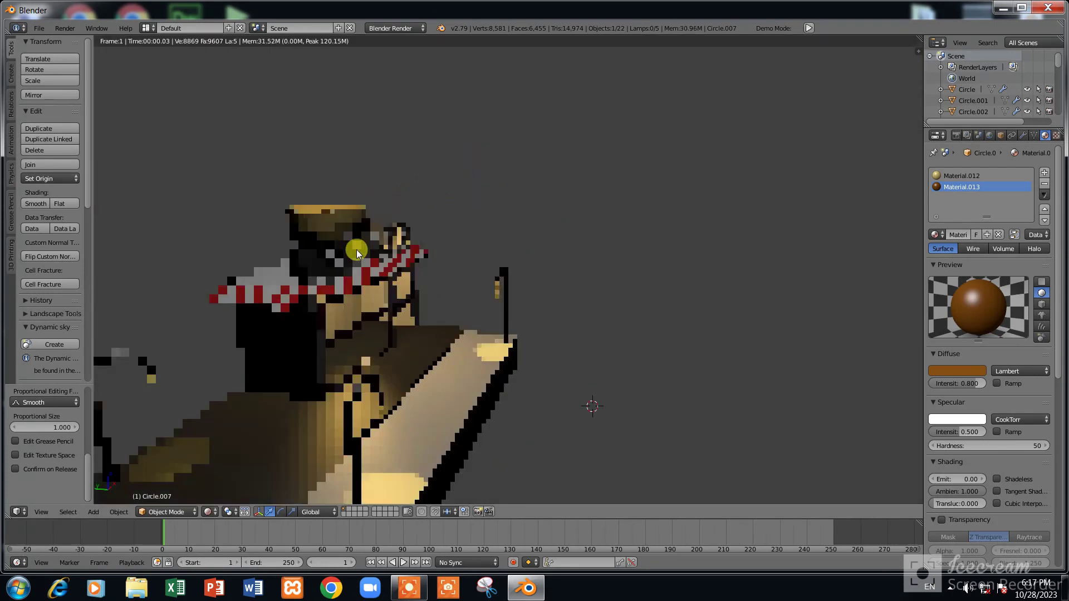
pyautogui.scroll(1, 349, 221)
pyautogui.scroll(-1, 351, 221)
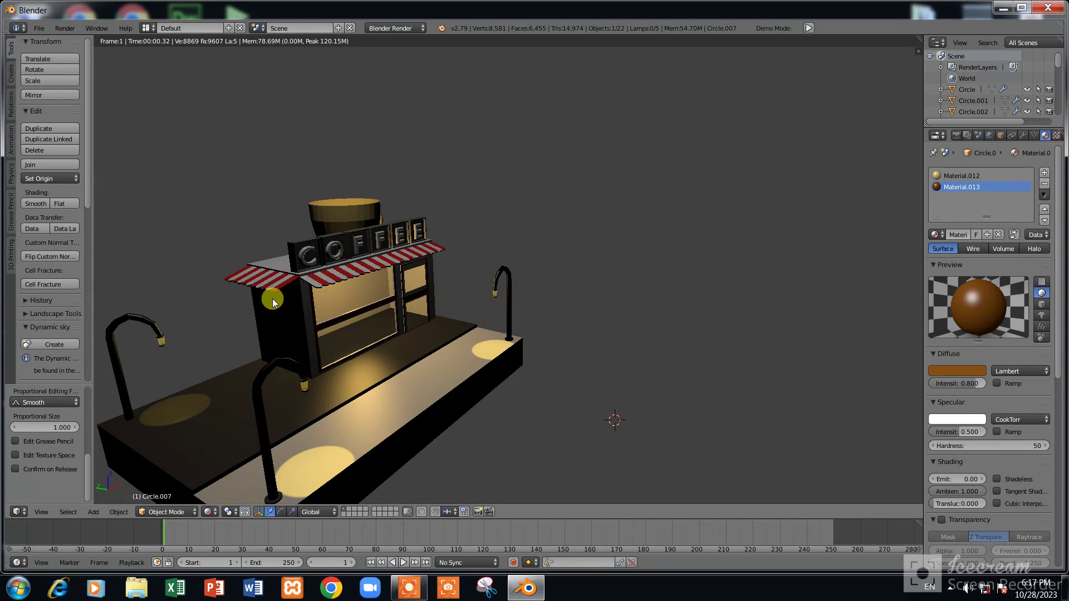
pyautogui.scroll(2, 315, 205)
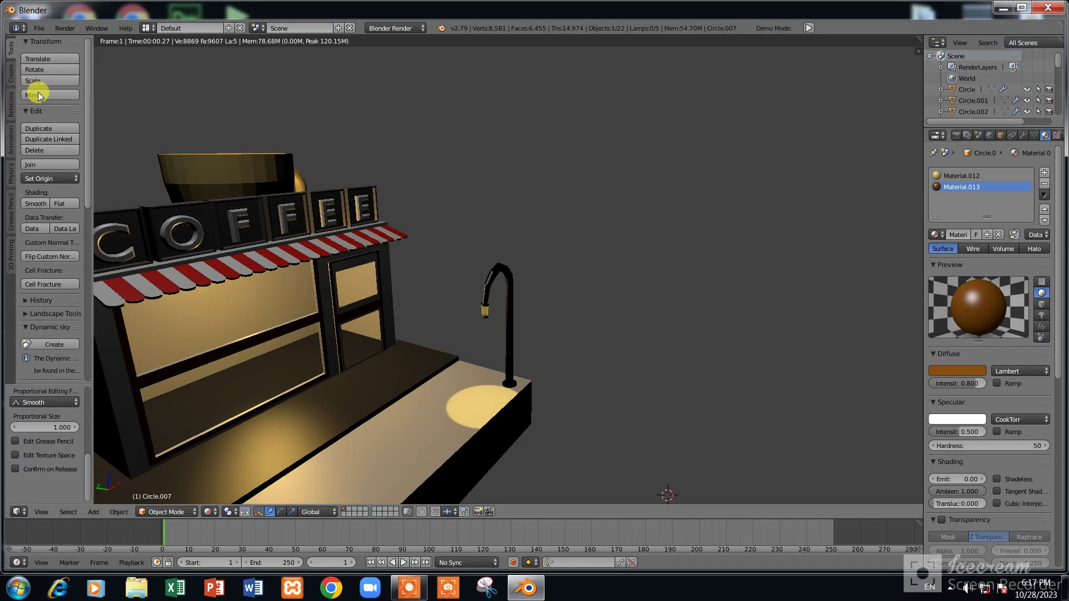
pyautogui.click(35, 204)
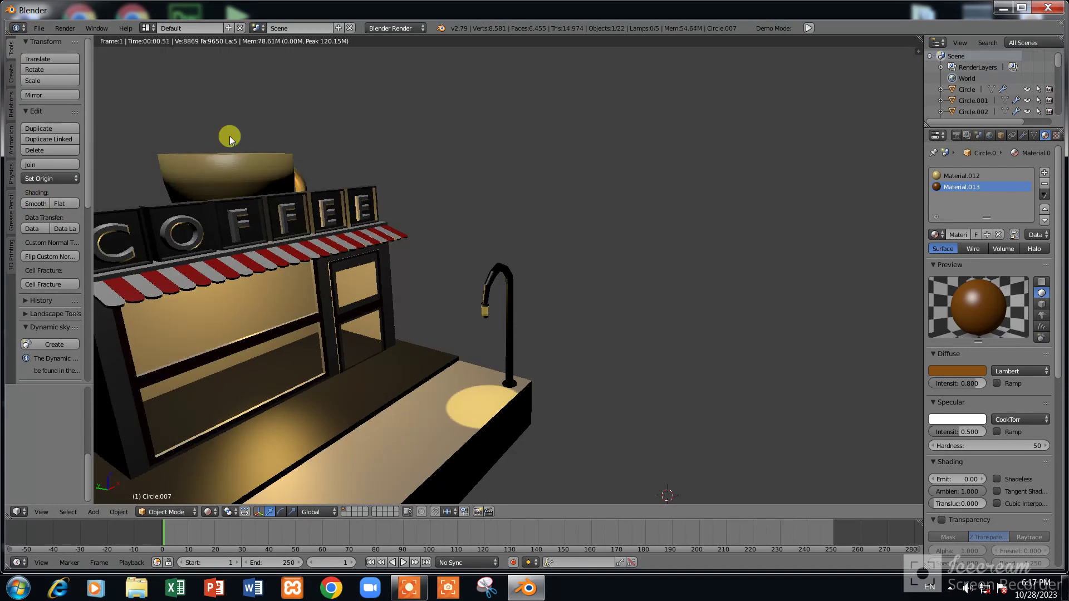
# Smooth-shade the second and third lamp posts
pyautogui.scroll(-3, 237, 177)
pyautogui.moveTo(236, 194); pyautogui.dragTo(440, 343, button='middle')
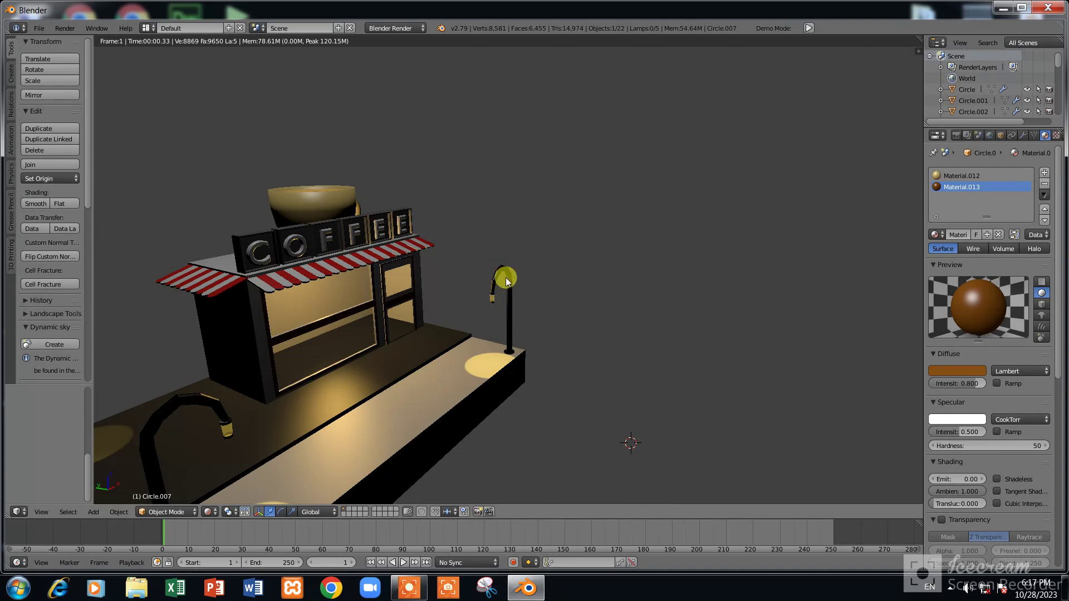
pyautogui.moveTo(506, 278); pyautogui.dragTo(510, 265, button='right')
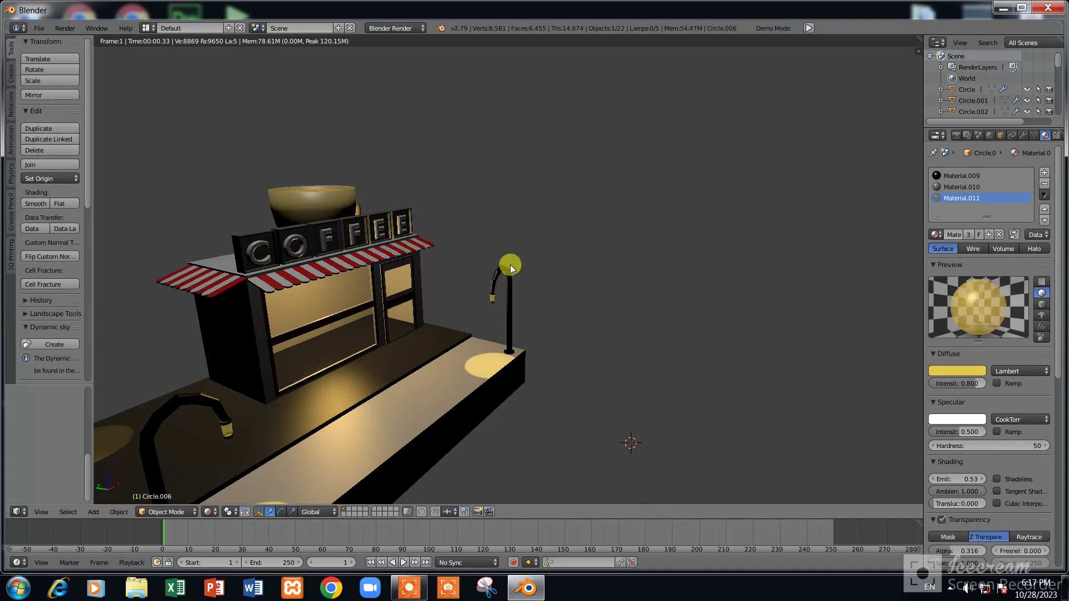
pyautogui.click(43, 202)
pyautogui.moveTo(275, 300); pyautogui.dragTo(260, 393, button='middle')
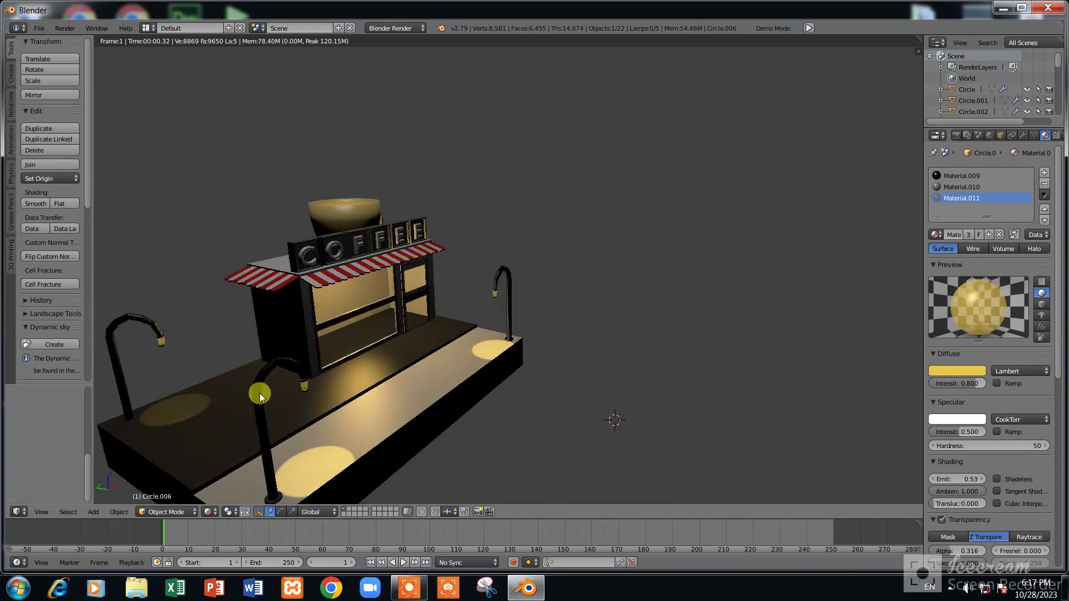
pyautogui.rightClick(130, 316)
pyautogui.click(38, 204)
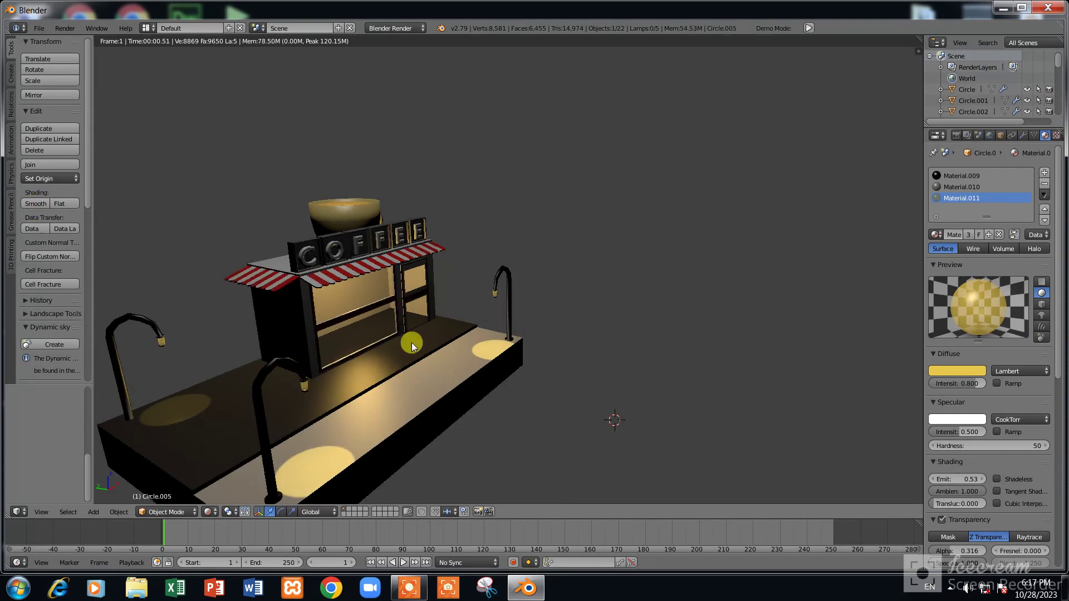
pyautogui.click(207, 512)
# Return to Solid shading and tint Point.001's light pale lavender-blue (0.726, 0.789, 1.000)
pyautogui.click(212, 469)
pyautogui.scroll(-5, 305, 412)
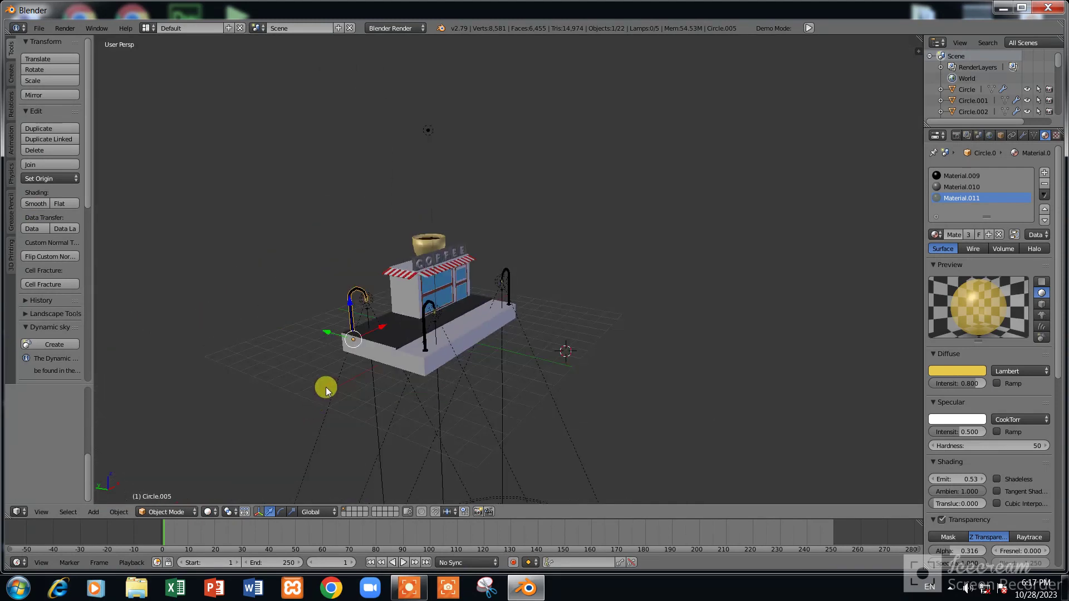
pyautogui.rightClick(412, 128)
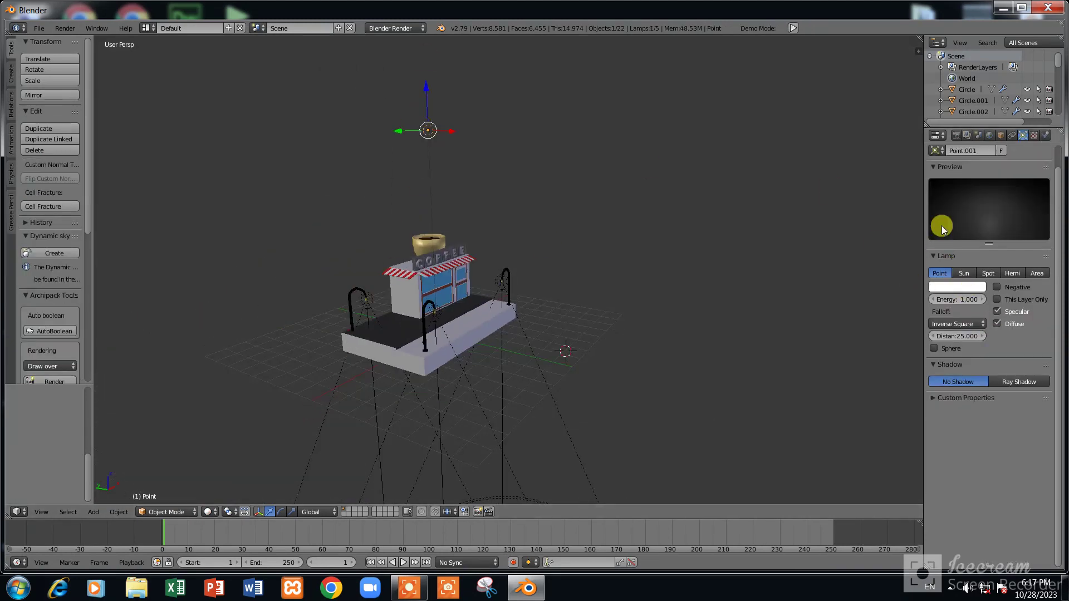
pyautogui.click(941, 288)
pyautogui.click(933, 176)
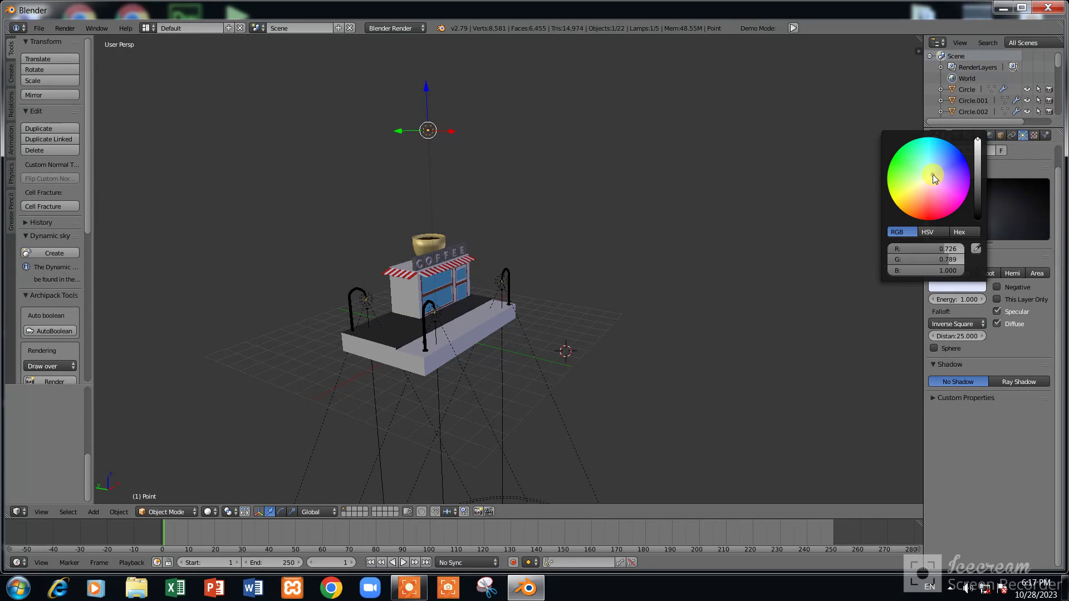
pyautogui.moveTo(934, 175); pyautogui.dragTo(937, 173)
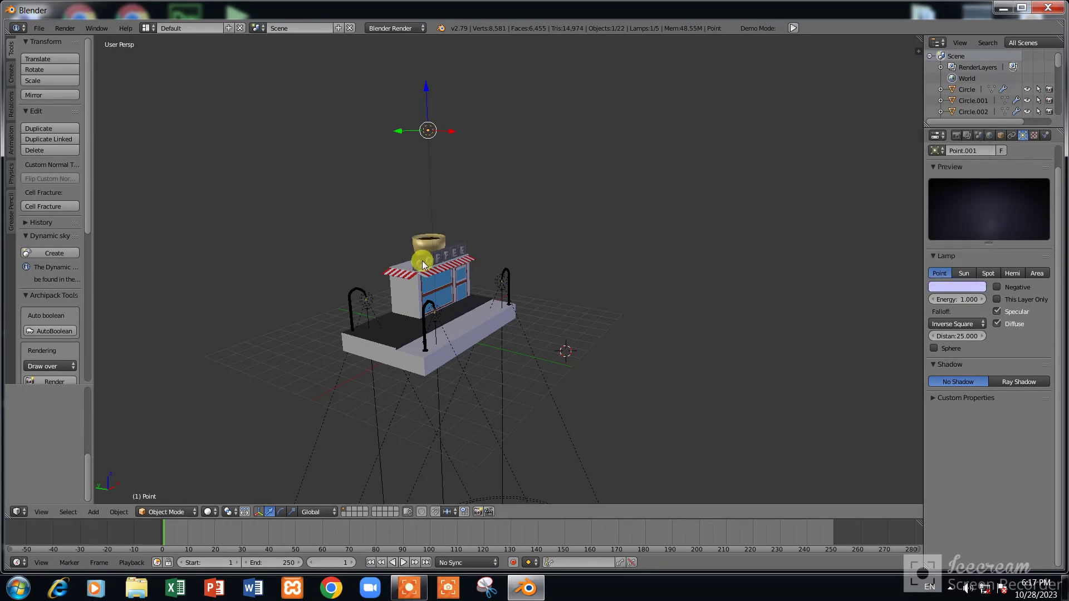
pyautogui.scroll(1, 429, 305)
pyautogui.scroll(1, 361, 346)
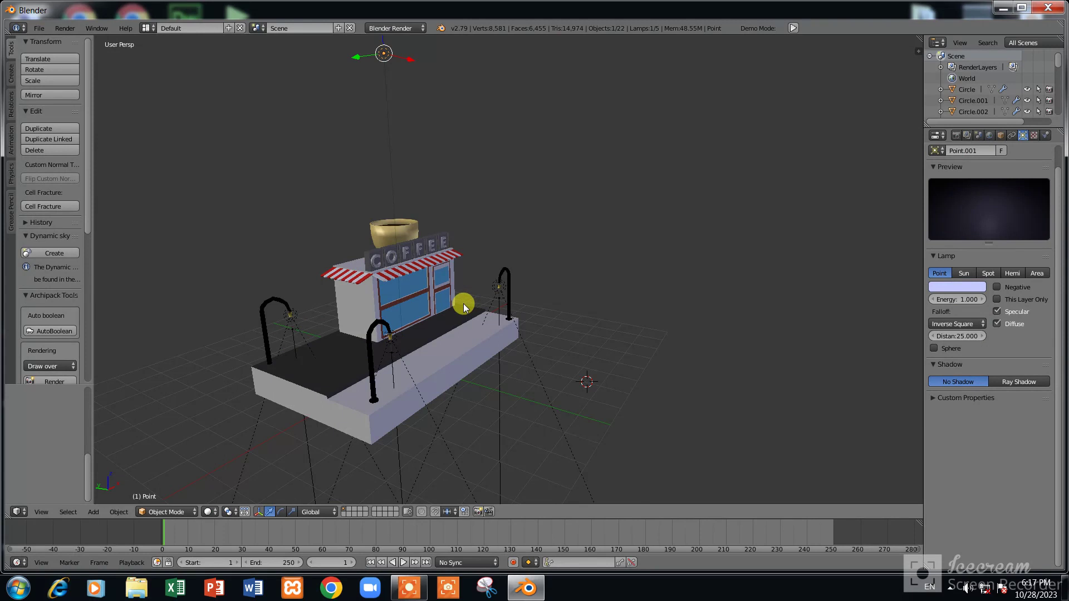
pyautogui.hotkey('shift', 'a')
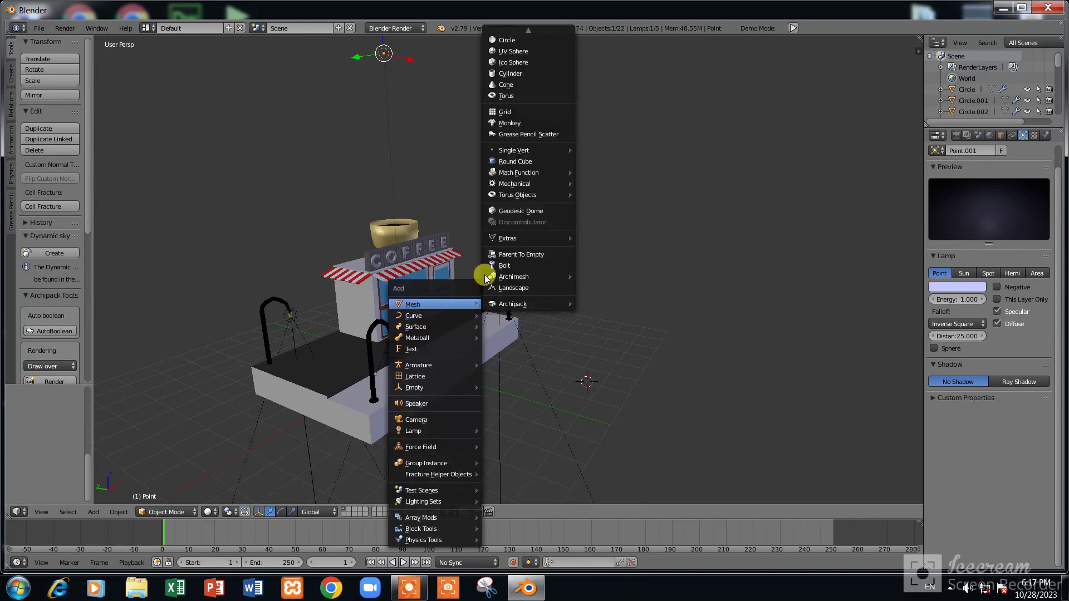
# Add a mesh circle, raise it along Z, and fill it with a face
pyautogui.click(514, 39)
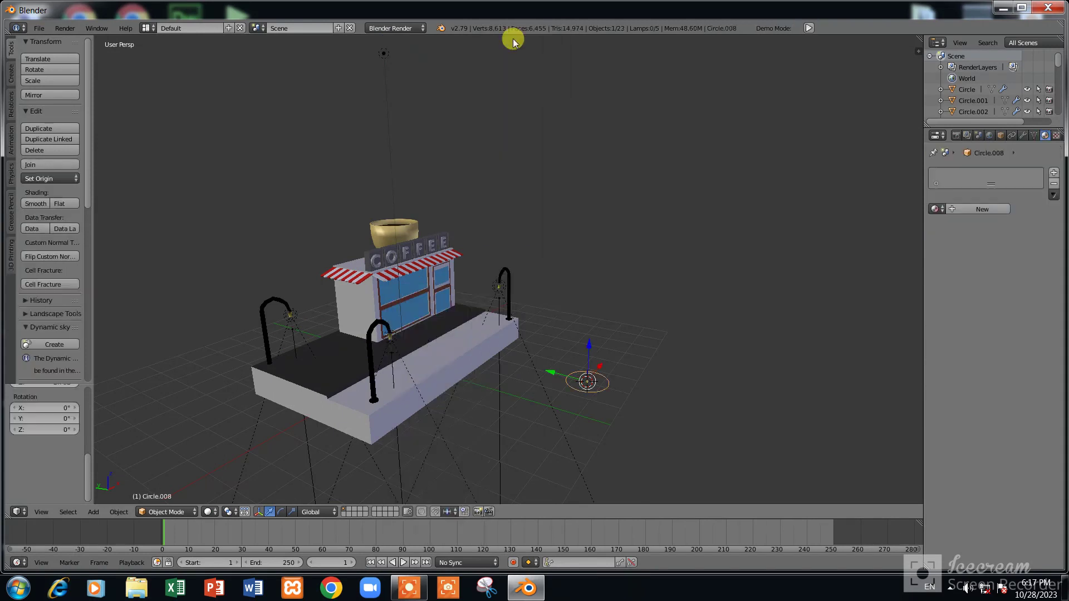
pyautogui.press('Tab')
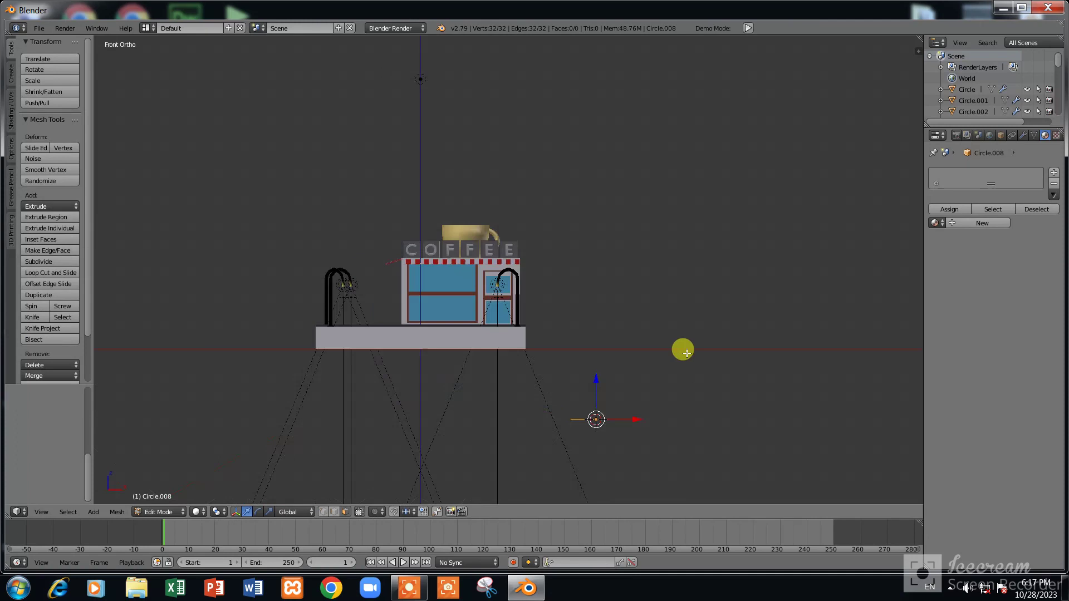
pyautogui.press('KP_1')
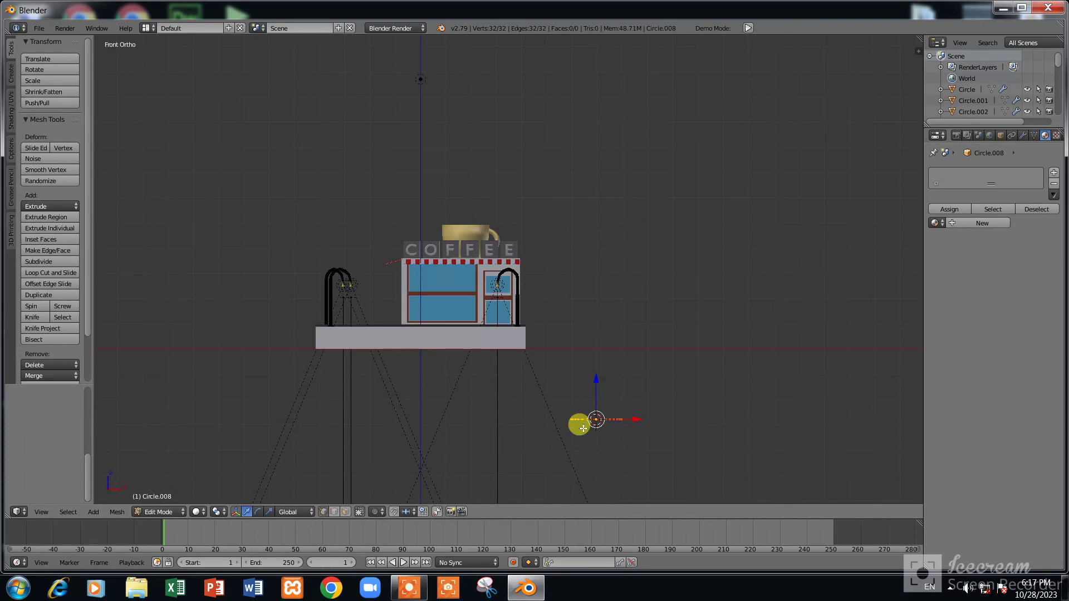
pyautogui.press('g')
pyautogui.press('z')
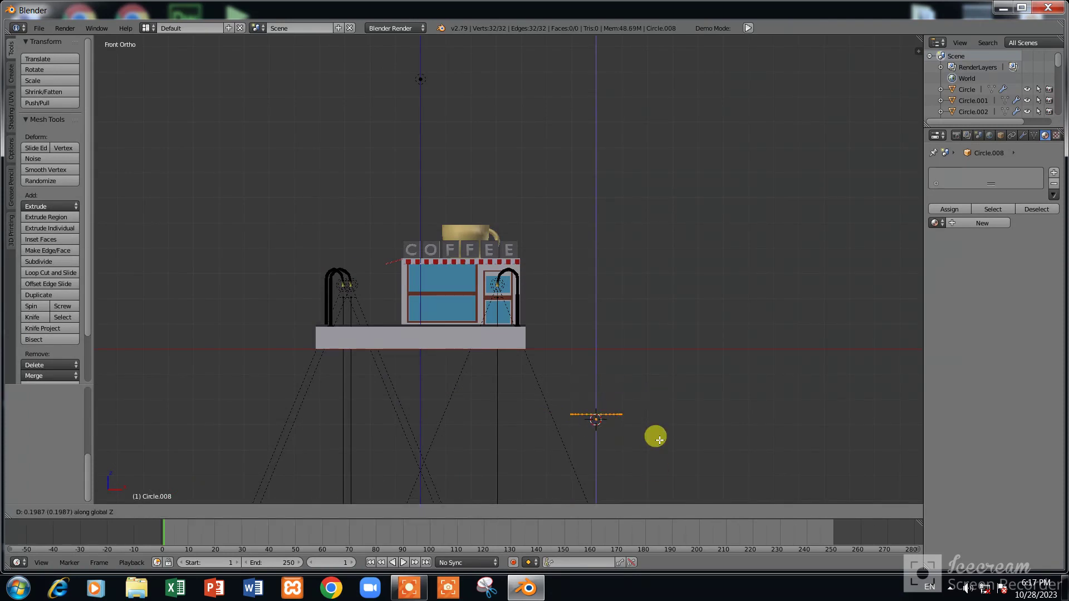
pyautogui.click(656, 440)
pyautogui.keyDown('shift'); pyautogui.scroll(5, 660, 434); pyautogui.keyUp('shift')
pyautogui.keyDown('shift'); pyautogui.scroll(-2, 663, 431); pyautogui.keyUp('shift')
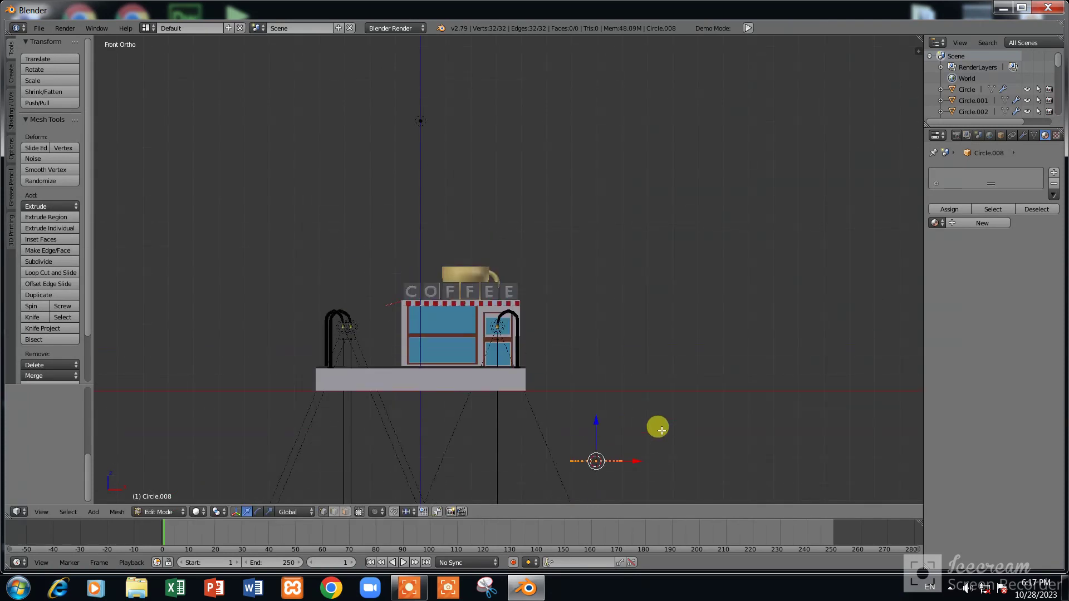
pyautogui.keyDown('shift'); pyautogui.scroll(-7, 668, 425); pyautogui.keyUp('shift')
pyautogui.moveTo(677, 395); pyautogui.dragTo(699, 327, button='middle')
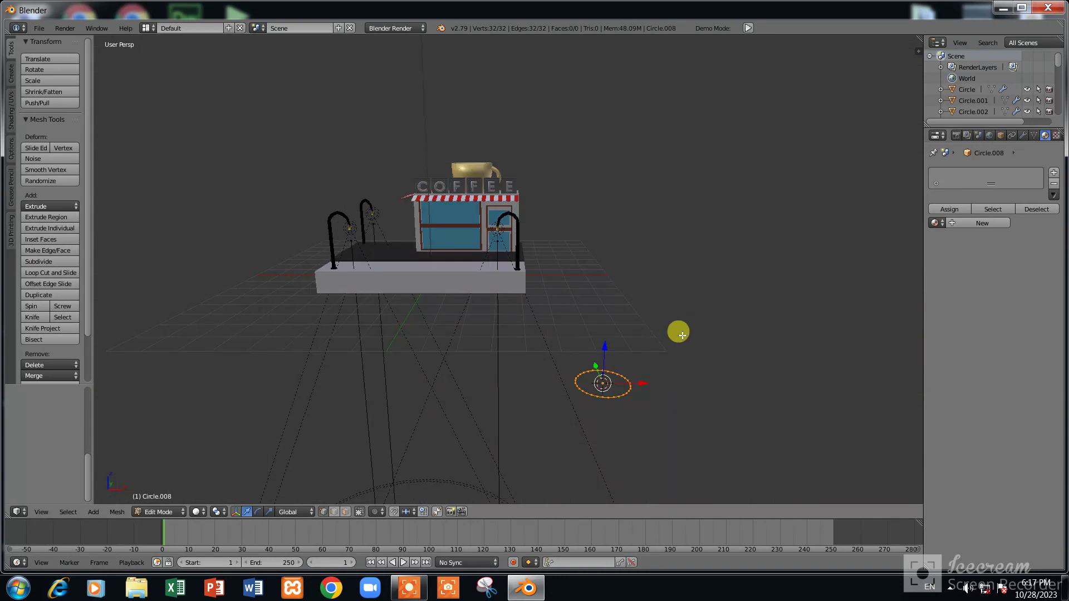
pyautogui.press('f')
pyautogui.press('KP_1')
# Extrude the filled circle into a thin round tabletop disc
pyautogui.scroll(4, 693, 355)
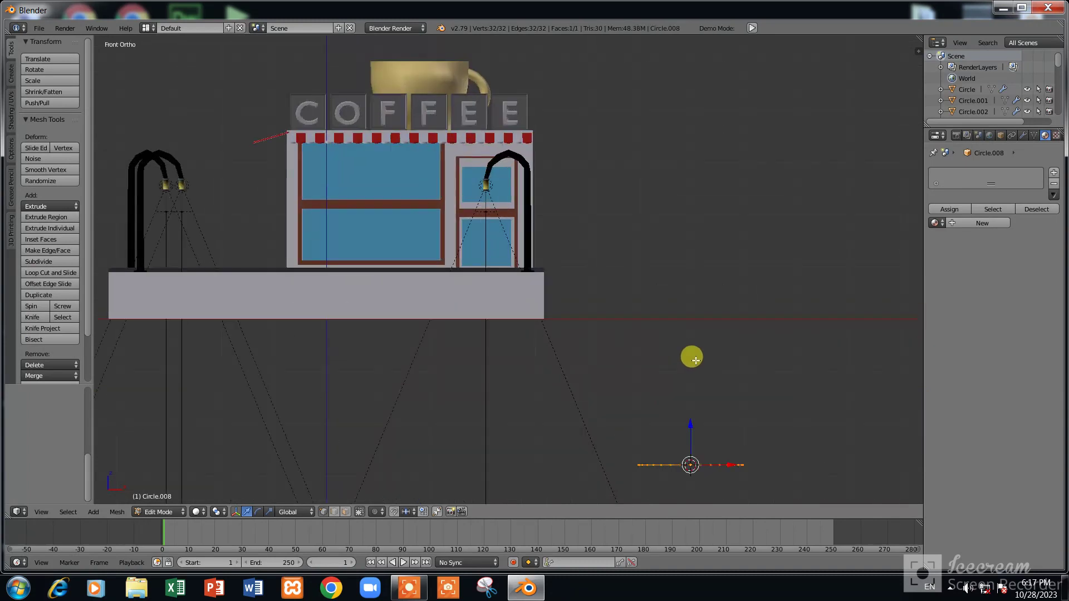
pyautogui.keyDown('shift'); pyautogui.scroll(-4, 707, 385); pyautogui.keyUp('shift')
pyautogui.keyDown('ctrl'); pyautogui.scroll(-4, 724, 409); pyautogui.keyUp('ctrl')
pyautogui.scroll(4, 720, 417)
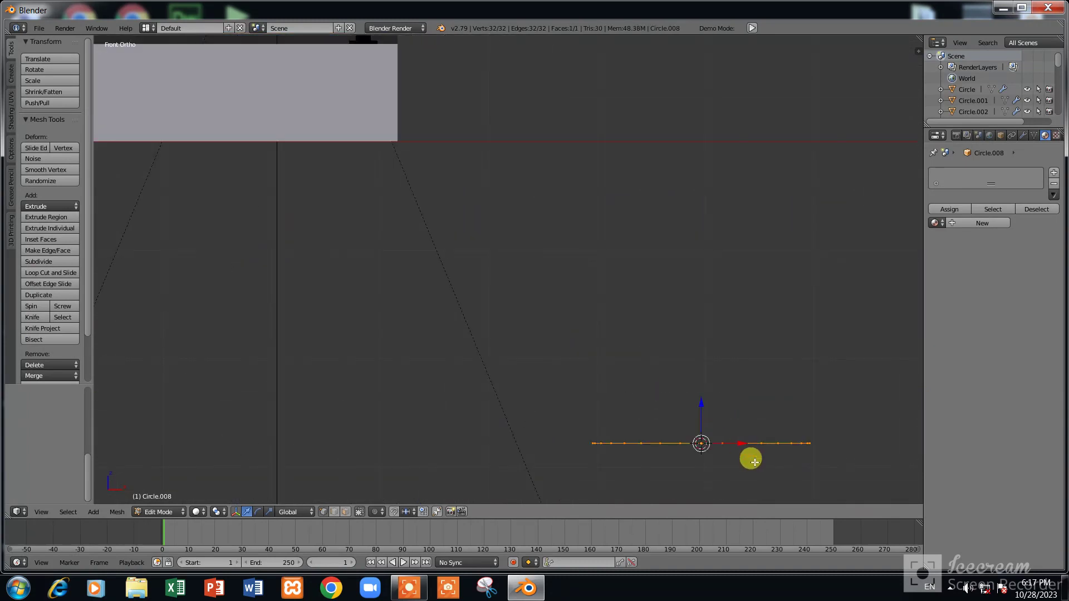
pyautogui.press('e')
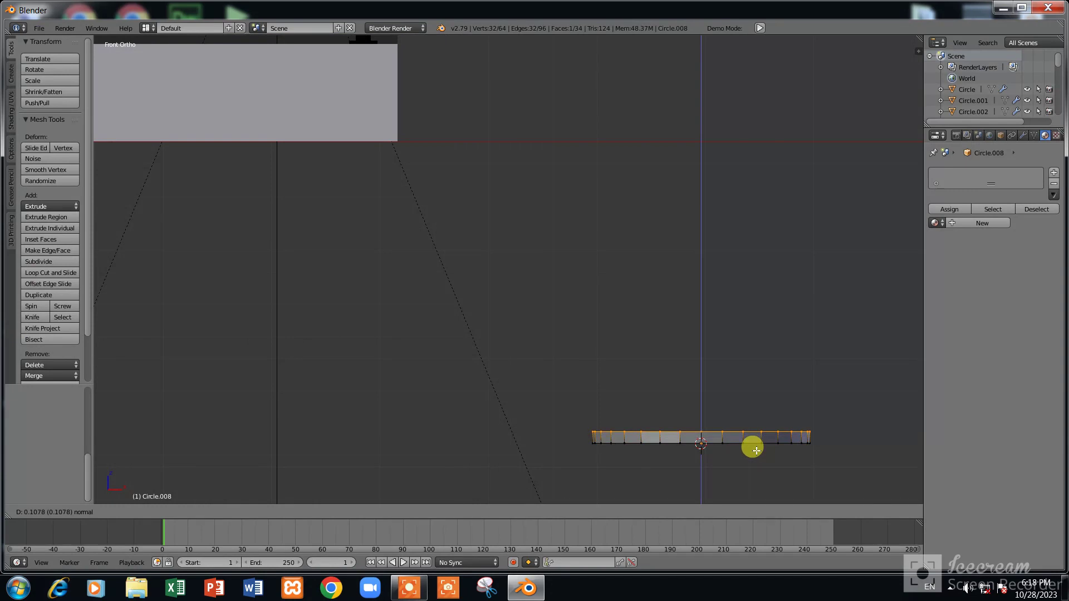
pyautogui.click(755, 450)
pyautogui.moveTo(753, 449)
pyautogui.mouseDown(button='middle')
pyautogui.moveTo(757, 458)
pyautogui.moveTo(551, 358)
pyautogui.mouseUp(button='middle')
pyautogui.press('KP_1')
pyautogui.press('KP_1')
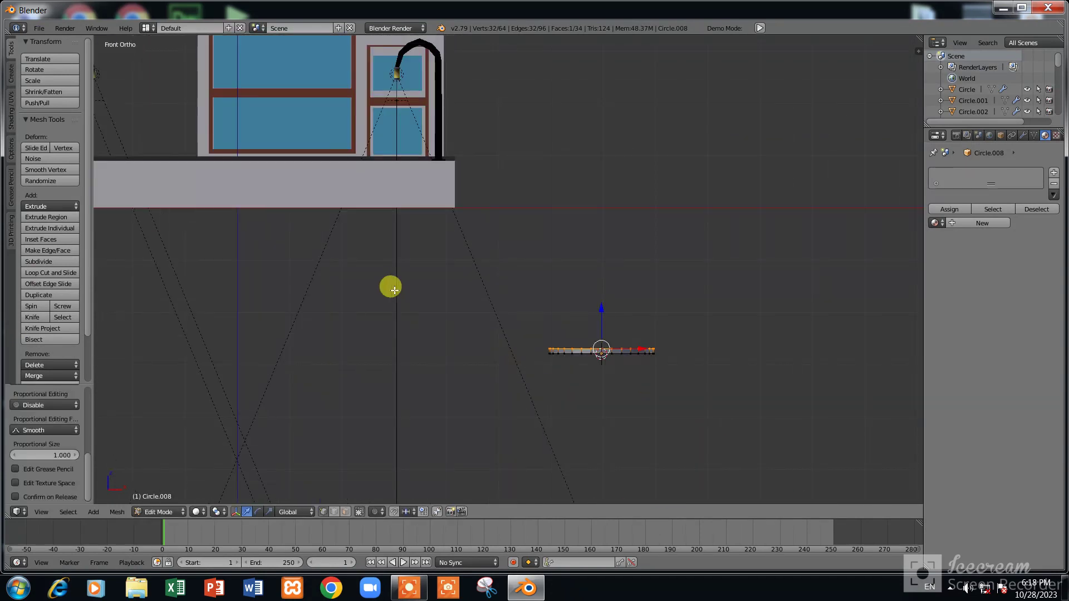
pyautogui.press('w')
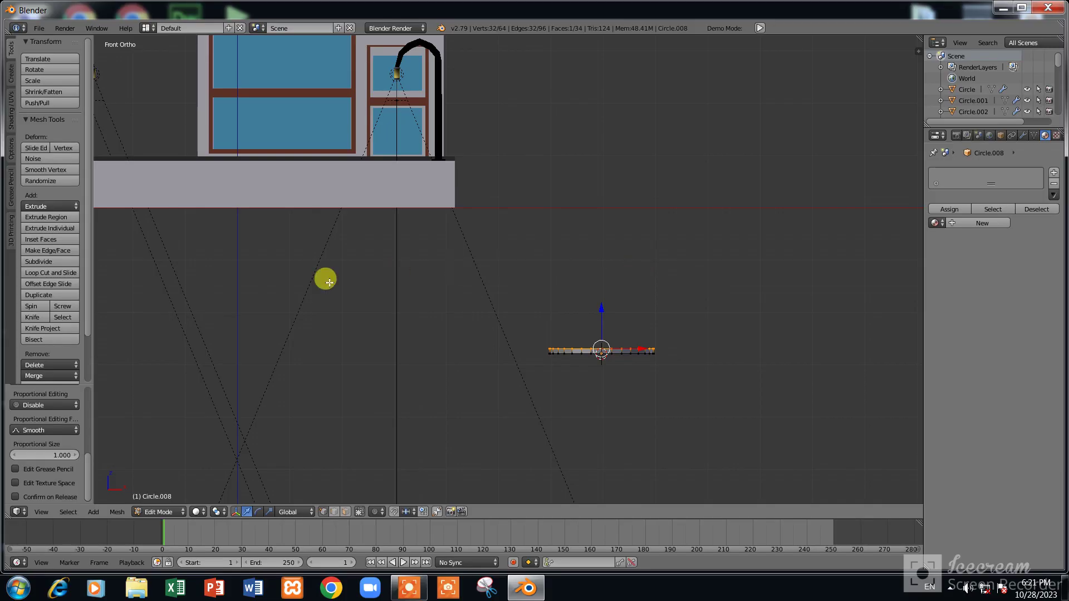
pyautogui.scroll(-4, 346, 270)
pyautogui.scroll(2, 367, 261)
# Add a cylinder and shrink it into a thin table post
pyautogui.hotkey('shift', 'a')
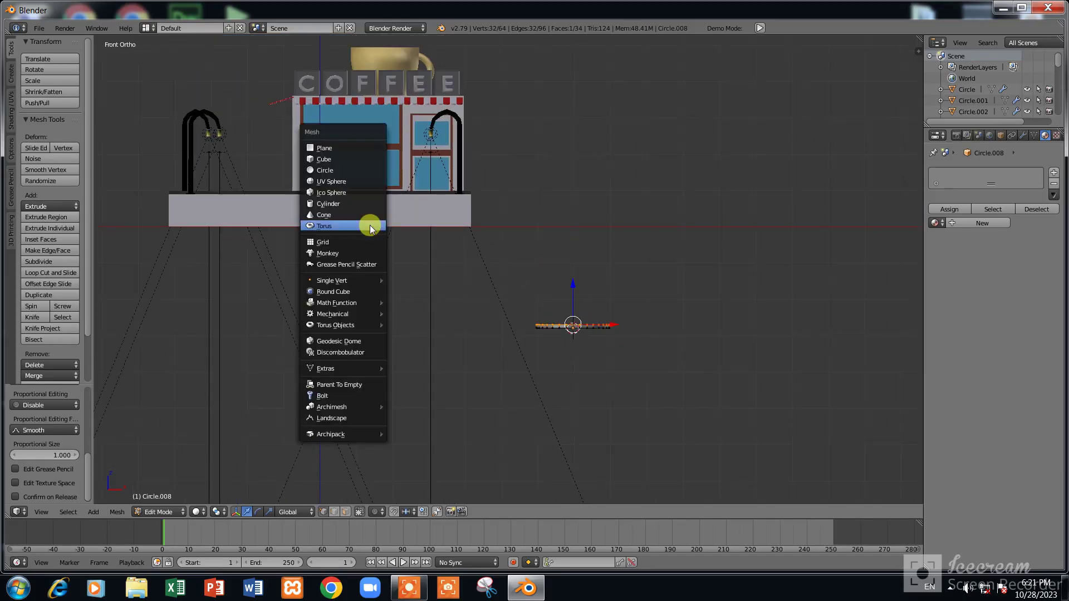
pyautogui.click(324, 208)
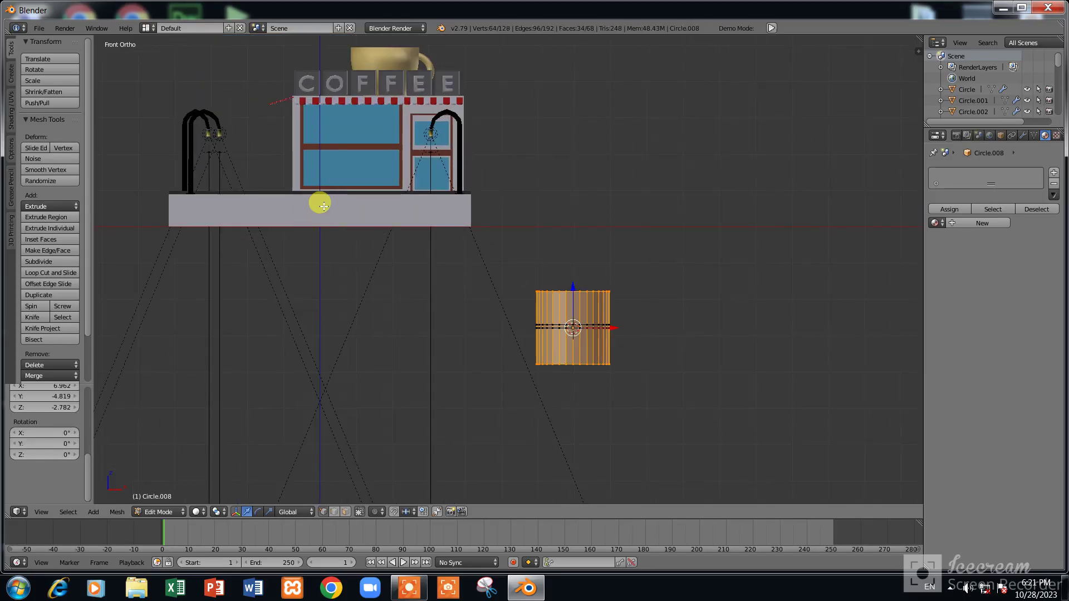
pyautogui.scroll(3, 815, 382)
pyautogui.keyDown('ctrl'); pyautogui.scroll(5, 805, 347); pyautogui.keyUp('ctrl')
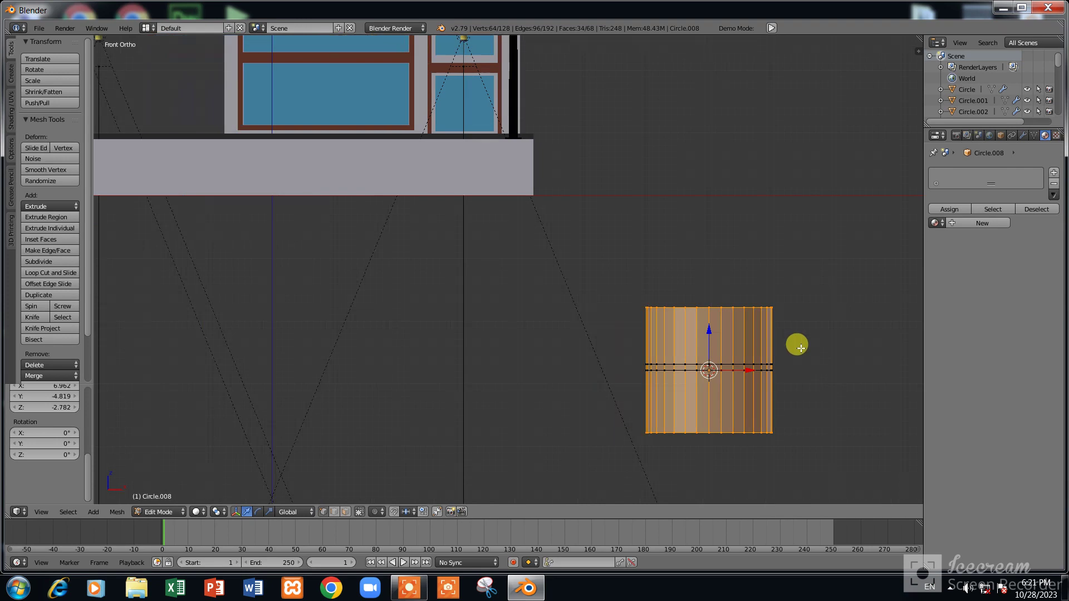
pyautogui.keyDown('ctrl'); pyautogui.scroll(-4, 805, 346); pyautogui.keyUp('ctrl')
pyautogui.keyDown('shift'); pyautogui.scroll(-4, 805, 346); pyautogui.keyUp('shift')
pyautogui.keyDown('shift'); pyautogui.scroll(-1, 805, 347); pyautogui.keyUp('shift')
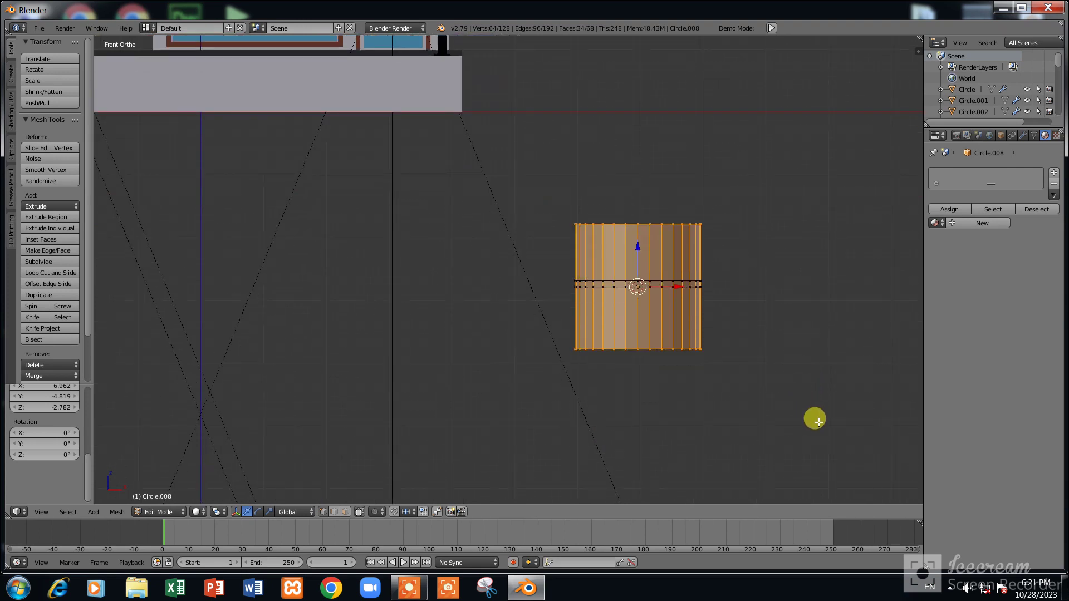
pyautogui.press('s')
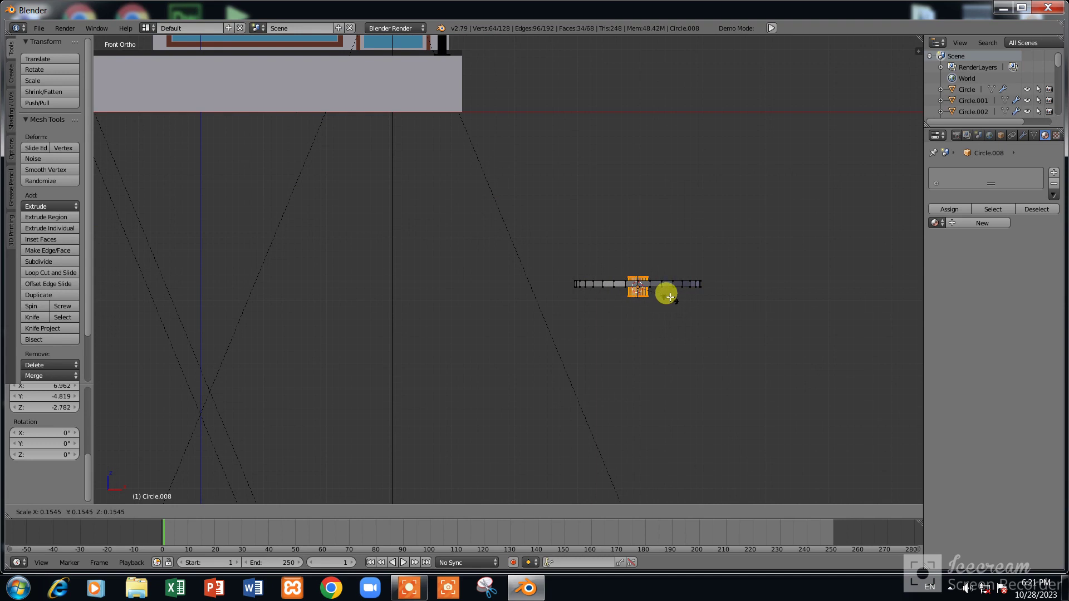
pyautogui.click(665, 294)
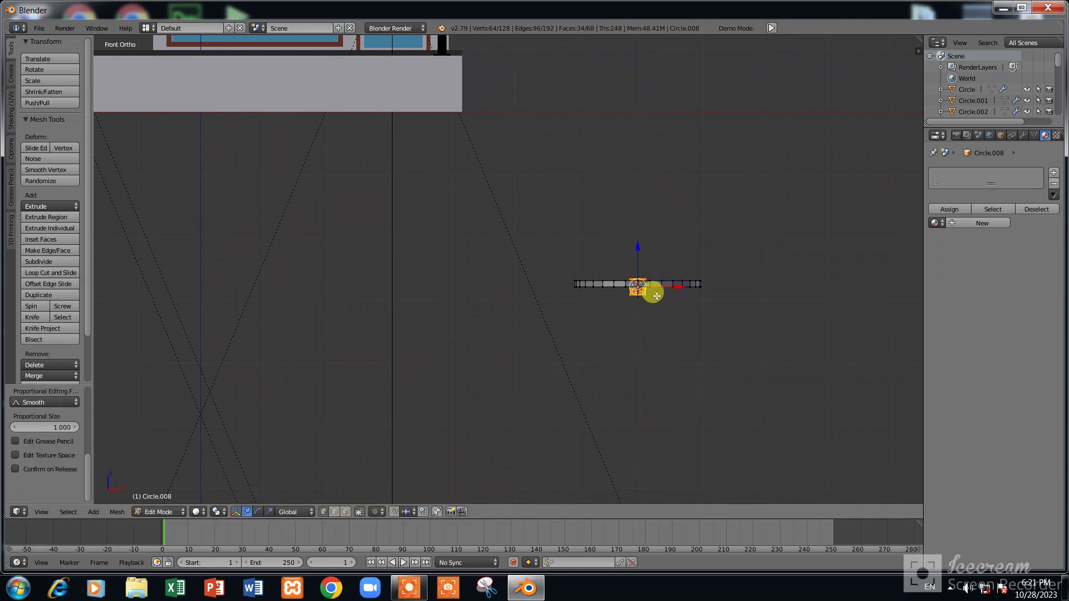
# Stretch the post taller along Z, lower it beneath the tabletop, and return to Object Mode
pyautogui.press('g')
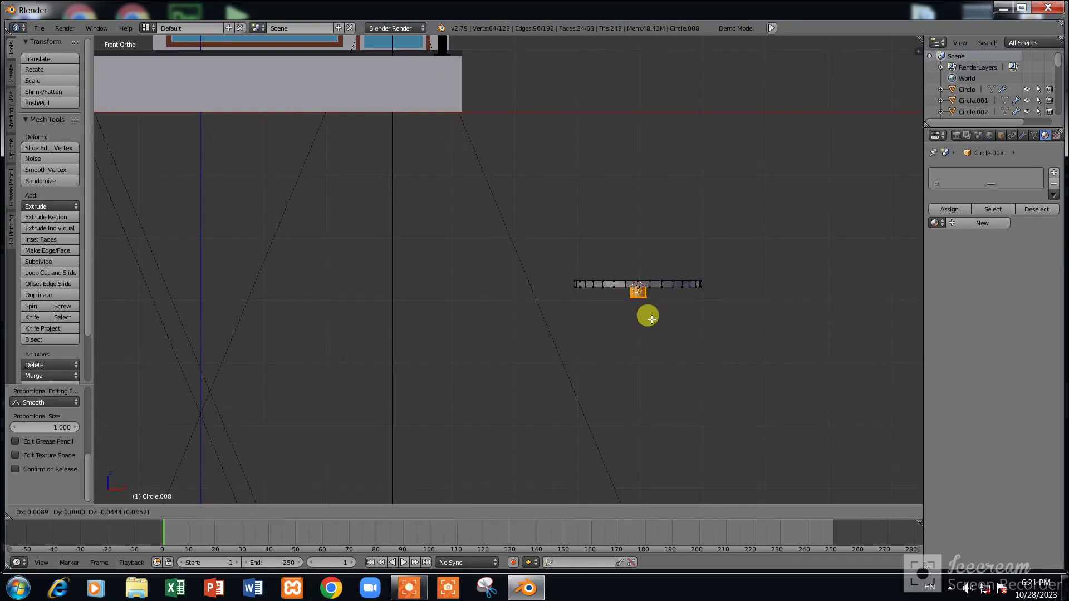
pyautogui.press('Escape')
pyautogui.press('s')
pyautogui.press('z')
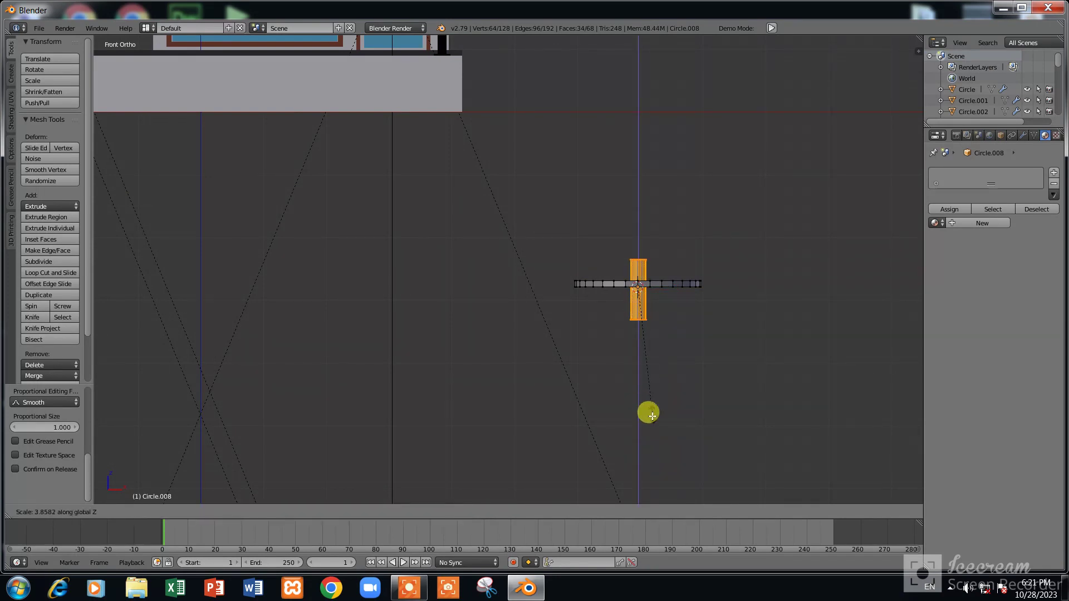
pyautogui.click(649, 426)
pyautogui.press('g')
pyautogui.press('z')
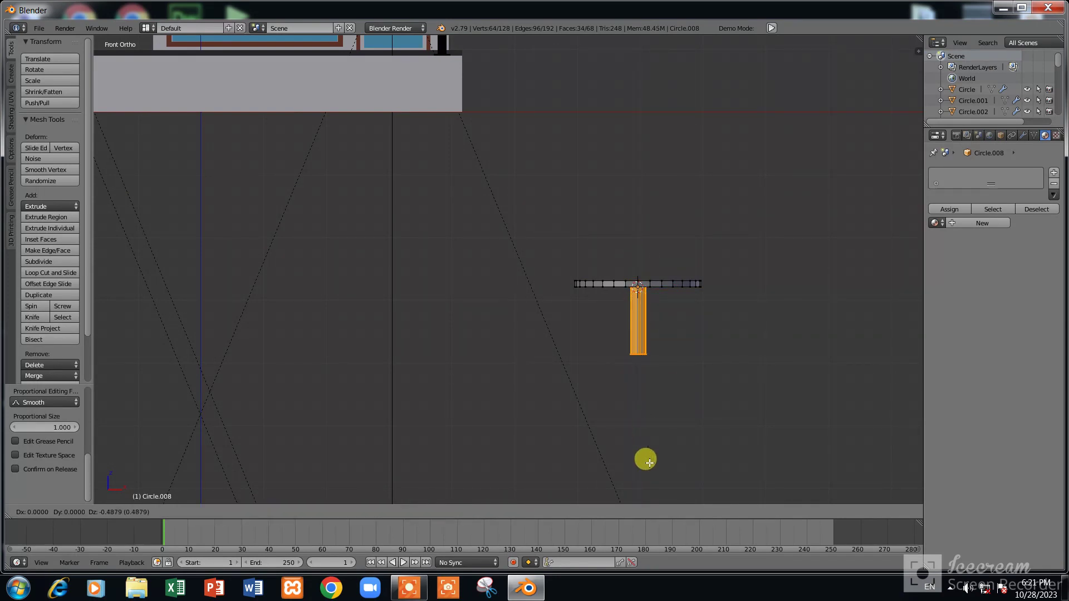
pyautogui.click(649, 463)
pyautogui.scroll(-2, 657, 440)
pyautogui.press('Tab')
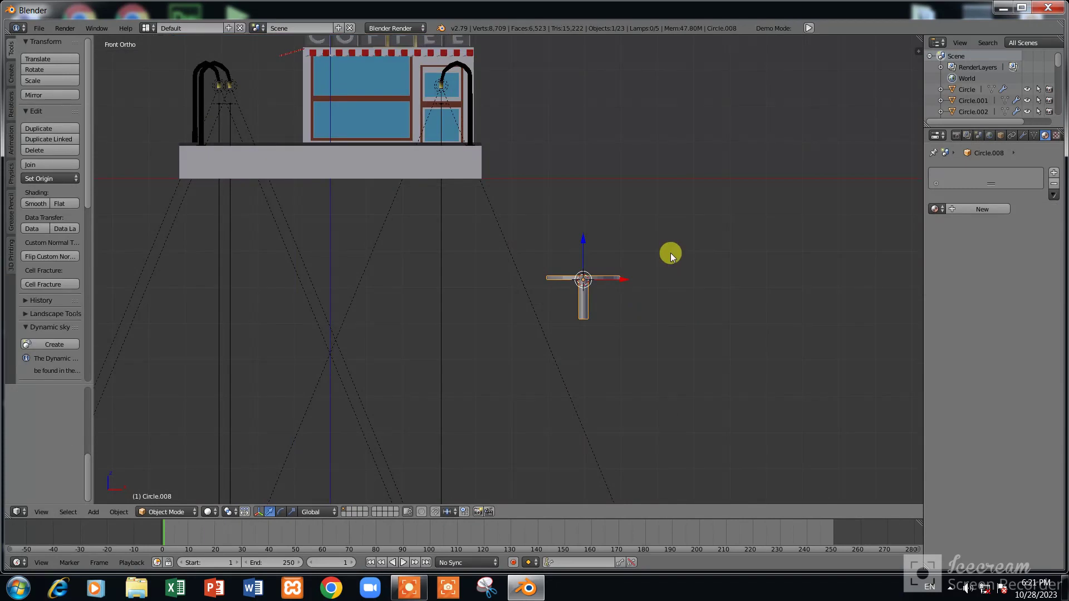
# Move the round table to the platform's left end and raise it to platform height
pyautogui.moveTo(671, 253); pyautogui.dragTo(576, 337, button='middle')
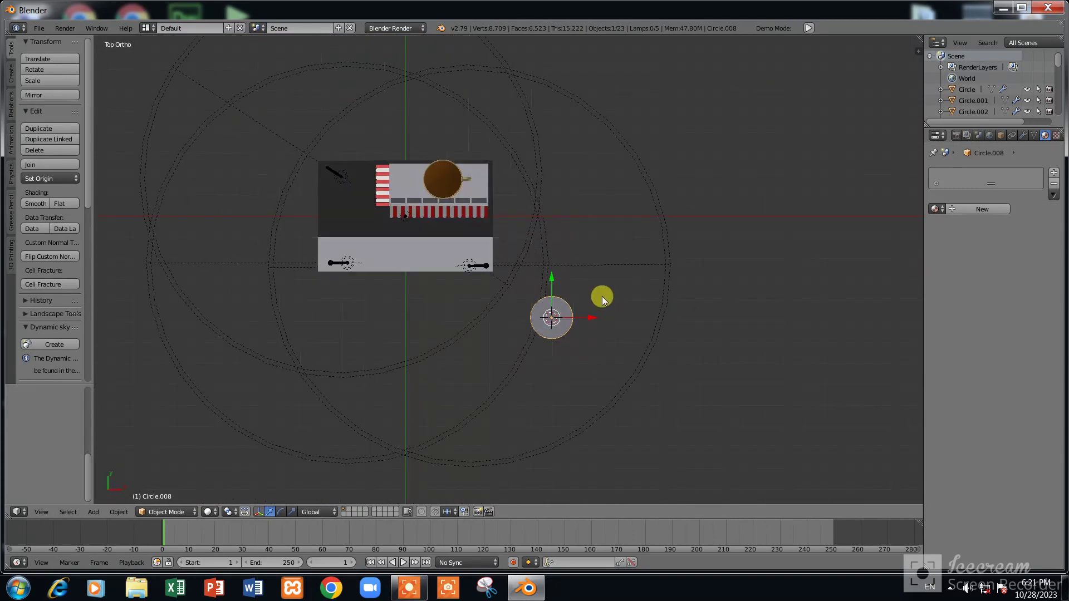
pyautogui.moveTo(592, 318)
pyautogui.mouseDown()
pyautogui.moveTo(366, 246)
pyautogui.moveTo(382, 210)
pyautogui.moveTo(375, 191)
pyautogui.mouseUp()
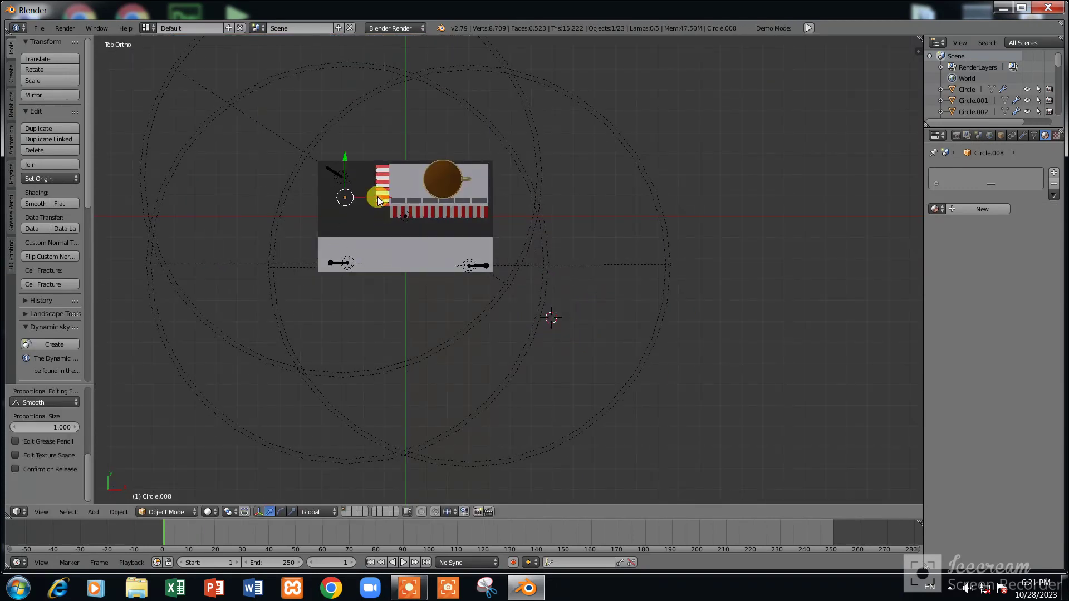
pyautogui.moveTo(374, 191); pyautogui.dragTo(376, 196, button='middle')
pyautogui.press('KP_1')
pyautogui.press('g')
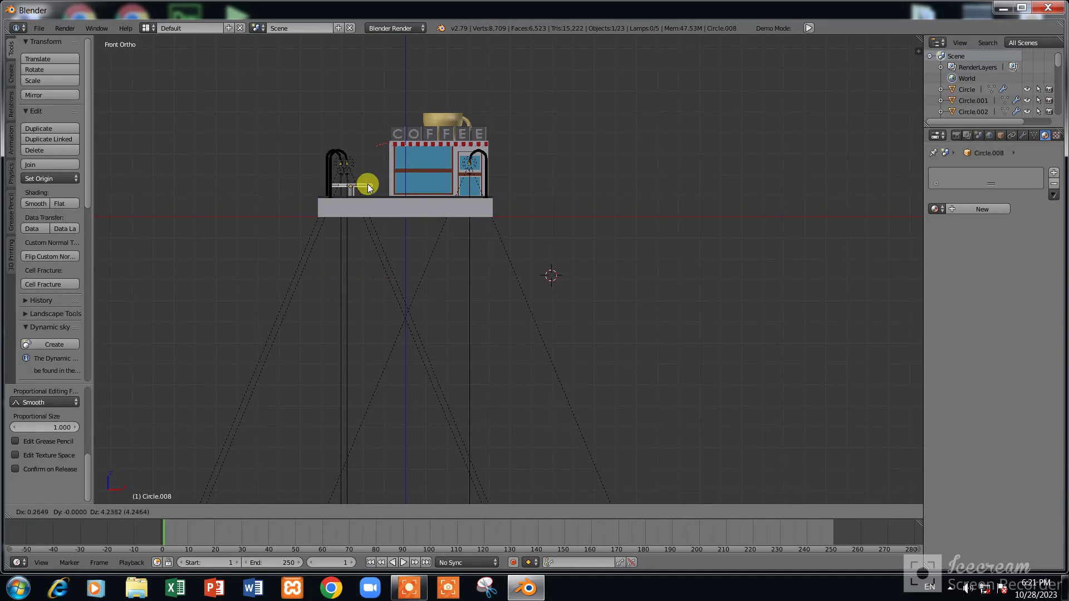
pyautogui.click(381, 171)
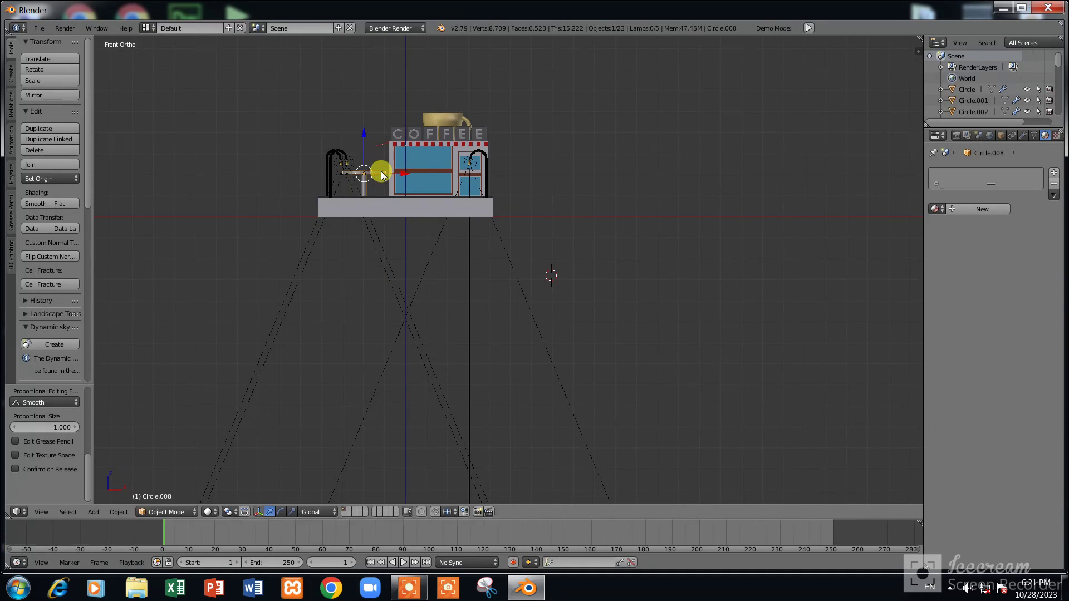
# Scale the round table down to a smaller size
pyautogui.press('KP_7')
pyautogui.scroll(-6, 340, 211)
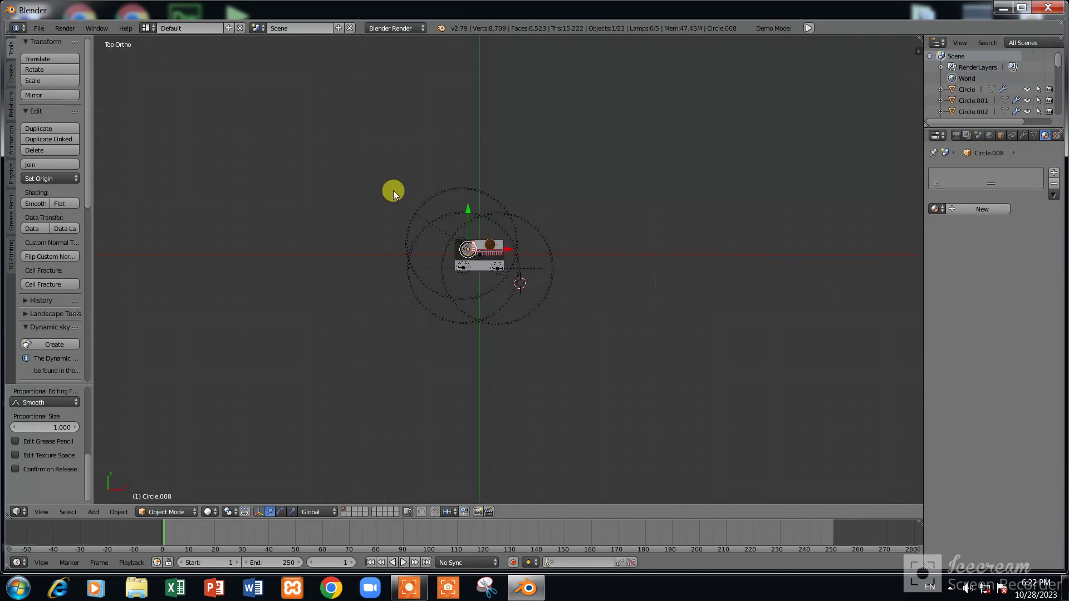
pyautogui.keyDown('ctrl'); pyautogui.hscroll(3, 394, 191); pyautogui.keyUp('ctrl')
pyautogui.scroll(5, 446, 202)
pyautogui.keyDown('ctrl'); pyautogui.hscroll(-3, 445, 217); pyautogui.keyUp('ctrl')
pyautogui.scroll(2, 442, 228)
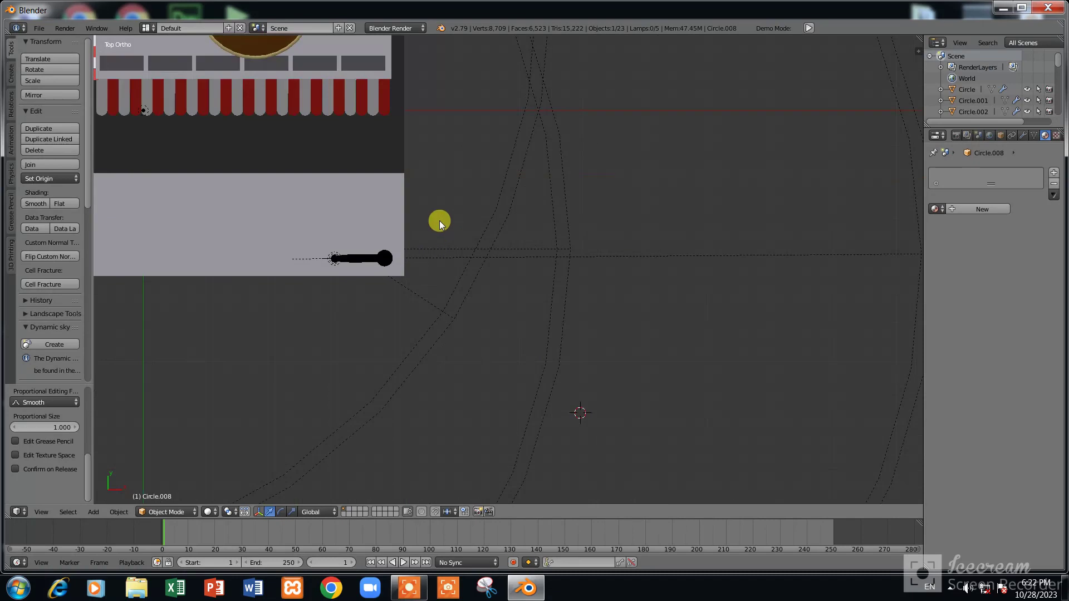
pyautogui.scroll(2, 438, 211)
pyautogui.scroll(2, 446, 233)
pyautogui.keyDown('shift'); pyautogui.scroll(5, 455, 258); pyautogui.keyUp('shift')
pyautogui.press('s')
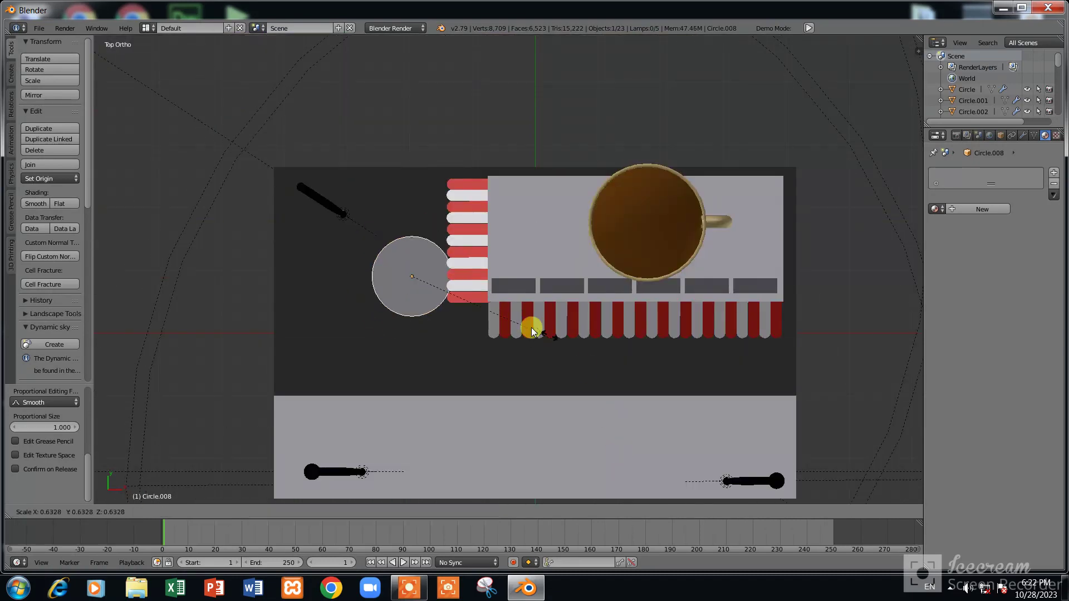
pyautogui.click(515, 336)
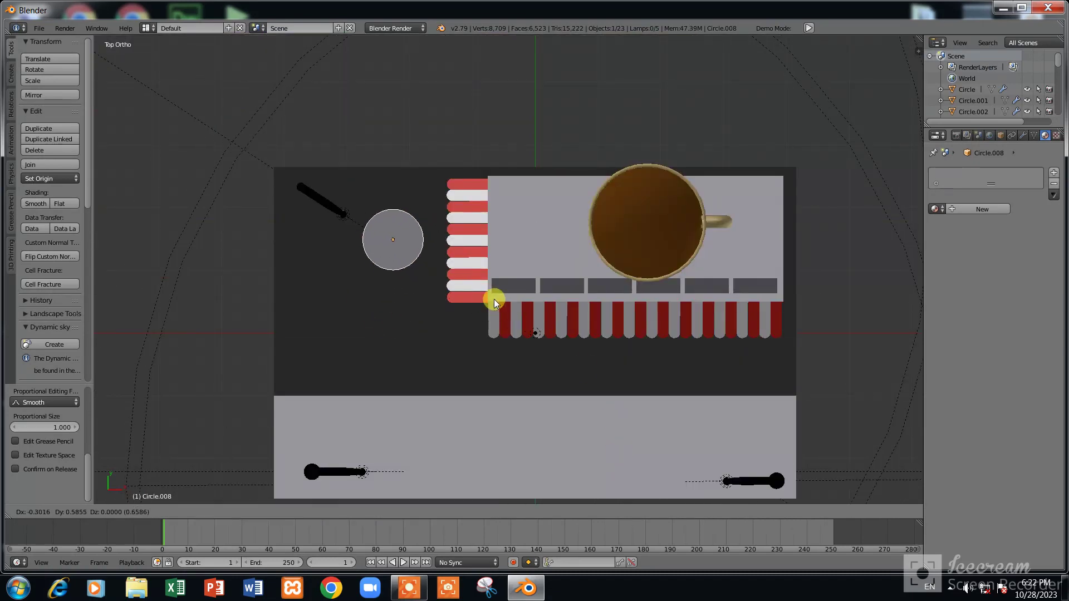
# Lower the table along Z so it sits on the platform
pyautogui.moveTo(487, 299); pyautogui.dragTo(469, 286, button='middle')
pyautogui.scroll(-5, 493, 299)
pyautogui.scroll(-3, 501, 294)
pyautogui.press('KP_1')
pyautogui.scroll(5, 483, 200)
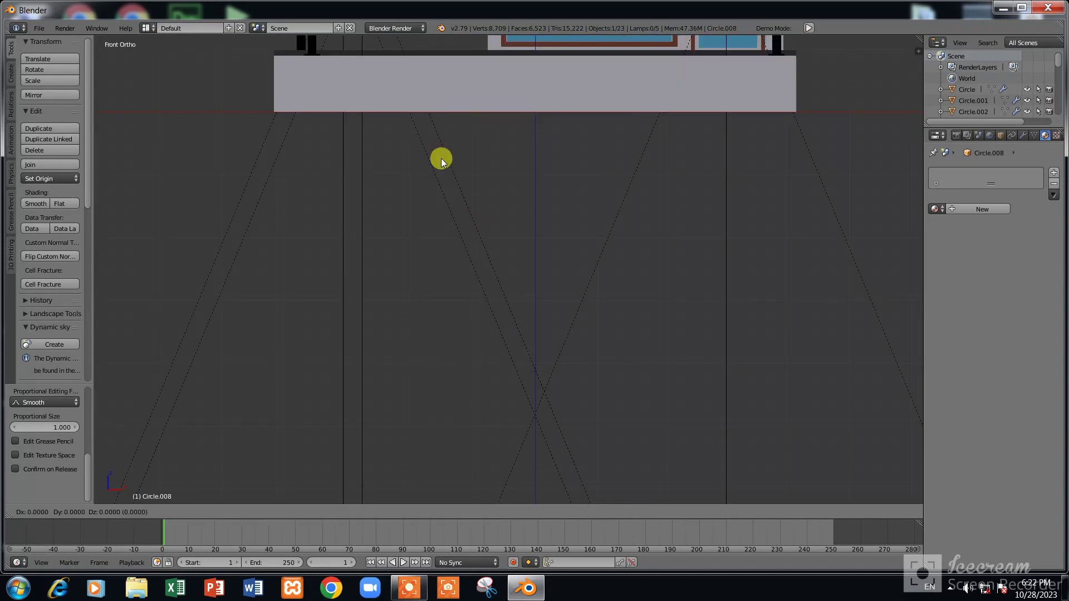
pyautogui.press('g')
pyautogui.press('z')
pyautogui.click(453, 198)
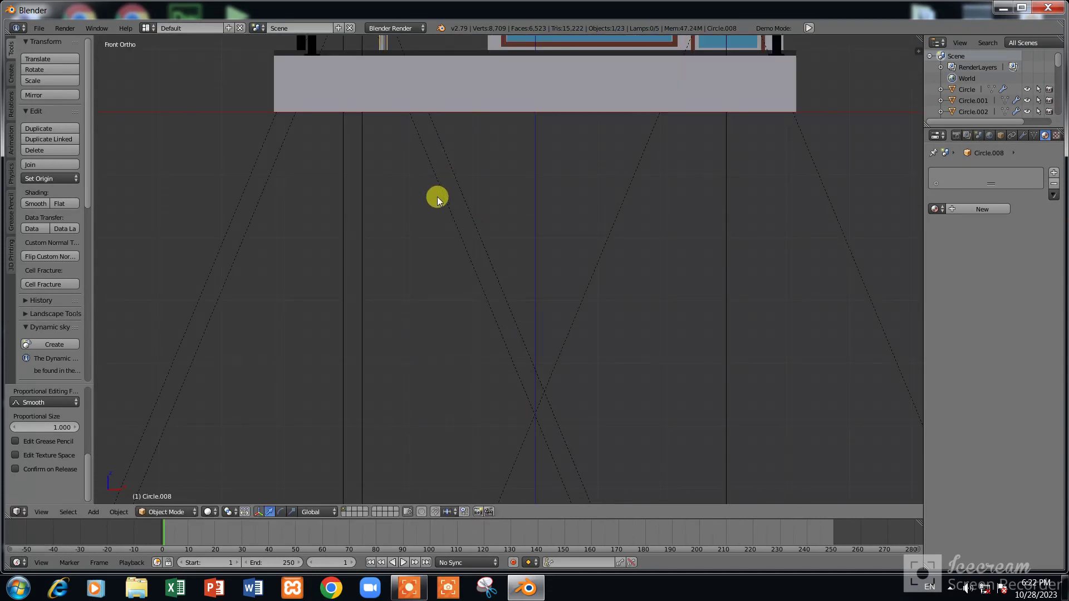
pyautogui.moveTo(437, 196)
pyautogui.mouseDown(button='middle')
pyautogui.moveTo(386, 182)
pyautogui.moveTo(379, 166)
pyautogui.moveTo(386, 179)
pyautogui.mouseUp(button='middle')
pyautogui.scroll(5, 378, 166)
# Duplicate the table along Y into a second table, Circle.009, near the platform's front edge
pyautogui.hotkey('shift', 'd')
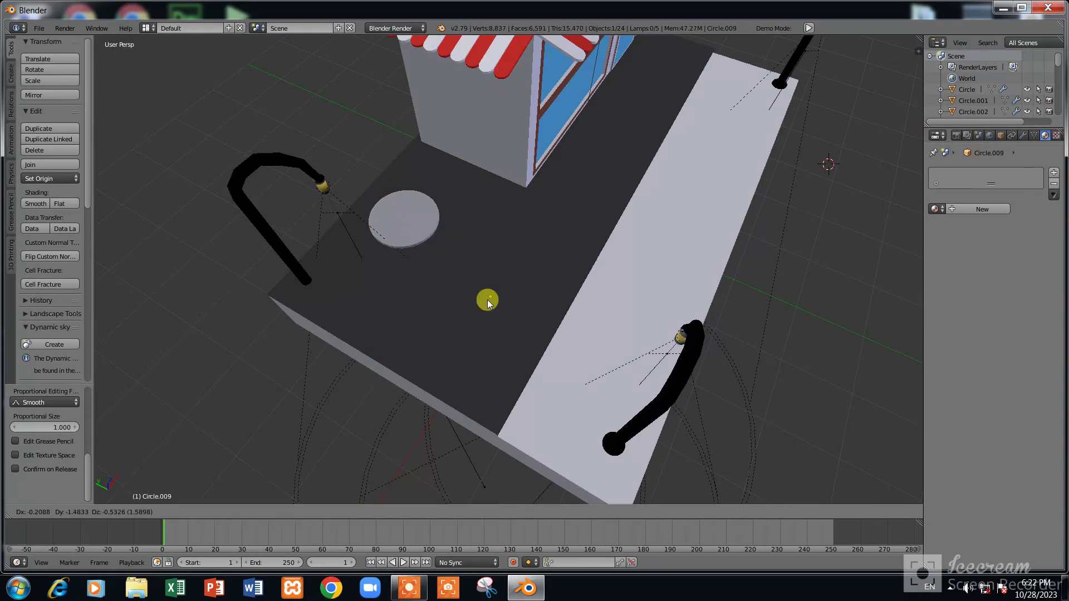
pyautogui.press('z')
pyautogui.press('y')
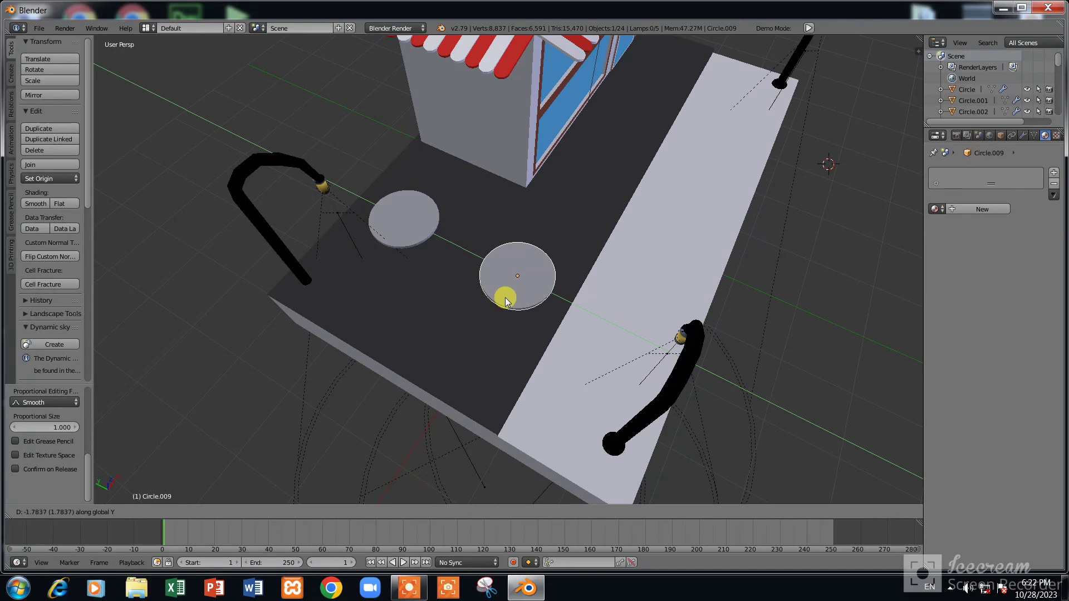
pyautogui.click(506, 298)
pyautogui.press('g')
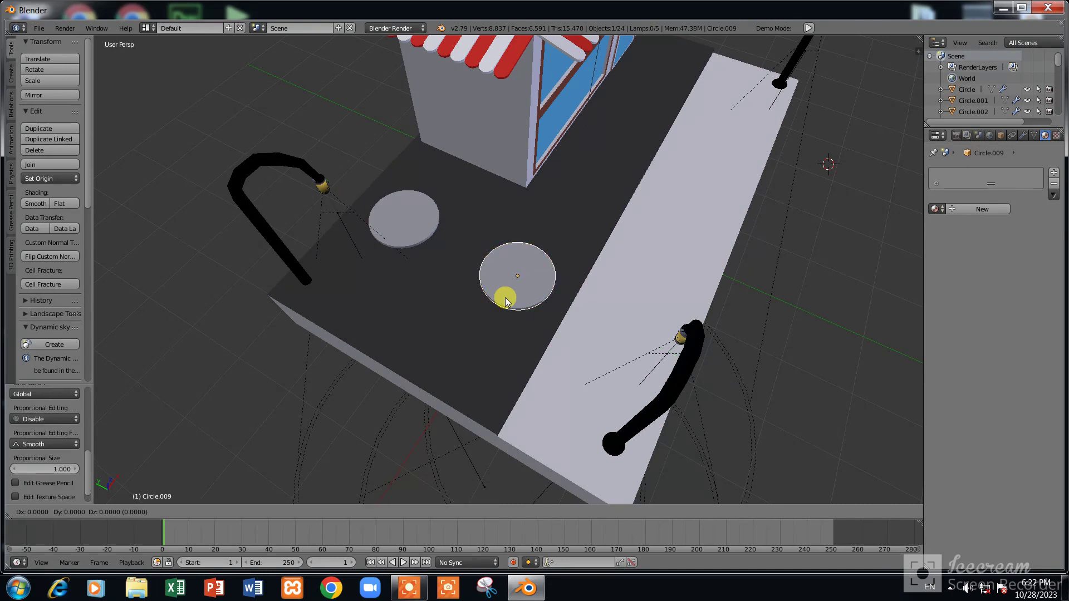
pyautogui.click(456, 327)
pyautogui.scroll(-4, 467, 309)
pyautogui.scroll(2, 467, 309)
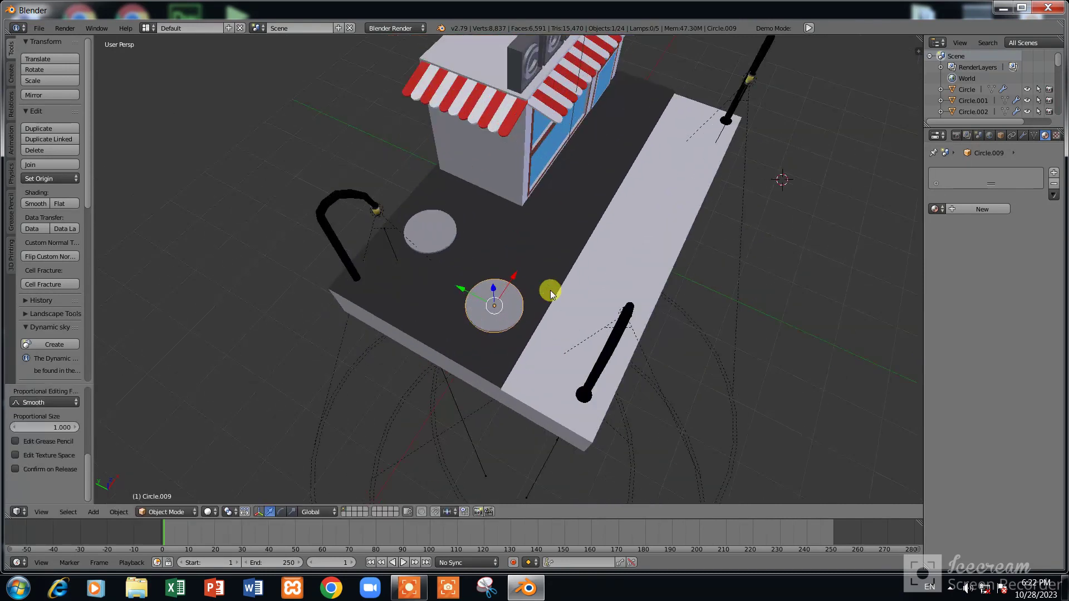
pyautogui.scroll(4, 483, 248)
pyautogui.scroll(-2, 475, 241)
pyautogui.scroll(-3, 466, 255)
pyautogui.moveTo(496, 258); pyautogui.dragTo(502, 261, button='middle')
pyautogui.scroll(-2, 502, 262)
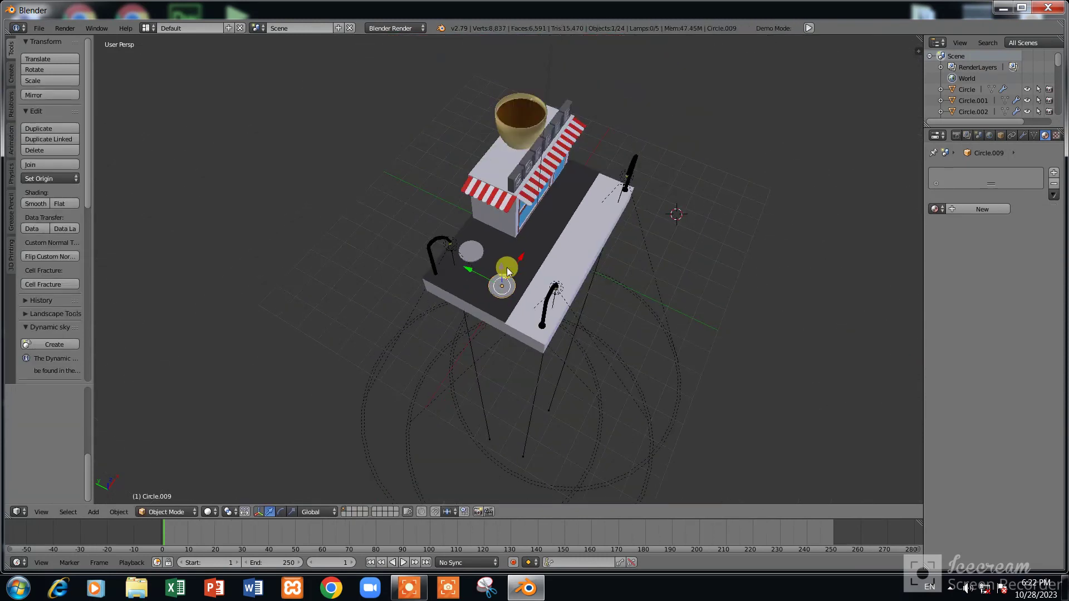
pyautogui.hotkey('shift', 'a')
# Add a new cube, Cube.003, and edit its mesh in right side view
pyautogui.click(551, 279)
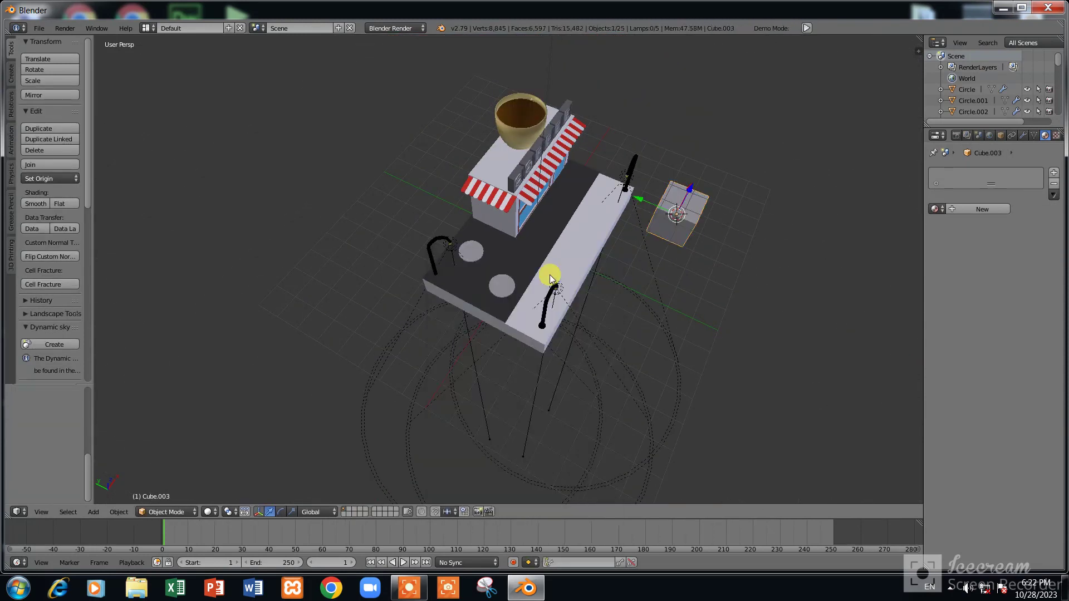
pyautogui.press('KP_5')
pyautogui.press('KP_5')
pyautogui.press('KP_3')
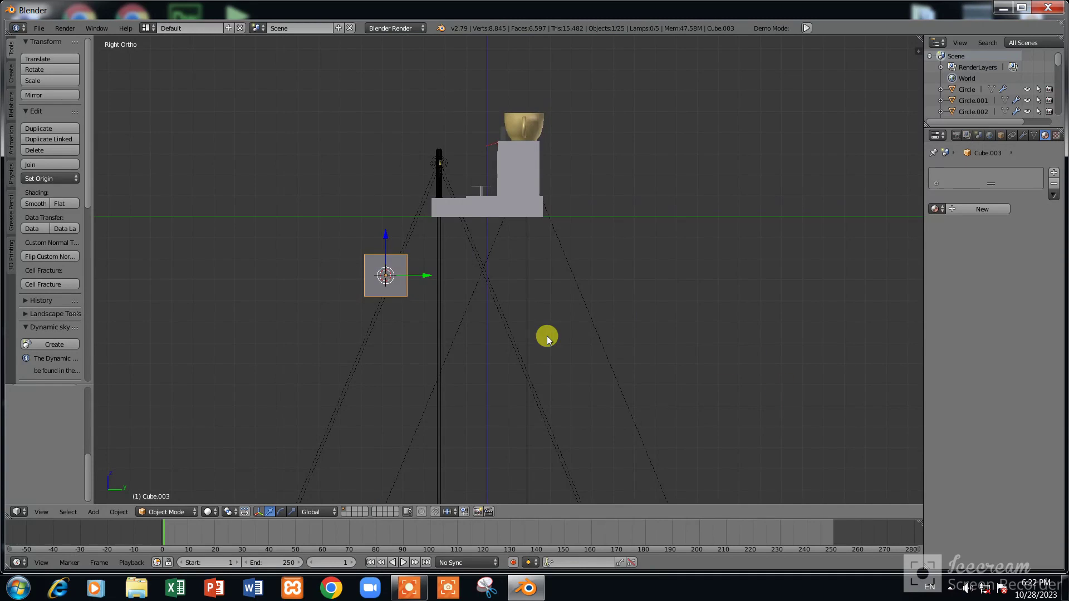
pyautogui.press('Tab')
pyautogui.keyDown('ctrl'); pyautogui.scroll(1, 357, 309); pyautogui.keyUp('ctrl')
pyautogui.keyDown('ctrl'); pyautogui.scroll(4, 544, 405); pyautogui.keyUp('ctrl')
pyautogui.scroll(5, 545, 409)
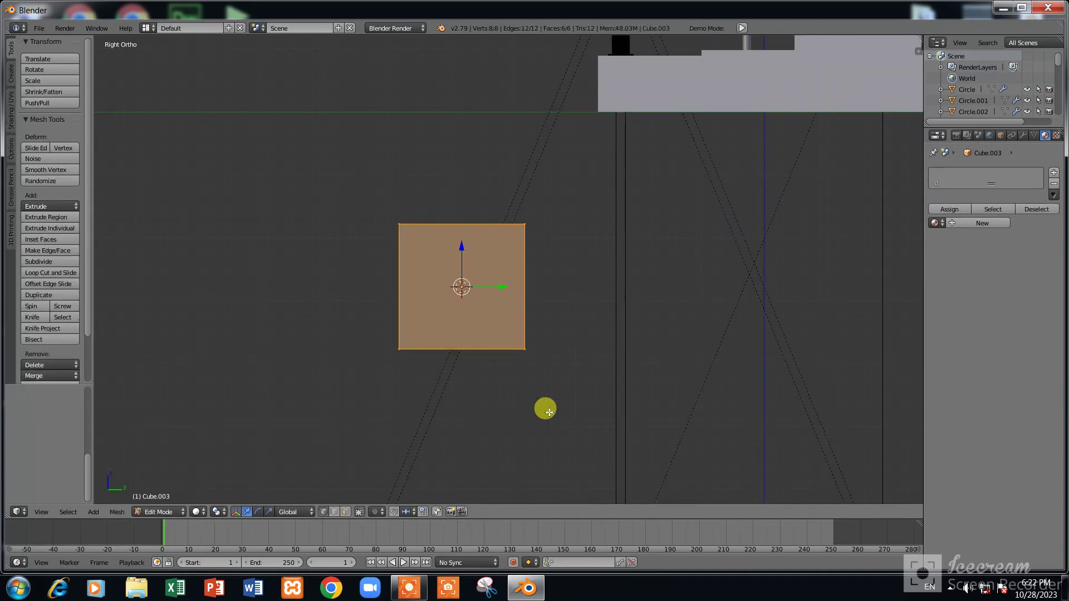
pyautogui.keyDown('shift'); pyautogui.scroll(-2, 549, 412); pyautogui.keyUp('shift')
# Scale all the cube's vertices along Z to 0.1728, forming a flat slab
pyautogui.press('a')
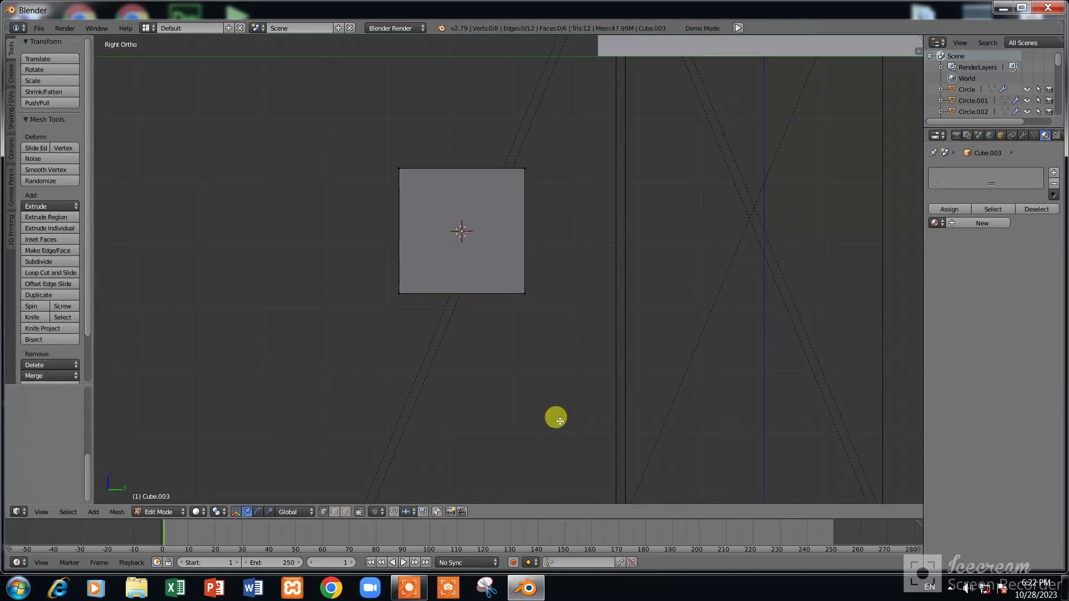
pyautogui.press('a')
pyautogui.press('s')
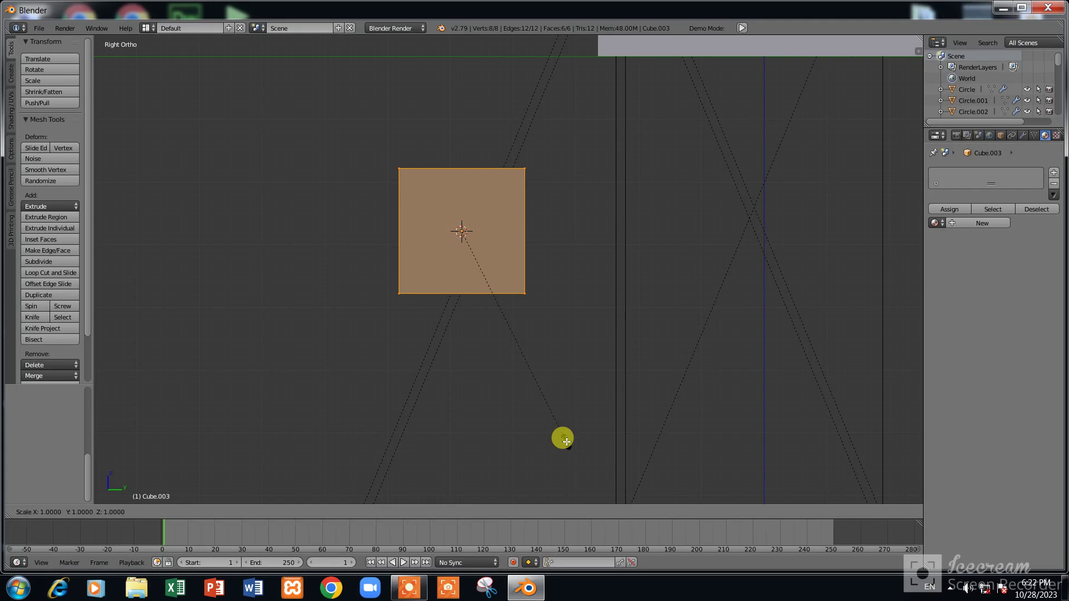
pyautogui.press('z')
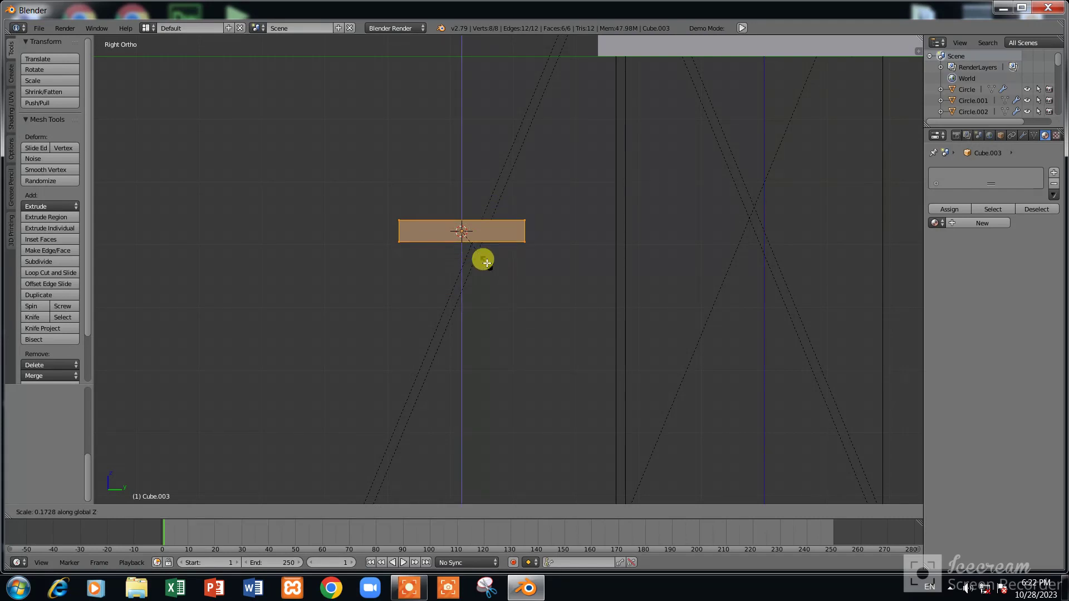
pyautogui.click(487, 264)
pyautogui.moveTo(488, 263); pyautogui.dragTo(477, 394, button='middle')
pyautogui.scroll(5, 480, 398)
pyautogui.scroll(2, 479, 390)
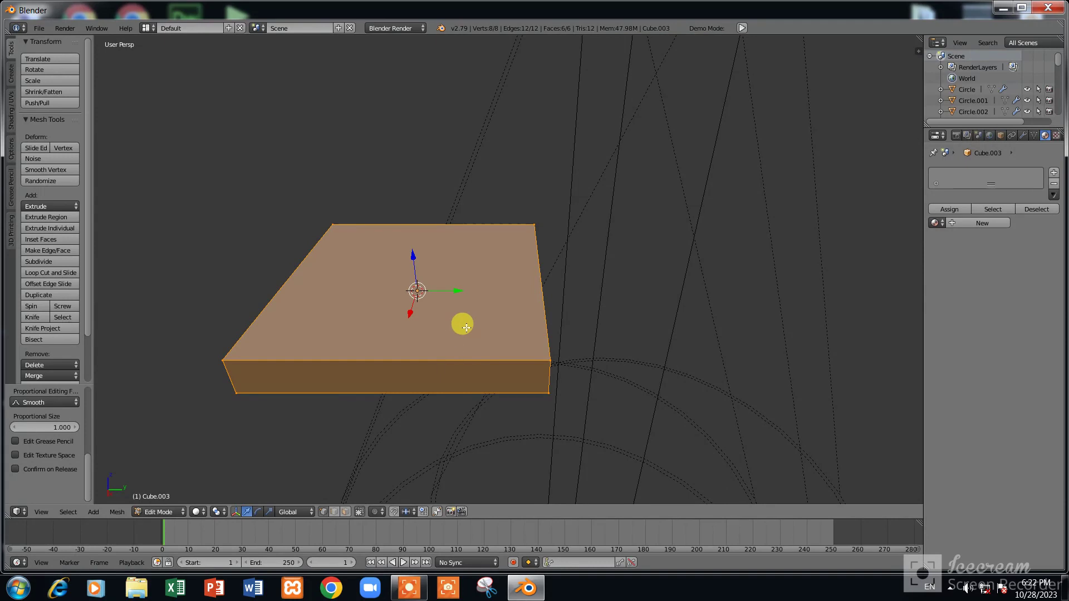
# Add a bevelled loop cut through the middle of the slab's top
pyautogui.moveTo(456, 315); pyautogui.dragTo(441, 374, button='middle')
pyautogui.hotkey('ctrl', 'r')
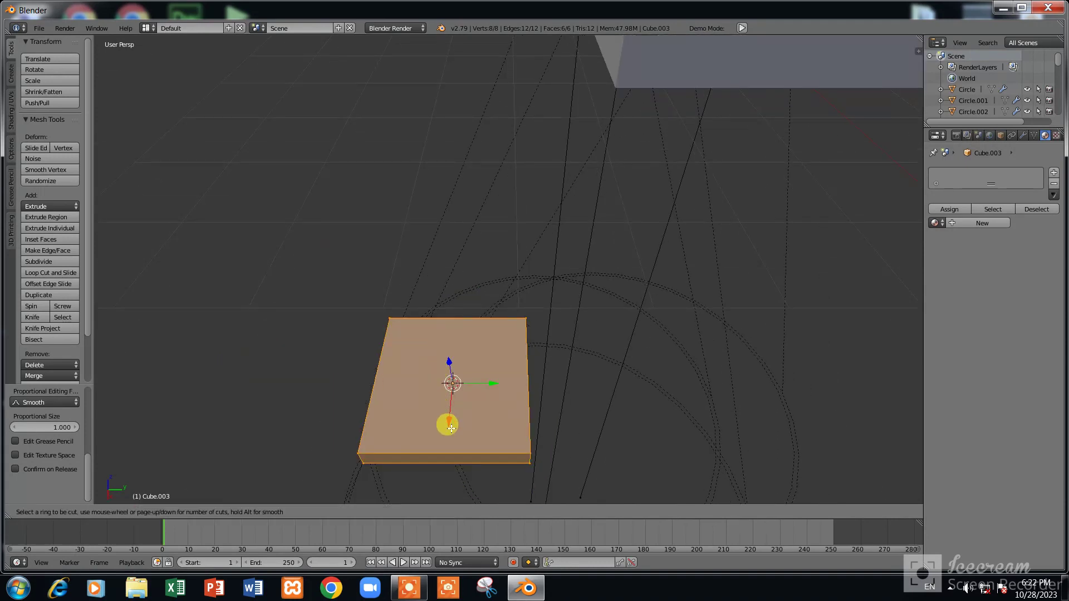
pyautogui.click(448, 449)
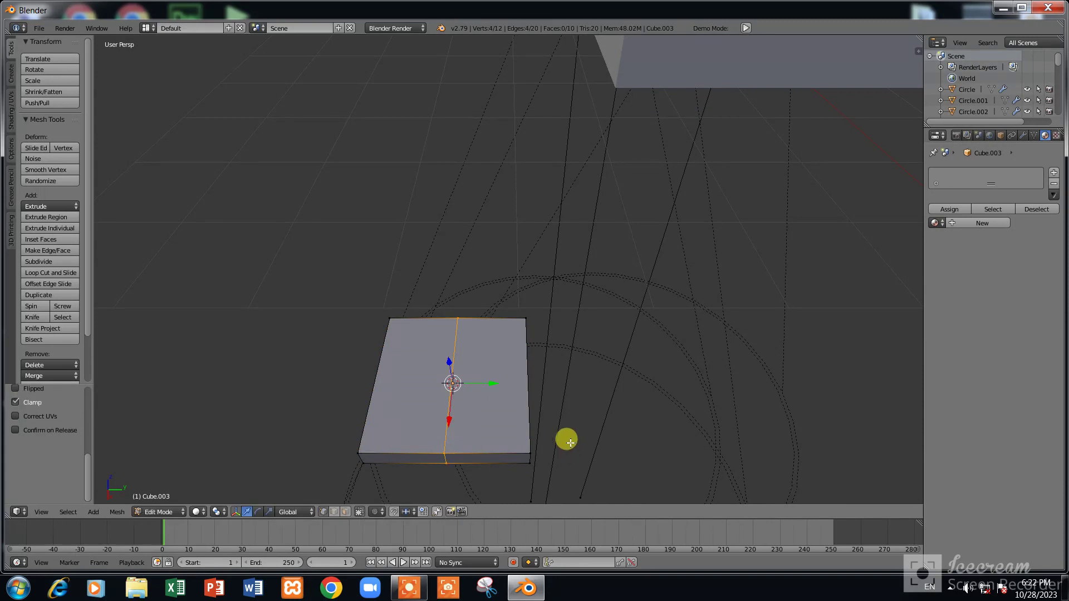
pyautogui.hotkey('ctrl', 'b')
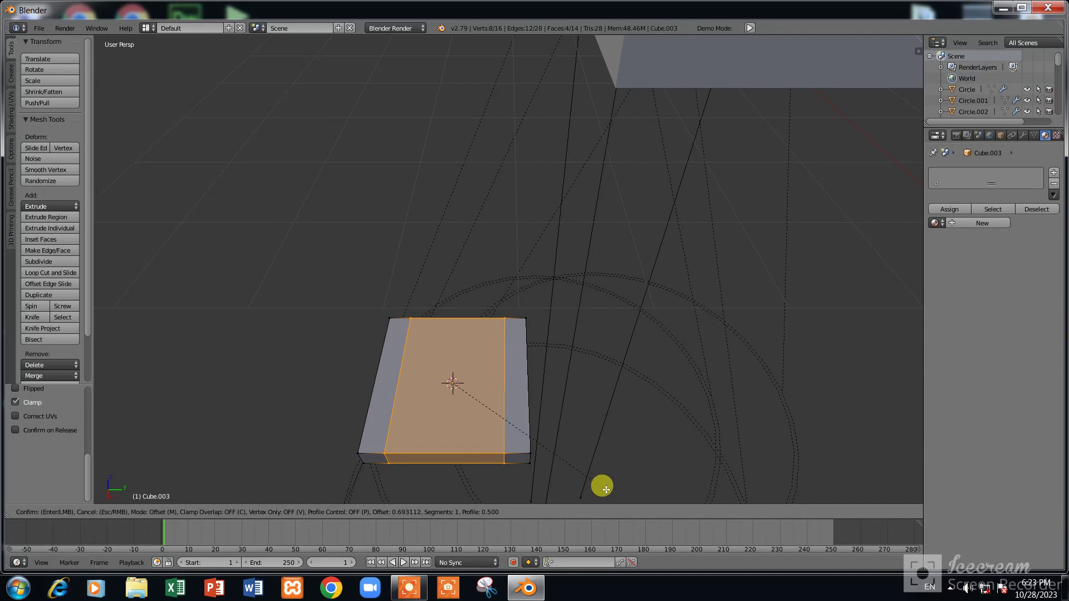
pyautogui.click(606, 490)
# Add a second, perpendicular bevelled loop cut, framing a central panel with border strips
pyautogui.hotkey('ctrl', 'r')
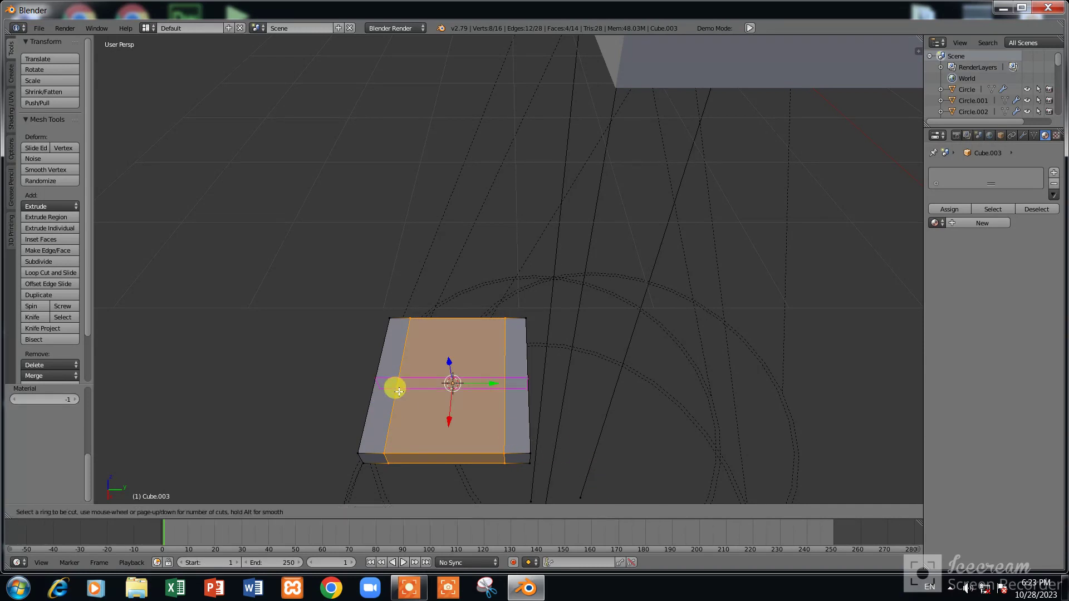
pyautogui.click(396, 384)
pyautogui.rightClick(395, 384)
pyautogui.hotkey('ctrl', 'b')
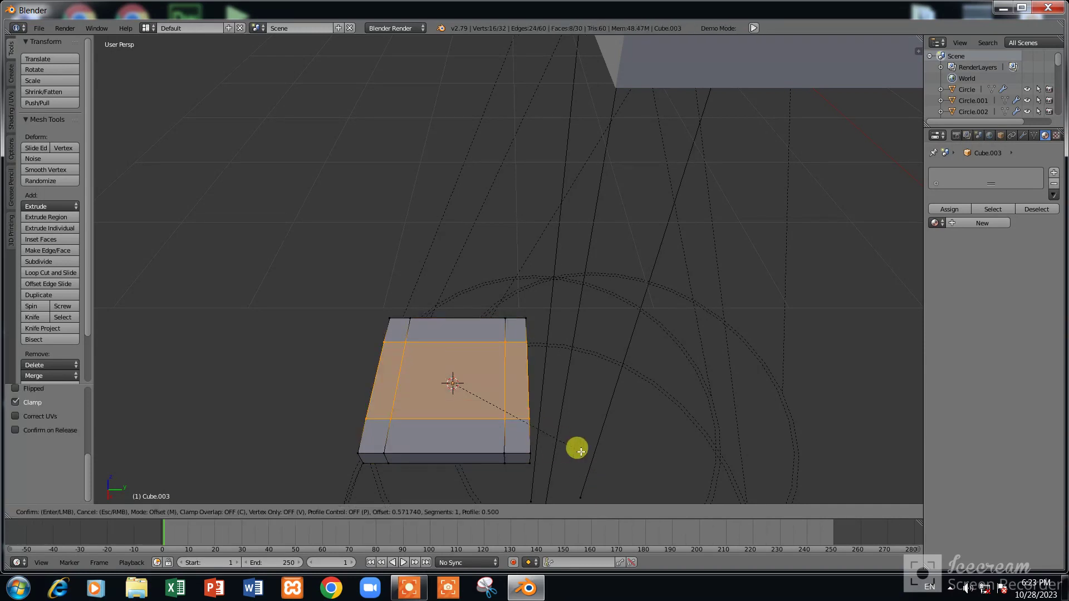
pyautogui.click(588, 458)
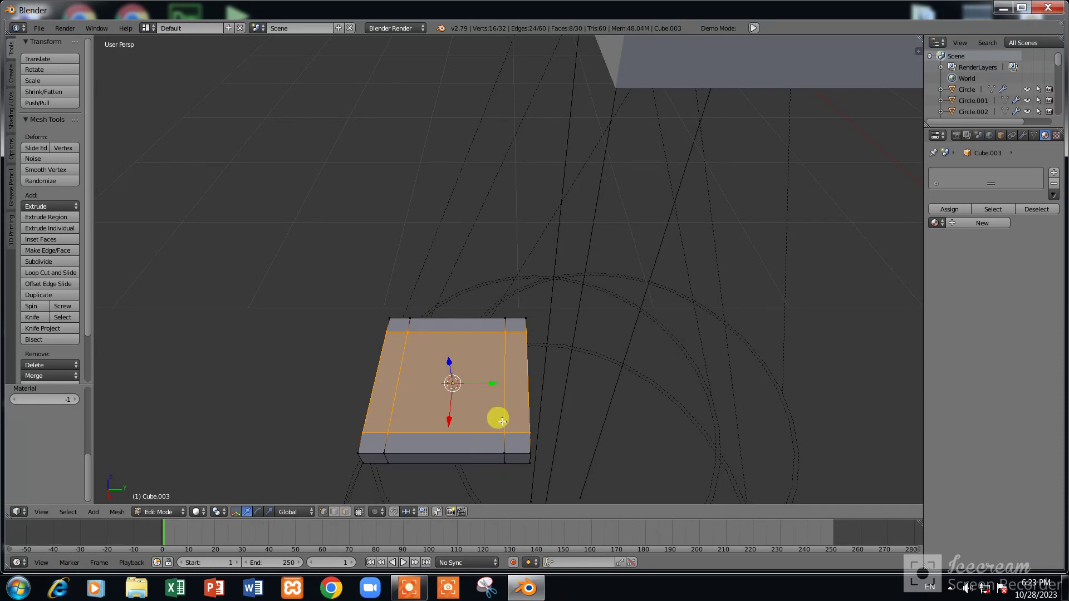
pyautogui.moveTo(502, 421)
pyautogui.mouseDown(button='middle')
pyautogui.moveTo(446, 281)
pyautogui.moveTo(478, 79)
pyautogui.moveTo(394, 101)
pyautogui.mouseUp(button='middle')
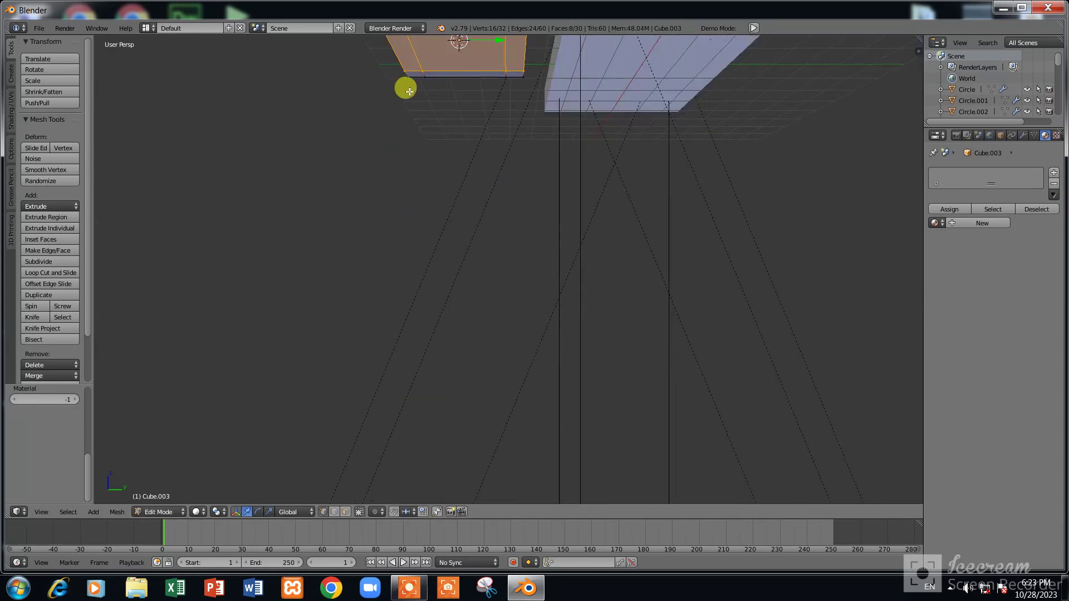
# Tilt the view to the slab's underside and select its four corner faces
pyautogui.press('KP_8')
pyautogui.press('KP_8')
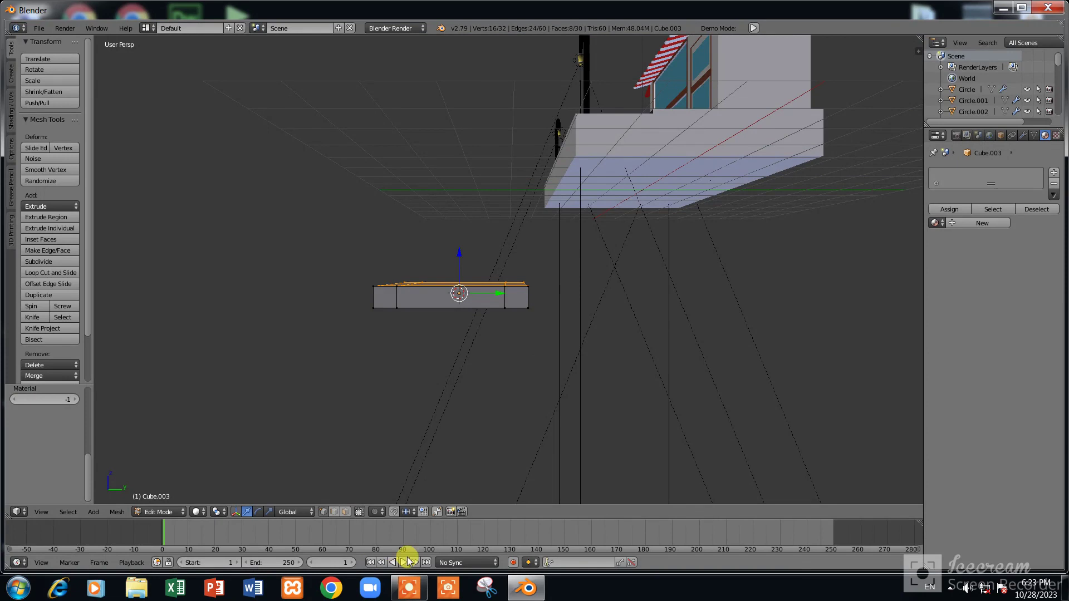
pyautogui.press('KP_8')
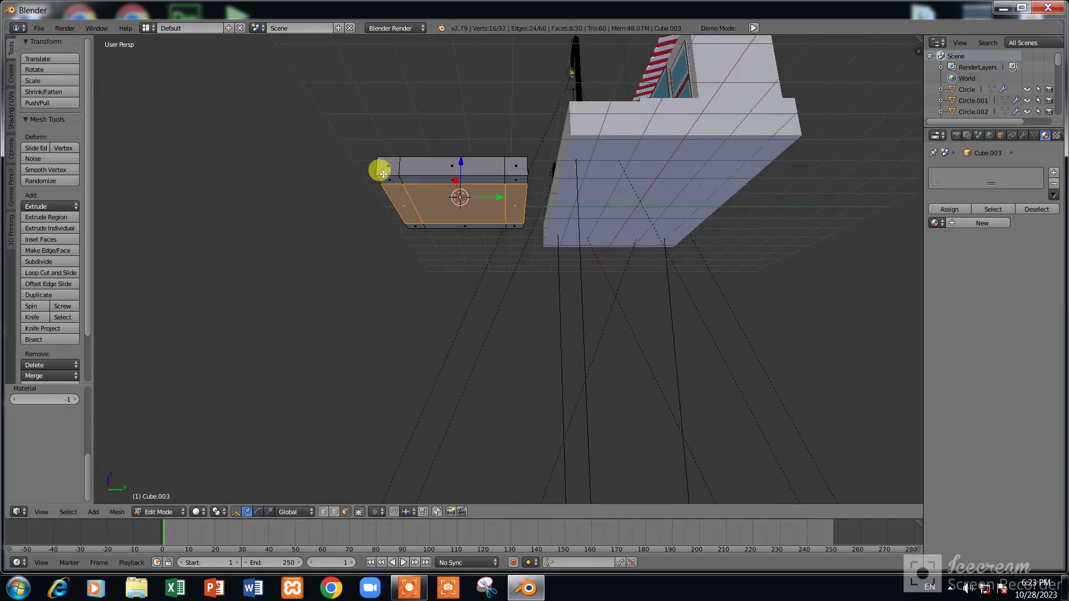
pyautogui.press('KP_8')
pyautogui.press('KP_2')
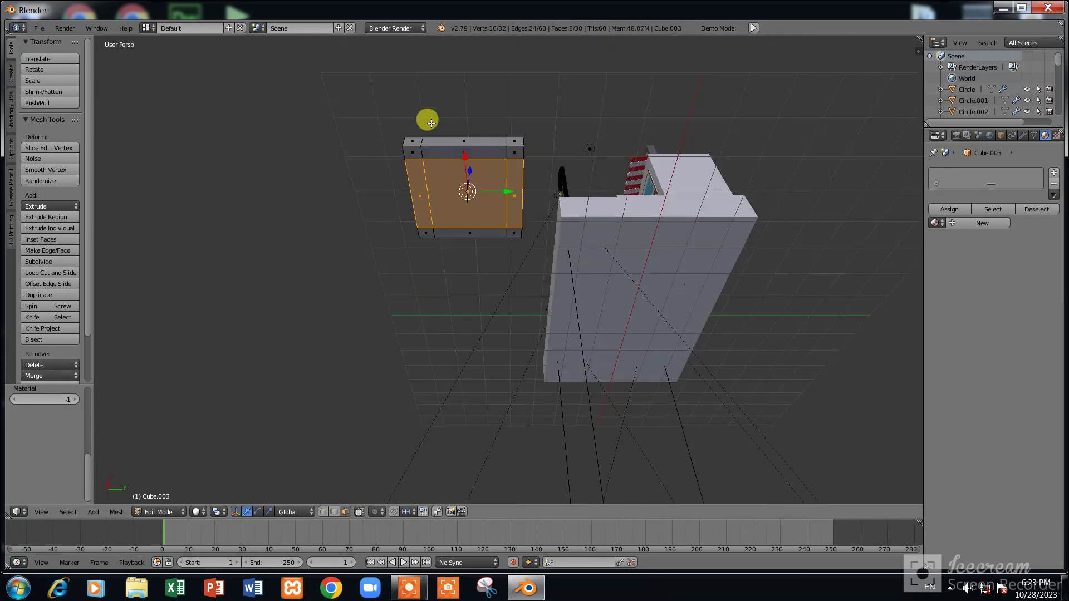
pyautogui.scroll(4, 391, 114)
pyautogui.press('KP_8')
pyautogui.rightClick(210, 60)
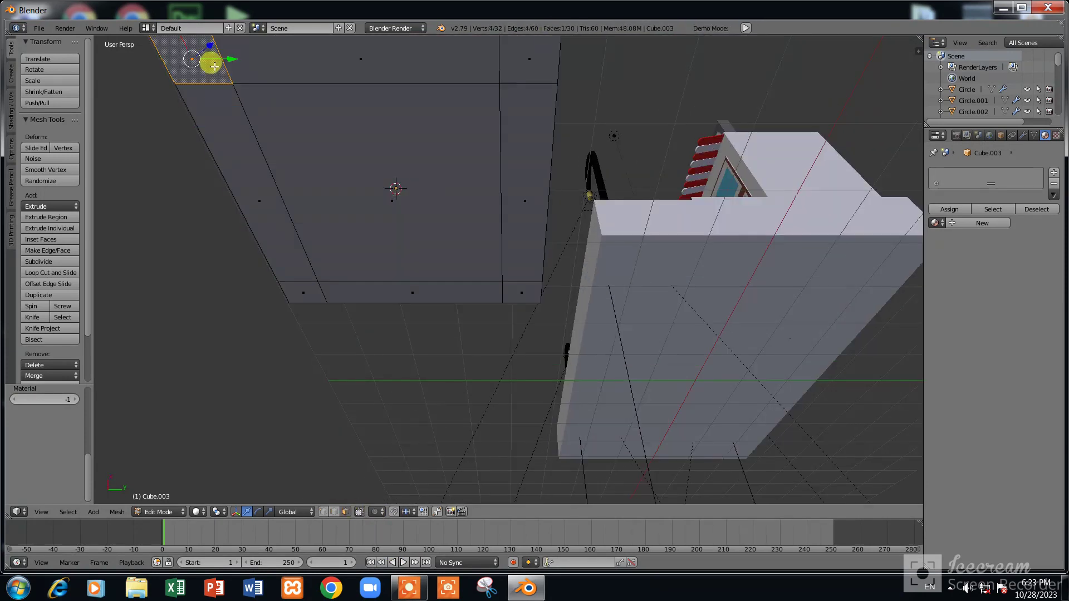
pyautogui.keyDown('shift'); pyautogui.rightClick(536, 53); pyautogui.keyUp('shift')
pyautogui.keyDown('shift'); pyautogui.rightClick(527, 293); pyautogui.keyUp('shift')
pyautogui.keyDown('shift'); pyautogui.rightClick(287, 289); pyautogui.keyUp('shift')
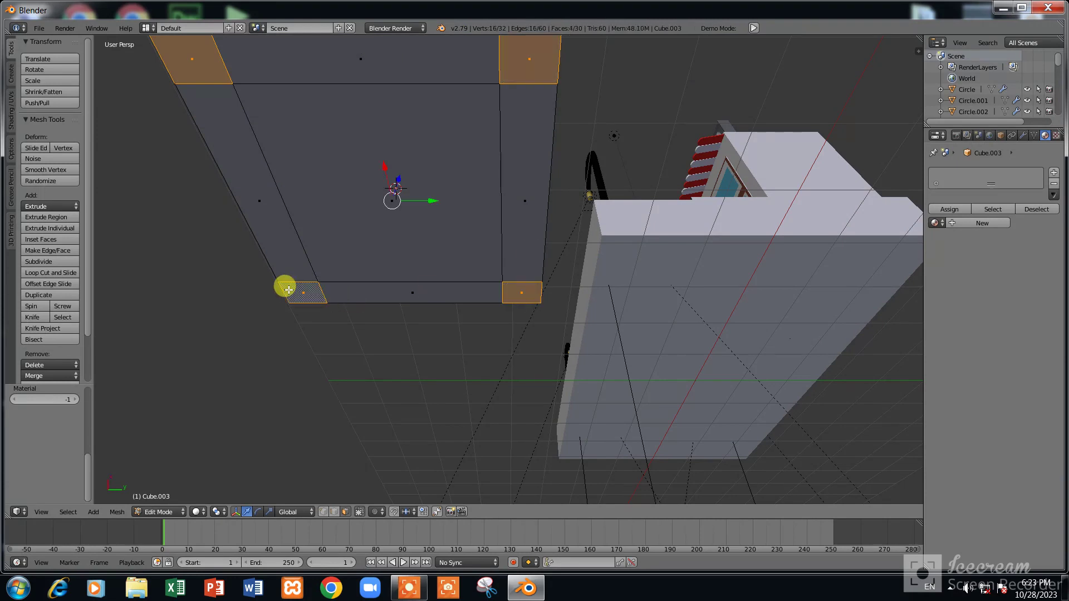
# In front view, extrude the four corner faces downward into legs
pyautogui.press('KP_1')
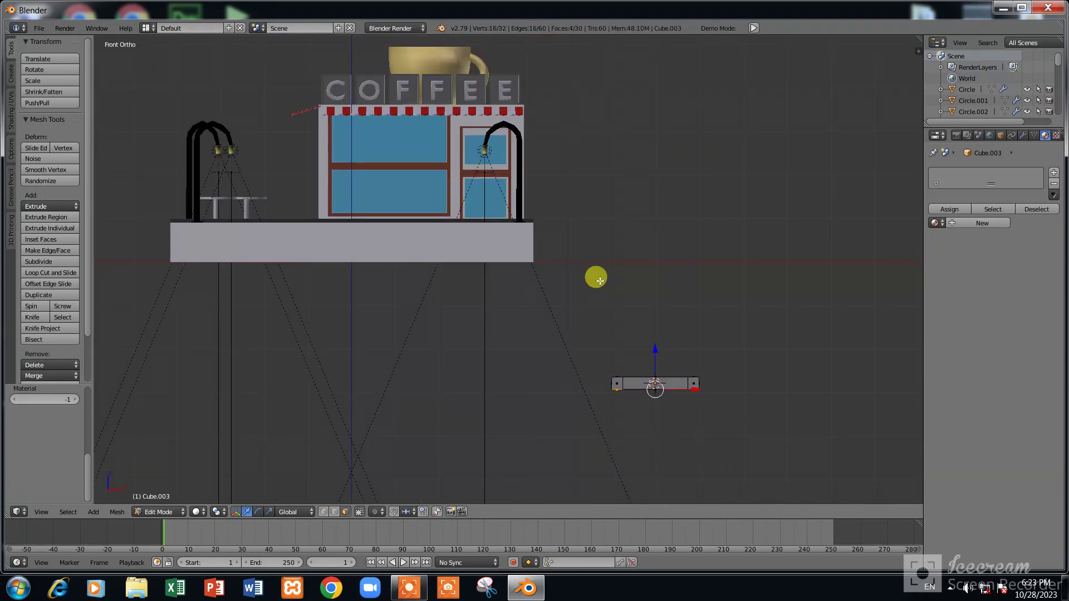
pyautogui.press('e')
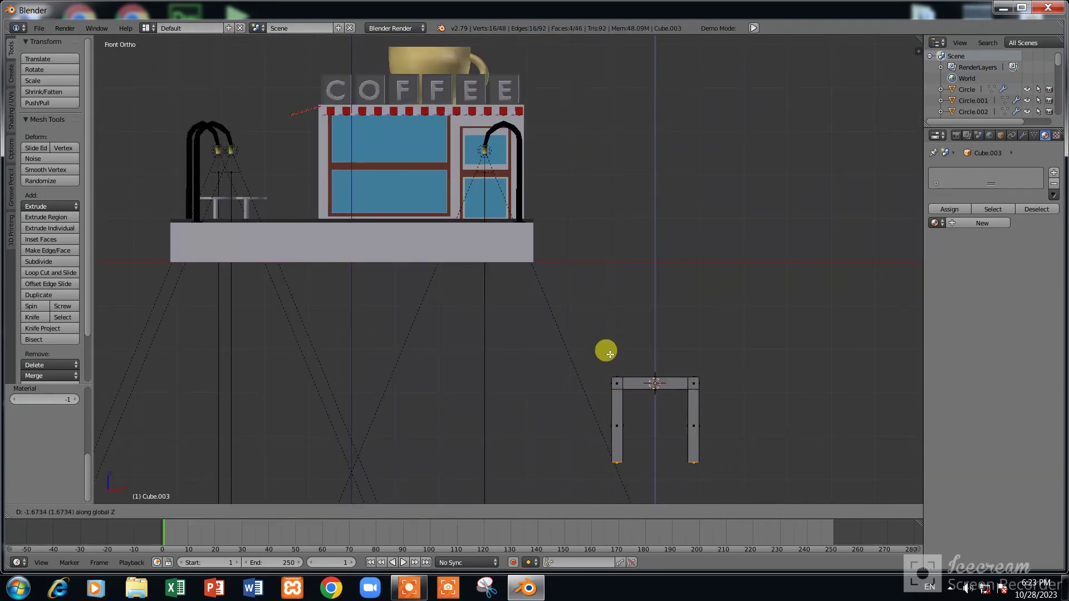
pyautogui.click(610, 354)
pyautogui.moveTo(670, 332); pyautogui.dragTo(691, 371, button='middle')
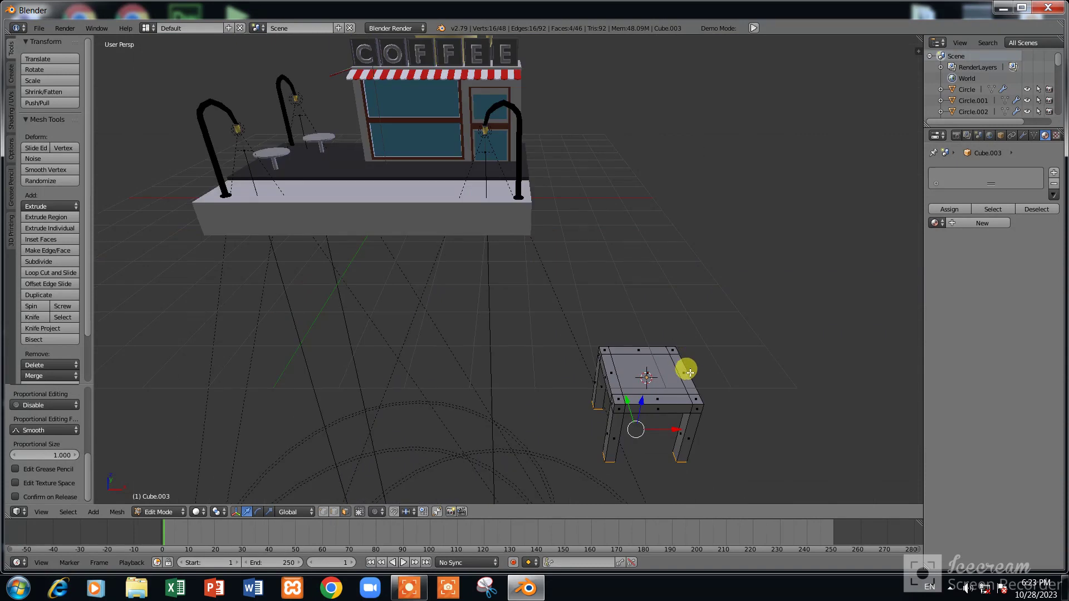
pyautogui.rightClick(680, 365)
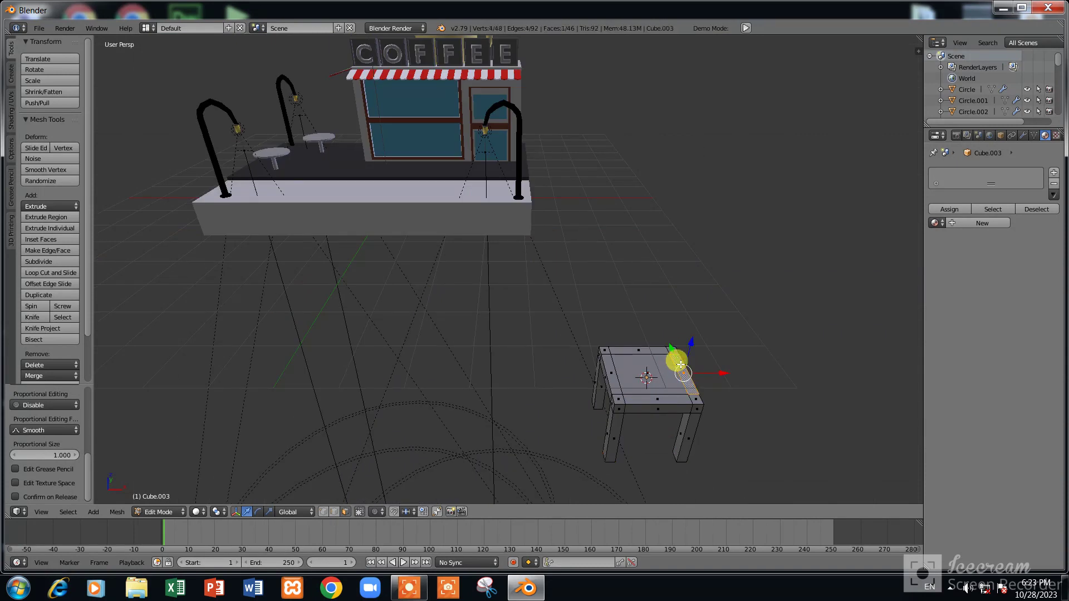
# From side view, extrude the back face up into a tapered, then widened backrest section
pyautogui.press('KP_3')
pyautogui.keyDown('shift'); pyautogui.scroll(-1, 485, 387); pyautogui.keyUp('shift')
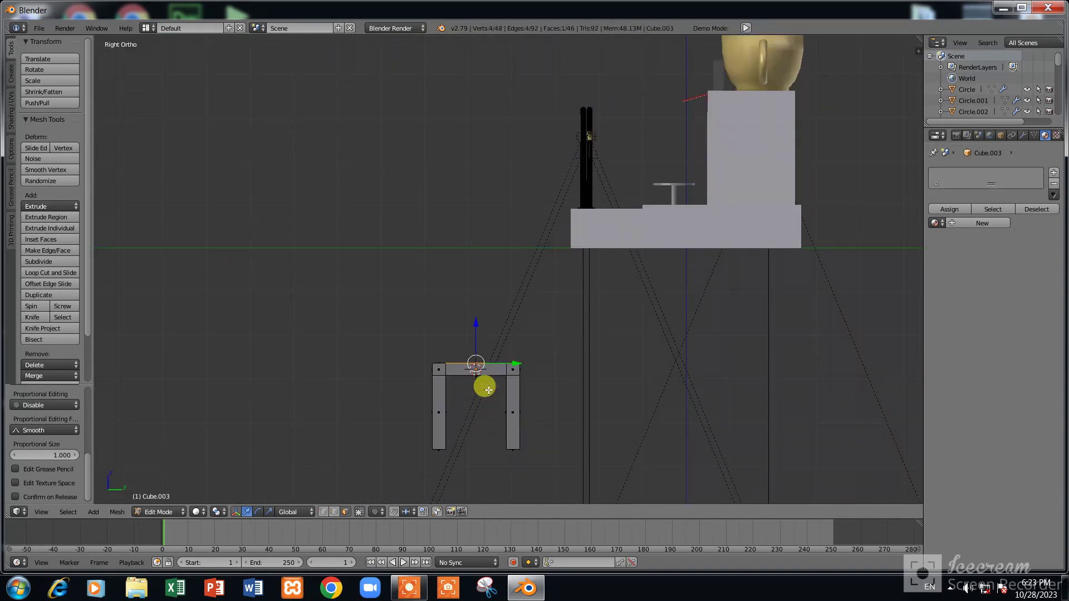
pyautogui.scroll(2, 489, 390)
pyautogui.keyDown('shift'); pyautogui.scroll(-1, 488, 390); pyautogui.keyUp('shift')
pyautogui.press('e')
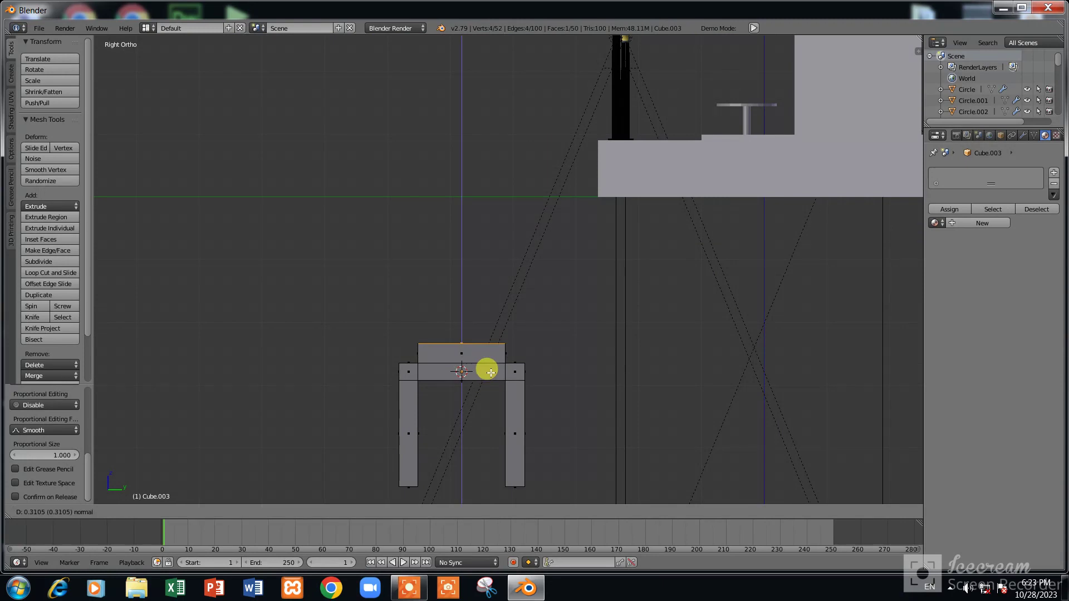
pyautogui.click(490, 373)
pyautogui.press('s')
pyautogui.click(573, 375)
pyautogui.press('e')
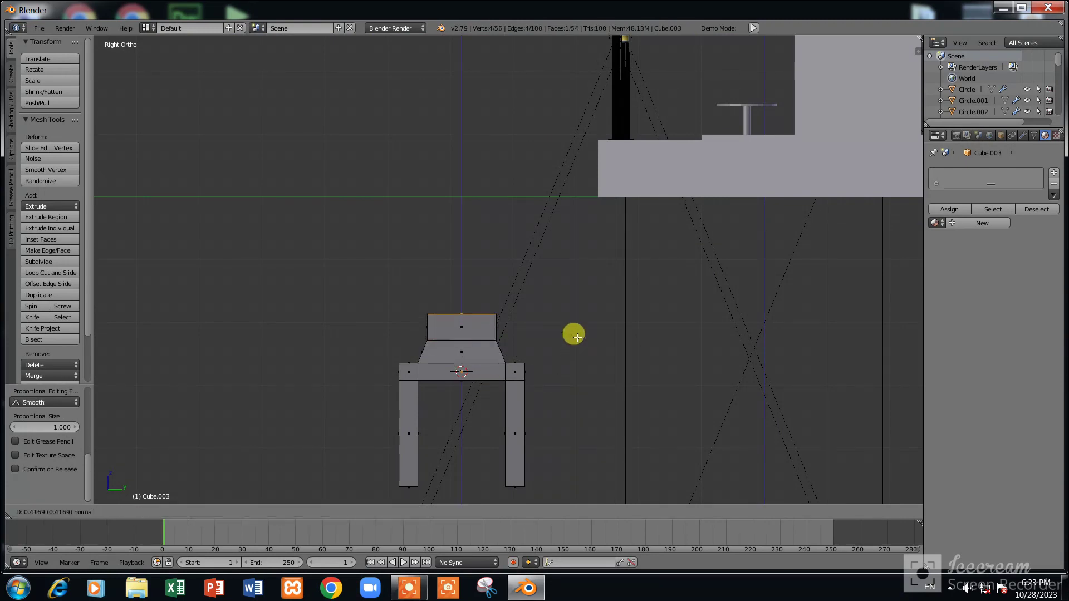
pyautogui.click(566, 341)
pyautogui.press('s')
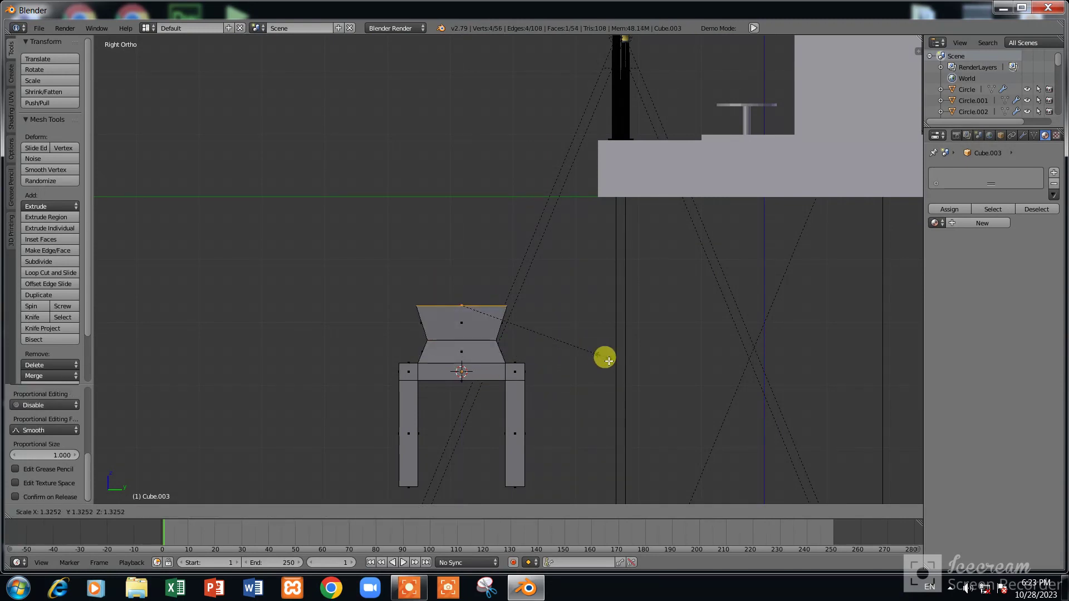
pyautogui.click(637, 383)
# Extrude two more backrest sections, narrowing the top, and return to Object Mode
pyautogui.press('e')
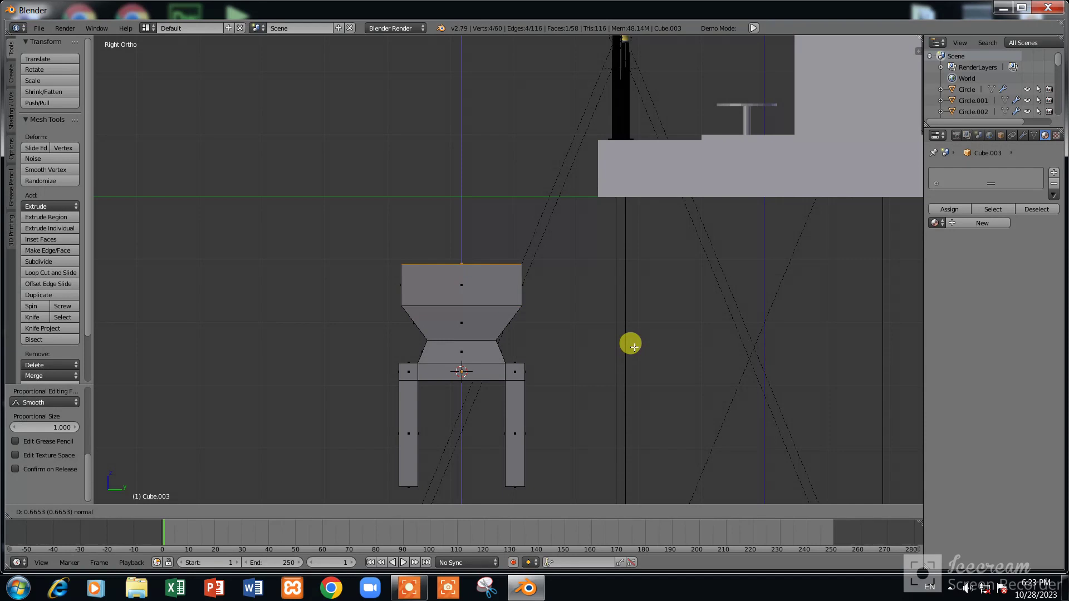
pyautogui.click(634, 347)
pyautogui.press('s')
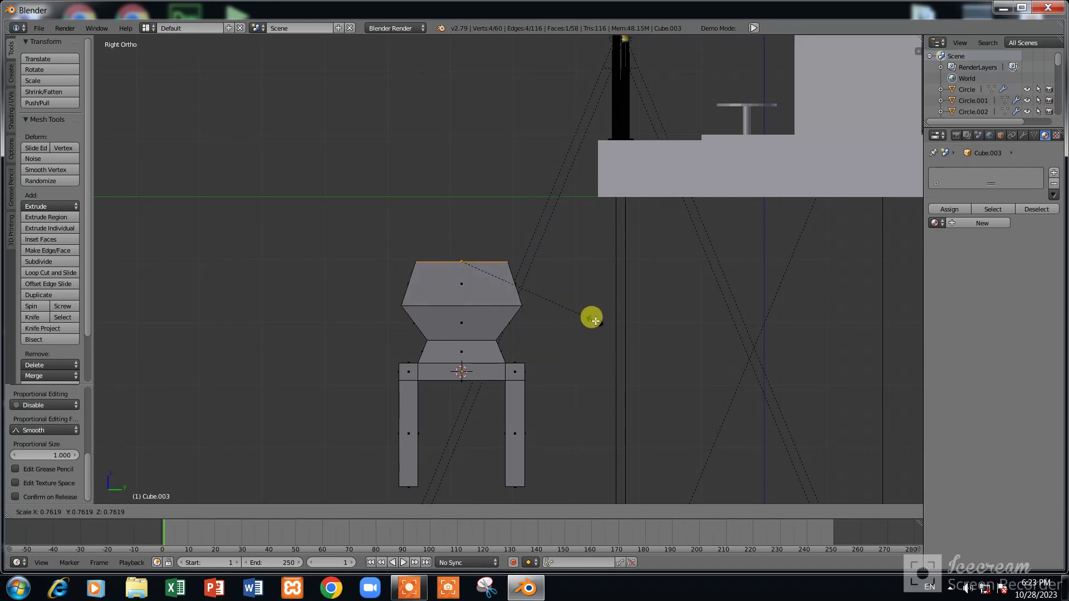
pyautogui.click(595, 321)
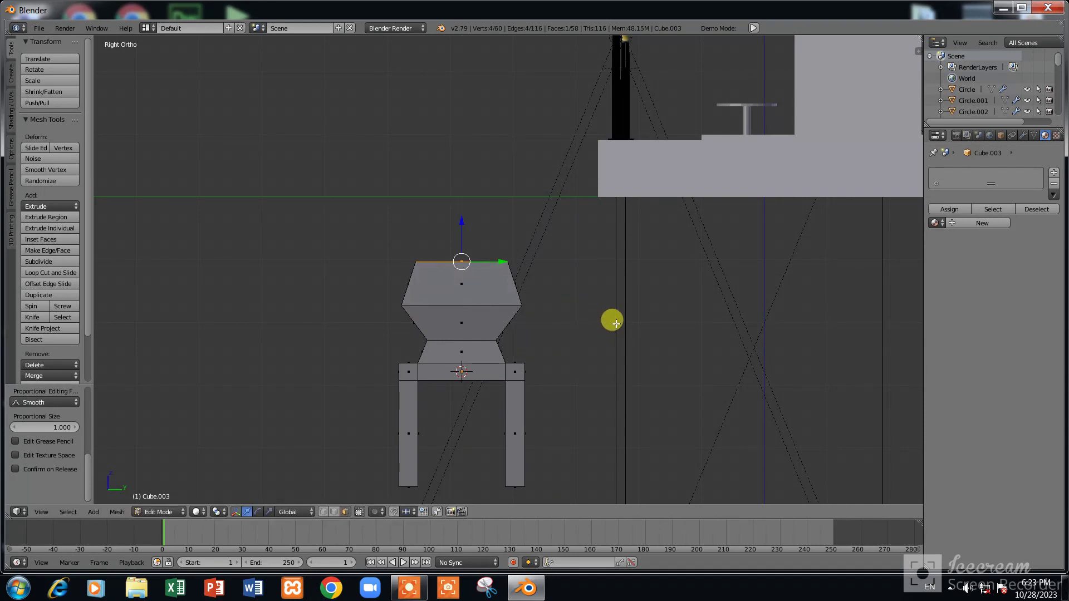
pyautogui.press('e')
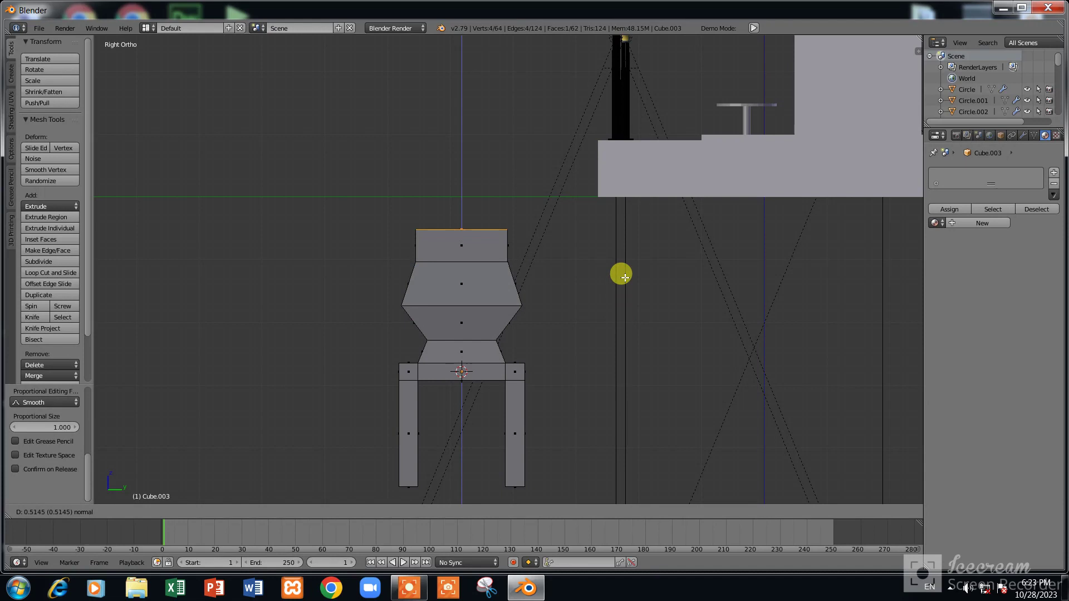
pyautogui.click(625, 277)
pyautogui.moveTo(621, 273); pyautogui.dragTo(593, 307, button='middle')
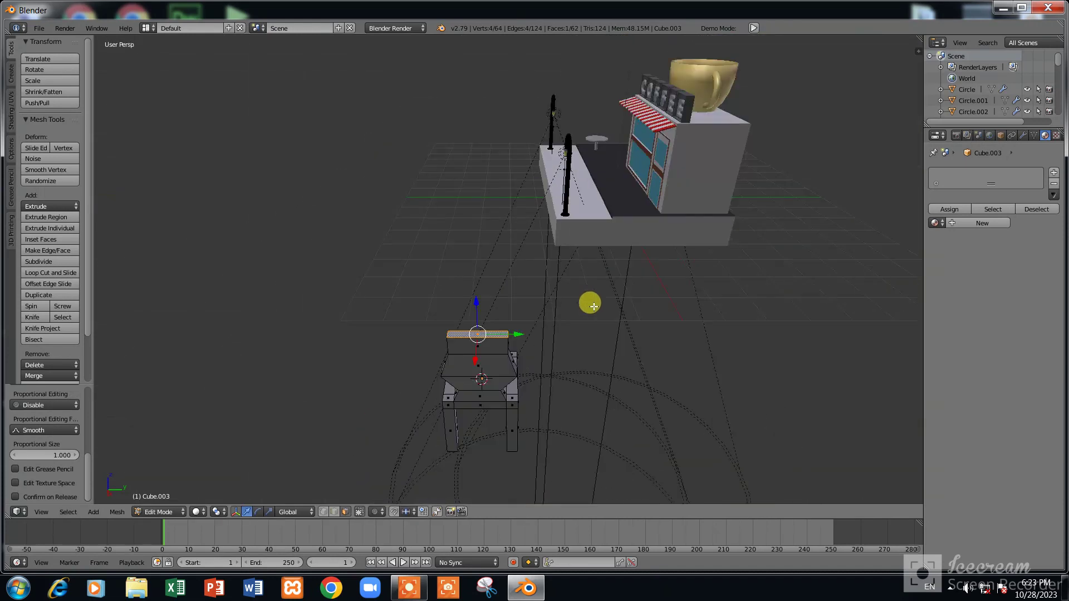
pyautogui.press('Tab')
pyautogui.moveTo(599, 260)
pyautogui.mouseDown(button='middle')
pyautogui.moveTo(609, 242)
pyautogui.moveTo(761, 192)
pyautogui.moveTo(916, 205)
pyautogui.mouseUp(button='middle')
# Give the chair a new material with brown diffuse colour 7E4D1B
pyautogui.click(996, 209)
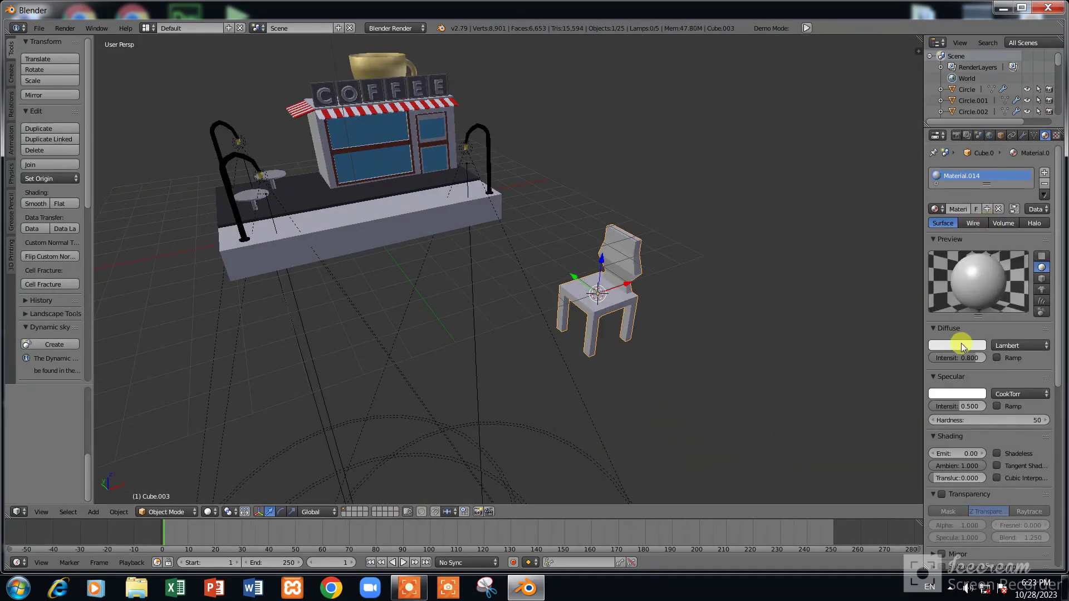
pyautogui.click(963, 347)
pyautogui.moveTo(932, 265); pyautogui.dragTo(926, 270)
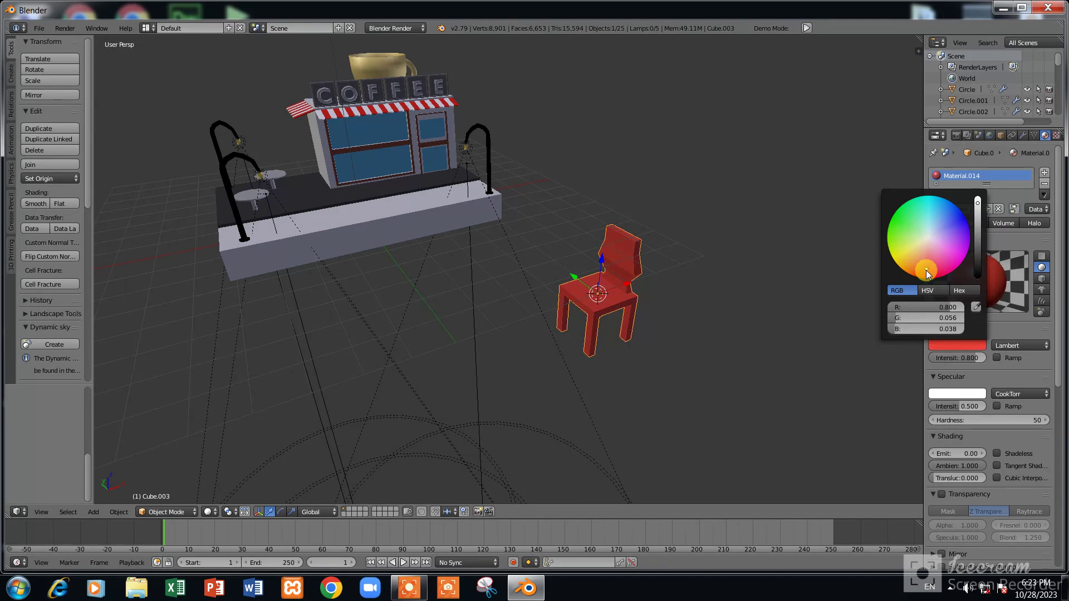
pyautogui.click(979, 236)
pyautogui.click(914, 261)
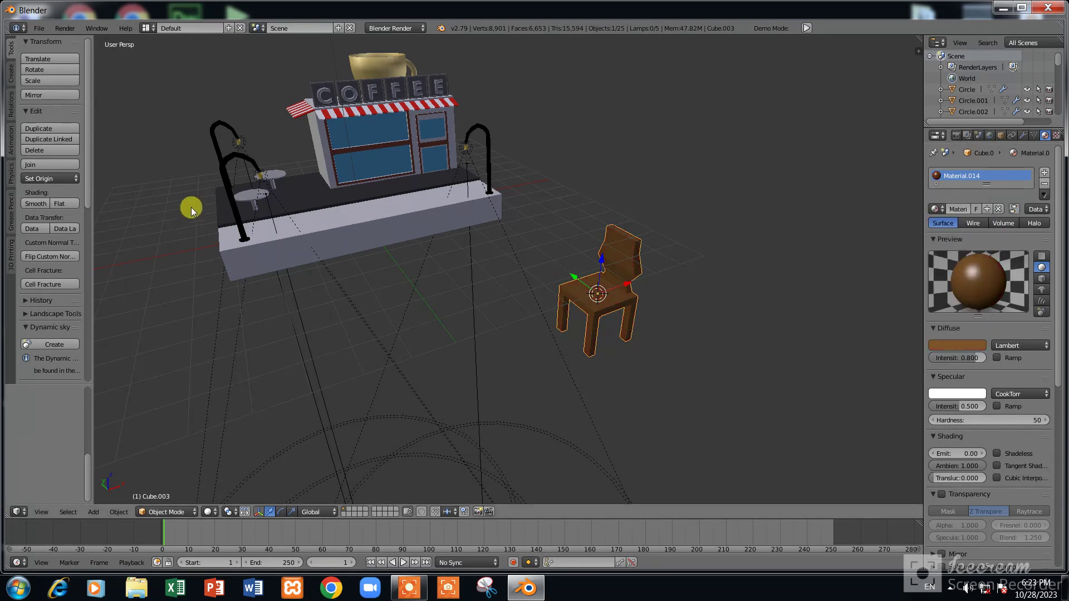
pyautogui.click(946, 345)
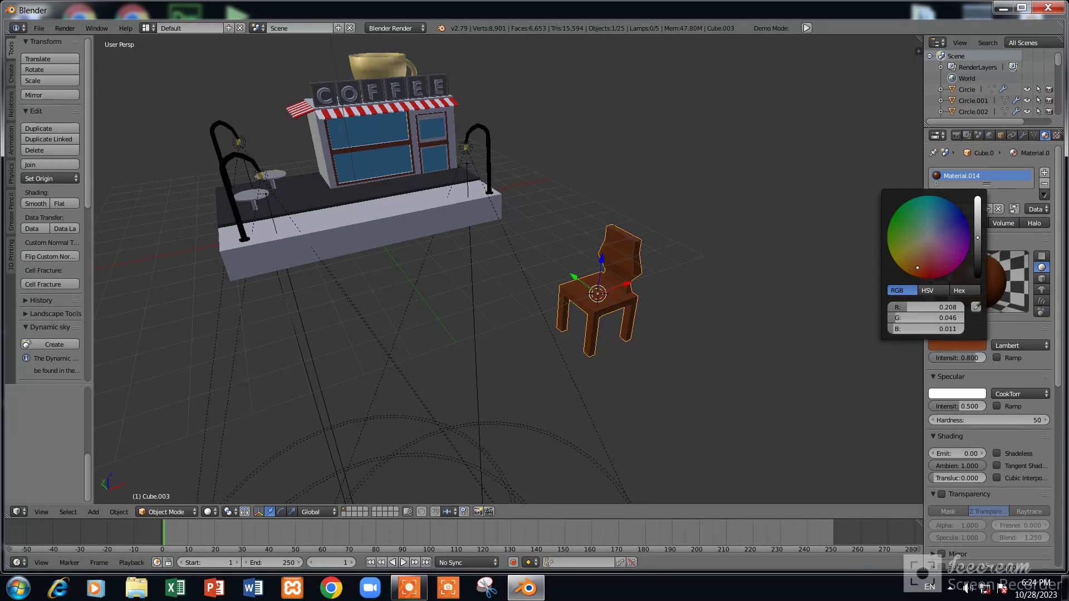
pyautogui.click(920, 263)
pyautogui.click(947, 292)
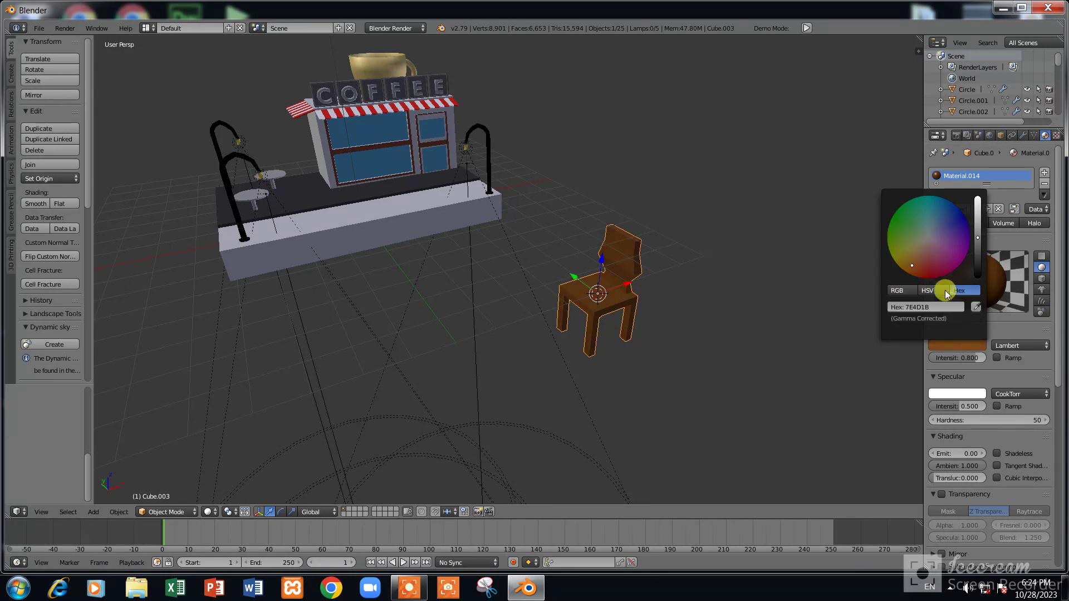
pyautogui.click(911, 308)
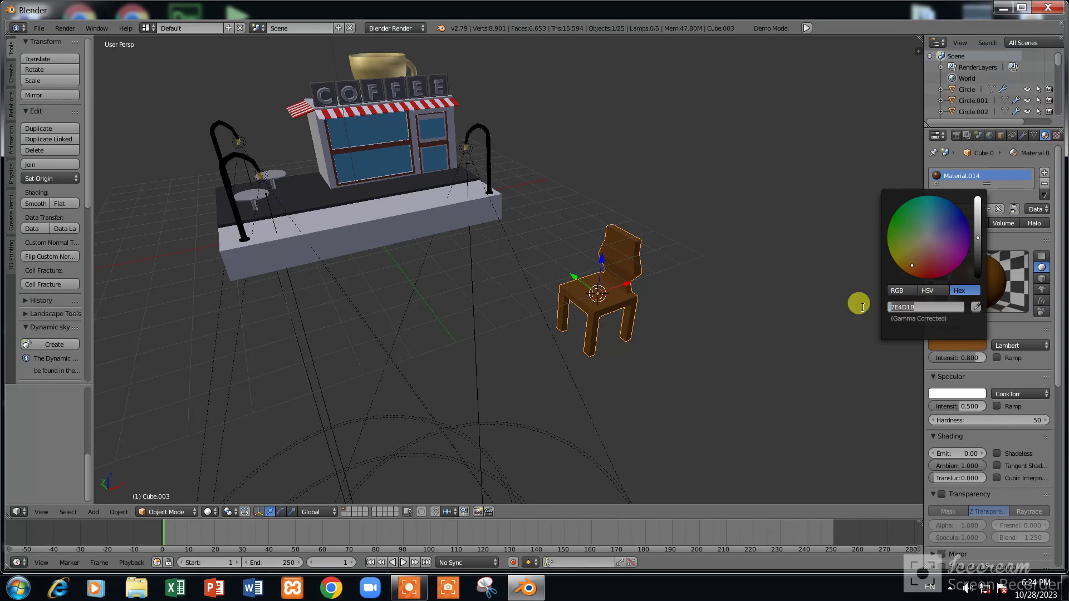
# Give both small round lamp tables new materials with the same brown diffuse hex
pyautogui.rightClick(249, 189)
pyautogui.click(954, 208)
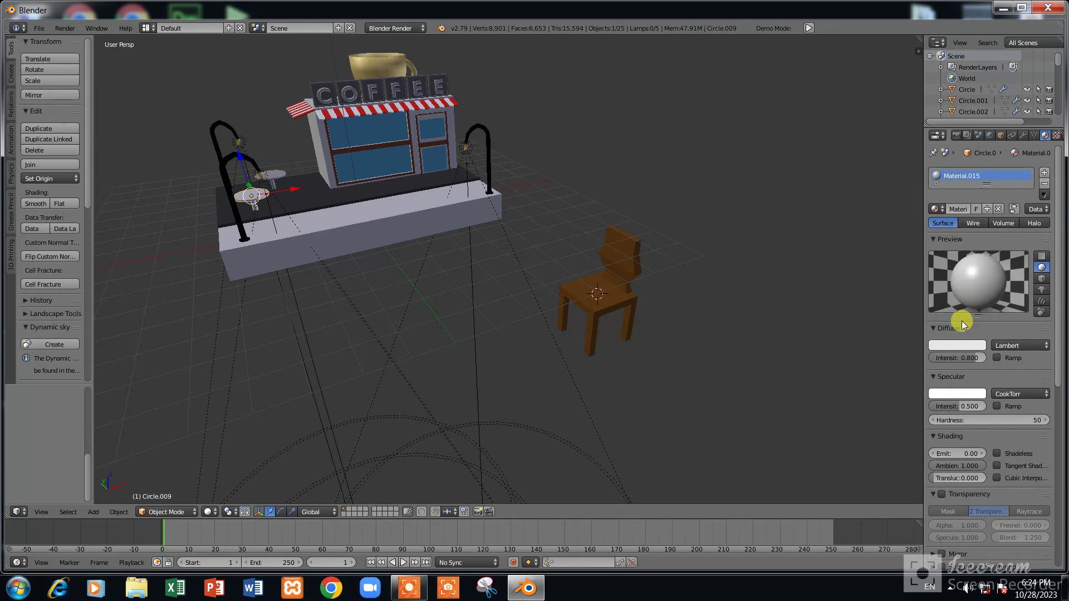
pyautogui.click(957, 345)
pyautogui.write('7E4D1B')
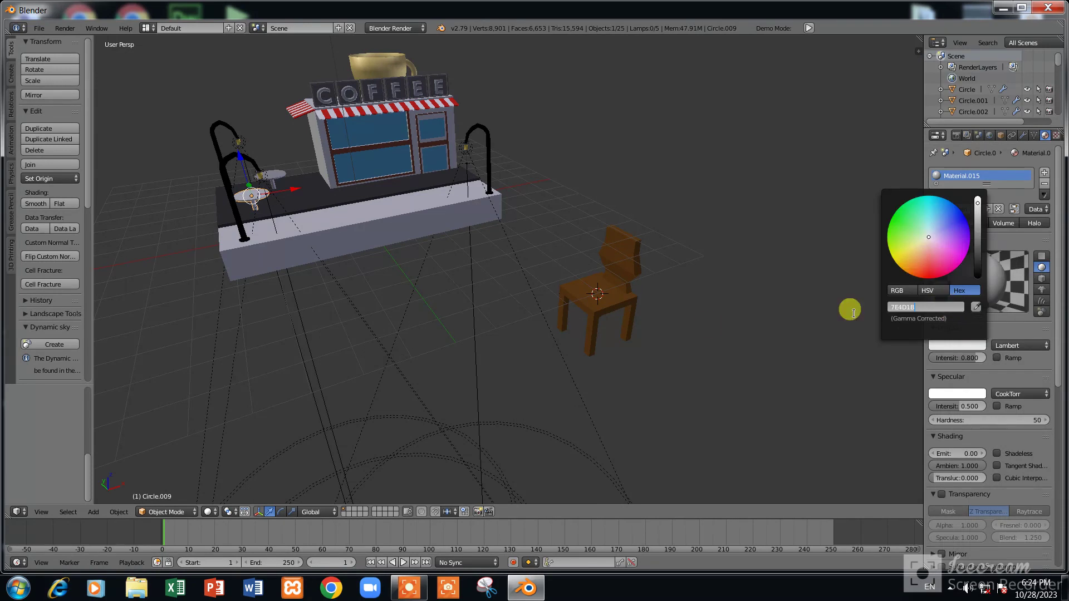
pyautogui.rightClick(271, 174)
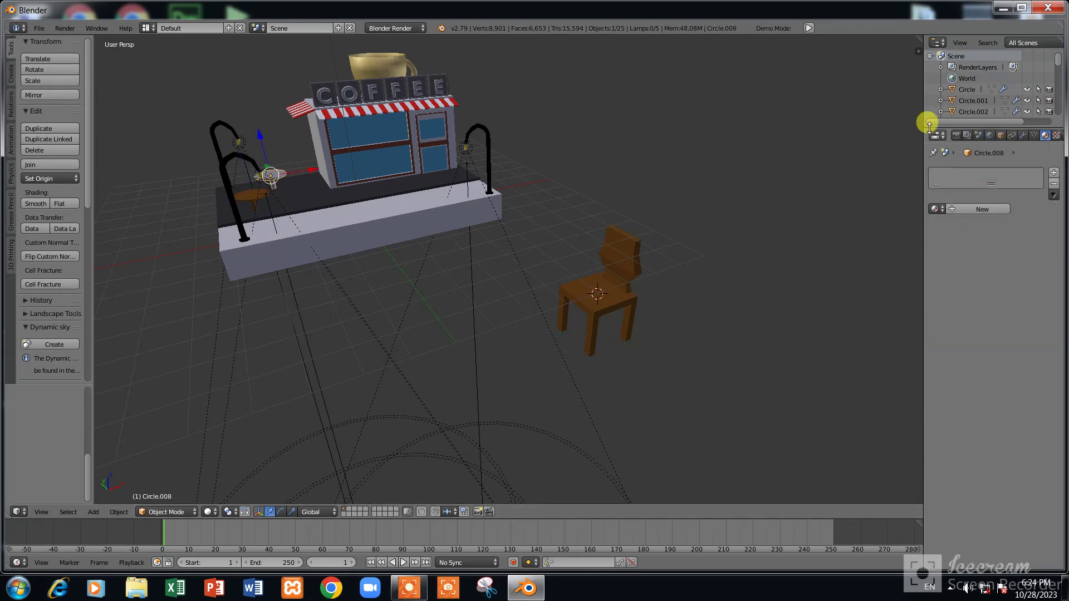
pyautogui.click(989, 211)
pyautogui.click(957, 345)
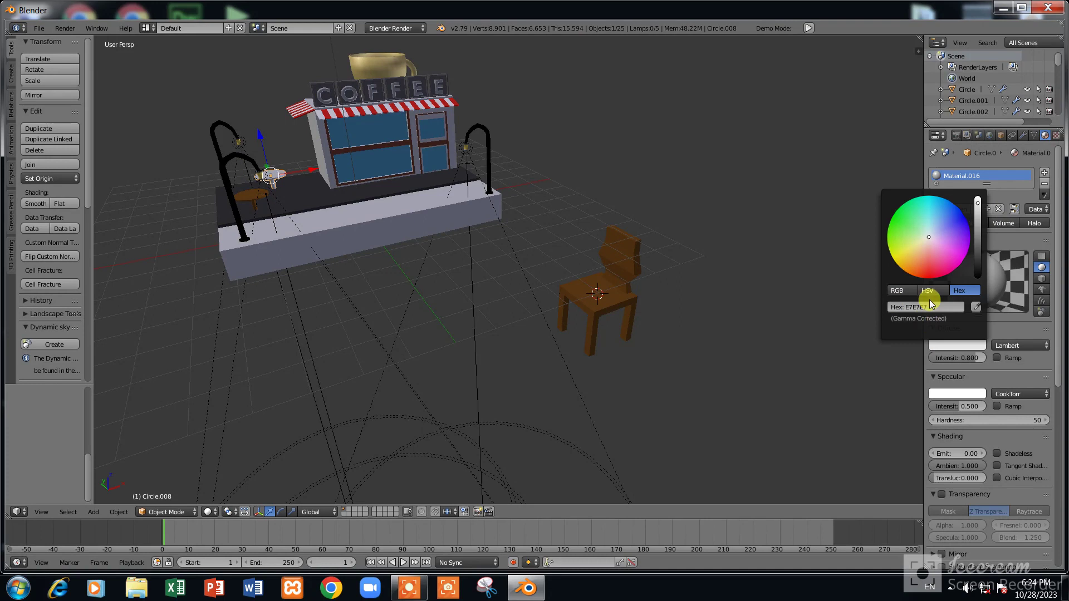
pyautogui.click(924, 307)
pyautogui.write('7E4D1B')
pyautogui.press('Return')
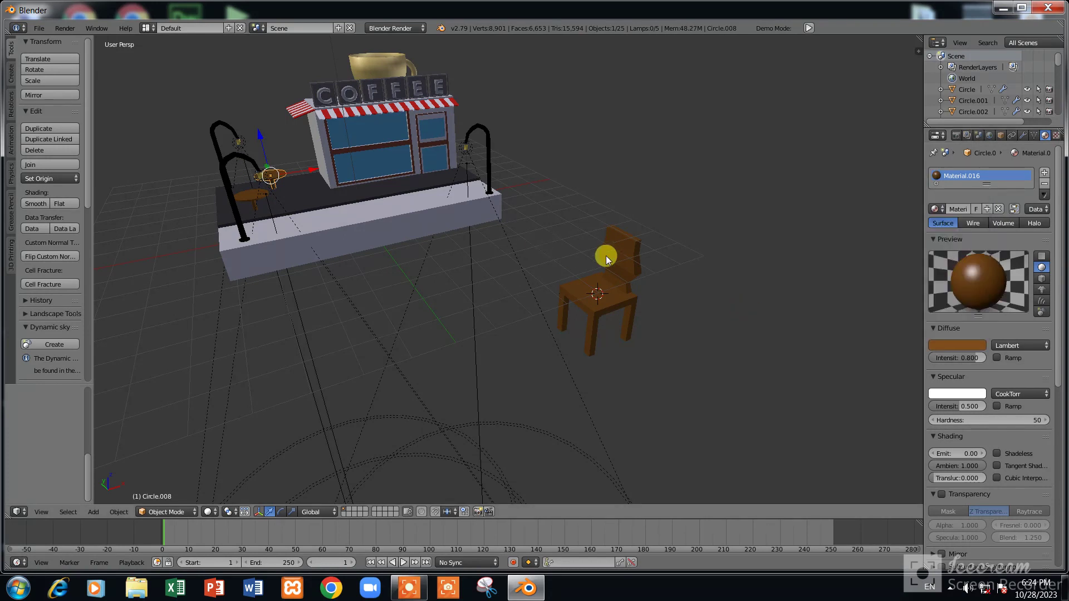
pyautogui.rightClick(609, 255)
pyautogui.press('KP_7')
# In front view, shrink the chair and move it onto the platform by the table
pyautogui.press('KP_1')
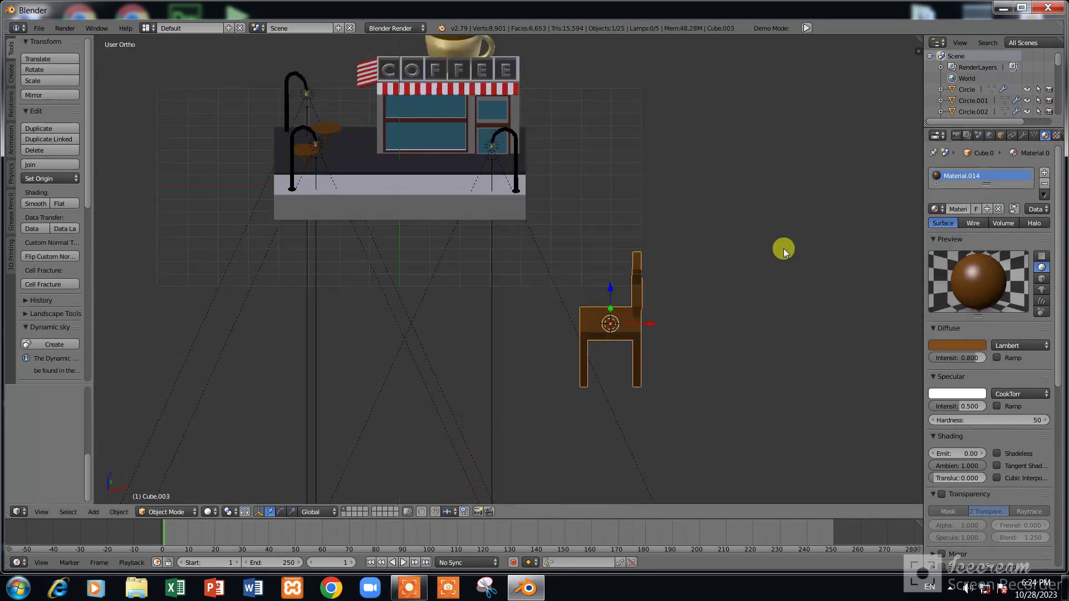
pyautogui.press('s')
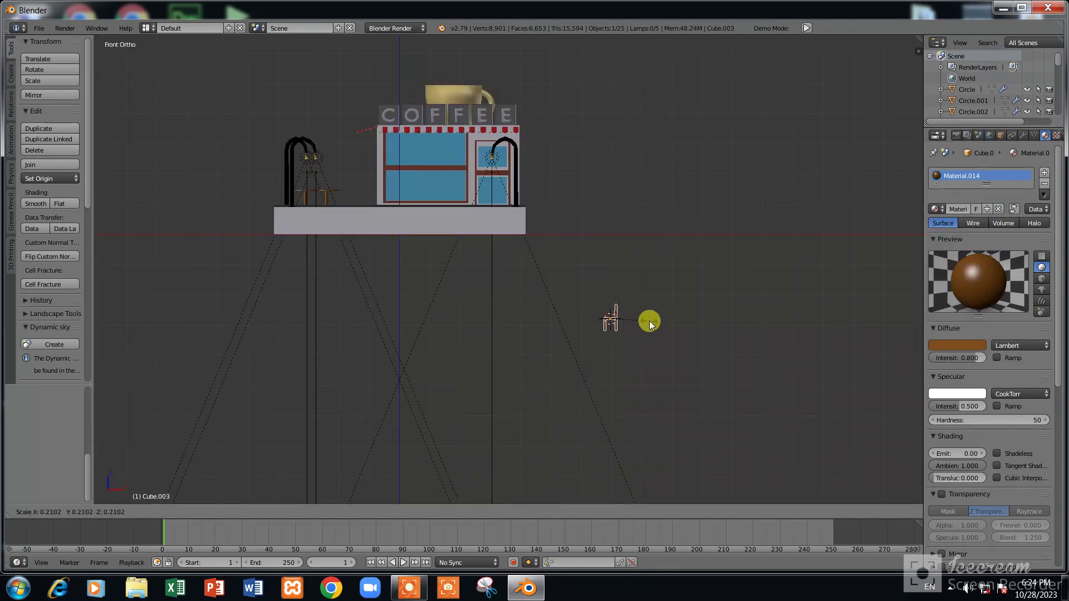
pyautogui.click(647, 320)
pyautogui.press('g')
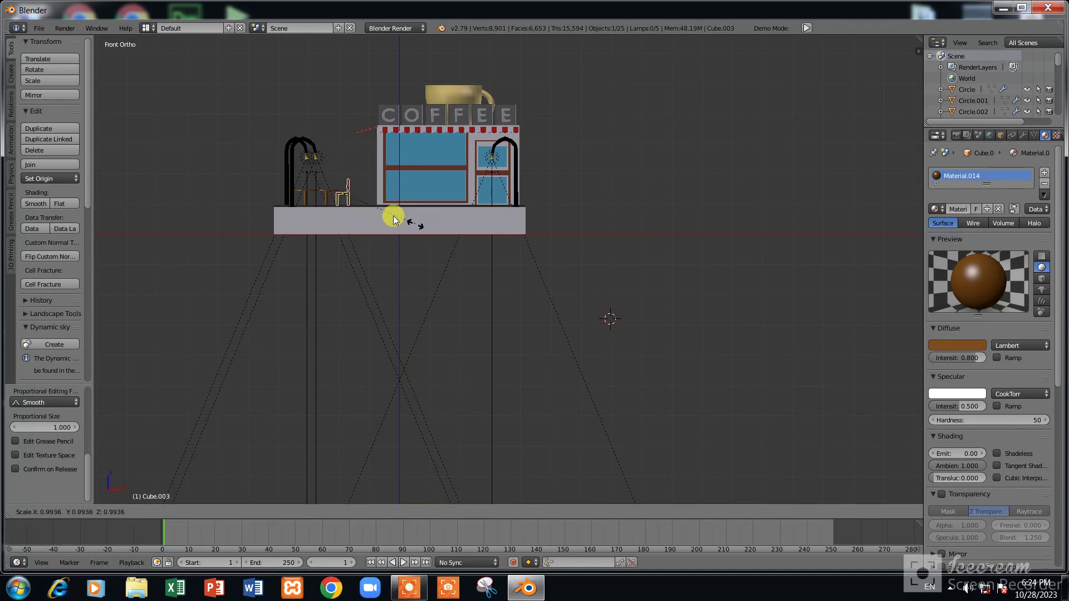
pyautogui.click(382, 199)
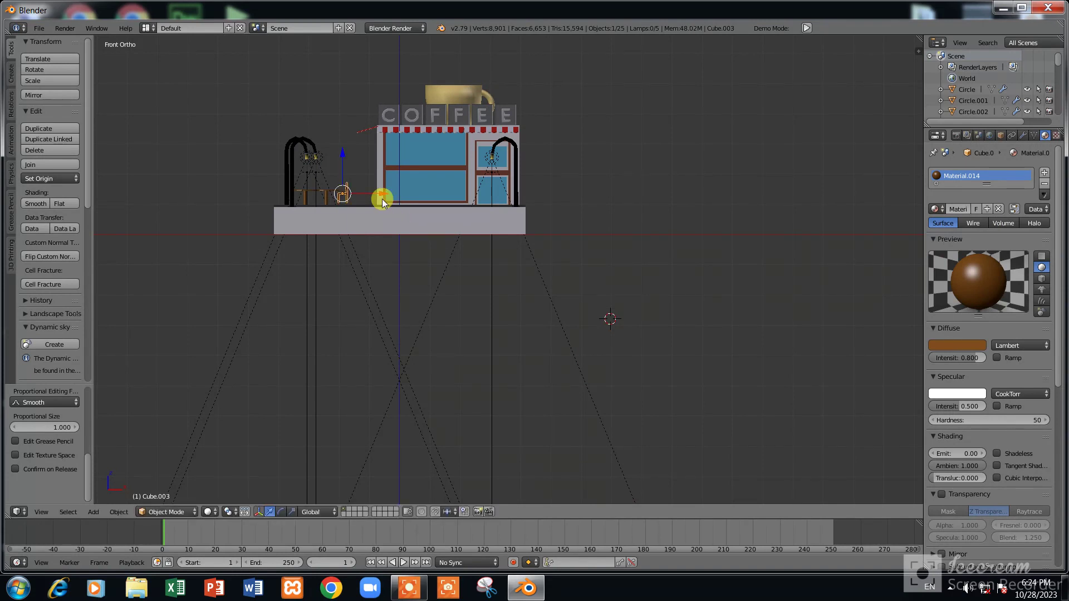
pyautogui.press('g')
pyautogui.click(382, 203)
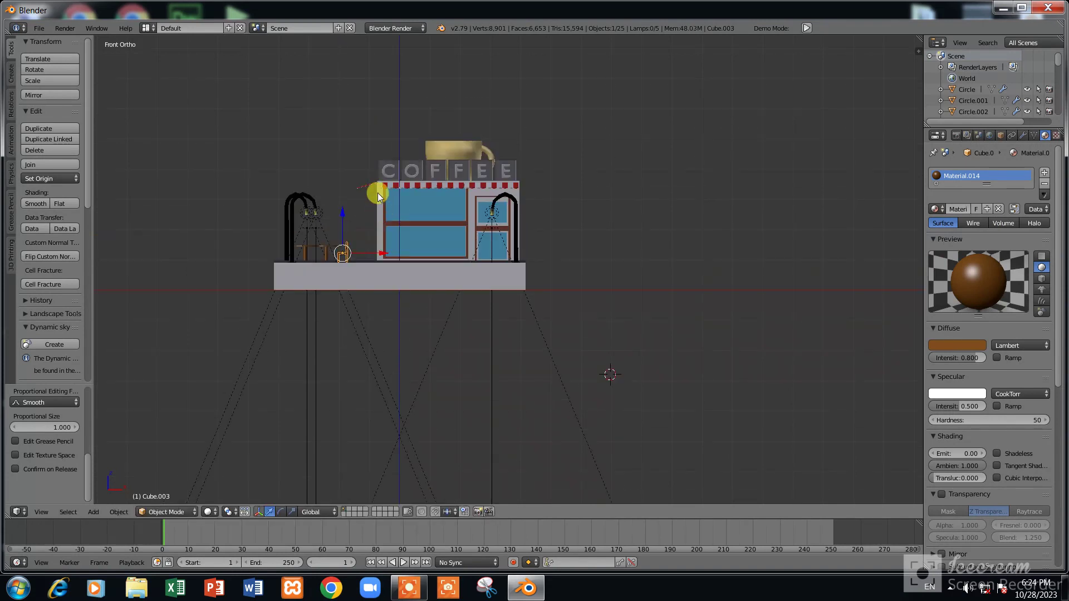
# Enlarge the chair slightly and reposition it beside the table
pyautogui.scroll(8, 403, 196)
pyautogui.keyDown('ctrl'); pyautogui.scroll(2, 384, 200); pyautogui.keyUp('ctrl')
pyautogui.keyDown('ctrl'); pyautogui.scroll(2, 434, 219); pyautogui.keyUp('ctrl')
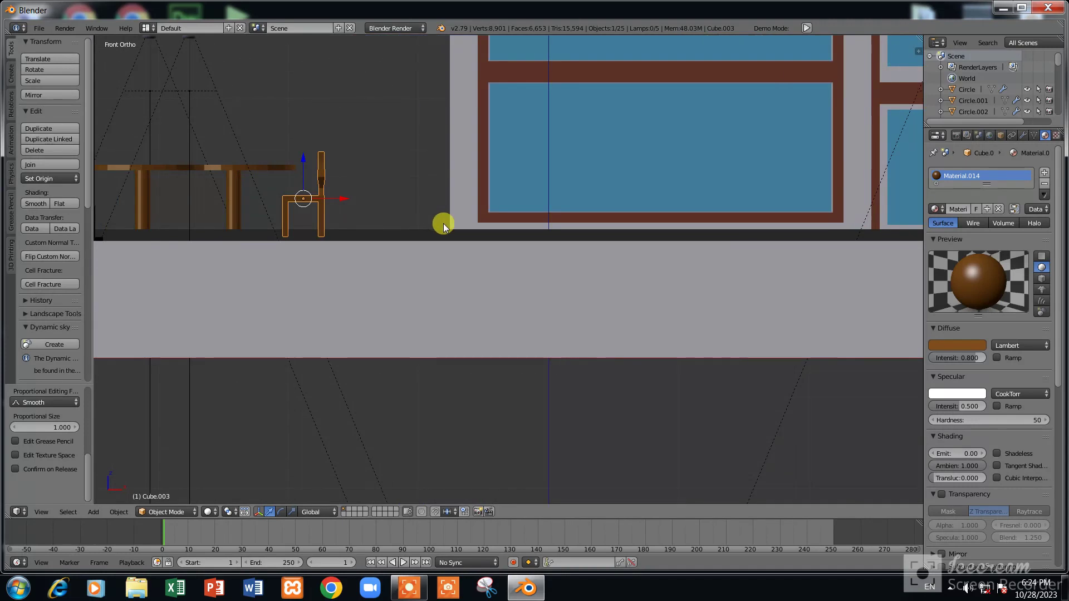
pyautogui.press('s')
pyautogui.click(451, 229)
pyautogui.press('g')
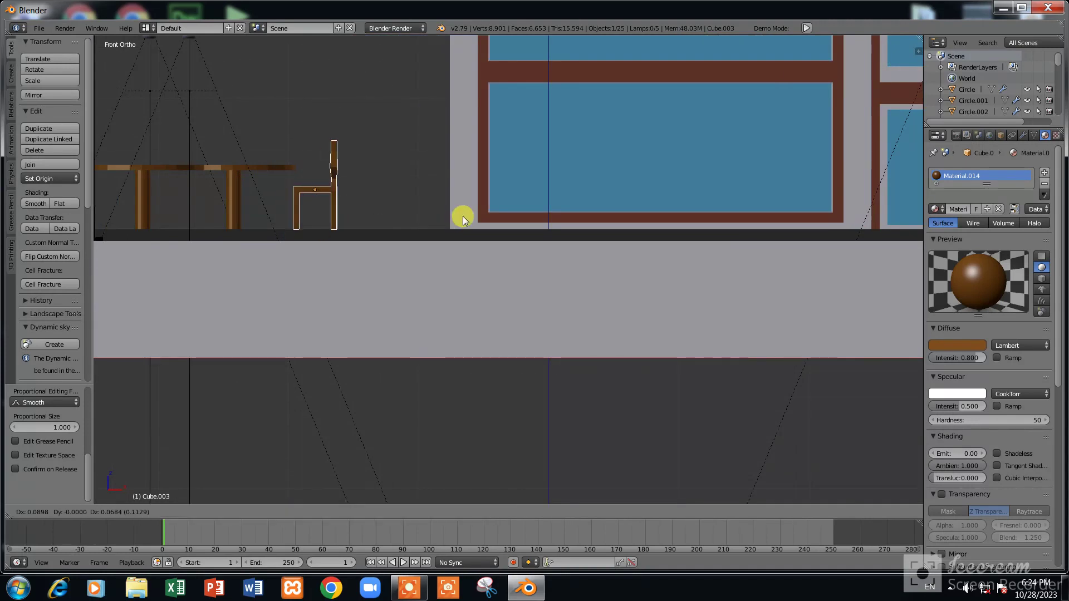
pyautogui.click(463, 219)
# From top view, move the chair next to the upper outdoor table
pyautogui.keyDown('shift'); pyautogui.scroll(3, 462, 219); pyautogui.keyUp('shift')
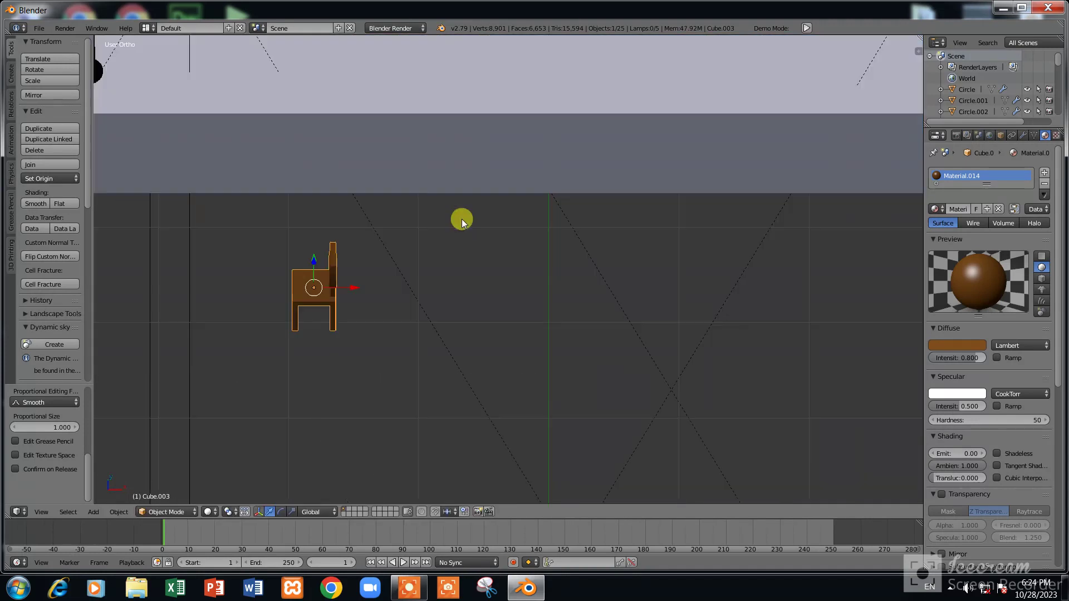
pyautogui.press('KP_7')
pyautogui.press('g')
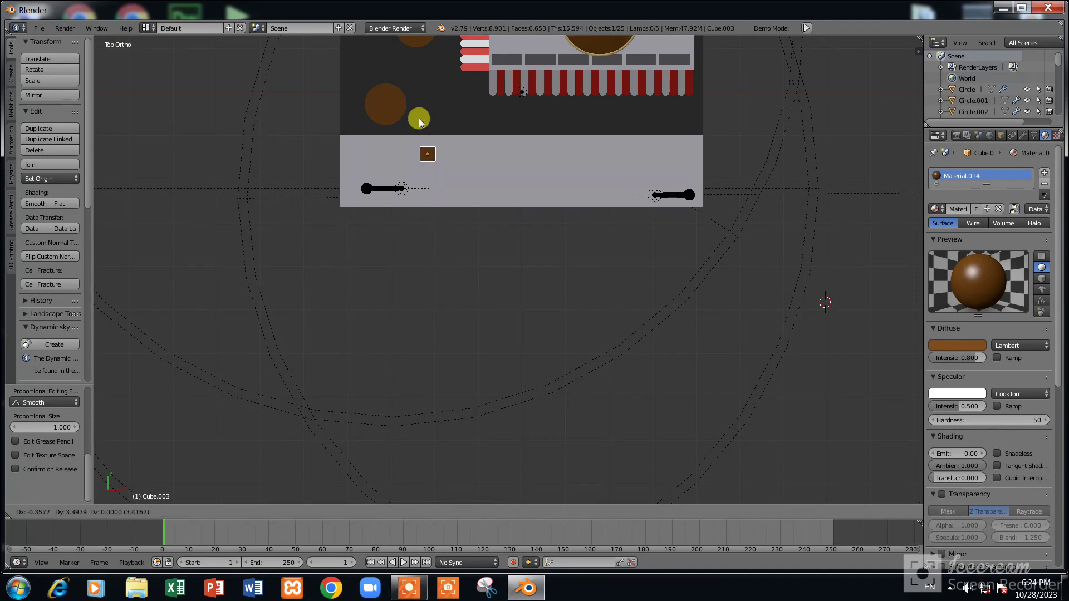
pyautogui.click(416, 78)
pyautogui.keyDown('shift'); pyautogui.scroll(3, 435, 168); pyautogui.keyUp('shift')
pyautogui.keyDown('shift'); pyautogui.scroll(1, 435, 168); pyautogui.keyUp('shift')
# Duplicate the chair, placing copies beside and above the upper table
pyautogui.hotkey('shift', 'd')
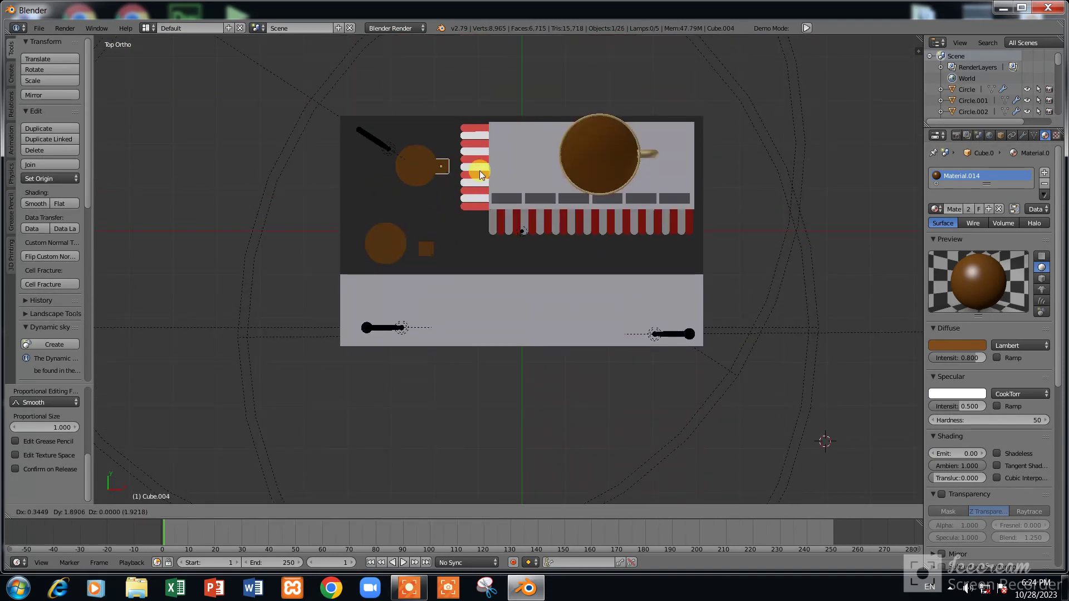
pyautogui.click(479, 171)
pyautogui.hotkey('shift', 'd')
pyautogui.press('r')
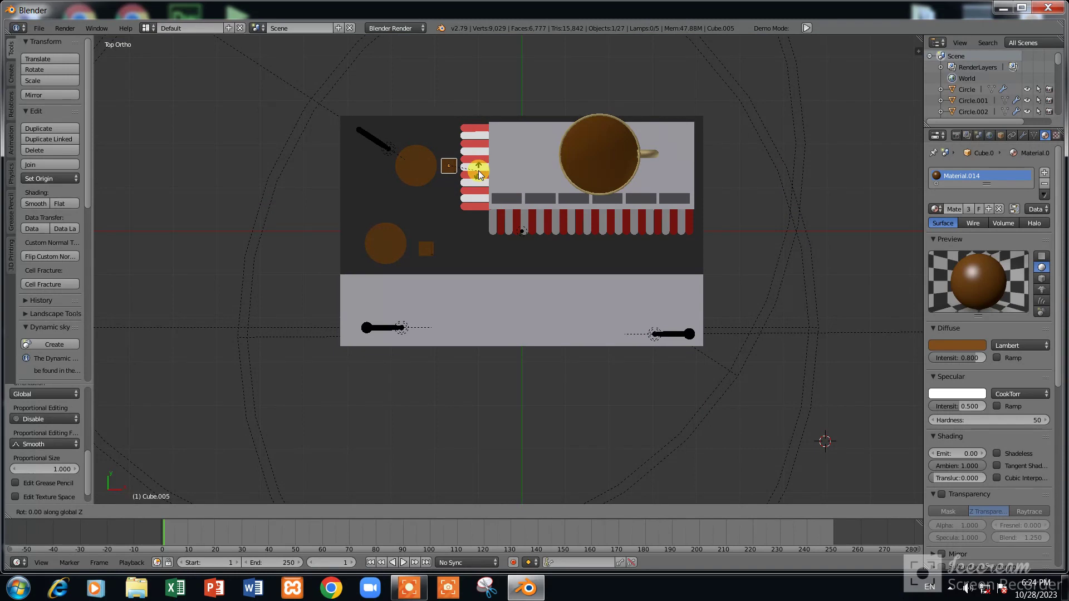
pyautogui.press('Escape')
pyautogui.press('g')
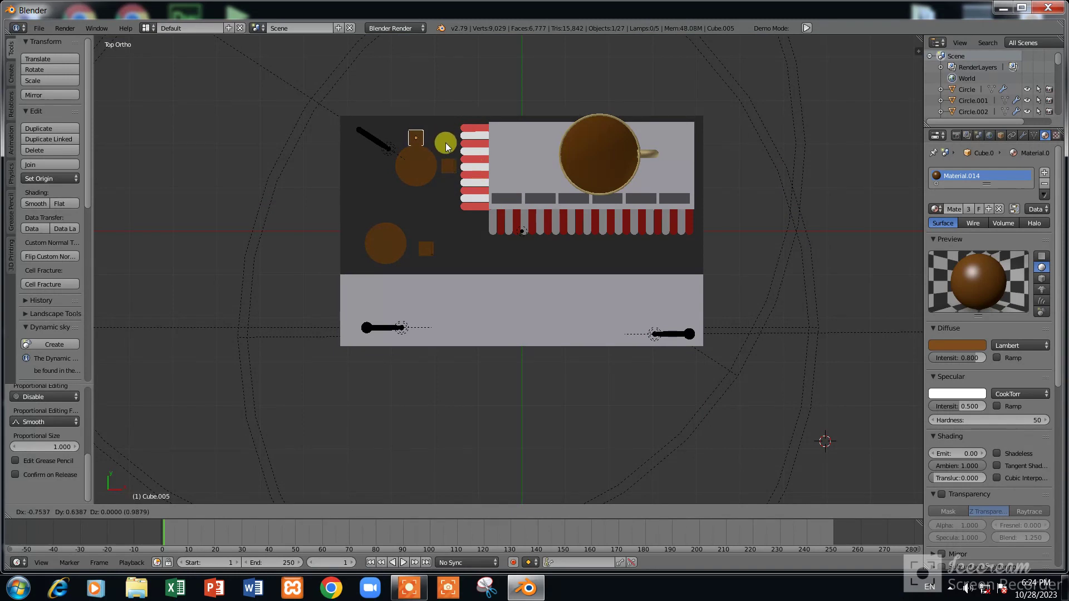
pyautogui.click(444, 143)
pyautogui.moveTo(444, 143)
pyautogui.mouseDown(button='middle')
pyautogui.moveTo(430, 143)
pyautogui.moveTo(358, 246)
pyautogui.moveTo(394, 279)
pyautogui.mouseUp(button='middle')
pyautogui.keyDown('shift'); pyautogui.scroll(-4, 365, 274); pyautogui.keyUp('shift')
# Turn a chair copy 90° about Z and place copies at both tables' left sides
pyautogui.hotkey('shift', 'd')
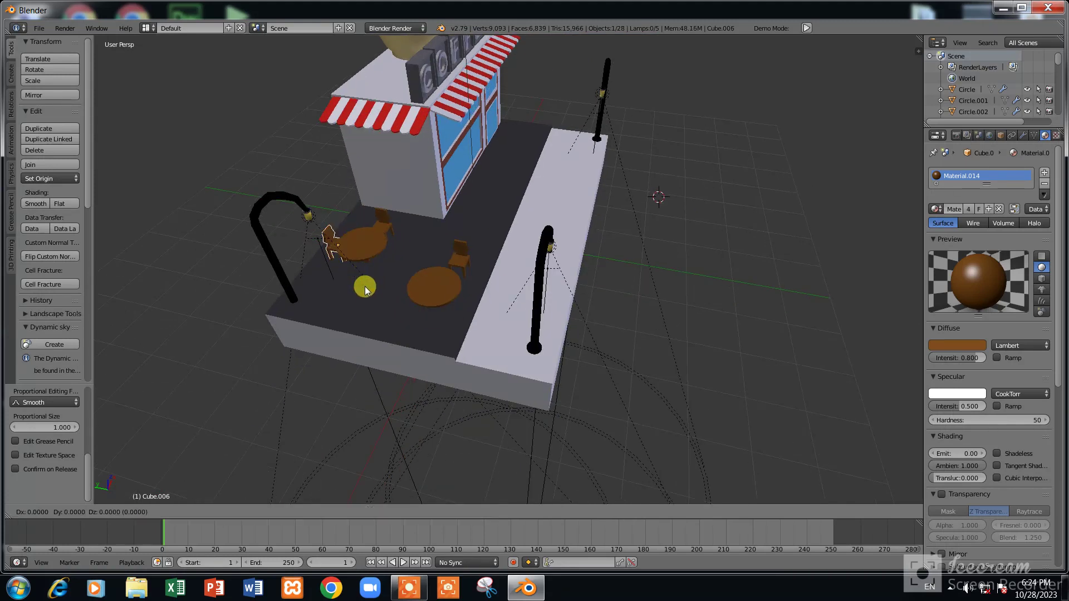
pyautogui.press('r')
pyautogui.press('z')
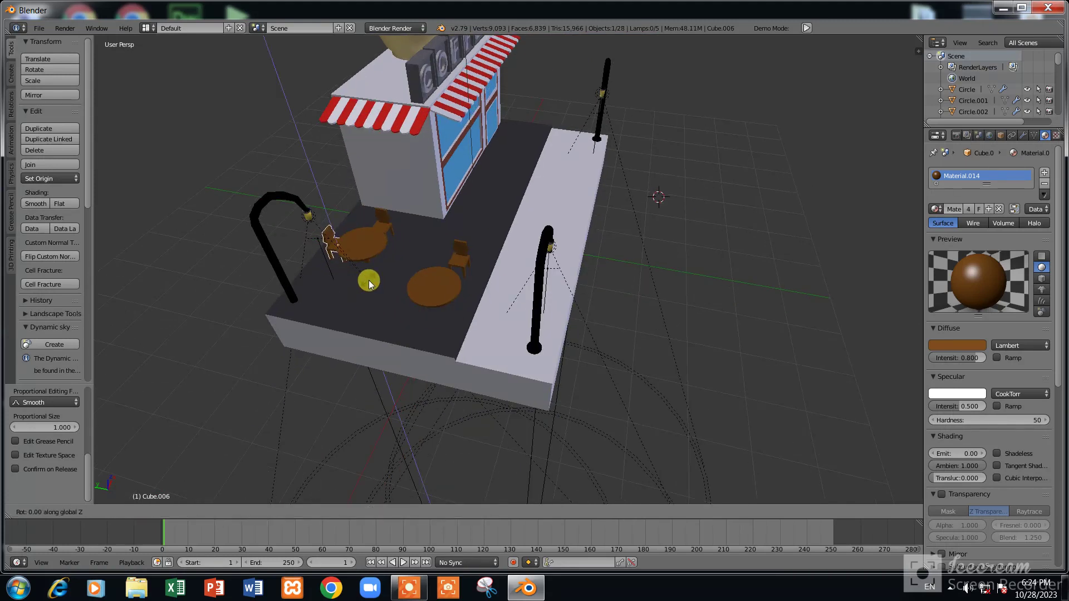
pyautogui.press('Return')
pyautogui.press('KP_7')
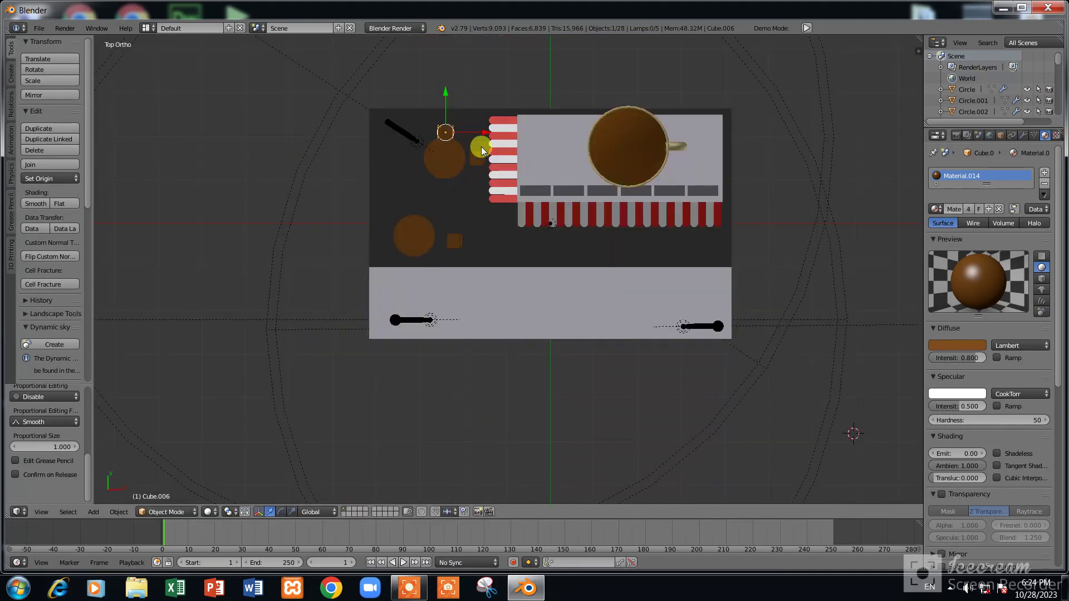
pyautogui.press('g')
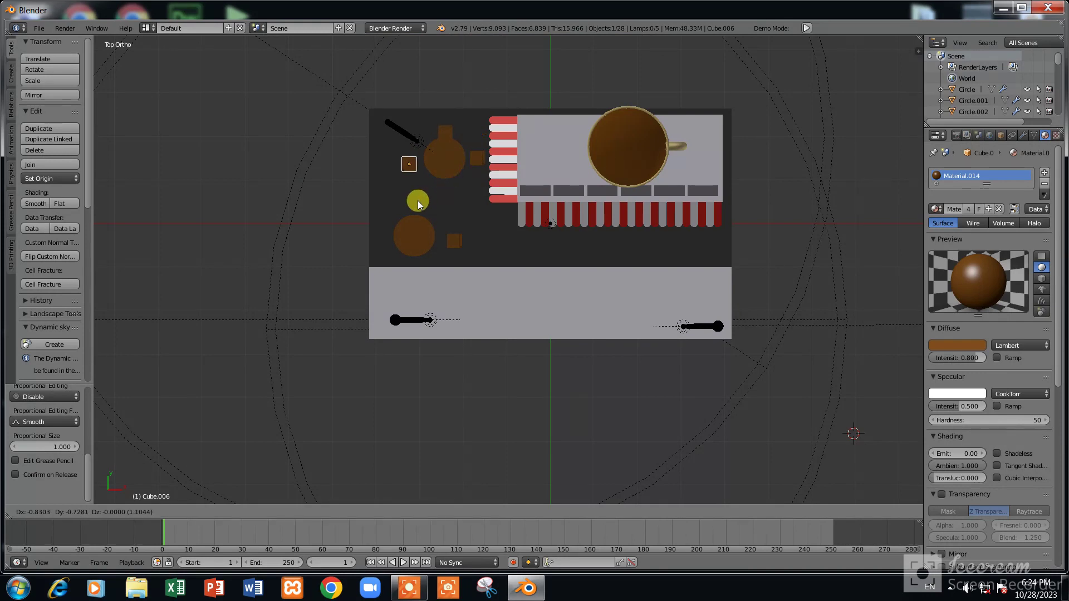
pyautogui.click(419, 196)
pyautogui.hotkey('shift', 'd')
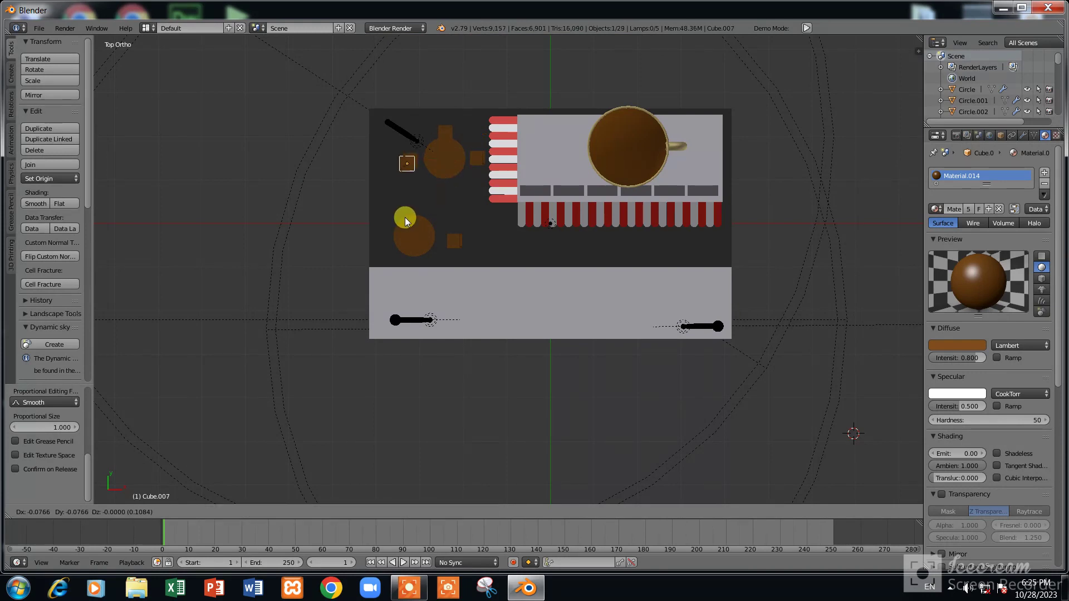
pyautogui.click(388, 282)
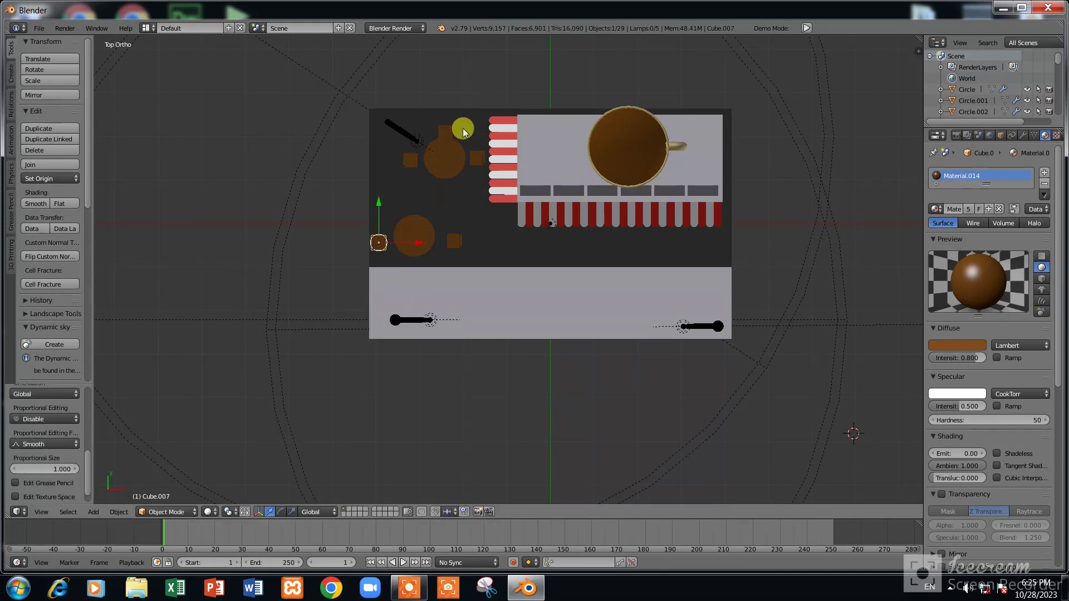
# Duplicate chairs to sit between the two tables and below the upper table
pyautogui.rightClick(445, 127)
pyautogui.hotkey('shift', 'd')
pyautogui.press('g')
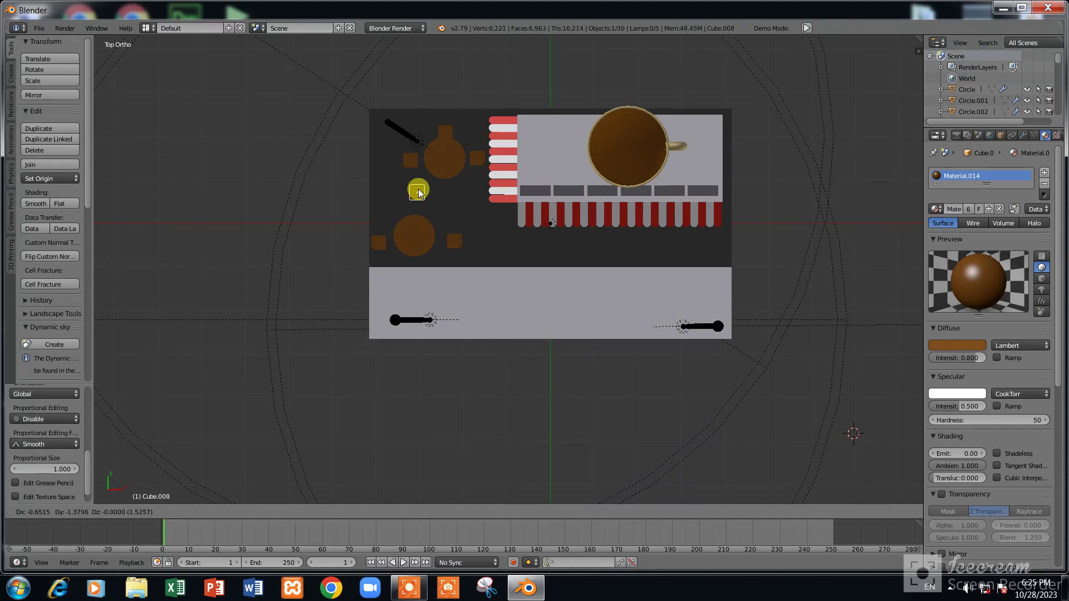
pyautogui.click(415, 203)
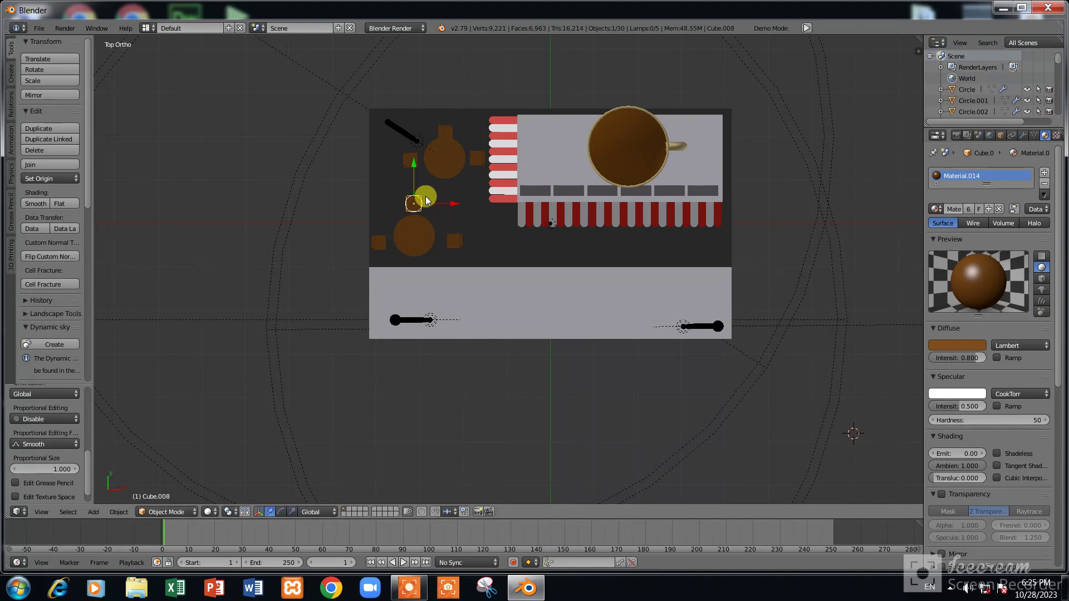
pyautogui.hotkey('shift', 'd')
pyautogui.click(465, 192)
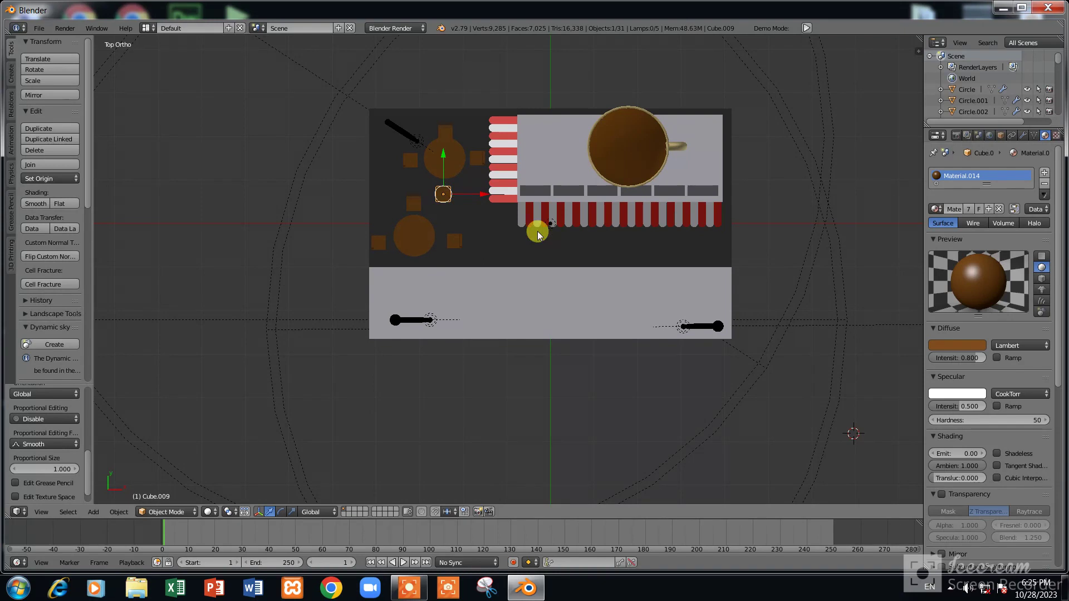
# Turn the newest chair copy 90° and readjust the chair beside the upper table
pyautogui.press('r')
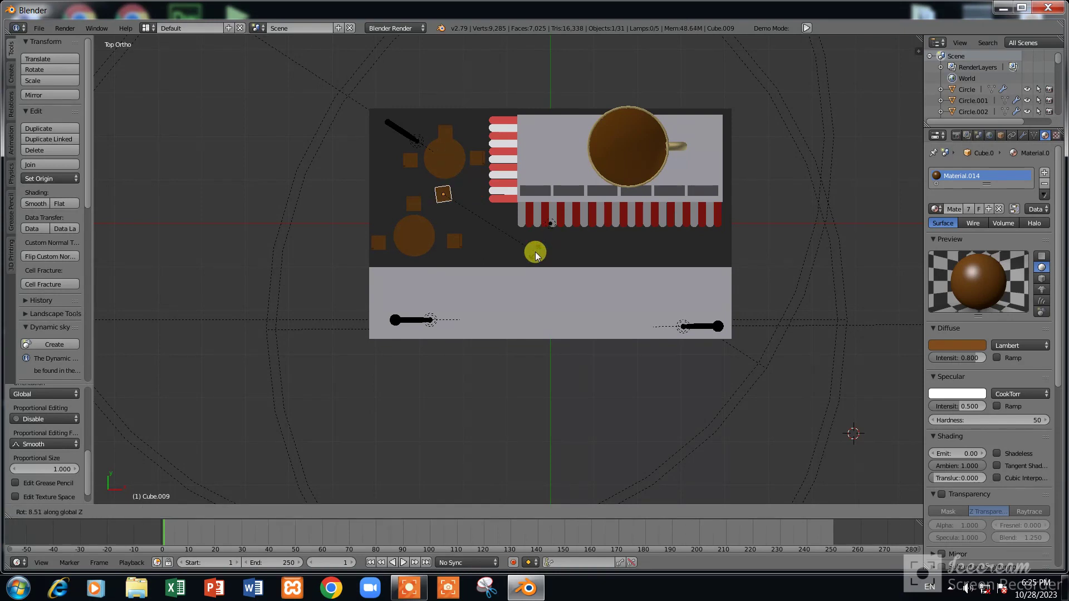
pyautogui.write('90')
pyautogui.press('Return')
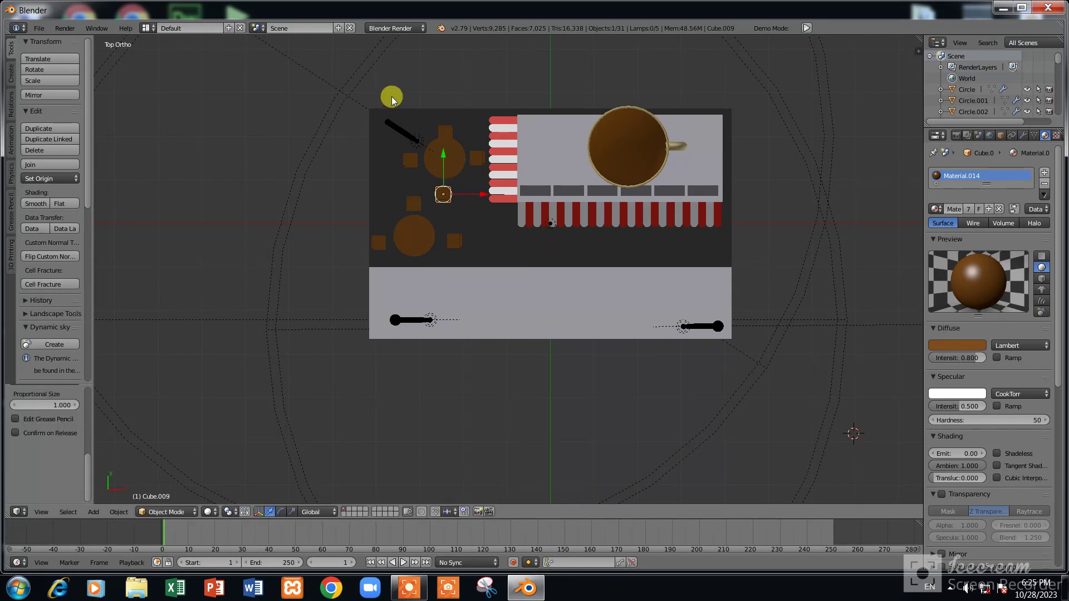
pyautogui.rightClick(446, 134)
pyautogui.press('g')
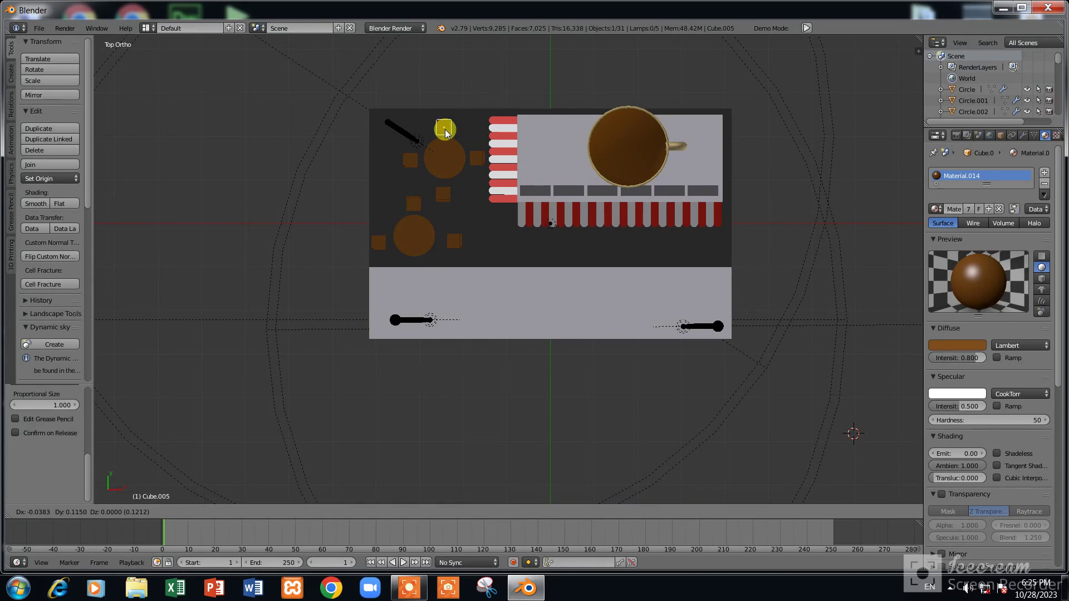
pyautogui.click(445, 134)
pyautogui.press('Tab')
pyautogui.moveTo(440, 103)
pyautogui.mouseDown(button='middle')
pyautogui.moveTo(449, 121)
pyautogui.moveTo(396, 160)
pyautogui.moveTo(358, 219)
pyautogui.moveTo(446, 273)
pyautogui.mouseUp(button='middle')
# Return to Object Mode and orbit to a more top-down view of the tables
pyautogui.scroll(5, 450, 275)
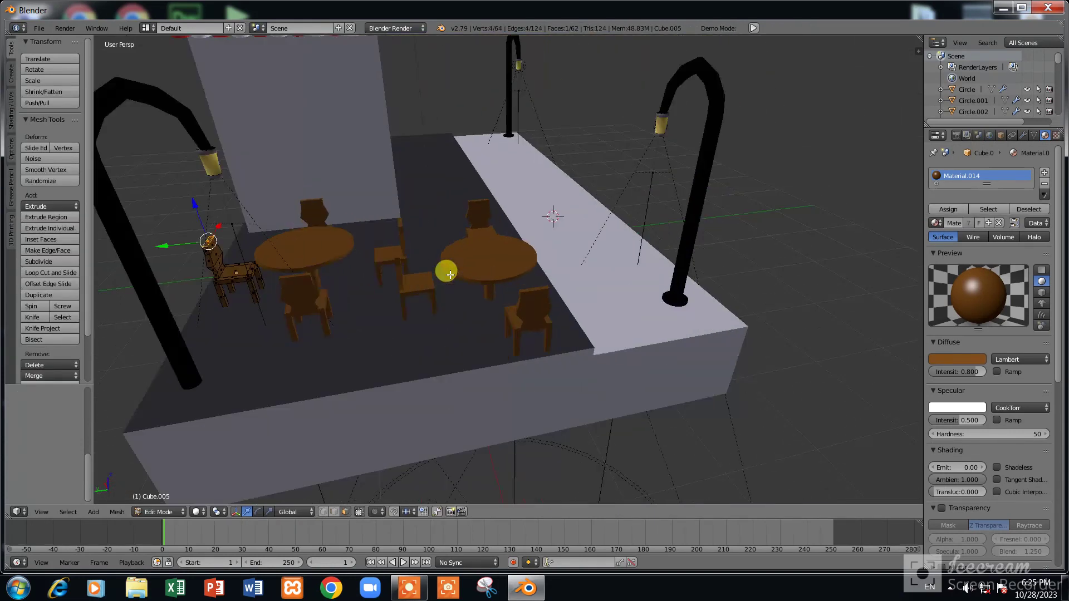
pyautogui.scroll(2, 450, 275)
pyautogui.press('Tab')
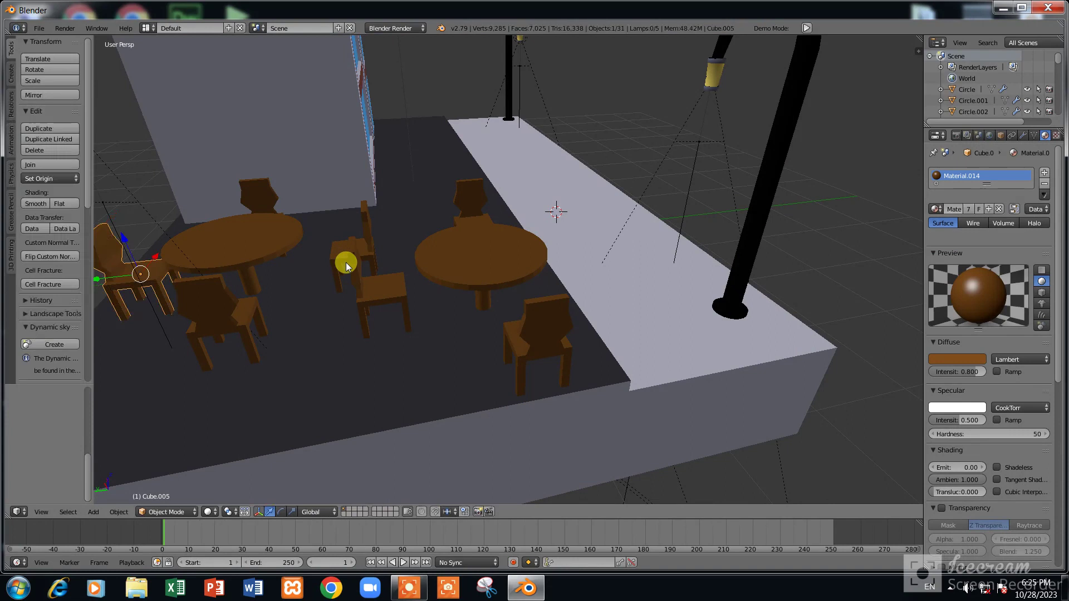
pyautogui.press('Tab')
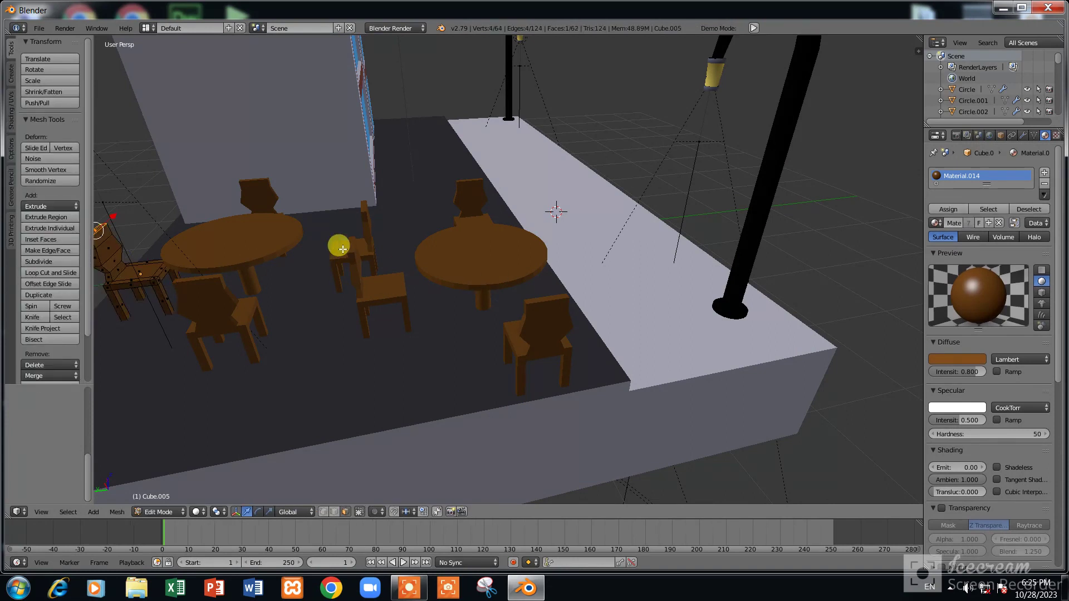
pyautogui.press('Tab')
pyautogui.scroll(-3, 356, 245)
pyautogui.scroll(-2, 502, 262)
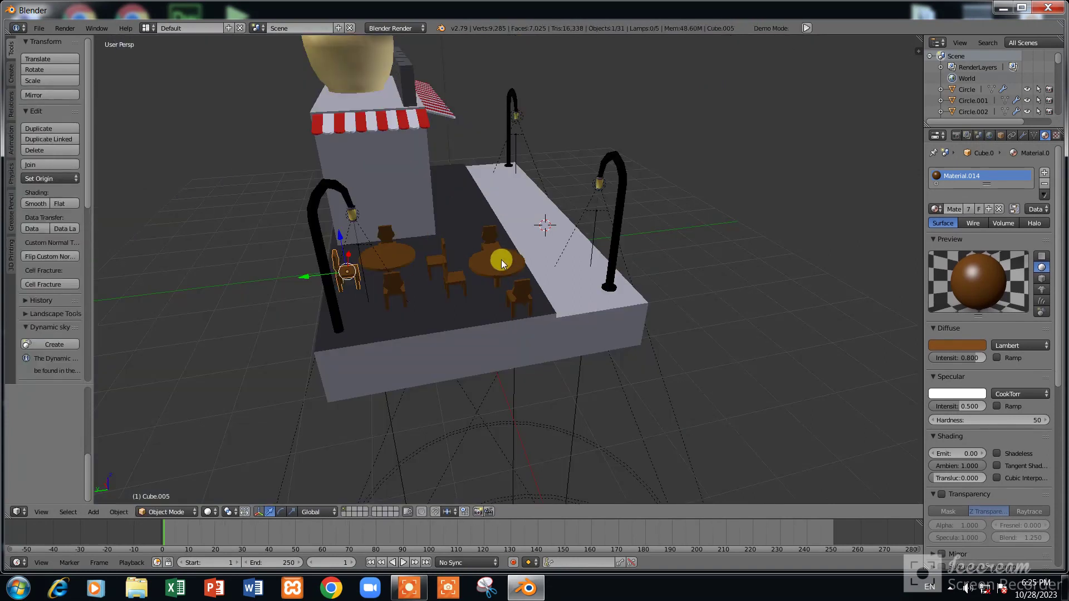
pyautogui.moveTo(502, 262); pyautogui.dragTo(430, 336, button='middle')
pyautogui.scroll(3, 382, 325)
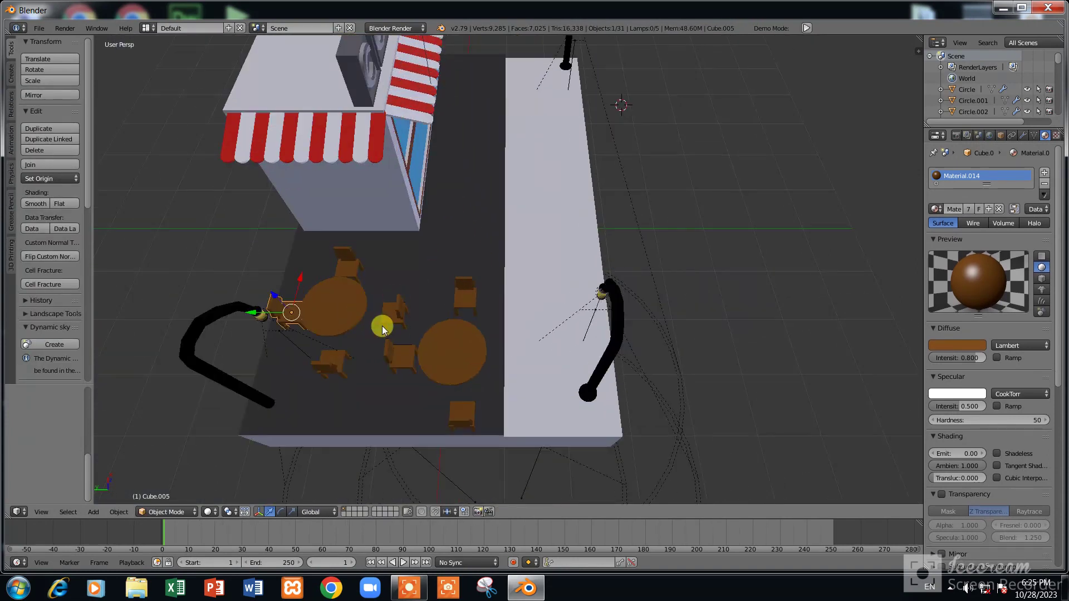
# Select the upper round table with its four chairs and view them from directly above
pyautogui.rightClick(335, 364)
pyautogui.keyDown('shift'); pyautogui.rightClick(397, 319); pyautogui.keyUp('shift')
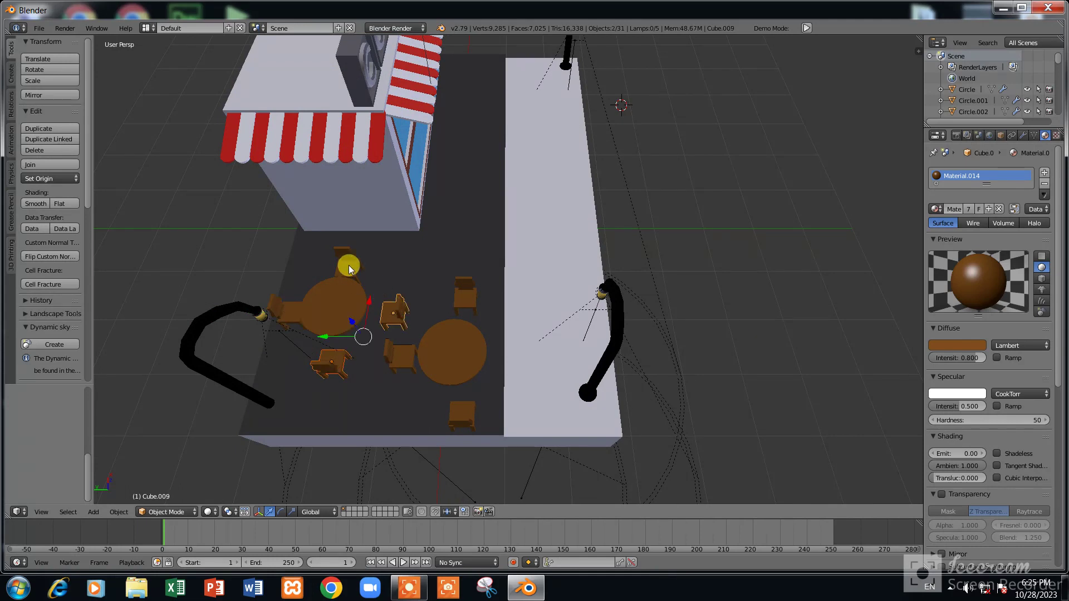
pyautogui.keyDown('shift'); pyautogui.rightClick(349, 265); pyautogui.keyUp('shift')
pyautogui.keyDown('shift'); pyautogui.rightClick(319, 310); pyautogui.keyUp('shift')
pyautogui.keyDown('shift'); pyautogui.rightClick(292, 316); pyautogui.keyUp('shift')
pyautogui.press('KP_7')
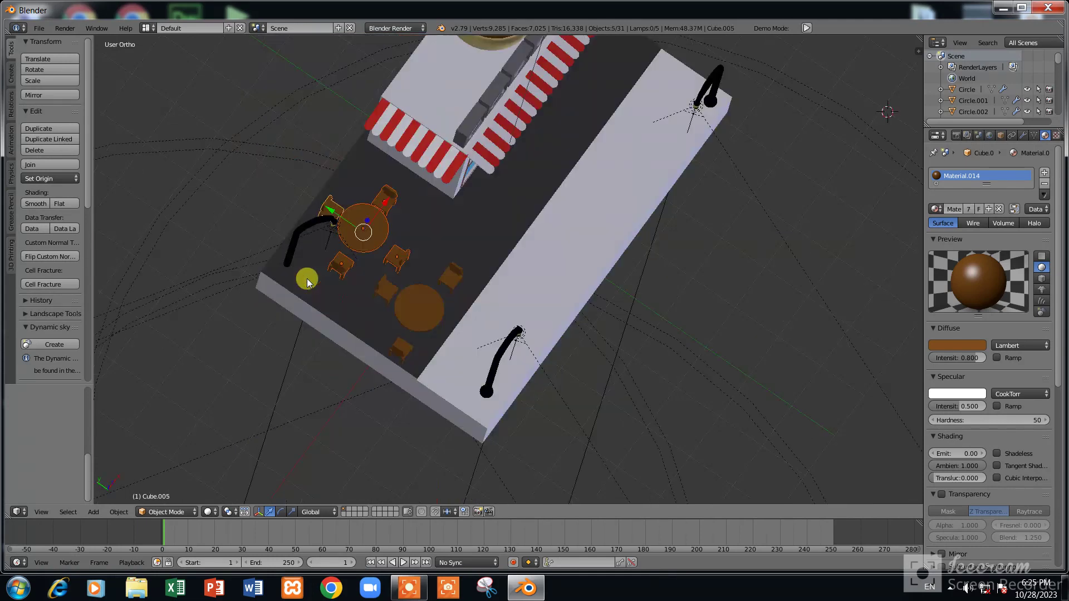
pyautogui.keyDown('shift'); pyautogui.scroll(3, 559, 199); pyautogui.keyUp('shift')
# Switch to wireframe and zoom in on the table-and-chairs set, leaving it in place
pyautogui.press('z')
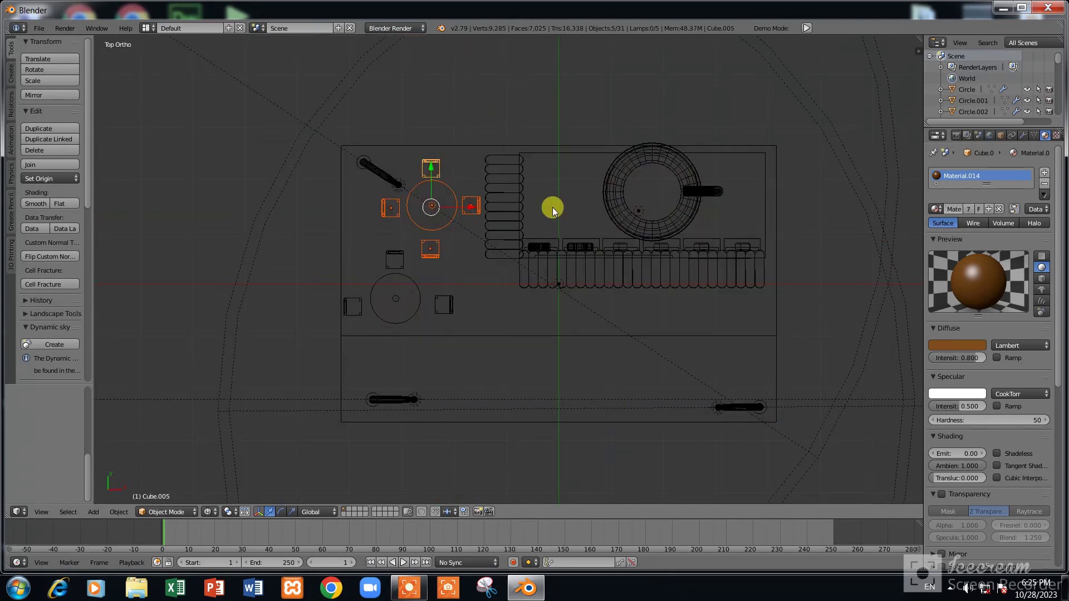
pyautogui.keyDown('ctrl'); pyautogui.scroll(-3, 566, 192); pyautogui.keyUp('ctrl')
pyautogui.keyDown('ctrl'); pyautogui.scroll(-3, 560, 194); pyautogui.keyUp('ctrl')
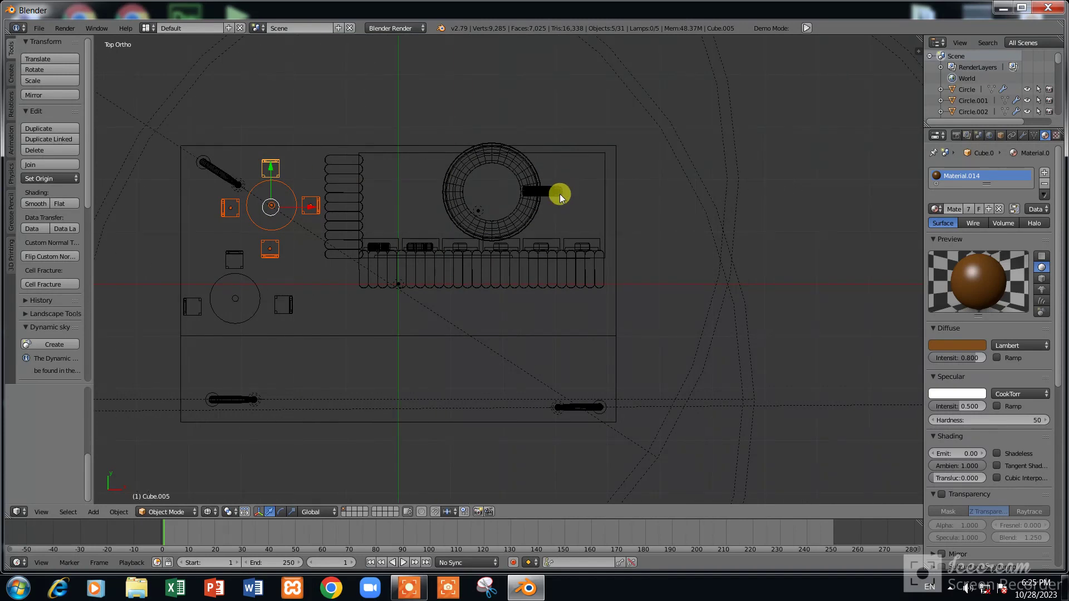
pyautogui.keyDown('shift'); pyautogui.scroll(3, 432, 253); pyautogui.keyUp('shift')
pyautogui.scroll(4, 373, 225)
pyautogui.scroll(-2, 312, 224)
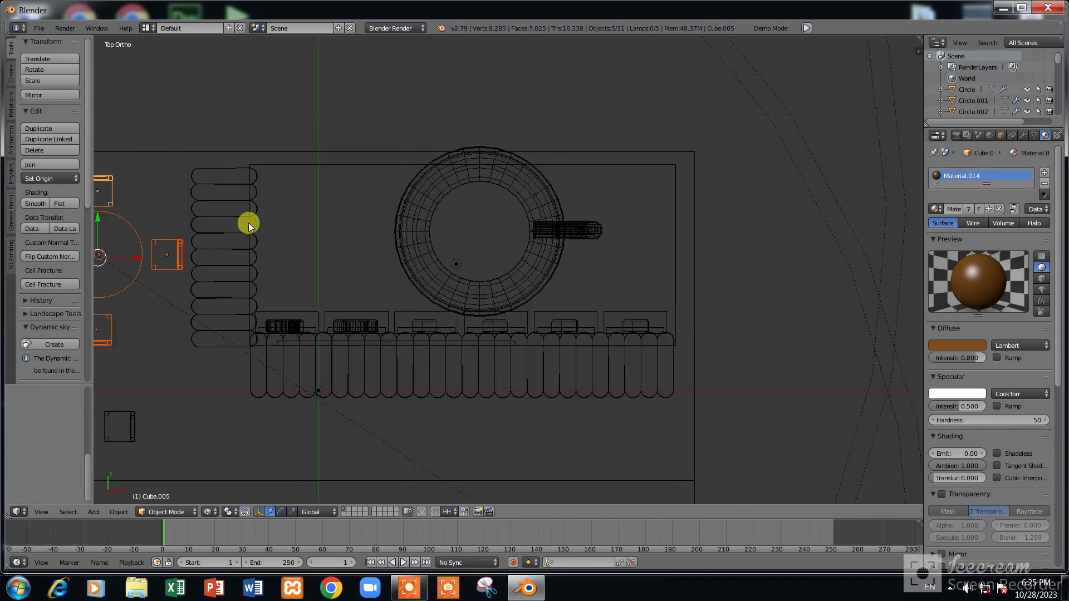
pyautogui.scroll(1, 191, 219)
pyautogui.press('g')
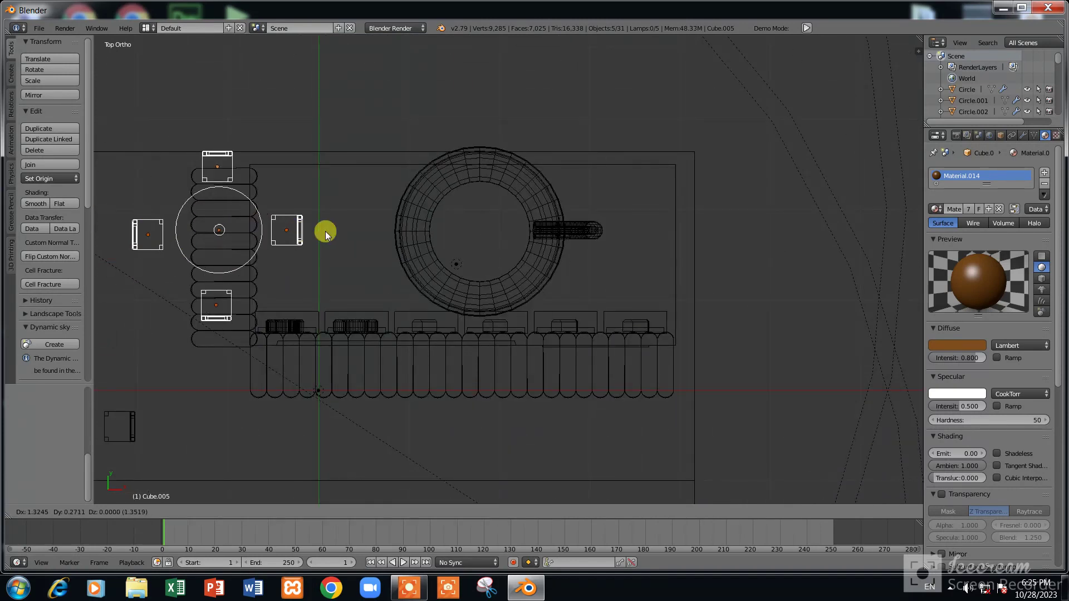
pyautogui.click(266, 239)
# Duplicate the table set, place the copy inside the shop, and scale it down
pyautogui.hotkey('shift', 'd')
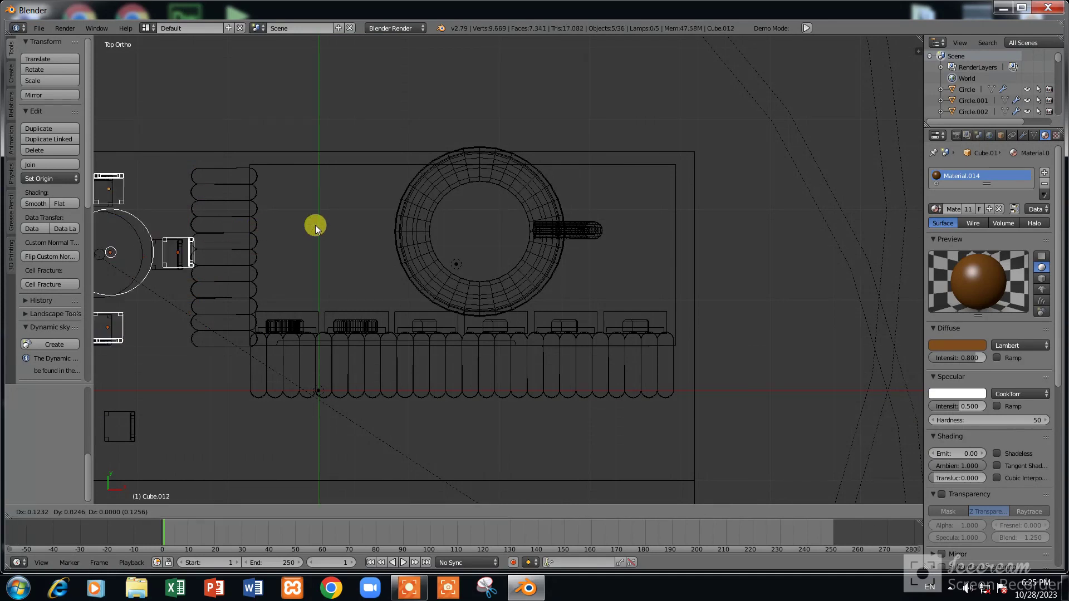
pyautogui.click(507, 220)
pyautogui.press('s')
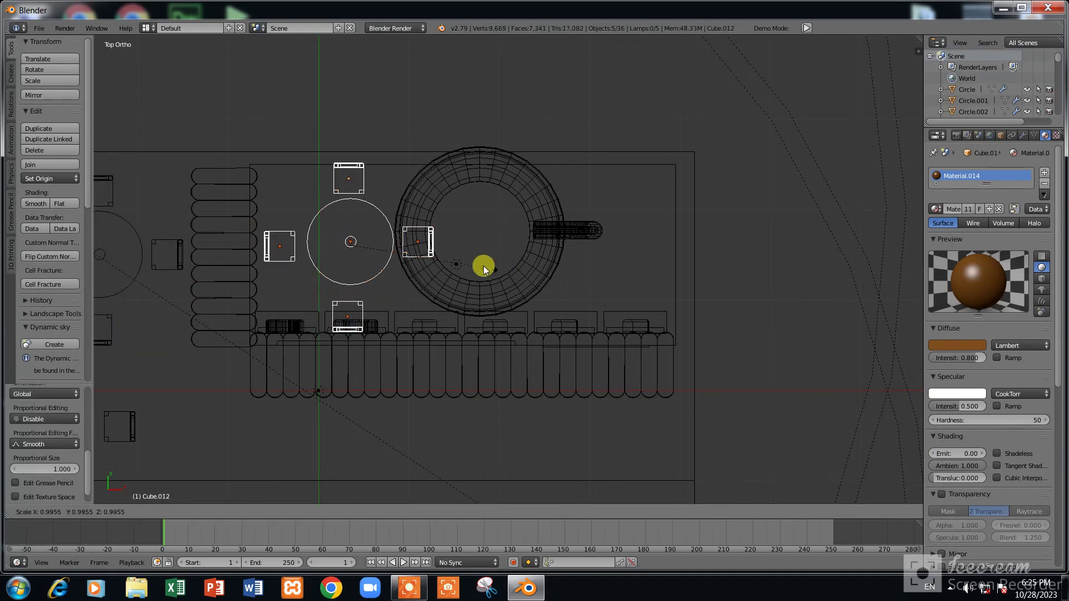
pyautogui.click(453, 258)
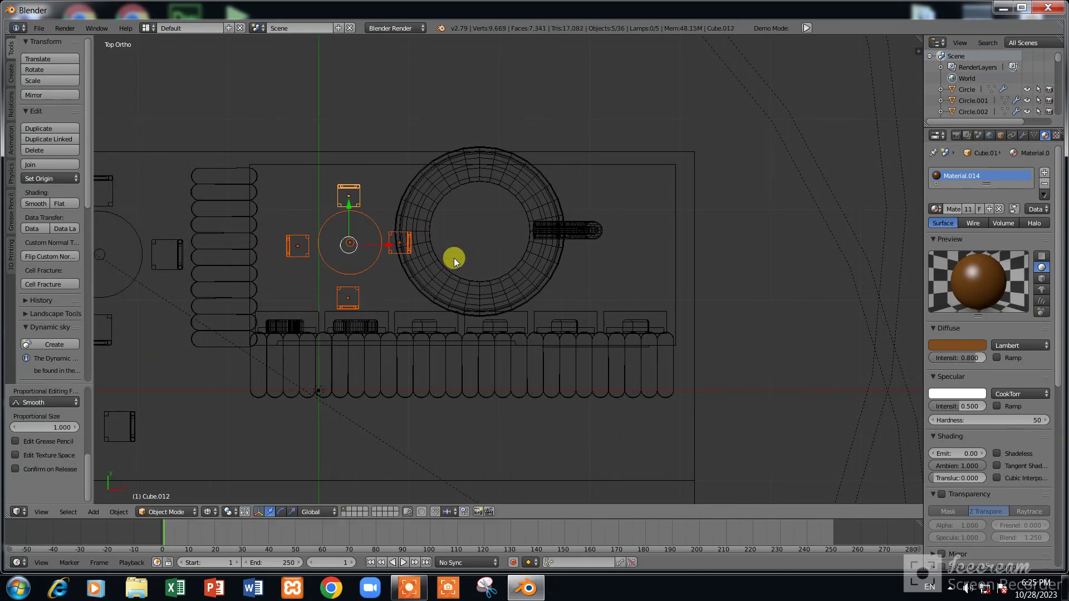
# Refine the indoor set's size from front view and spread its chairs slightly outward
pyautogui.press('KP_1')
pyautogui.scroll(-1, 407, 245)
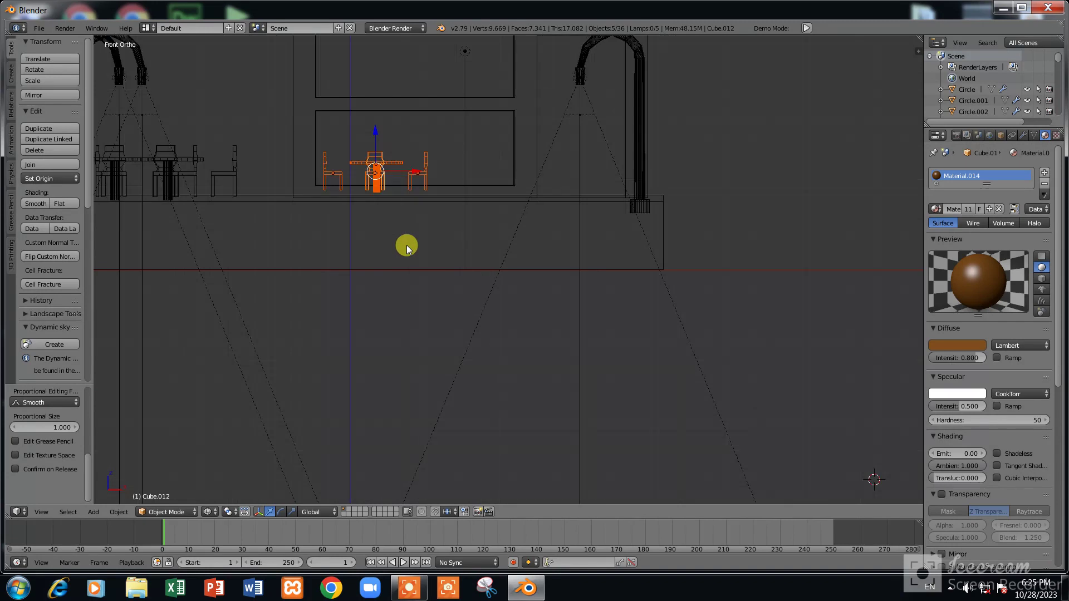
pyautogui.scroll(-2, 406, 245)
pyautogui.scroll(2, 406, 245)
pyautogui.press('s')
pyautogui.click(445, 249)
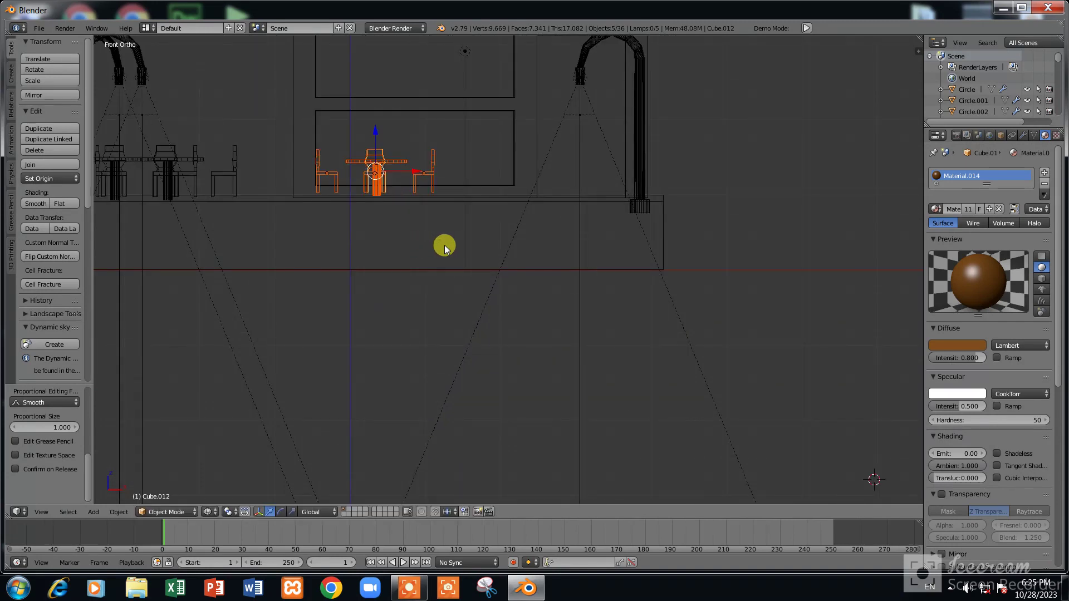
pyautogui.press('KP_7')
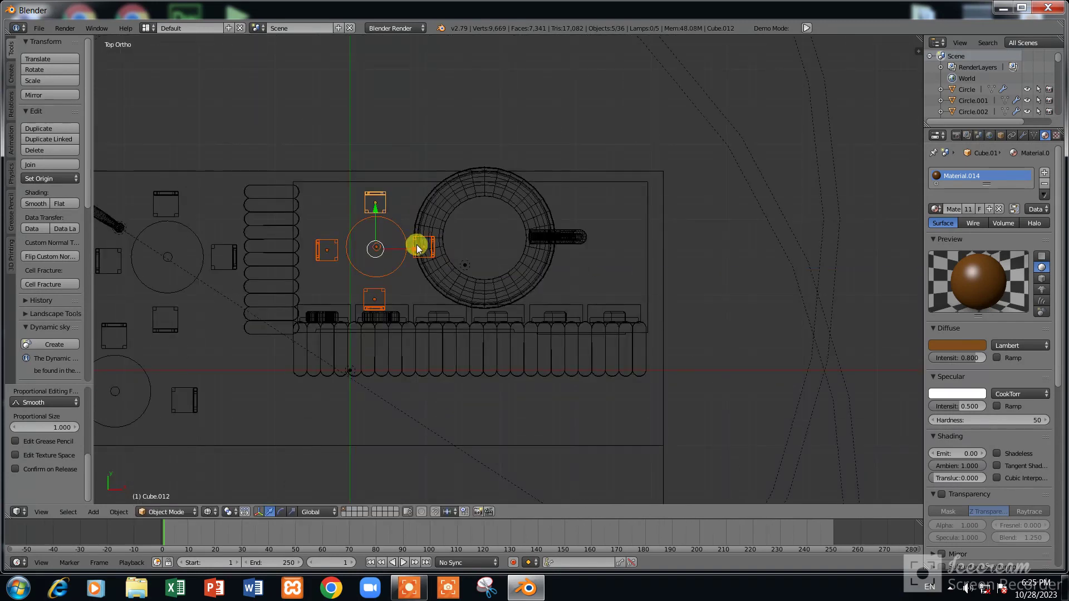
pyautogui.press('s')
pyautogui.click(448, 259)
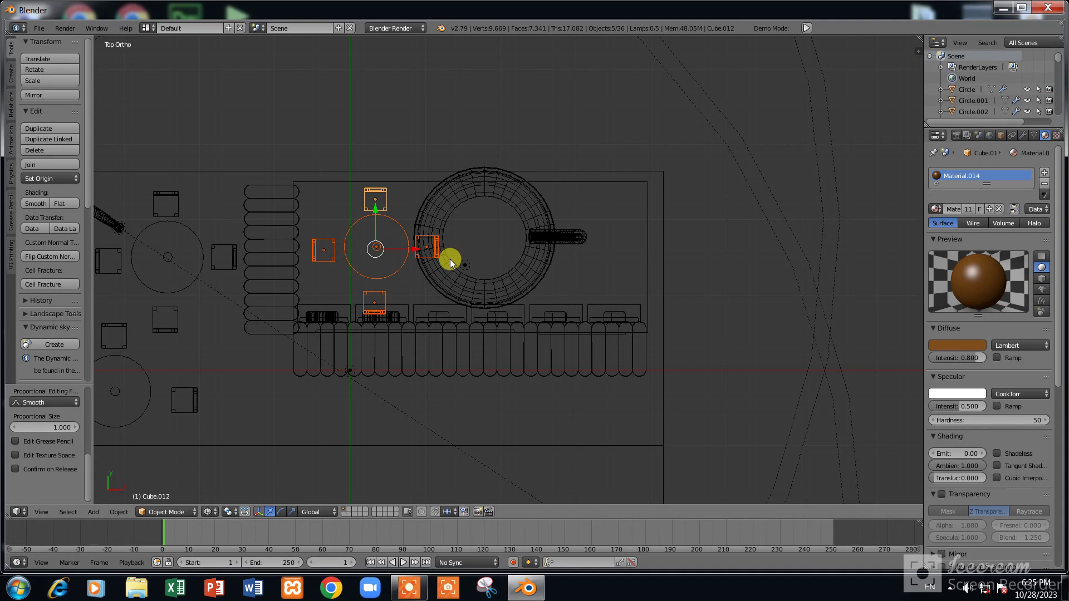
# Duplicate the indoor set again and place the second copy further right
pyautogui.hotkey('shift', 'd')
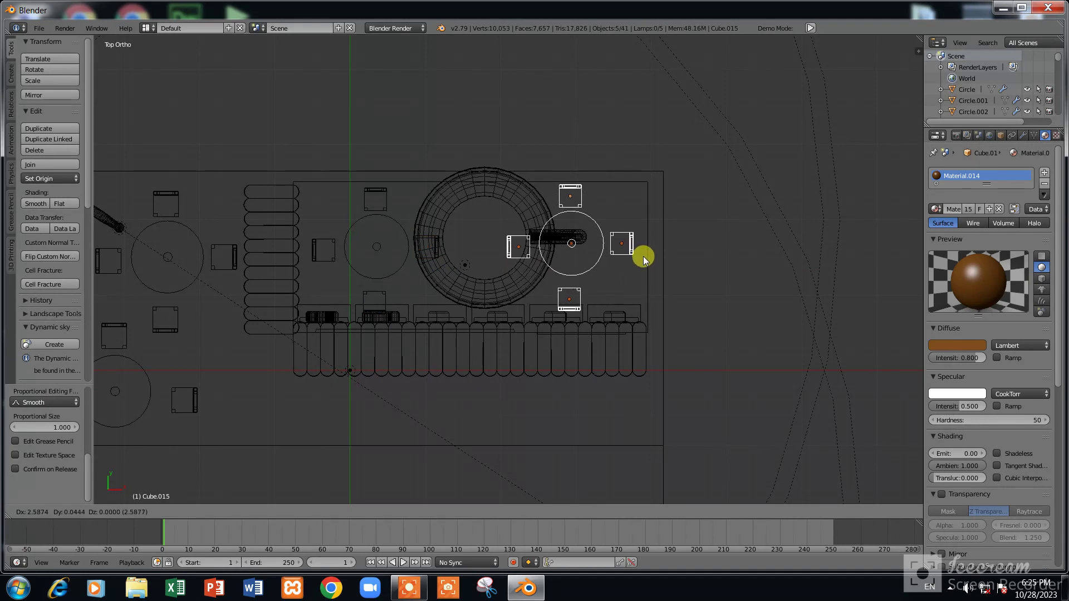
pyautogui.click(643, 256)
pyautogui.moveTo(566, 224)
pyautogui.mouseDown(button='middle')
pyautogui.moveTo(447, 242)
pyautogui.moveTo(406, 350)
pyautogui.moveTo(354, 418)
pyautogui.moveTo(335, 370)
pyautogui.mouseUp(button='middle')
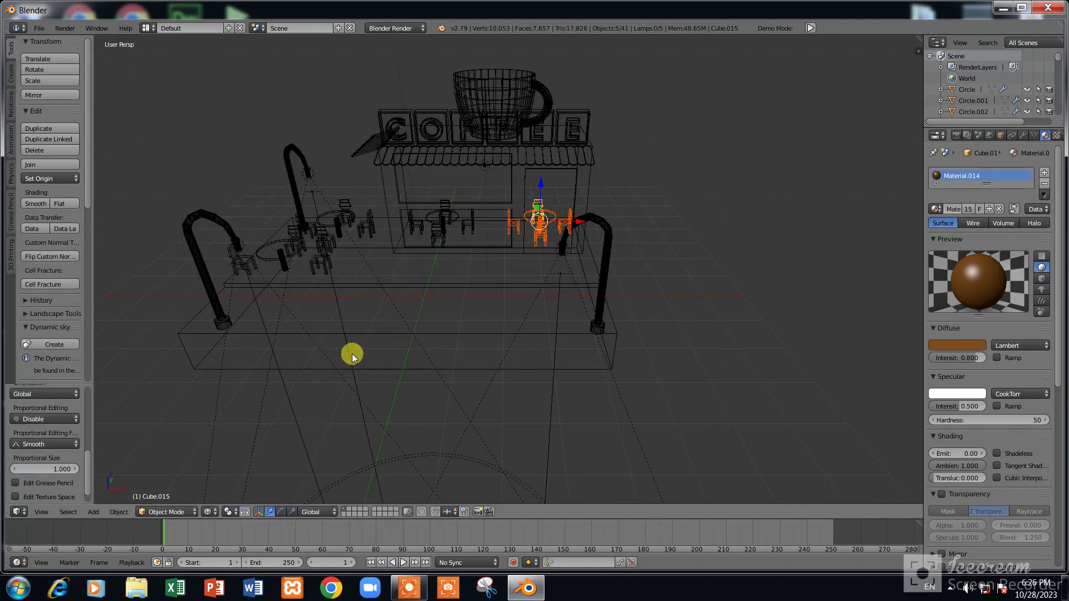
# Set the viewport shading to Rendered
pyautogui.press('z')
pyautogui.click(212, 512)
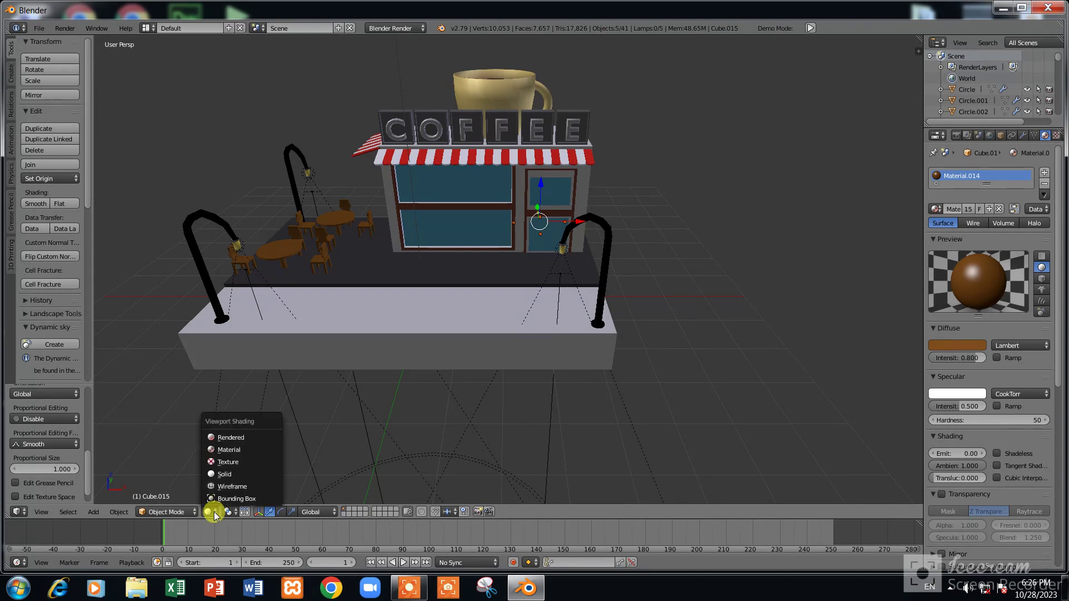
pyautogui.click(226, 435)
# Orbit and zoom around the lit diorama, ending at a low front angle
pyautogui.moveTo(432, 288); pyautogui.dragTo(380, 233, button='middle')
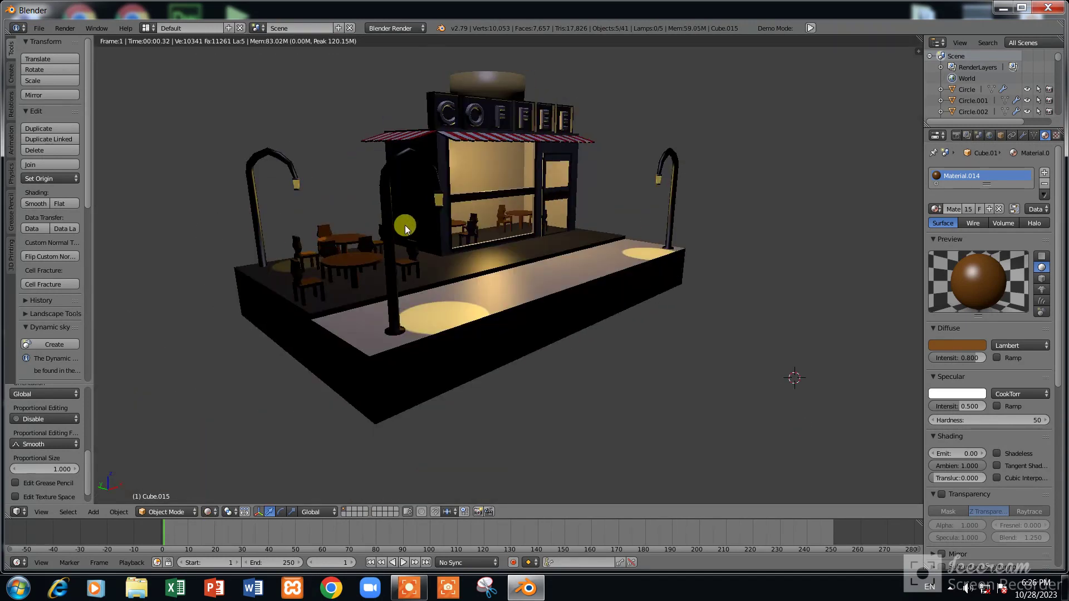
pyautogui.moveTo(467, 217); pyautogui.dragTo(459, 238, button='middle')
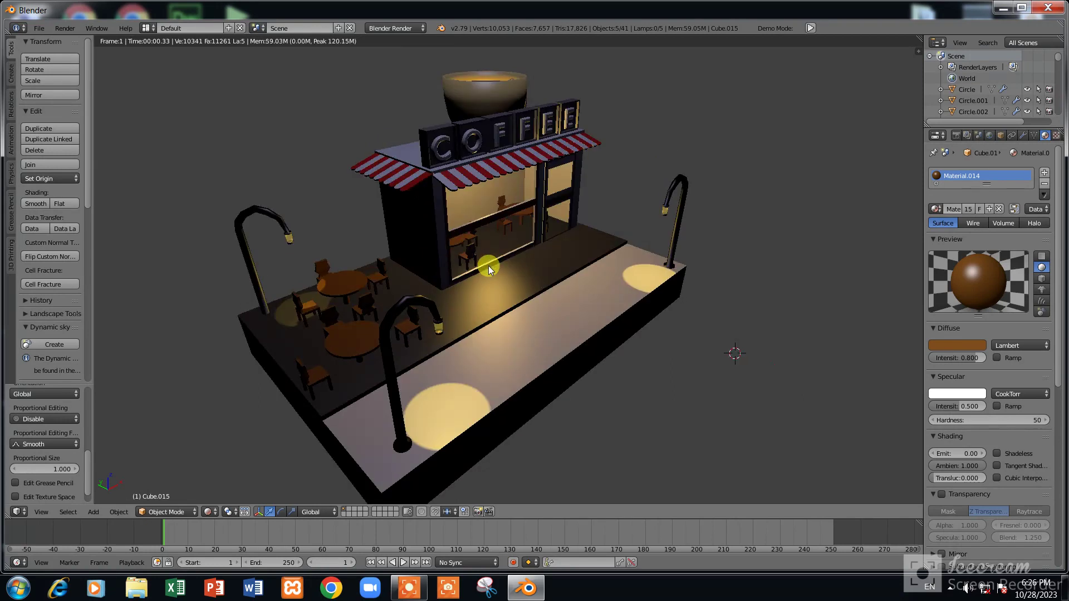
pyautogui.scroll(-1, 468, 266)
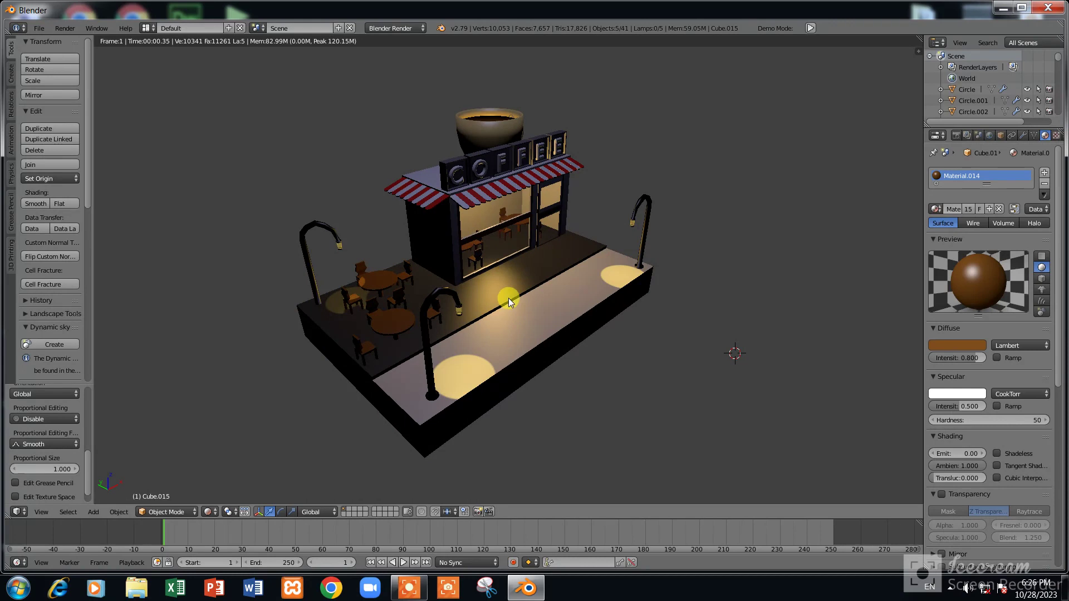
pyautogui.scroll(-1, 465, 286)
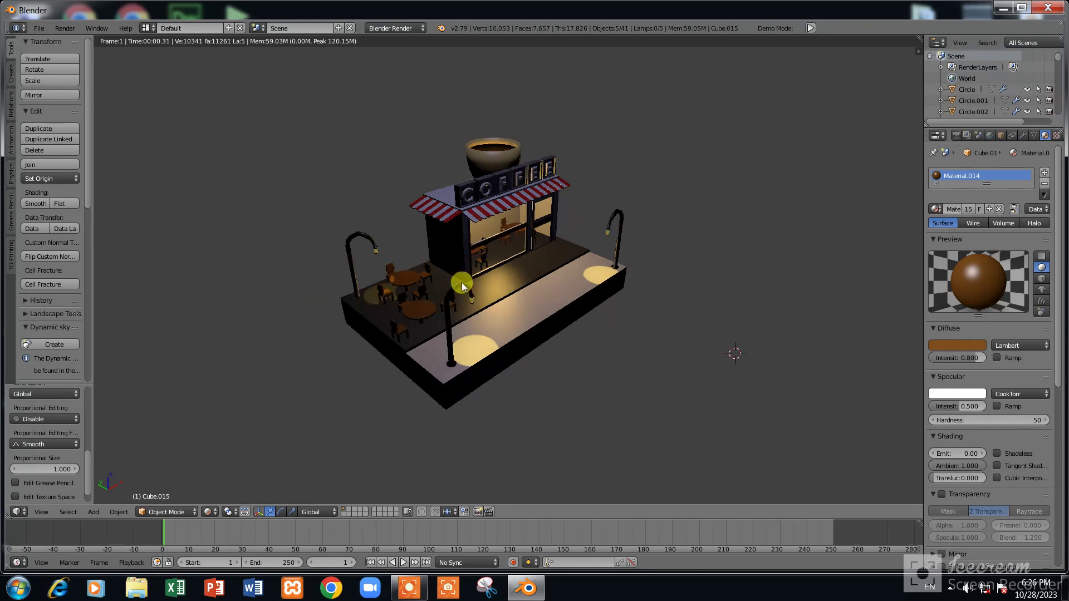
pyautogui.scroll(1, 462, 283)
pyautogui.moveTo(463, 282)
pyautogui.mouseDown(button='middle')
pyautogui.moveTo(452, 206)
pyautogui.moveTo(402, 179)
pyautogui.moveTo(400, 232)
pyautogui.moveTo(448, 221)
pyautogui.mouseUp(button='middle')
pyautogui.press('KP_8')
pyautogui.press('KP_4')
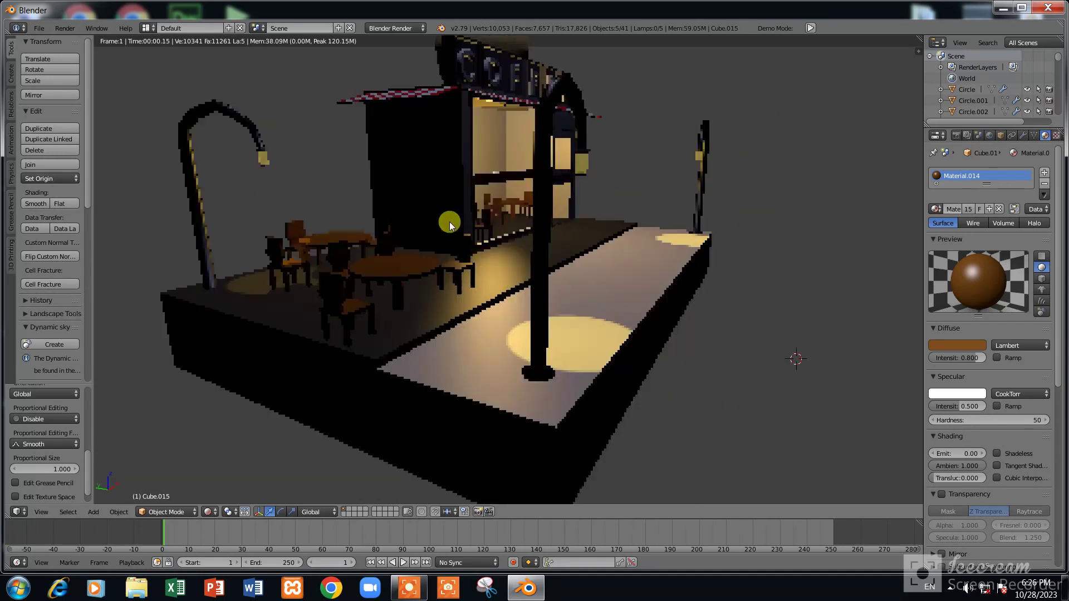
pyautogui.press('KP_4')
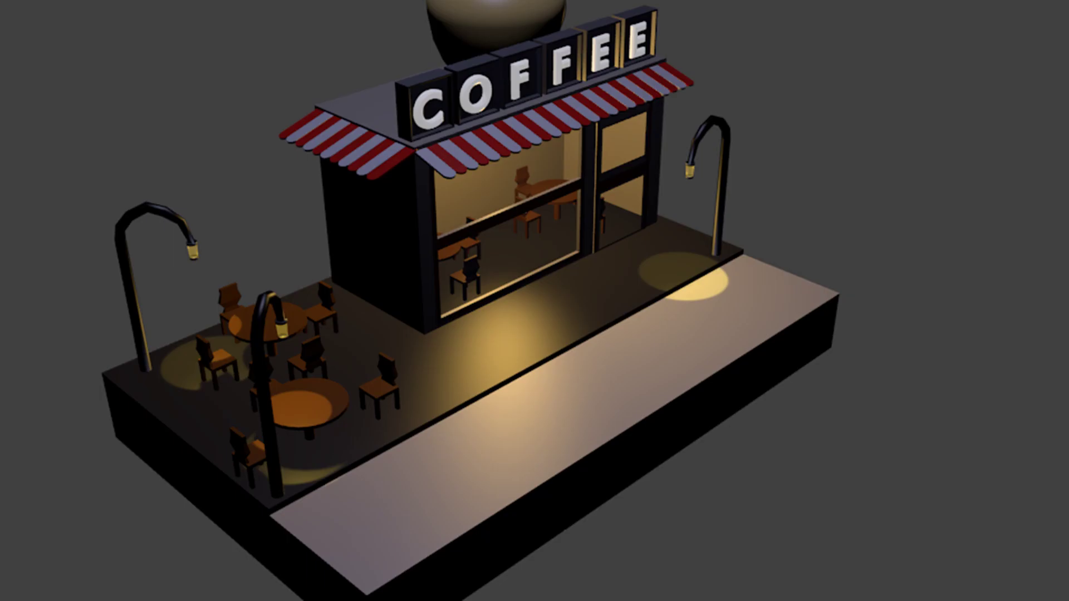